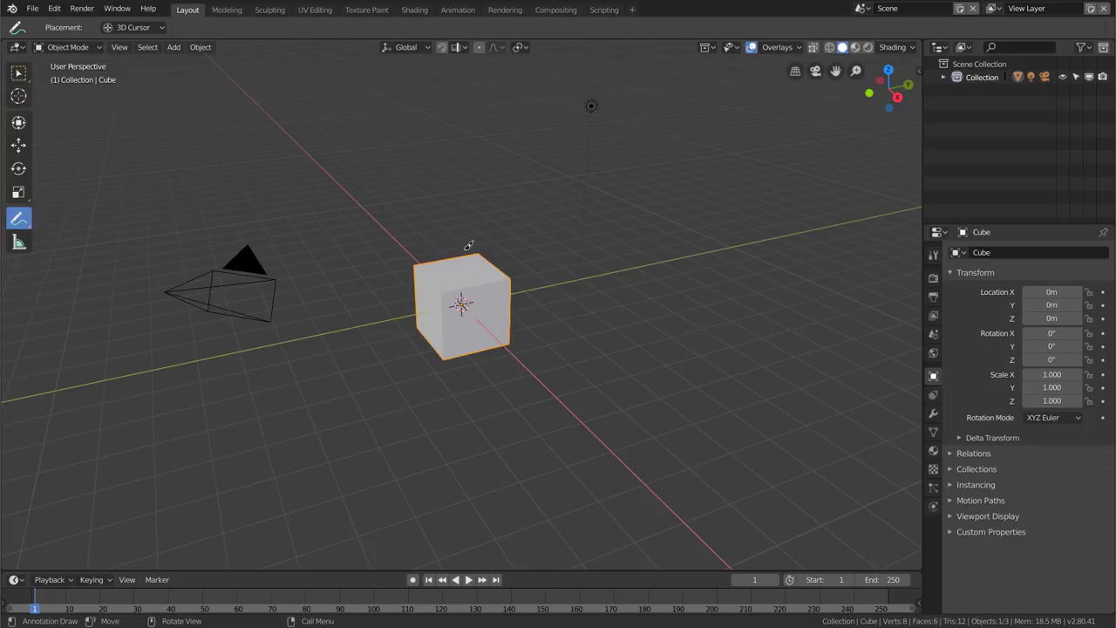
Draw a blue annotation arrow pointing at the cube and write ESTO beside it
drag(478, 259, 610, 197)
mouse_move(488, 230)
mouse_down()
mouse_move(472, 260)
mouse_move(533, 249)
mouse_up()
mouse_move(645, 200)
mouse_down()
mouse_move(650, 223)
mouse_move(669, 221)
mouse_up()
mouse_move(702, 203)
mouse_down()
mouse_move(734, 197)
mouse_move(719, 220)
mouse_up()
mouse_move(734, 202)
mouse_down()
mouse_move(755, 197)
mouse_move(727, 198)
mouse_up()
Write ES below ESTO and add a zigzag scribble beneath the words
mouse_move(645, 243)
mouse_down()
mouse_move(636, 262)
mouse_move(660, 271)
mouse_move(689, 235)
mouse_move(660, 270)
mouse_up()
mouse_move(755, 250)
mouse_down()
mouse_move(713, 261)
mouse_move(788, 347)
mouse_up()
mouse_move(513, 300)
middle_down()
mouse_move(639, 287)
mouse_move(461, 294)
middle_up()
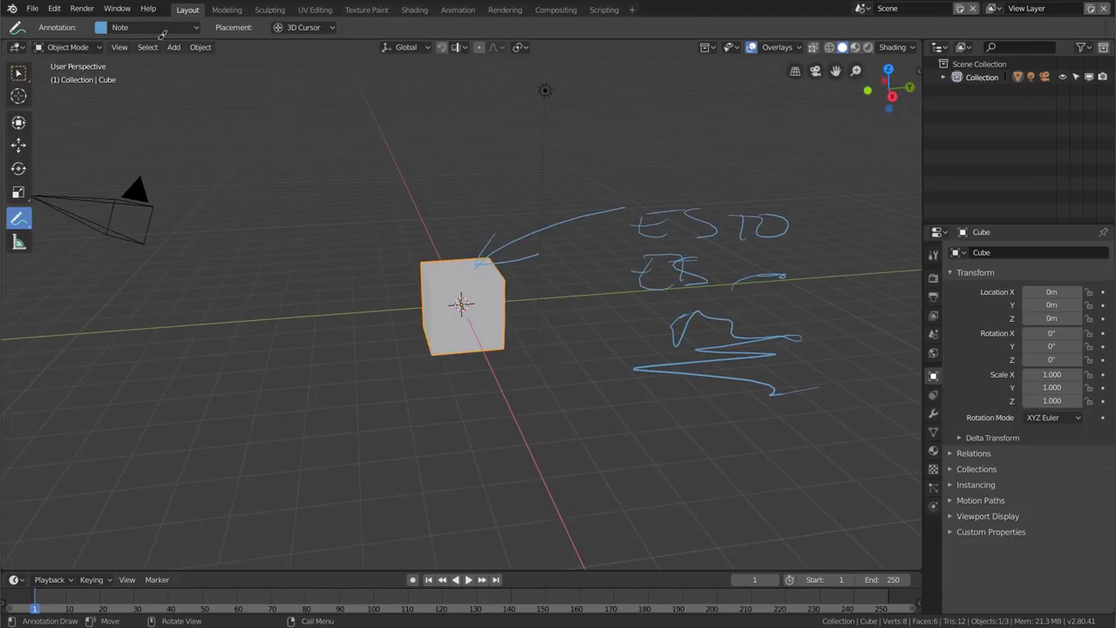
Make the Note annotation layer green and thicken its strokes
click(195, 27)
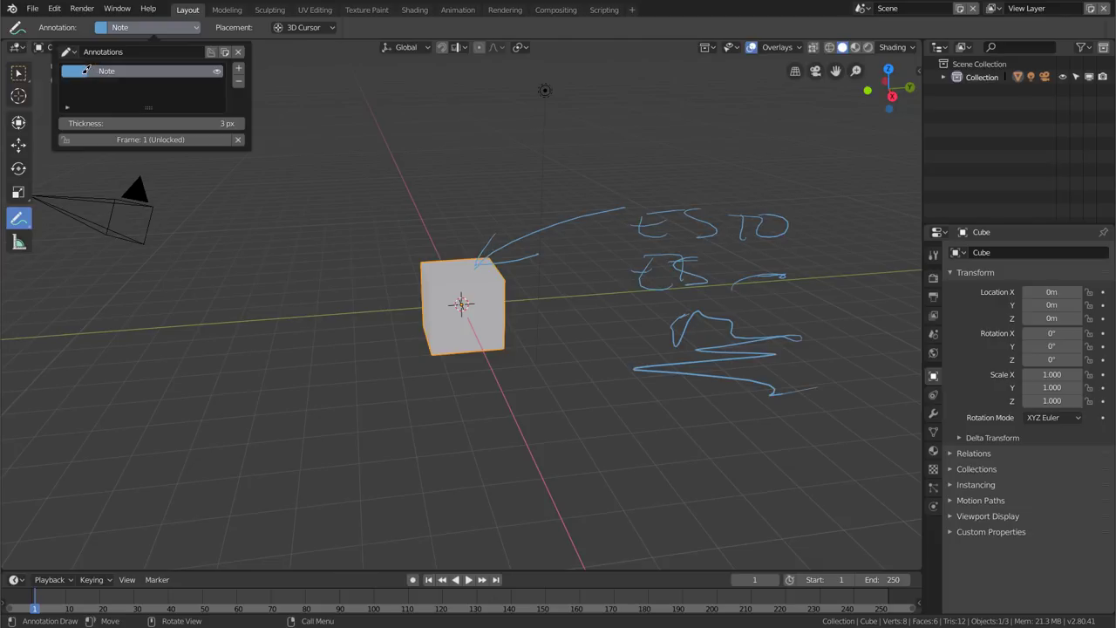
click(84, 69)
drag(115, 102, 74, 129)
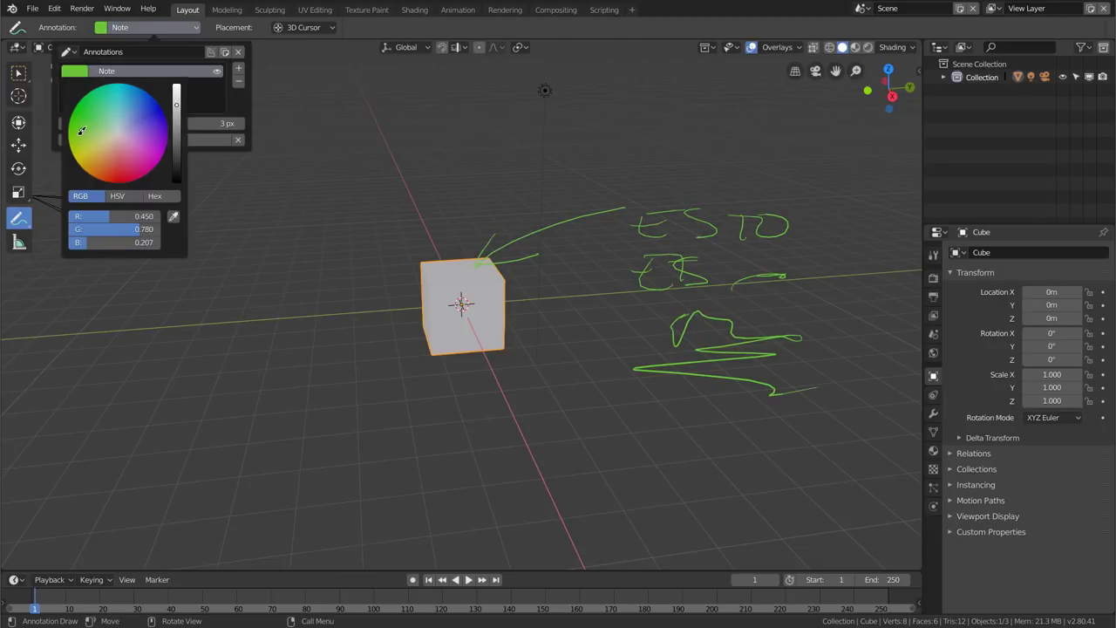
mouse_move(192, 123)
mouse_down()
mouse_move(256, 121)
mouse_move(190, 124)
mouse_up()
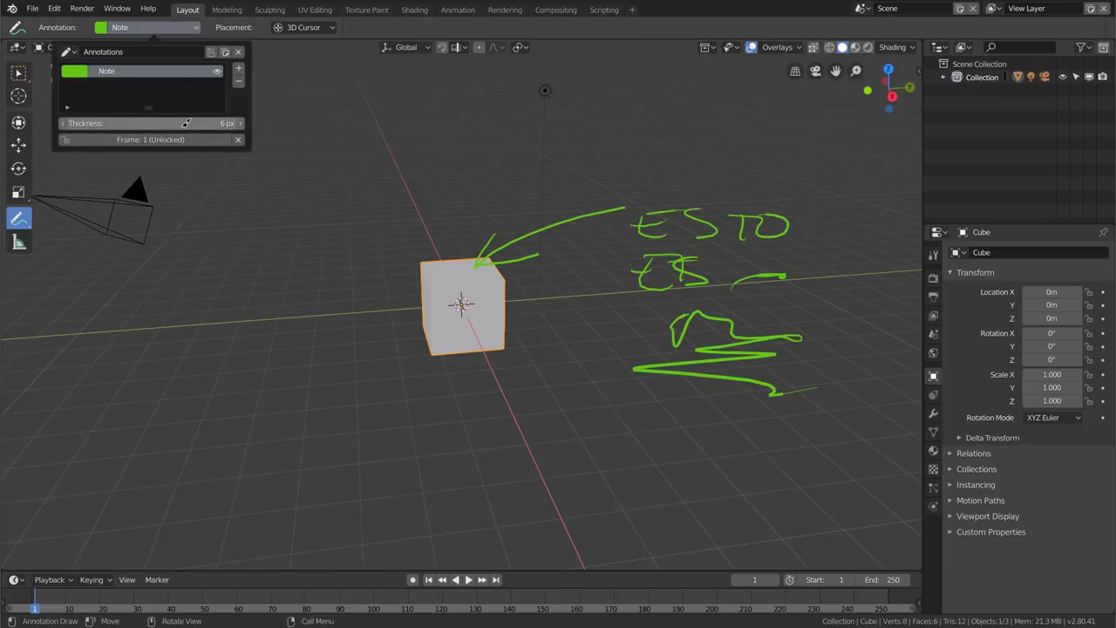
Set annotation Placement to Surface and draw two green ovals onto the cube's faces
click(328, 27)
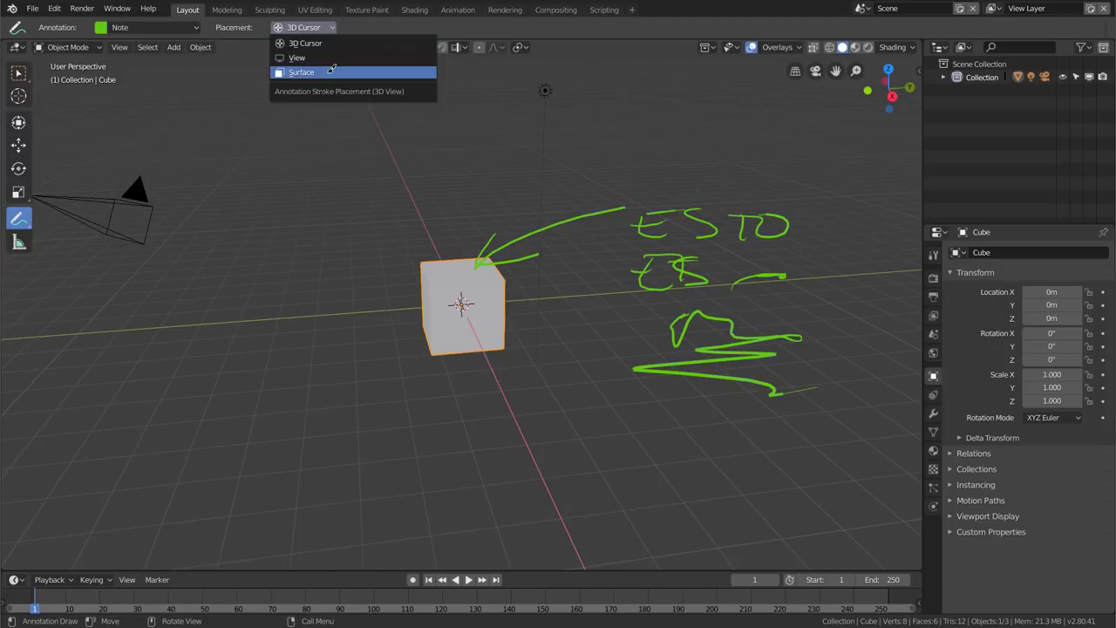
click(329, 71)
drag(479, 294, 478, 298)
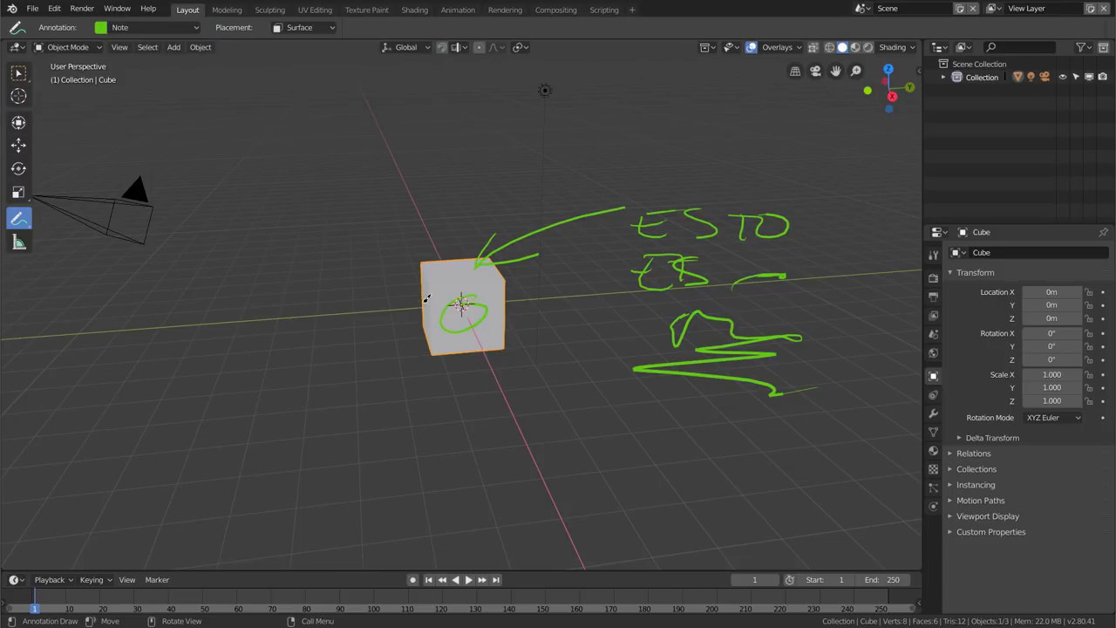
middle_drag(407, 294, 462, 294)
drag(461, 295, 452, 297)
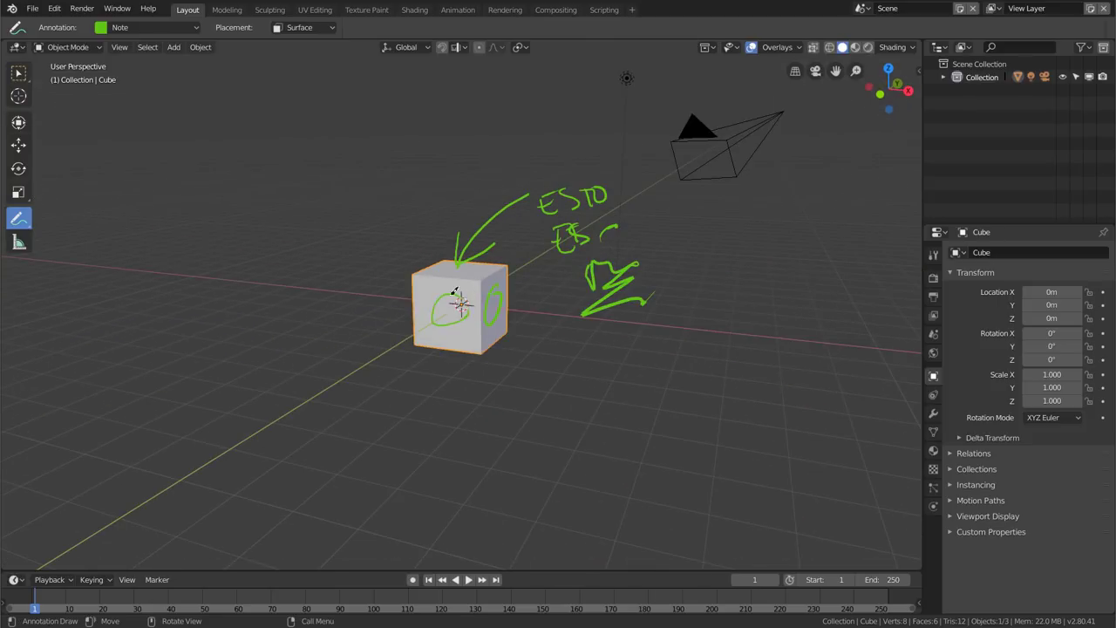
middle_drag(451, 296, 396, 329)
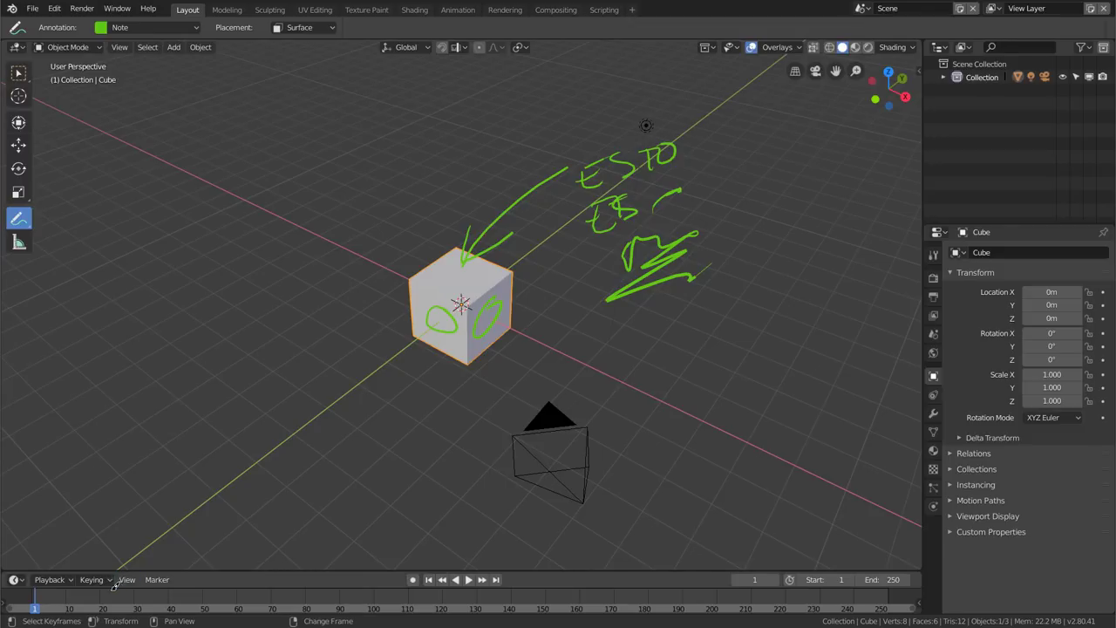
At frame 31, draw a curve from the cube and loop around the lamp, then play back to compare
drag(109, 593, 139, 593)
click(462, 579)
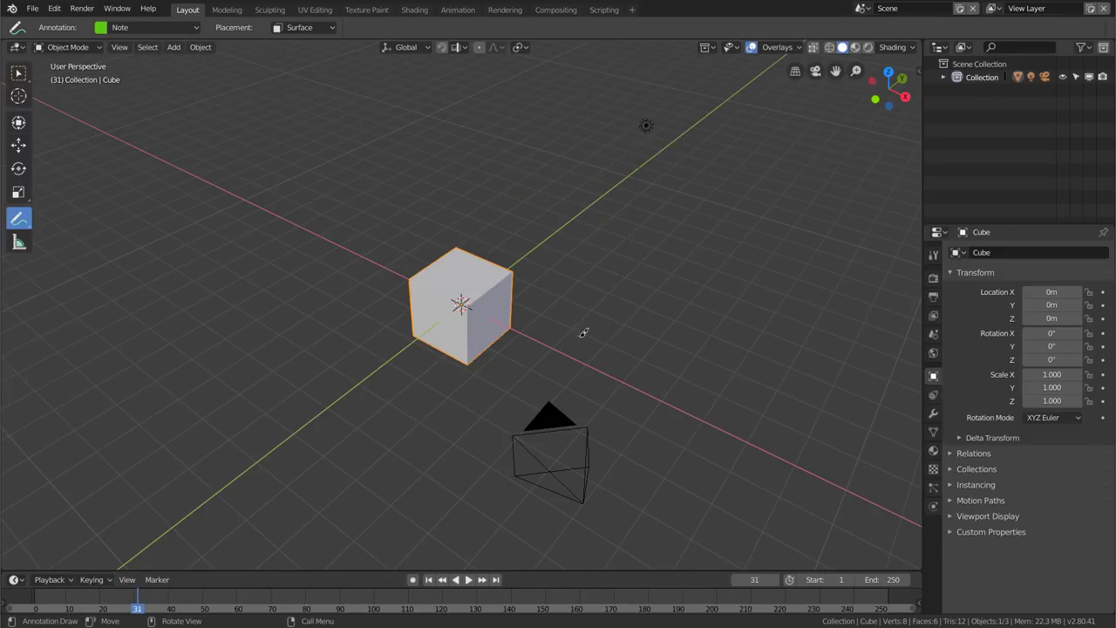
mouse_move(583, 333)
mouse_down()
mouse_move(510, 310)
mouse_move(641, 305)
mouse_up()
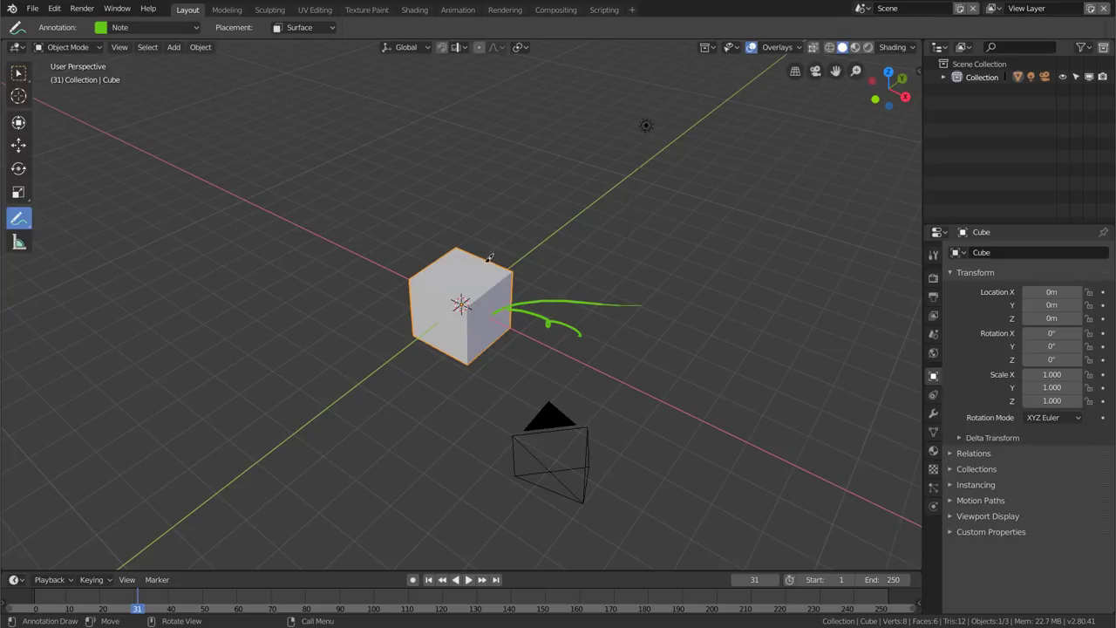
mouse_move(485, 259)
mouse_down()
mouse_move(597, 131)
mouse_move(667, 104)
mouse_up()
drag(682, 176, 654, 104)
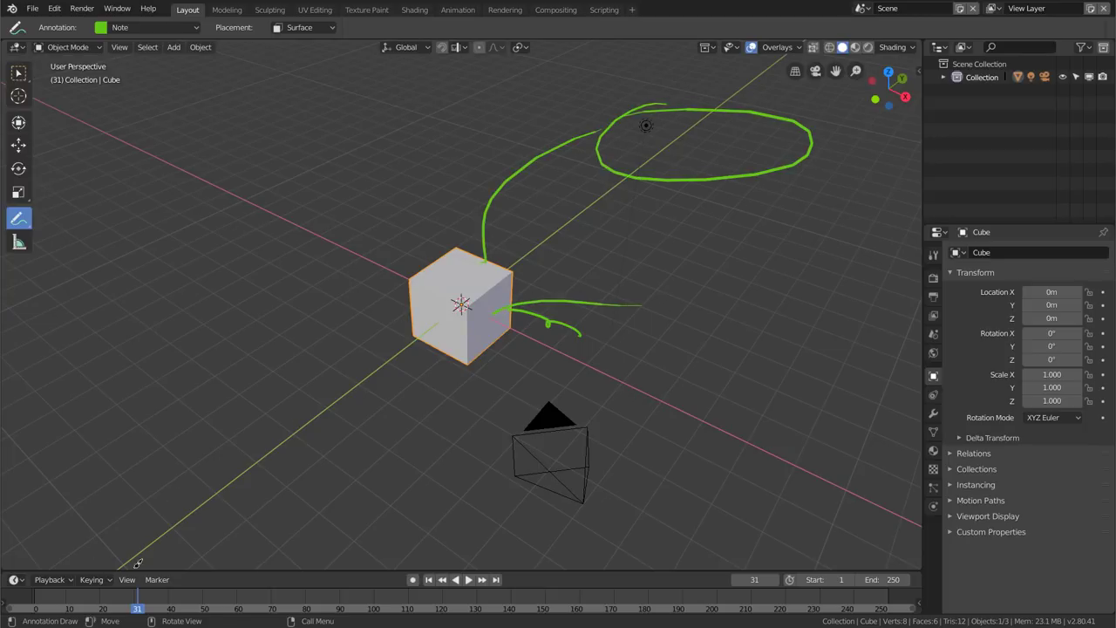
key(space)
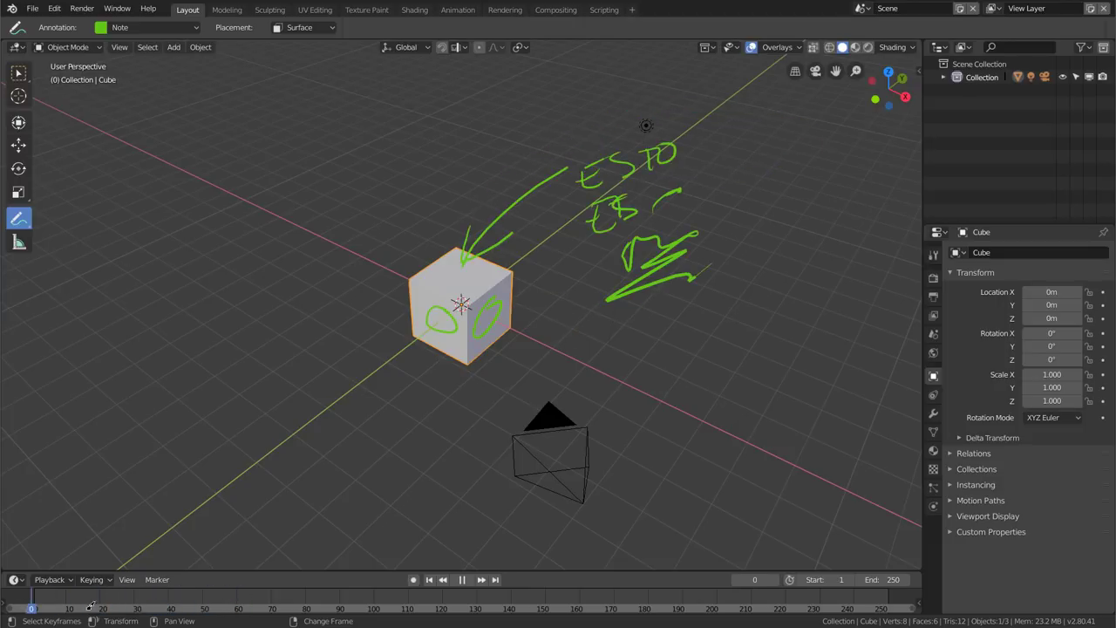
key(space)
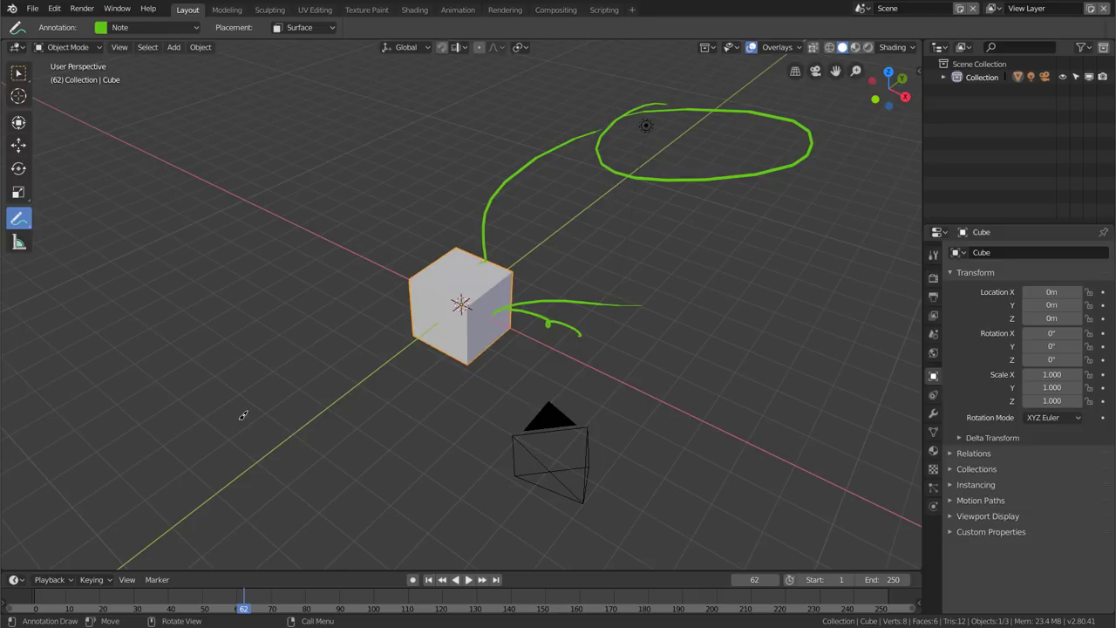
Switch to the Annotate Eraser and erase part of the green oval around the lamp
drag(20, 219, 87, 223)
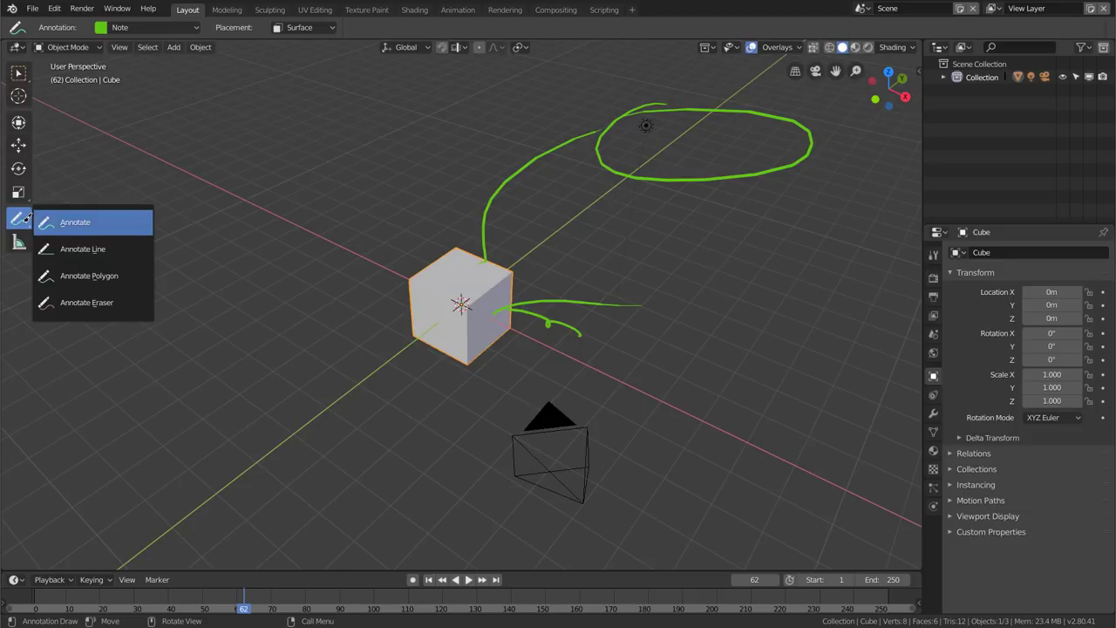
click(95, 302)
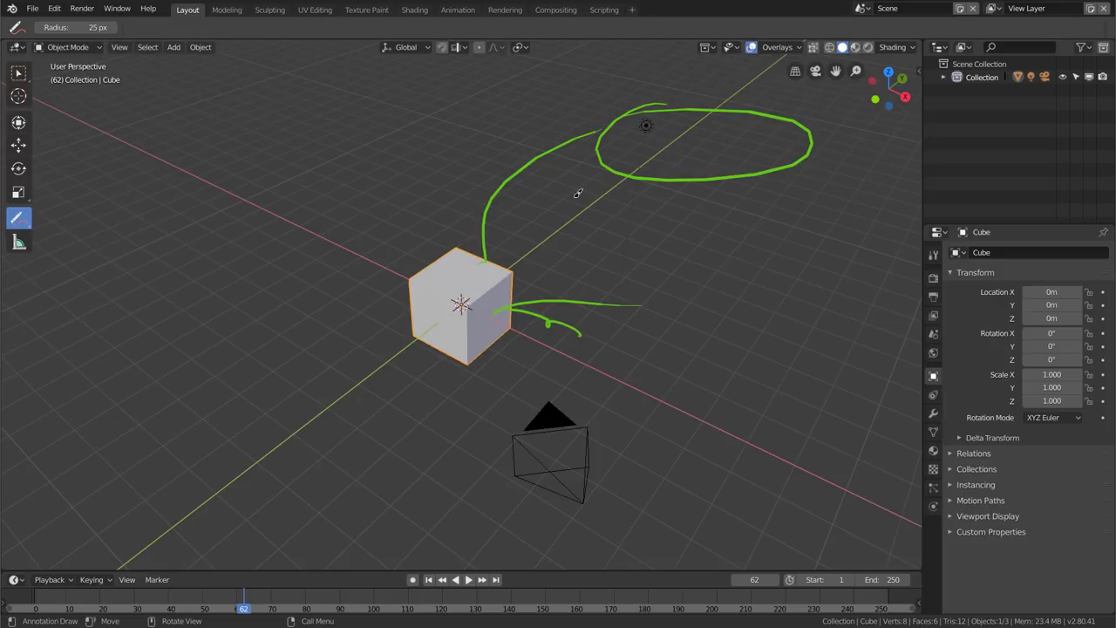
mouse_move(682, 169)
mouse_down()
mouse_move(620, 177)
mouse_move(708, 177)
mouse_up()
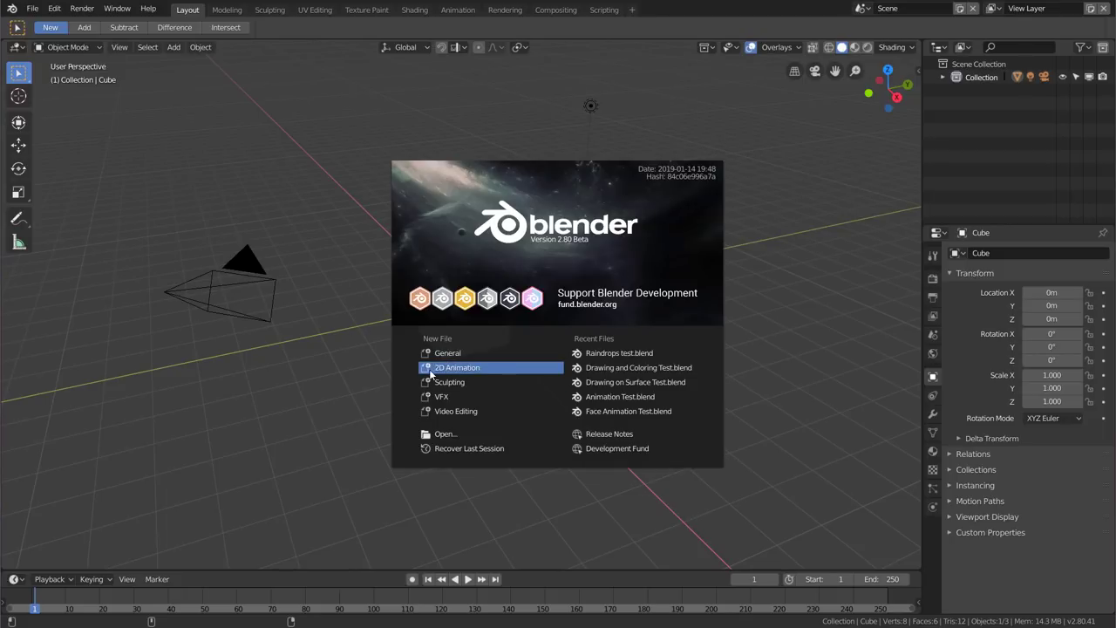
Choose 2D Animation under New File in the splash screen
click(478, 370)
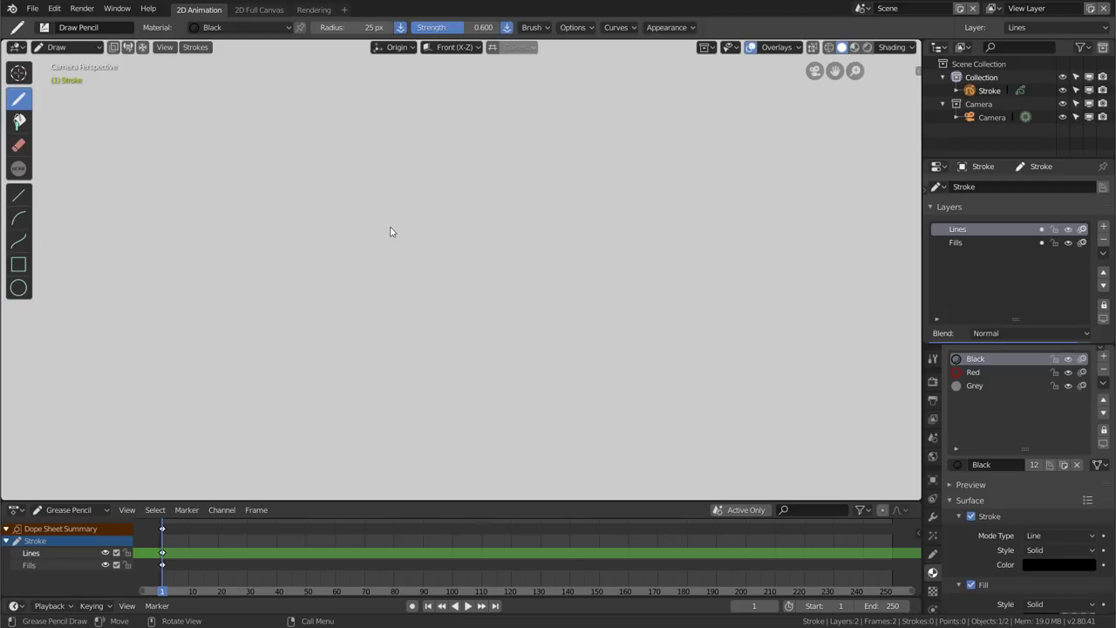
Draw a long looping pencil spiral plus four curved strokes beside it
mouse_move(660, 162)
mouse_down()
mouse_move(424, 212)
mouse_move(461, 323)
mouse_move(277, 316)
mouse_up()
mouse_move(539, 258)
mouse_down()
mouse_move(563, 379)
mouse_move(363, 421)
mouse_up()
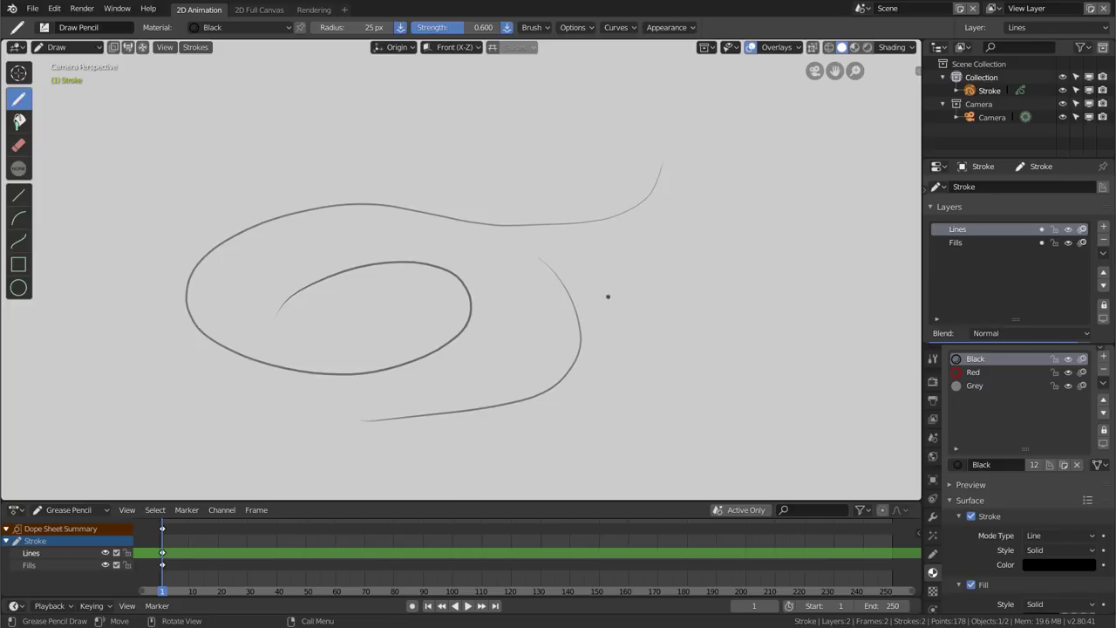
drag(617, 265, 686, 354)
drag(665, 237, 748, 316)
drag(472, 320, 551, 312)
Show the interaction mode dropdown, then bring up the mode pie menu with Ctrl+Tab
click(89, 50)
key(ctrl+Tab)
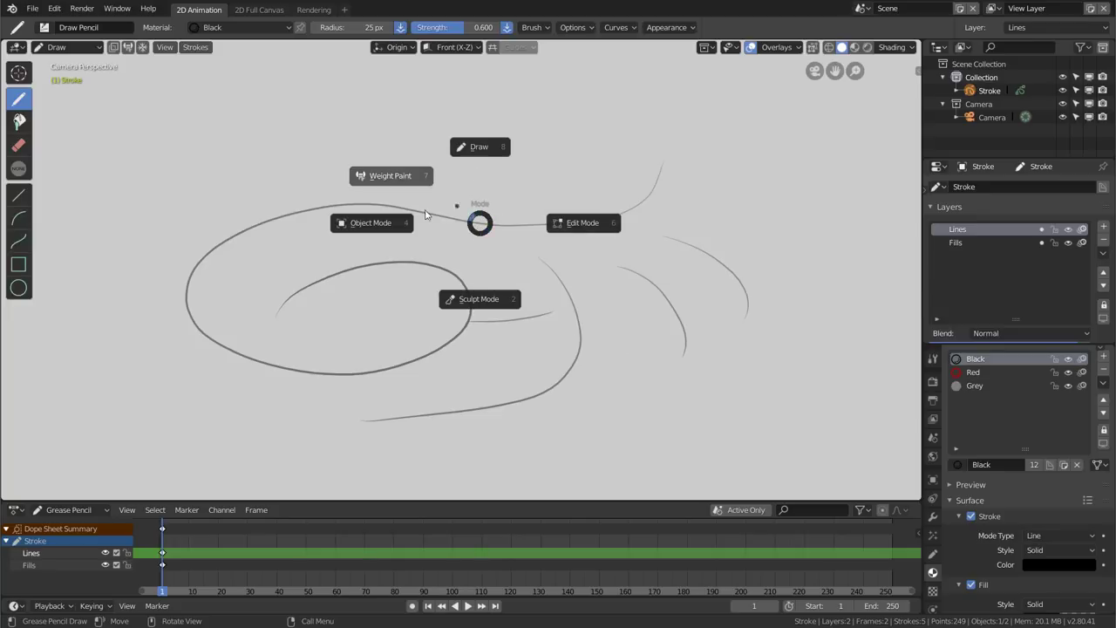
Switch to Object Mode and move the stroke object to a new position
click(373, 229)
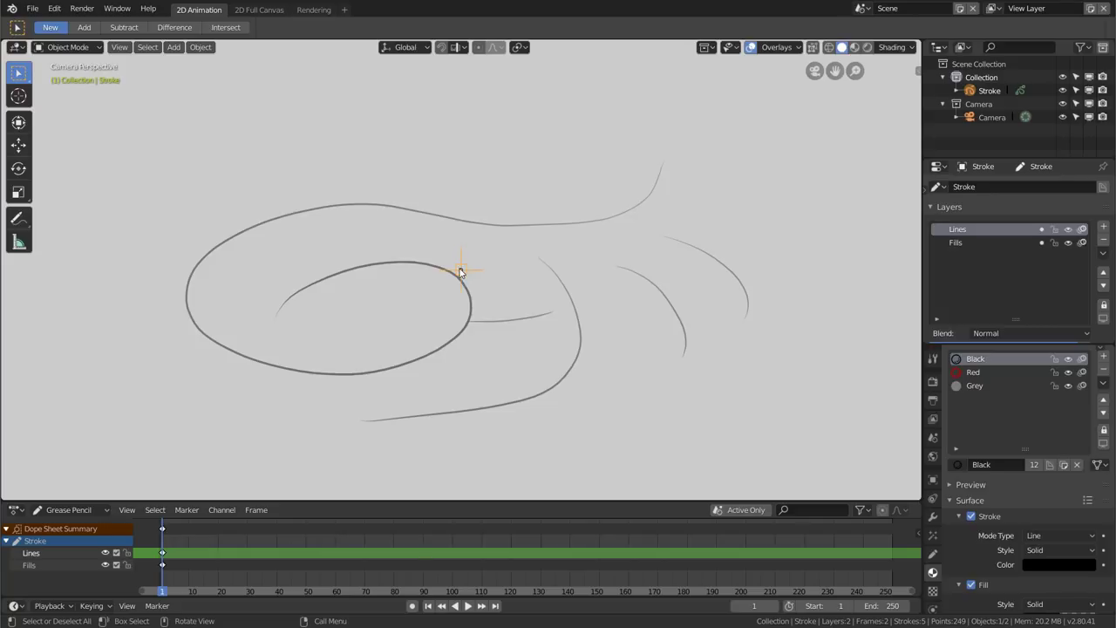
key(g)
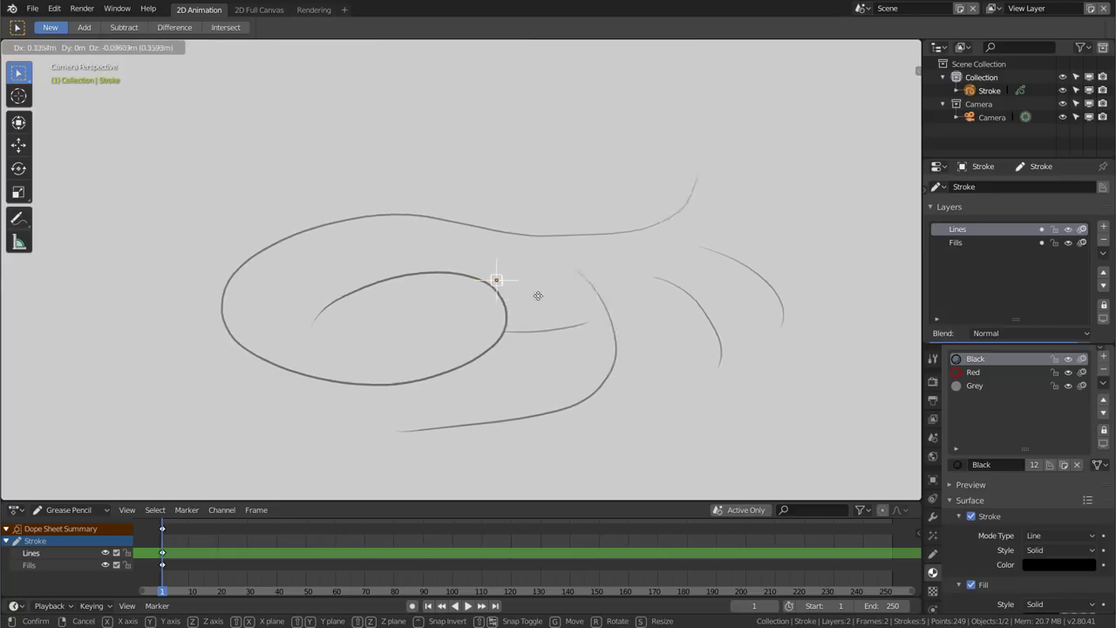
click(458, 261)
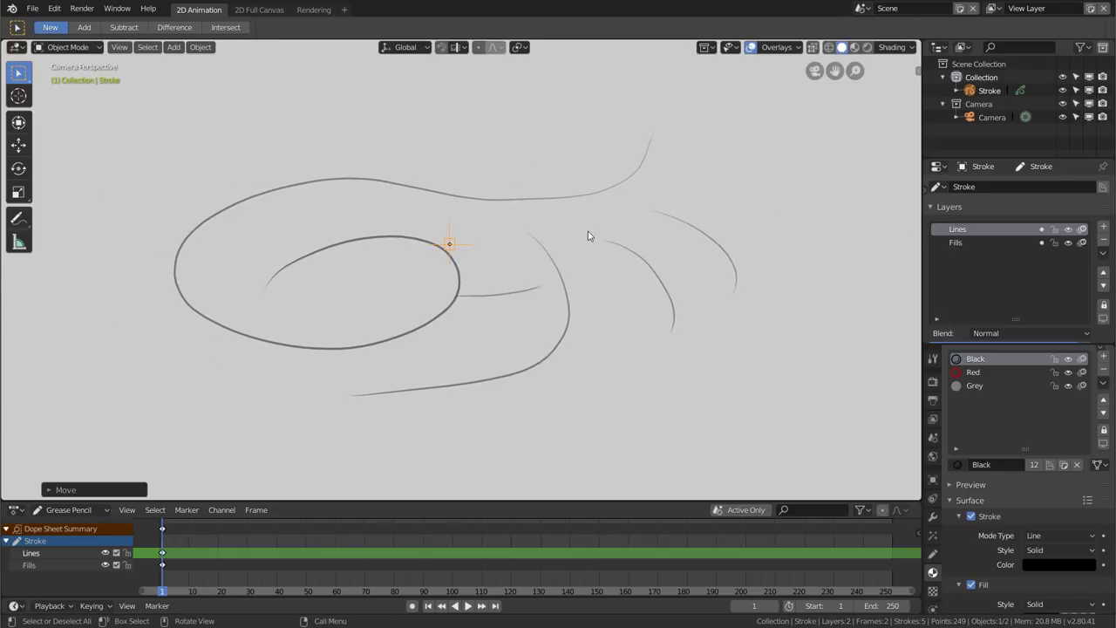
Delete the stroke object, leaving only the camera
mouse_move(597, 235)
middle_down()
mouse_move(493, 266)
mouse_move(409, 259)
mouse_move(478, 264)
mouse_move(527, 249)
middle_up()
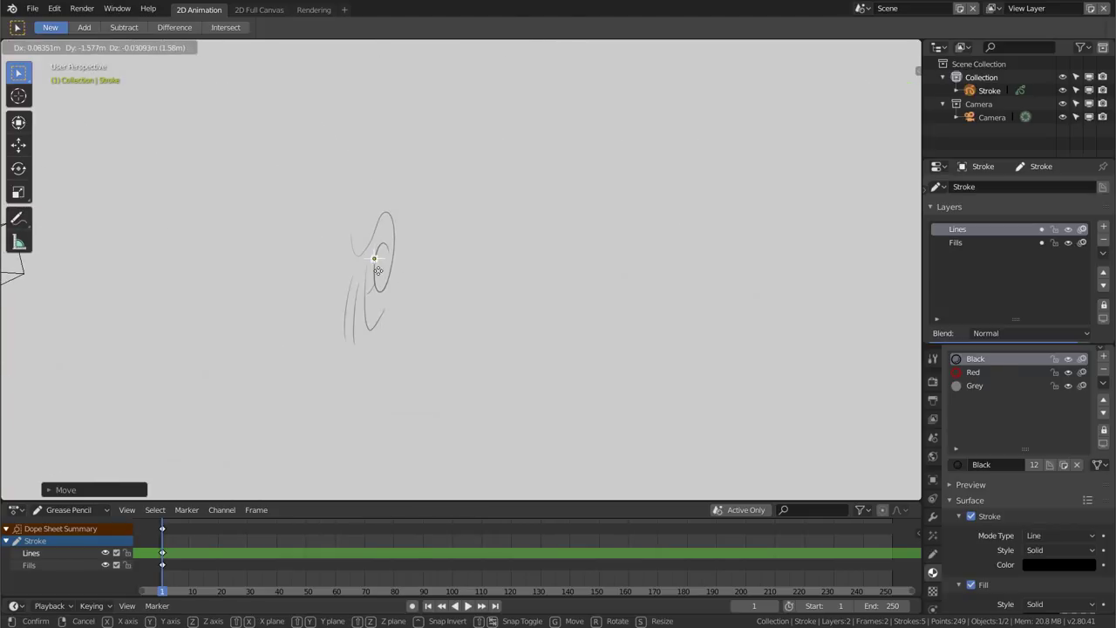
mouse_move(441, 266)
middle_down()
mouse_move(459, 271)
mouse_move(424, 260)
middle_up()
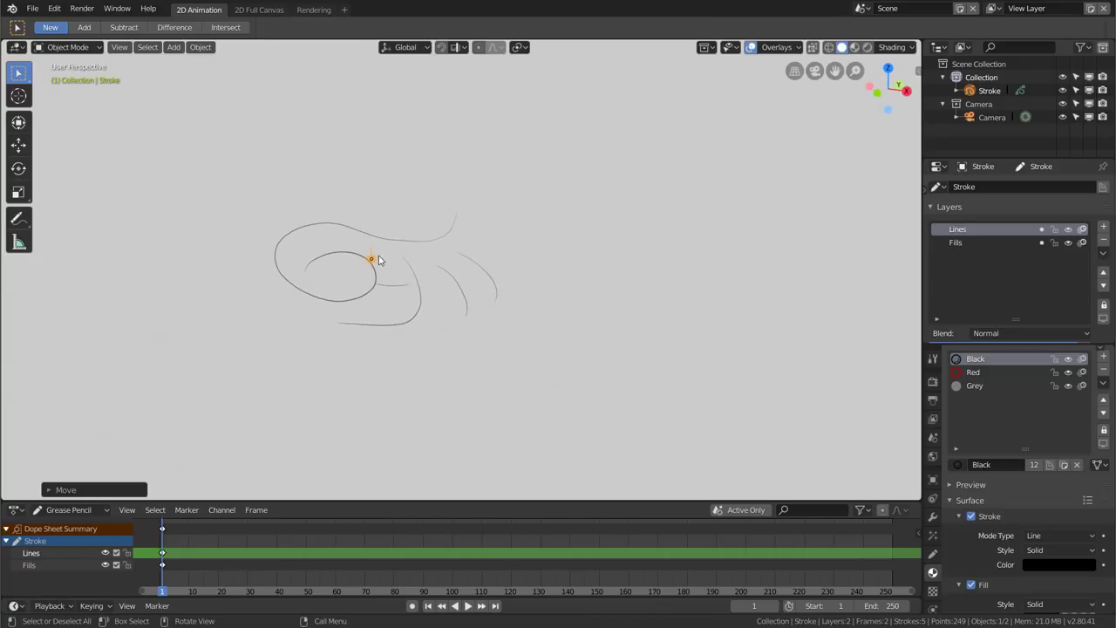
key(x)
click(424, 260)
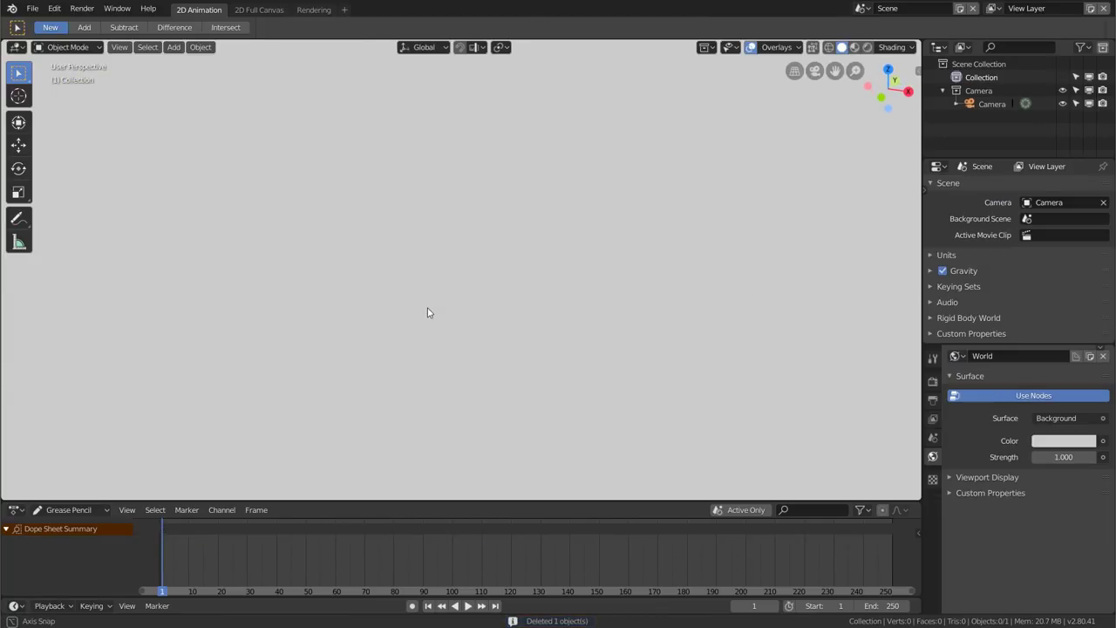
Turn on the 3D cursor overlay, then bring up the Shift+A Add menu's Grease Pencil options
mouse_move(426, 328)
middle_down()
mouse_move(368, 287)
mouse_move(287, 297)
mouse_move(309, 300)
middle_up()
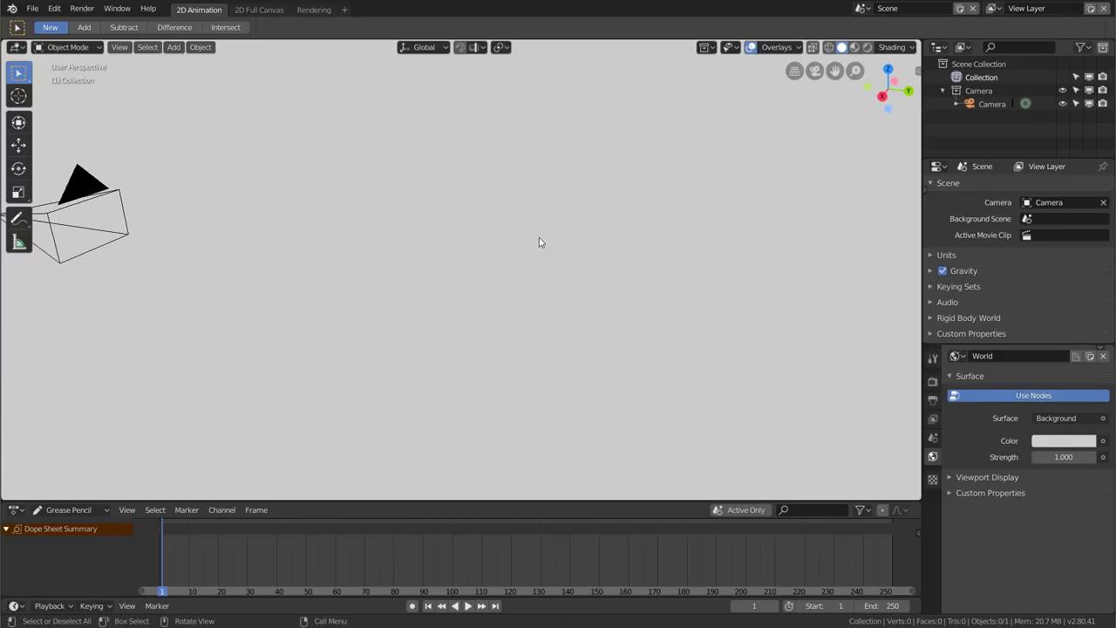
click(779, 47)
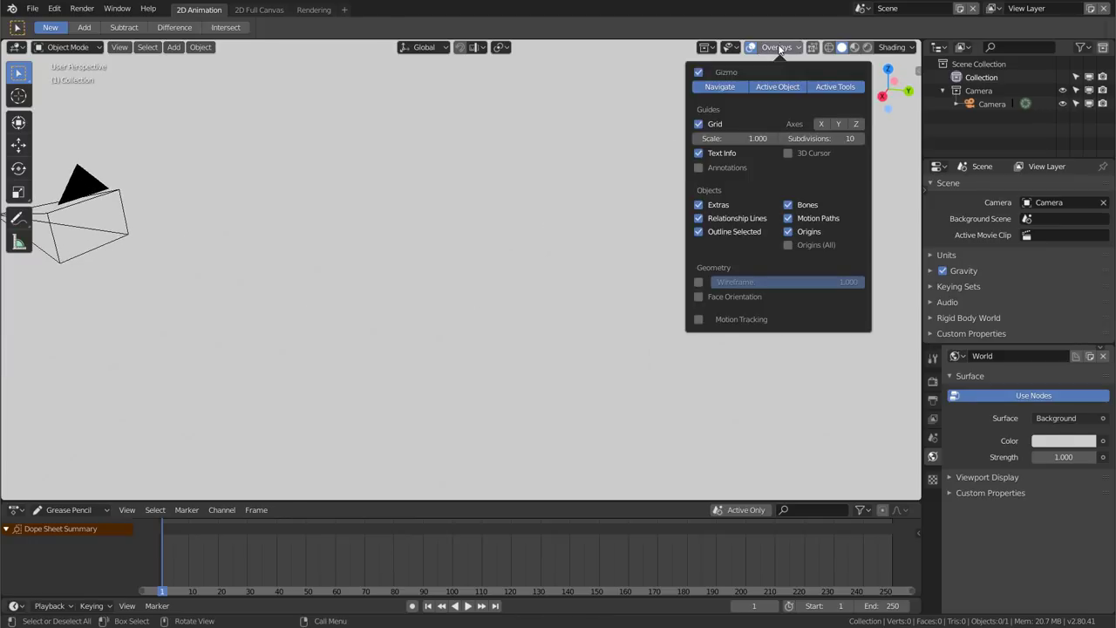
click(788, 153)
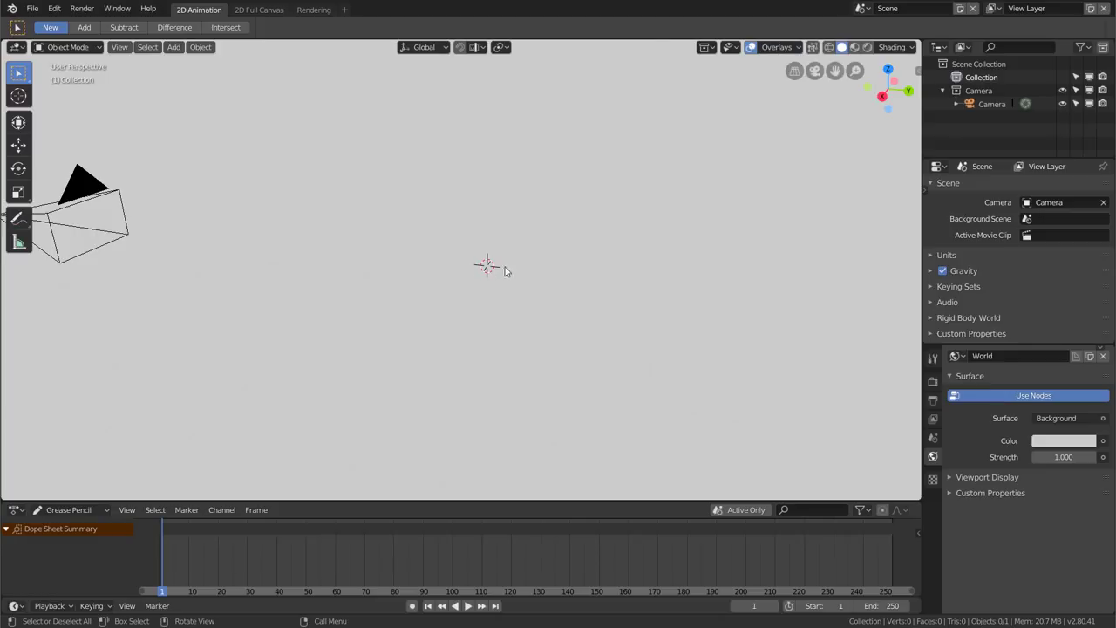
mouse_move(446, 284)
middle_down()
mouse_move(463, 289)
mouse_move(447, 257)
middle_up()
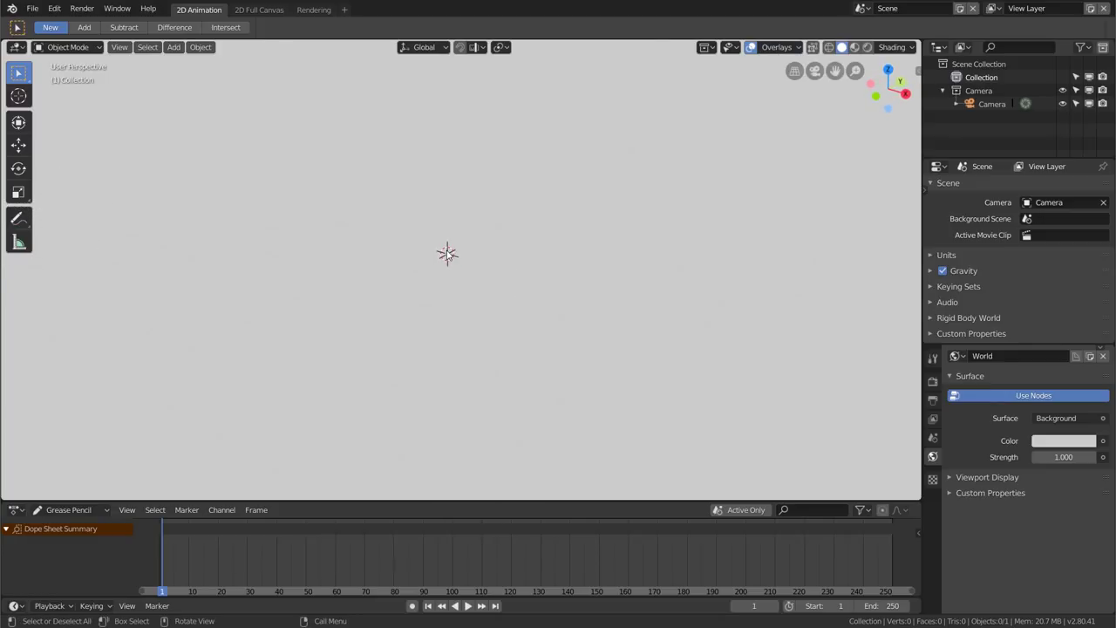
key(shift+a)
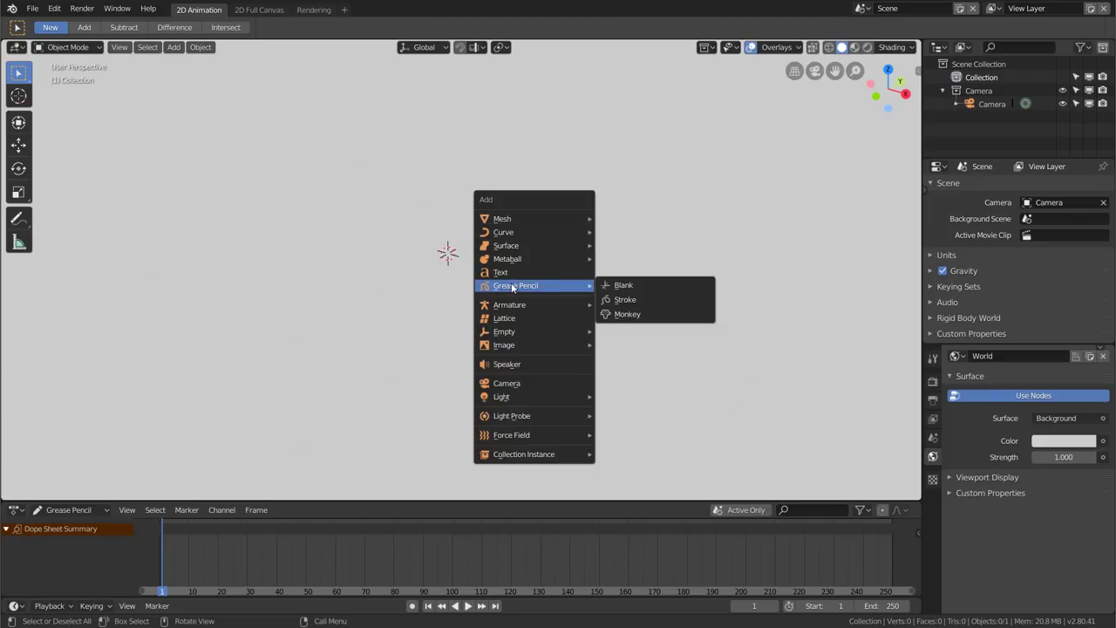
mouse_move(527, 285)
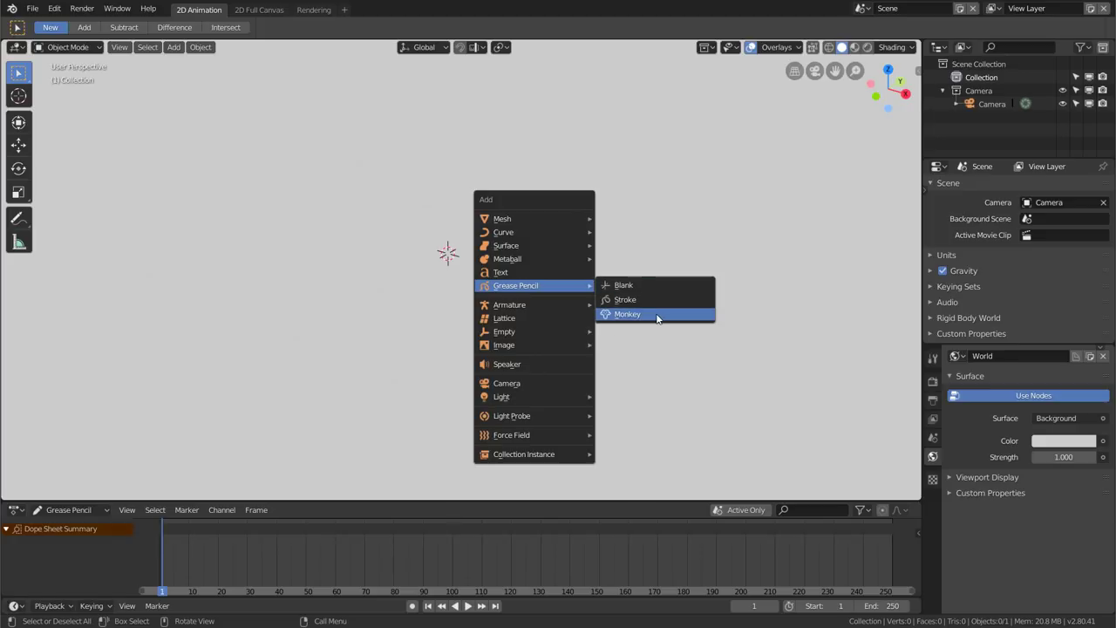
Add a Grease Pencil Monkey, orbit to view it front-on, and open the viewport Shading dropdown
click(657, 316)
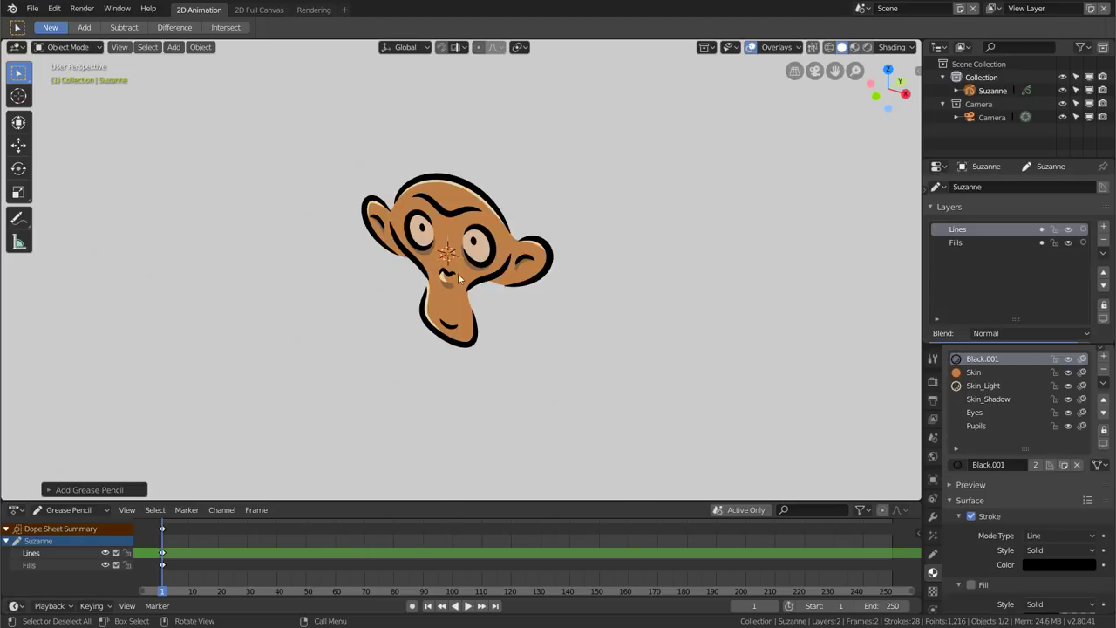
mouse_move(658, 316)
middle_down()
mouse_move(523, 226)
mouse_move(575, 244)
mouse_move(340, 252)
mouse_move(459, 242)
middle_up()
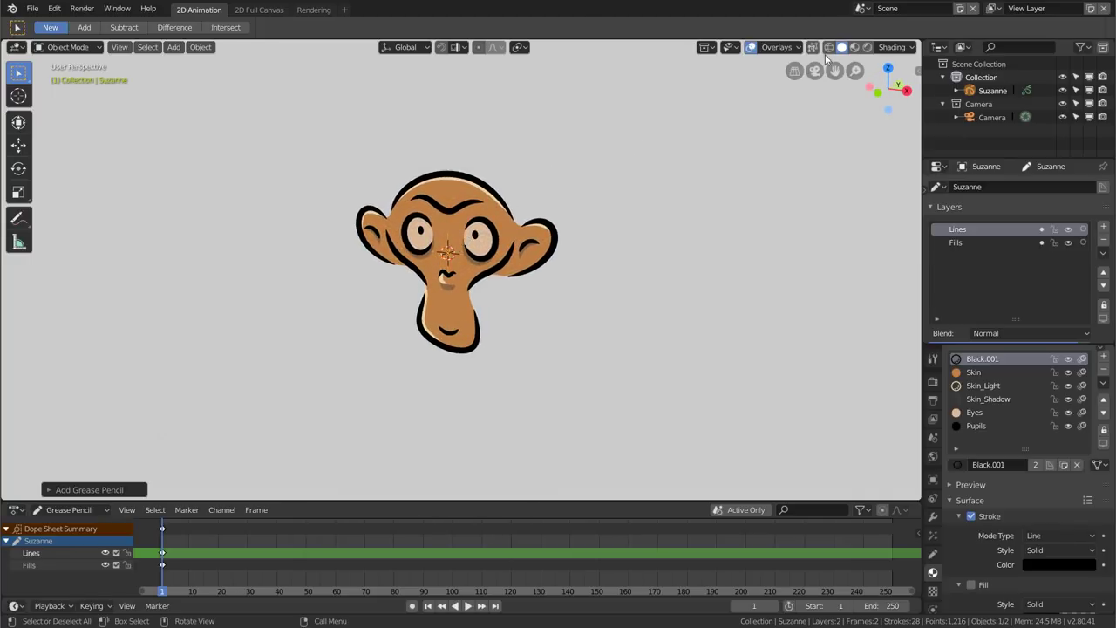
middle_drag(633, 232, 535, 252)
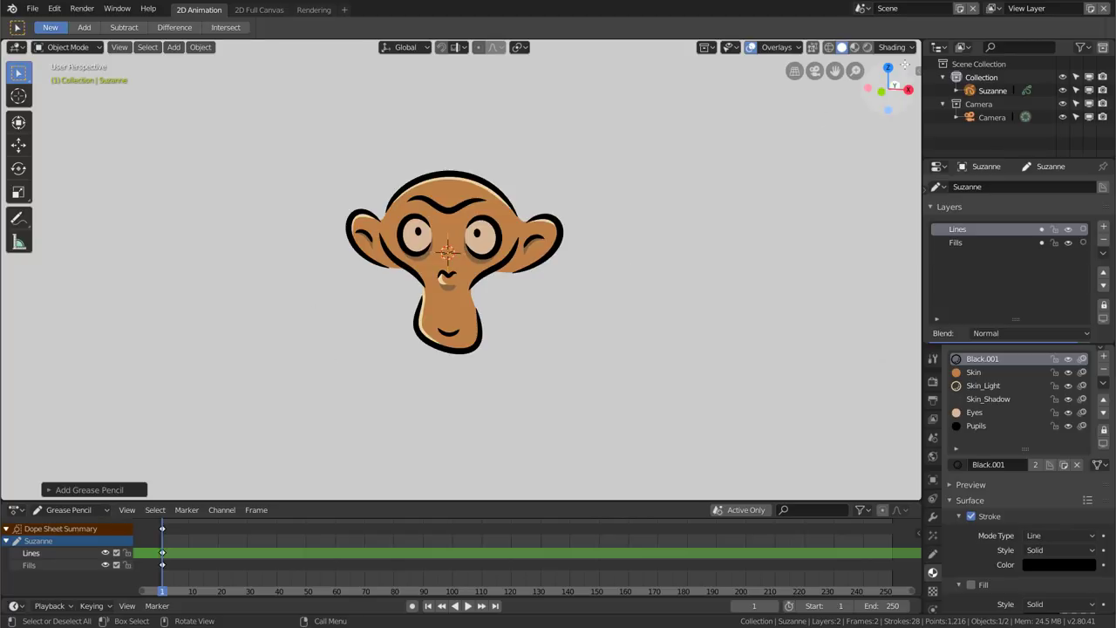
click(896, 47)
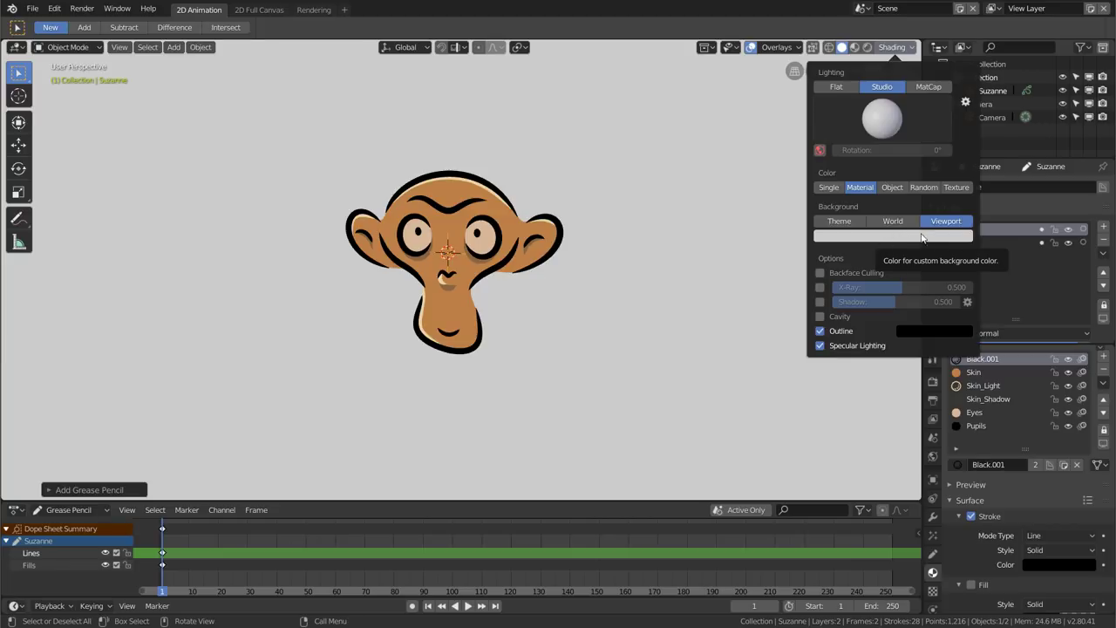
Darken the viewport background colour using the colour picker's value slider
click(908, 238)
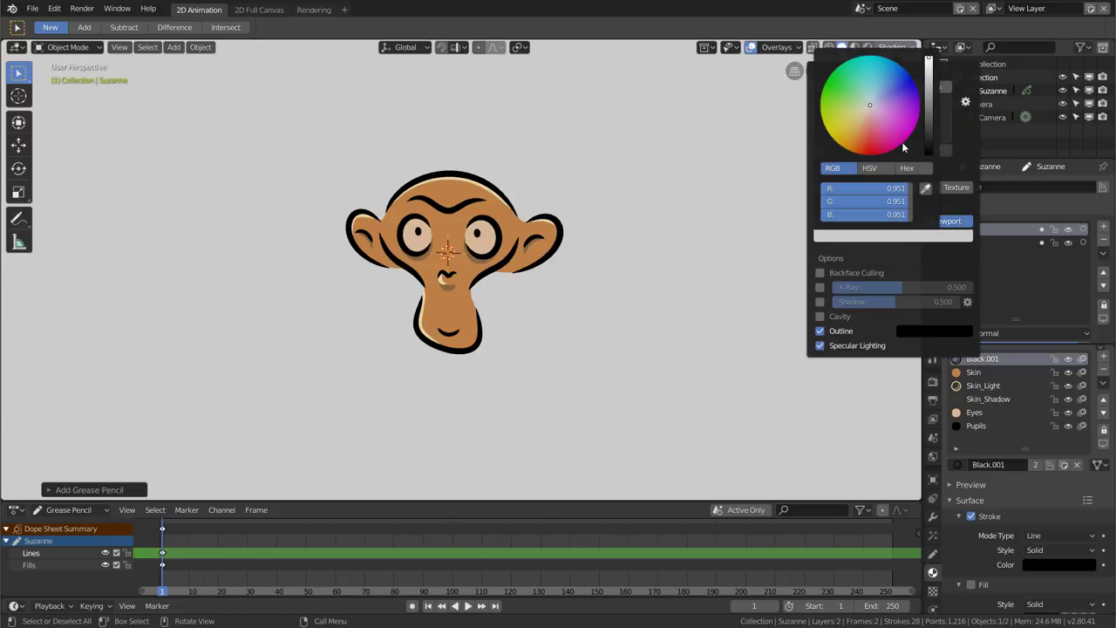
drag(926, 78, 927, 150)
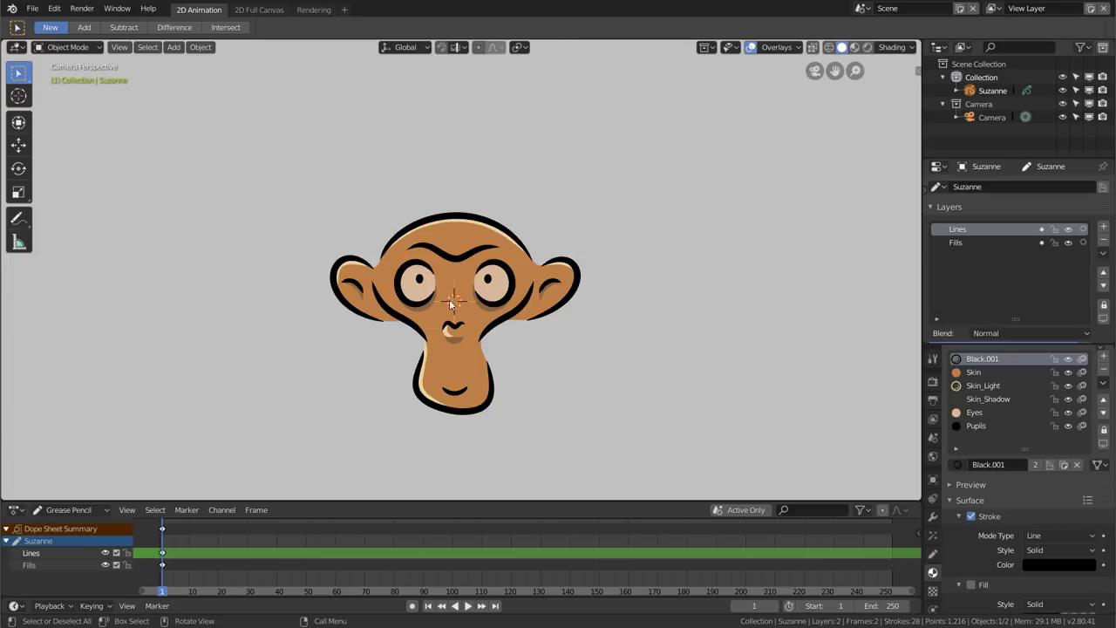
Demo rotating Suzanne with R, cancelling each time so its original pose is kept
key(r)
key(r)
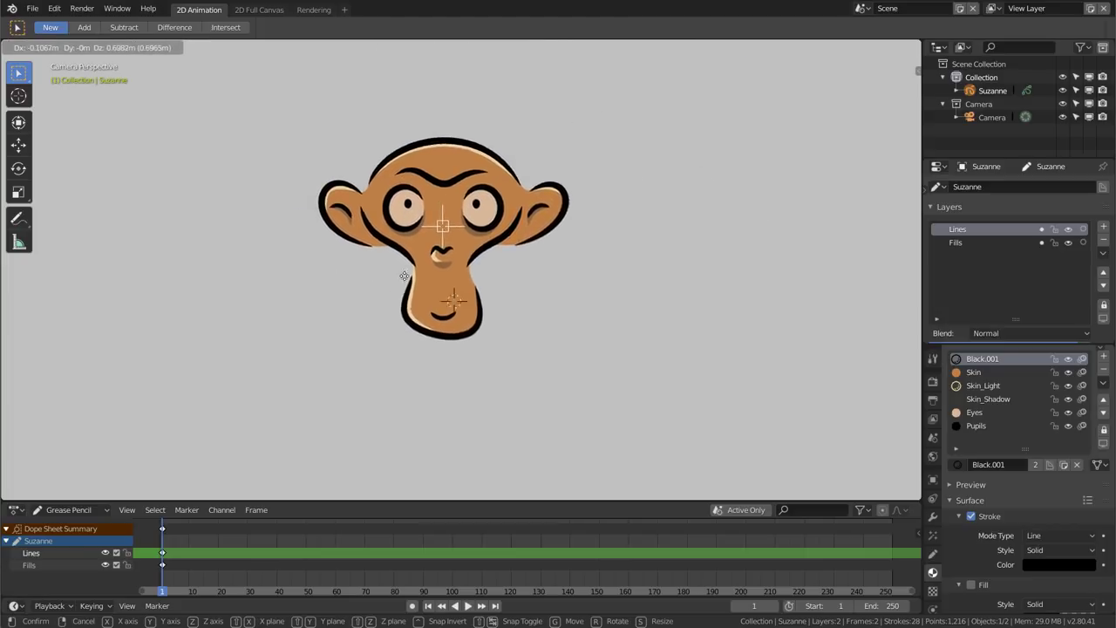
key(Escape)
key(r)
key(r)
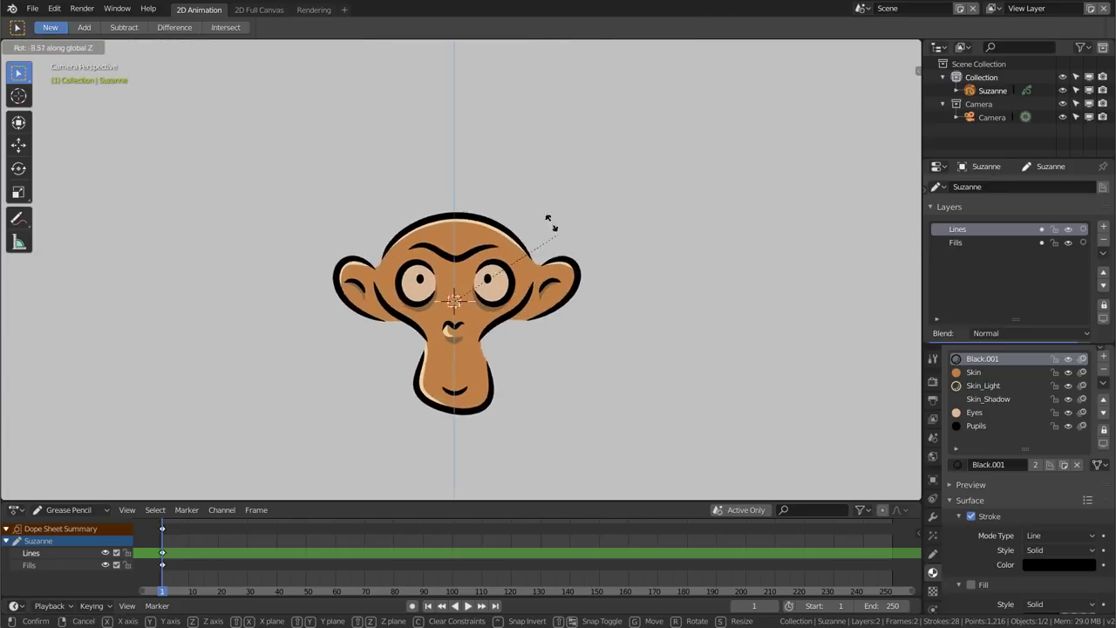
key(Escape)
Add a plane mesh and move it to the right of the monkey
key(shift+a)
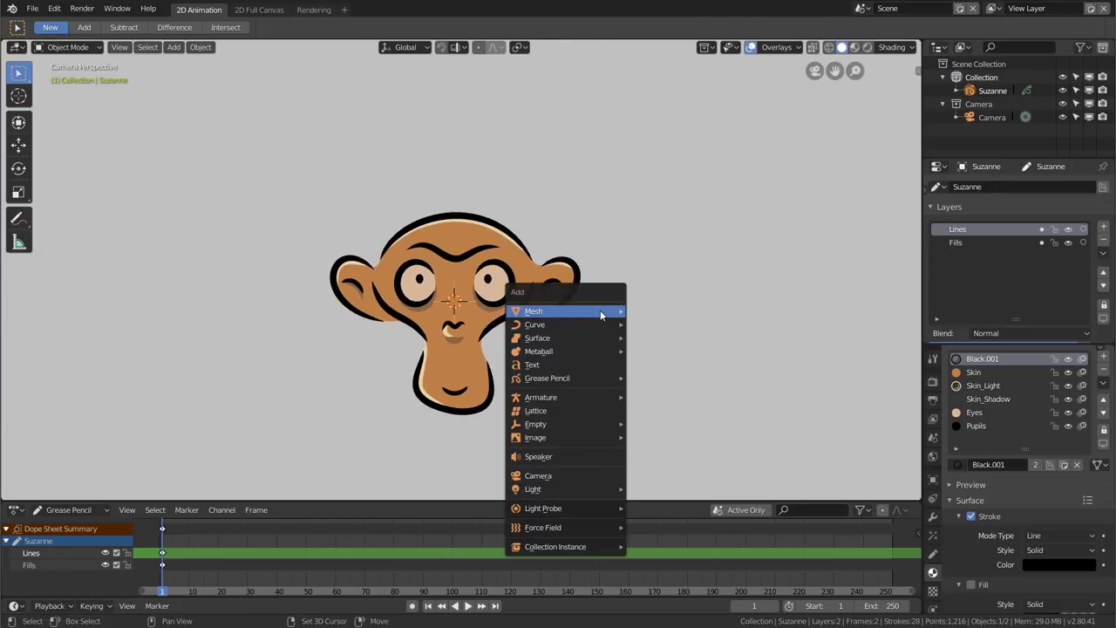
click(673, 310)
key(g)
click(697, 292)
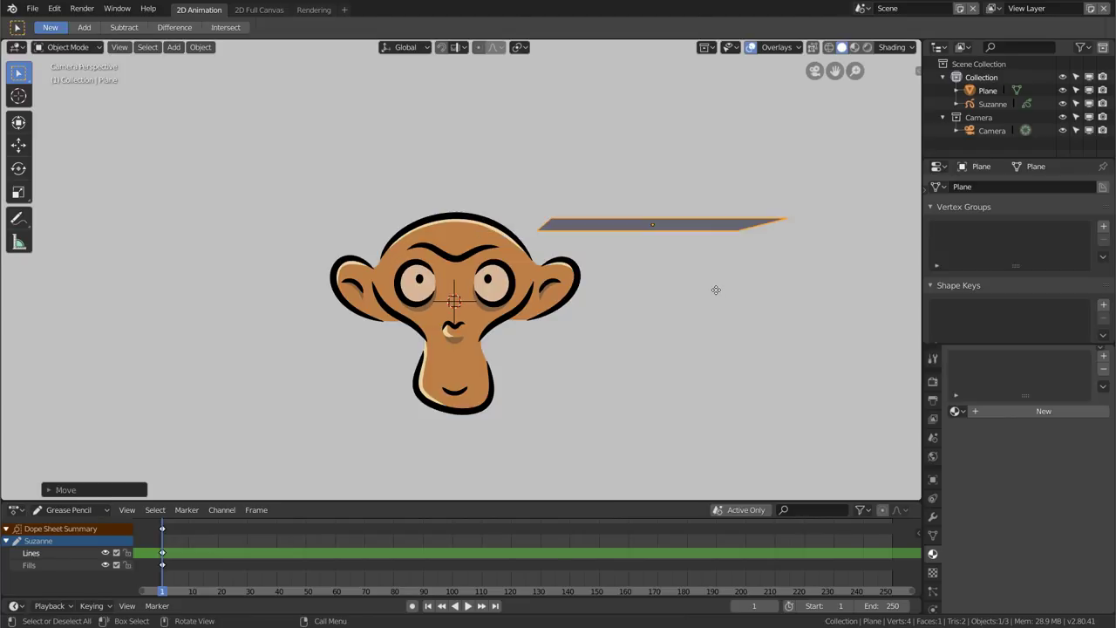
mouse_move(715, 289)
middle_down()
mouse_move(630, 268)
mouse_move(664, 306)
mouse_move(567, 281)
middle_up()
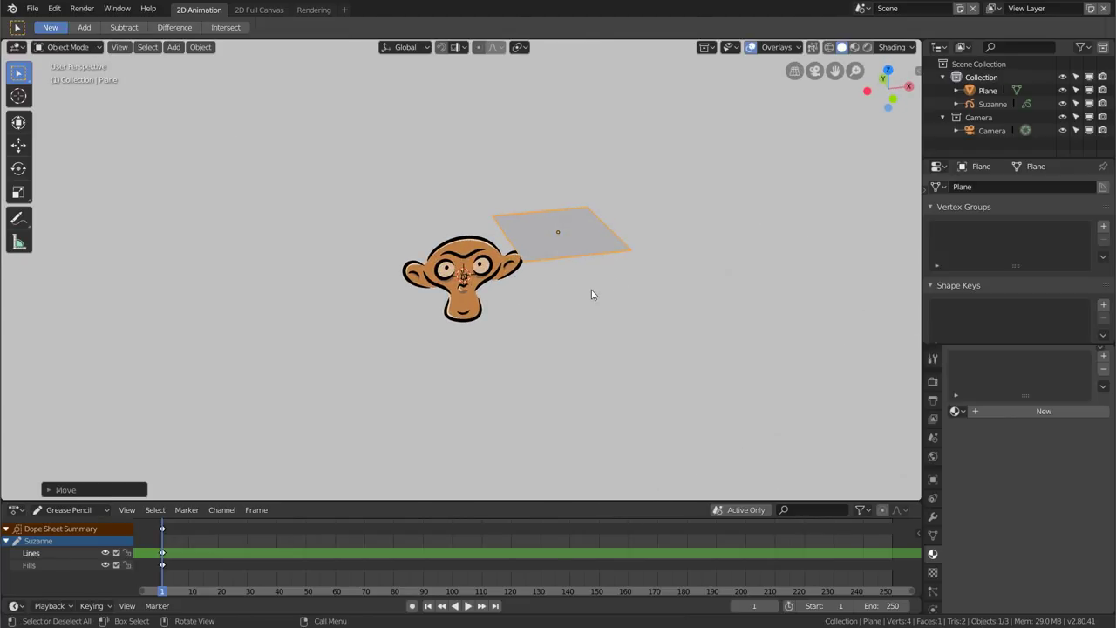
Add a cube and place it to the left of the monkey
key(shift+a)
click(673, 301)
key(g)
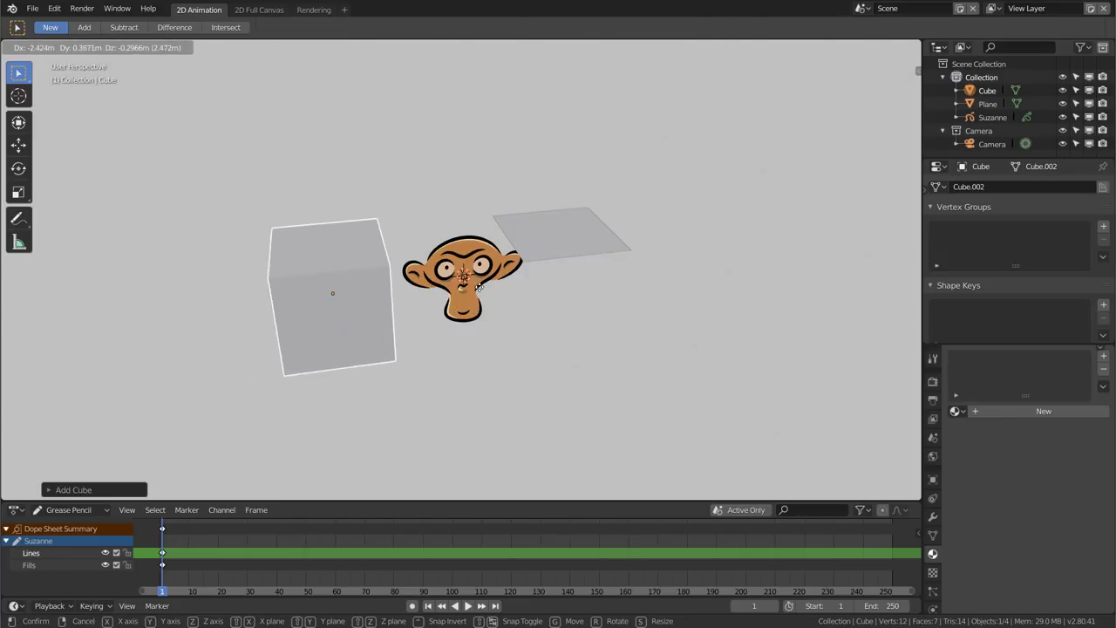
click(467, 277)
click(467, 277)
middle_drag(499, 289, 475, 283)
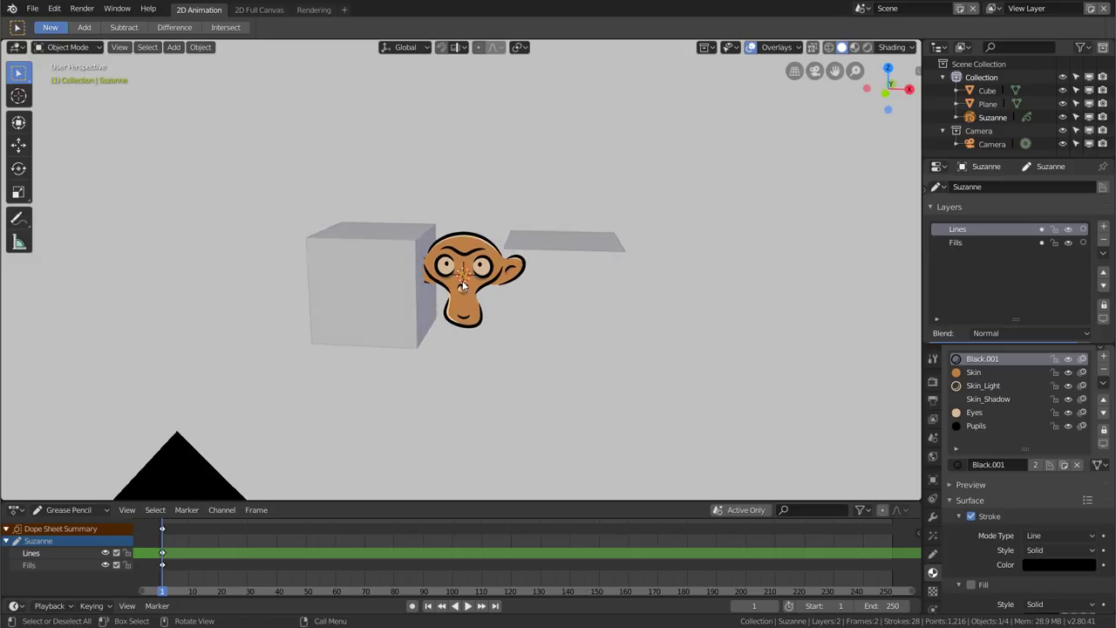
scroll(462, 285, up, 5)
Select the cube and plane together and delete them
key(alt+a)
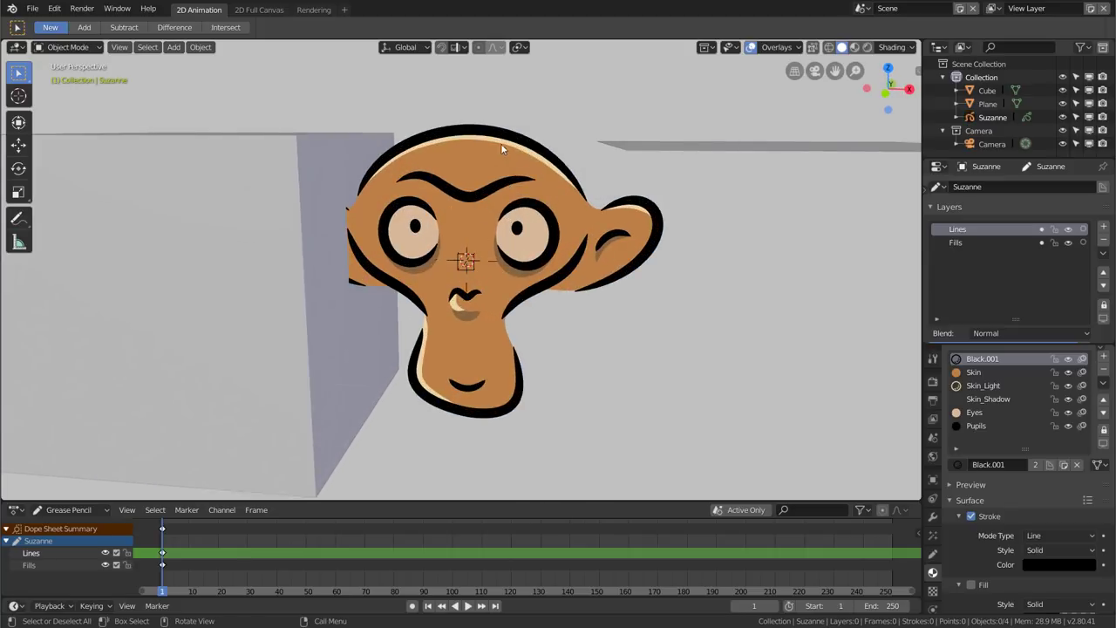
click(468, 261)
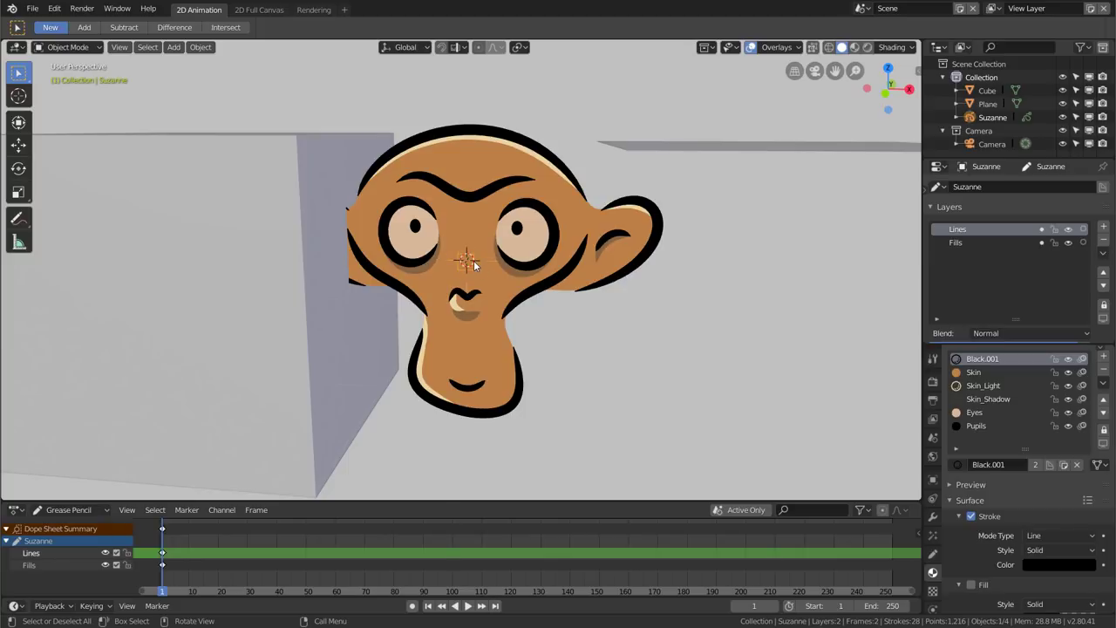
scroll(474, 260, down, 4)
click(393, 217)
shift+click(602, 202)
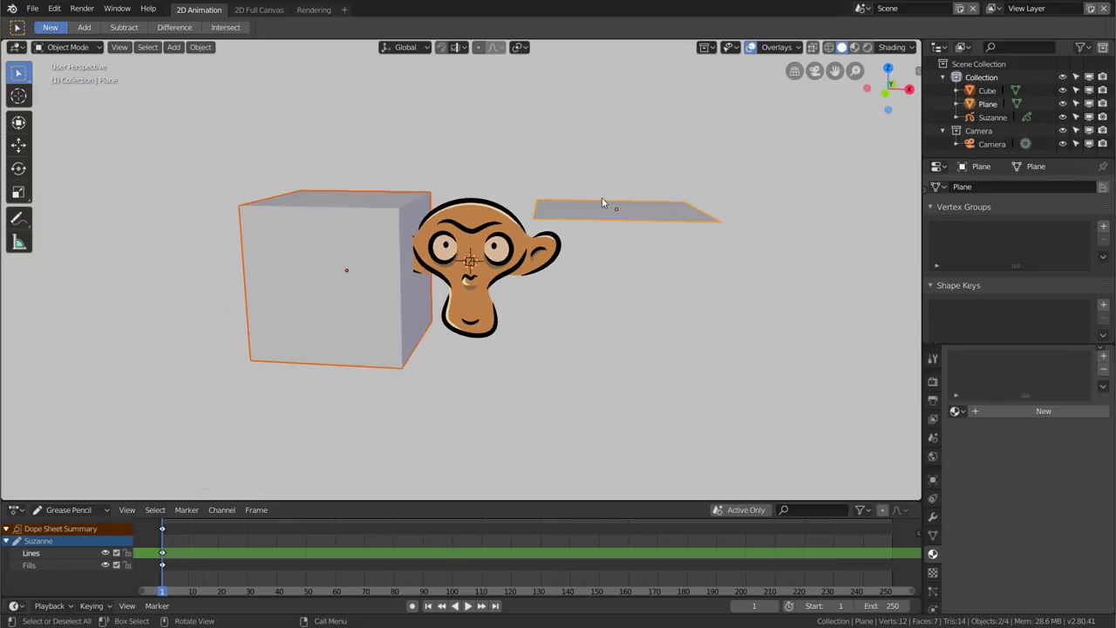
key(x)
click(602, 200)
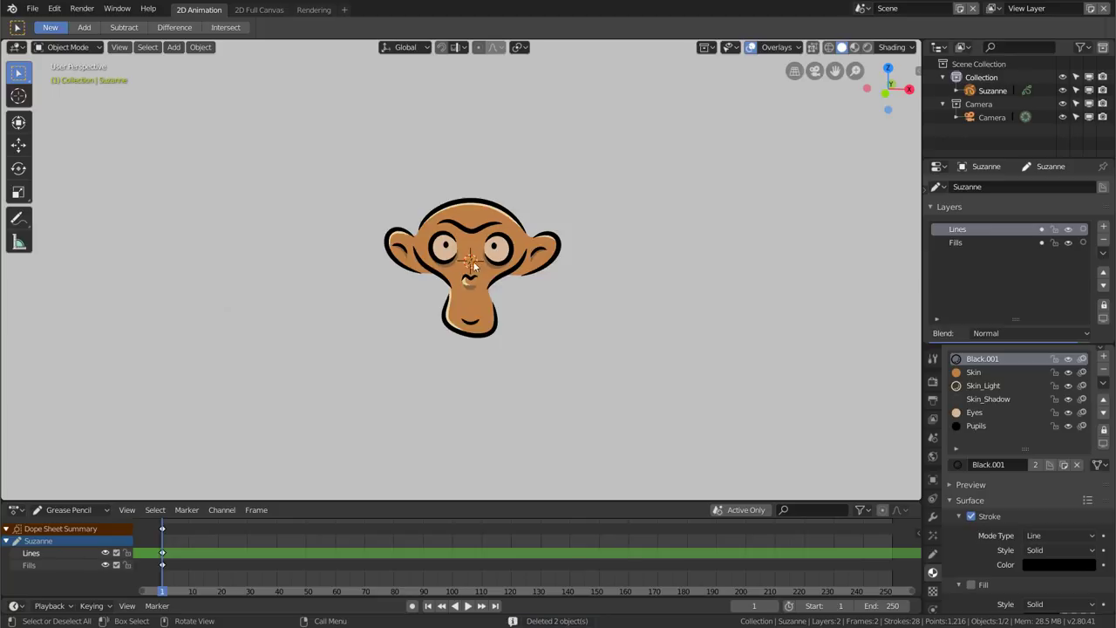
Switch to camera view and frame the monkey higher and larger
key(KP_0)
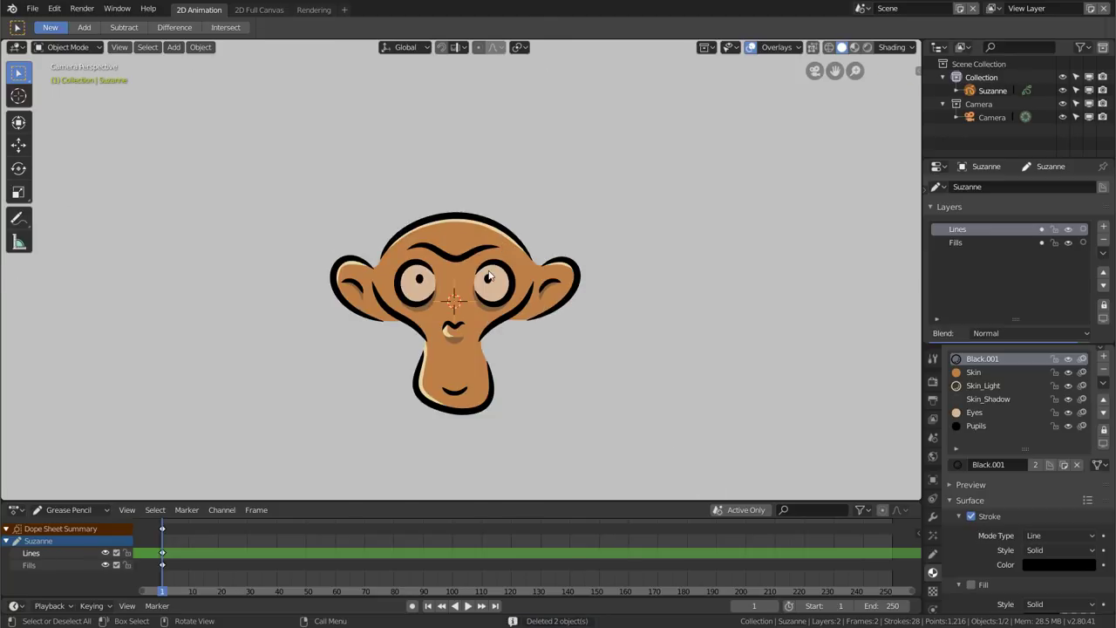
scroll(488, 277, up, 3)
shift+middle_drag(462, 310, 524, 278)
Enter Edit Mode, select outline strokes, try a move, then cancel and clear the selection
key(Tab)
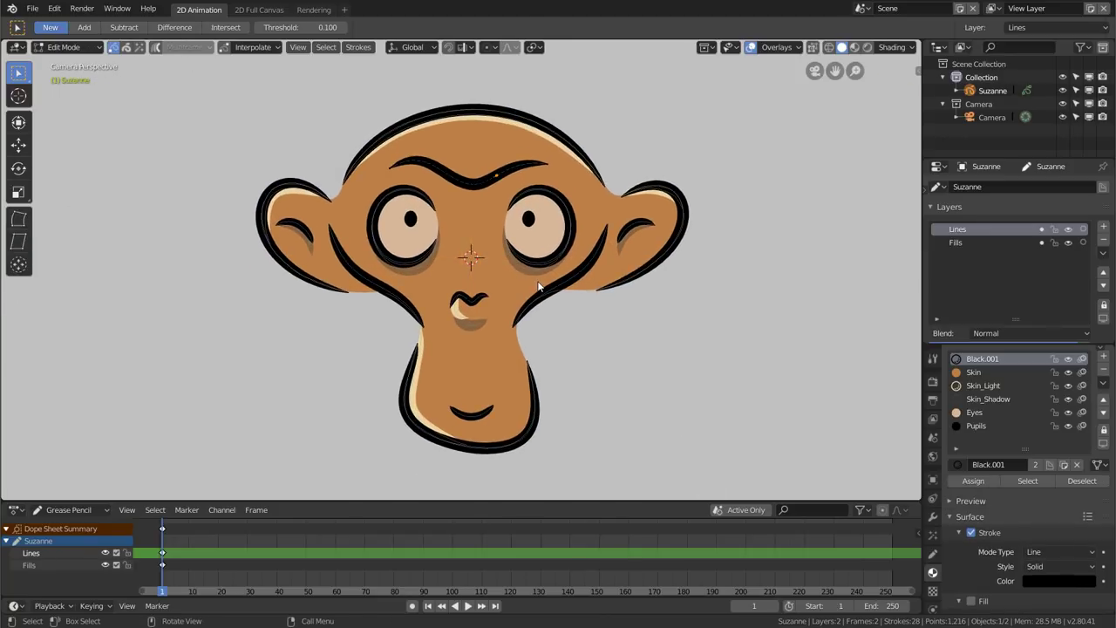
click(425, 168)
click(373, 141)
scroll(360, 141, up, 5)
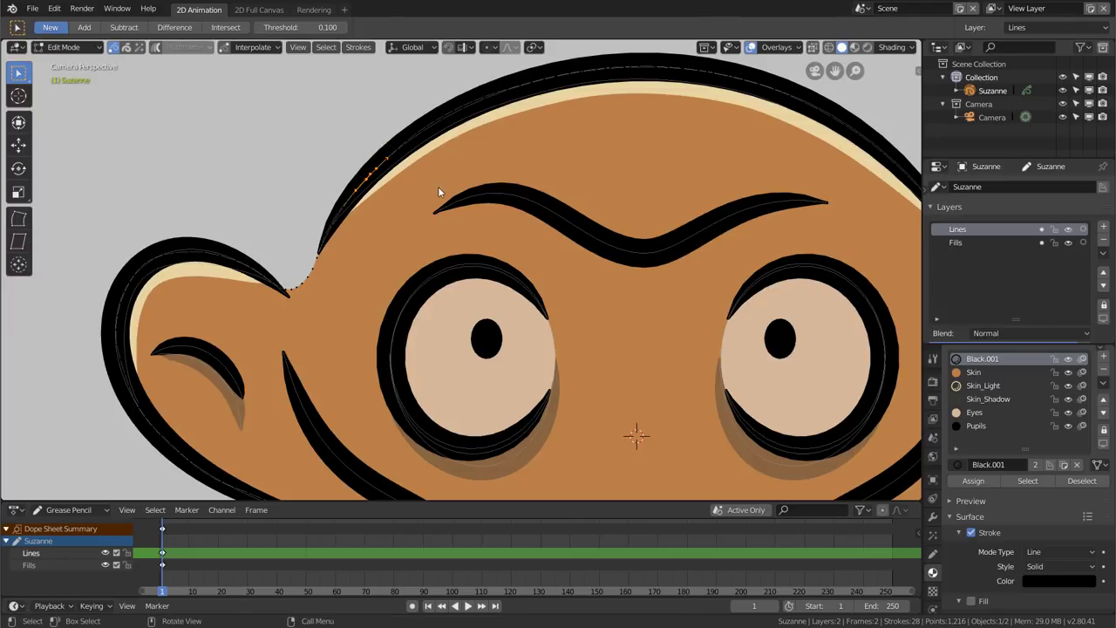
key(g)
key(Escape)
key(a)
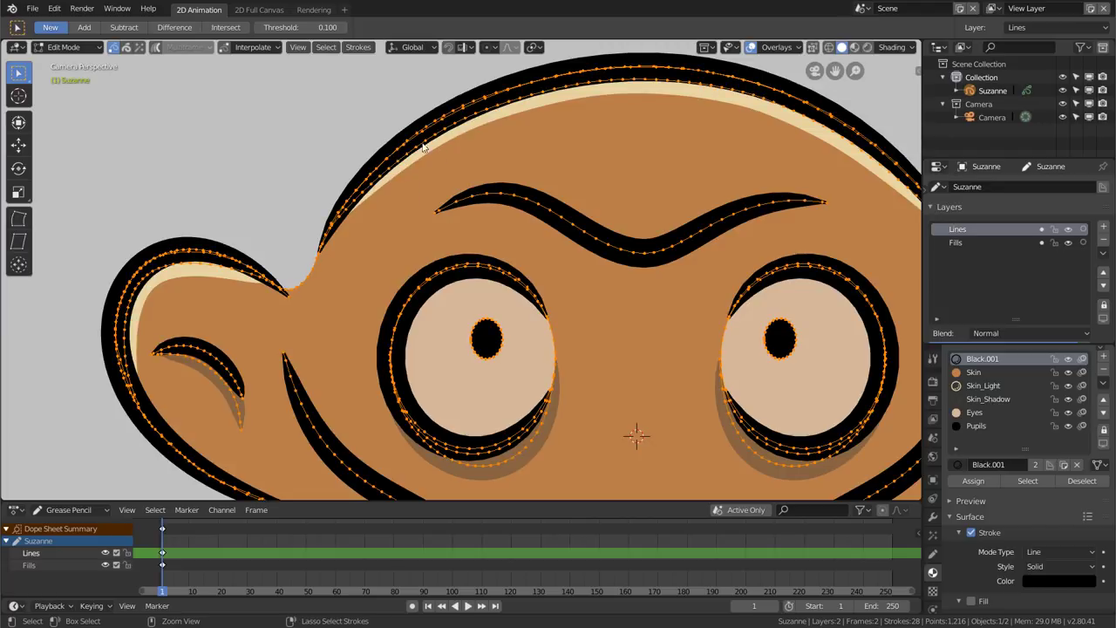
key(alt+a)
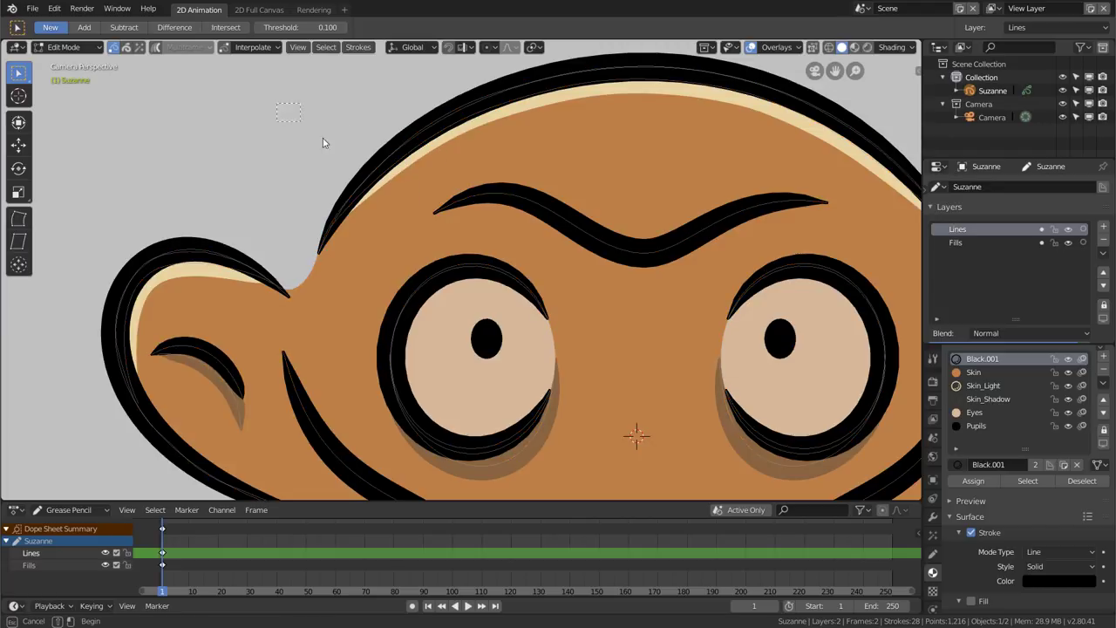
Box-select the points along the top of the head outline, after cancelling a trial move
drag(315, 102, 447, 258)
key(g)
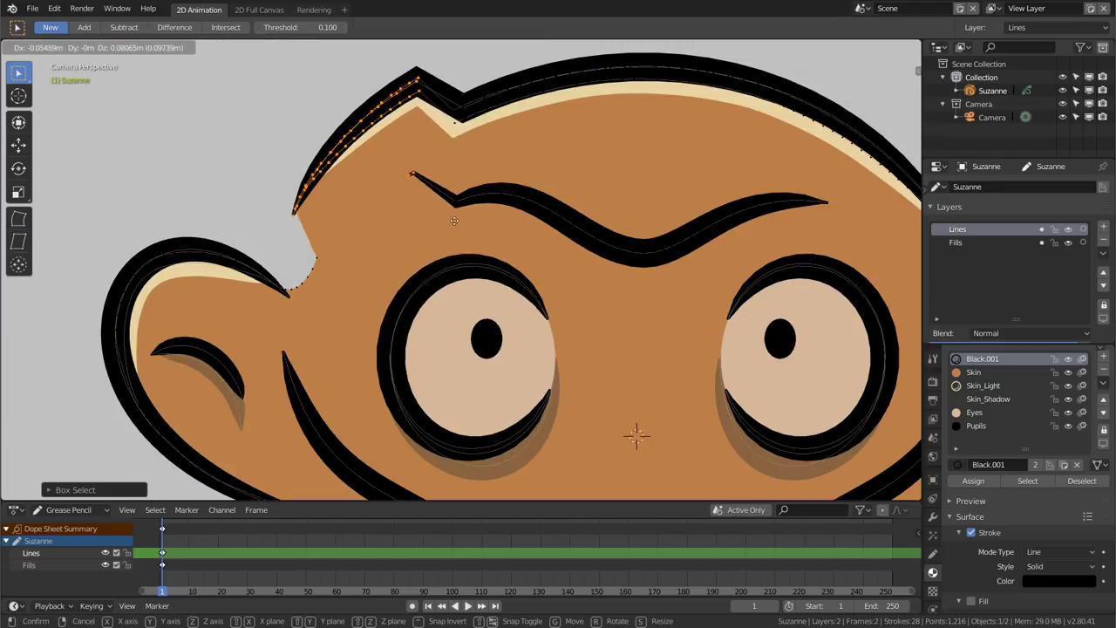
key(Escape)
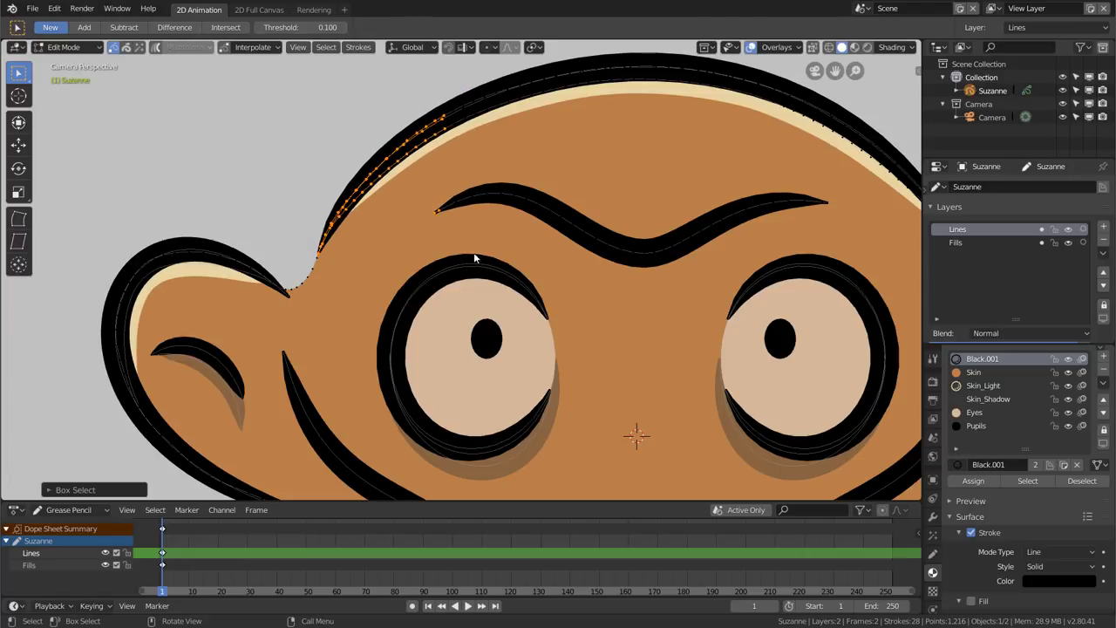
key(alt+a)
scroll(439, 215, down, 4)
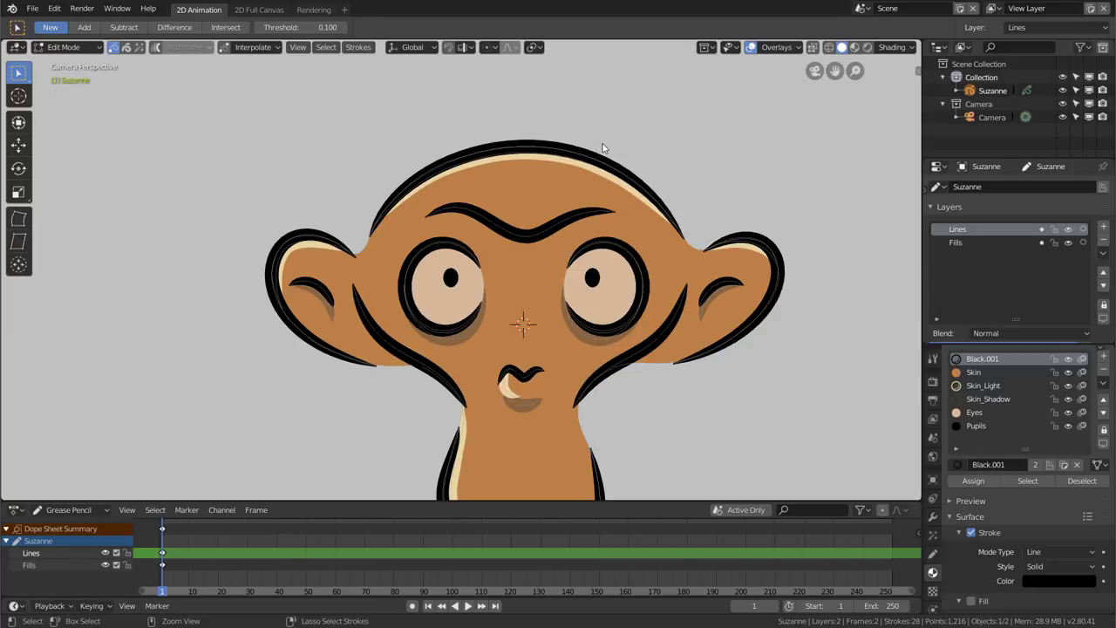
drag(490, 110, 554, 156)
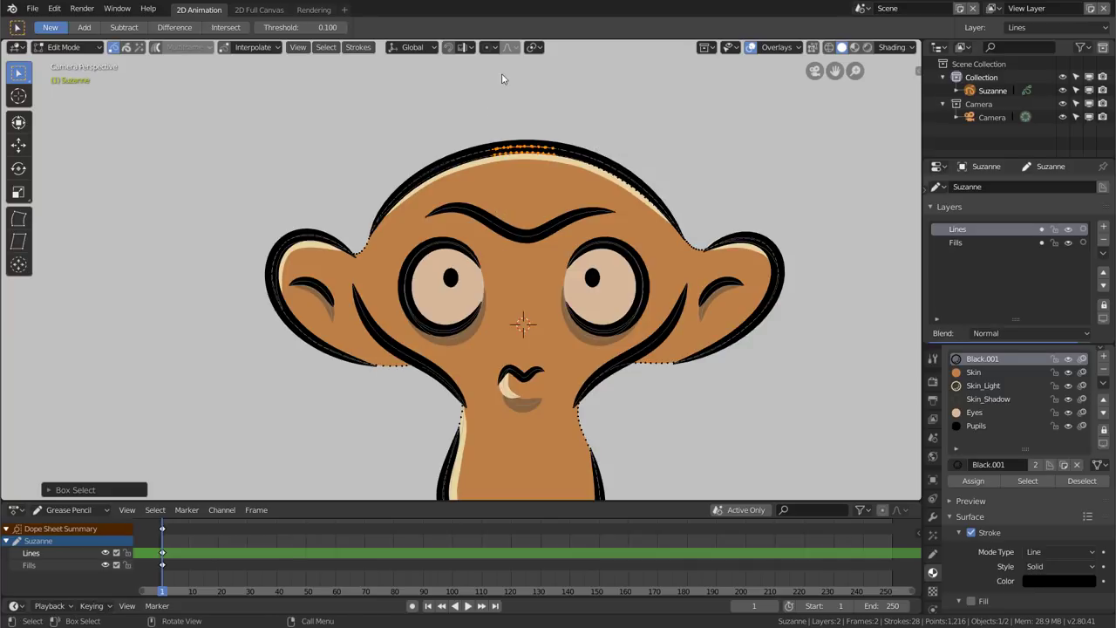
Turn on proportional editing and raise the top of the head
click(491, 48)
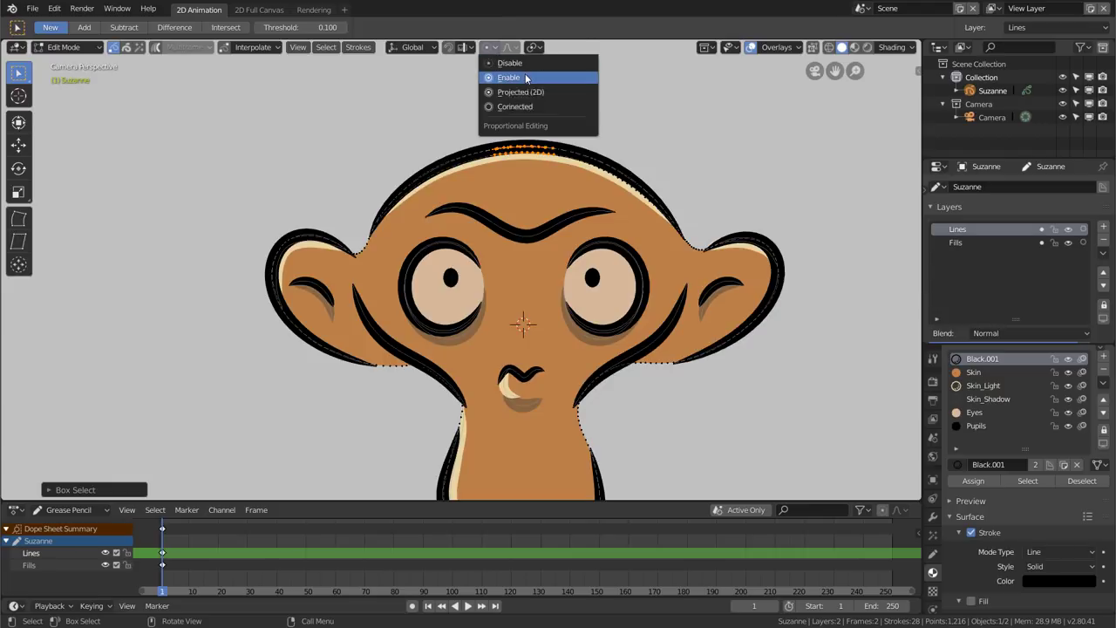
click(523, 77)
key(g)
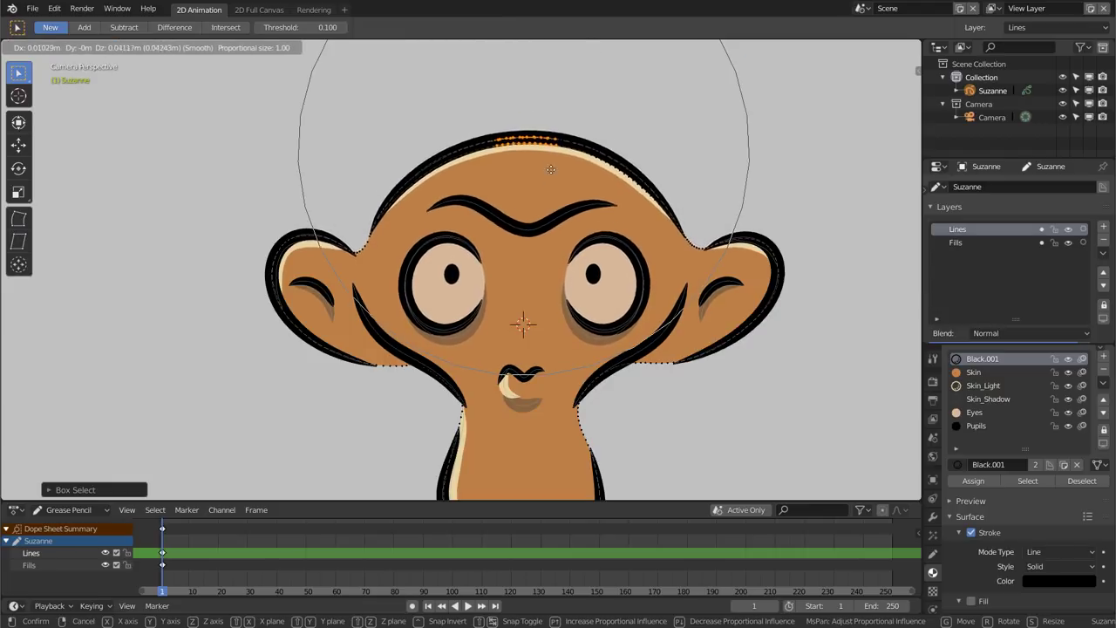
click(548, 165)
Move both the right and left pupils down
click(592, 264)
key(g)
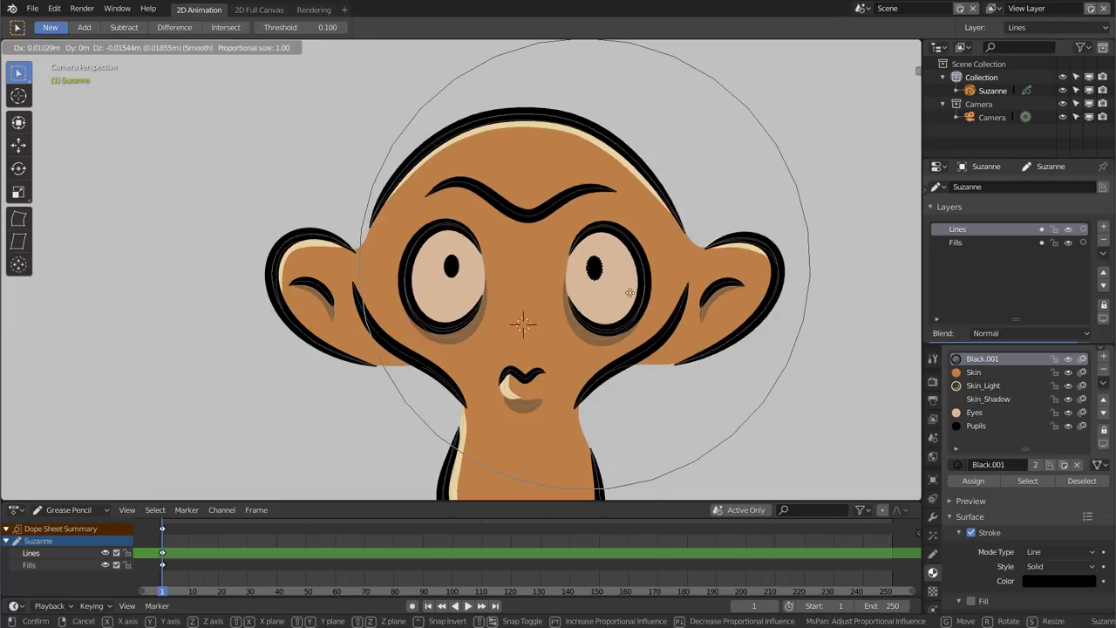
click(473, 286)
click(451, 273)
key(g)
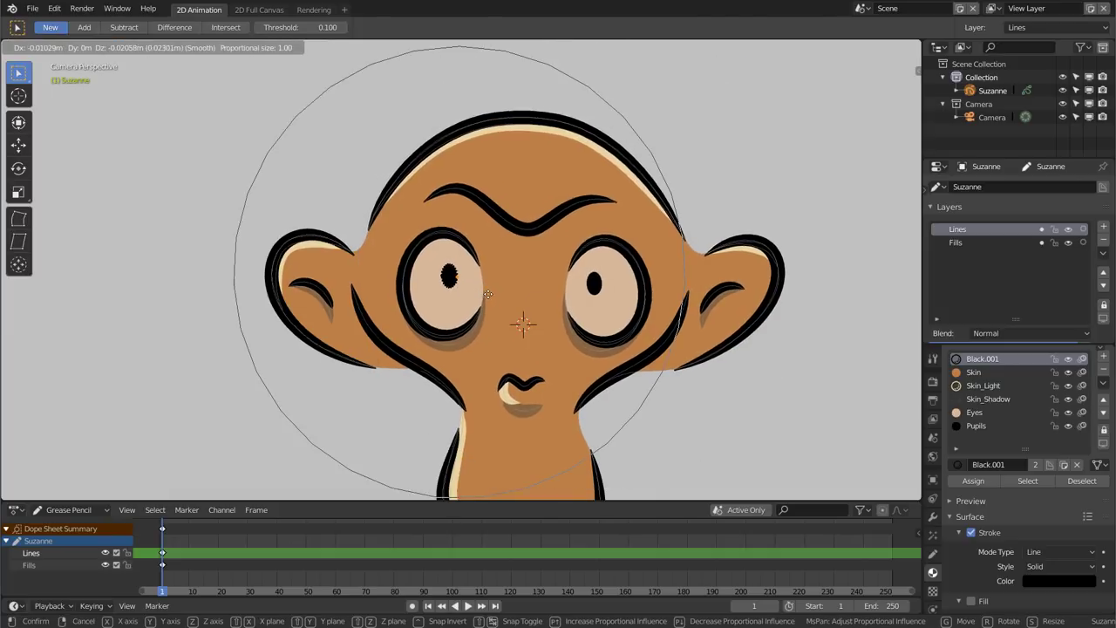
click(441, 338)
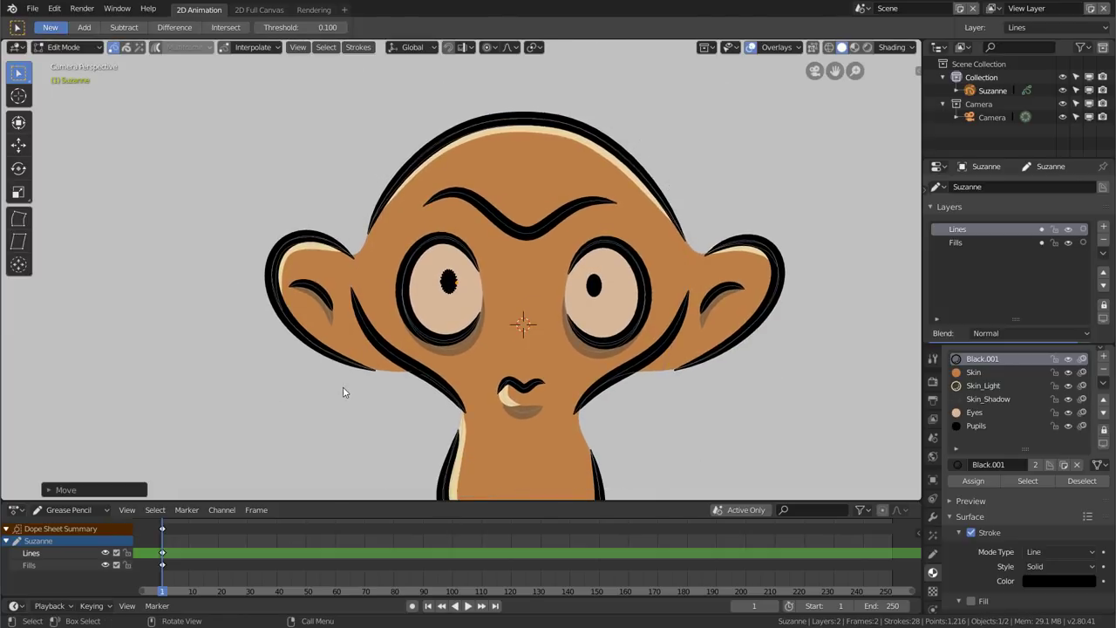
Pull the eyebrow's centre point into a wavy dip with proportional falloff
click(571, 206)
scroll(558, 203, up, 2)
scroll(558, 203, up, 1)
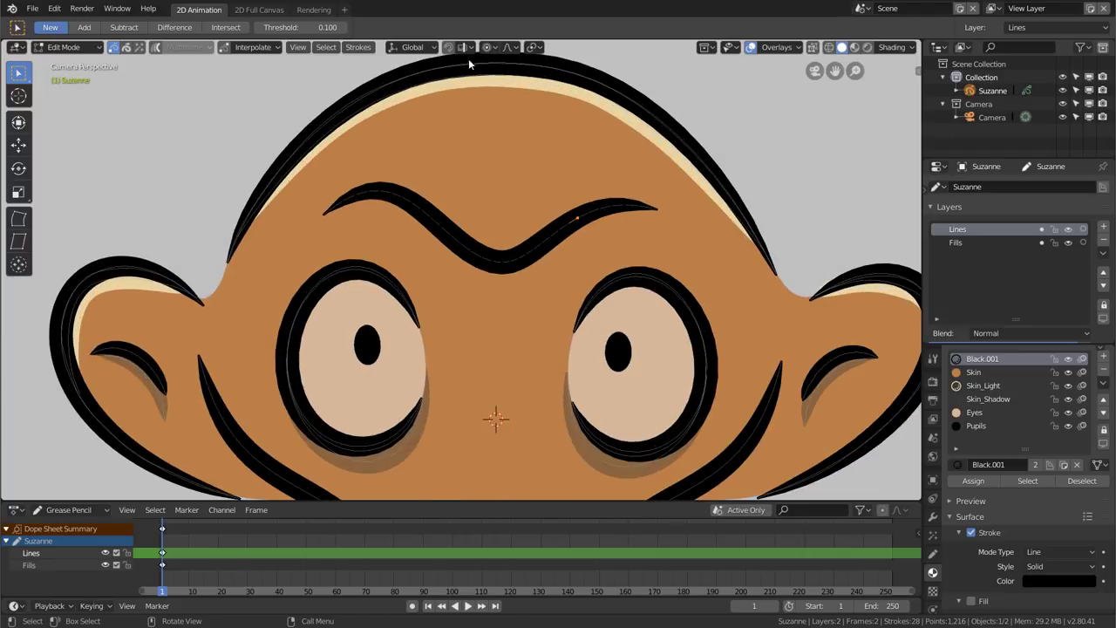
click(489, 50)
click(514, 107)
key(g)
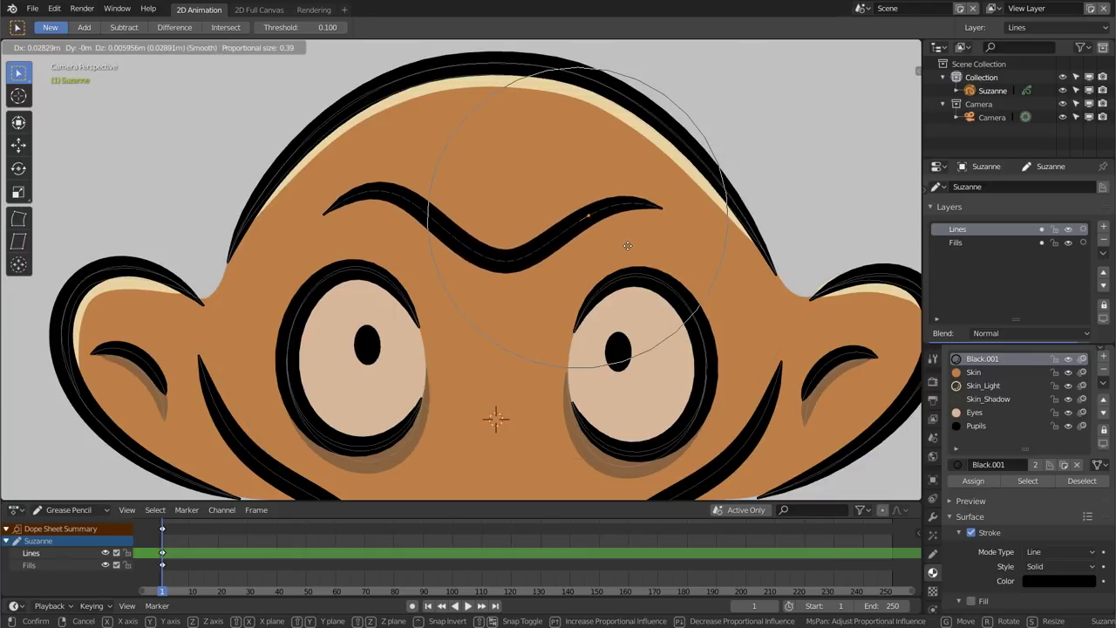
click(580, 221)
Reshape the left eyebrow and the right eyebrow tip, then recentre the view on the head
key(g)
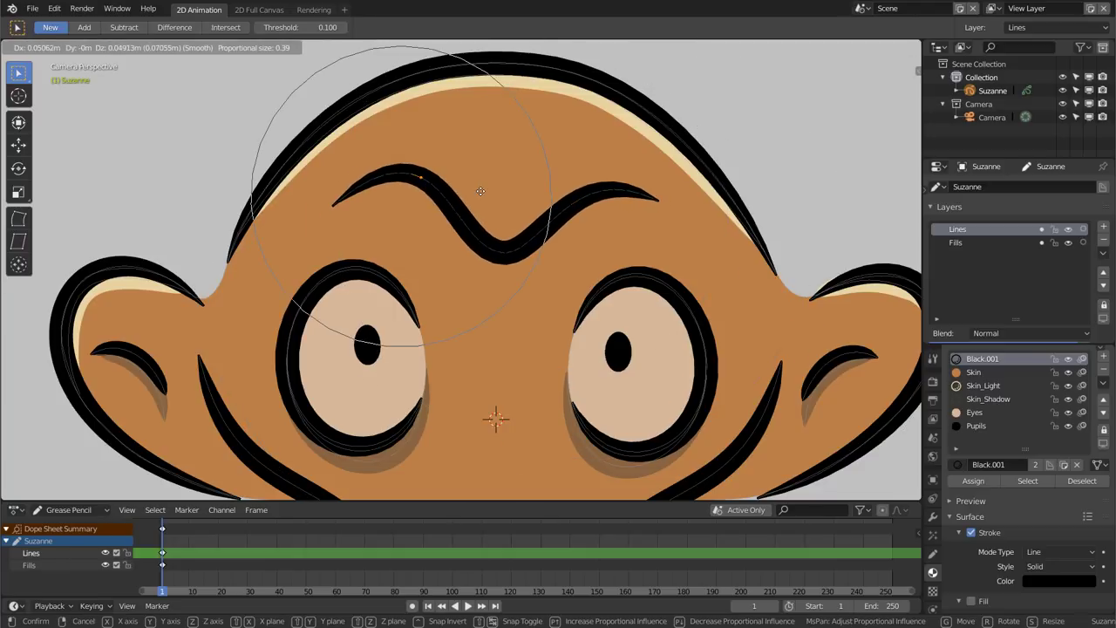
click(350, 198)
key(g)
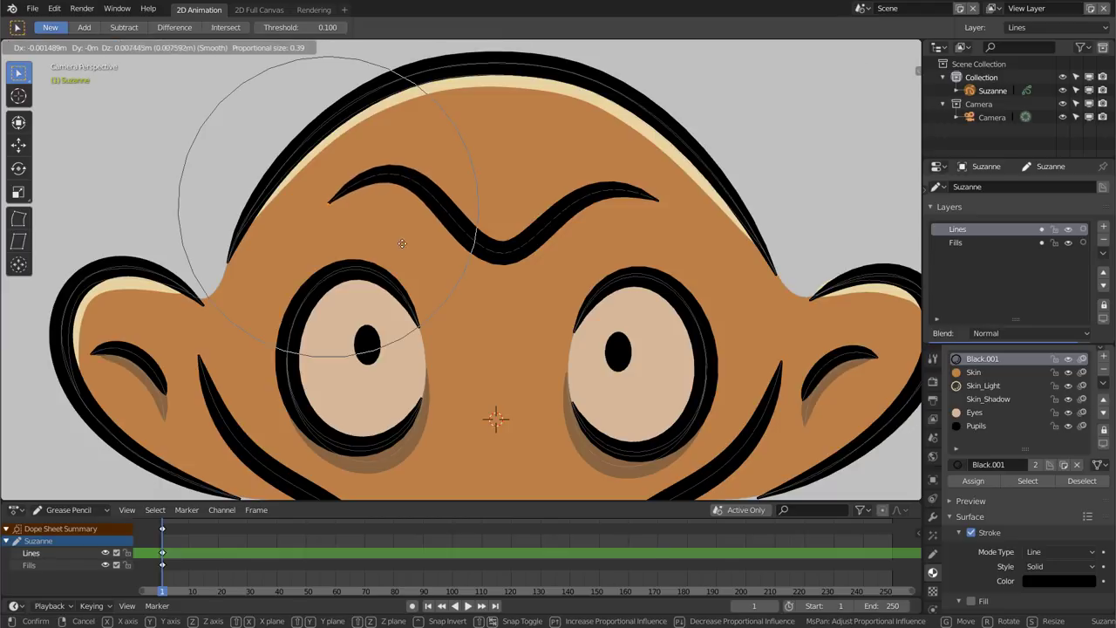
click(402, 232)
key(g)
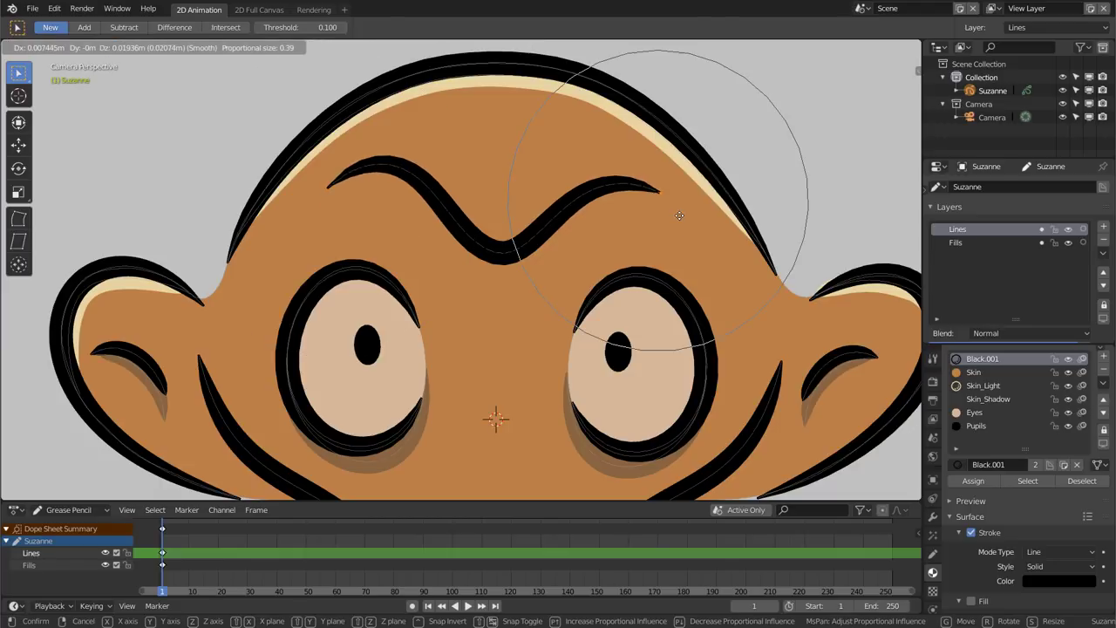
click(674, 219)
scroll(572, 259, down, 2)
scroll(572, 259, down, 2)
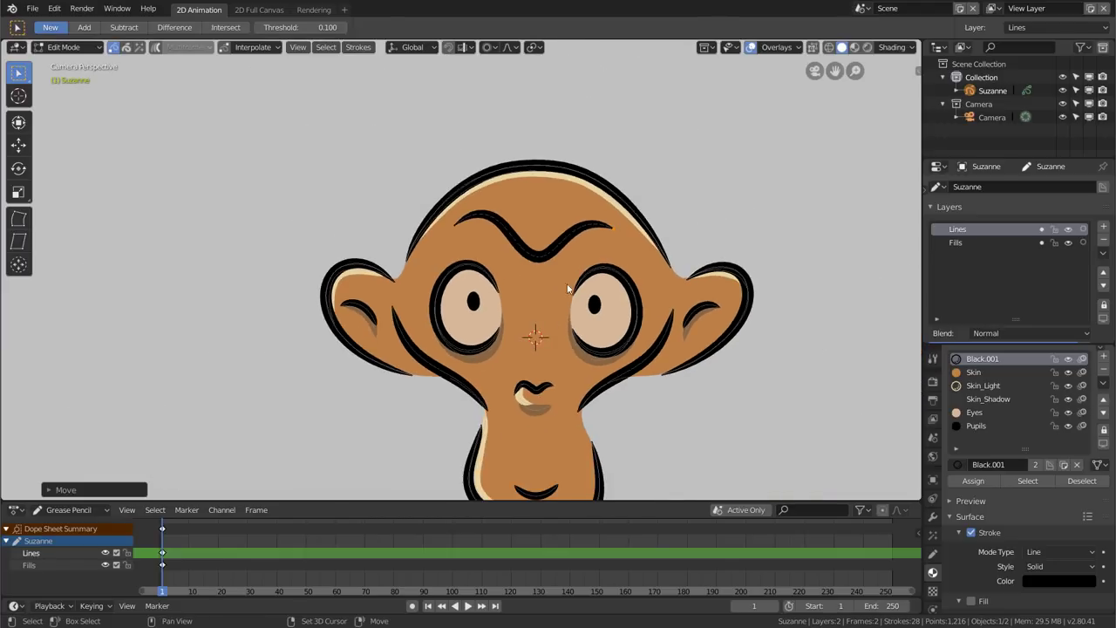
shift+middle_drag(535, 337, 525, 279)
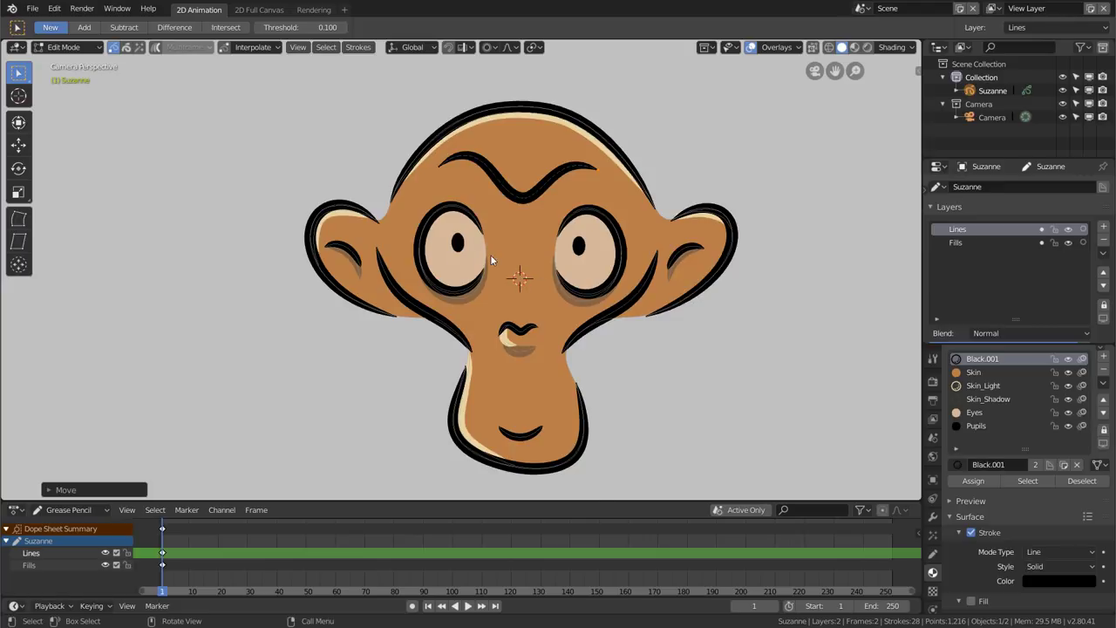
scroll(492, 261, up, 1)
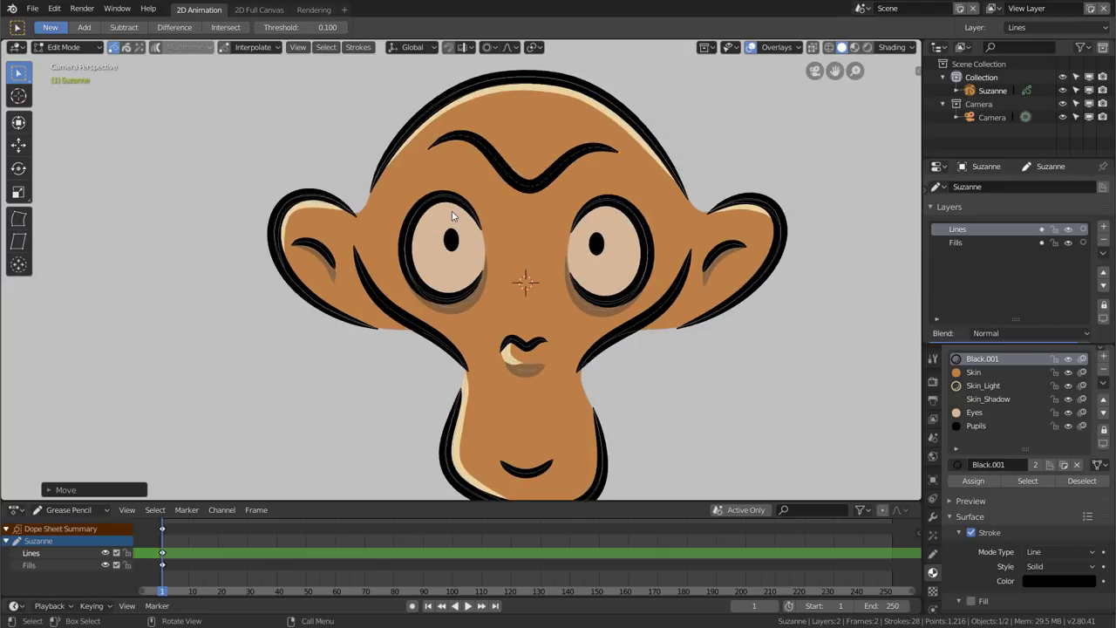
key(ctrl)
Switch to Draw mode and draw a zigzag test stroke upper-right of the head
key(ctrl+Tab)
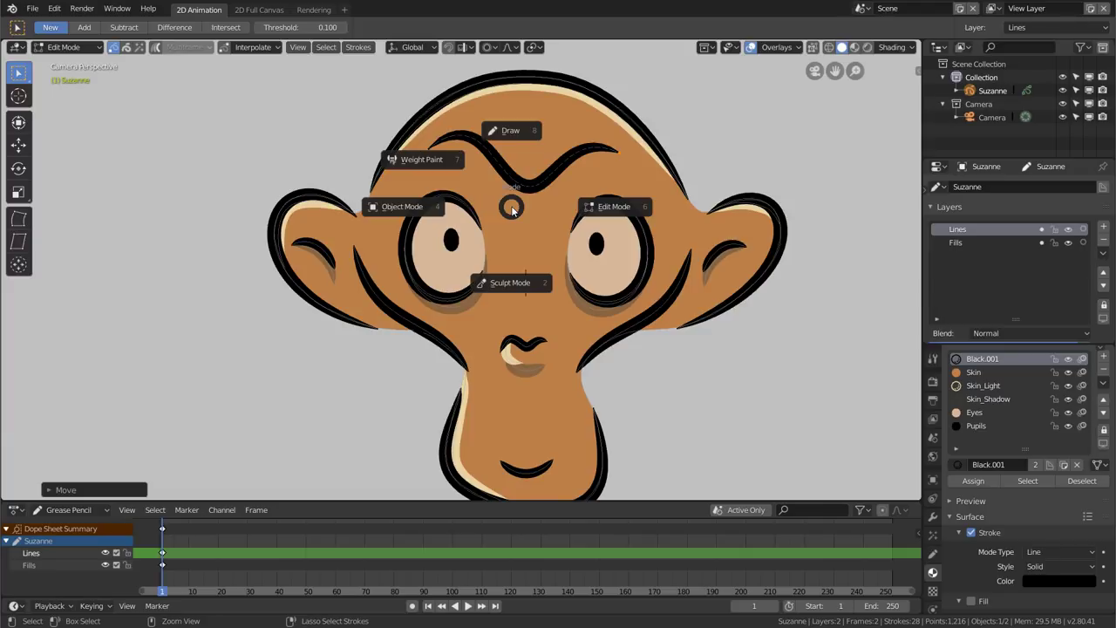
click(511, 149)
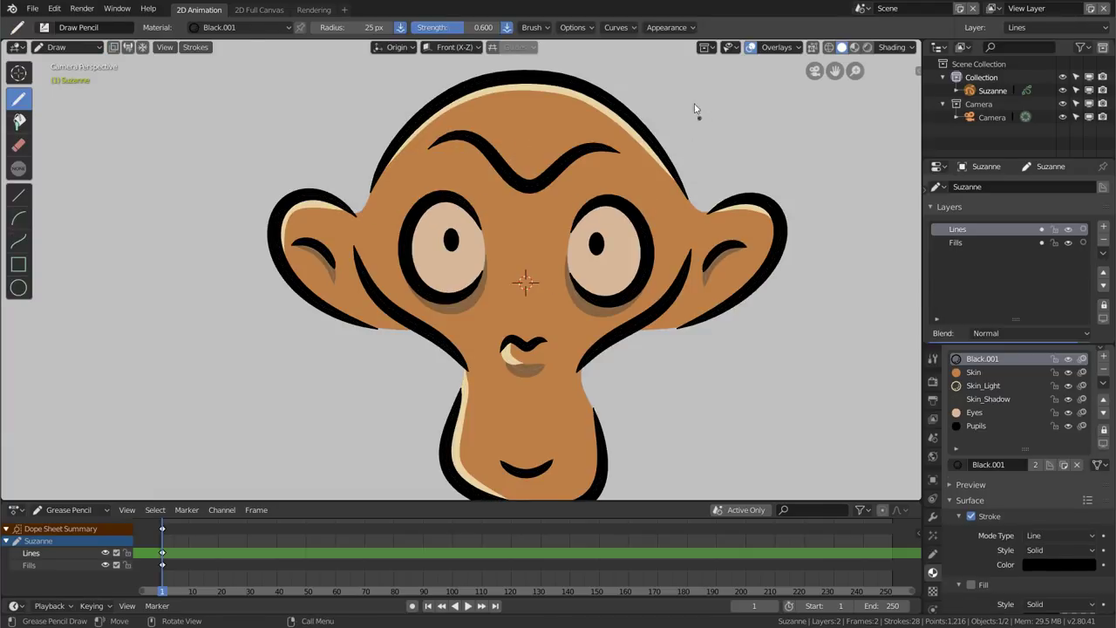
mouse_move(690, 96)
mouse_down()
mouse_move(746, 120)
mouse_move(819, 190)
mouse_up()
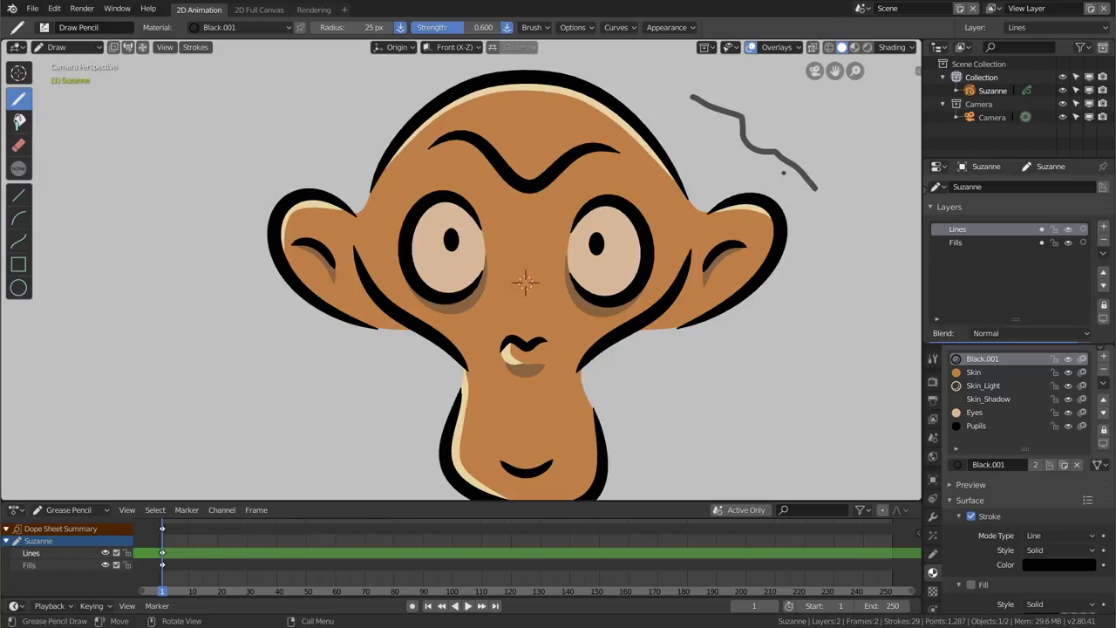
Erase the test stroke fully, first with Eraser Soft, then the Eraser Stroke preset
click(18, 144)
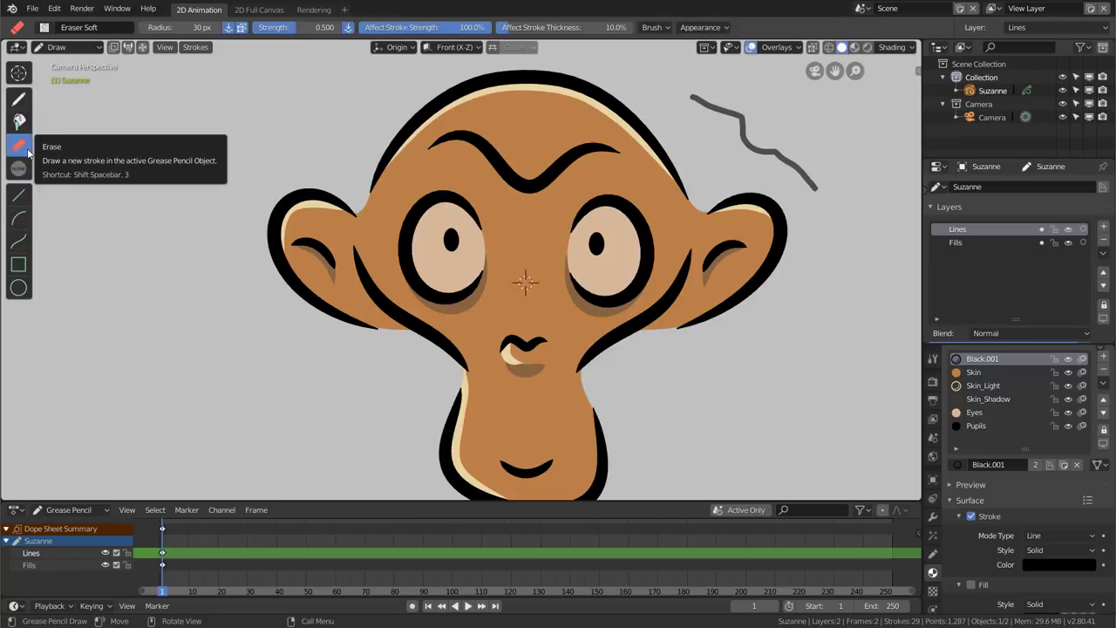
mouse_move(737, 133)
mouse_down()
mouse_move(734, 108)
mouse_move(722, 107)
mouse_up()
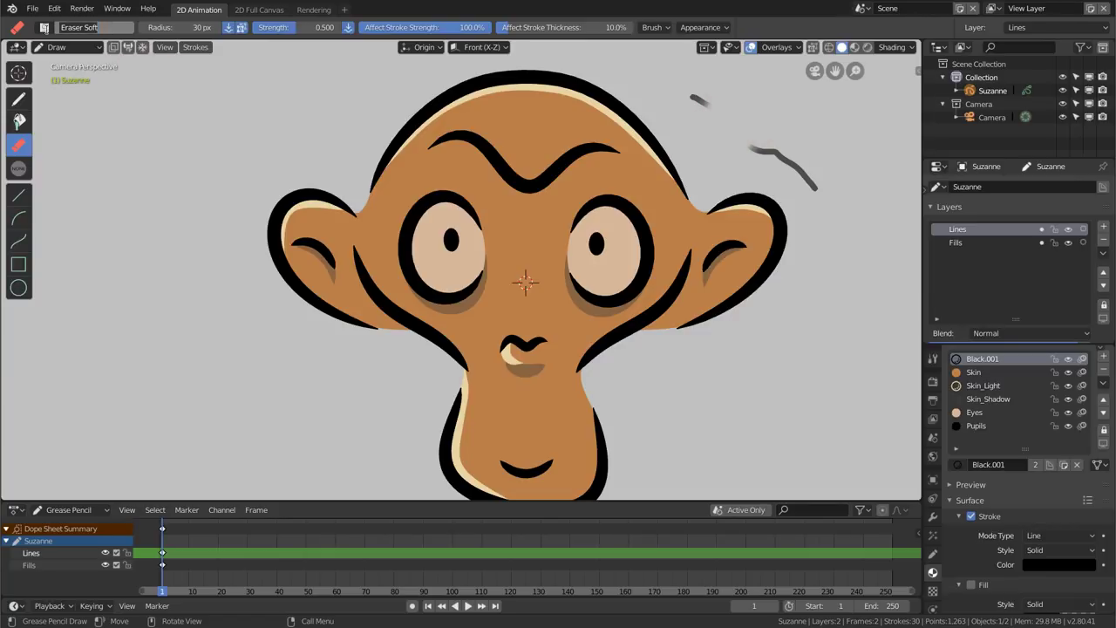
click(44, 27)
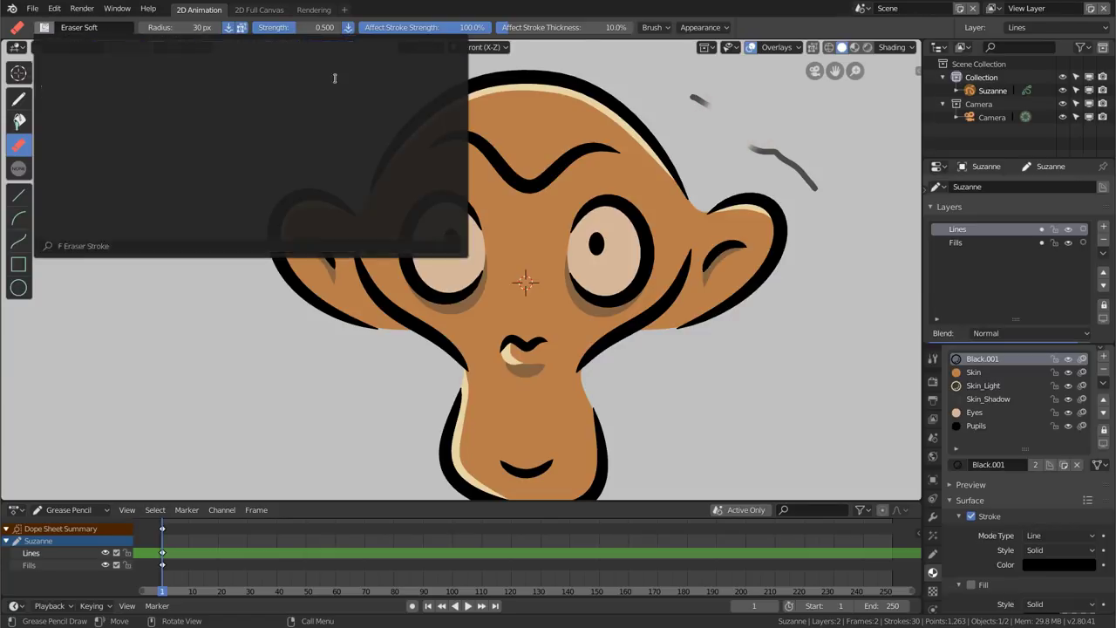
click(331, 65)
click(717, 104)
drag(718, 107, 805, 168)
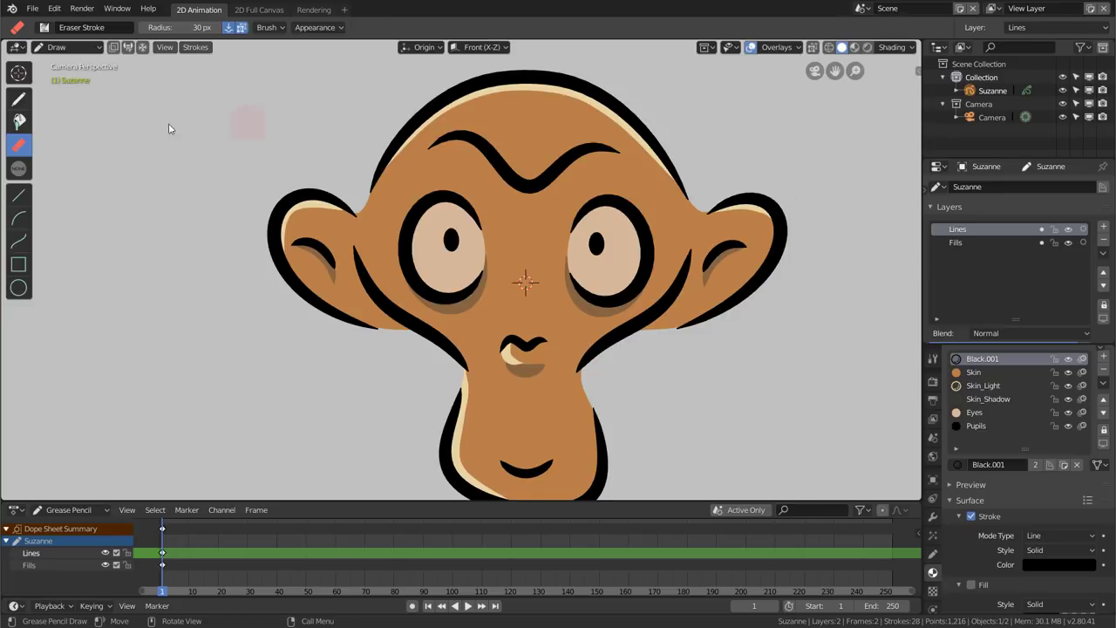
click(19, 99)
click(65, 48)
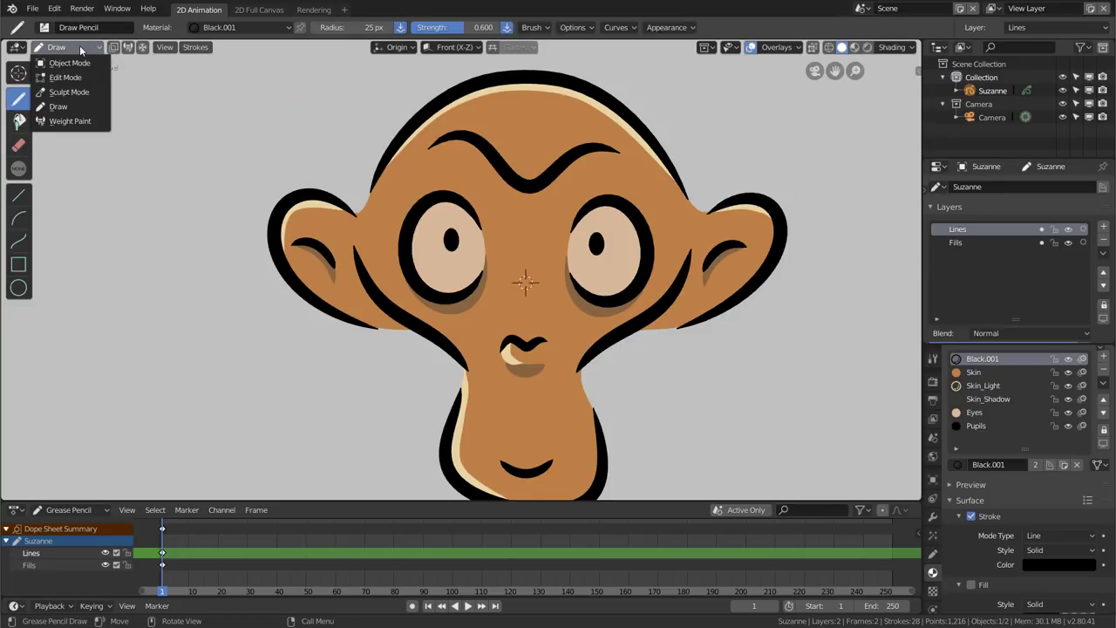
In Sculpt Mode, push the cheek and eye outlines with a 149 px Push brush
click(85, 98)
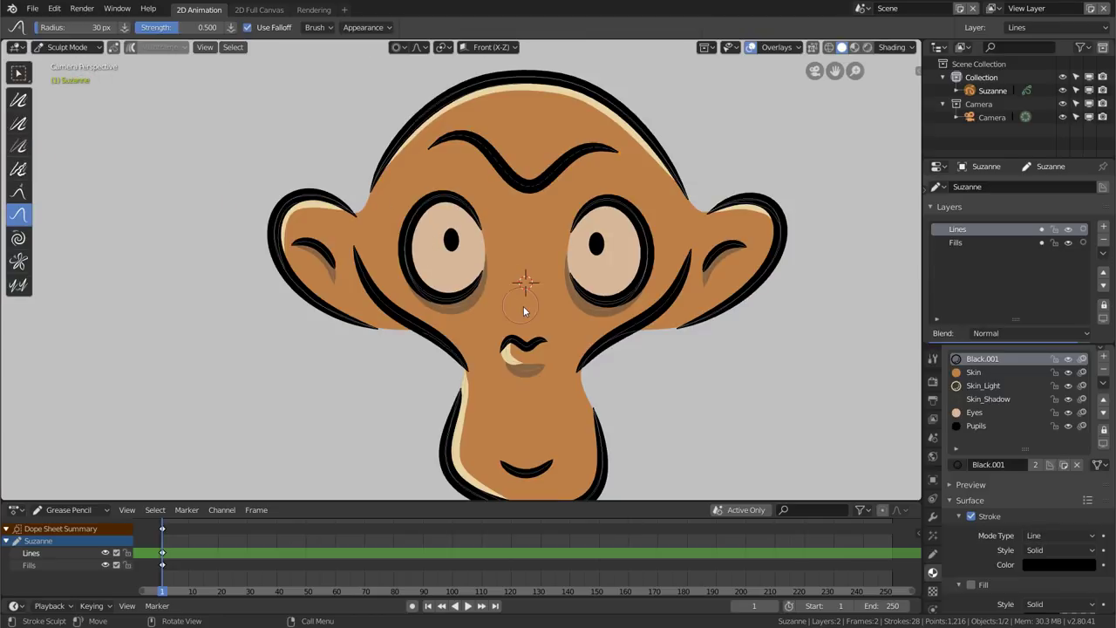
key(f)
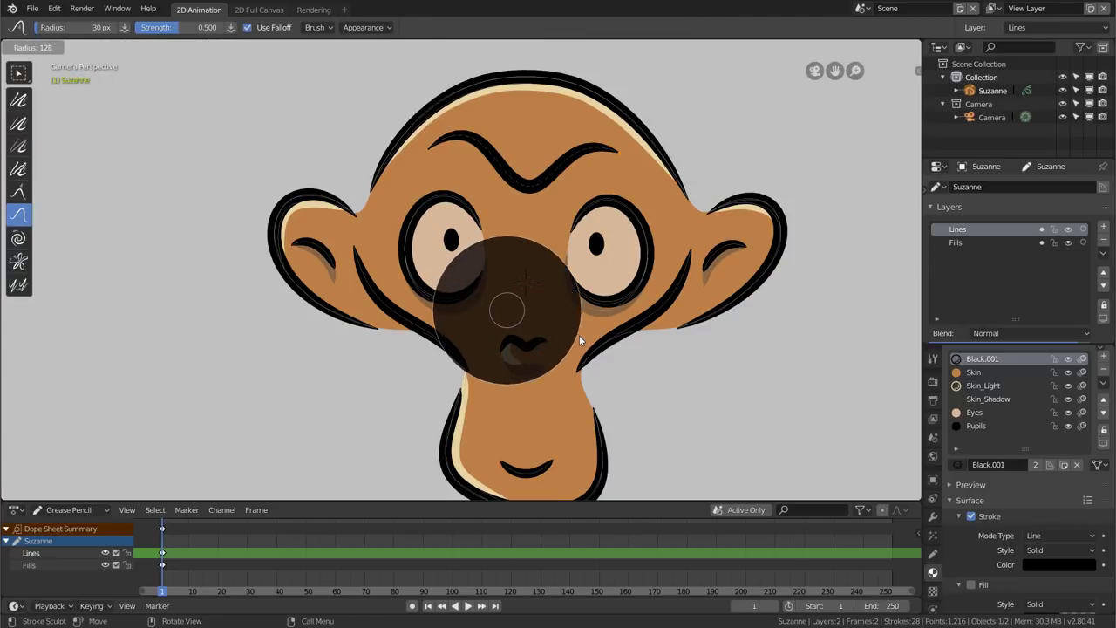
click(593, 340)
drag(616, 337, 637, 339)
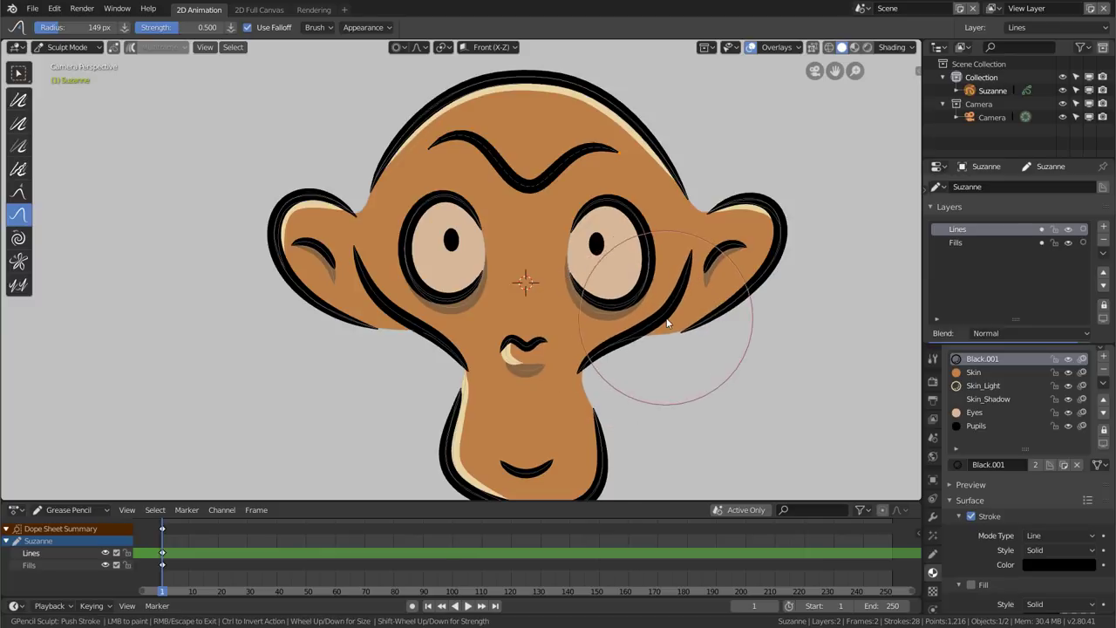
drag(406, 375, 392, 316)
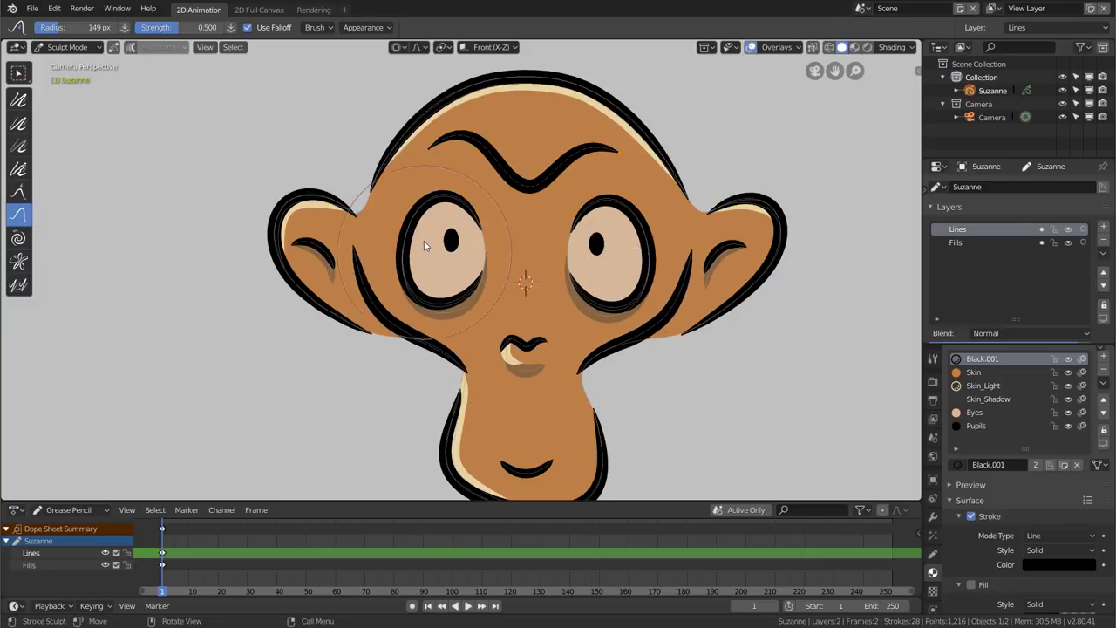
drag(431, 223, 444, 231)
mouse_move(602, 231)
mouse_down()
mouse_move(615, 248)
mouse_move(609, 216)
mouse_up()
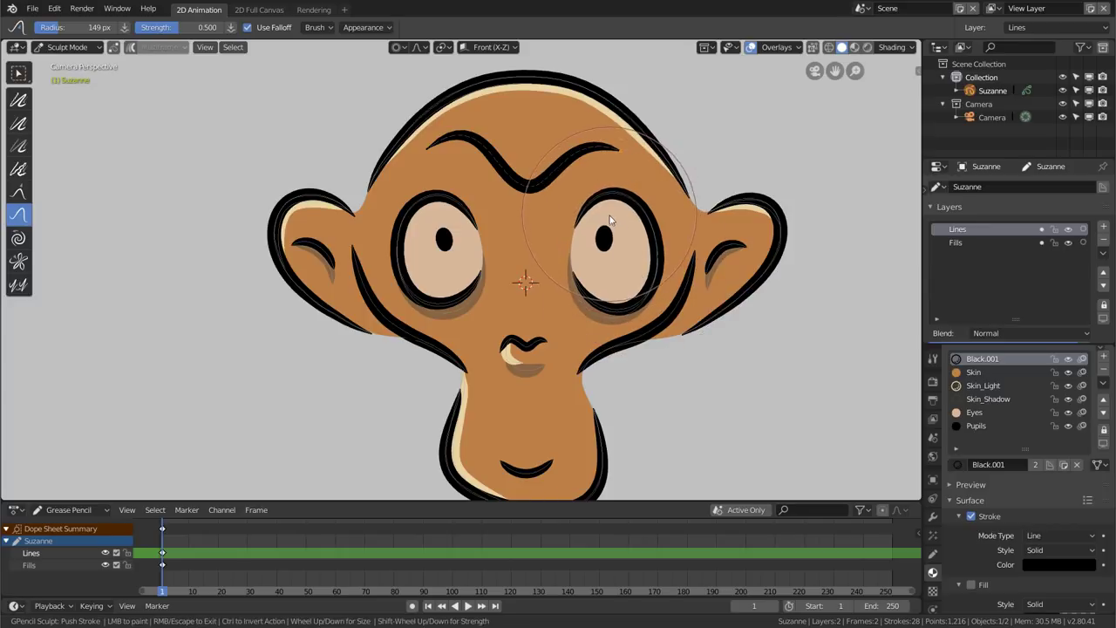
Try smoothing the eyebrow, head top and eyes with a 125 px Smooth brush, then undo it
click(18, 100)
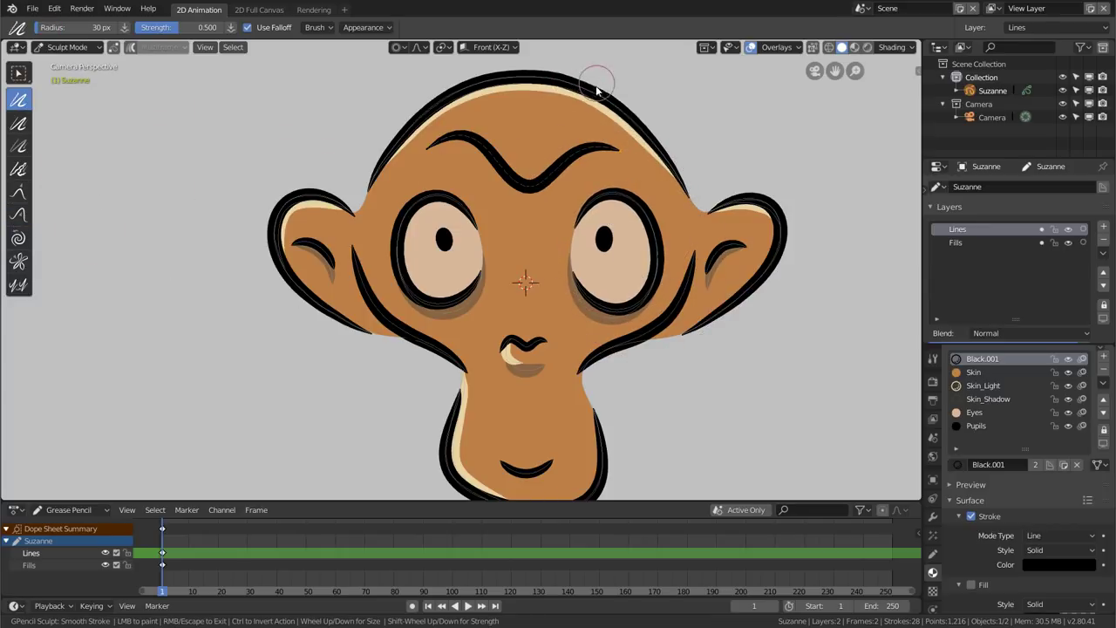
key(f)
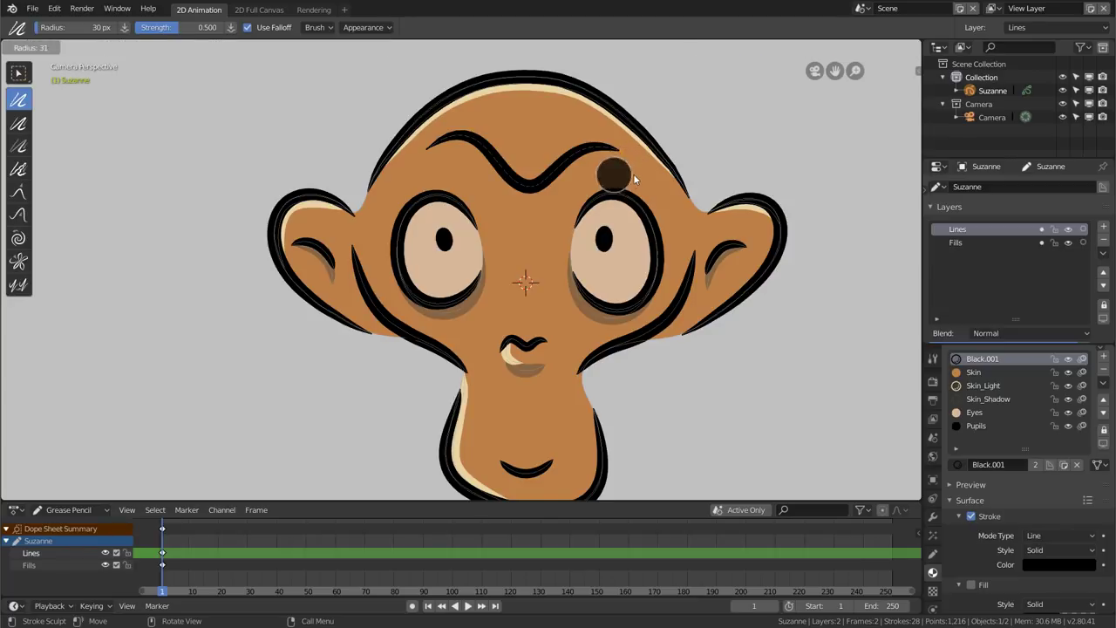
click(688, 185)
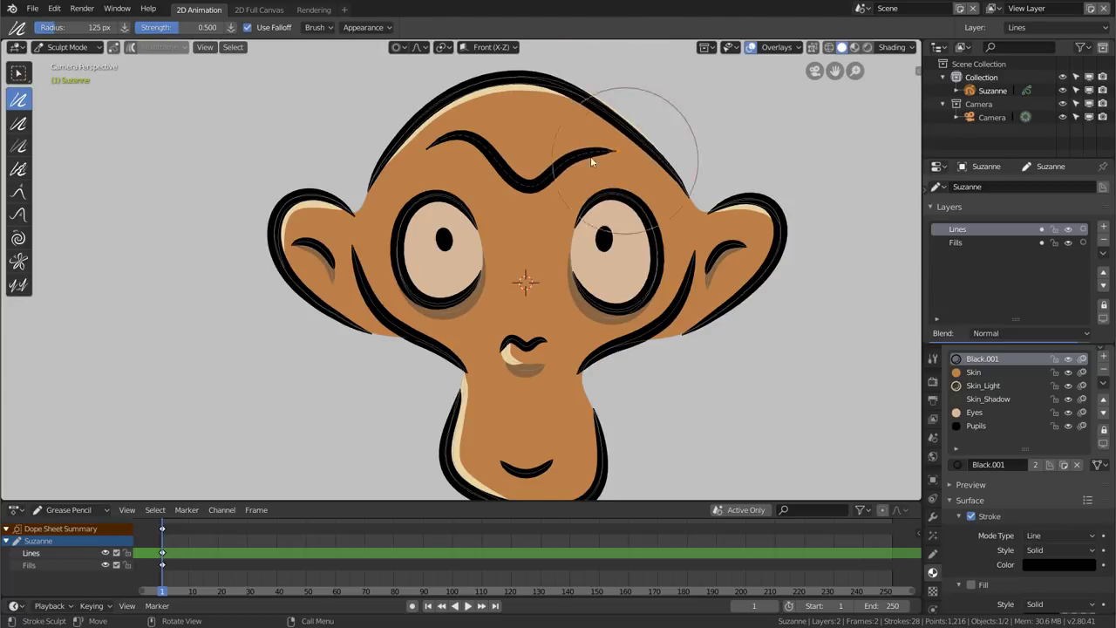
mouse_move(526, 176)
mouse_down()
mouse_move(470, 160)
mouse_move(499, 190)
mouse_move(409, 328)
mouse_move(398, 301)
mouse_move(421, 238)
mouse_move(440, 262)
mouse_up()
drag(610, 262, 630, 232)
key(ctrl+z)
key(ctrl+z)
key(ctrl+z)
key(ctrl+z)
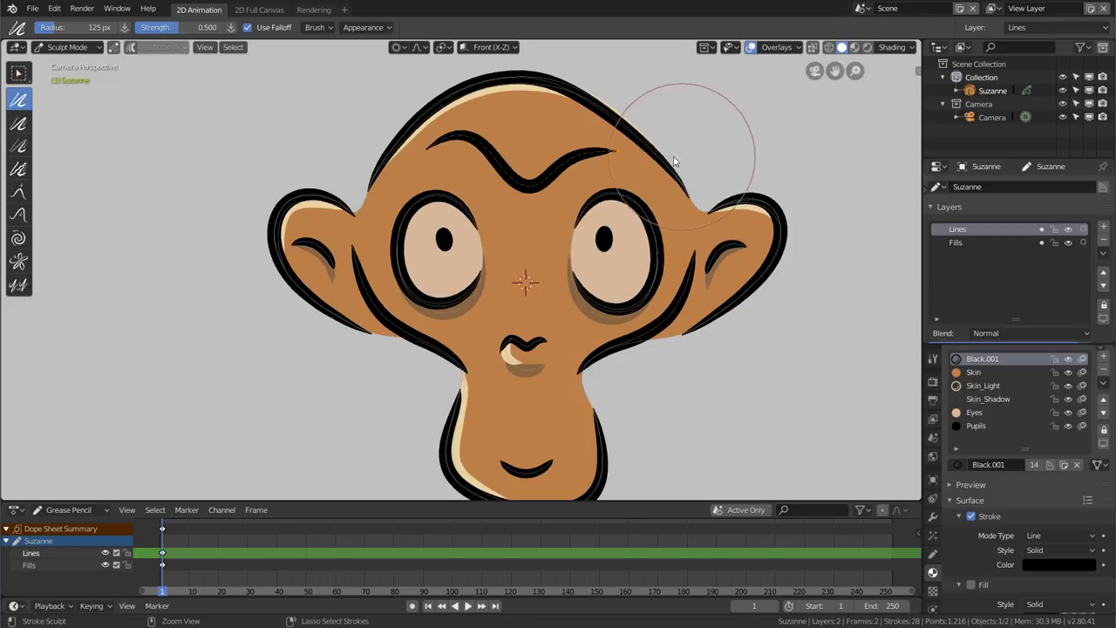
key(shift+space)
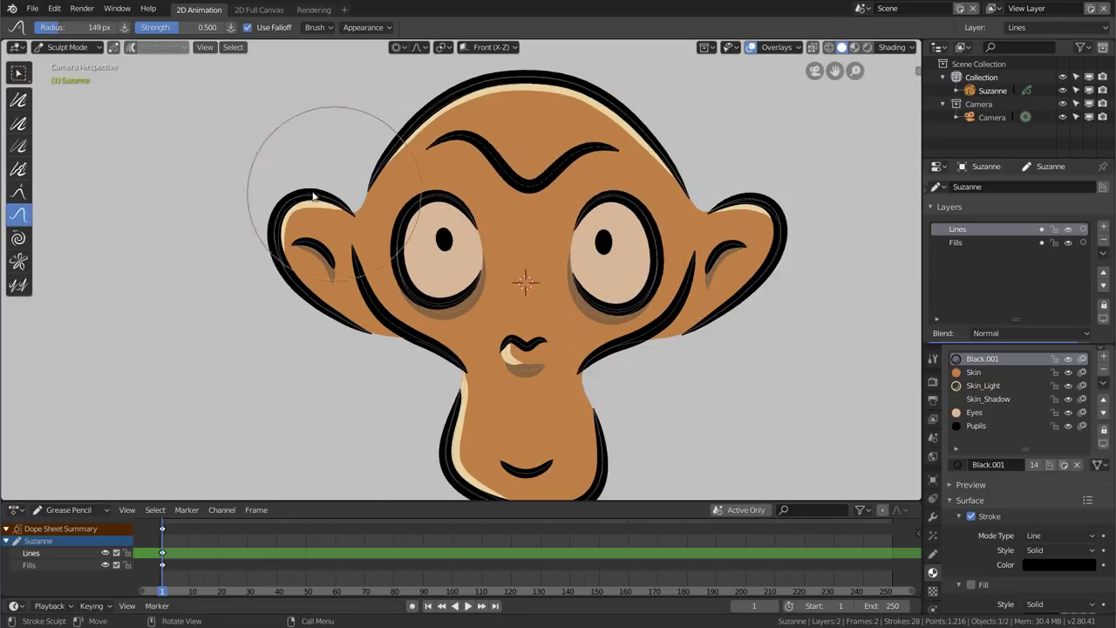
Roughen the head's upper-left outline with a 70 px Randomize brush, then undo it
click(24, 175)
key(f)
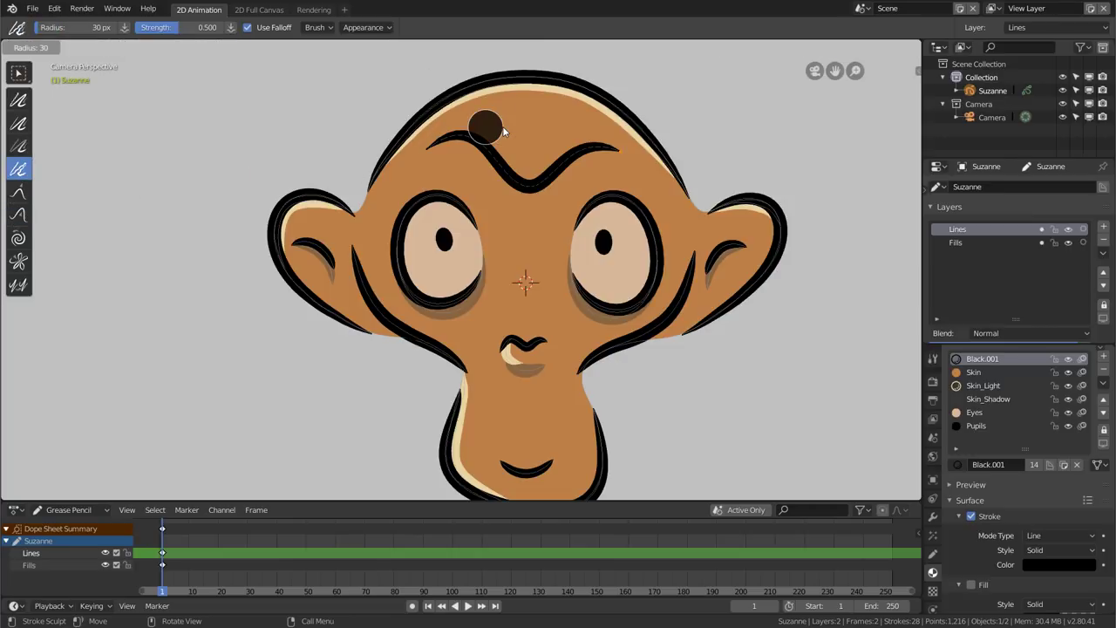
click(509, 144)
mouse_move(521, 90)
mouse_down()
mouse_move(456, 100)
mouse_move(401, 126)
mouse_move(371, 185)
mouse_move(300, 204)
mouse_move(262, 242)
mouse_move(317, 314)
mouse_up()
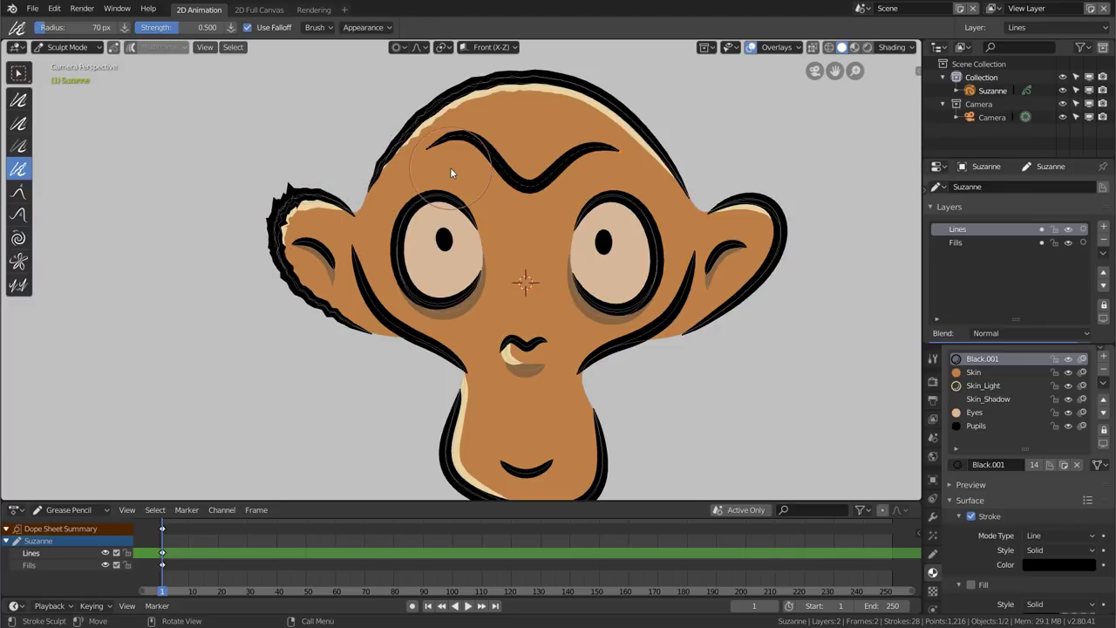
key(ctrl+z)
key(ctrl+z)
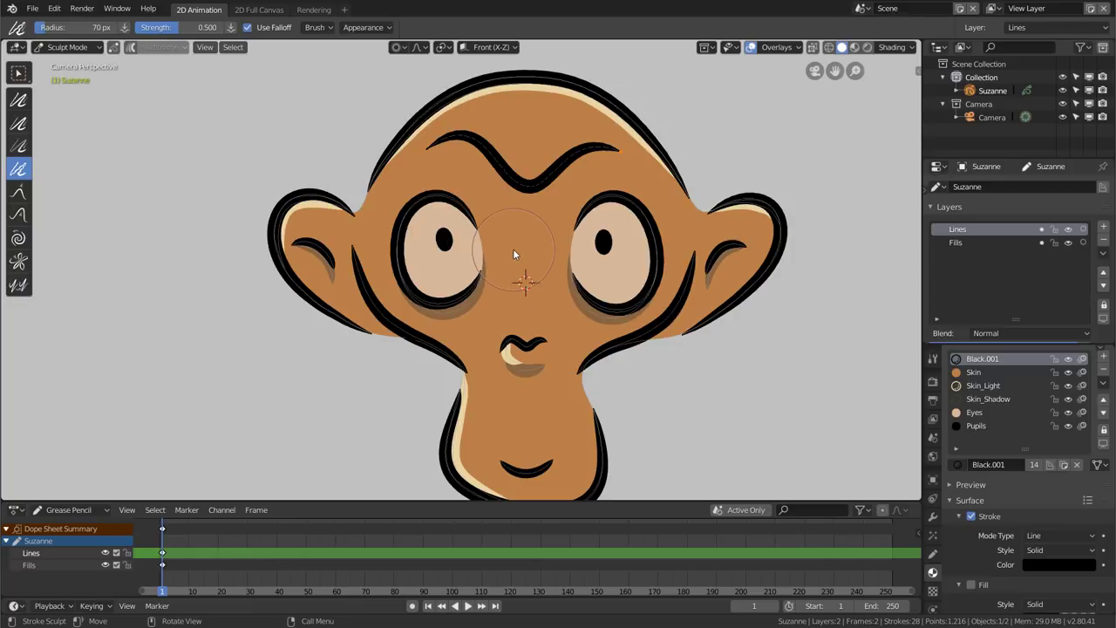
Set the Randomize brush to 76 px radius and 0.179 strength, and view its Brush and Appearance options
key(f)
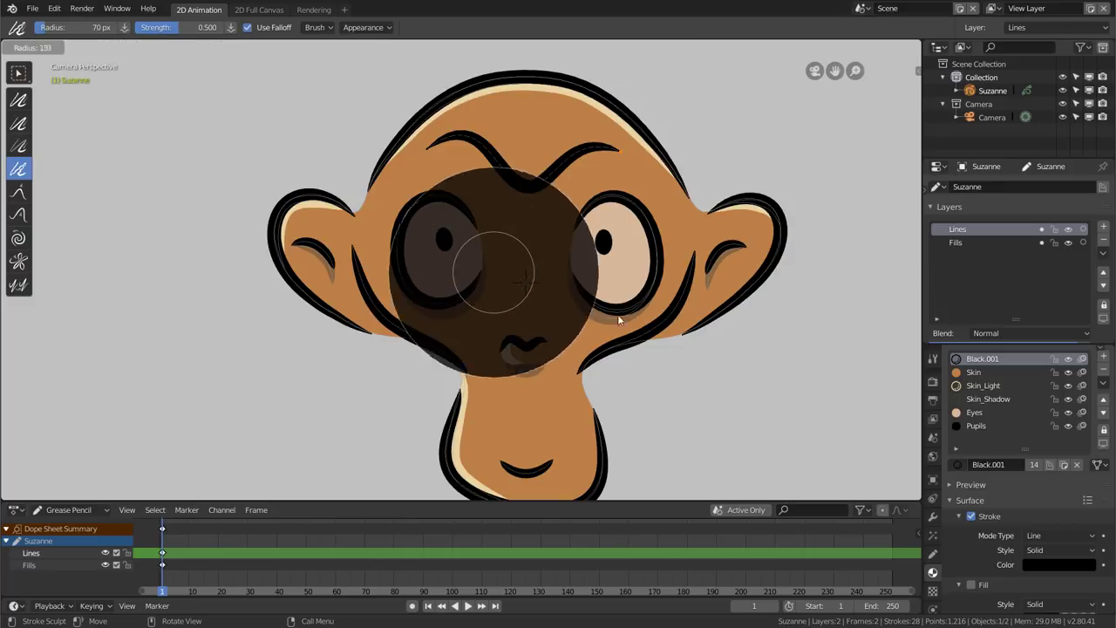
click(535, 288)
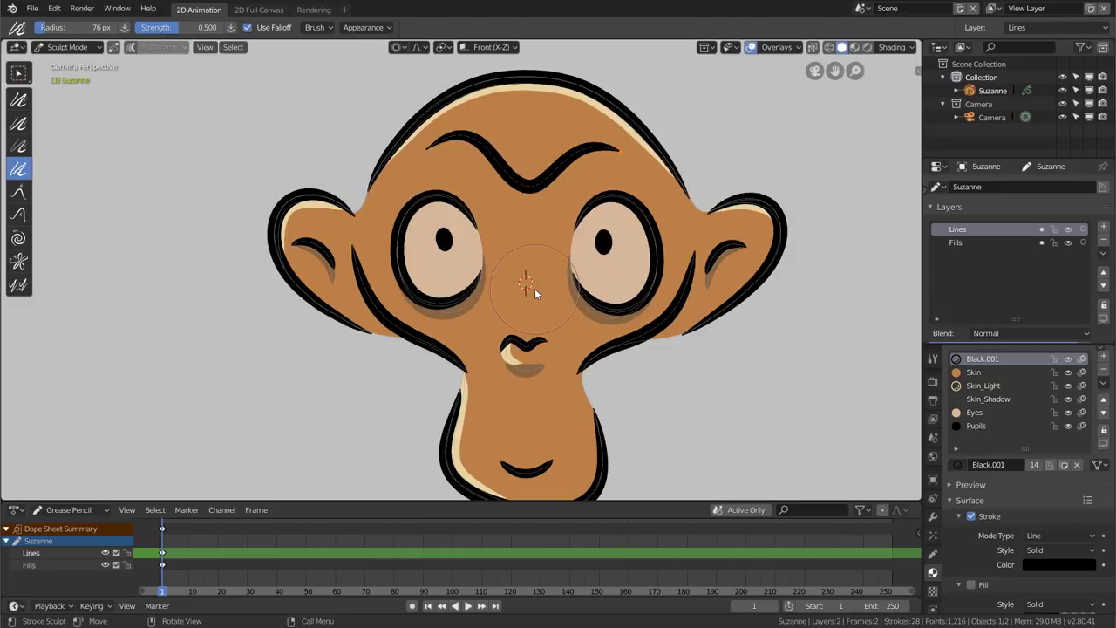
key(shift+f)
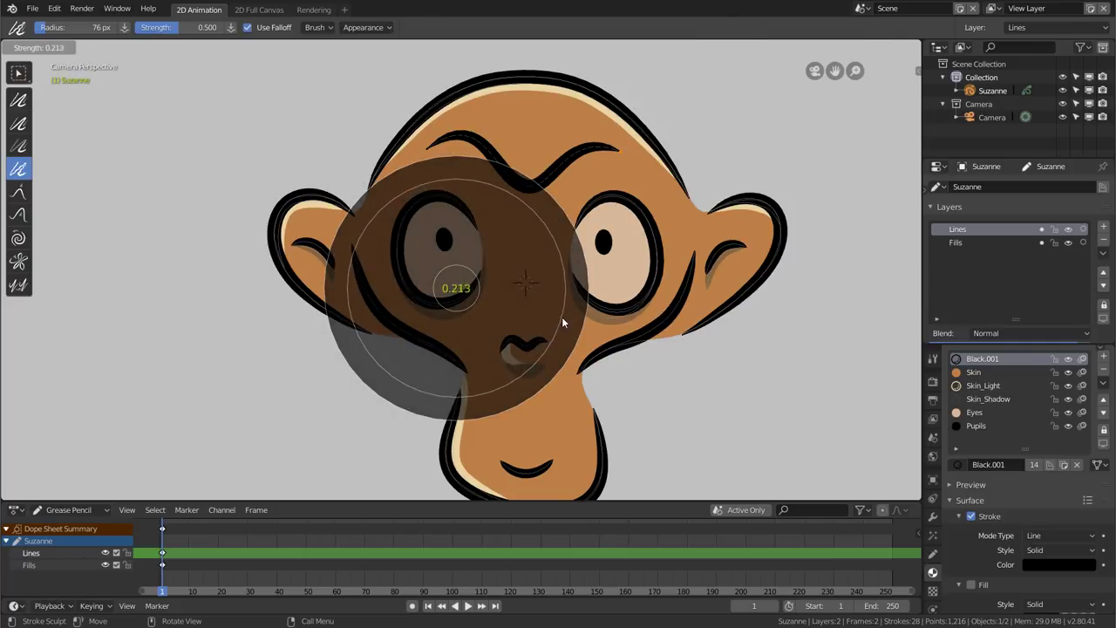
click(563, 320)
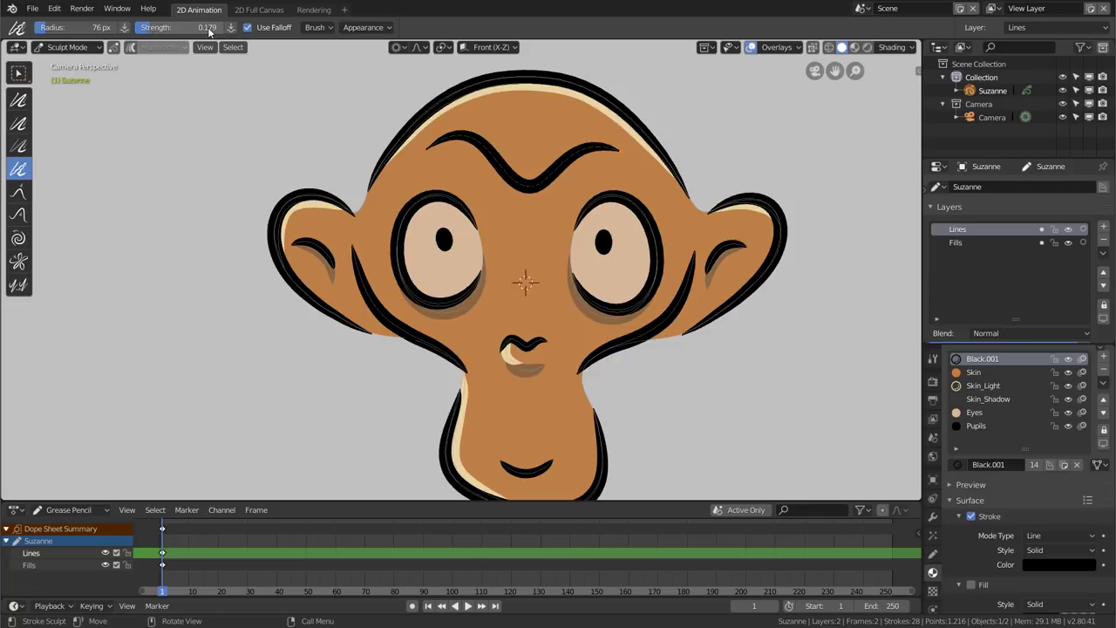
click(307, 28)
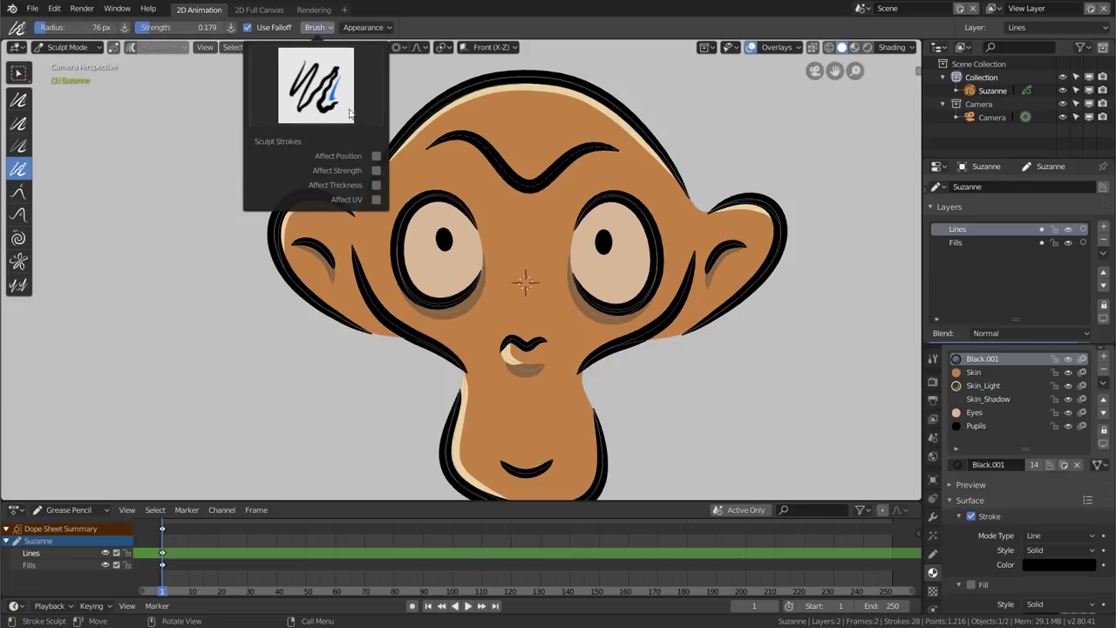
click(385, 31)
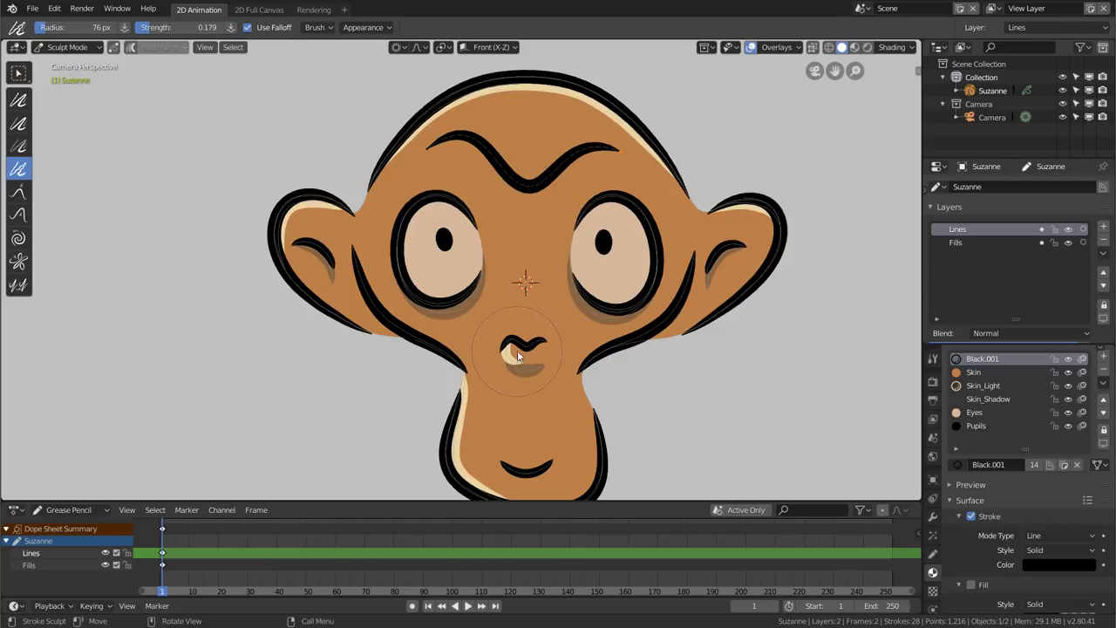
Randomize the mouth stroke, then kink the head's top-left outline with the Grab brush
drag(517, 351, 526, 345)
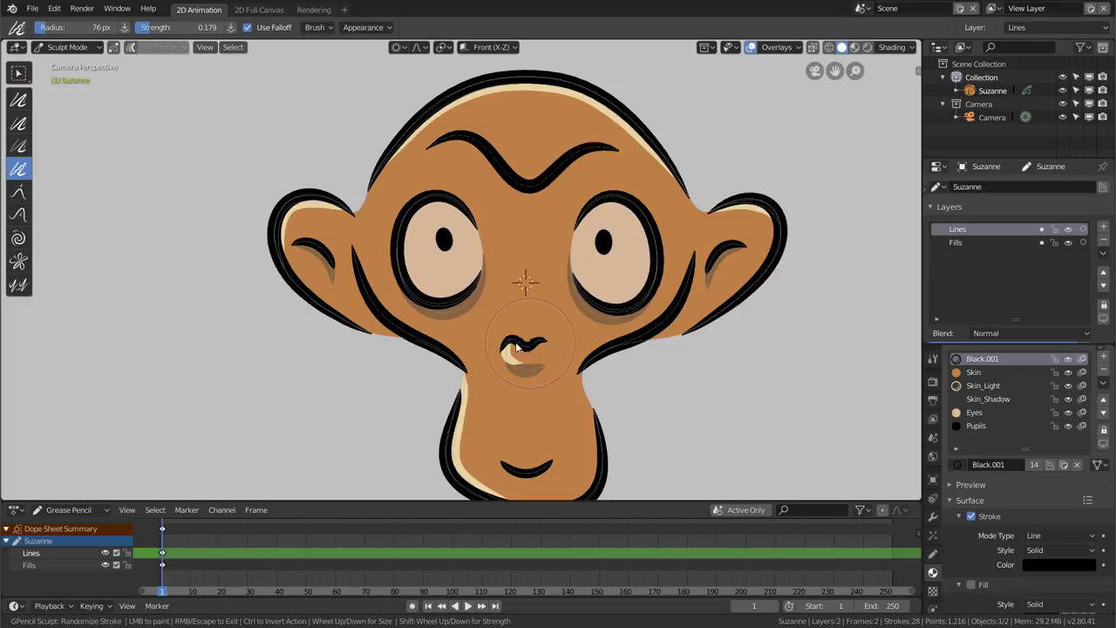
click(19, 192)
mouse_move(391, 142)
mouse_down()
mouse_move(417, 112)
mouse_move(388, 150)
mouse_up()
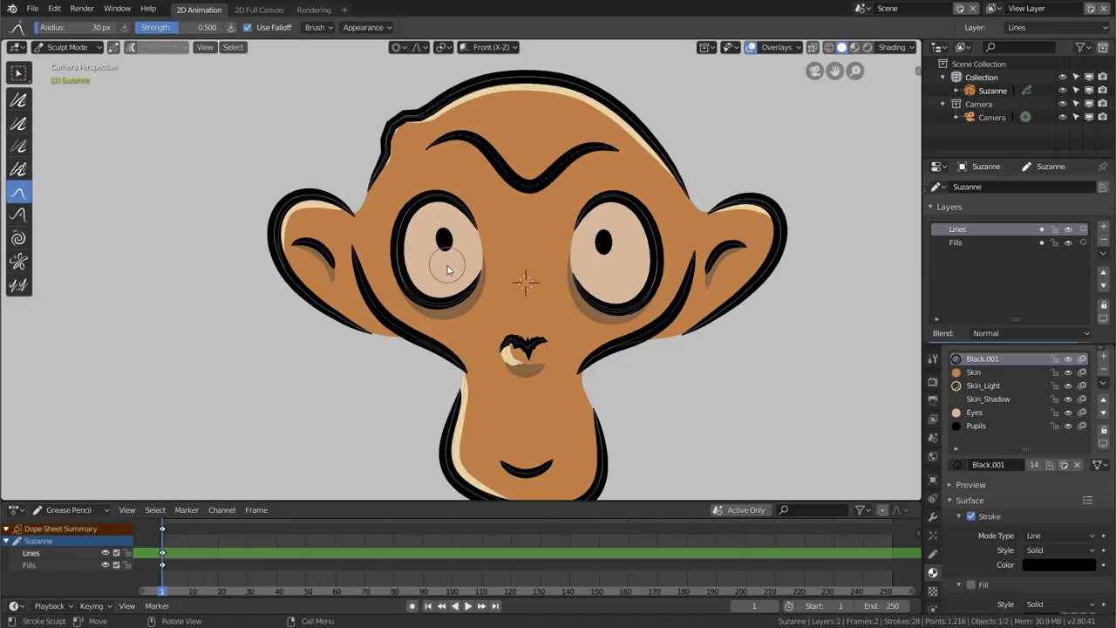
On frame 10, grab the eyes and moustache with a 125 px brush and play the animation
right_click(187, 551)
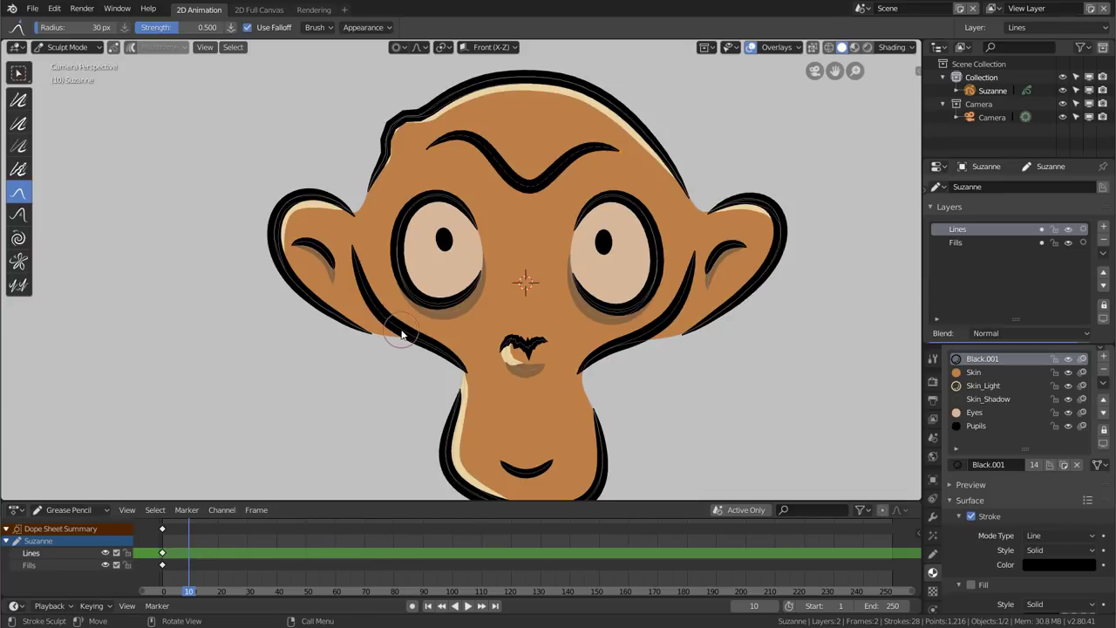
key(f)
click(455, 339)
drag(427, 259, 403, 255)
mouse_move(623, 217)
mouse_down()
mouse_move(646, 224)
mouse_move(668, 256)
mouse_move(631, 206)
mouse_up()
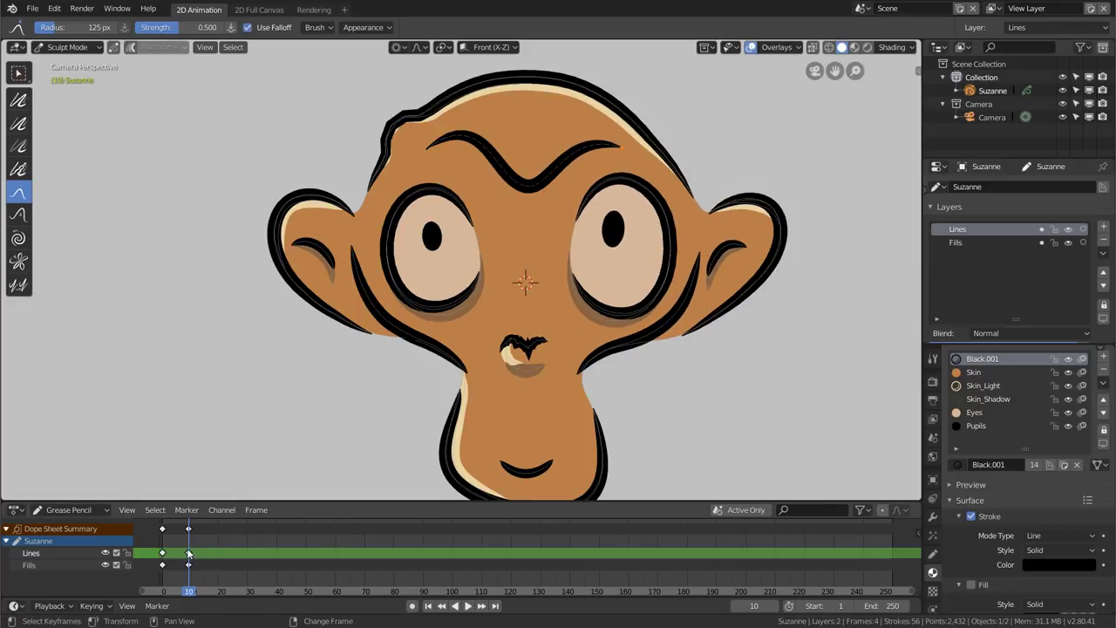
drag(523, 349, 523, 335)
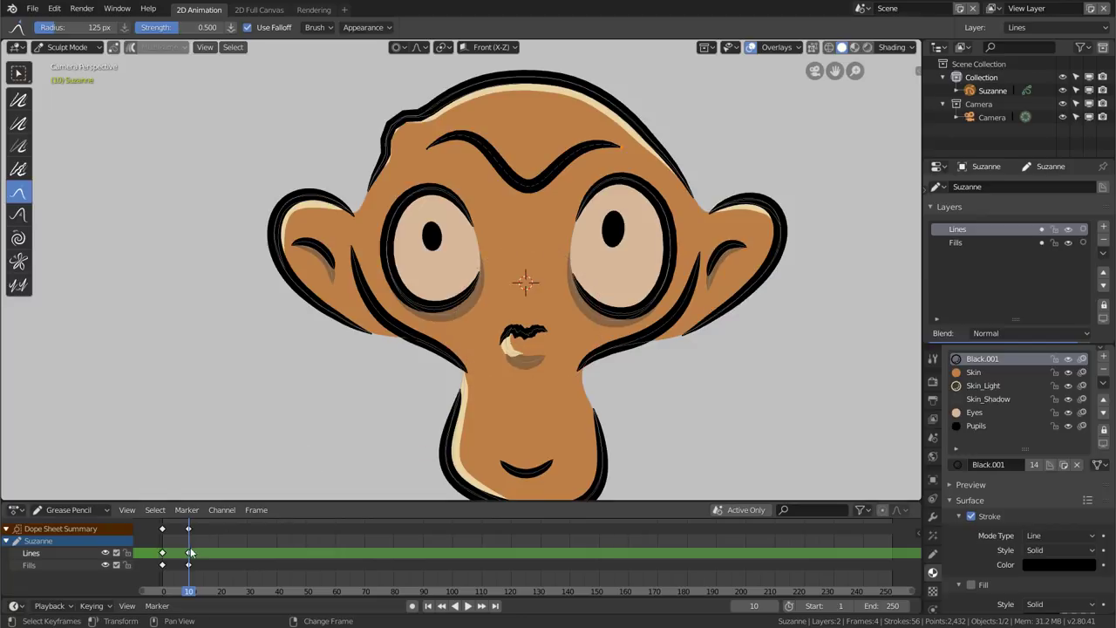
key(space)
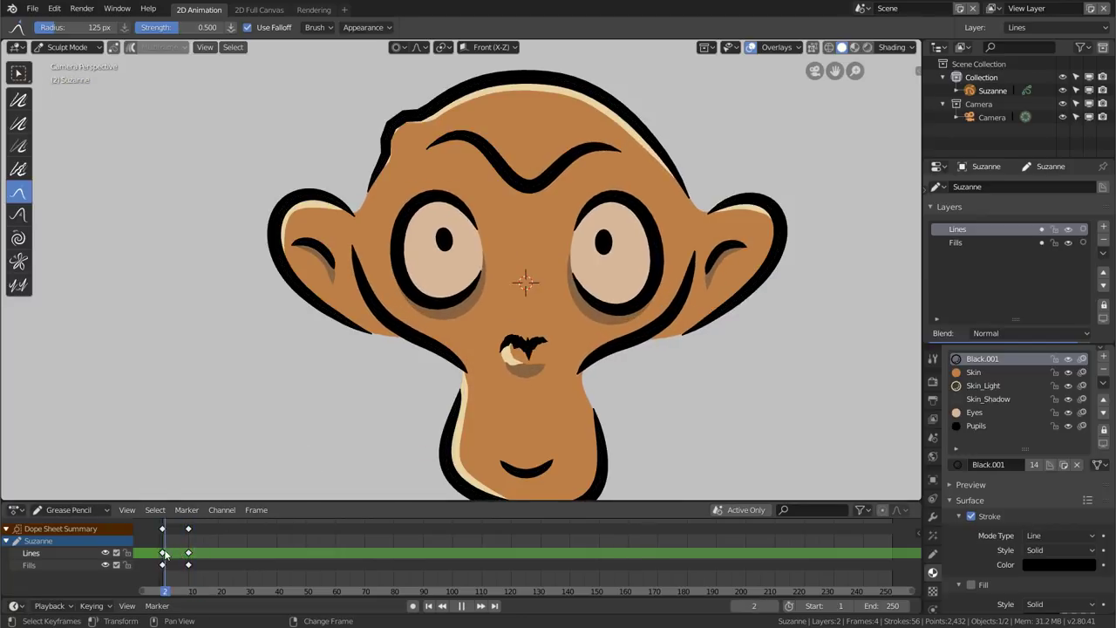
key(space)
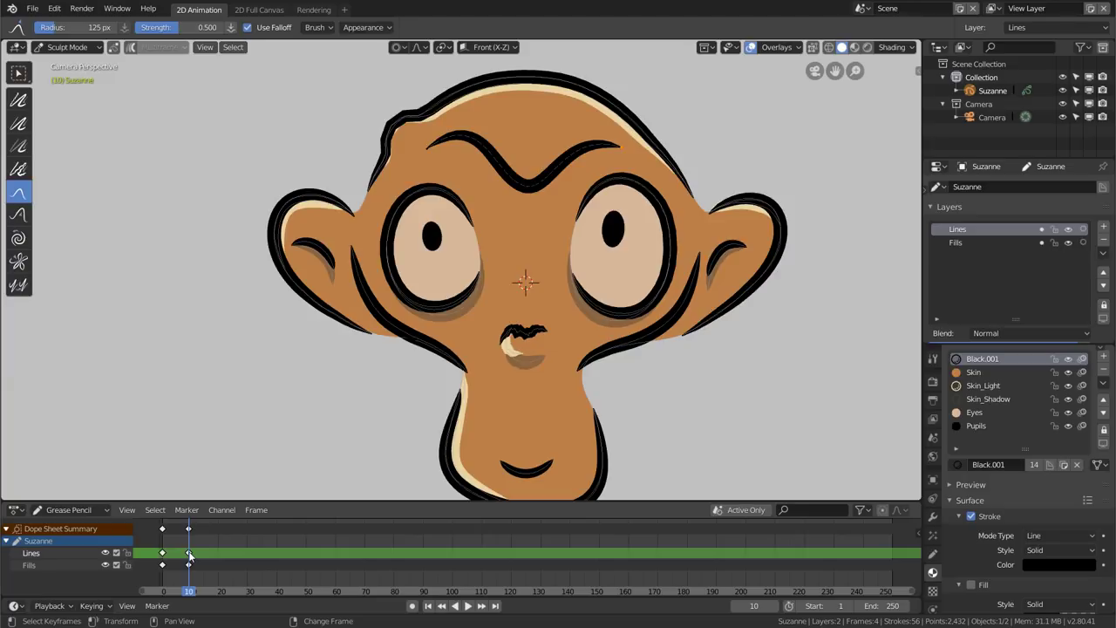
Try Twist at 374 px and Pinch at 153 px on Suzanne, undoing both distortions
click(19, 238)
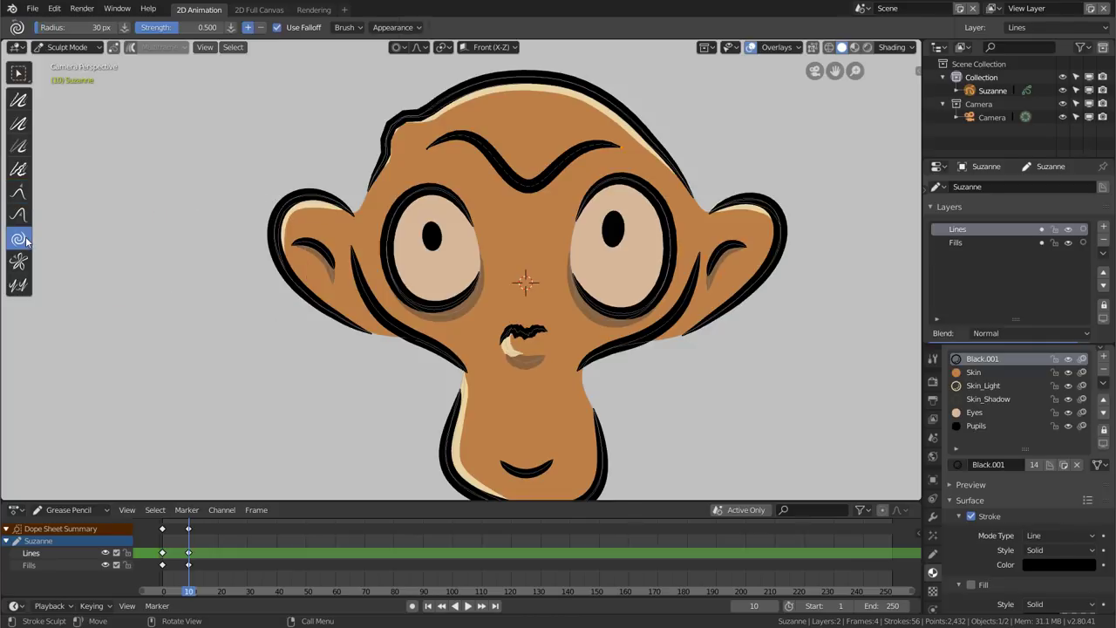
key(f)
click(566, 301)
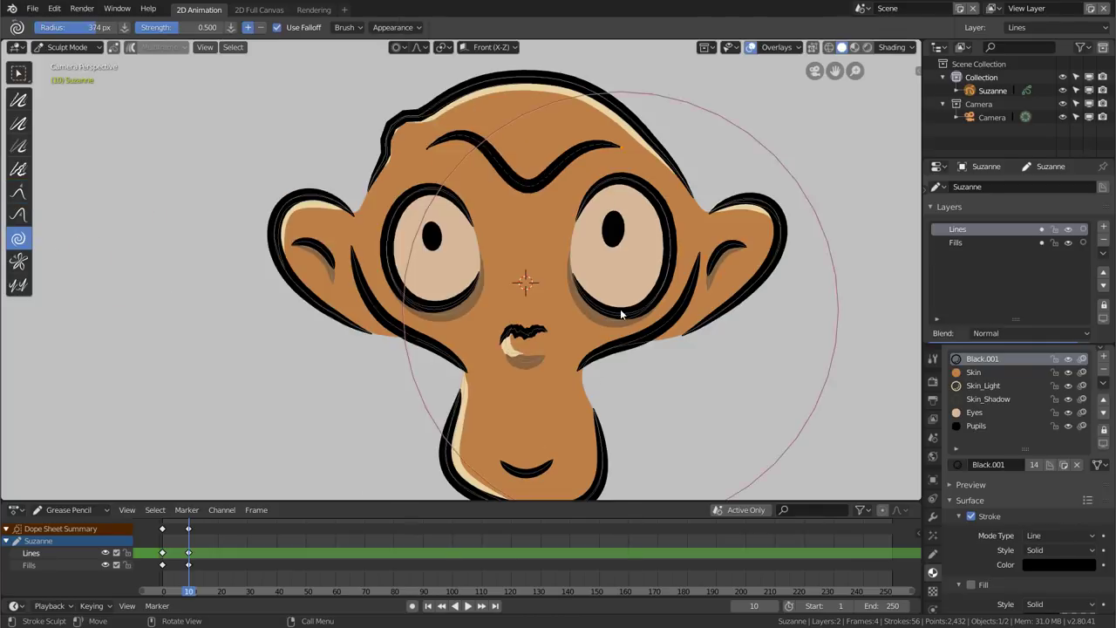
drag(445, 235, 74, 371)
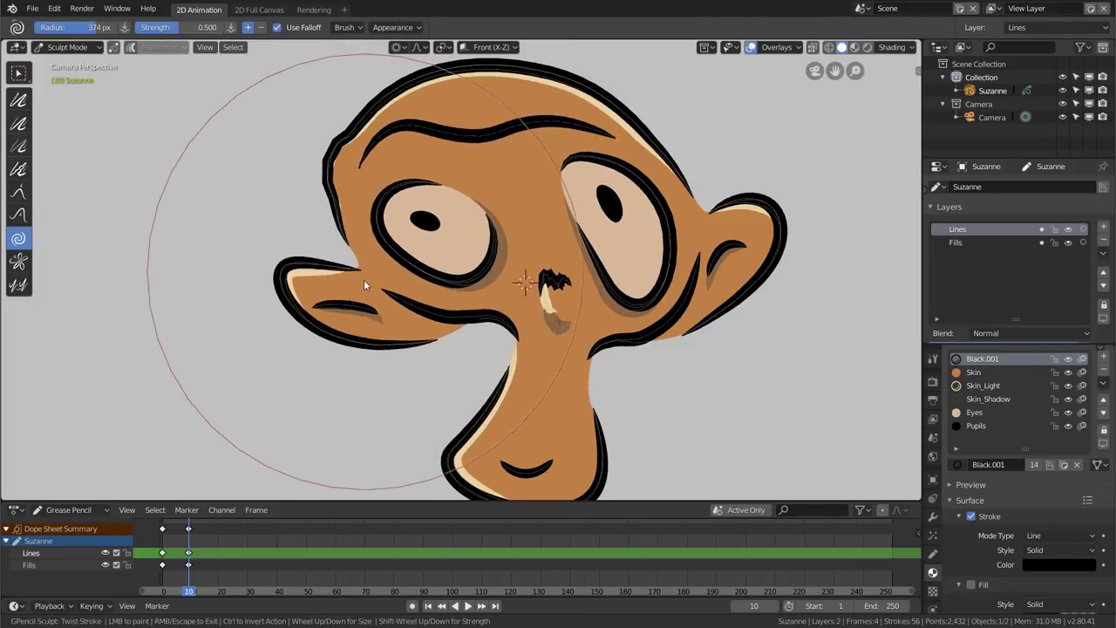
key(ctrl+z)
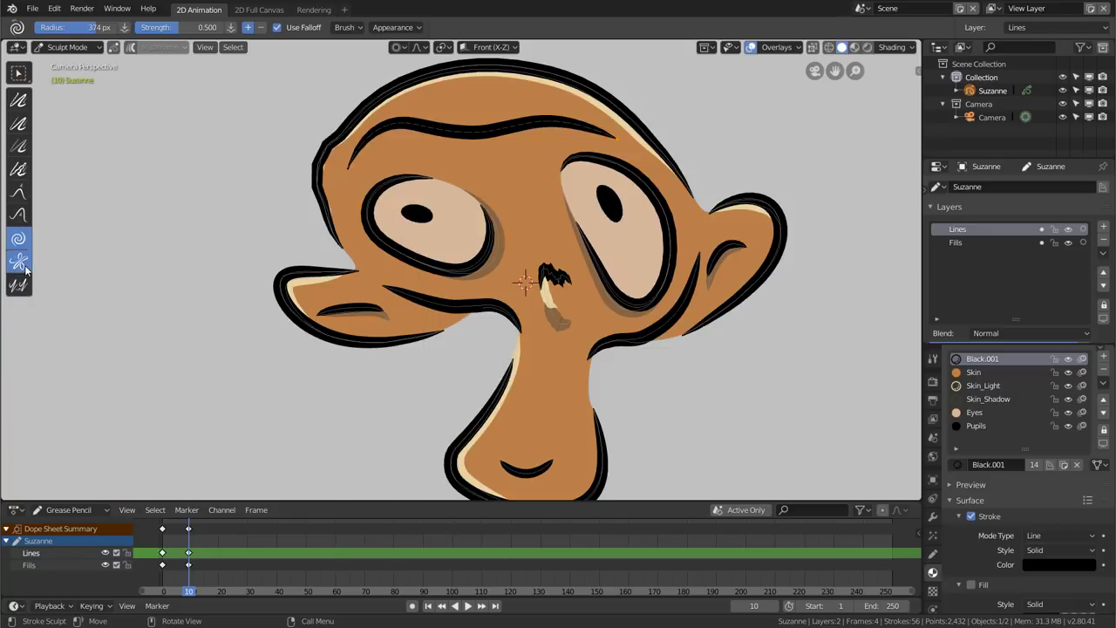
click(18, 262)
key(f)
click(660, 212)
mouse_move(659, 211)
mouse_down()
mouse_move(661, 227)
mouse_move(545, 288)
mouse_up()
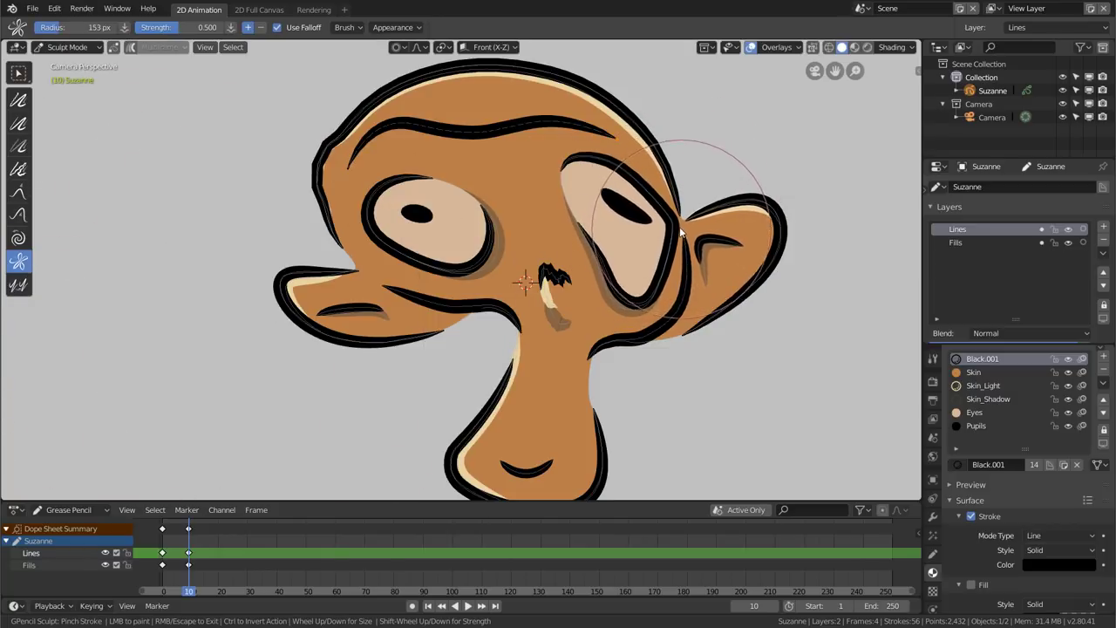
click(19, 192)
key(ctrl+z)
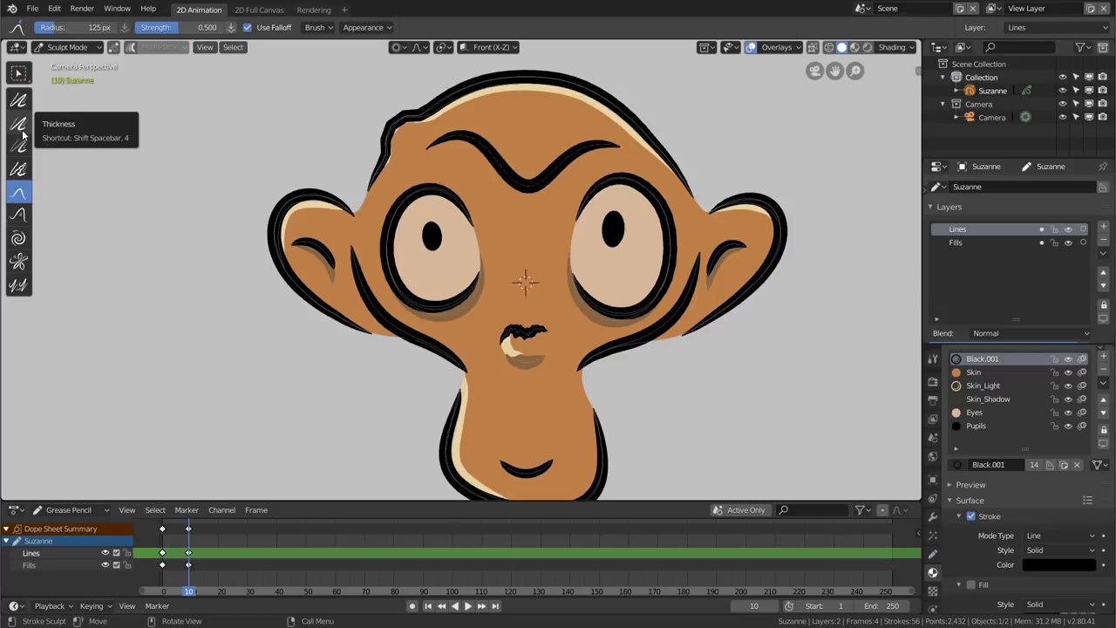
Thicken the left ear's black outline with the Thickness brush at 96 px radius
click(19, 125)
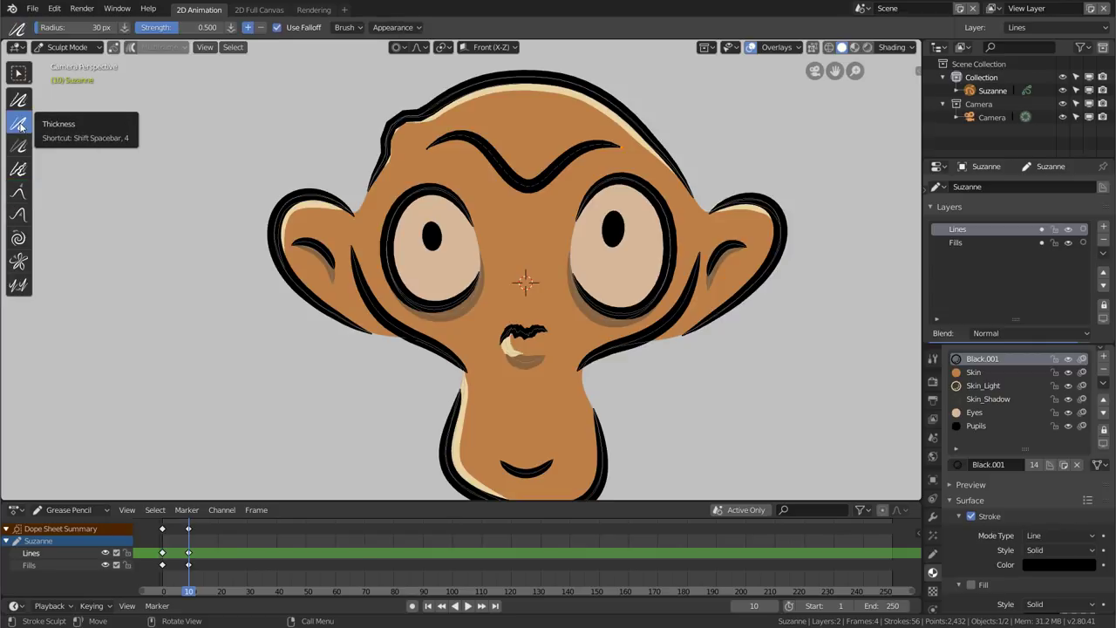
key(f)
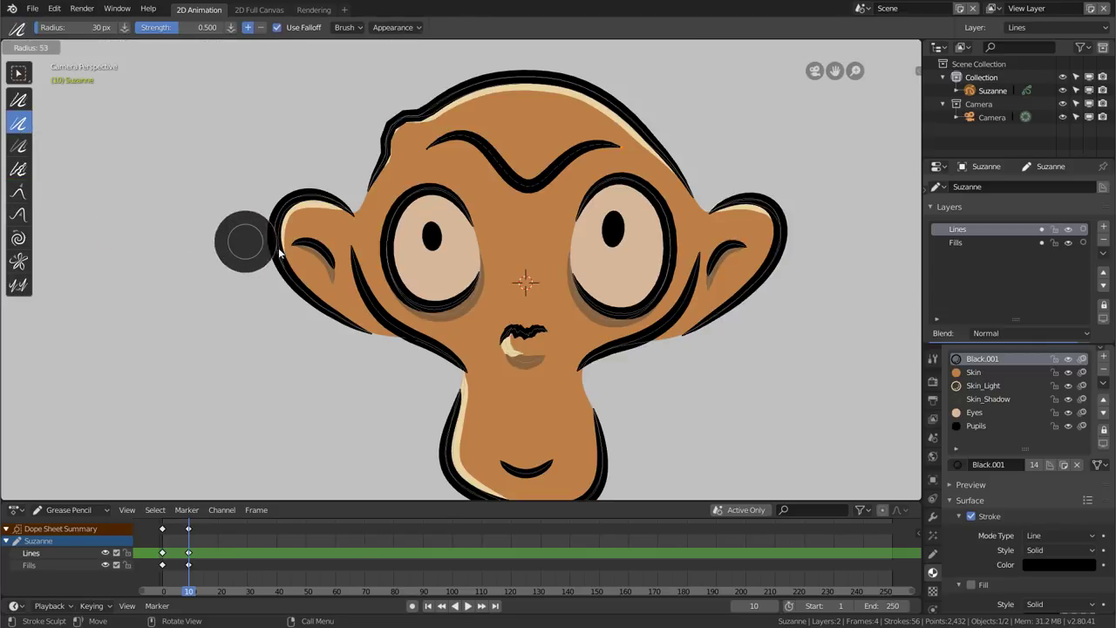
click(300, 258)
mouse_move(299, 257)
mouse_down()
mouse_move(290, 272)
mouse_move(301, 306)
mouse_move(282, 299)
mouse_move(270, 225)
mouse_move(294, 294)
mouse_move(319, 319)
mouse_move(274, 261)
mouse_move(269, 229)
mouse_move(320, 277)
mouse_move(279, 243)
mouse_move(357, 288)
mouse_move(409, 347)
mouse_up()
Undo the thickening, turn the view, enter Edit Mode and select the whole brow stroke with L
key(ctrl+z)
mouse_move(305, 305)
mouse_down()
mouse_move(277, 272)
mouse_move(275, 228)
mouse_up()
mouse_move(368, 260)
middle_down()
mouse_move(448, 195)
mouse_move(391, 187)
middle_up()
key(Tab)
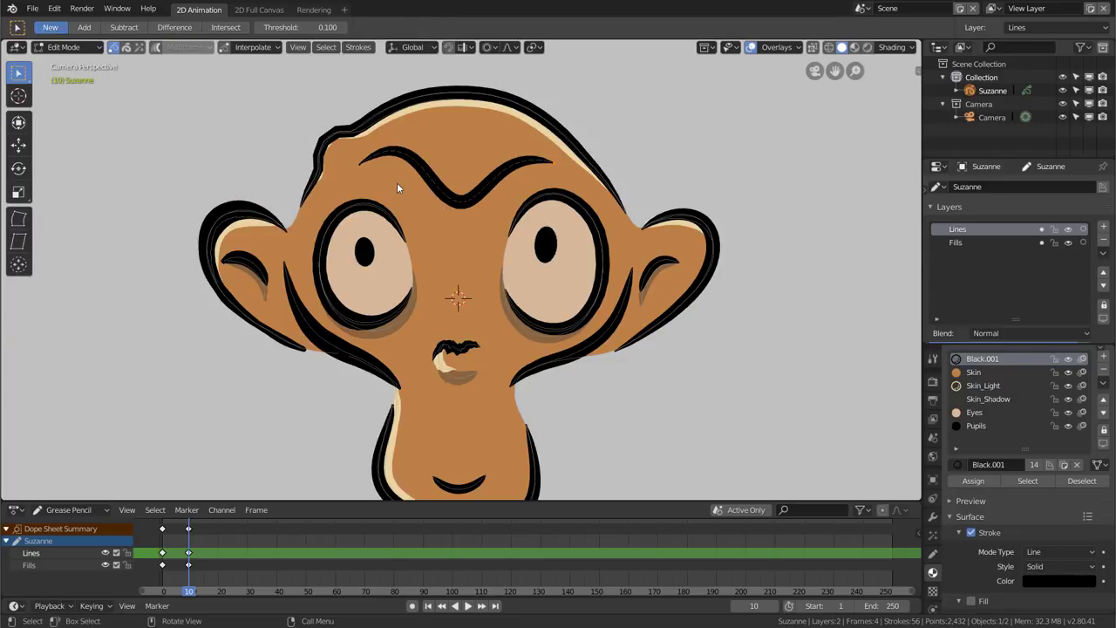
scroll(433, 192, up, 3)
scroll(437, 195, up, 2)
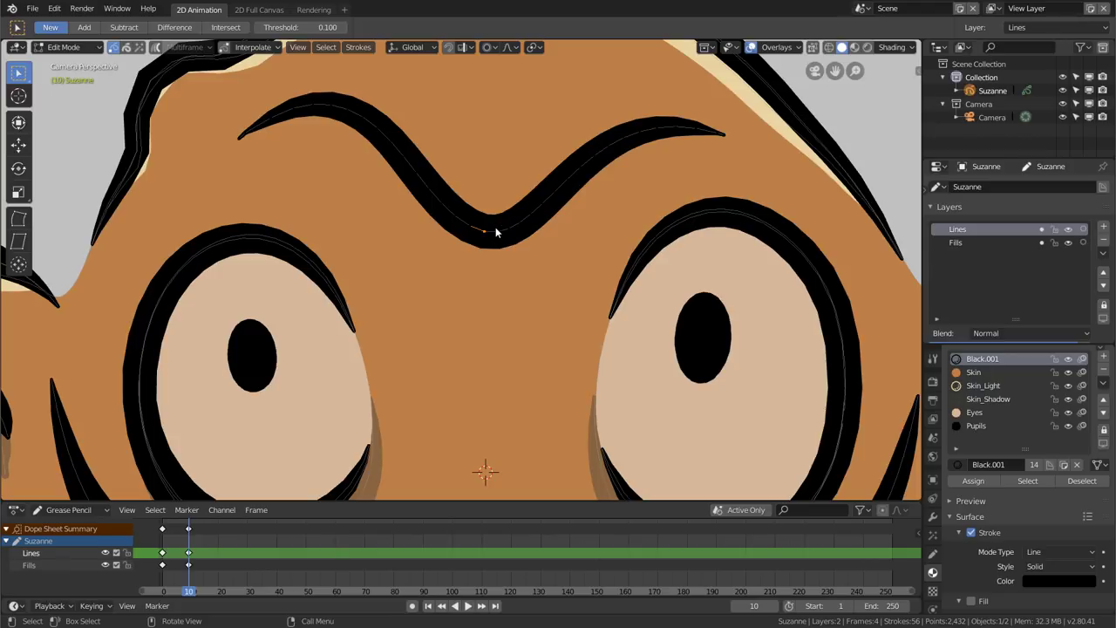
key(l)
scroll(493, 199, down, 3)
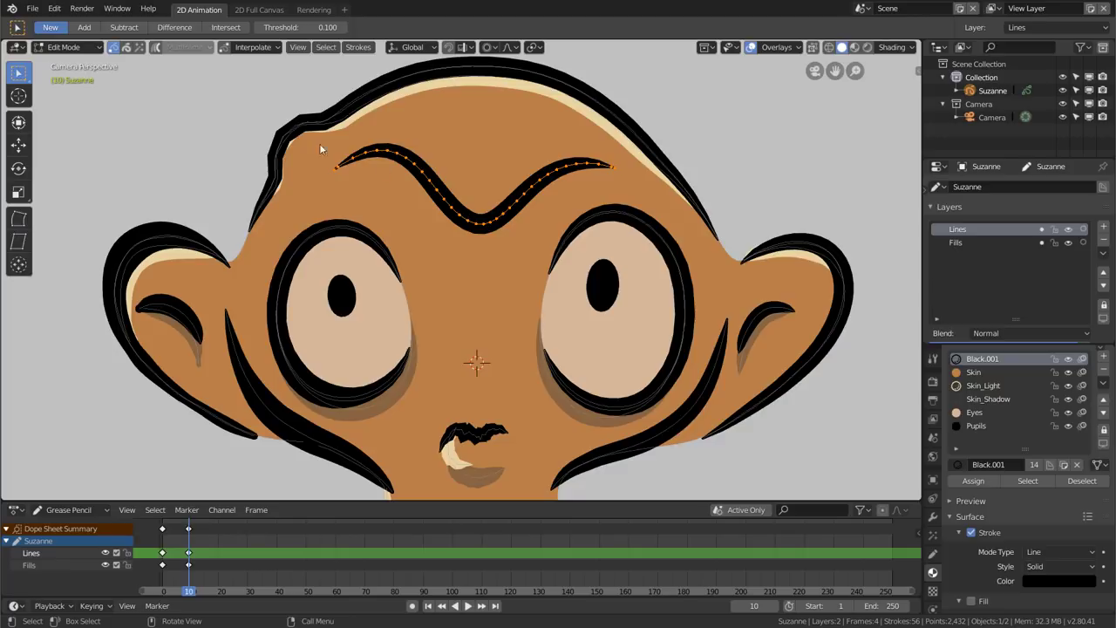
Switch to Stroke select mode and select the eye ring strokes, then the eyebrow stroke
click(127, 47)
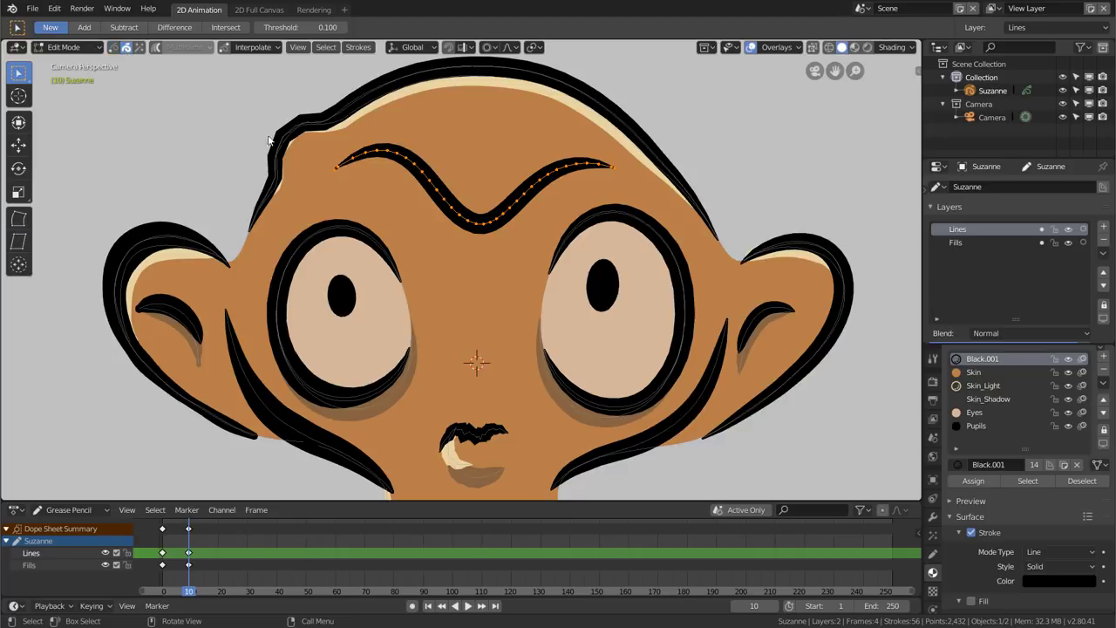
click(308, 241)
click(607, 221)
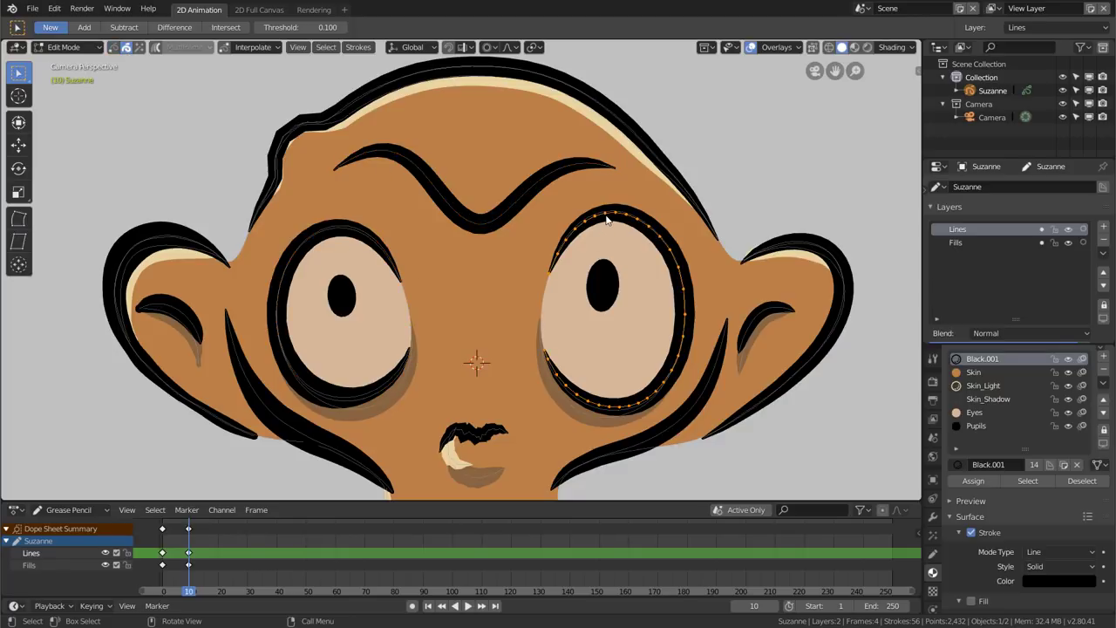
click(477, 227)
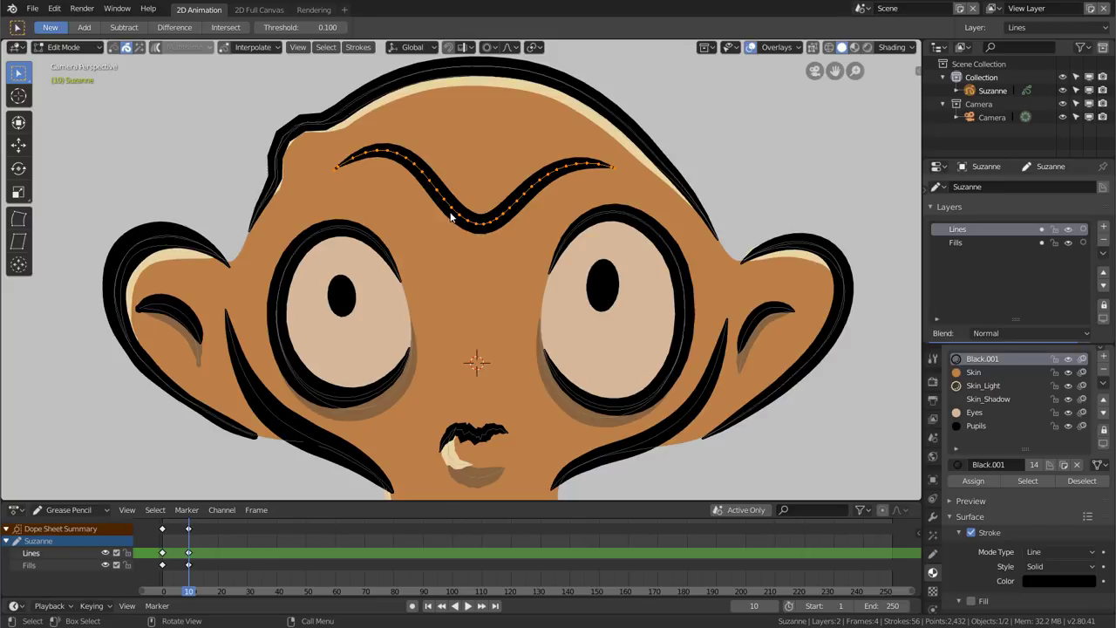
Return to Sculpt mode limited to selected points, try thickening the eyebrow, then undo it
key(ctrl+Tab)
click(444, 282)
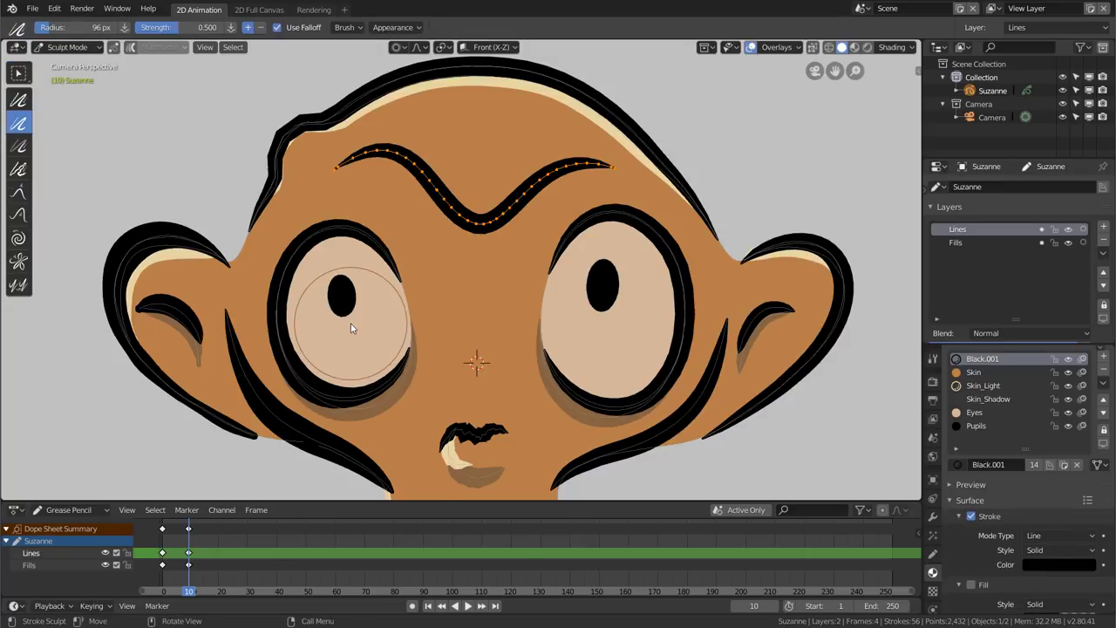
click(114, 47)
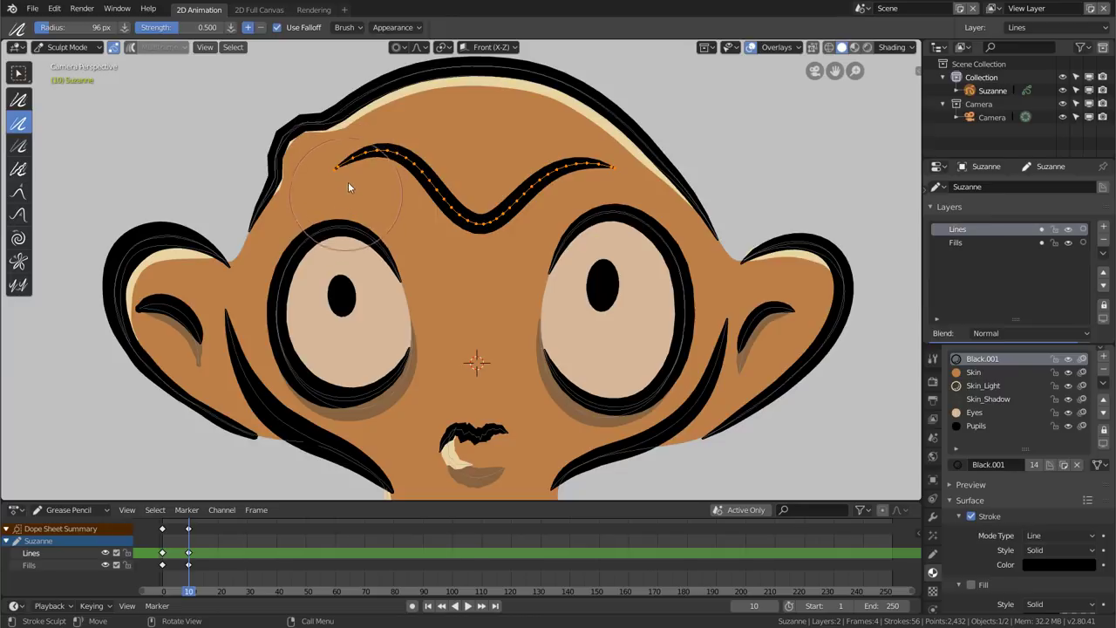
mouse_move(348, 181)
mouse_down()
mouse_move(347, 150)
mouse_move(356, 175)
mouse_move(453, 214)
mouse_up()
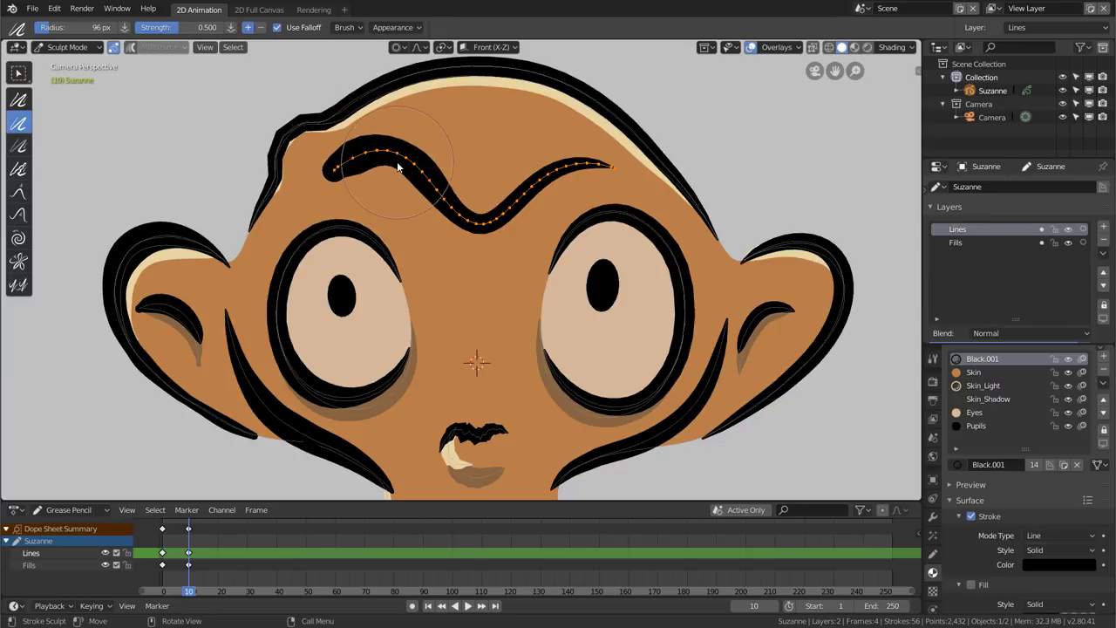
drag(582, 89, 549, 97)
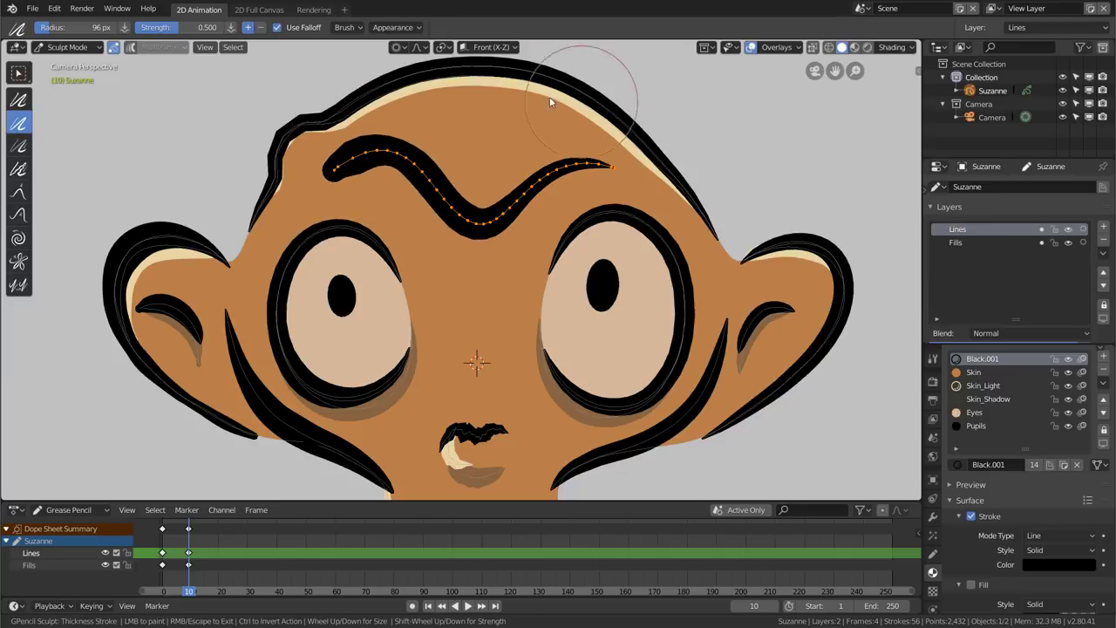
key(ctrl+z)
key(ctrl+z)
key(ctrl+z)
key(ctrl+z)
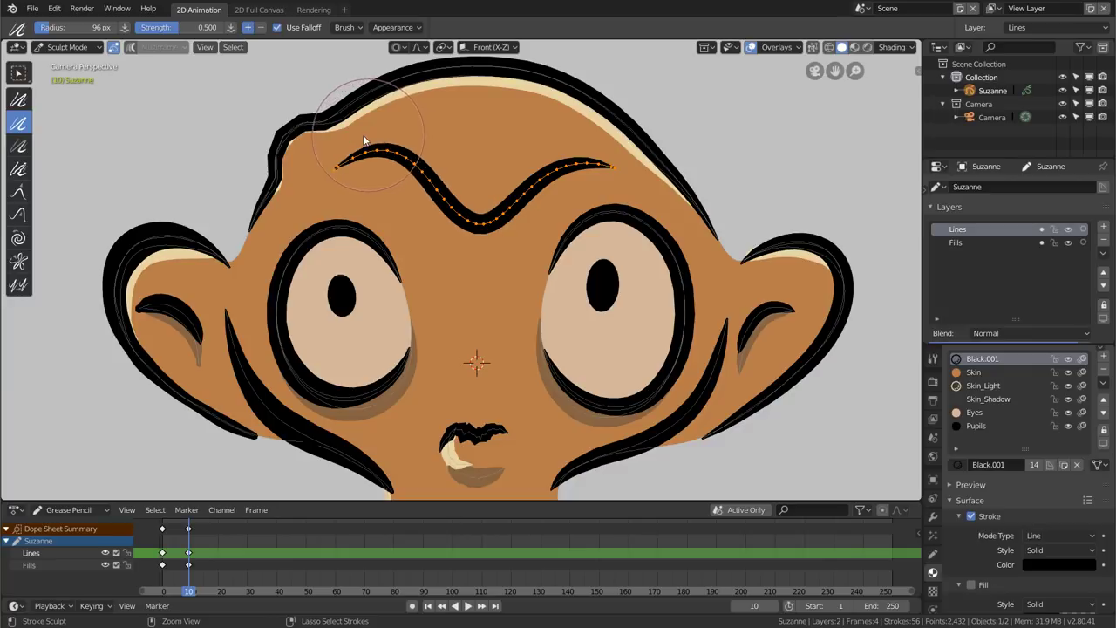
Smooth and thin the eyebrow's middle and right with the Smooth brush at 105 px
click(19, 192)
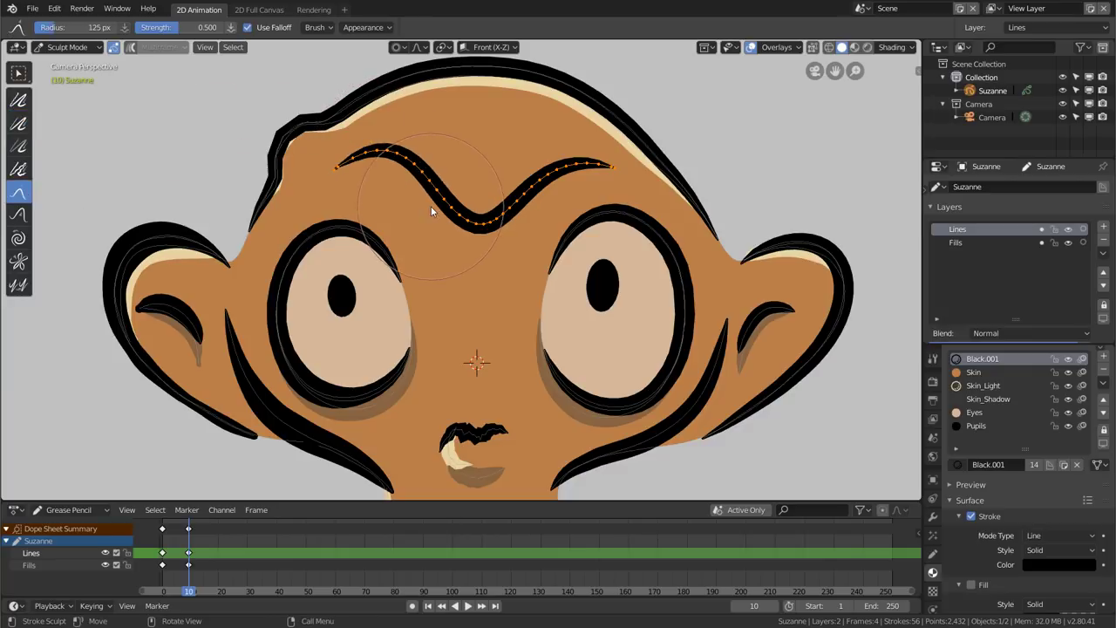
key(f)
click(406, 209)
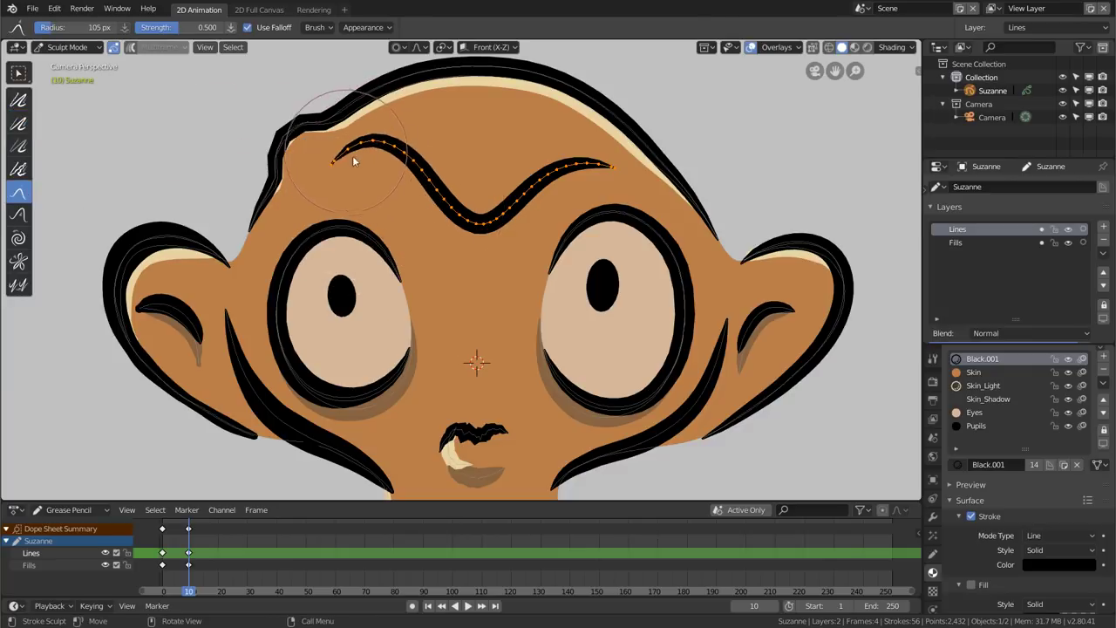
mouse_move(528, 189)
mouse_down()
mouse_move(454, 205)
mouse_move(419, 165)
mouse_move(476, 177)
mouse_move(558, 166)
mouse_move(517, 190)
mouse_up()
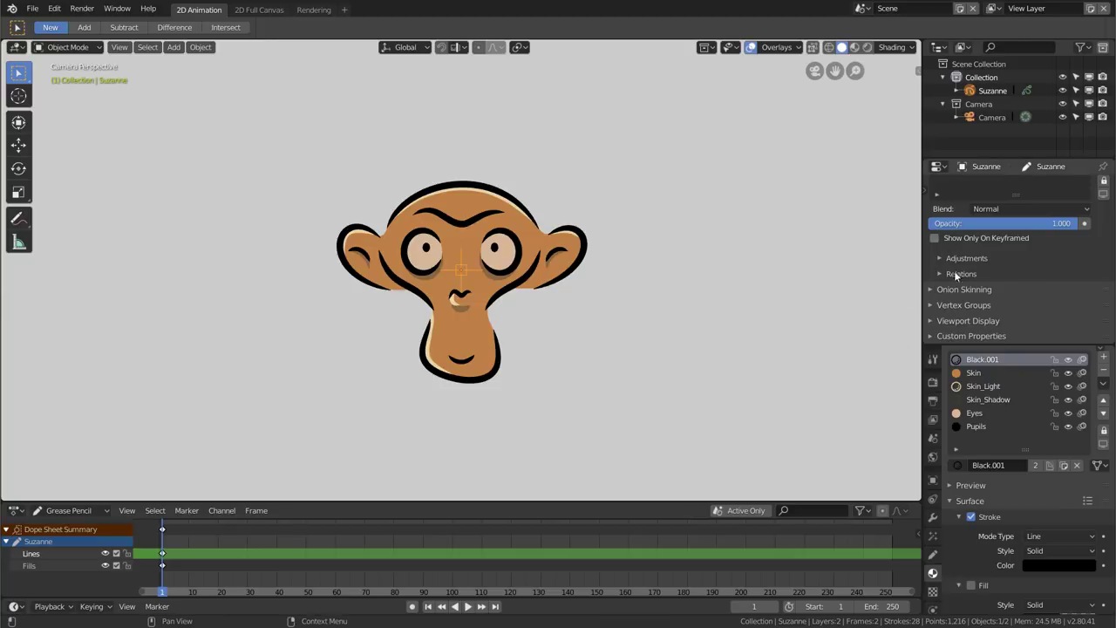
Split the viewport side by side and turn the right area into a Properties editor
scroll(1011, 228, up, 2)
scroll(1010, 244, up, 1)
scroll(1007, 261, up, 1)
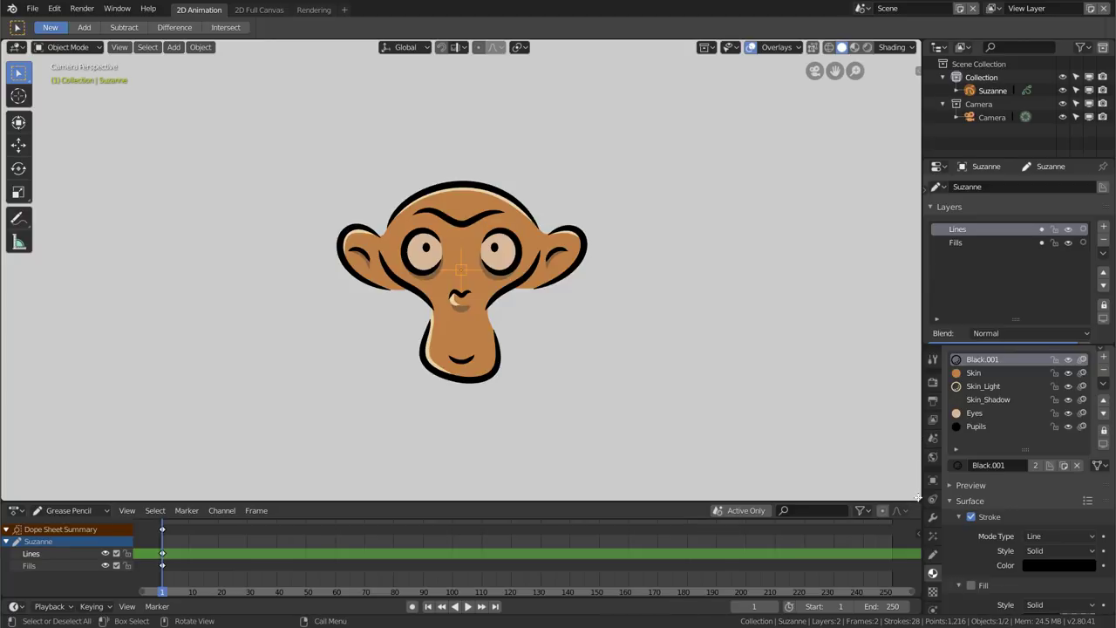
drag(917, 498, 665, 483)
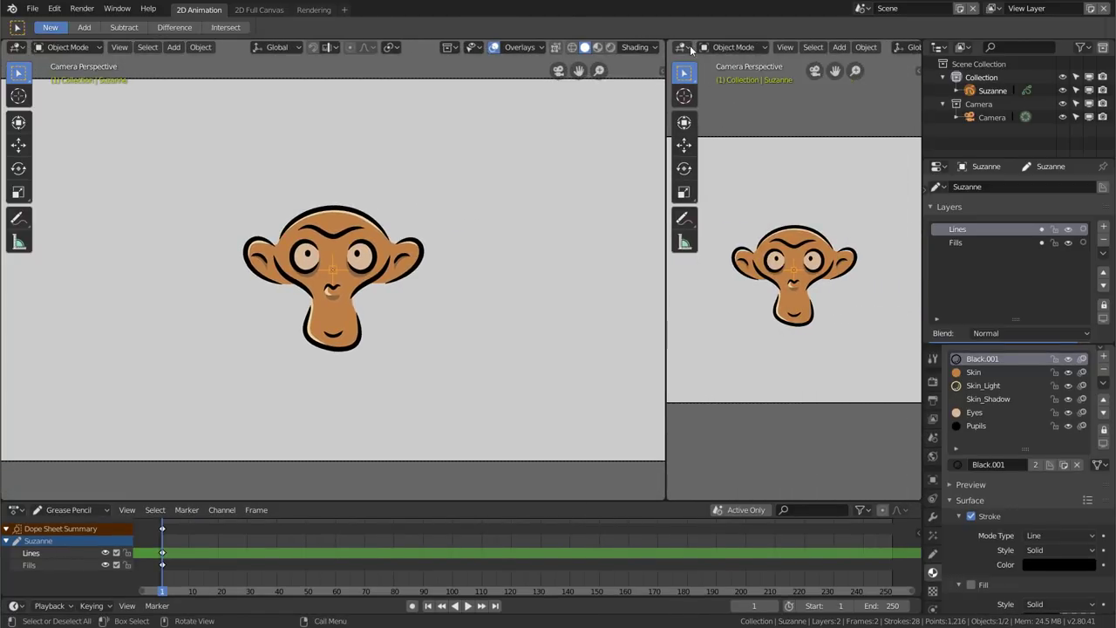
click(682, 47)
click(633, 114)
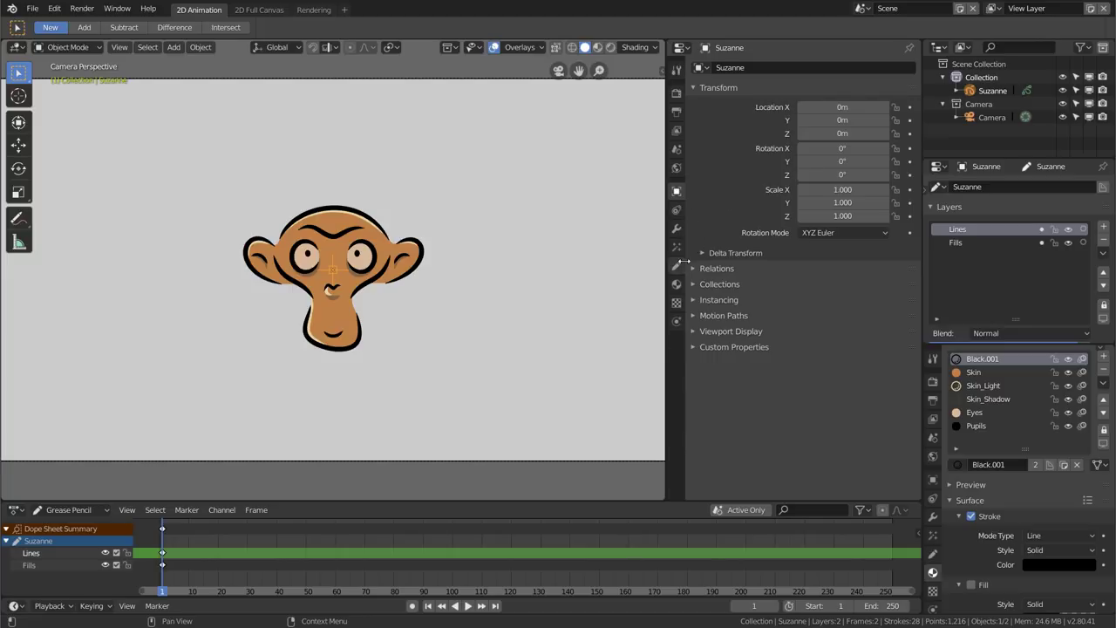
Show the Tool settings in the Properties editor and switch Suzanne into Draw mode
click(676, 72)
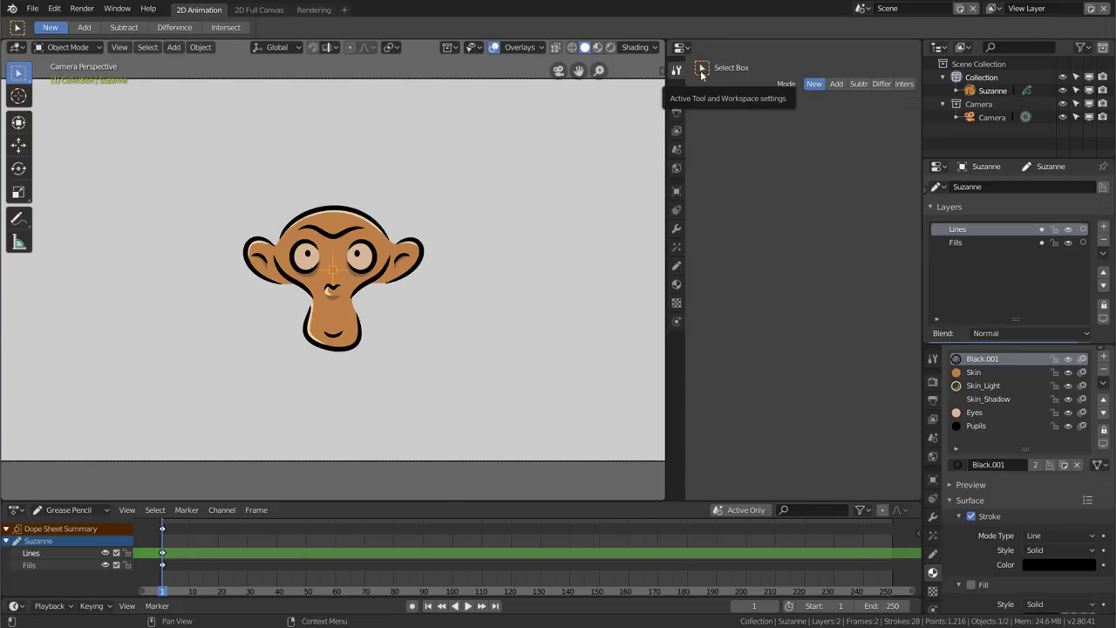
click(679, 74)
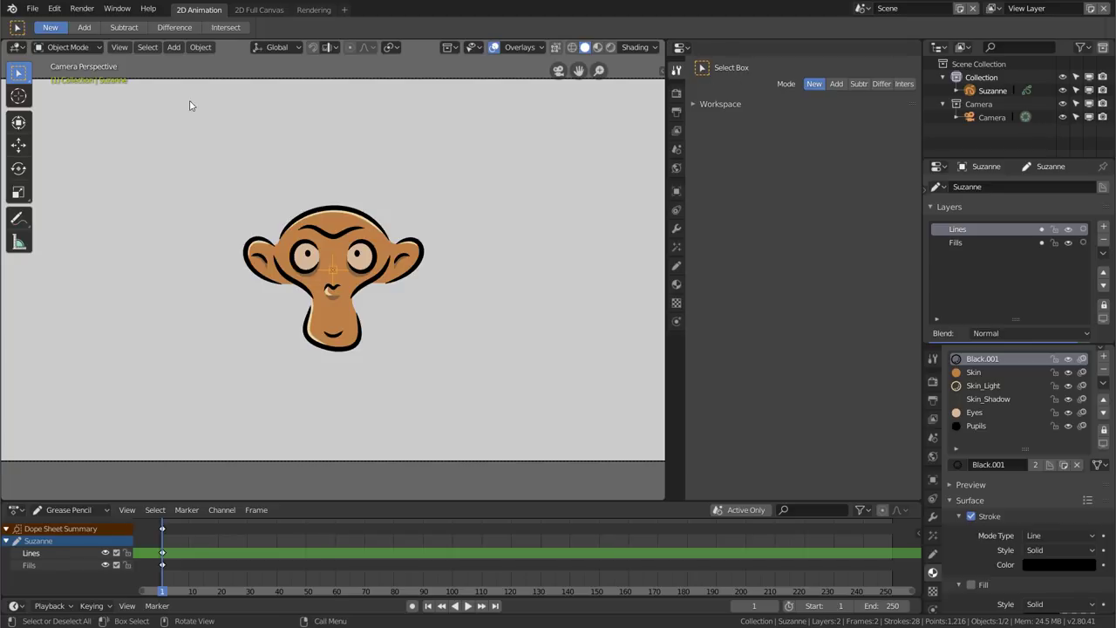
click(91, 47)
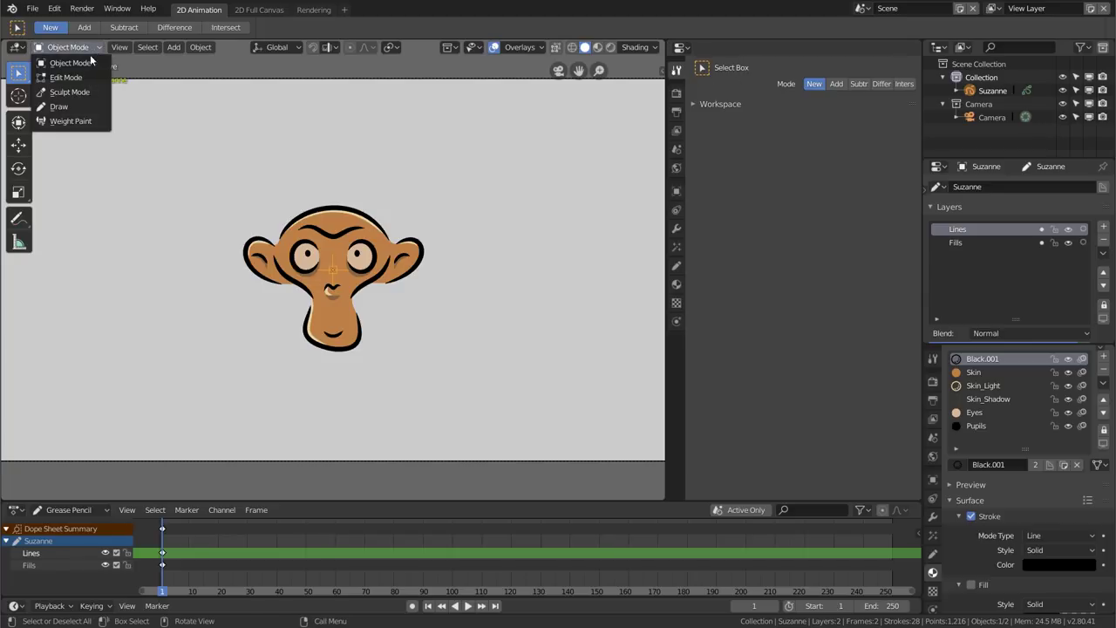
click(58, 107)
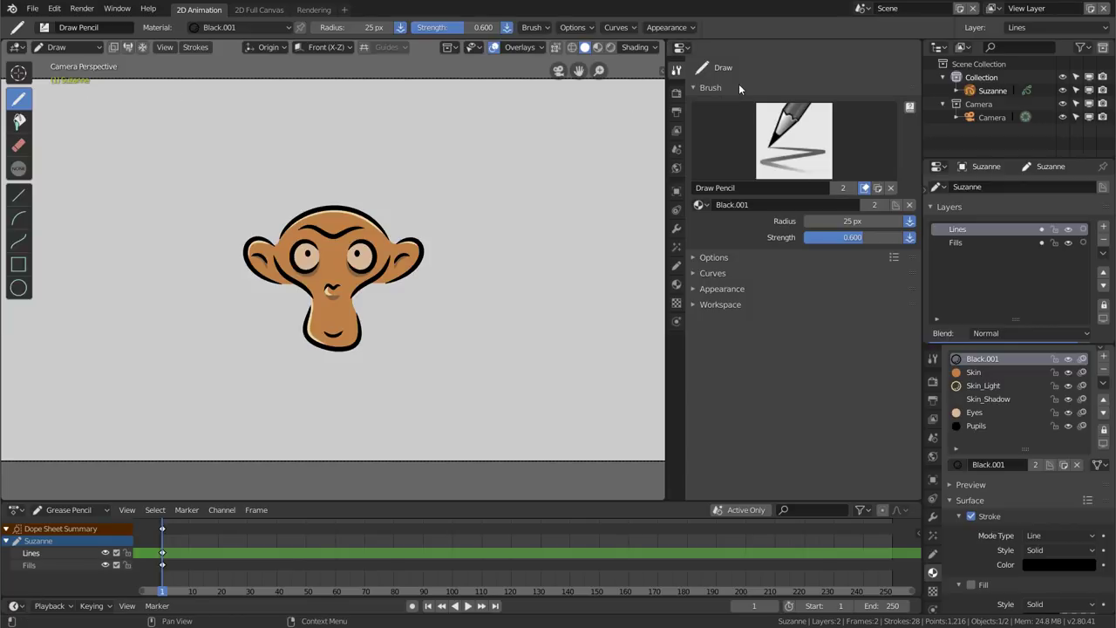
Browse the Material, layer, Modifiers and Visual Effects tabs in the Properties editor
click(852, 105)
click(675, 284)
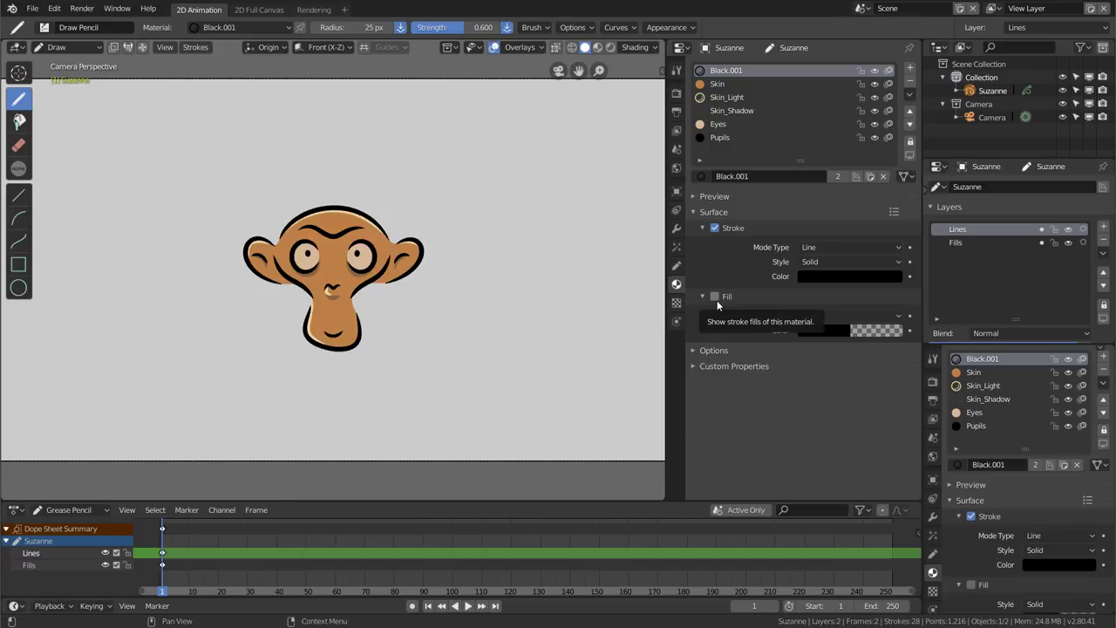
click(676, 266)
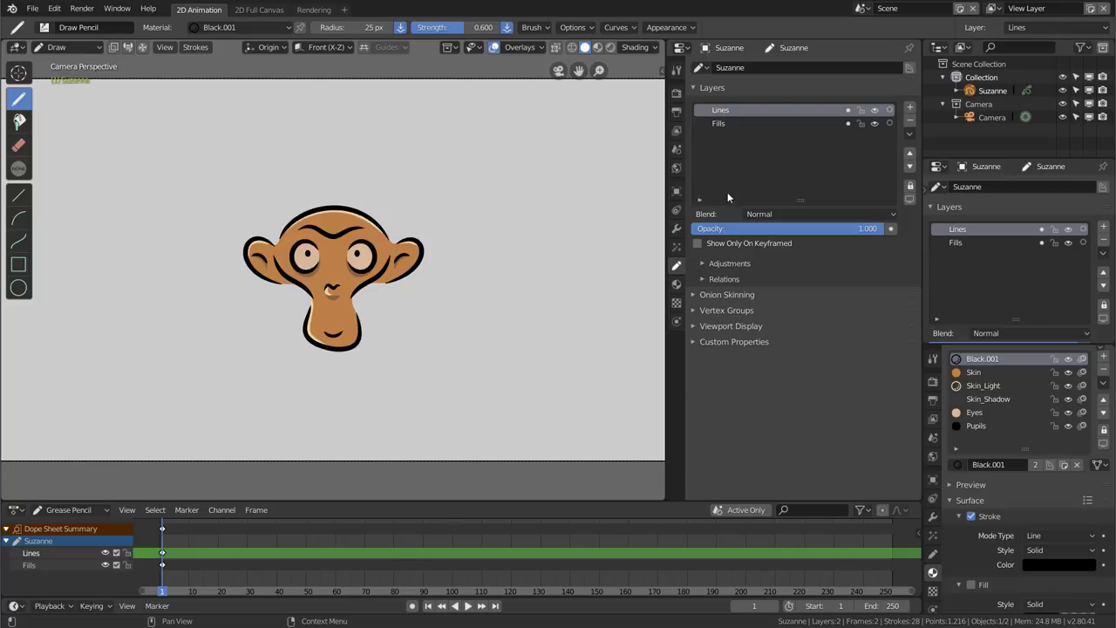
click(679, 230)
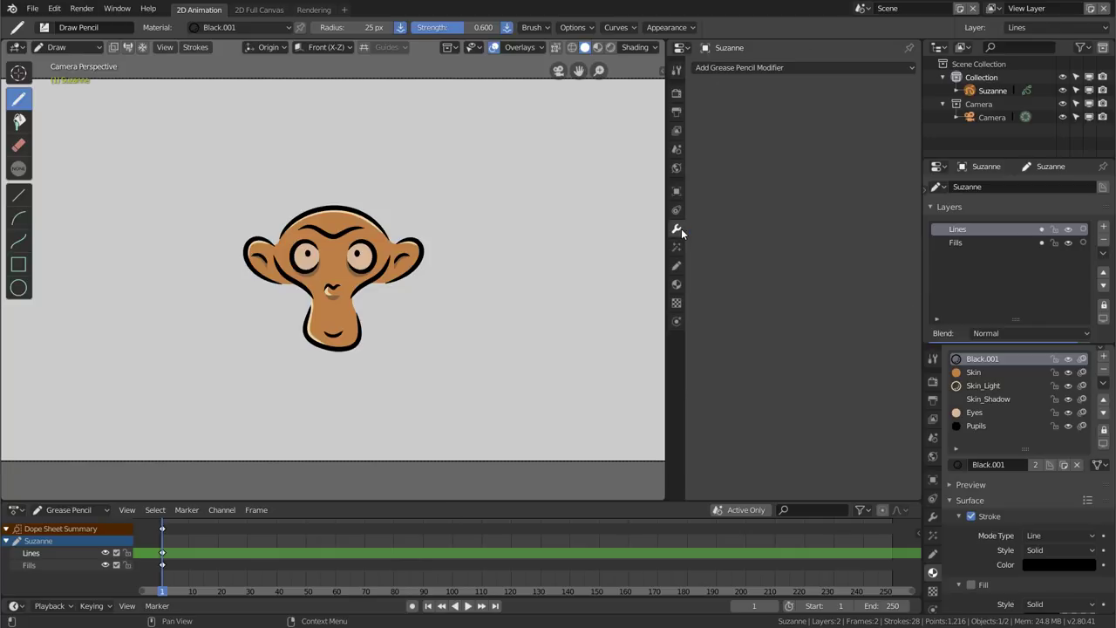
click(677, 248)
click(676, 230)
Open the Add Modifier and Add Effect lists, then return to Tool and the brush selector
click(751, 68)
click(676, 247)
click(762, 69)
click(676, 230)
click(677, 69)
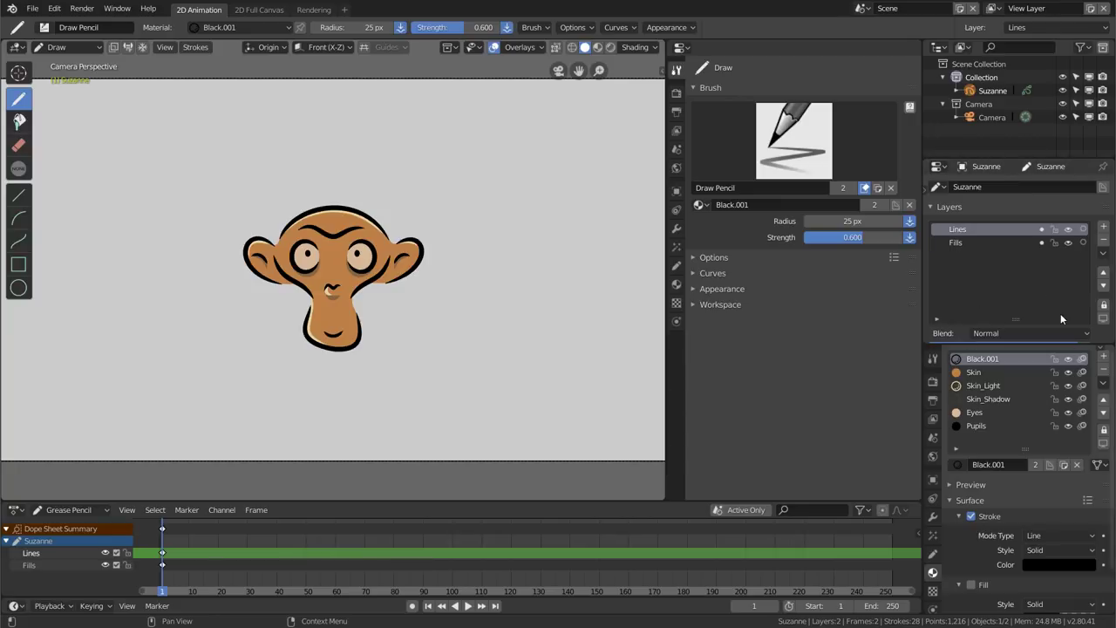
click(733, 174)
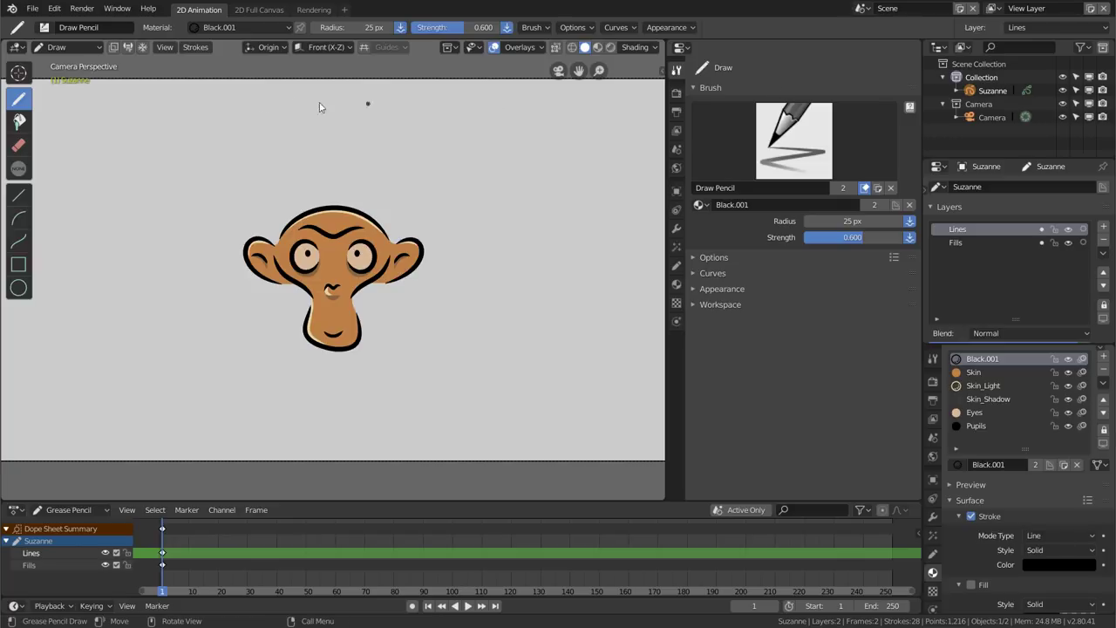
Inspect the header brush selector and Material list, toggle Radius pressure, and open Brush and Options popovers
click(44, 30)
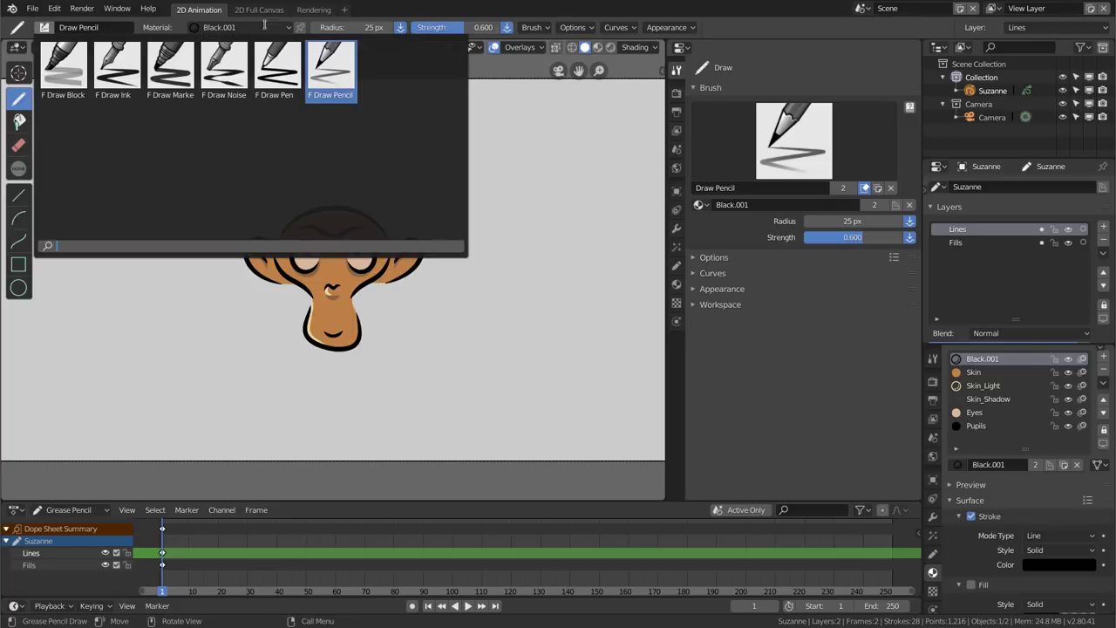
click(79, 27)
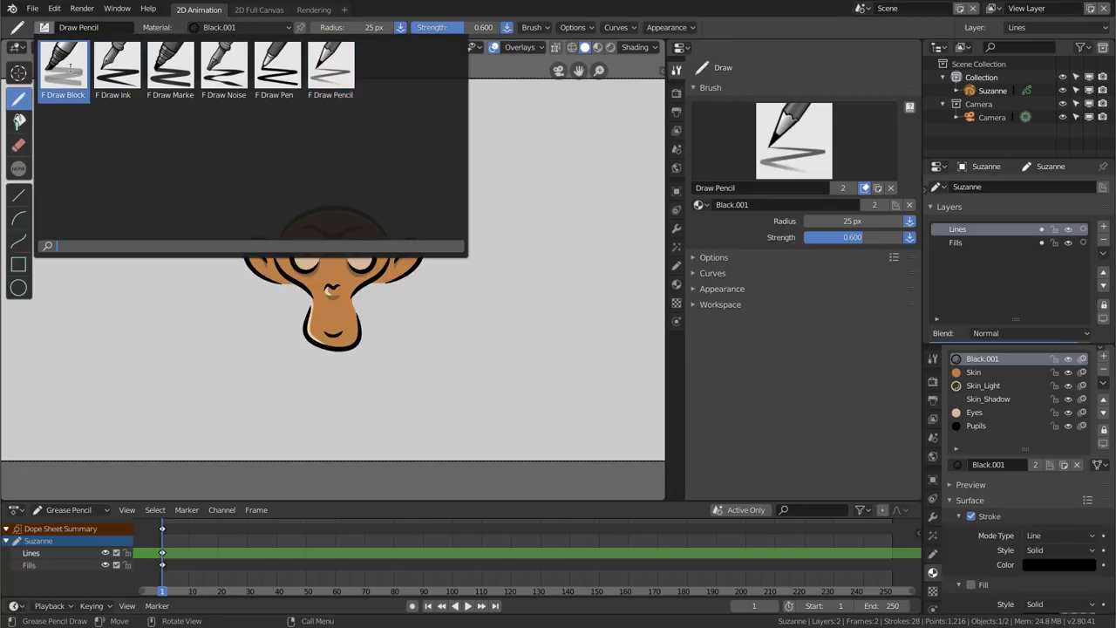
click(244, 27)
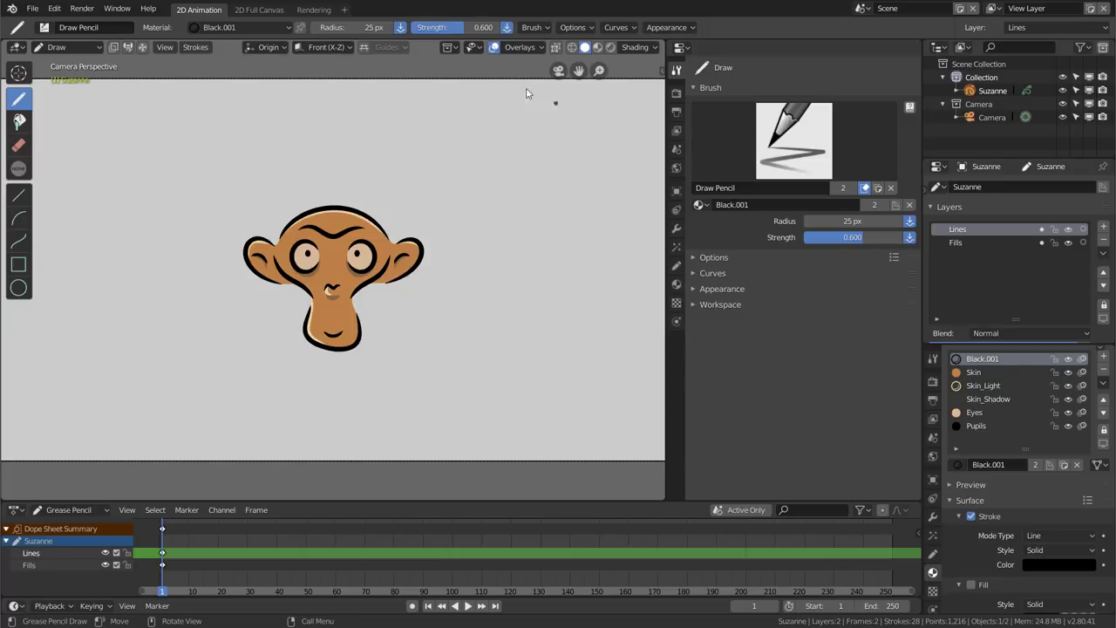
click(400, 29)
click(400, 30)
click(535, 28)
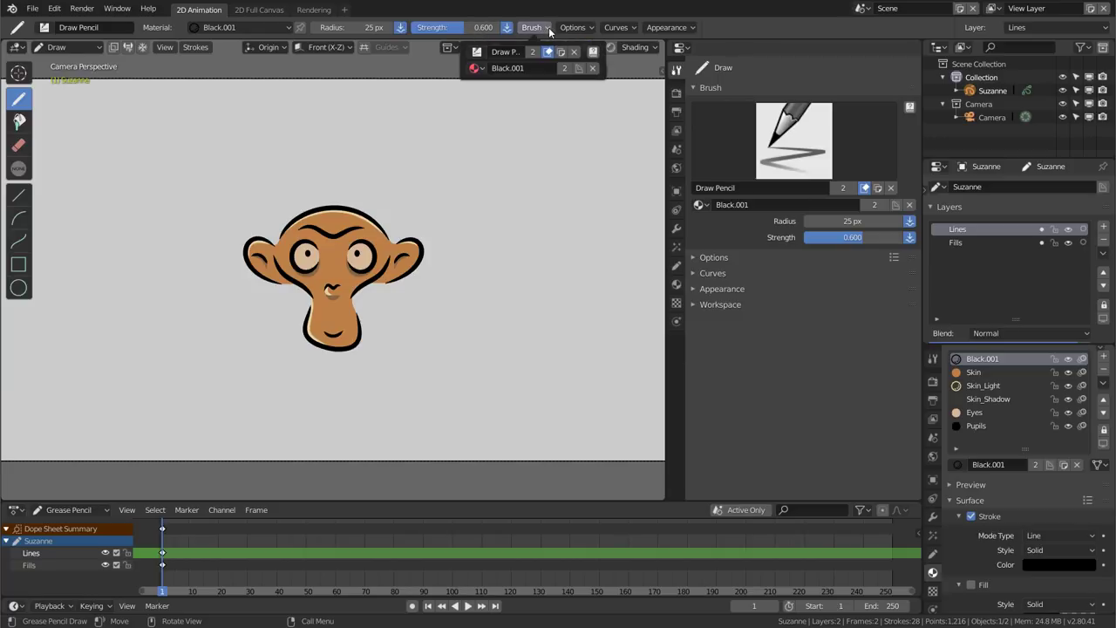
click(576, 29)
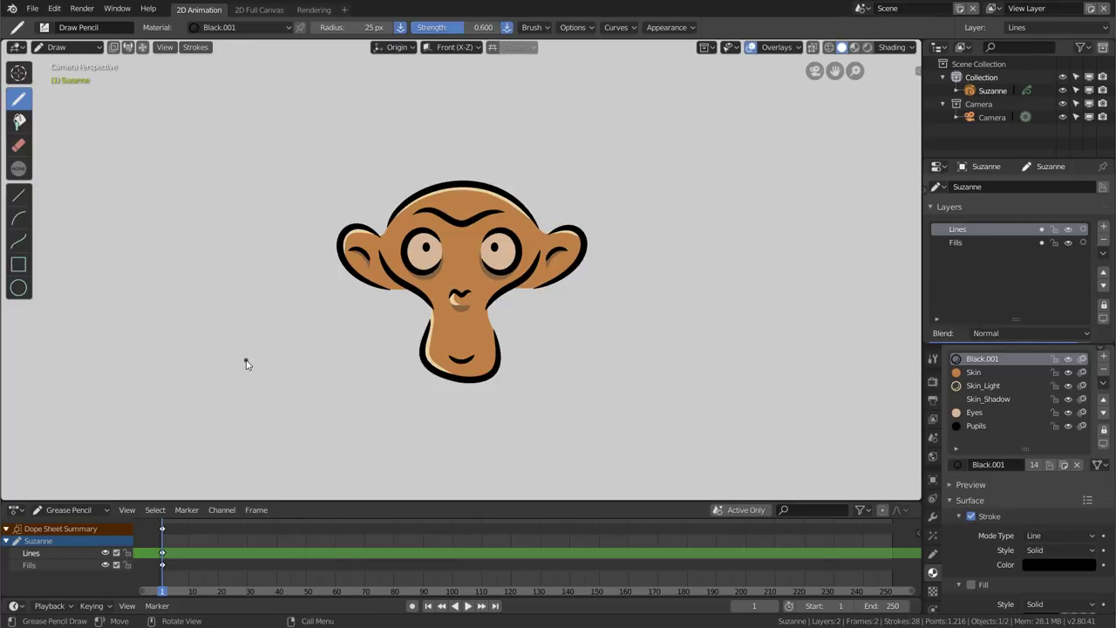
Switch Suzanne between Draw and Object Mode via the mode menu and Ctrl+Tab, ending in Draw mode
click(87, 51)
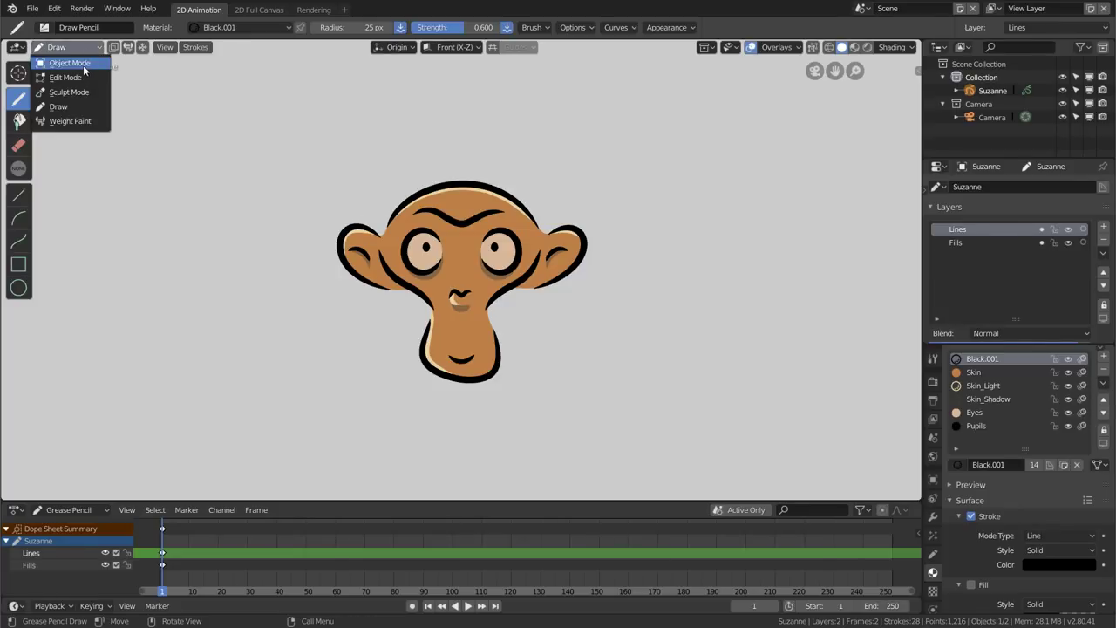
click(81, 103)
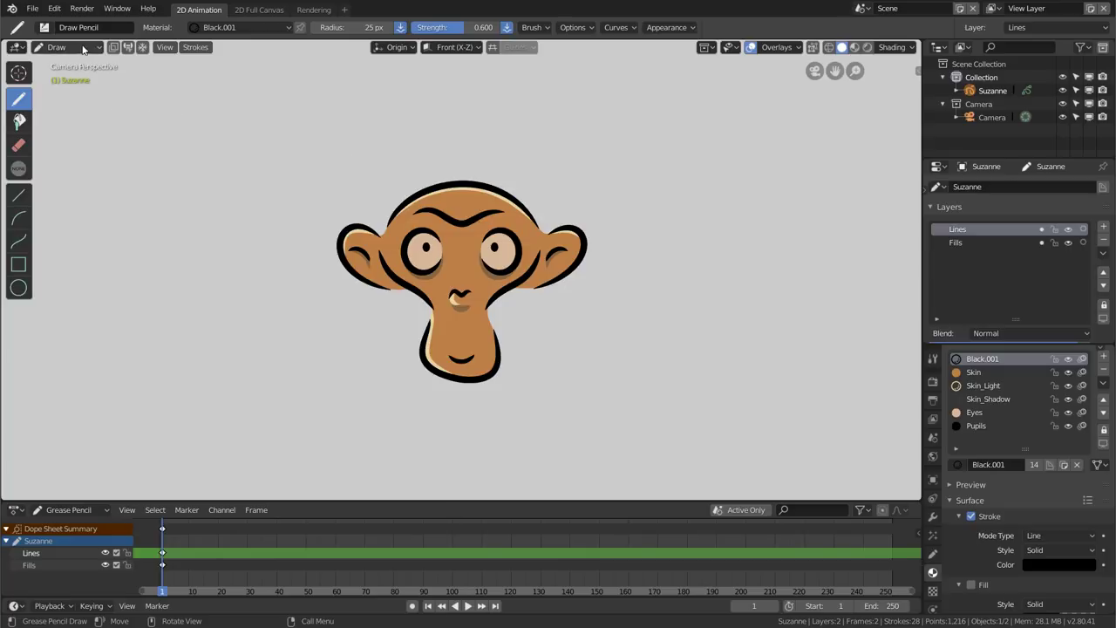
key(ctrl+Tab)
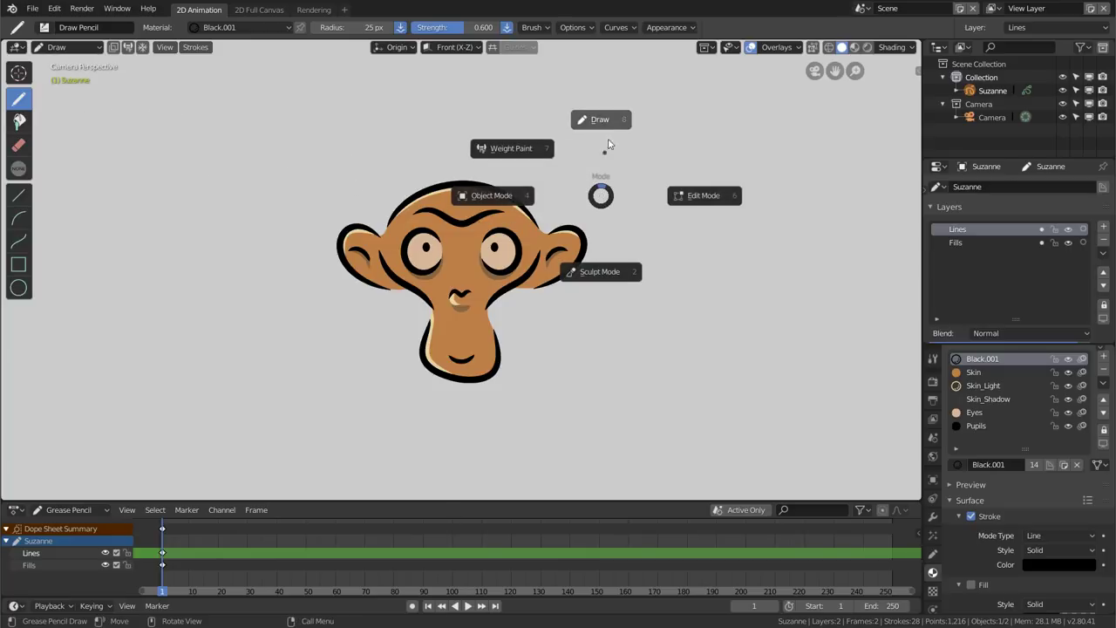
click(608, 120)
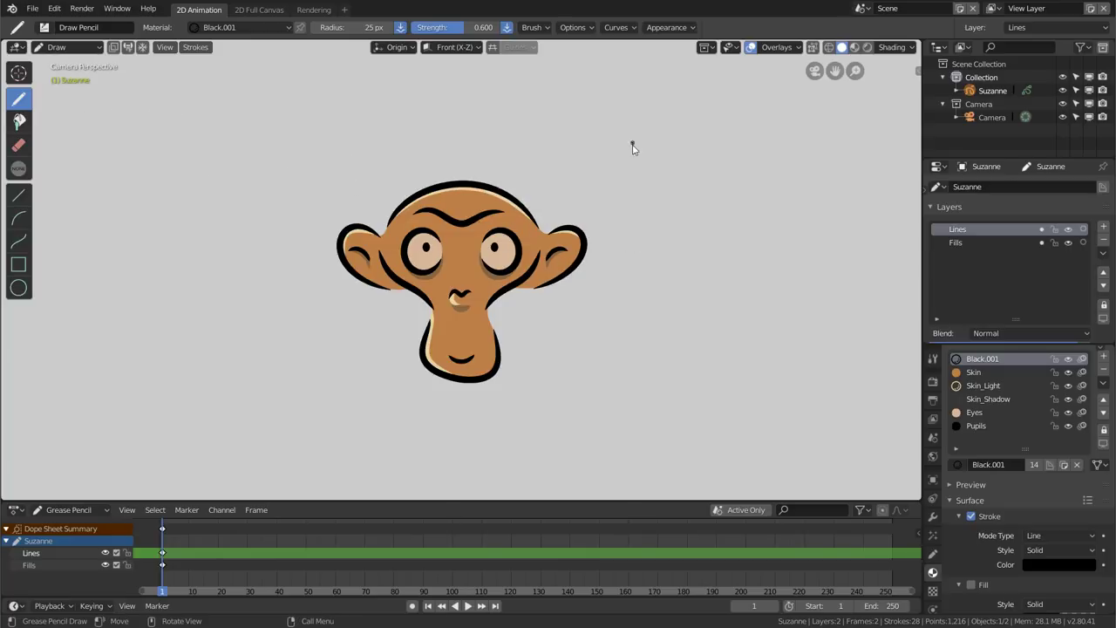
key(ctrl+Tab)
click(526, 157)
key(ctrl+Tab)
click(686, 107)
key(ctrl+Tab)
click(586, 233)
key(ctrl+Tab)
click(624, 117)
Draw a thin test line, then sketch two leaf shapes left of Suzanne with Draw Ink
drag(245, 196, 449, 132)
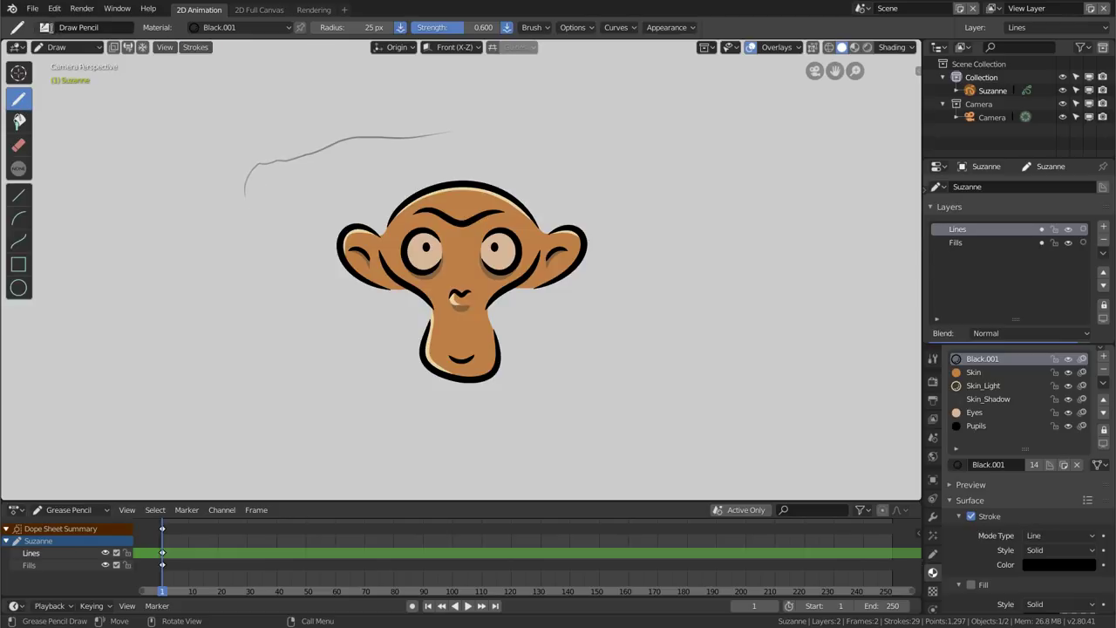
click(54, 28)
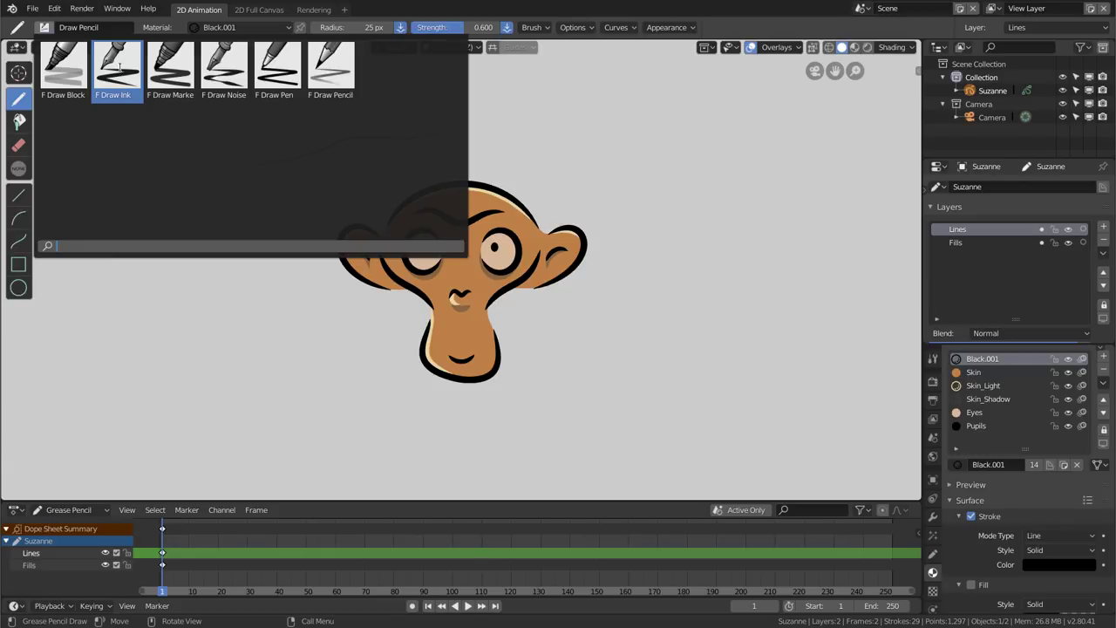
click(118, 68)
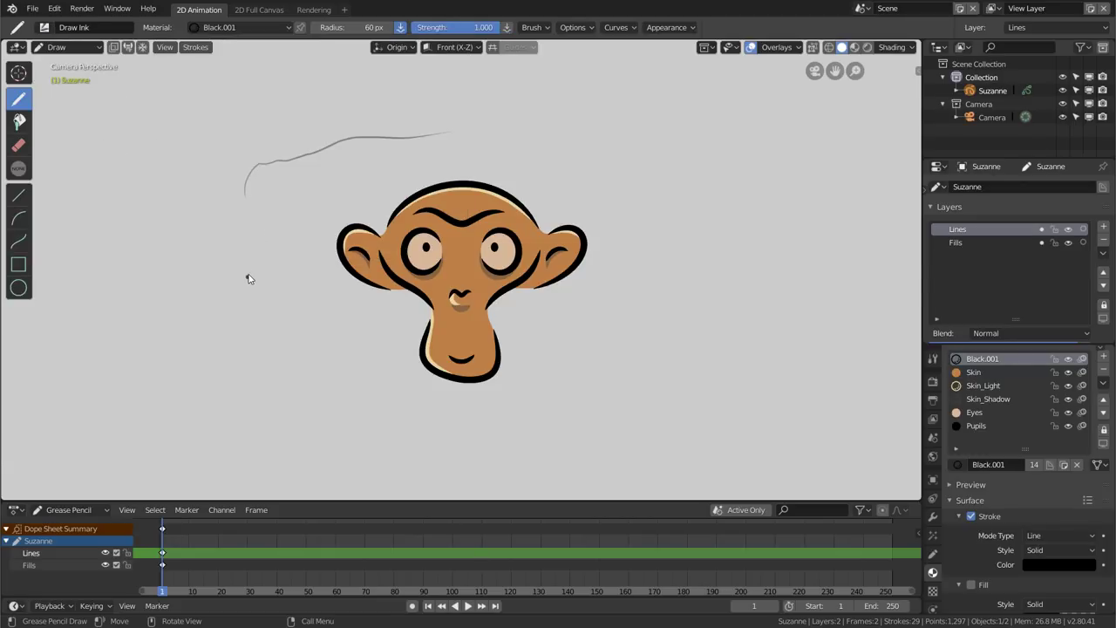
drag(265, 260, 83, 314)
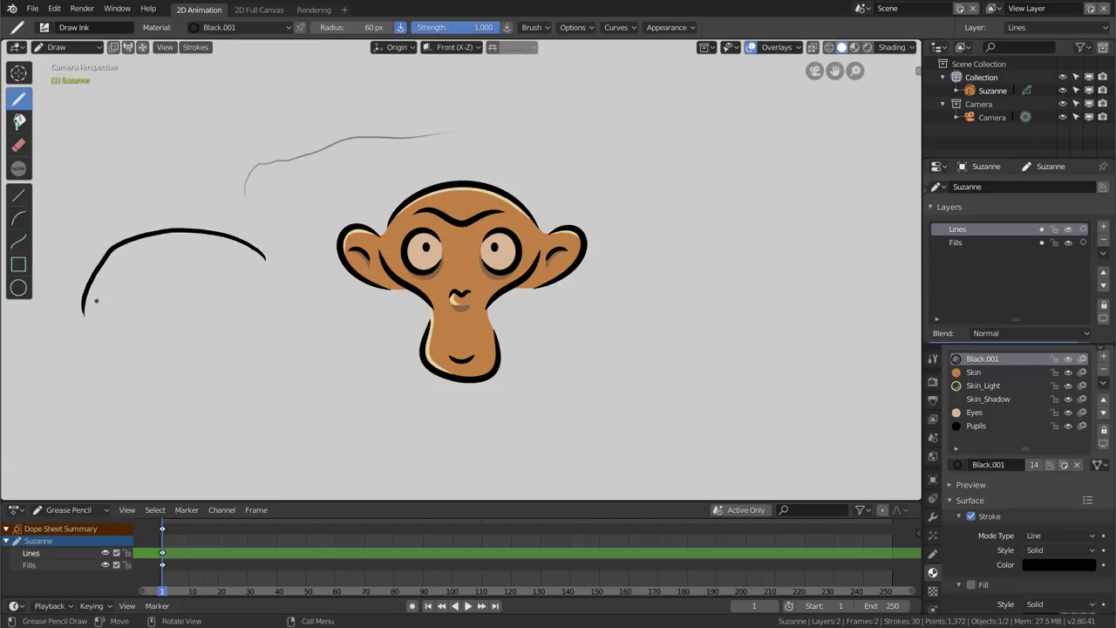
mouse_move(67, 272)
mouse_down()
mouse_move(160, 300)
mouse_move(297, 224)
mouse_up()
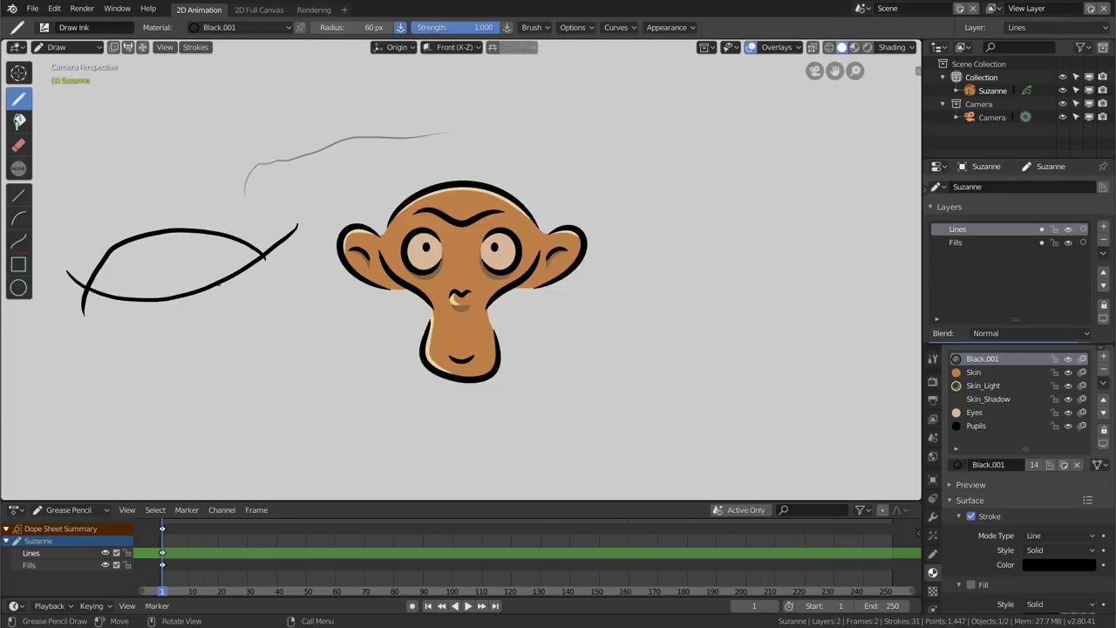
mouse_move(312, 310)
mouse_down()
mouse_move(124, 391)
mouse_move(327, 321)
mouse_up()
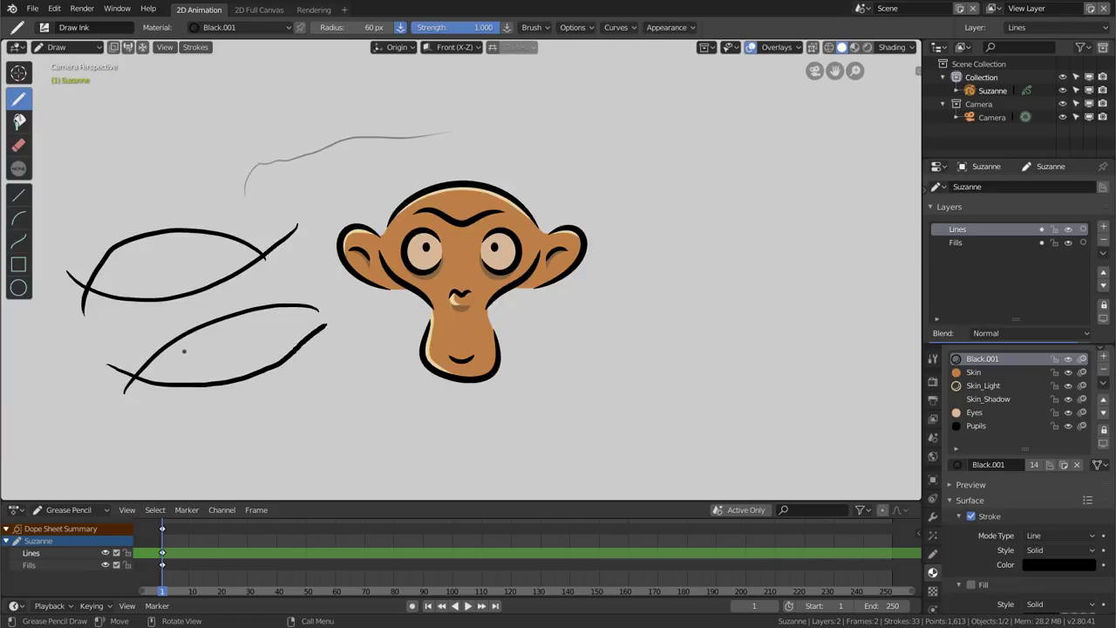
click(20, 147)
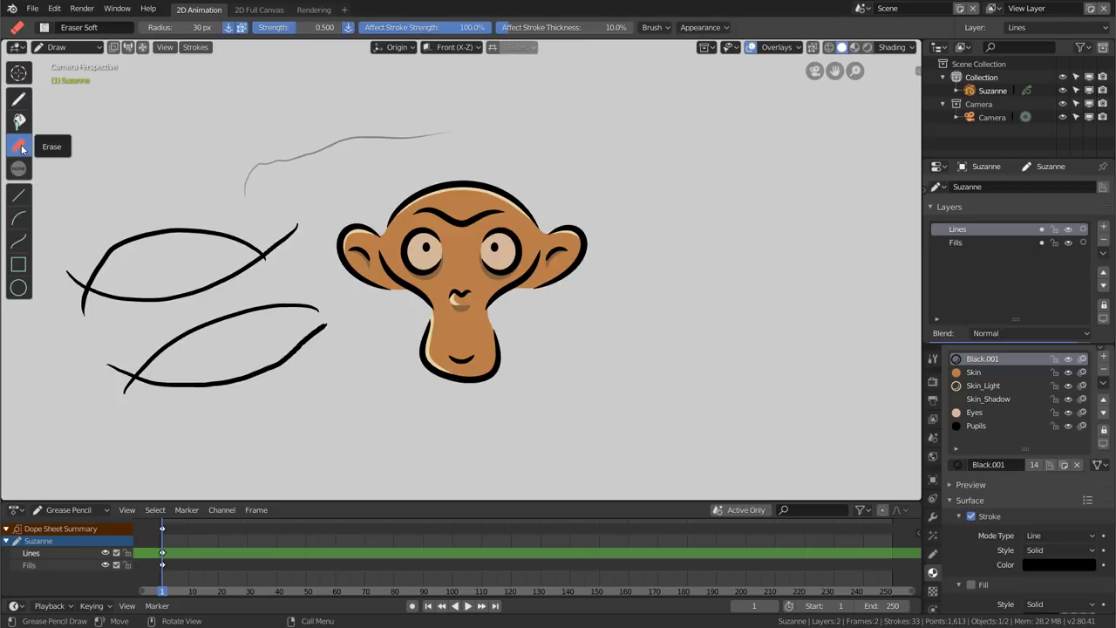
Trim the upper leaf's tail with Eraser Point, deleting leftover tail points in Edit Mode
click(45, 27)
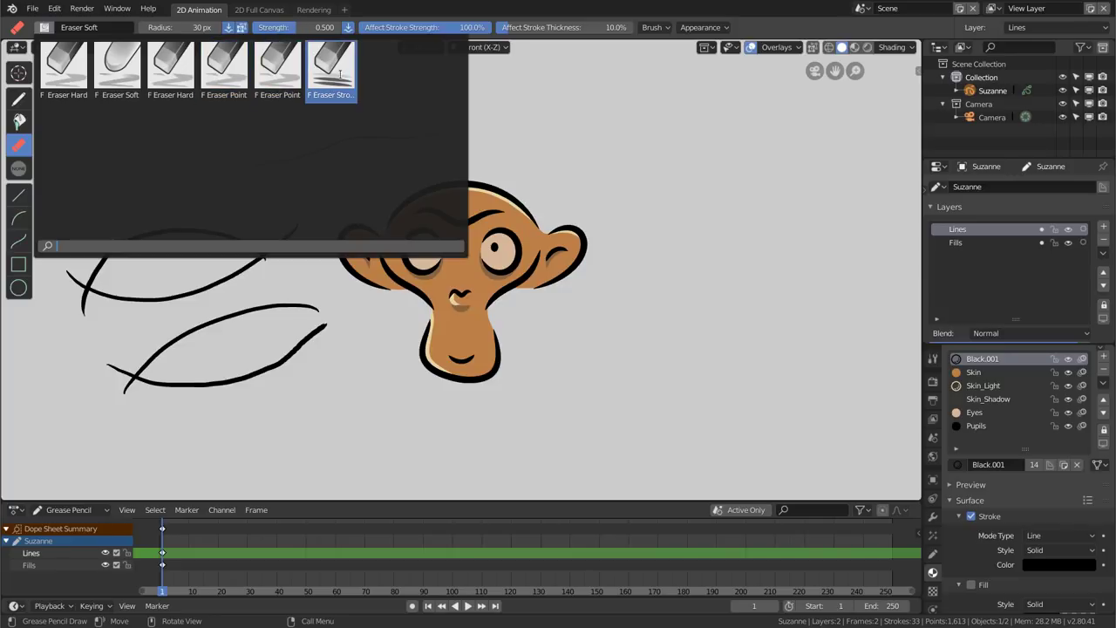
click(274, 74)
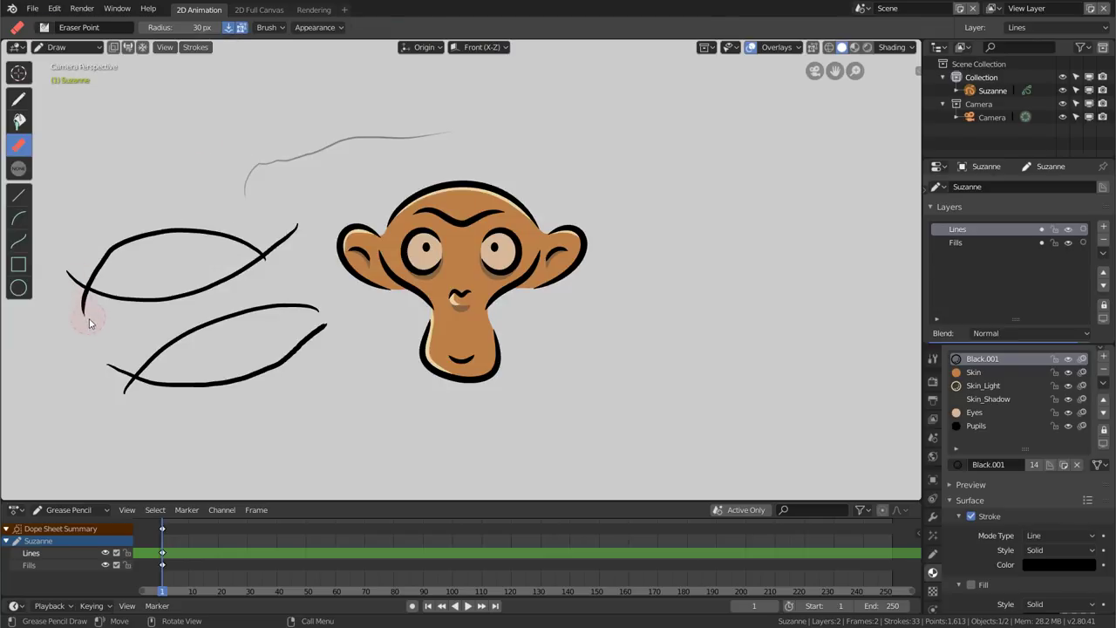
mouse_move(85, 319)
mouse_down()
mouse_move(75, 294)
mouse_move(70, 304)
mouse_up()
key(Tab)
drag(330, 201, 267, 281)
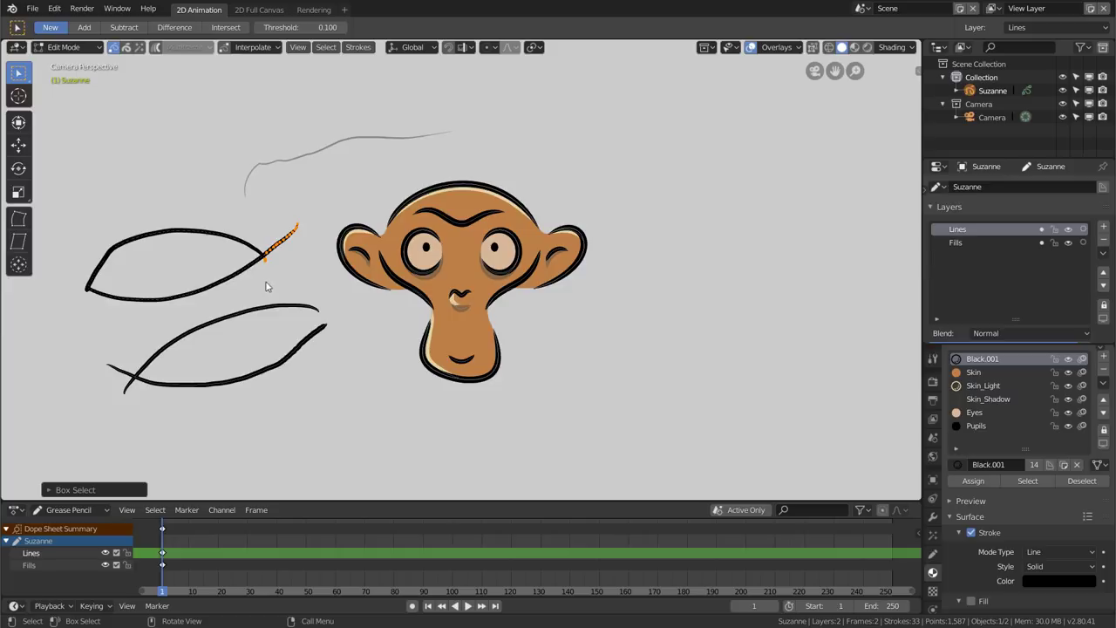
key(x)
click(381, 145)
key(Tab)
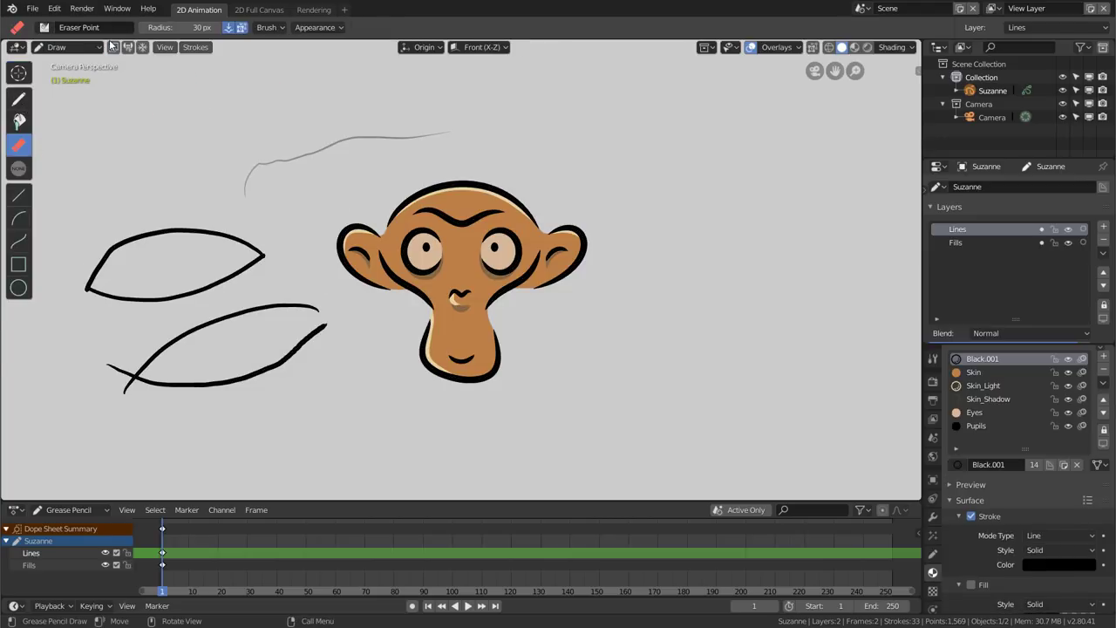
Erase the thin grey curve above the drawings with Eraser Stroke
click(45, 27)
click(339, 71)
drag(355, 118, 361, 132)
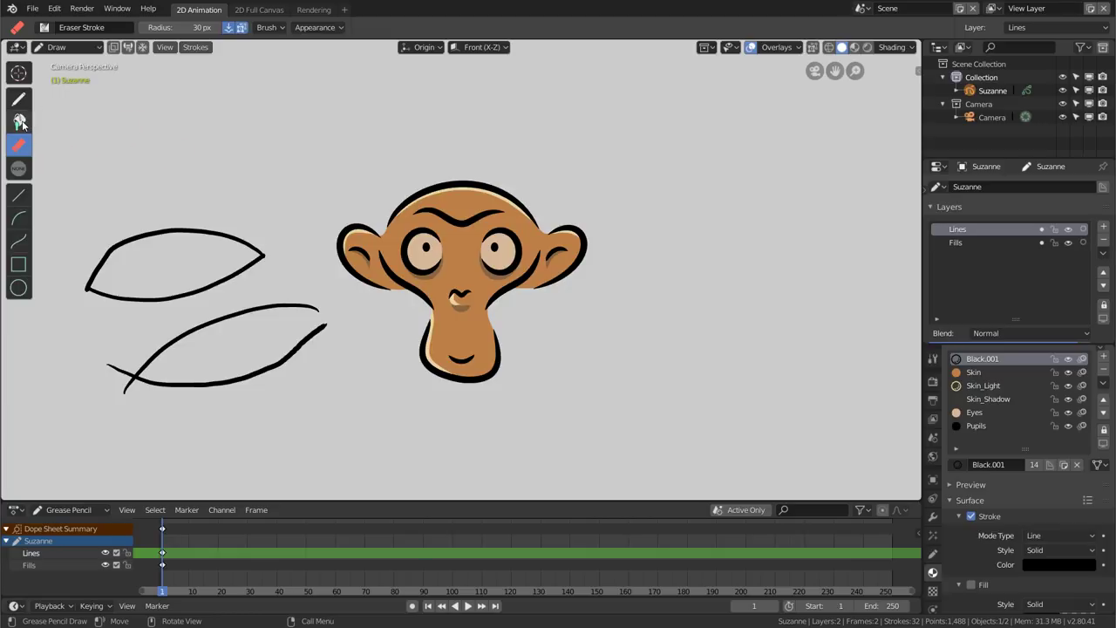
Cut the crossing tail off the lower leaf with the Cutter, undoing the mistaken cuts
click(21, 172)
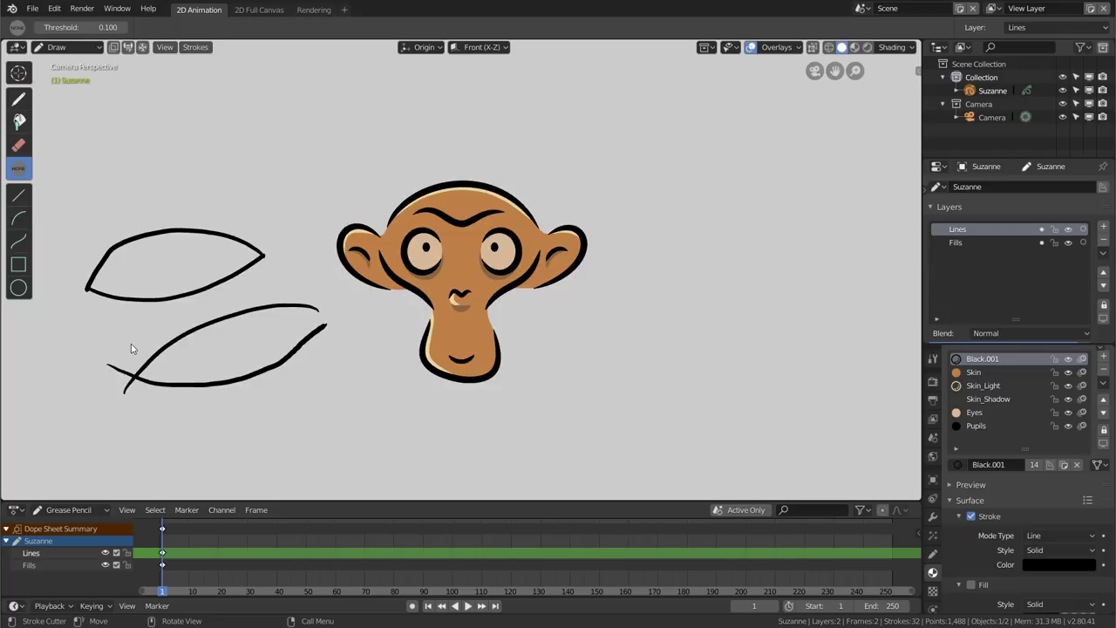
mouse_move(131, 344)
mouse_down()
mouse_move(111, 389)
mouse_move(135, 388)
mouse_move(122, 394)
mouse_up()
drag(325, 297, 366, 341)
key(ctrl+z)
ctrl+alt+drag(335, 312, 326, 326)
key(ctrl+z)
Try cutting into Suzanne's upper skin fill, then undo it
key(ctrl+z)
key(ctrl+z)
ctrl+alt+drag(394, 302, 385, 316)
key(ctrl+z)
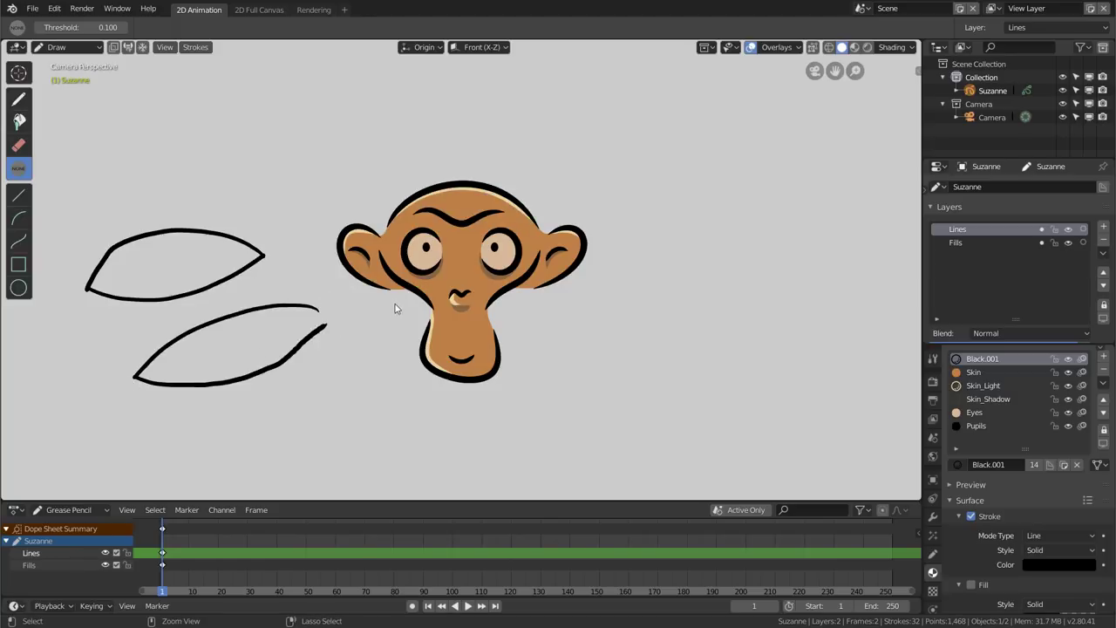
mouse_move(439, 175)
ctrl+alt+mouse_down()
mouse_move(509, 181)
mouse_move(549, 218)
mouse_move(566, 206)
ctrl+alt+mouse_up()
key(ctrl+z)
key(ctrl+z)
key(ctrl+z)
Draw a straight line above Suzanne with the Line tool, adjusting both endpoints before confirming
click(18, 194)
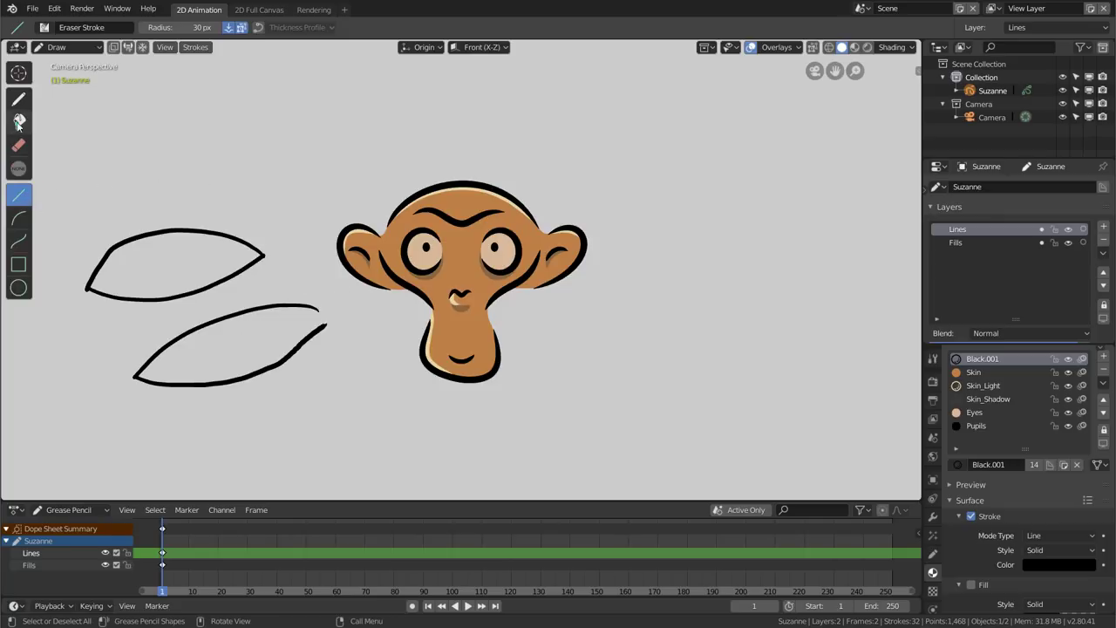
drag(305, 175, 466, 85)
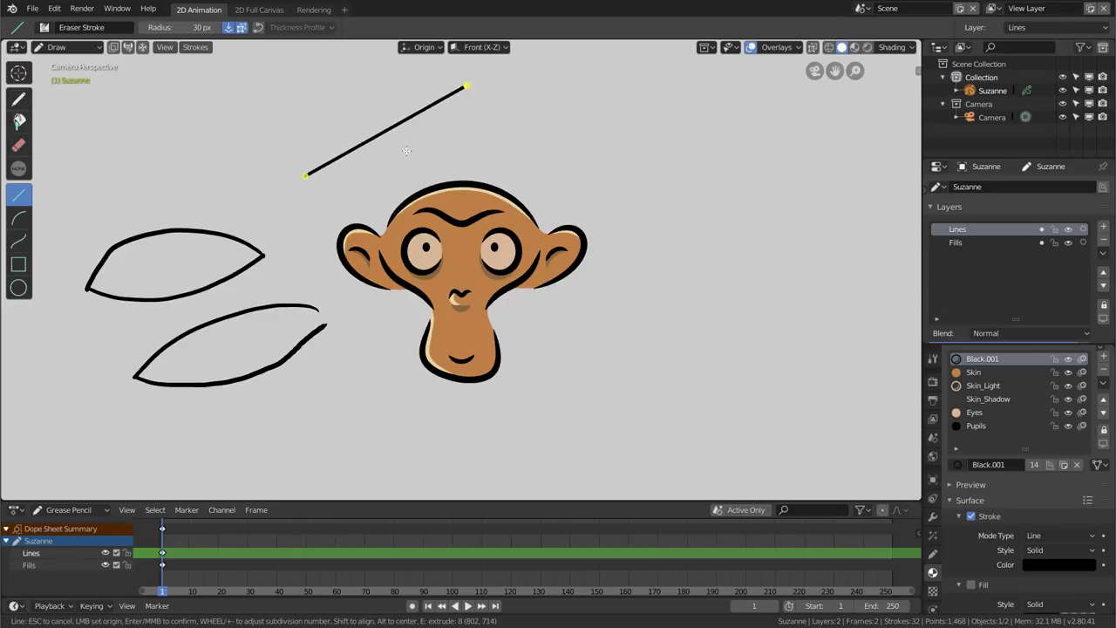
drag(468, 85, 421, 104)
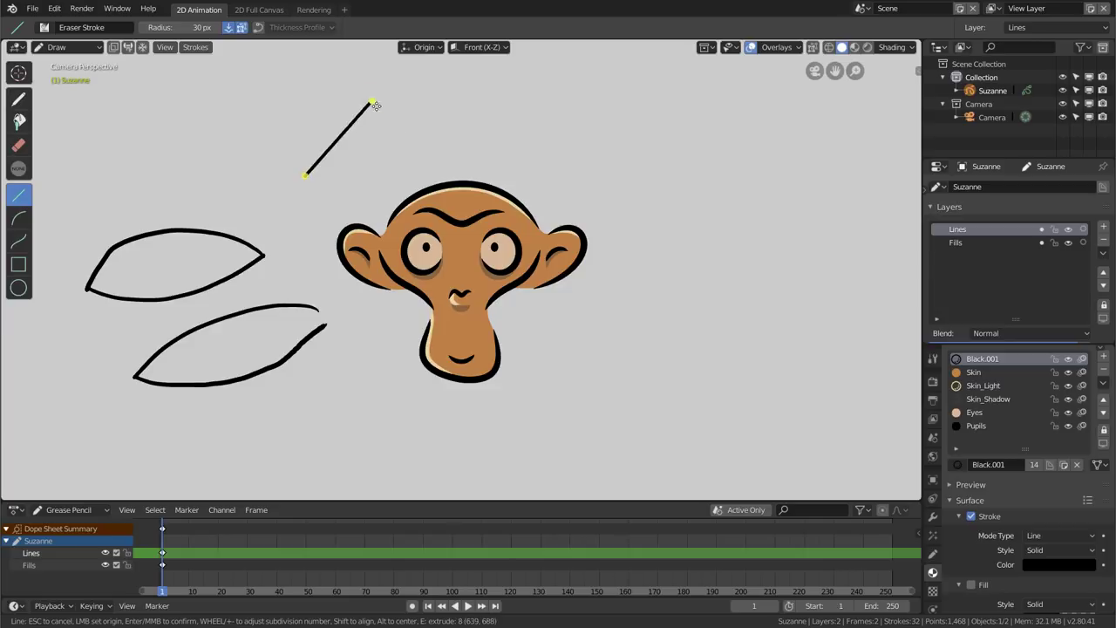
drag(306, 175, 340, 120)
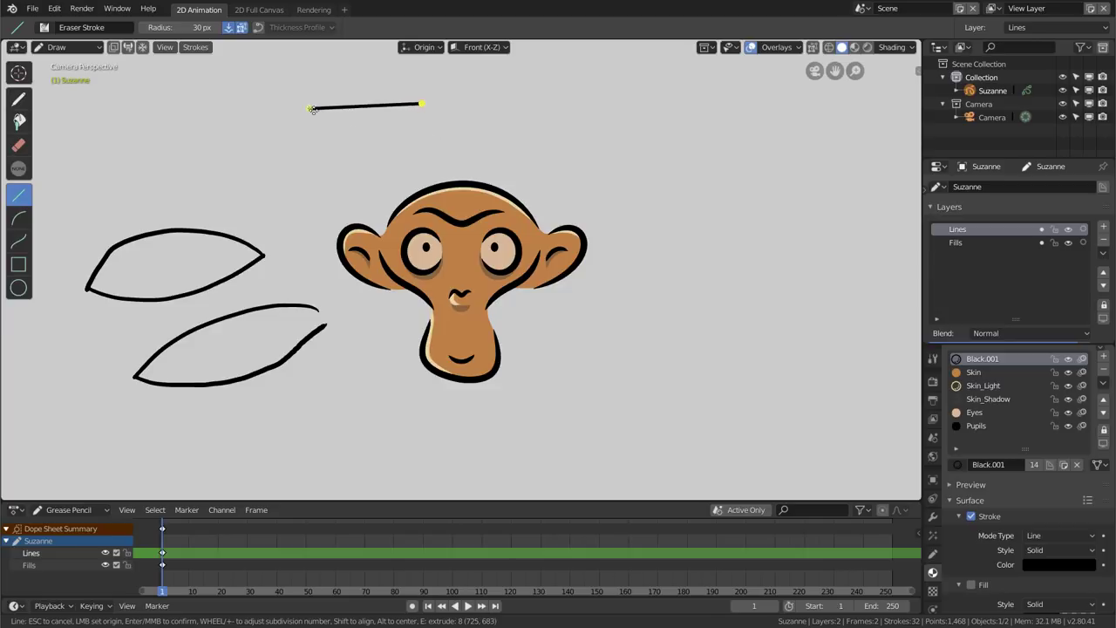
key(Return)
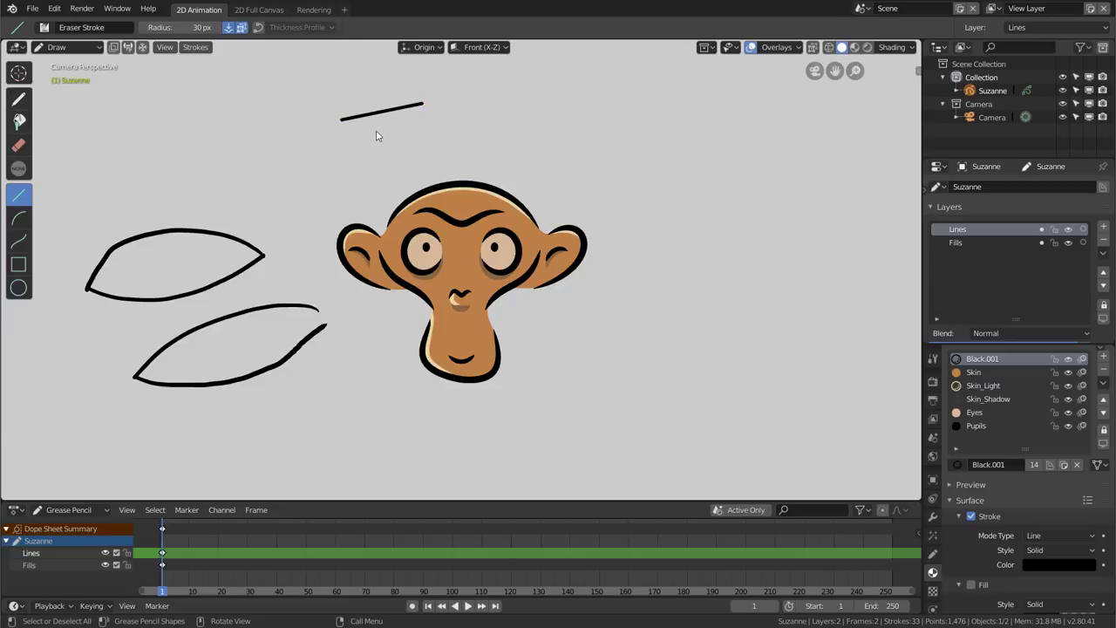
Add two more lines above the head, joining the third line's start to the second's end
drag(404, 123, 556, 148)
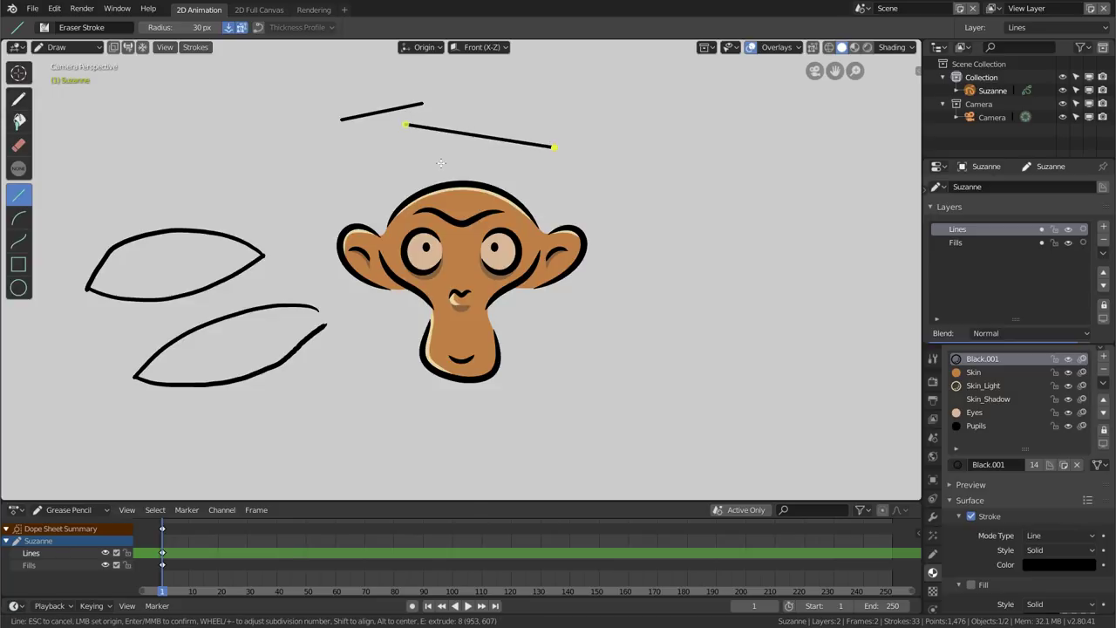
key(Return)
mouse_move(507, 113)
mouse_down()
mouse_move(668, 82)
mouse_move(512, 126)
mouse_up()
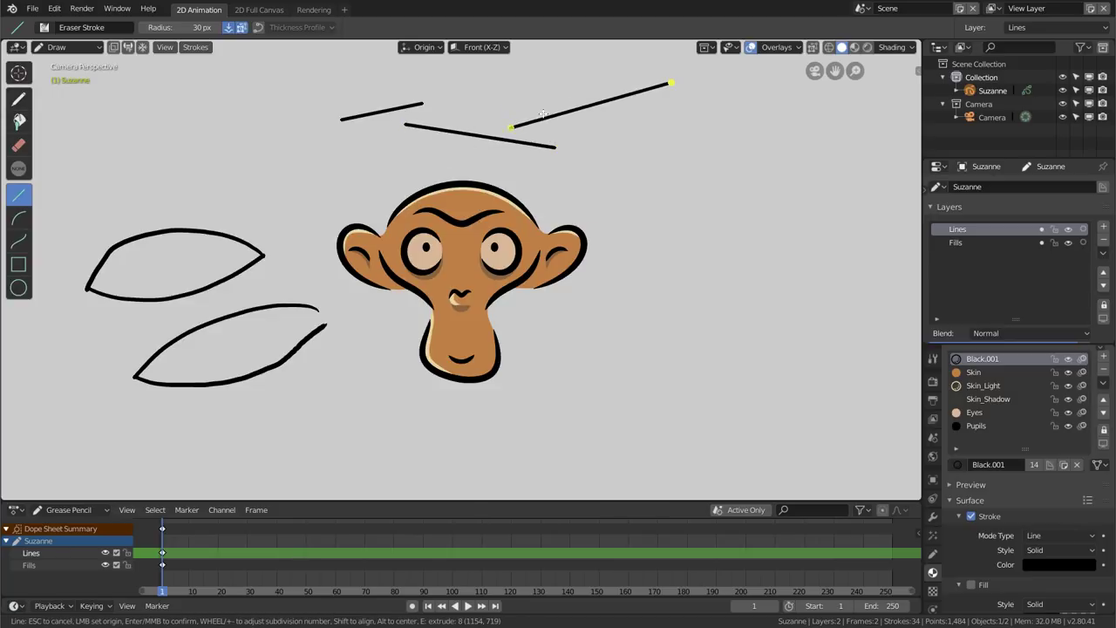
drag(668, 82, 626, 112)
drag(511, 124, 552, 148)
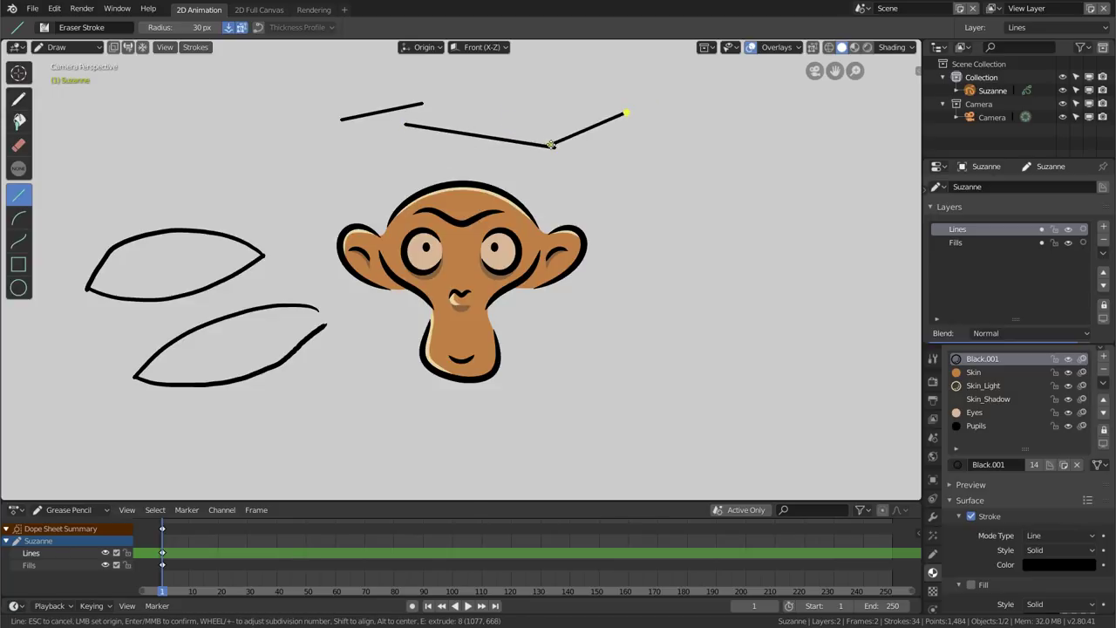
key(Return)
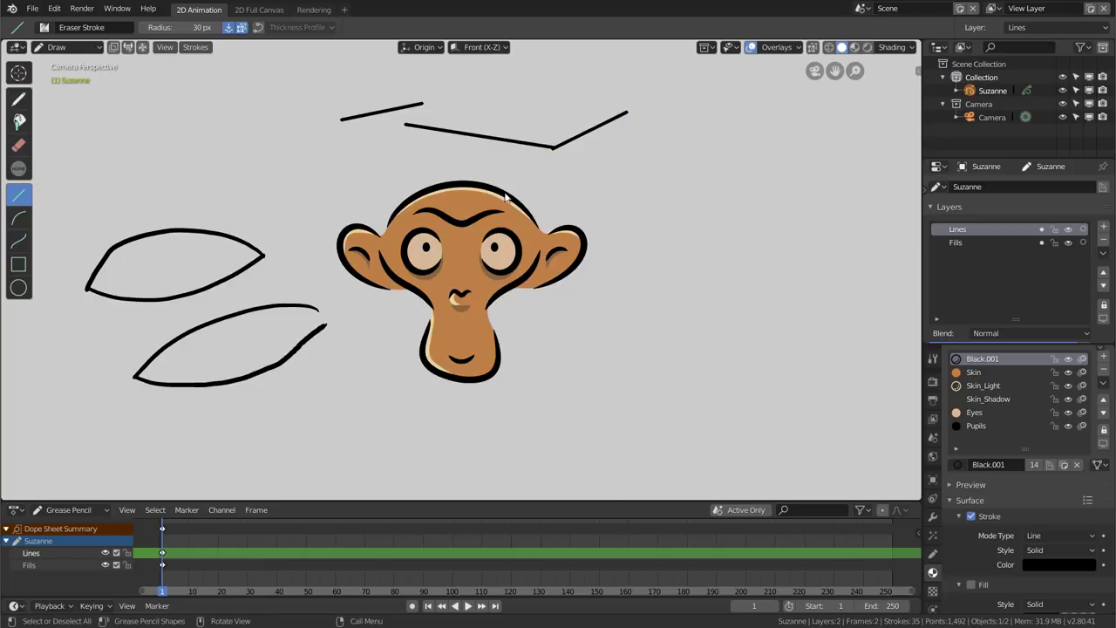
Draw an arc stroke right of Suzanne, reshaping its ends and control point into a peaked curve
click(18, 218)
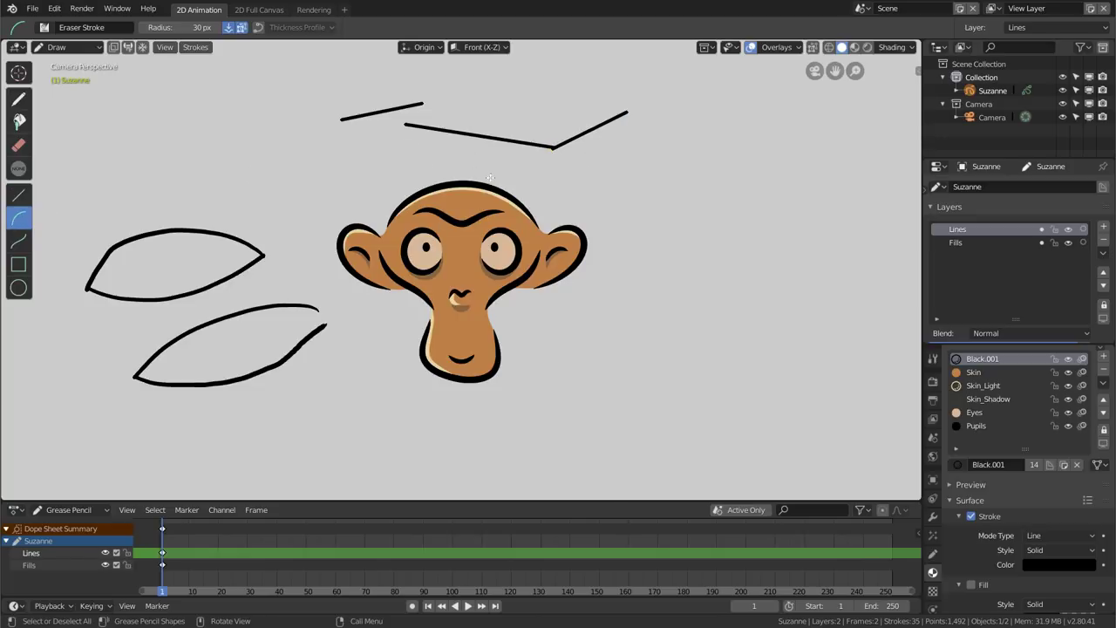
drag(548, 191, 640, 216)
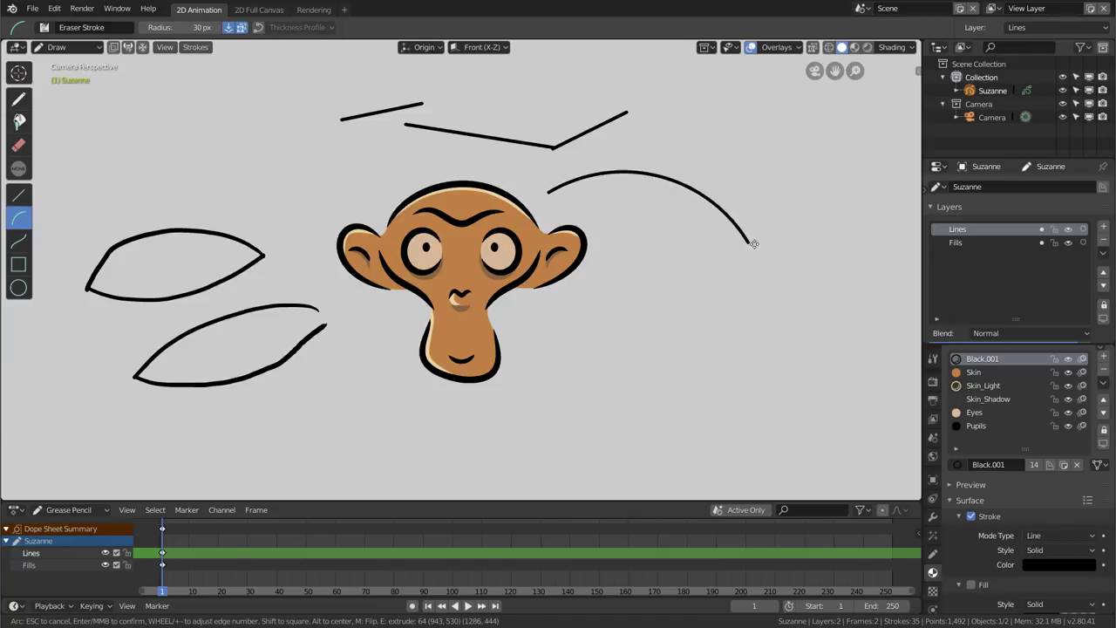
drag(640, 216, 734, 244)
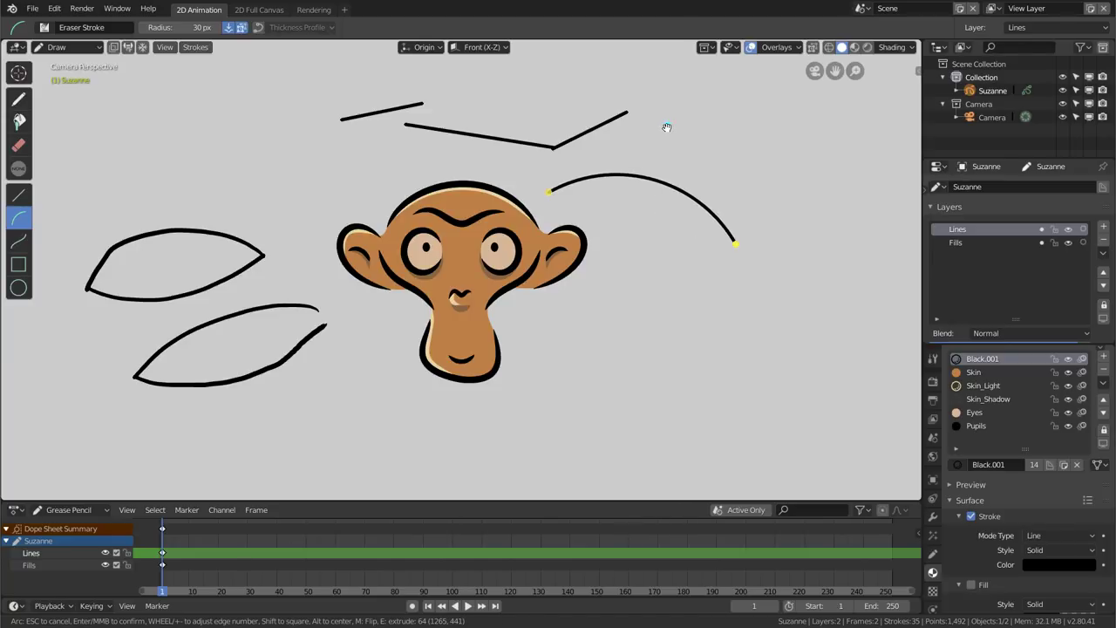
mouse_move(666, 124)
mouse_down()
mouse_move(775, 155)
mouse_move(771, 135)
mouse_up()
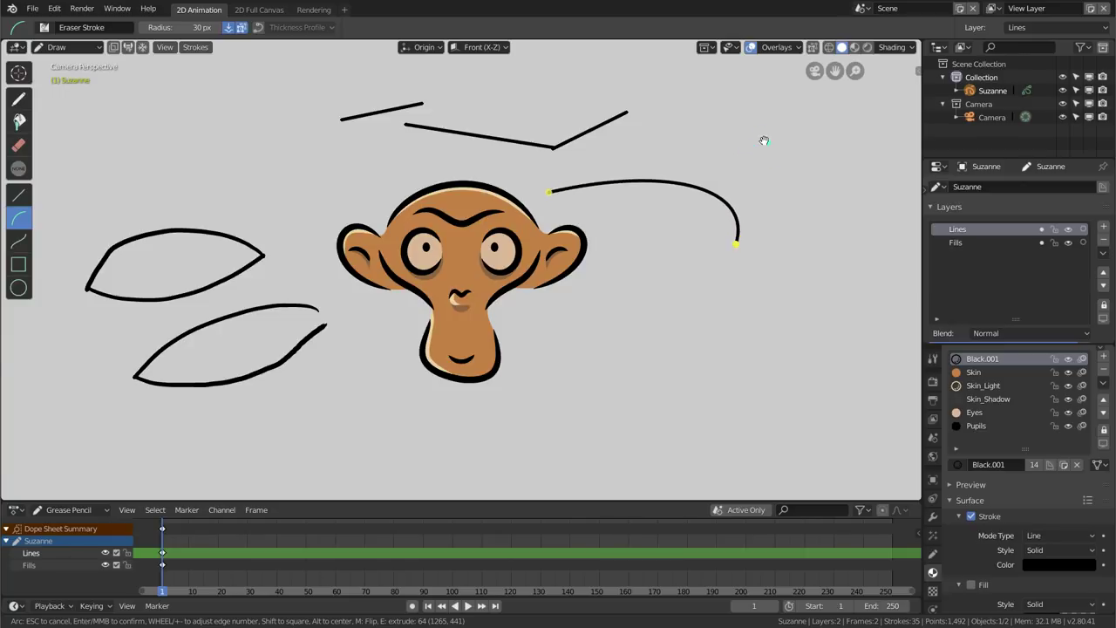
drag(549, 193, 590, 168)
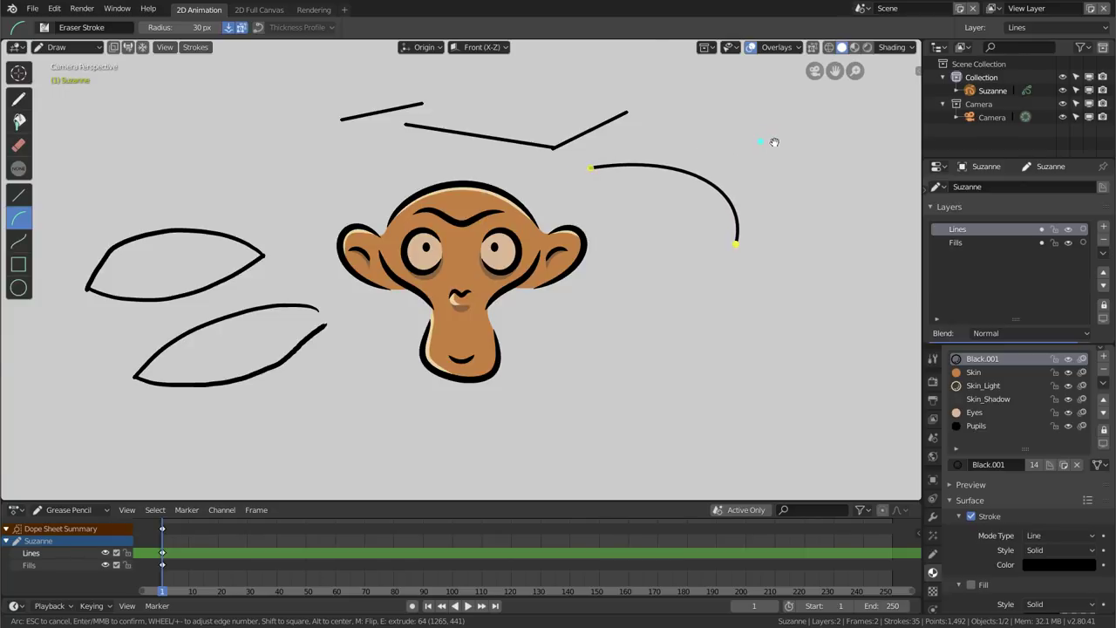
mouse_move(759, 140)
mouse_down()
mouse_move(594, 75)
mouse_move(785, 187)
mouse_move(761, 110)
mouse_move(779, 121)
mouse_up()
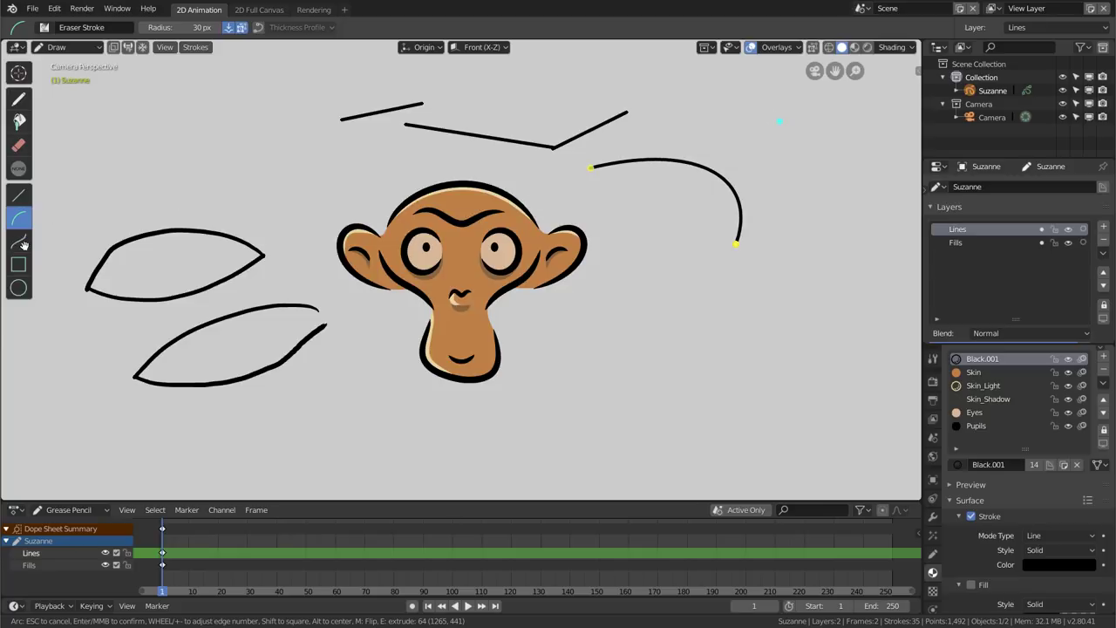
key(Return)
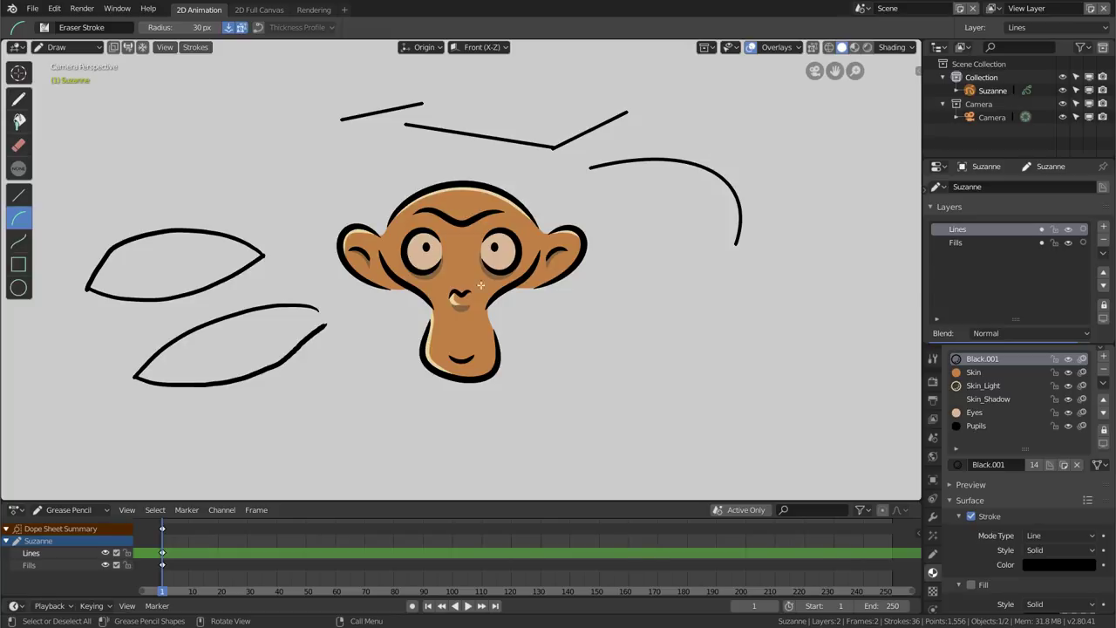
Draw a curve above the upper leaf and bend its handles into a wavy stroke
click(25, 247)
drag(112, 203, 324, 145)
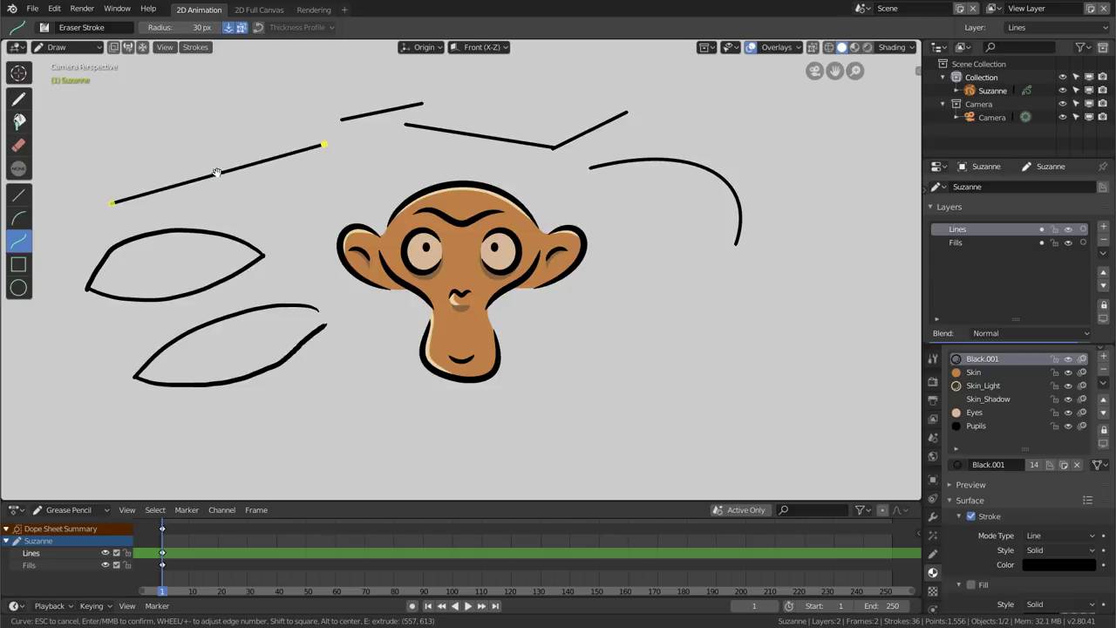
drag(218, 174, 256, 107)
mouse_move(212, 177)
mouse_down()
mouse_move(177, 288)
mouse_move(233, 237)
mouse_up()
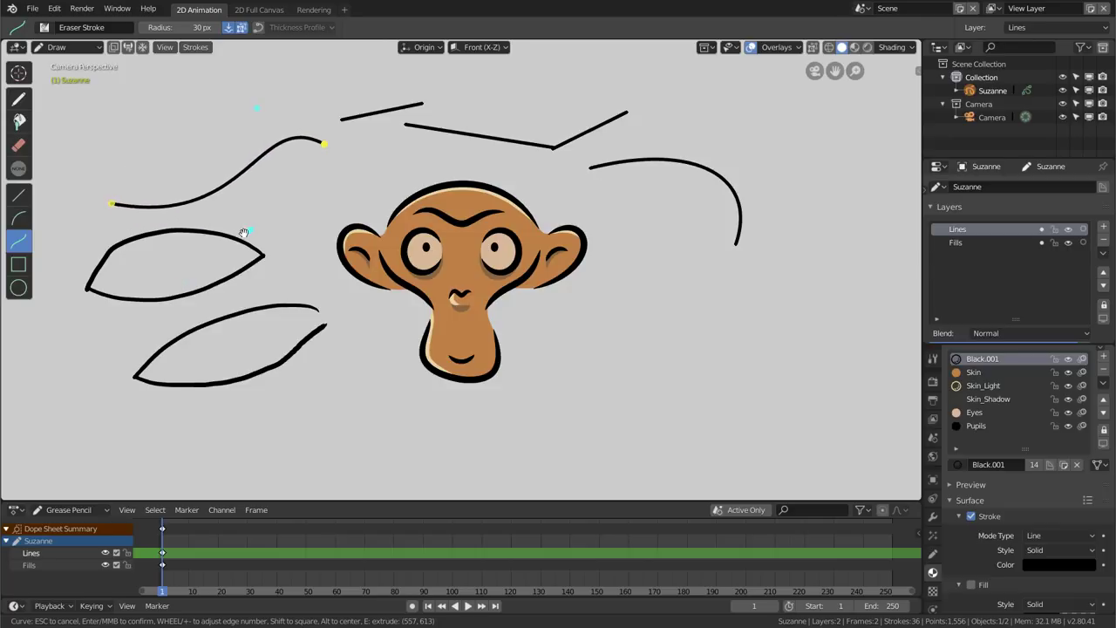
drag(256, 107, 219, 120)
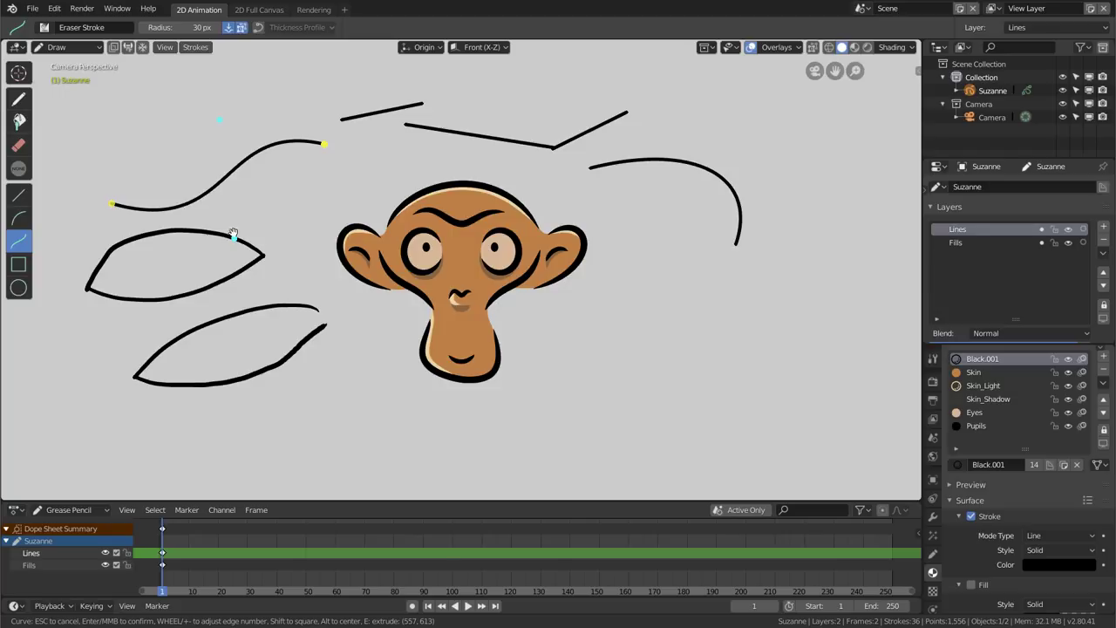
drag(234, 237, 199, 251)
drag(220, 119, 233, 102)
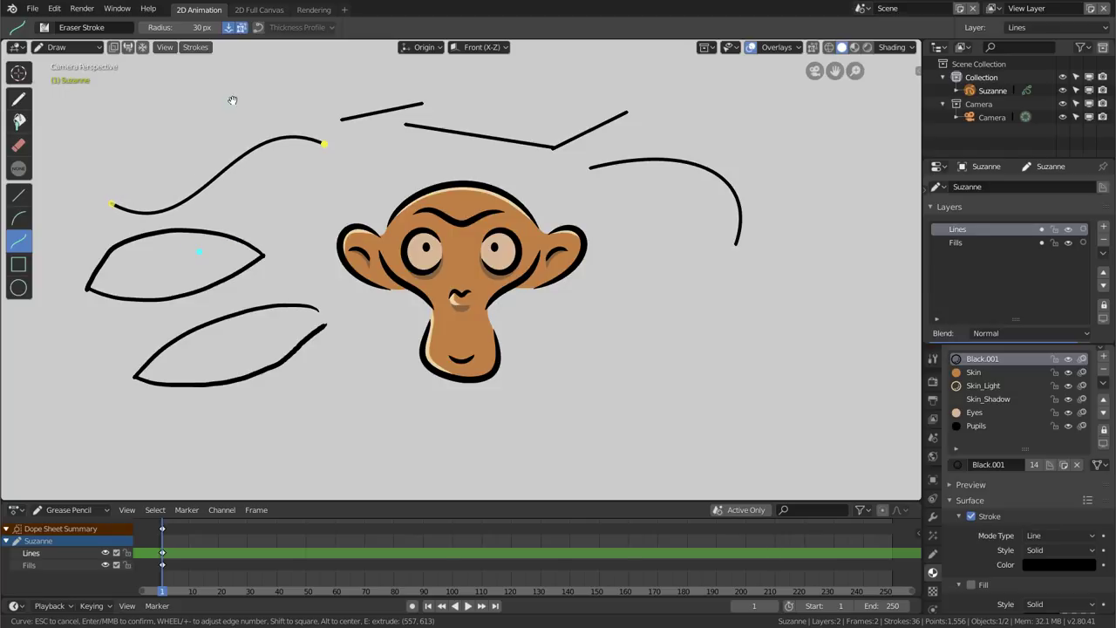
mouse_move(198, 251)
mouse_down()
mouse_move(154, 105)
mouse_move(129, 107)
mouse_up()
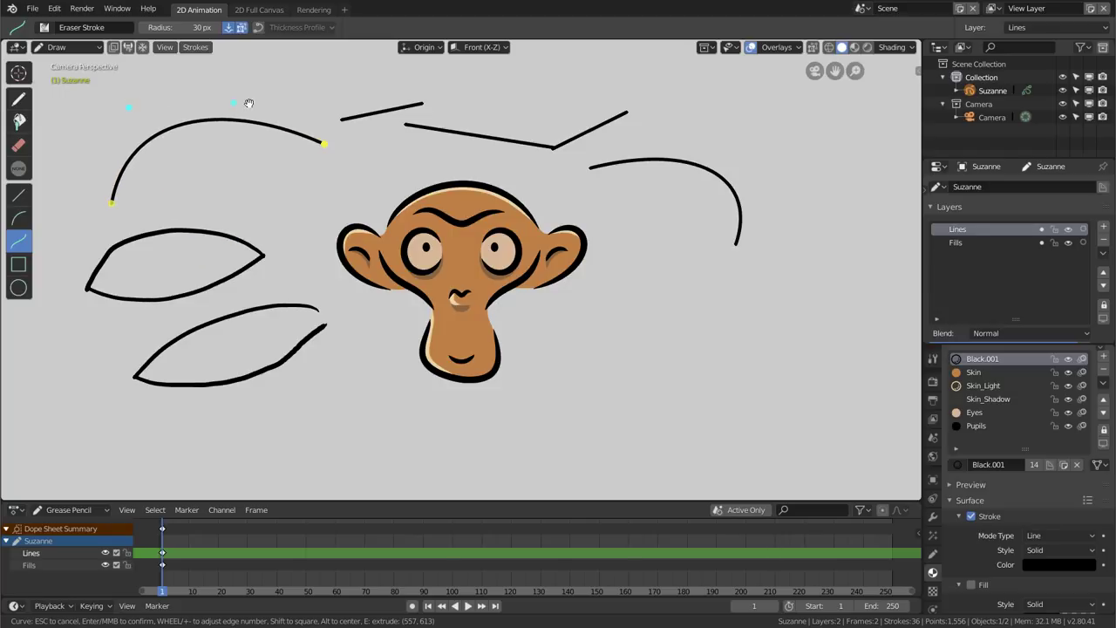
drag(233, 103, 267, 241)
key(Return)
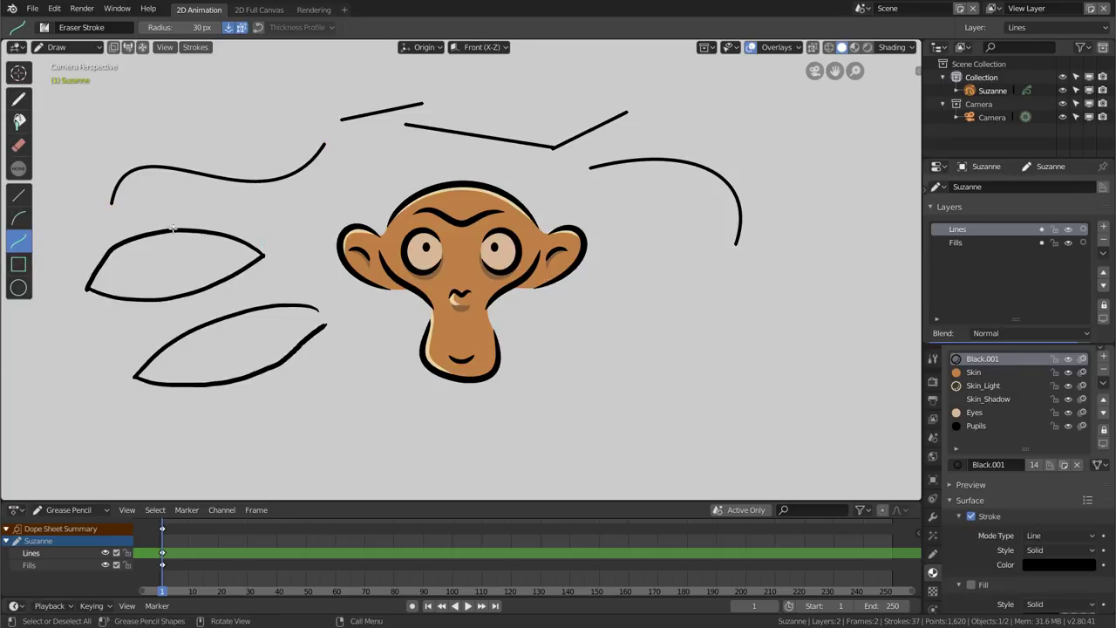
Try two more curves at the lower left and bottom, cancelling both
drag(47, 346, 200, 304)
drag(124, 324, 77, 287)
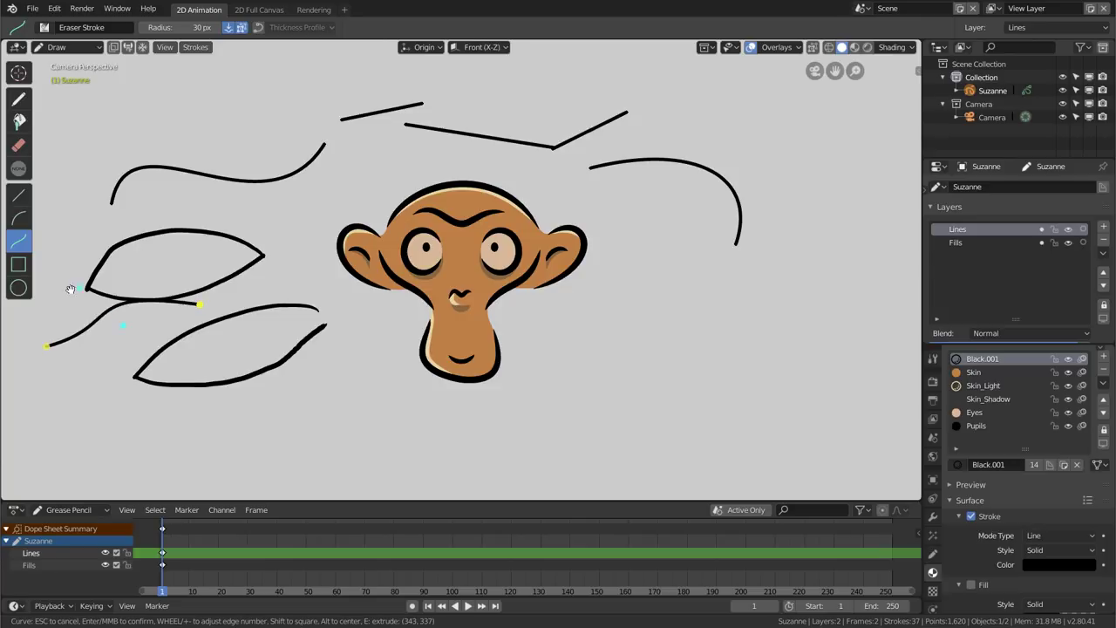
key(Escape)
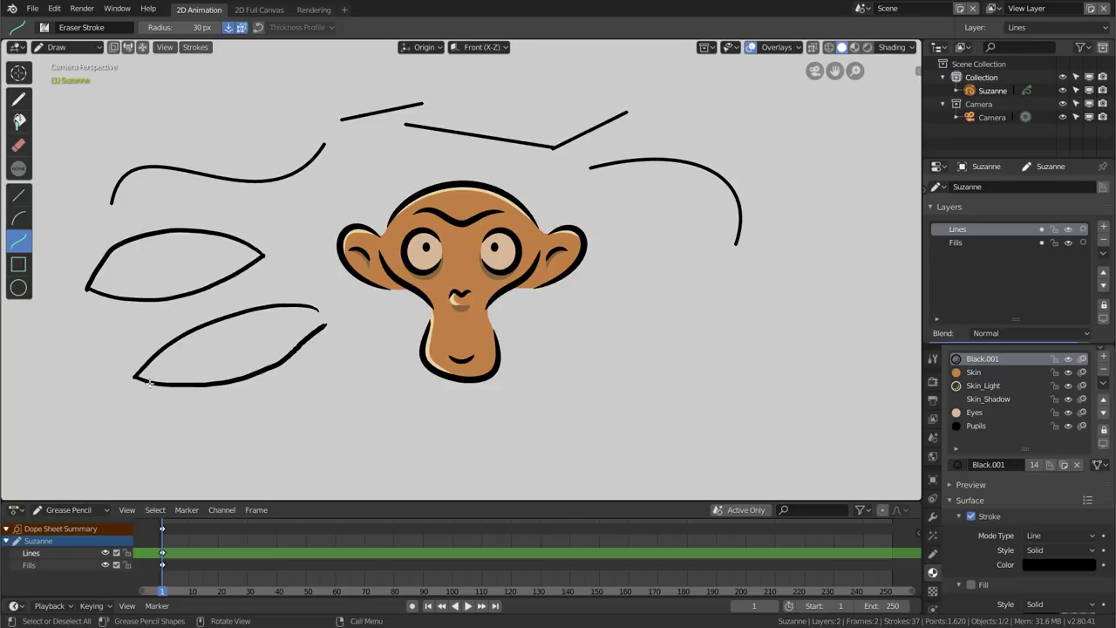
drag(88, 435, 351, 403)
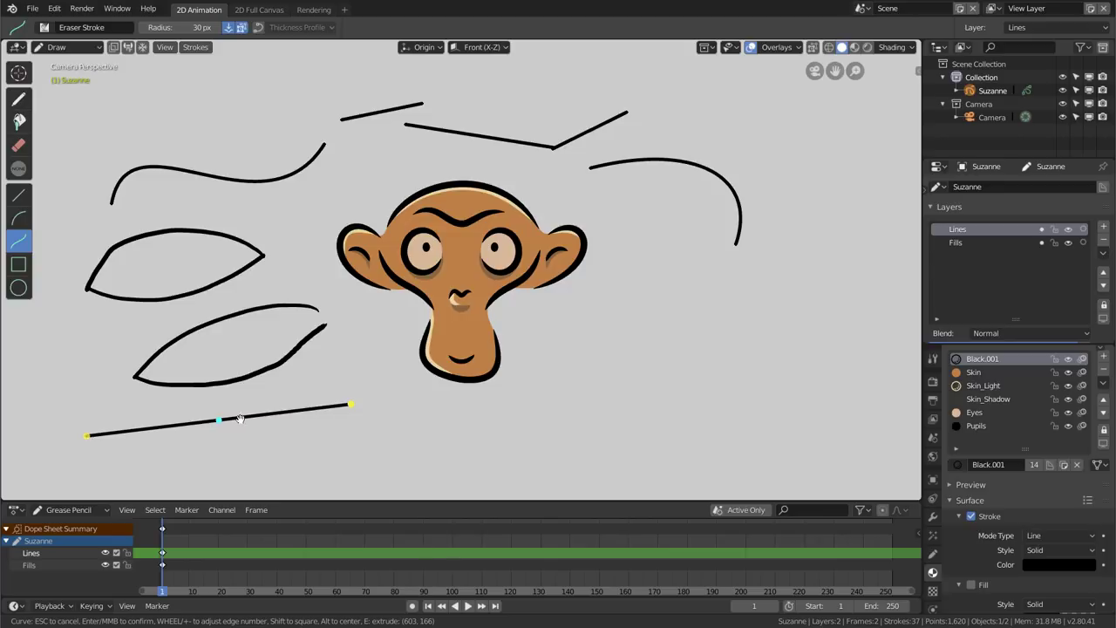
mouse_move(218, 419)
mouse_down()
mouse_move(235, 357)
mouse_move(184, 474)
mouse_up()
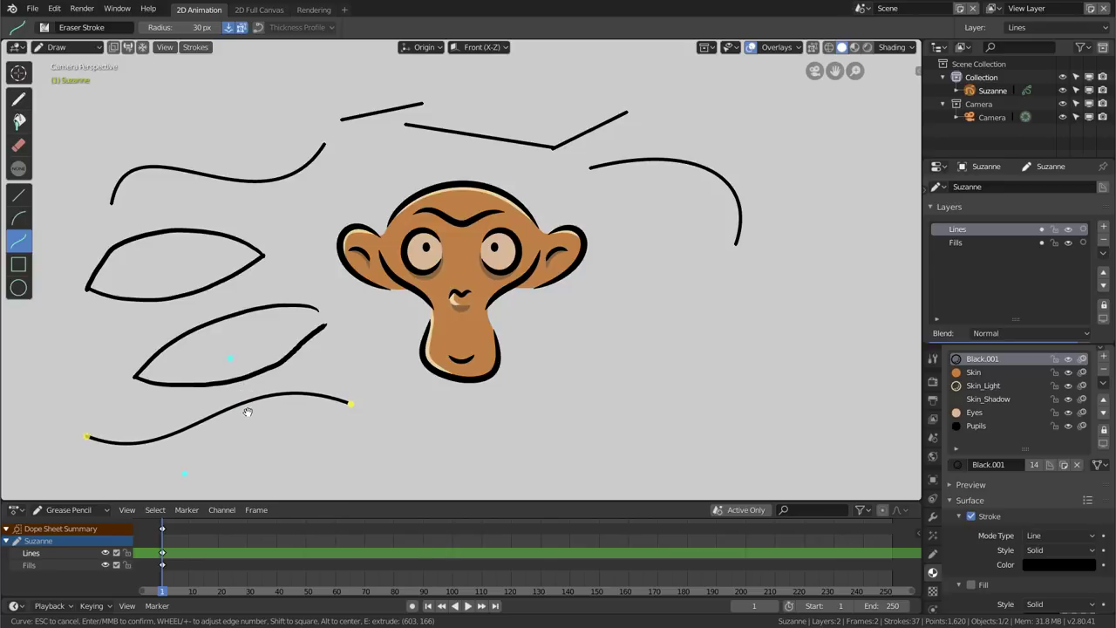
key(Escape)
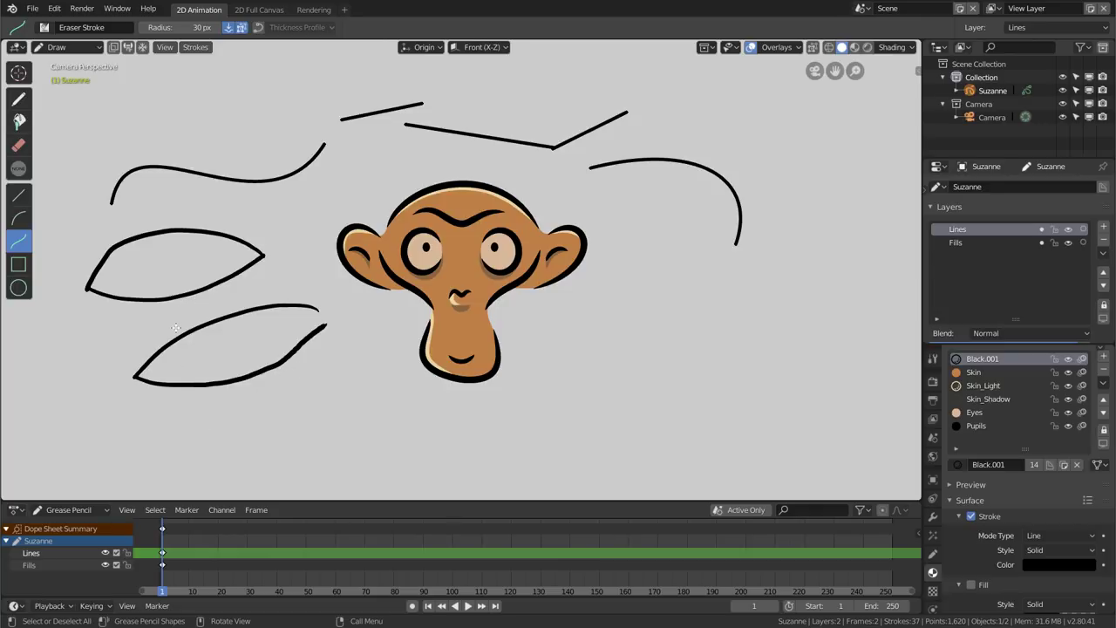
Draw a rectangle to the right of Suzanne's face, adjusting its top-left corner
click(26, 270)
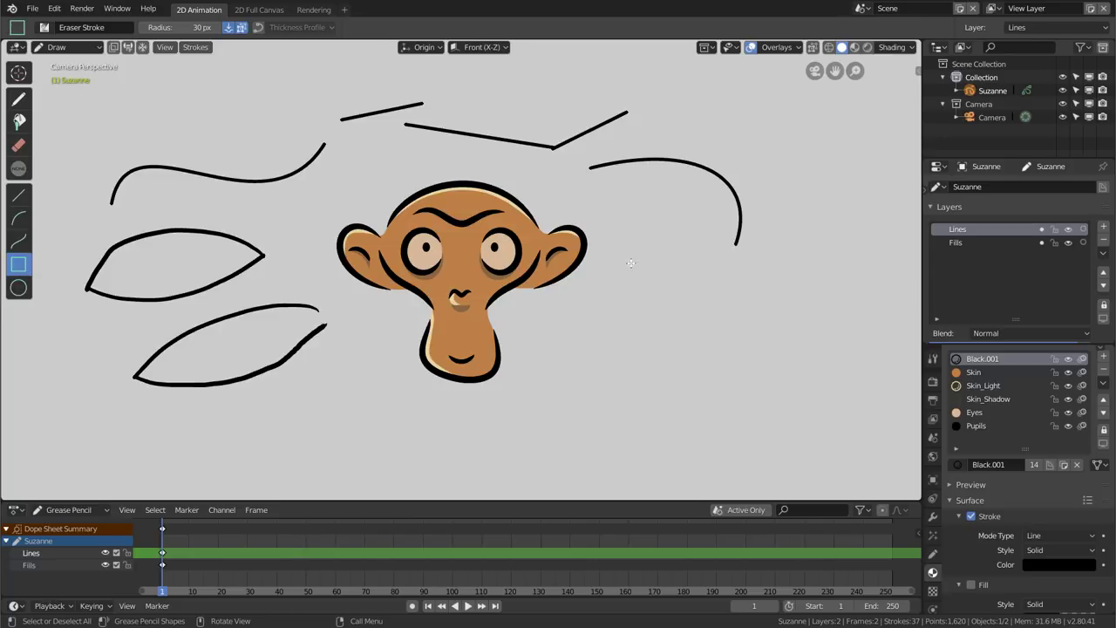
mouse_move(630, 262)
mouse_down()
mouse_move(747, 349)
mouse_move(744, 371)
mouse_move(776, 373)
mouse_up()
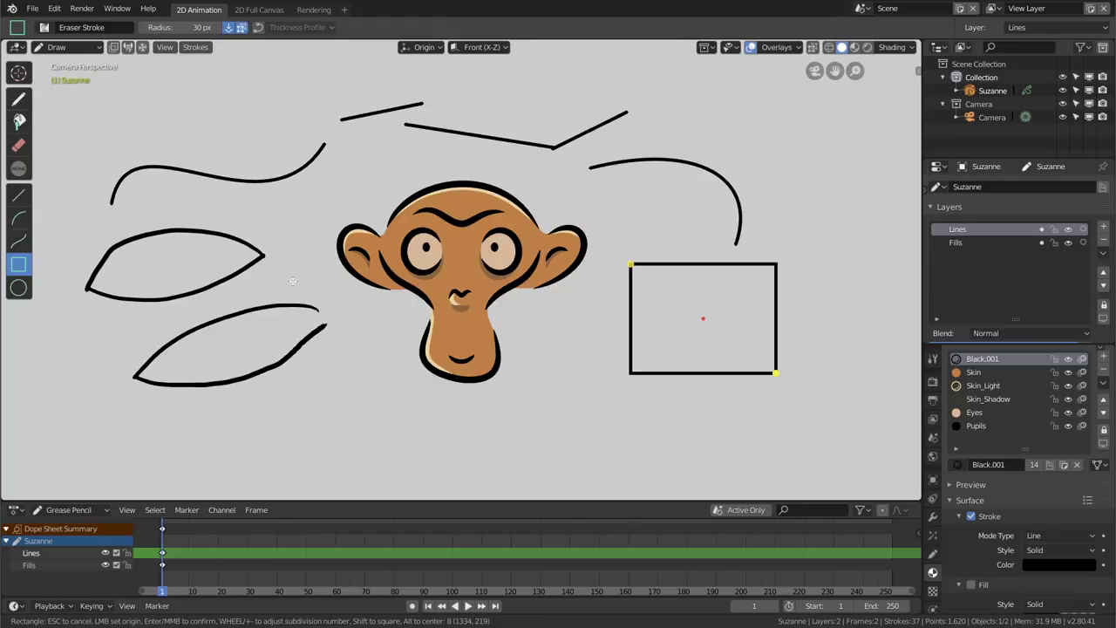
mouse_move(630, 264)
mouse_down()
mouse_move(654, 248)
mouse_move(638, 283)
mouse_up()
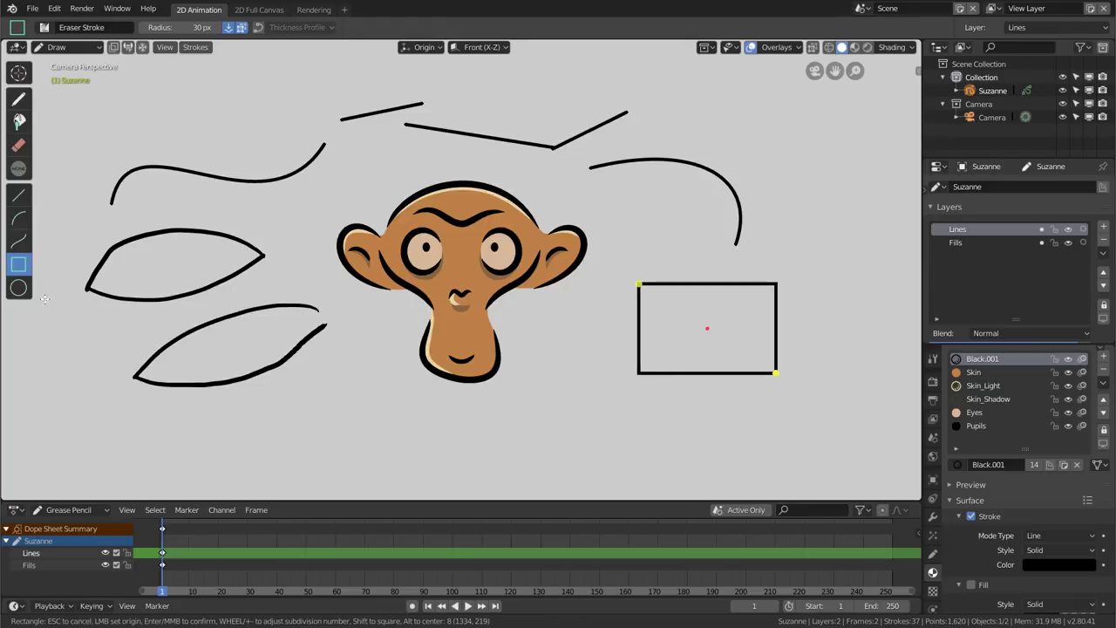
click(19, 287)
Draw a circle overlapping the rectangle's top edge
click(19, 287)
mouse_move(654, 229)
mouse_down()
mouse_move(734, 309)
mouse_move(732, 293)
mouse_up()
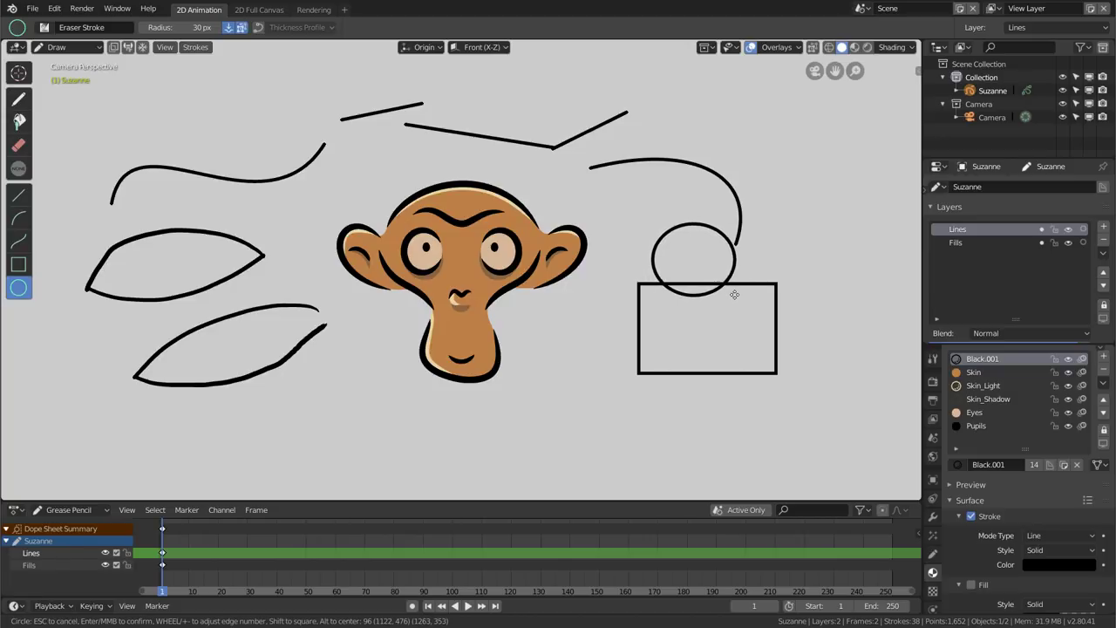
mouse_move(732, 293)
mouse_down()
mouse_move(762, 320)
mouse_move(697, 267)
mouse_move(757, 331)
mouse_move(721, 314)
mouse_move(805, 398)
mouse_move(741, 335)
mouse_move(802, 250)
mouse_move(804, 333)
mouse_move(780, 361)
mouse_move(752, 323)
mouse_move(740, 332)
mouse_move(798, 362)
mouse_move(730, 314)
mouse_move(743, 319)
mouse_move(664, 233)
mouse_move(780, 351)
mouse_move(670, 247)
mouse_move(771, 344)
mouse_move(748, 320)
mouse_up()
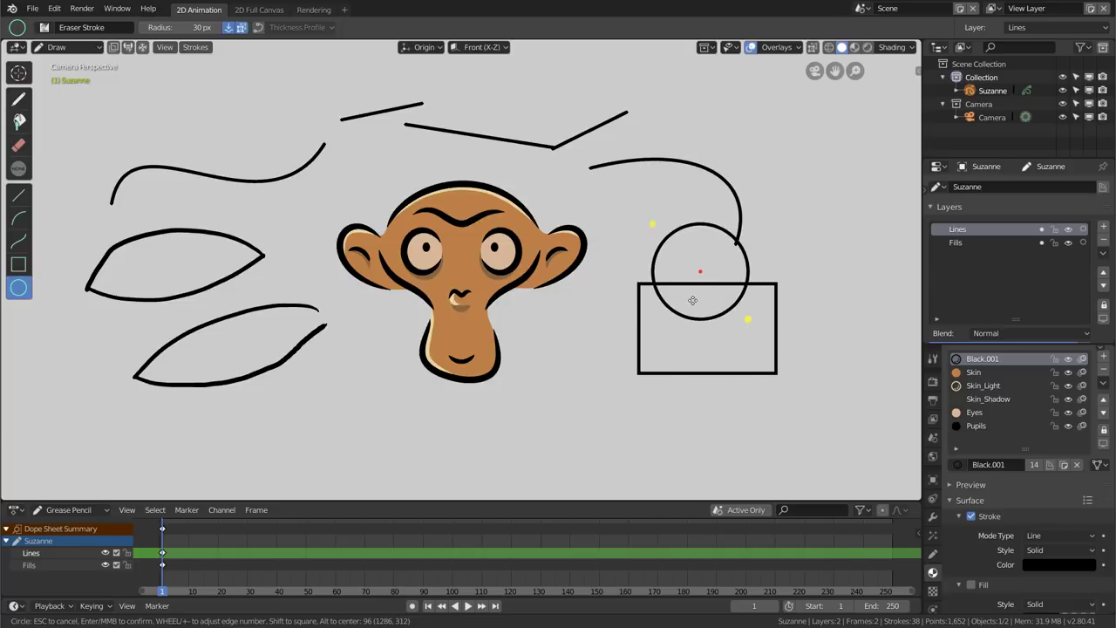
key(Return)
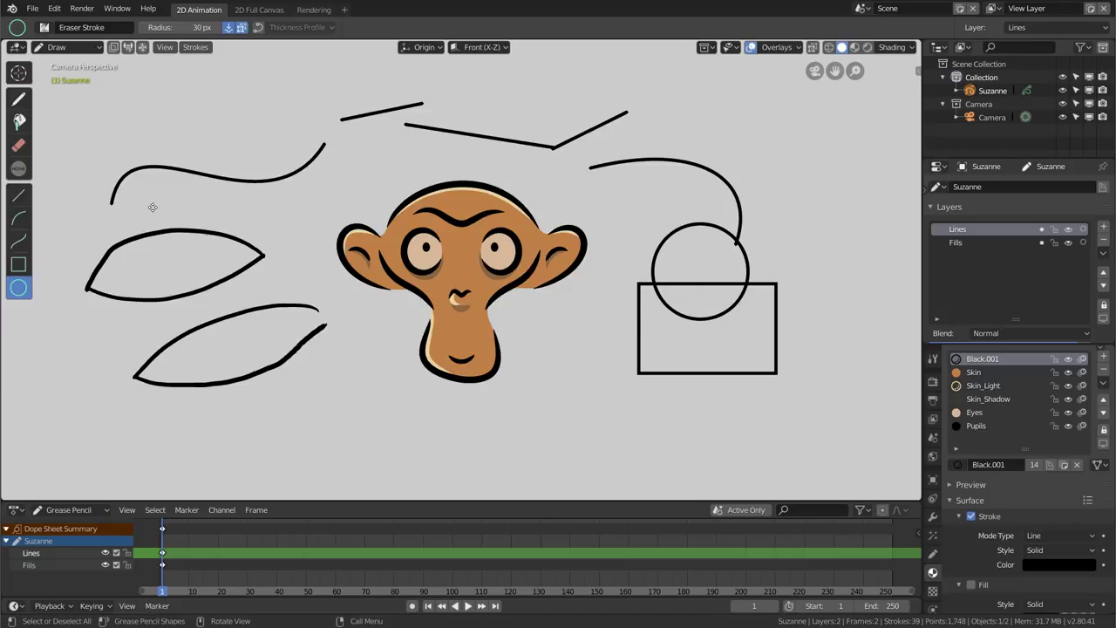
Cut away pieces of the circle, rectangle, and top zigzag strokes with the Stroke Cutter
click(19, 167)
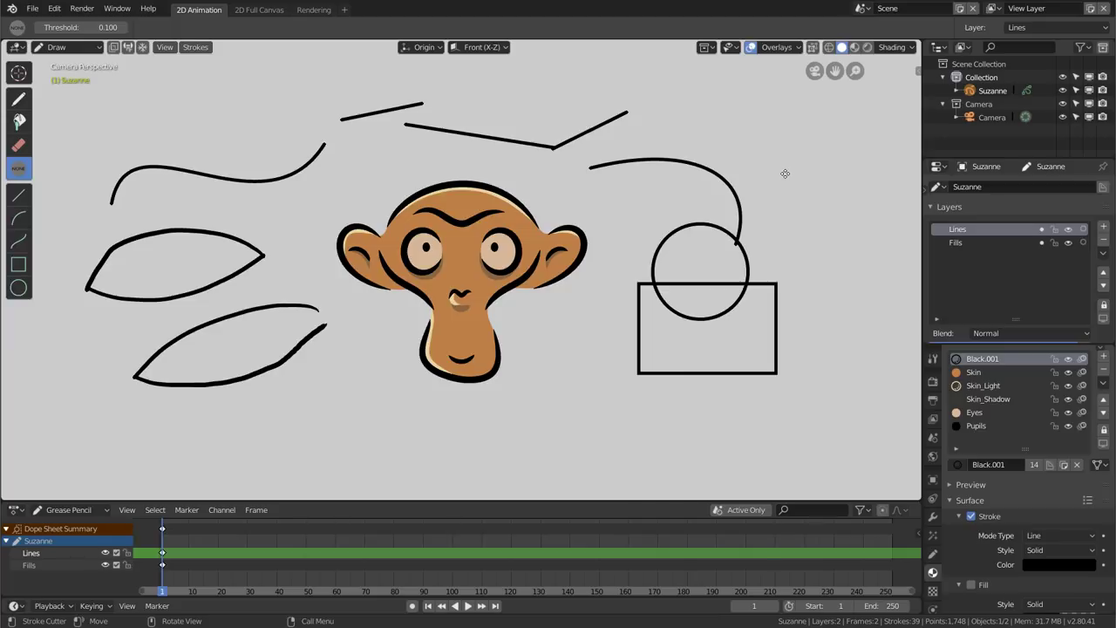
drag(785, 174, 647, 290)
drag(771, 245, 752, 297)
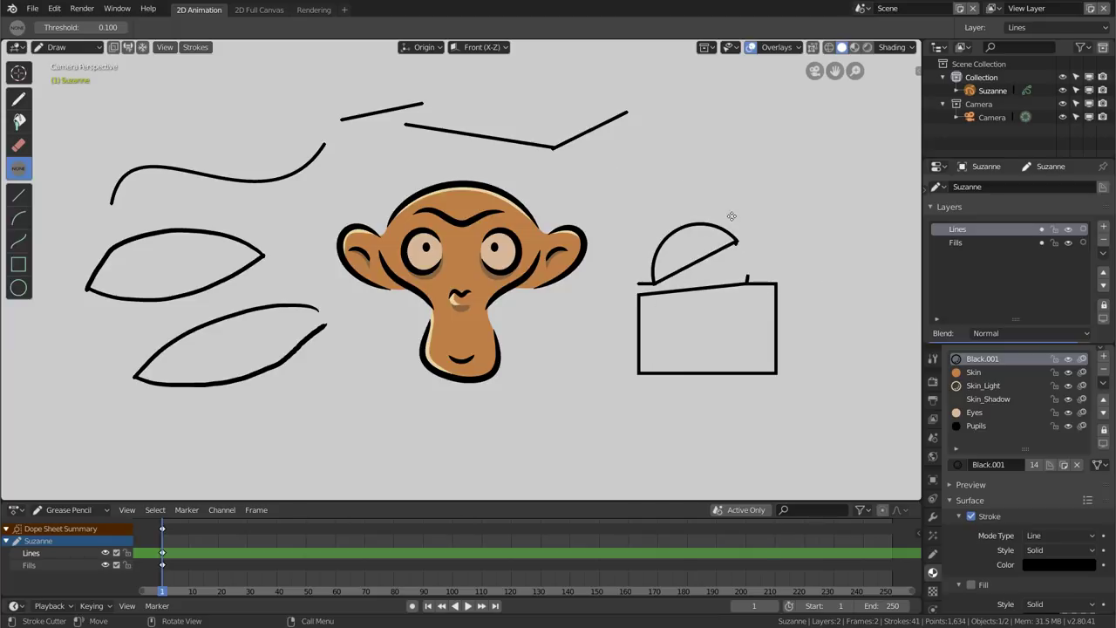
mouse_move(625, 220)
mouse_down()
mouse_move(662, 219)
mouse_move(646, 302)
mouse_up()
drag(811, 231, 824, 270)
mouse_move(724, 265)
mouse_down()
mouse_move(769, 257)
mouse_move(669, 253)
mouse_up()
mouse_move(600, 124)
mouse_down()
mouse_move(551, 134)
mouse_move(470, 112)
mouse_up()
drag(386, 107, 384, 121)
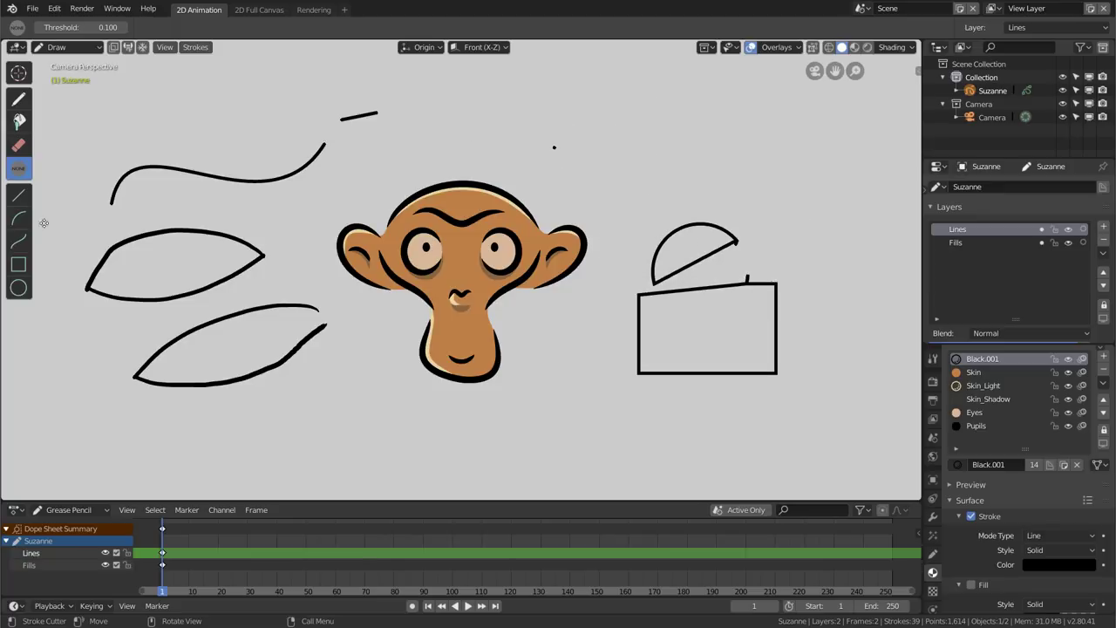
Erase the remaining top stroke, long curve, dome, and rectangle, leaving the two leaves in view
key(e)
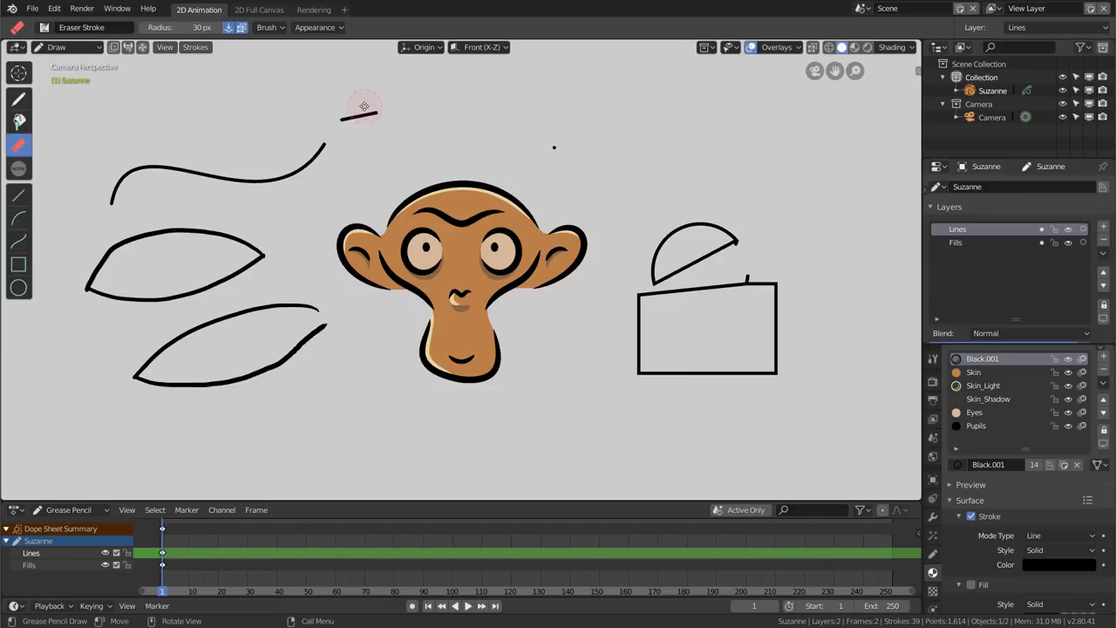
click(363, 106)
click(312, 145)
click(738, 255)
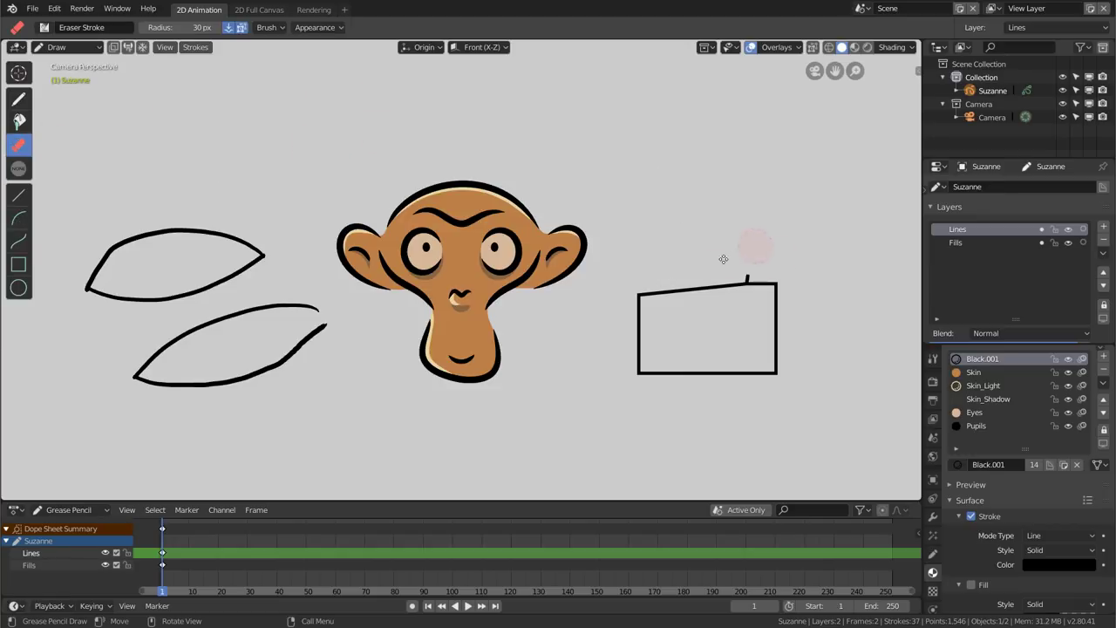
drag(722, 259, 756, 294)
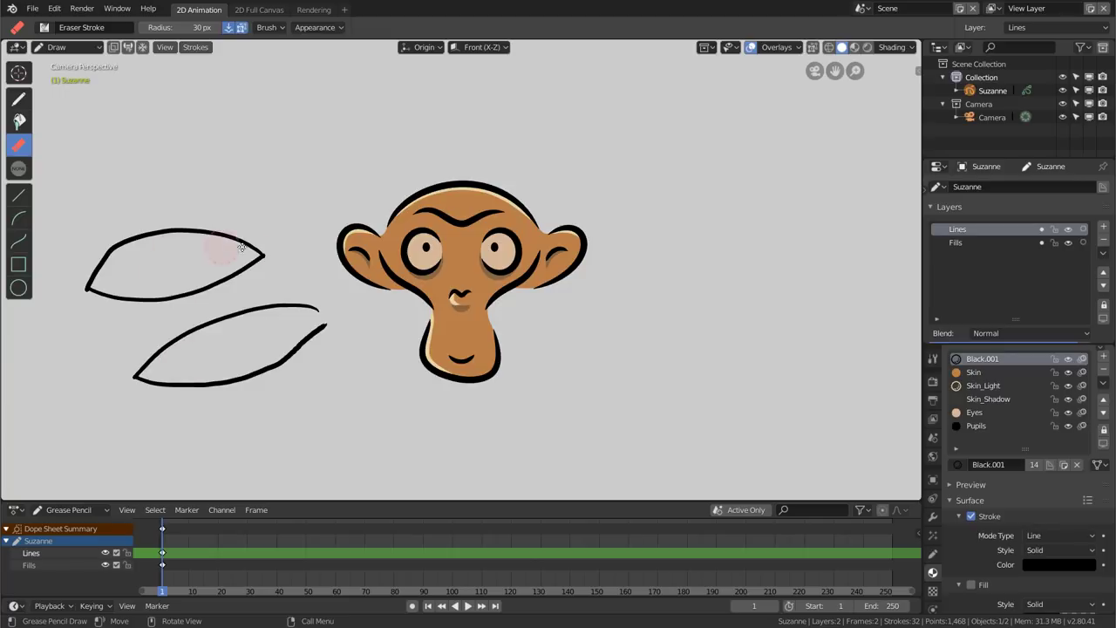
mouse_move(253, 265)
shift+middle_down()
mouse_move(446, 245)
mouse_move(339, 213)
shift+middle_up()
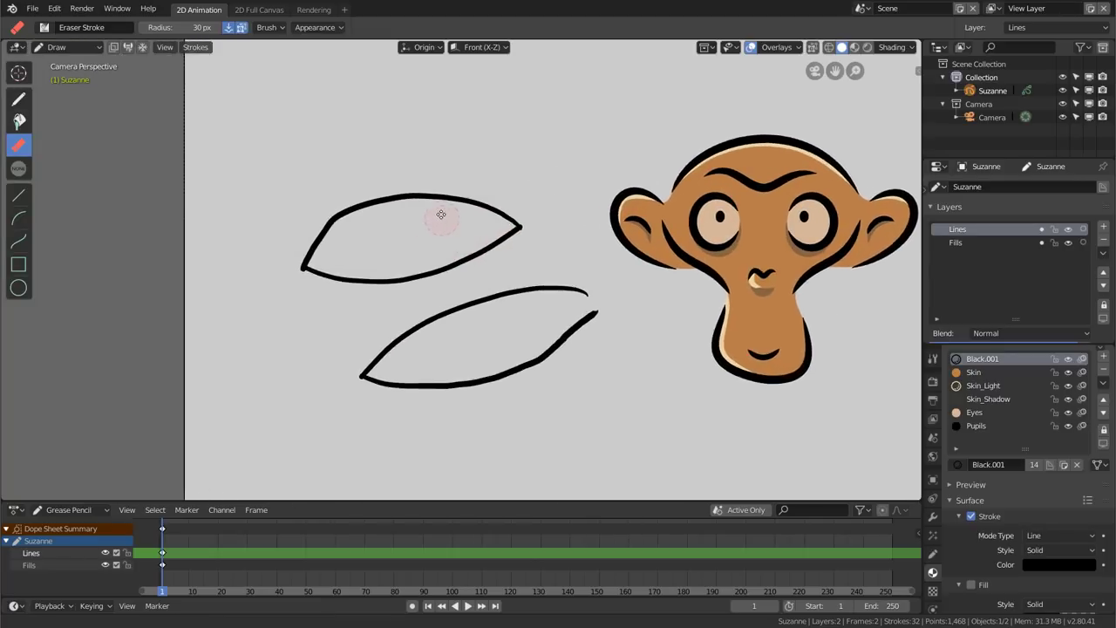
Select the Fill tool with the orange Skin material
click(18, 121)
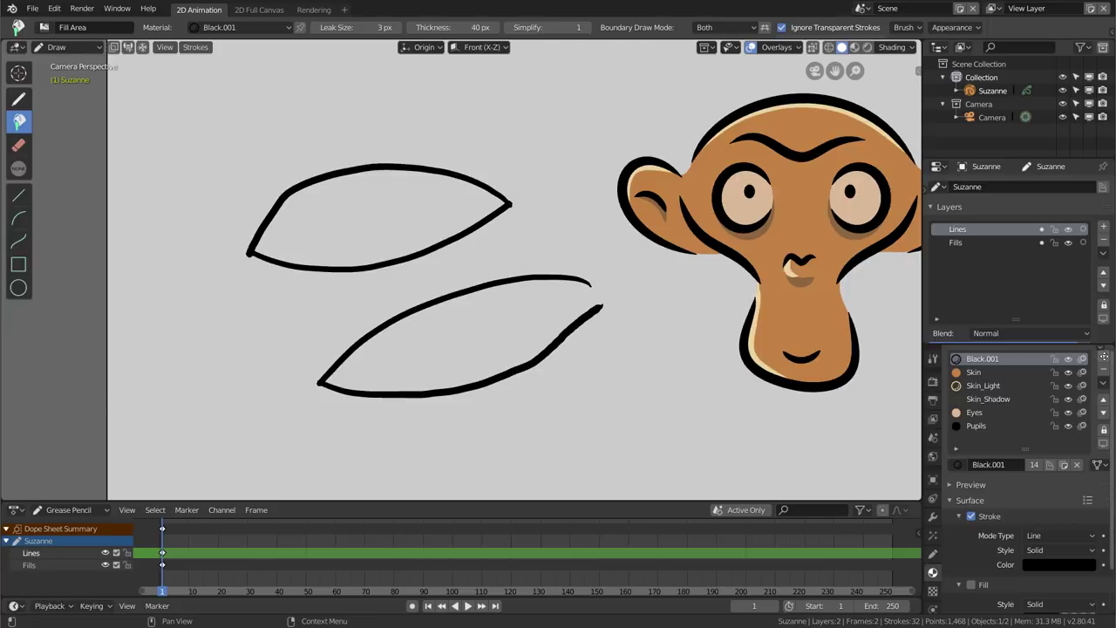
click(971, 373)
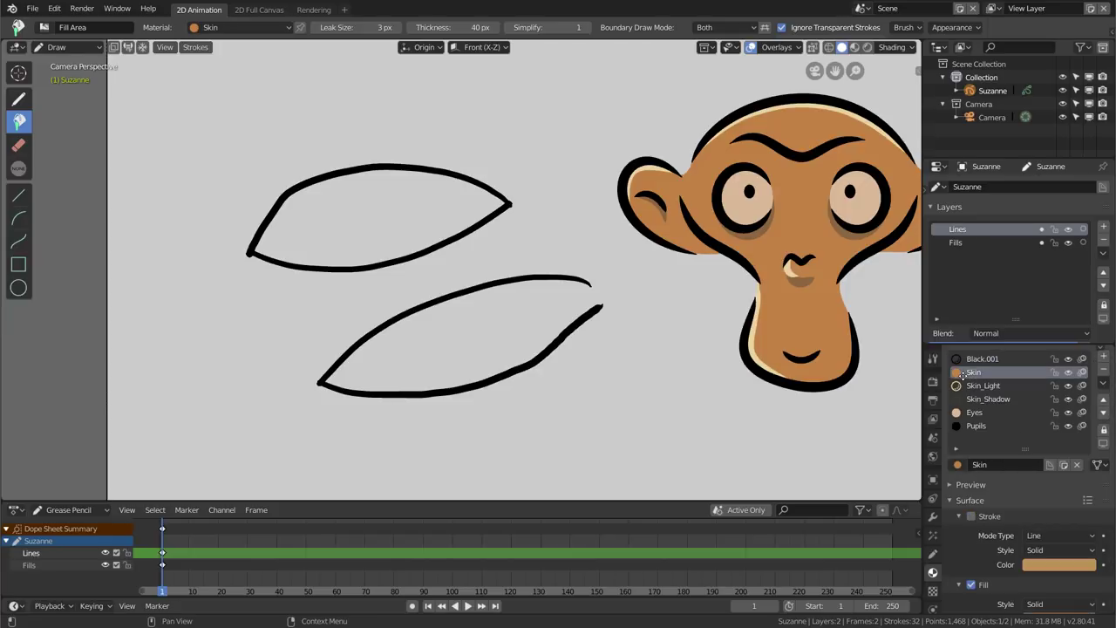
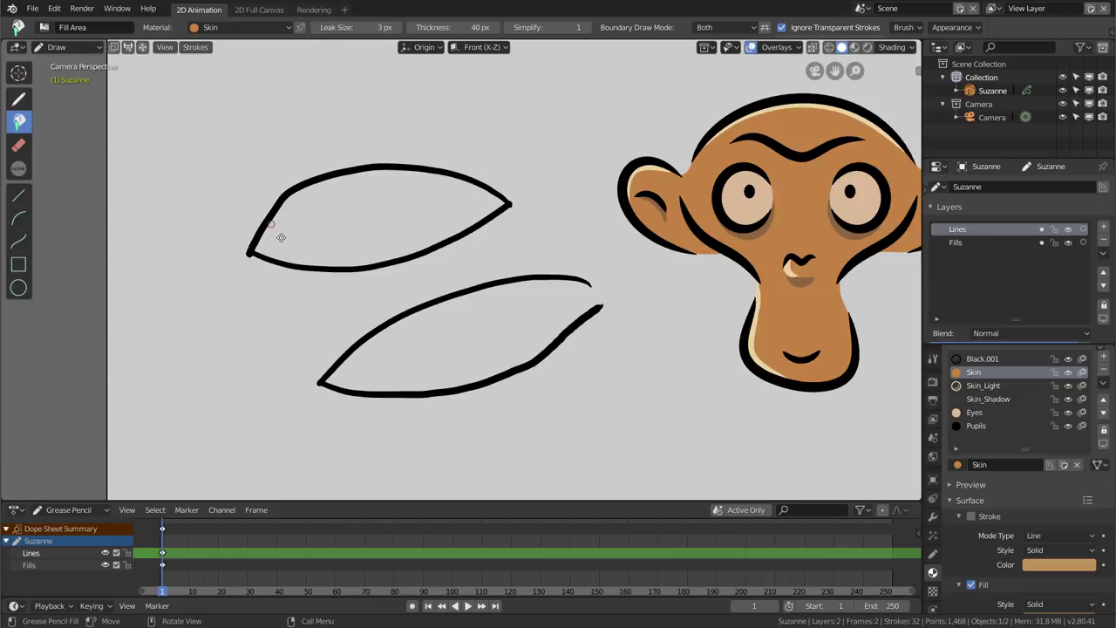
Test Skin fills in the upper and lower leaf shapes, undo both, and open the Boundary Draw Mode choices
click(364, 217)
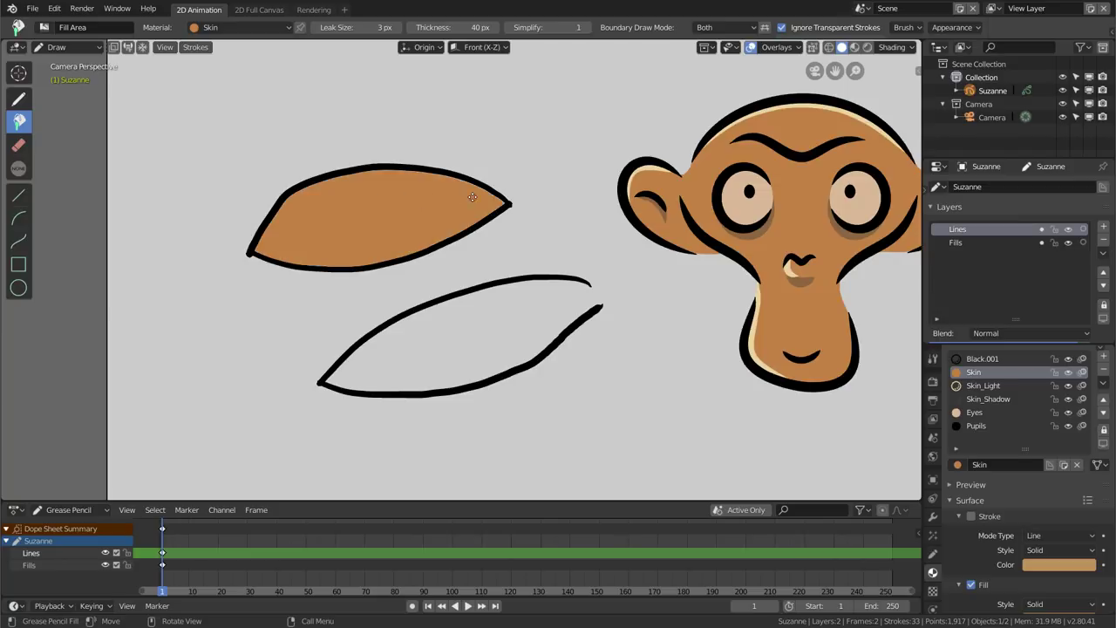
key(ctrl+z)
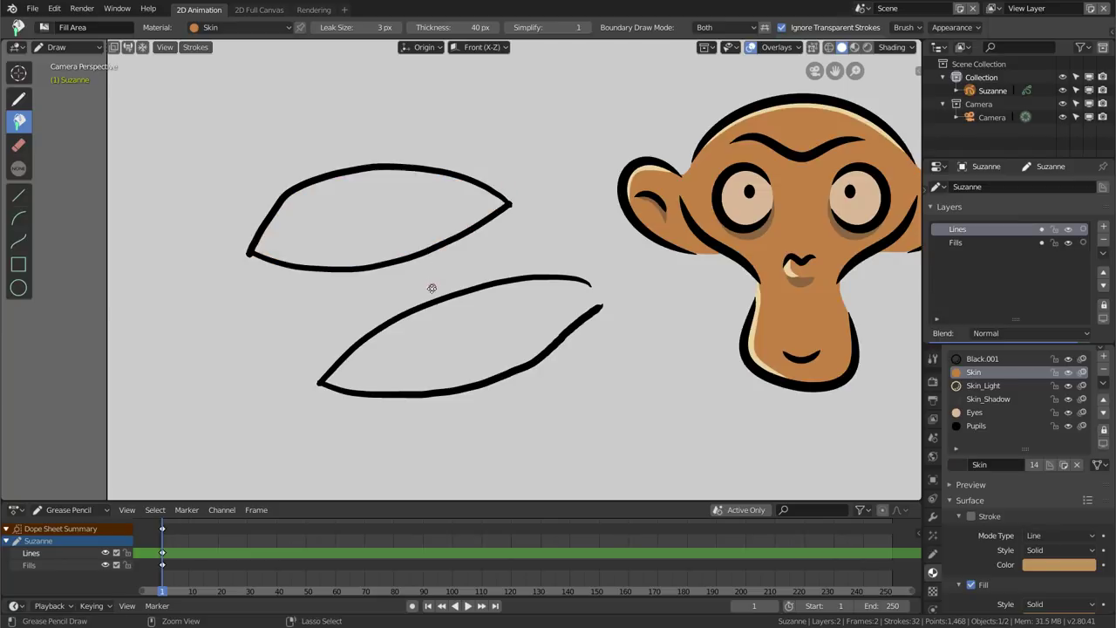
click(456, 336)
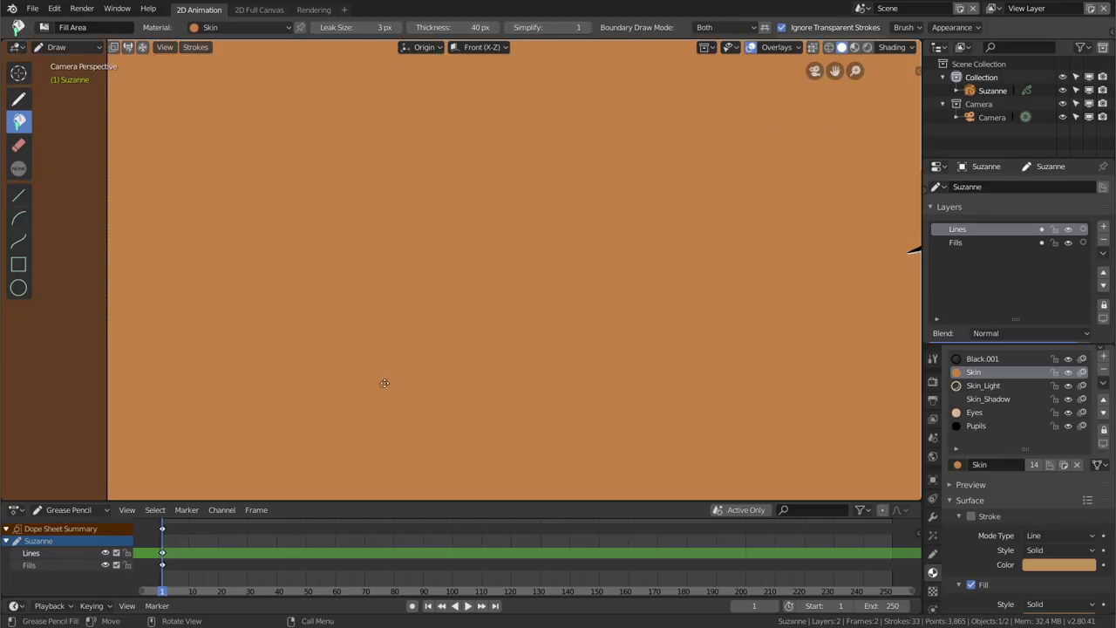
key(ctrl+z)
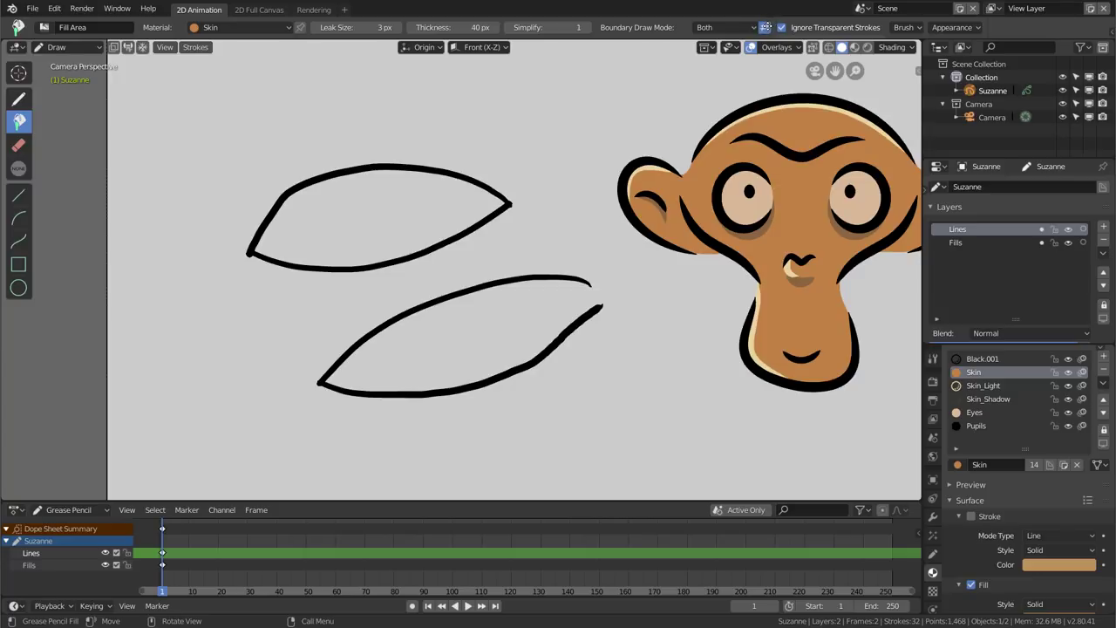
click(730, 27)
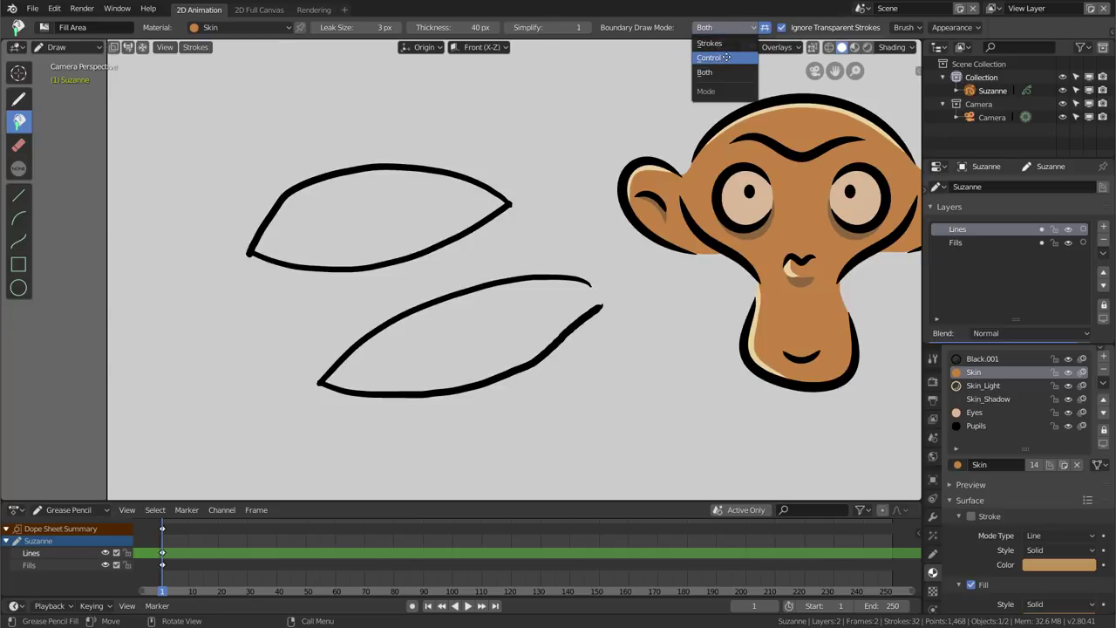
Set fill boundary to Control, test and undo both leaf fills, then draw a line closing the lower tip gap
click(725, 57)
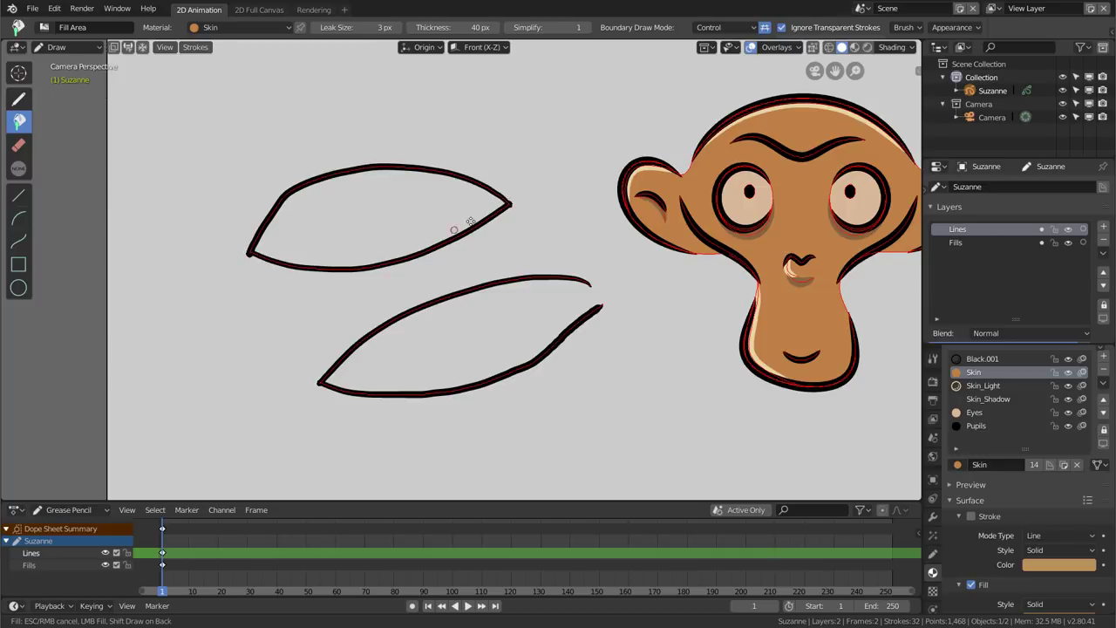
click(372, 209)
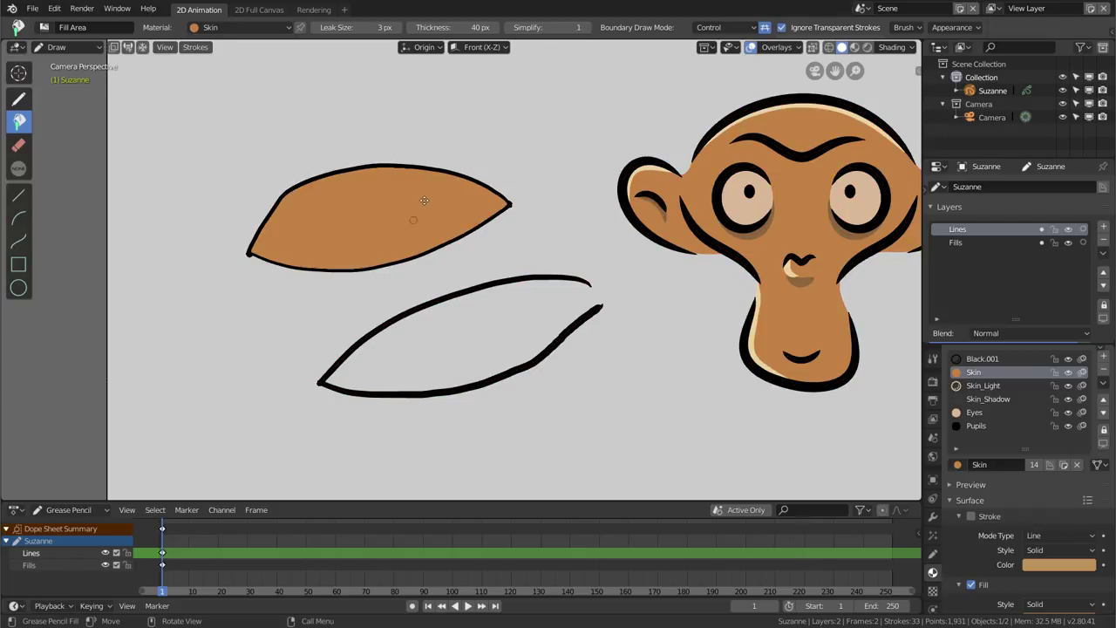
key(ctrl+z)
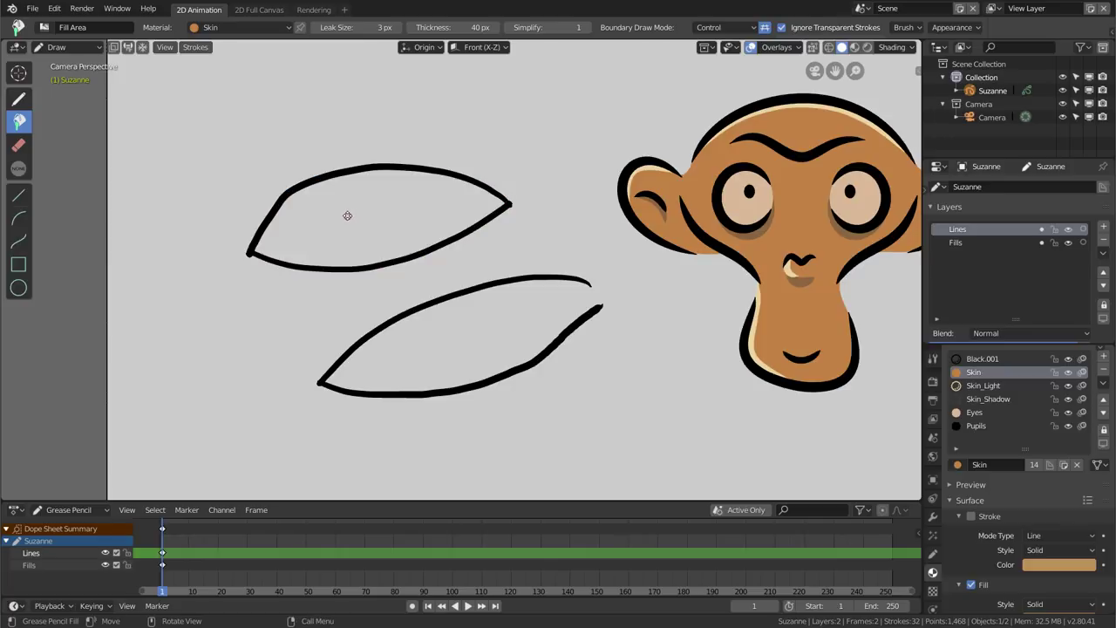
click(583, 292)
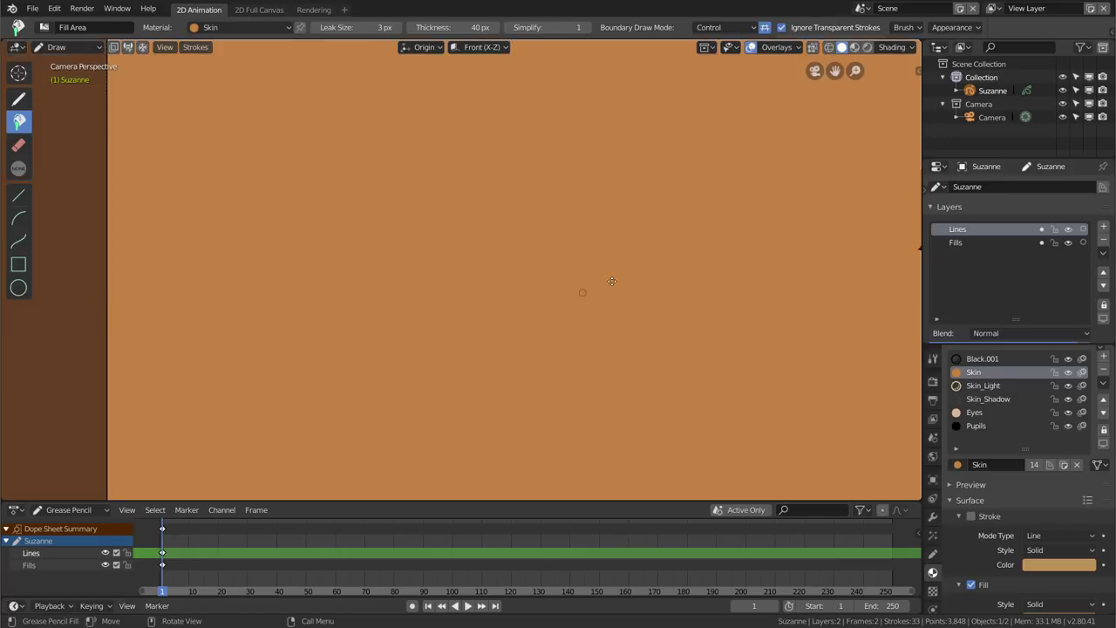
key(ctrl+z)
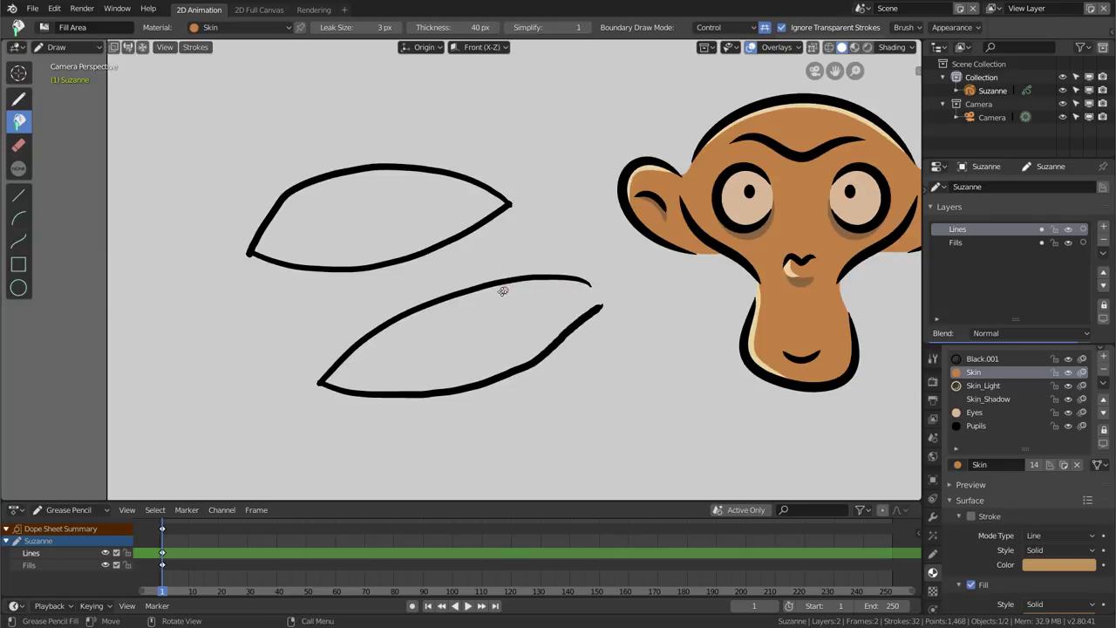
key(alt)
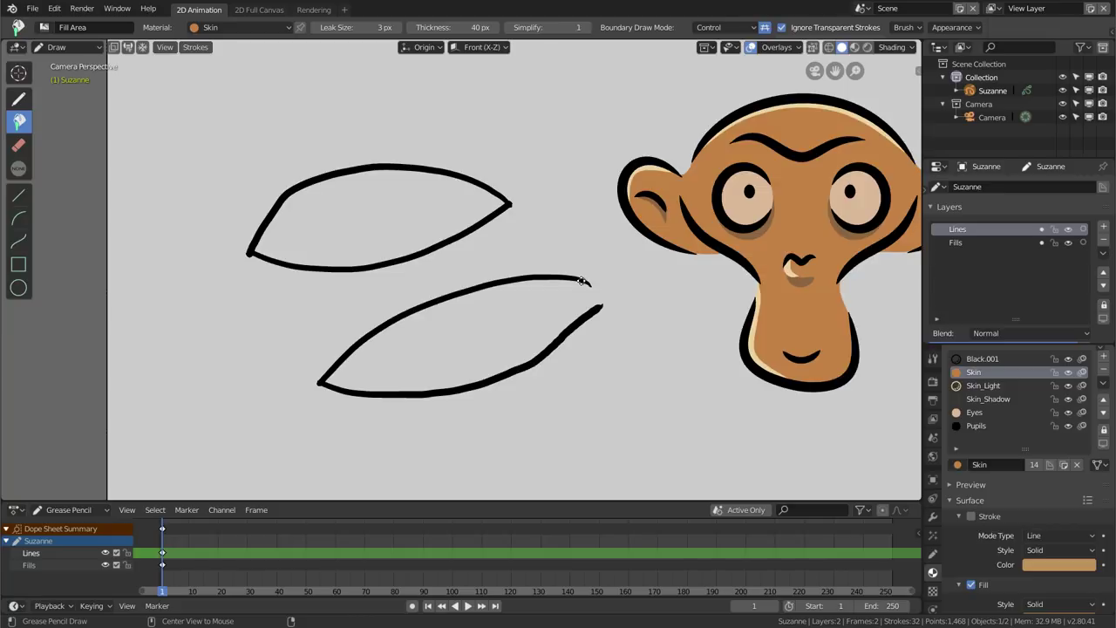
mouse_move(587, 280)
alt+mouse_down()
mouse_move(598, 308)
mouse_move(578, 272)
alt+mouse_up()
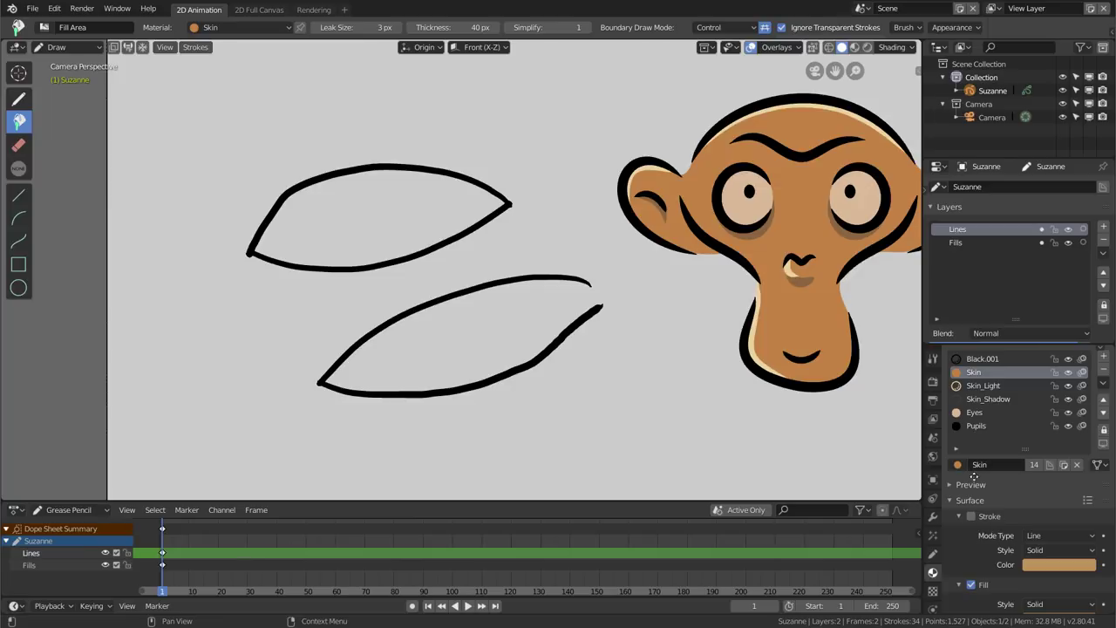
Try filling the lower shape's tip, undo it, and erase the stray tip fill
click(958, 466)
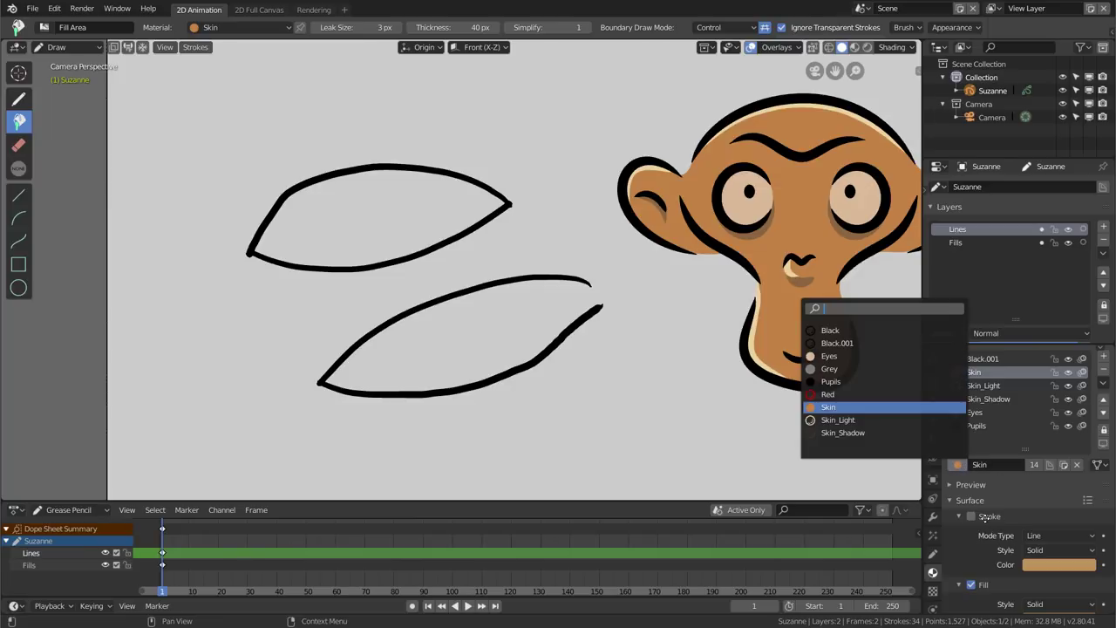
click(600, 292)
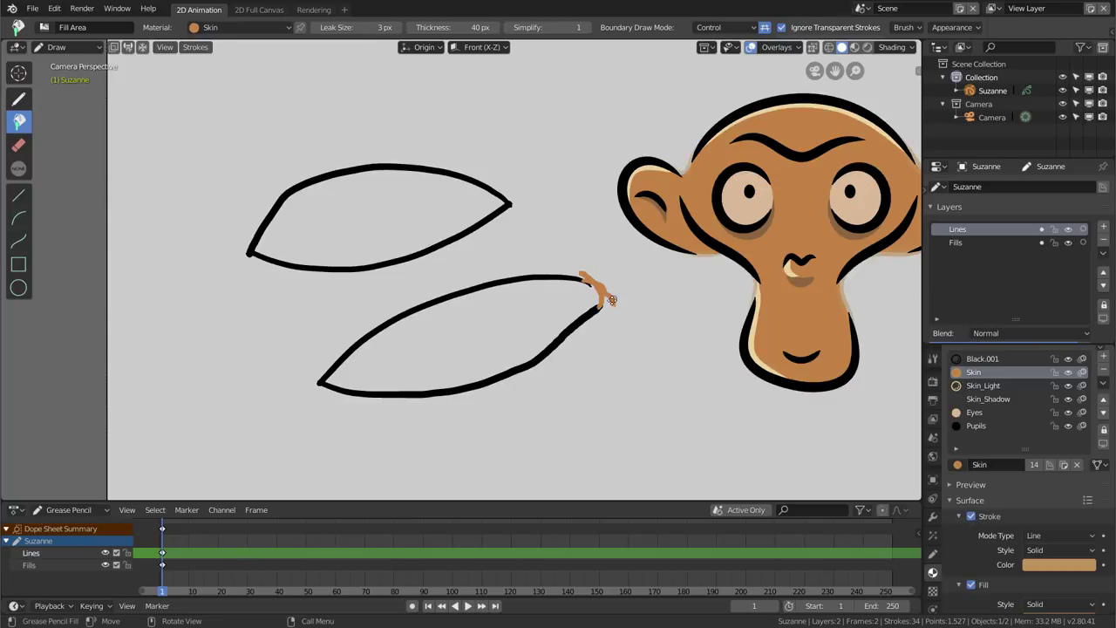
key(ctrl+z)
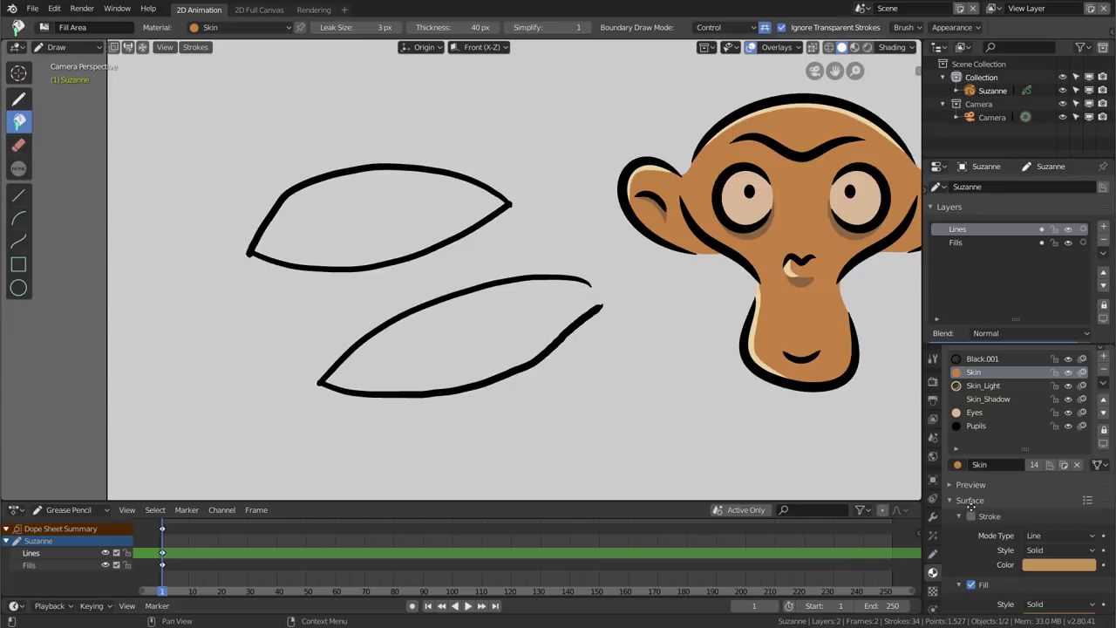
click(590, 290)
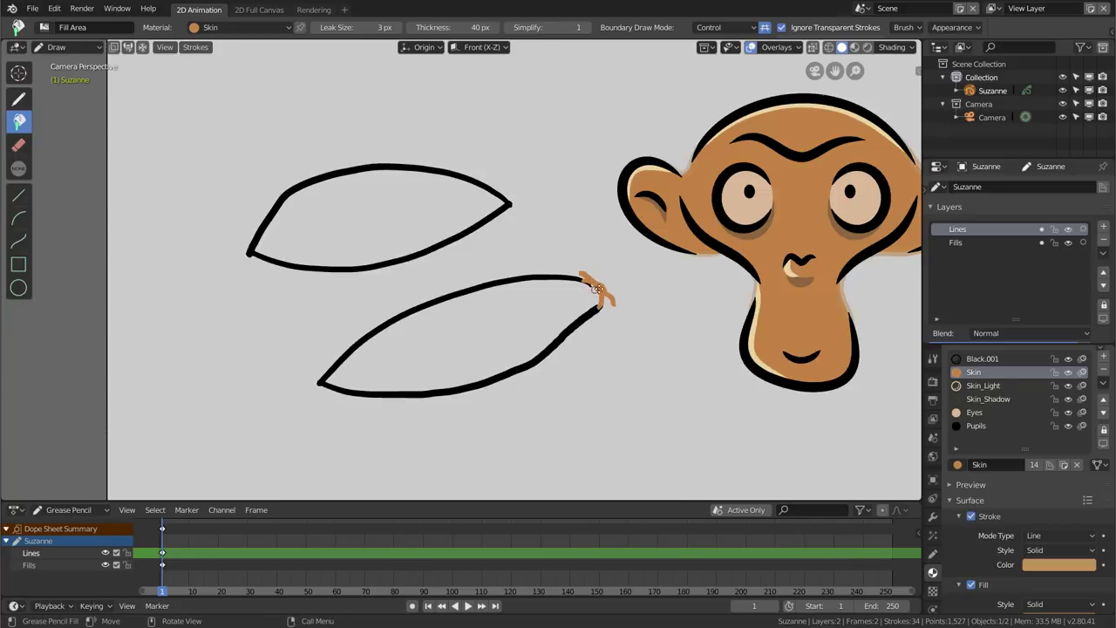
click(19, 145)
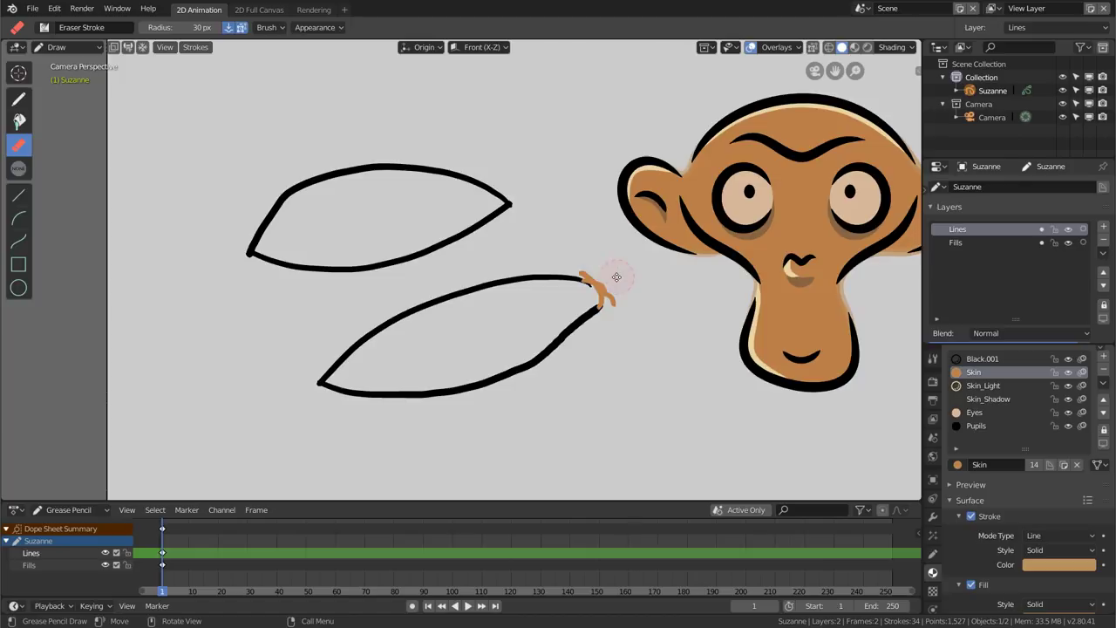
click(616, 279)
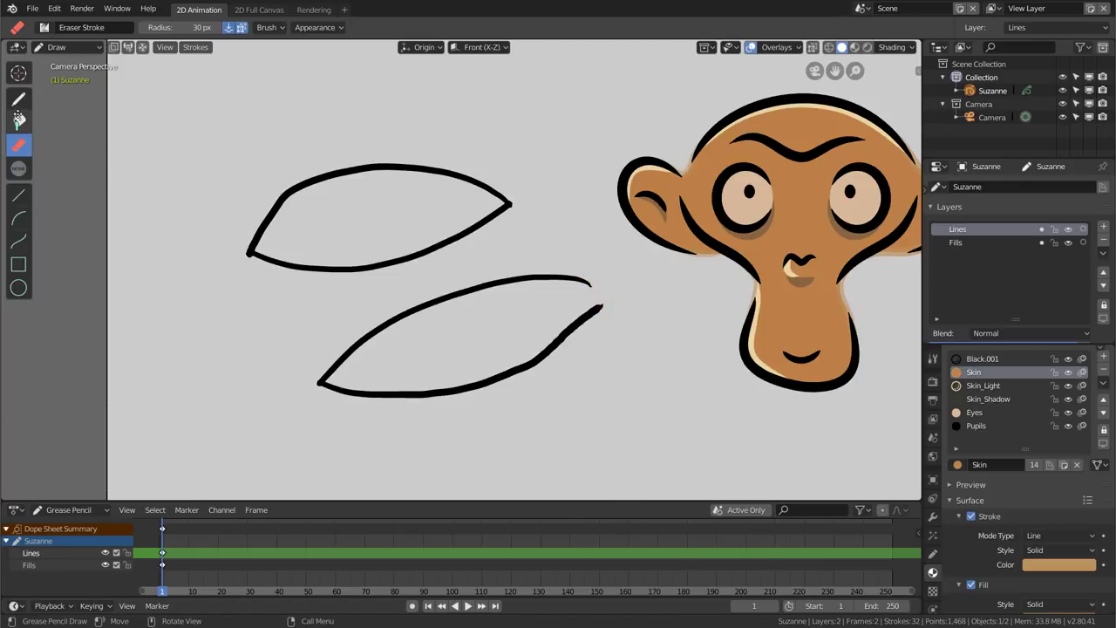
click(19, 120)
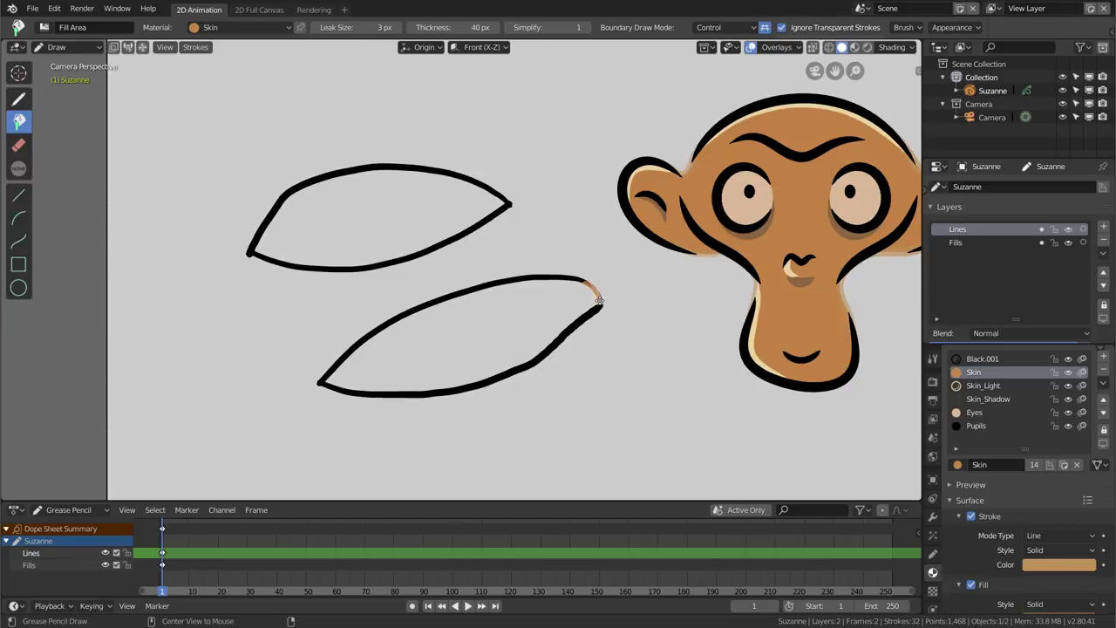
Fill the tip and the lower leaf with Skin, then undo the lower leaf's fill
click(591, 299)
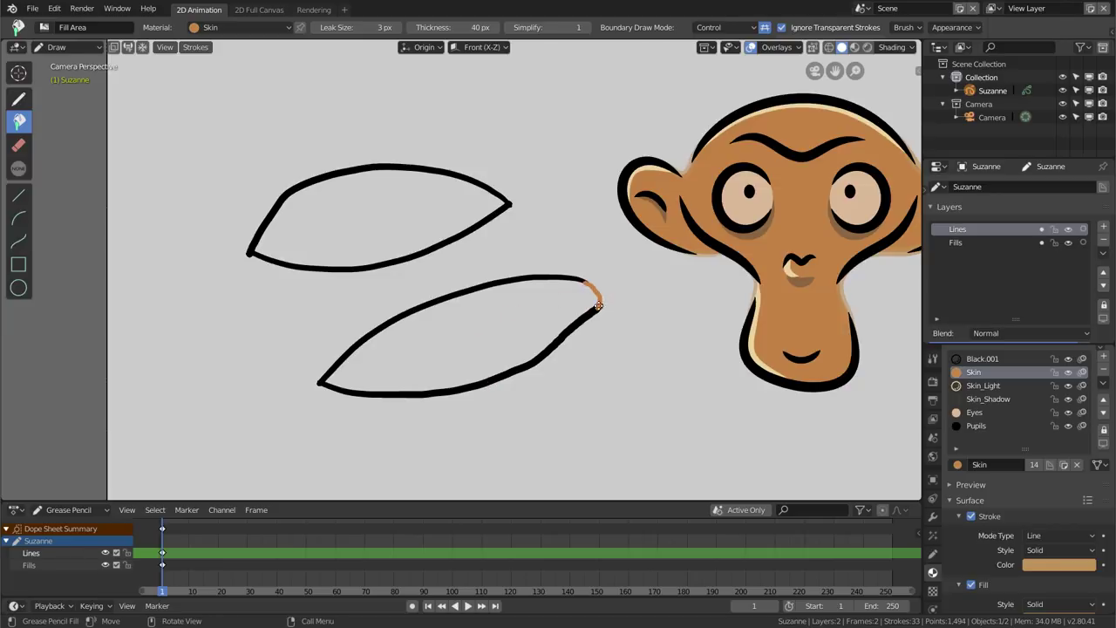
click(479, 330)
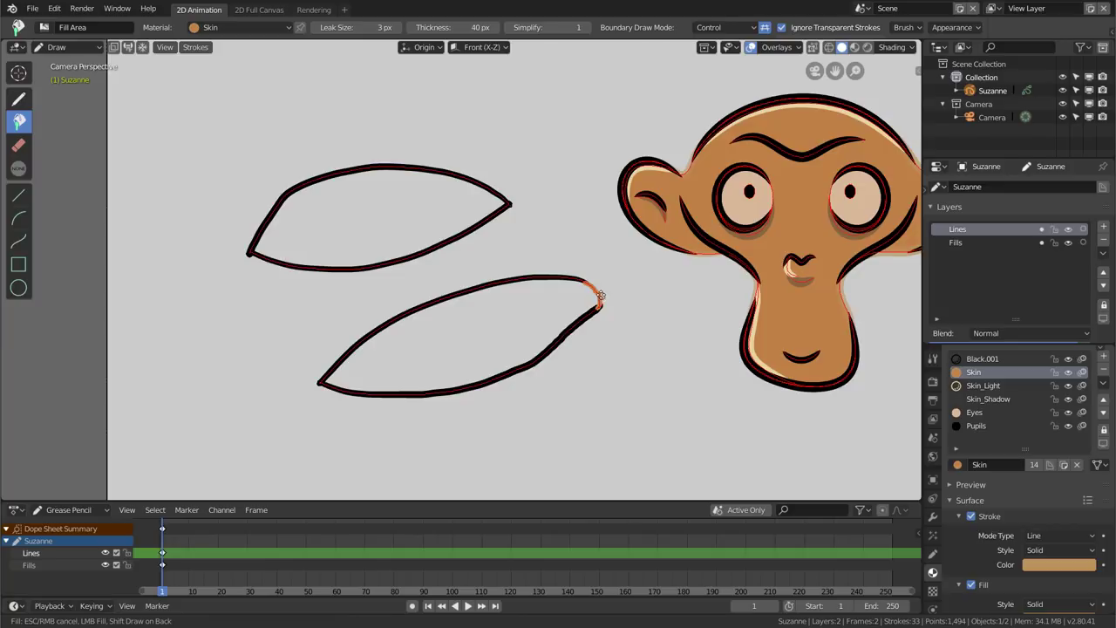
click(479, 329)
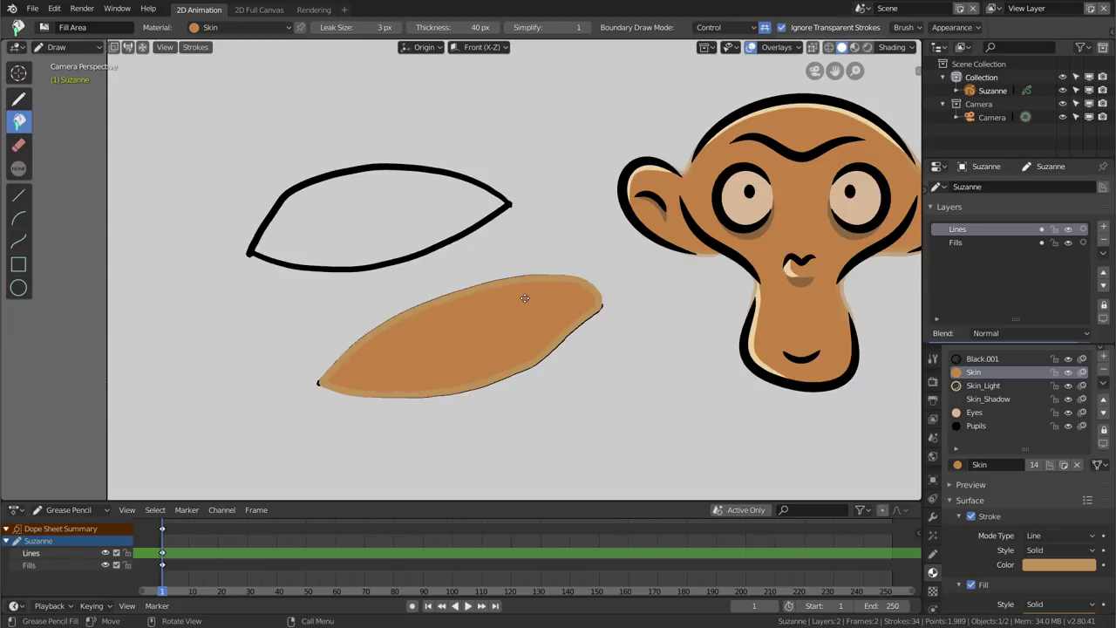
key(ctrl+z)
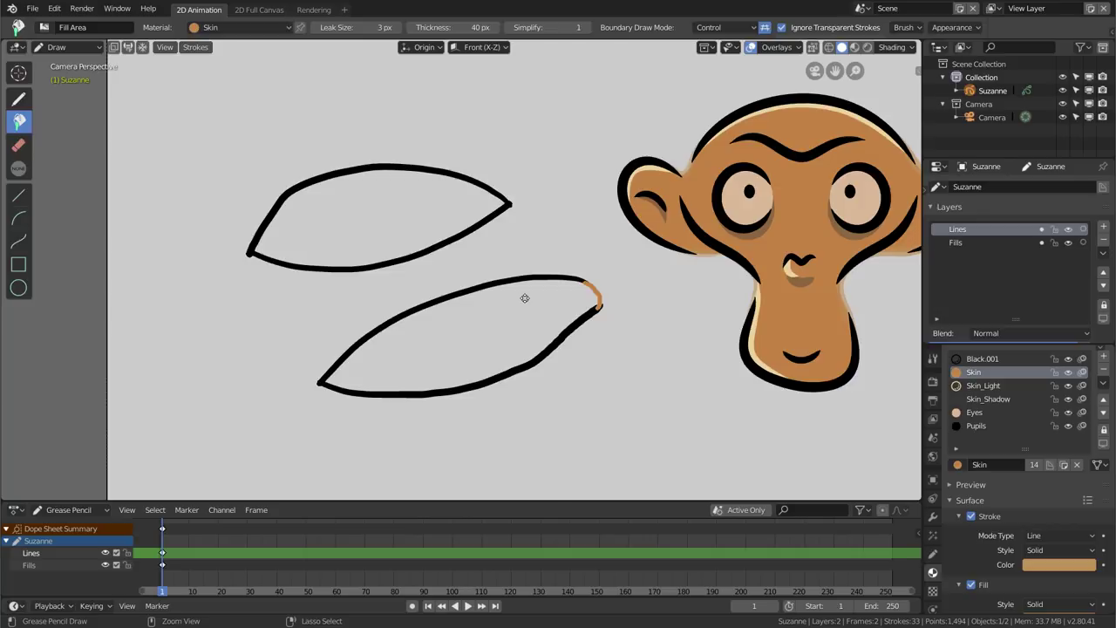
key(e)
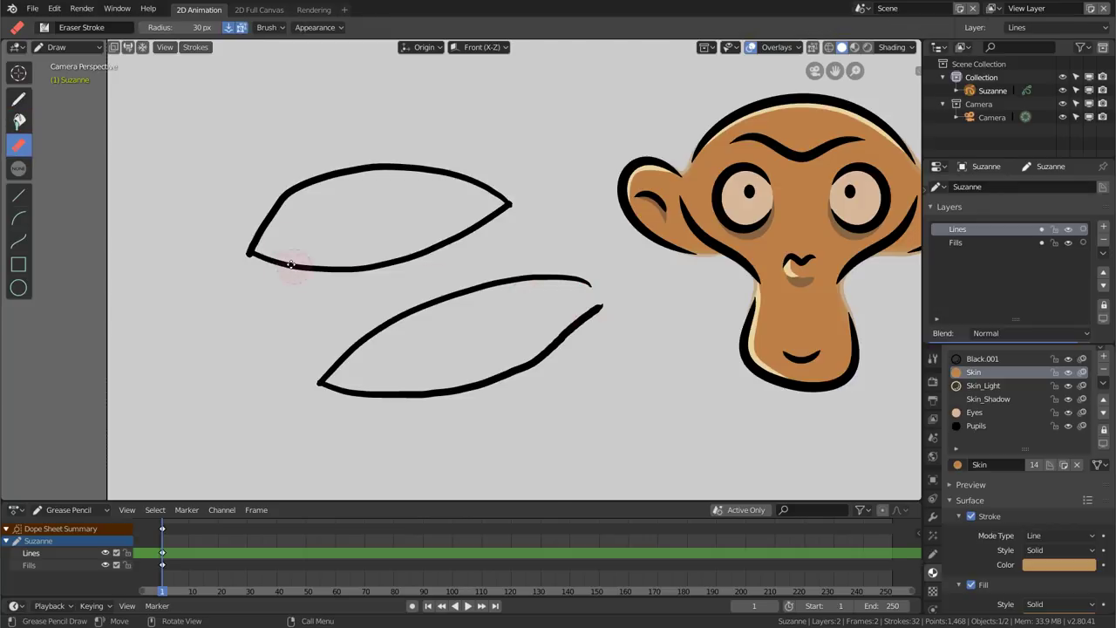
Paint orange Skin blobs between the outlines and below the ear, then start a black zigzag line at left
click(21, 123)
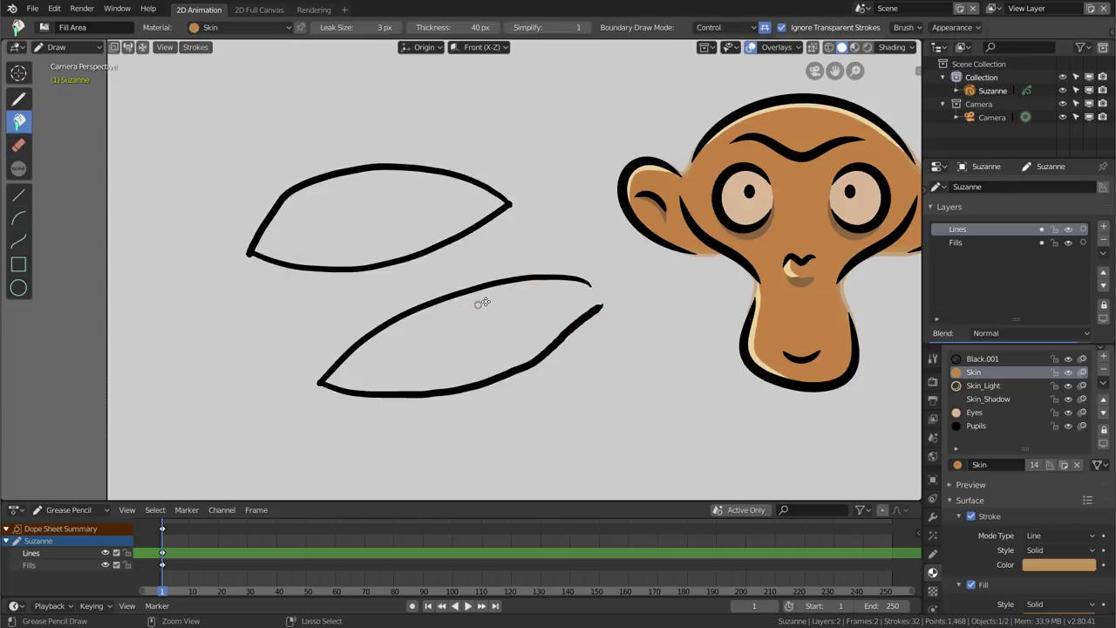
mouse_move(516, 292)
ctrl+mouse_down()
mouse_move(484, 297)
mouse_move(406, 383)
mouse_move(432, 342)
mouse_move(536, 306)
ctrl+mouse_up()
mouse_move(593, 202)
mouse_down()
mouse_move(628, 227)
mouse_move(640, 199)
mouse_up()
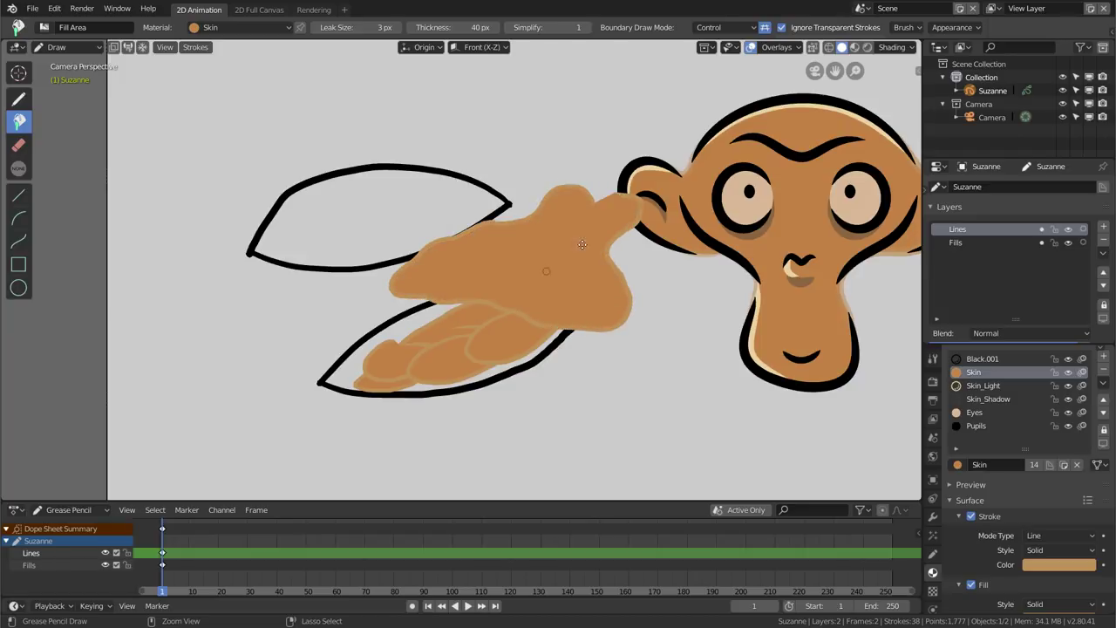
drag(663, 301, 624, 370)
drag(488, 410, 602, 445)
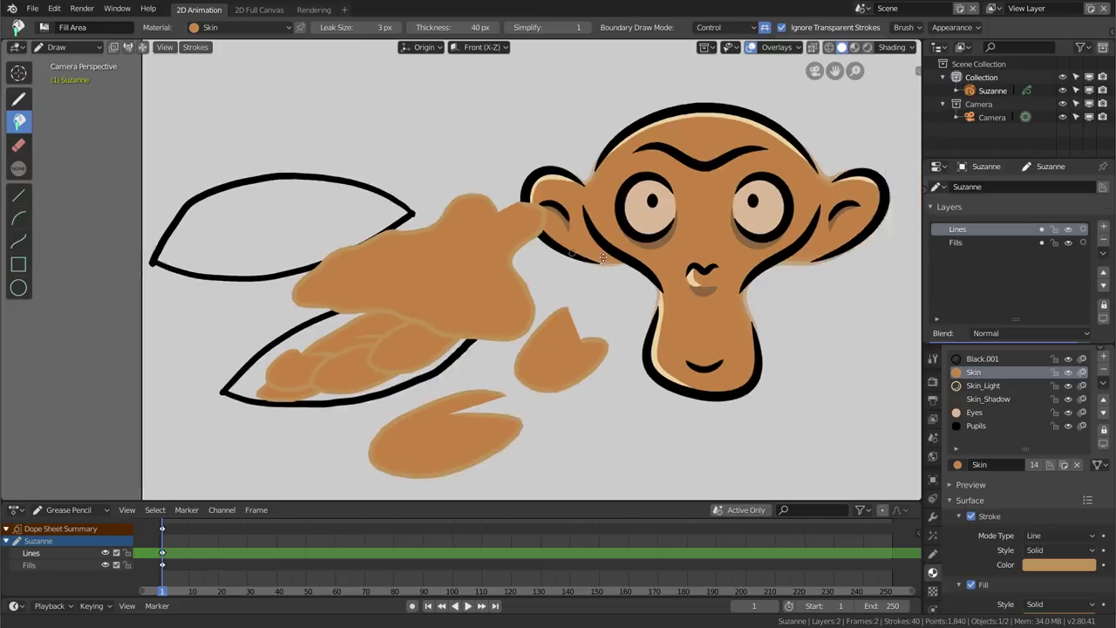
shift+middle_drag(673, 242, 552, 257)
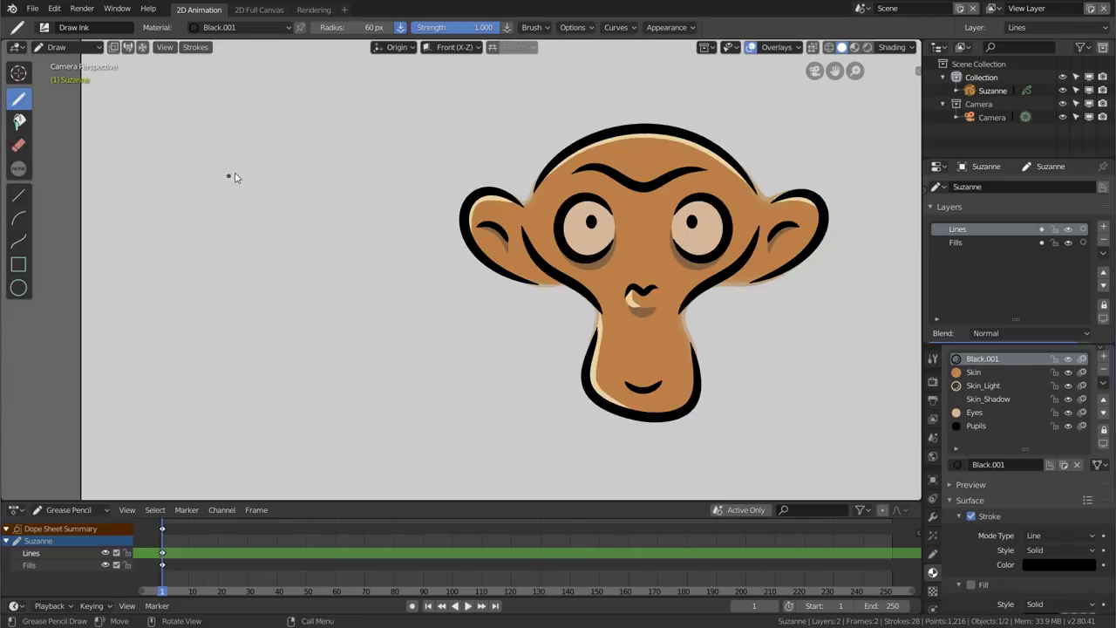
mouse_move(241, 167)
mouse_down()
mouse_move(203, 199)
mouse_move(208, 336)
mouse_up()
mouse_move(222, 282)
mouse_down()
mouse_move(255, 284)
mouse_move(266, 254)
mouse_up()
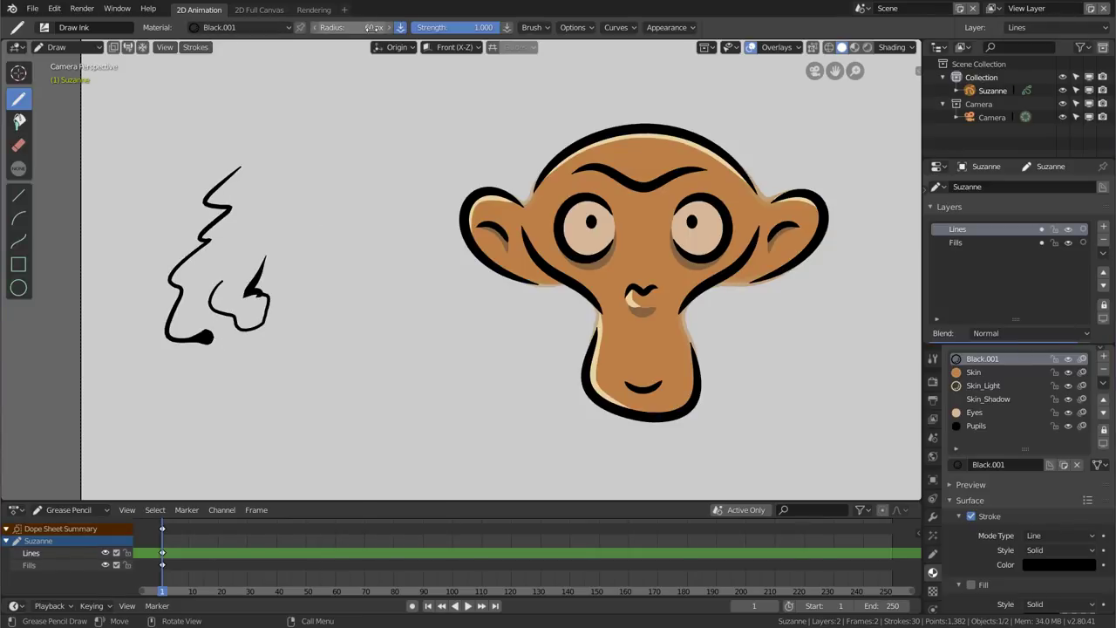
Set the brush radius to 60 px and keep the Draw Ink brush preset
drag(360, 27, 432, 37)
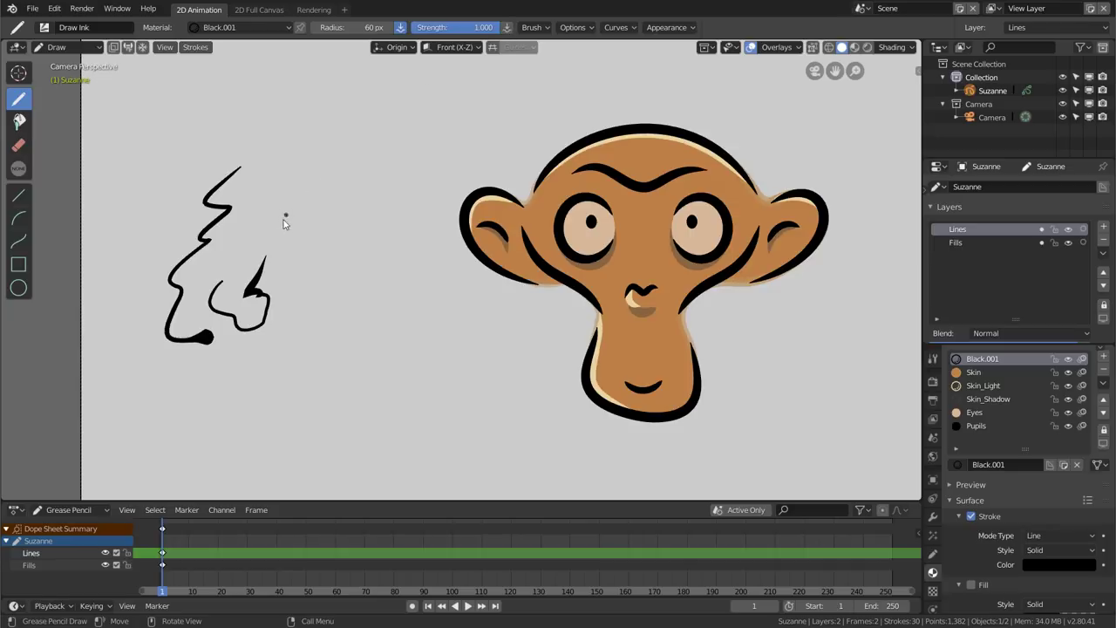
click(392, 48)
click(43, 27)
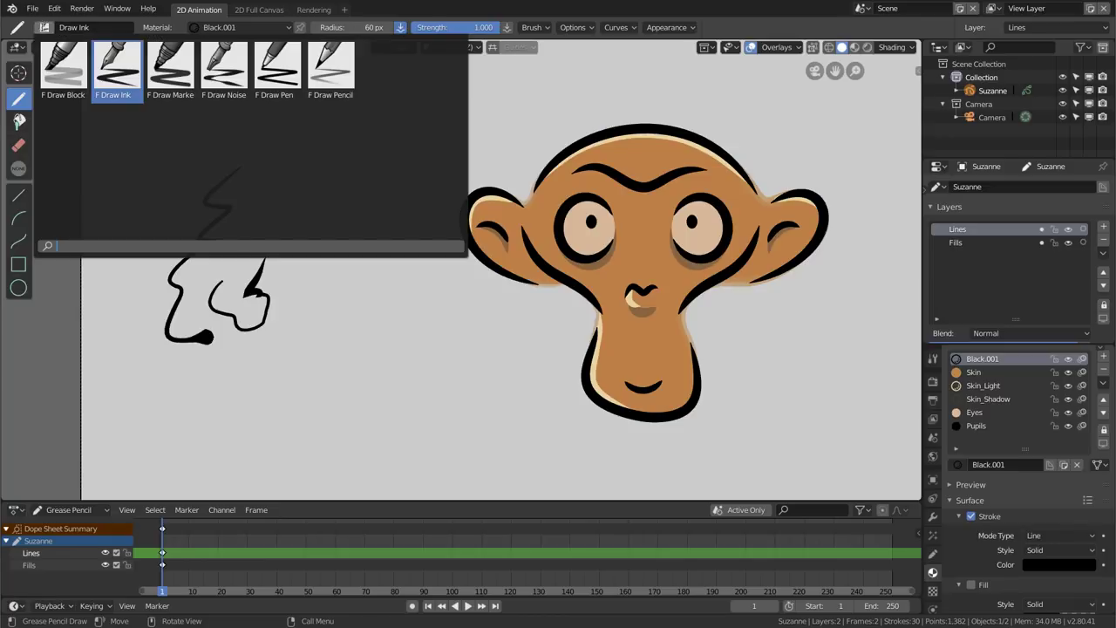
click(118, 74)
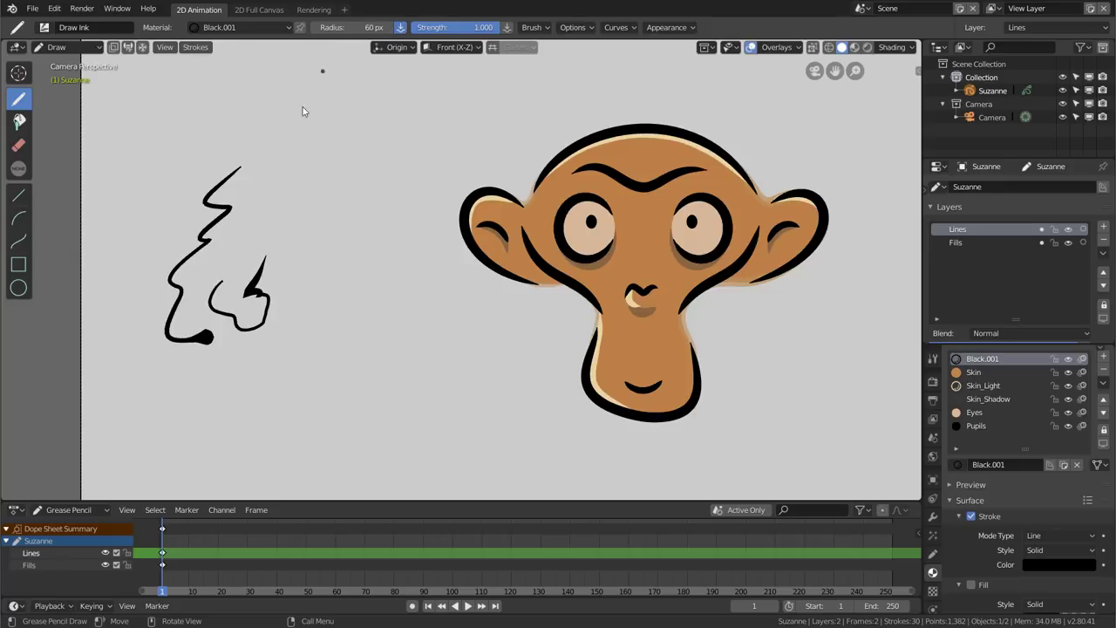
Test a thick 127 px zigzag stroke, shrink the radius to 7 px, and undo the test strokes
key(f)
click(380, 227)
drag(345, 177, 435, 310)
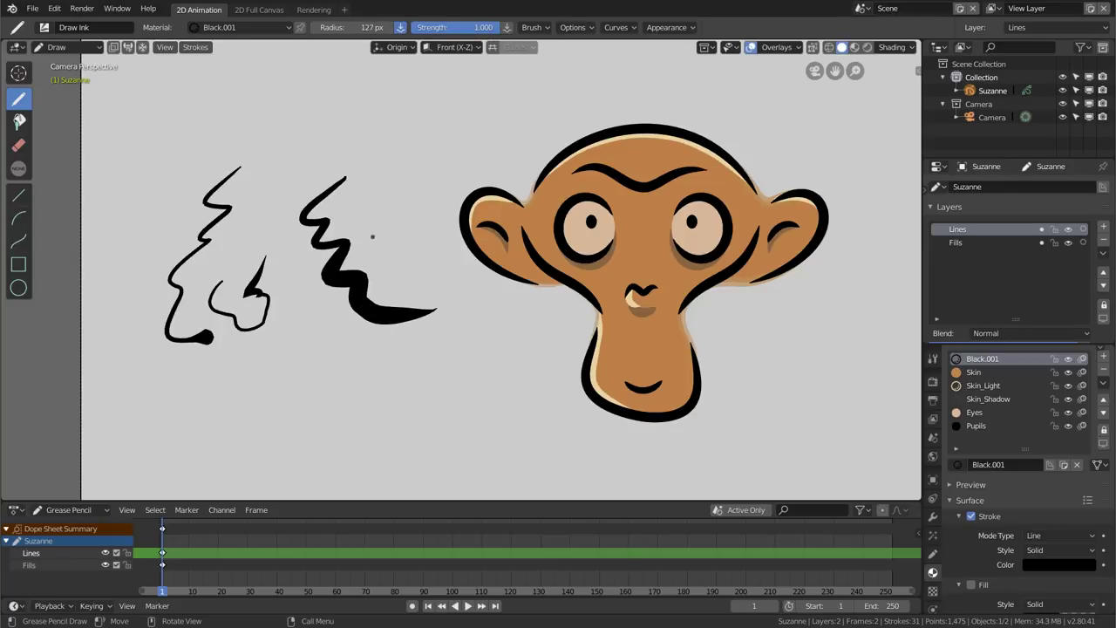
key(f)
click(280, 196)
key(ctrl+z)
key(ctrl+z)
key(ctrl+z)
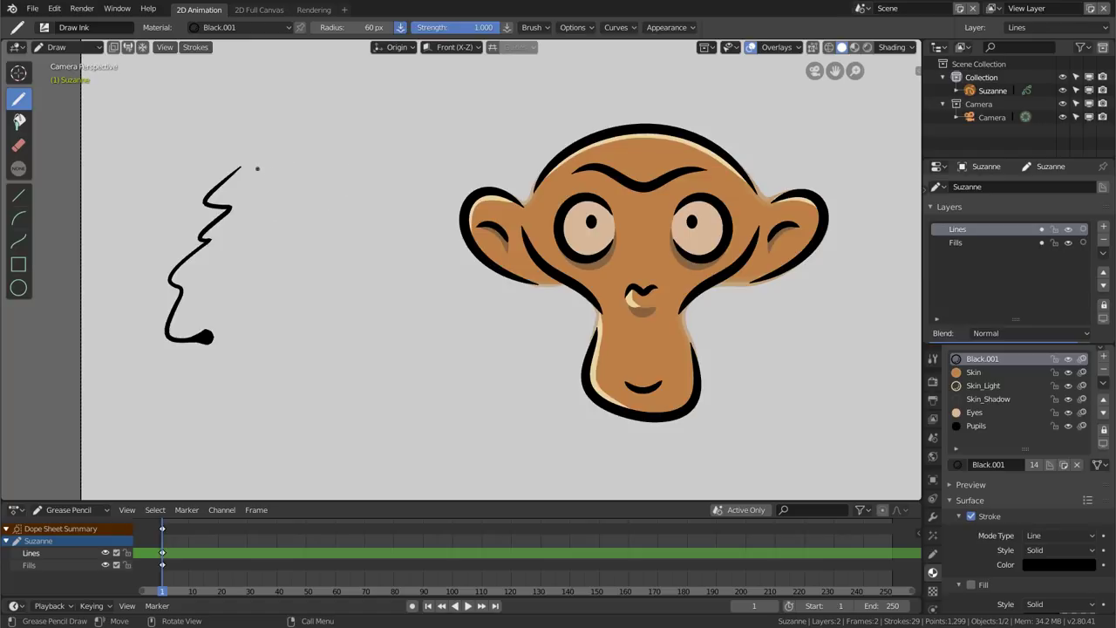
Keep Black.001 as the stroke material and check the current brush's material list
click(250, 27)
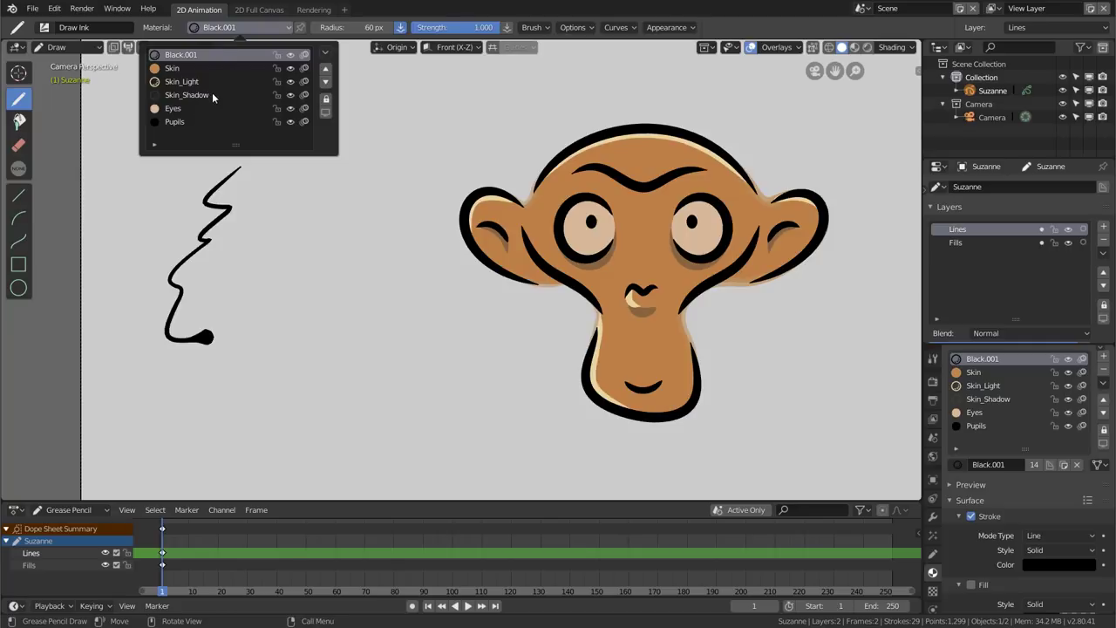
click(976, 385)
click(980, 360)
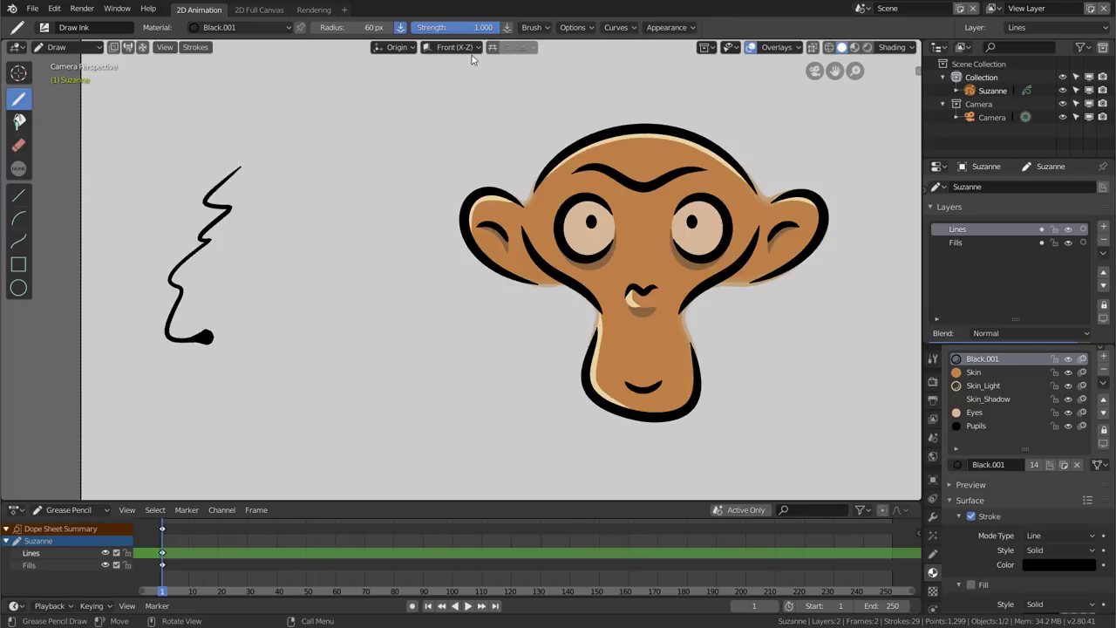
click(540, 31)
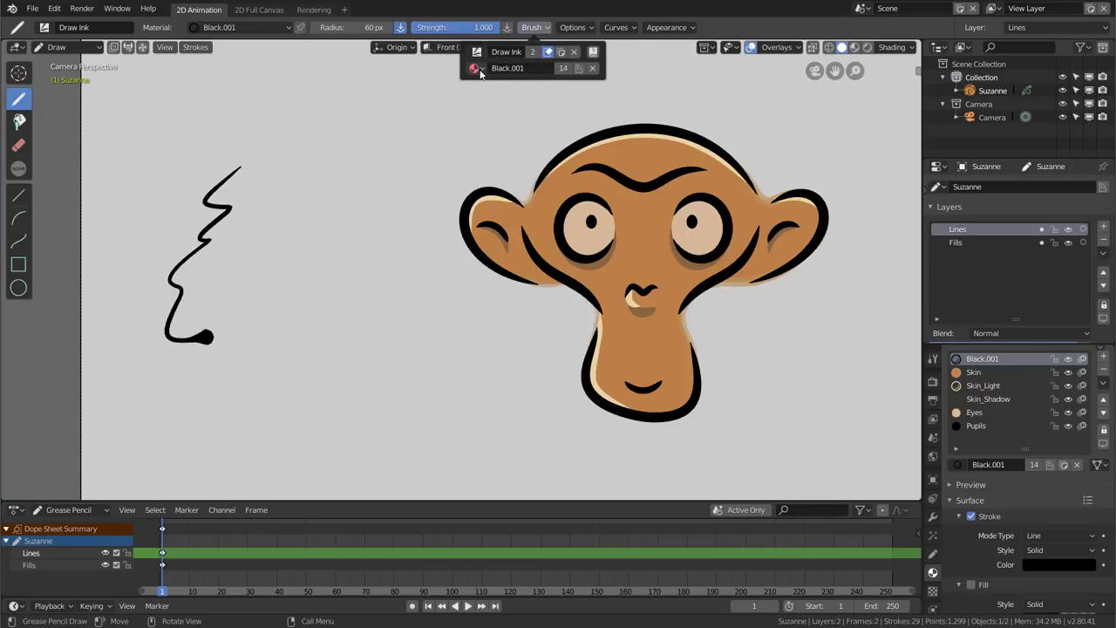
click(477, 69)
click(572, 27)
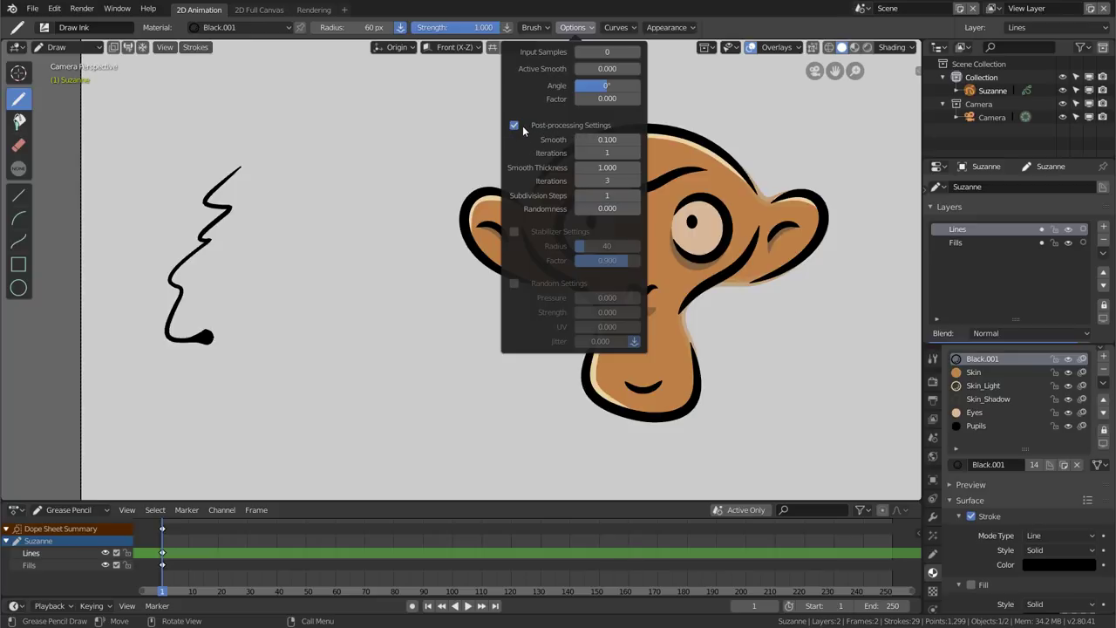
Draw several black zigzag face profiles and long outlines between the sketch and the monkey
click(514, 126)
mouse_move(360, 122)
mouse_down()
mouse_move(341, 131)
mouse_move(310, 205)
mouse_move(392, 286)
mouse_up()
mouse_move(383, 176)
mouse_down()
mouse_move(397, 241)
mouse_move(431, 253)
mouse_up()
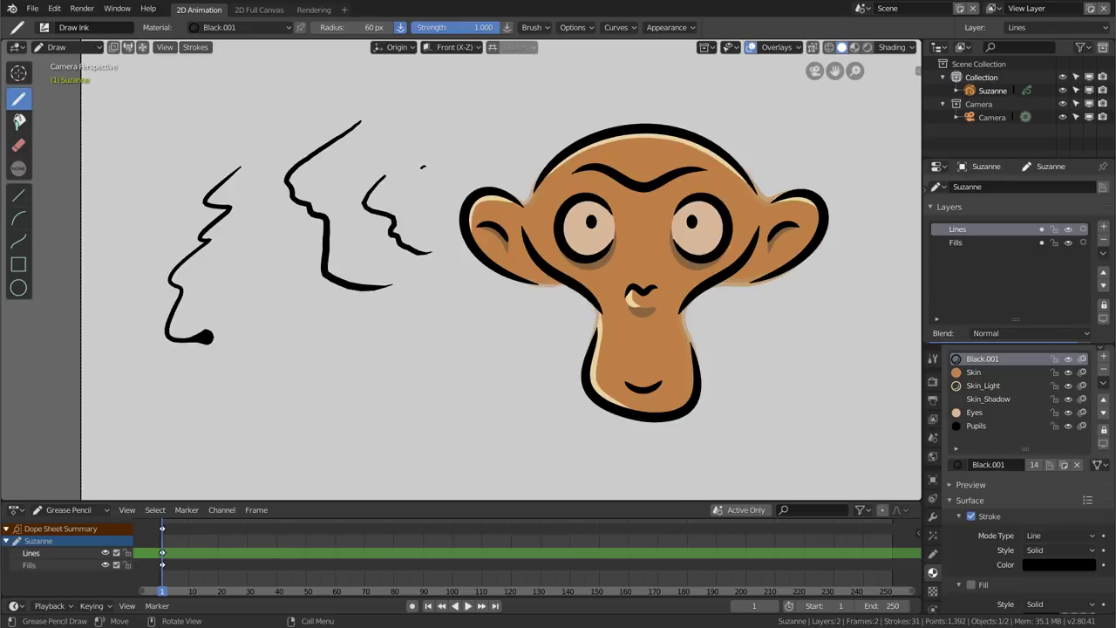
drag(424, 165, 436, 206)
drag(455, 112, 478, 345)
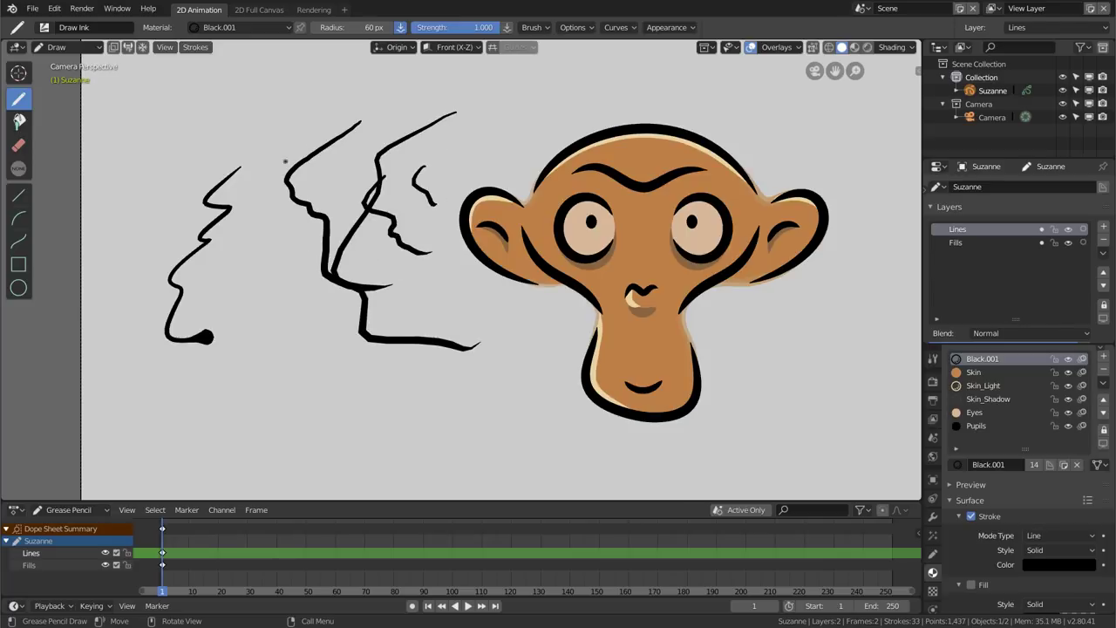
mouse_move(366, 112)
mouse_down()
mouse_move(305, 292)
mouse_move(509, 406)
mouse_up()
drag(334, 198, 532, 455)
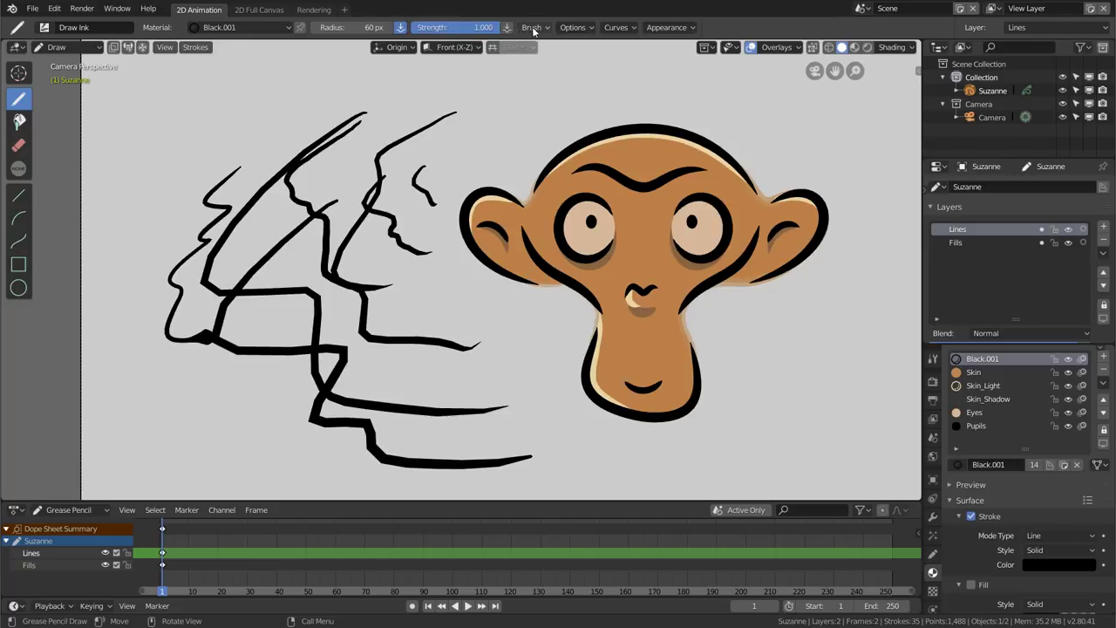
Enable post-processing with 2 smoothing iterations and loop hair strokes over the monkey's head
click(573, 27)
click(514, 124)
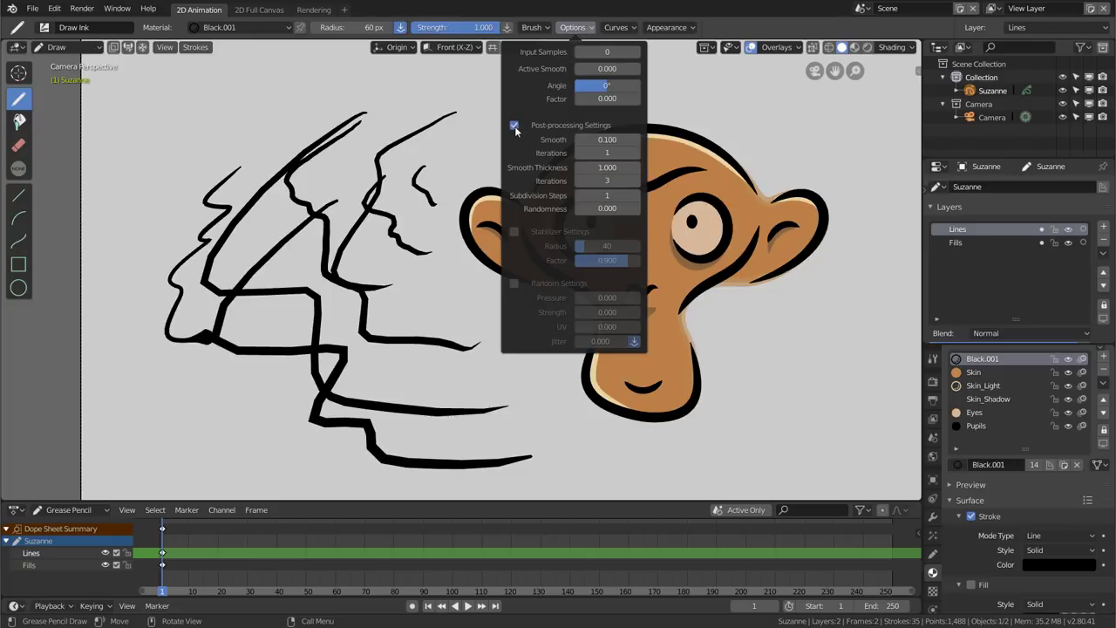
click(634, 152)
mouse_move(540, 89)
mouse_down()
mouse_move(518, 118)
mouse_move(371, 131)
mouse_move(417, 256)
mouse_move(562, 329)
mouse_move(545, 161)
mouse_move(603, 89)
mouse_up()
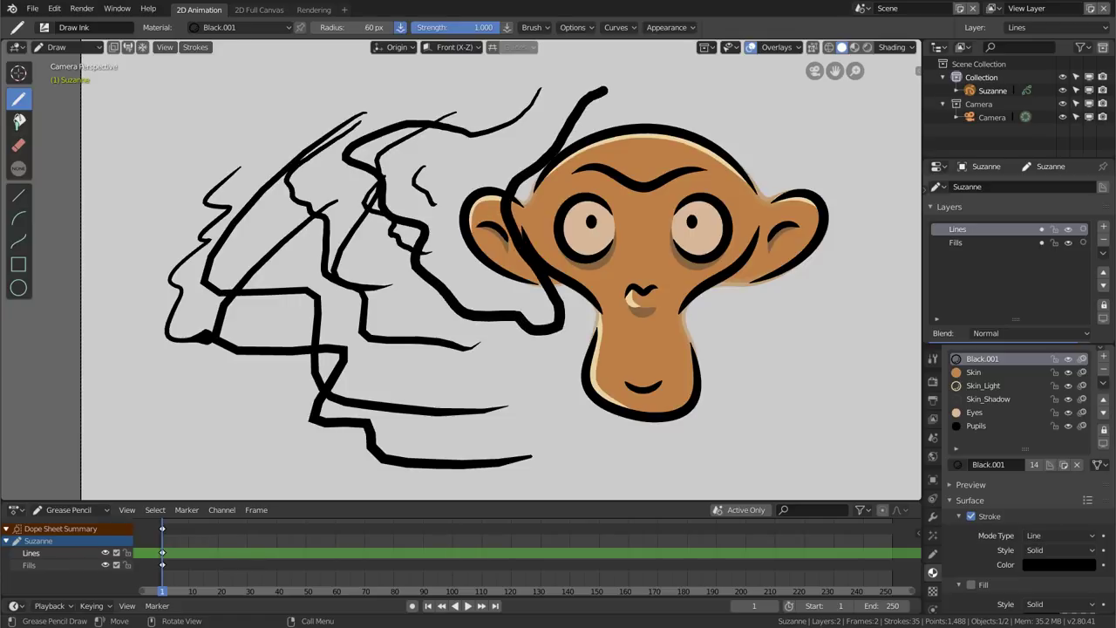
drag(542, 129, 375, 202)
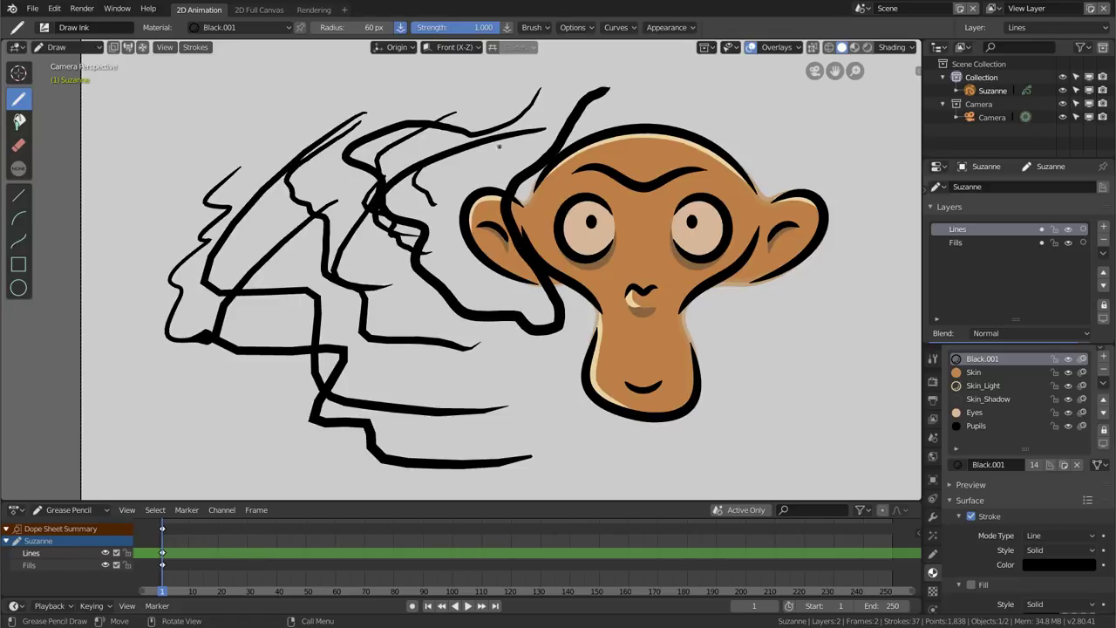
drag(553, 88, 492, 205)
drag(660, 87, 697, 150)
mouse_move(793, 84)
mouse_down()
mouse_move(641, 157)
mouse_move(841, 156)
mouse_up()
drag(841, 109, 869, 192)
drag(896, 116, 748, 187)
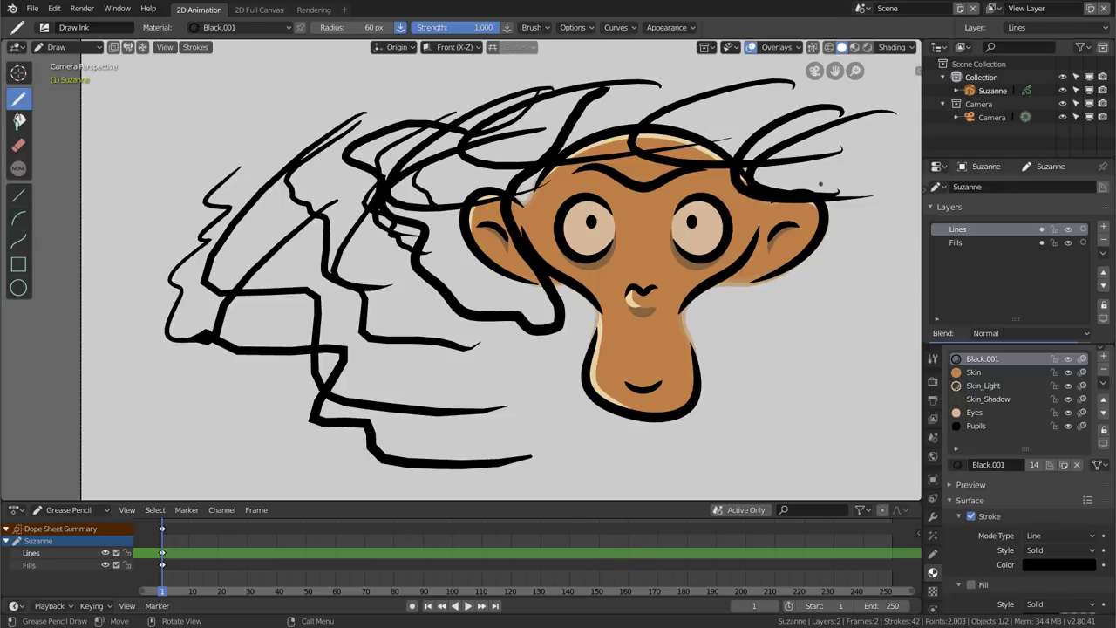
mouse_move(872, 240)
mouse_down()
mouse_move(758, 135)
mouse_move(815, 283)
mouse_up()
drag(757, 129, 629, 180)
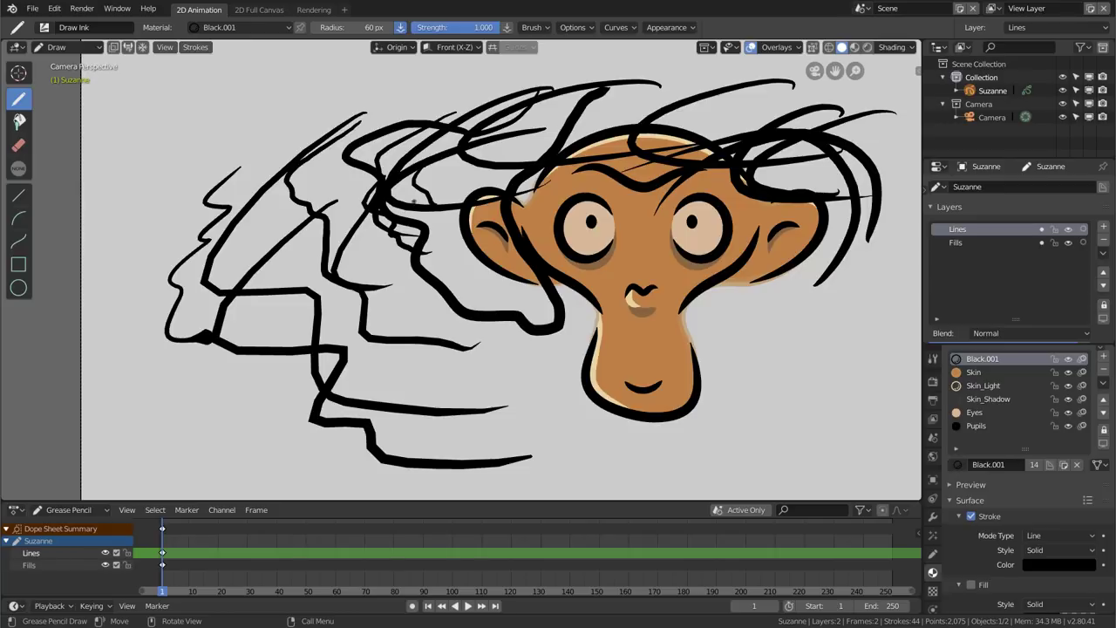
Raise post-processing subdivision steps to 2 and draw loop strokes at the upper left
click(568, 29)
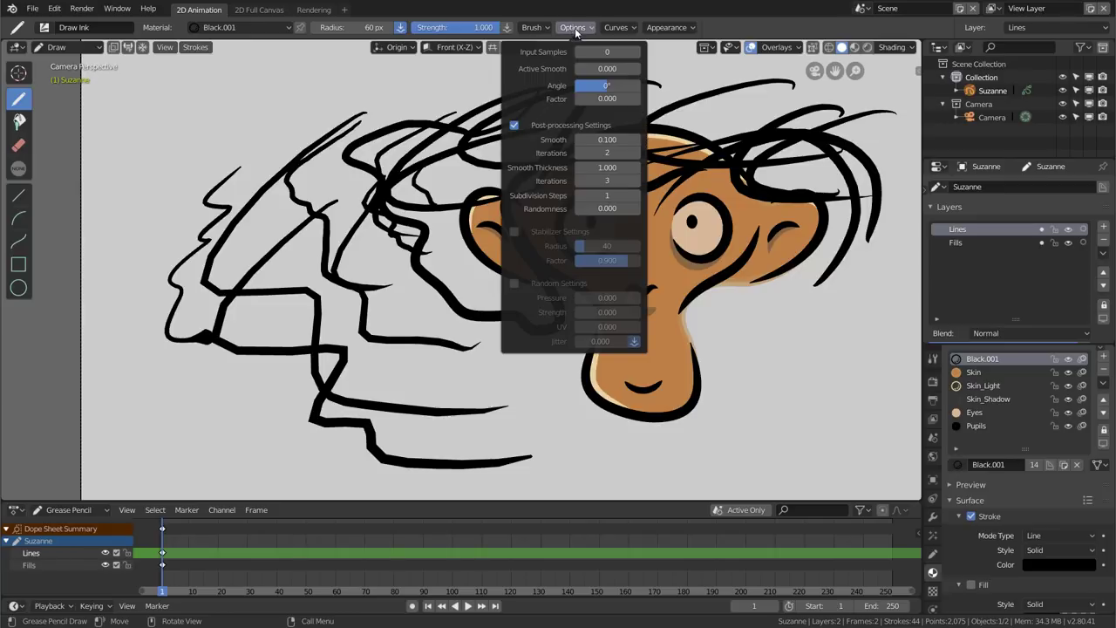
click(513, 125)
click(636, 196)
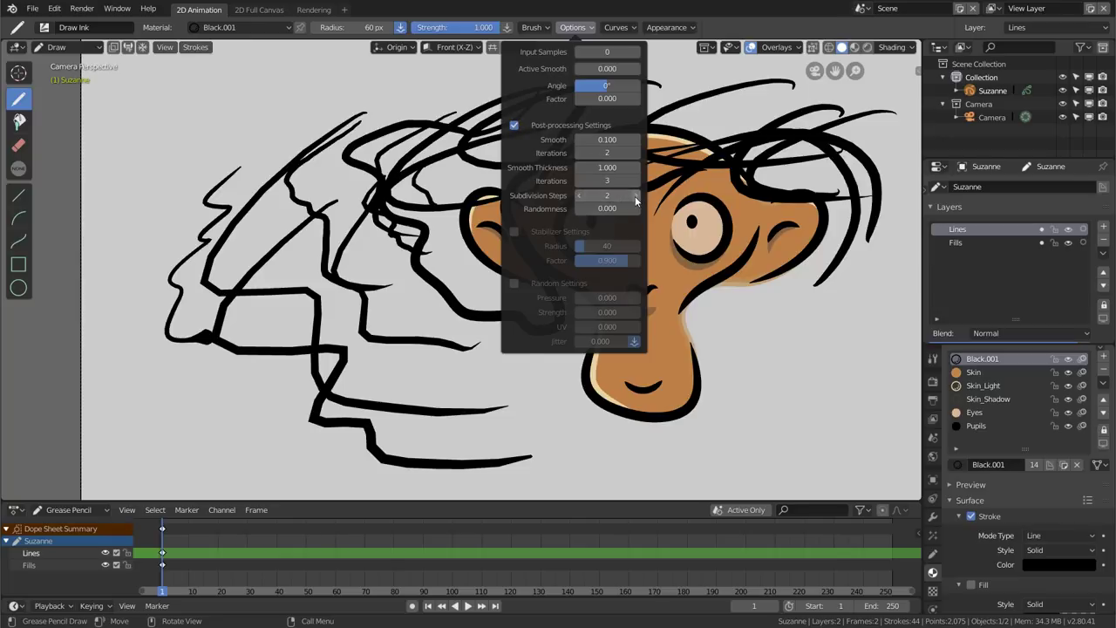
drag(344, 85, 206, 304)
drag(270, 126, 227, 165)
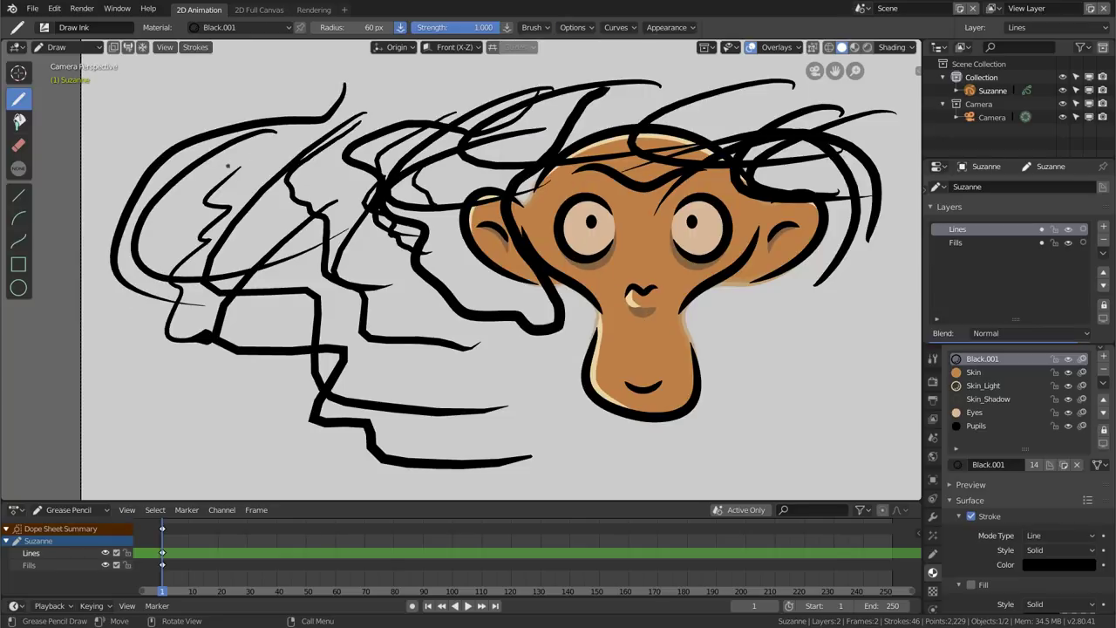
key(Tab)
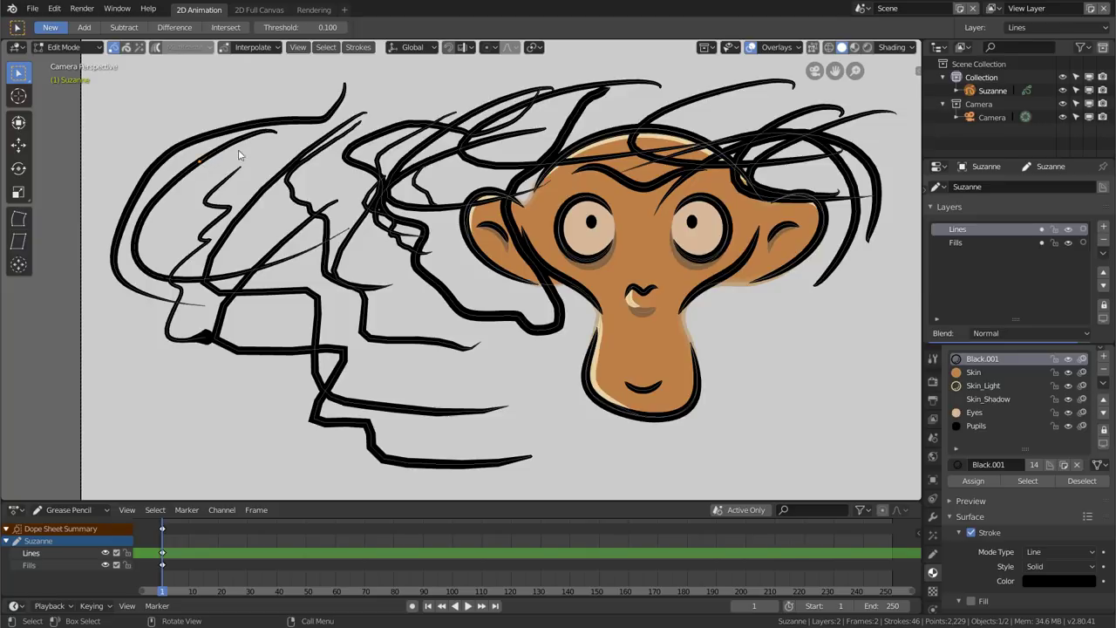
drag(246, 149, 126, 243)
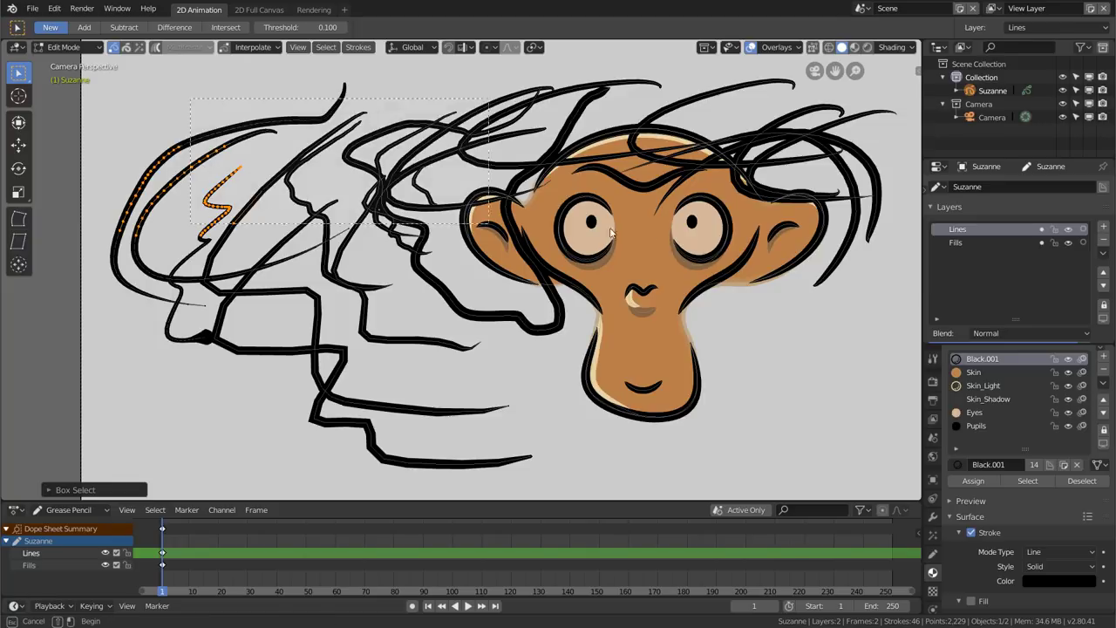
drag(186, 99, 362, 133)
drag(345, 78, 745, 200)
key(Tab)
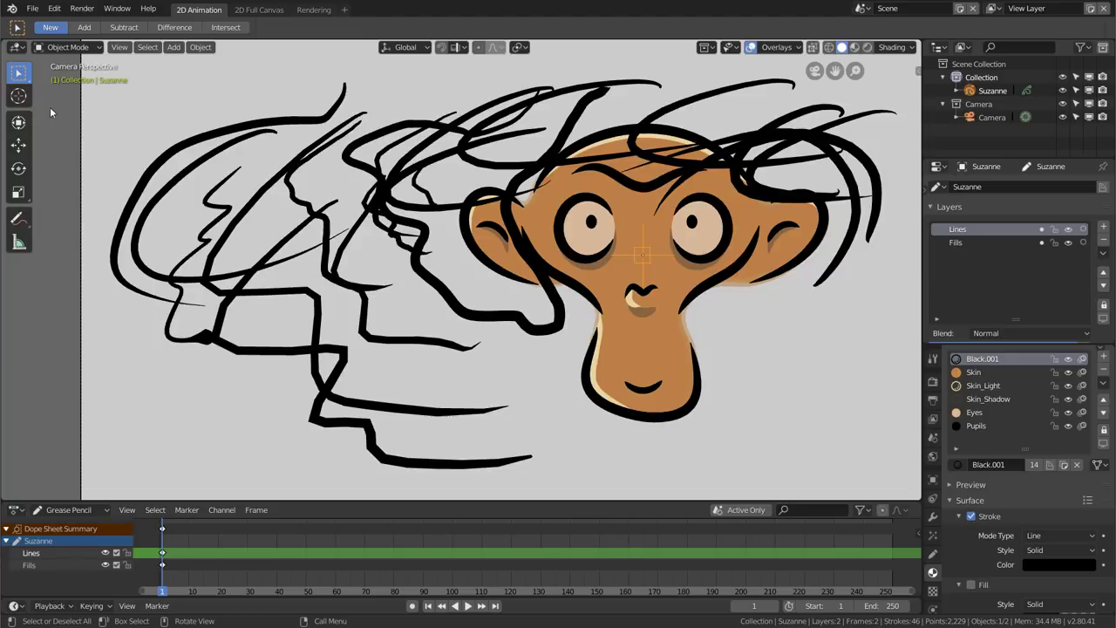
key(ctrl+Tab)
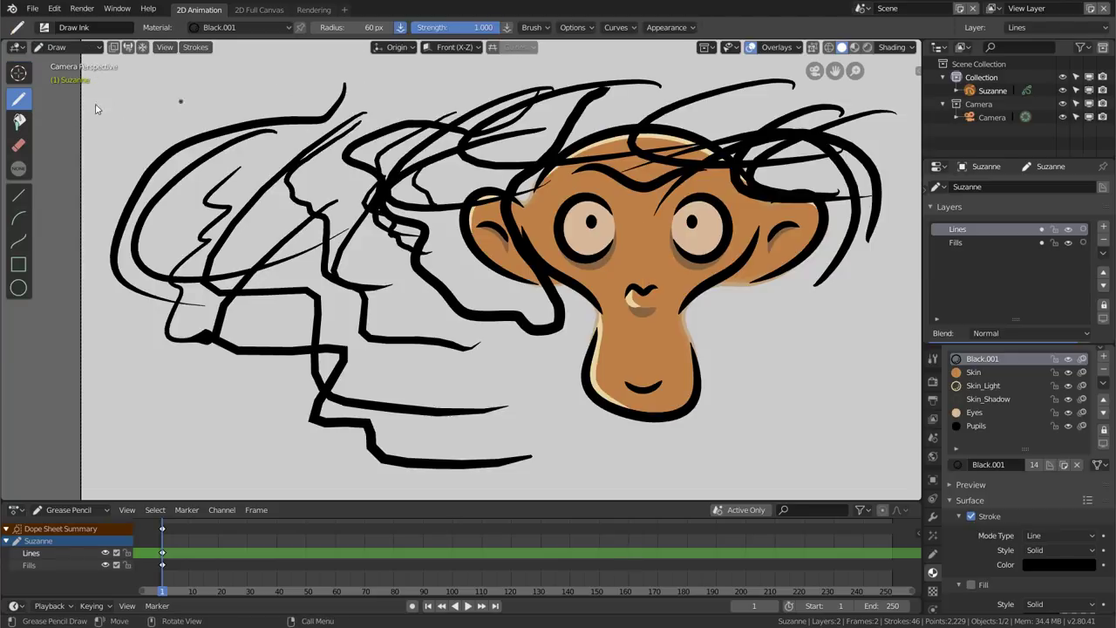
click(544, 31)
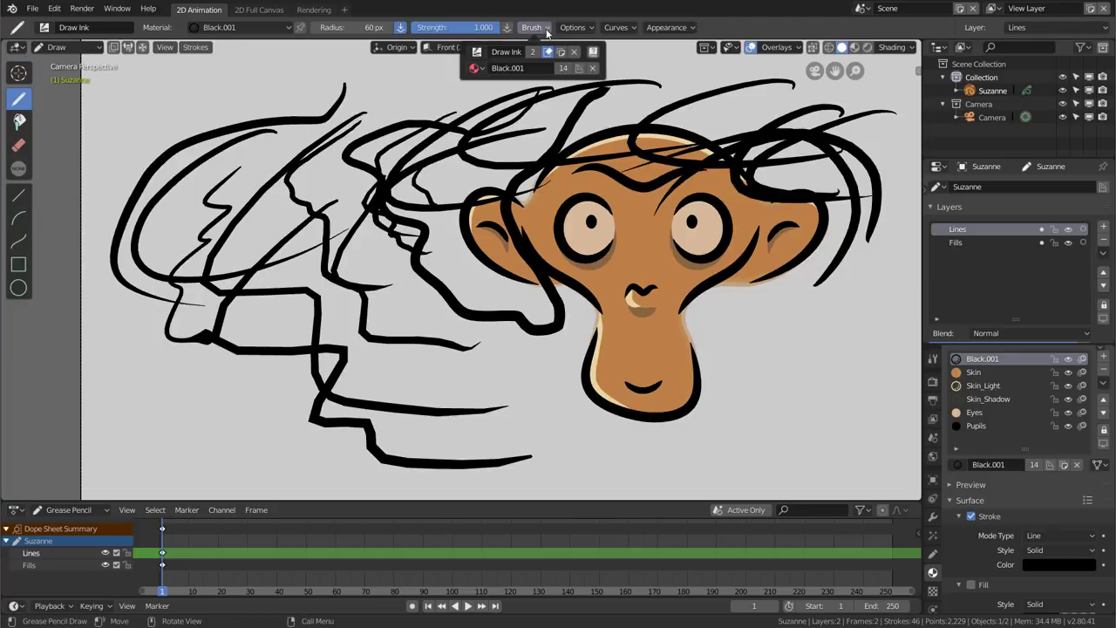
Enable random stroke variation with random pressure about 0.7 and draw test strokes below the head
click(581, 31)
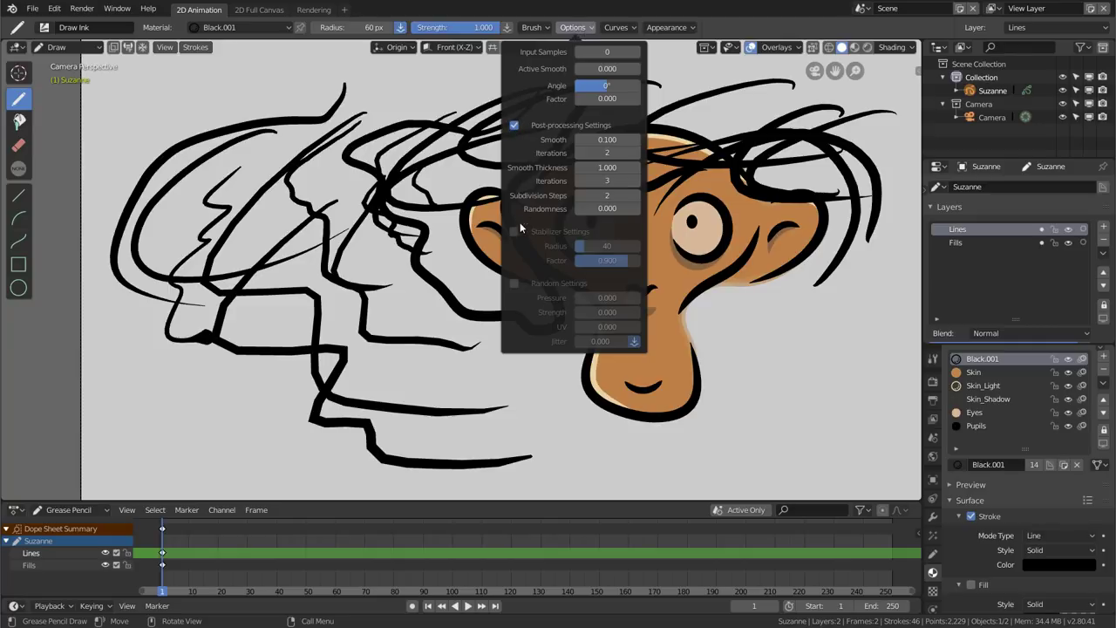
click(515, 284)
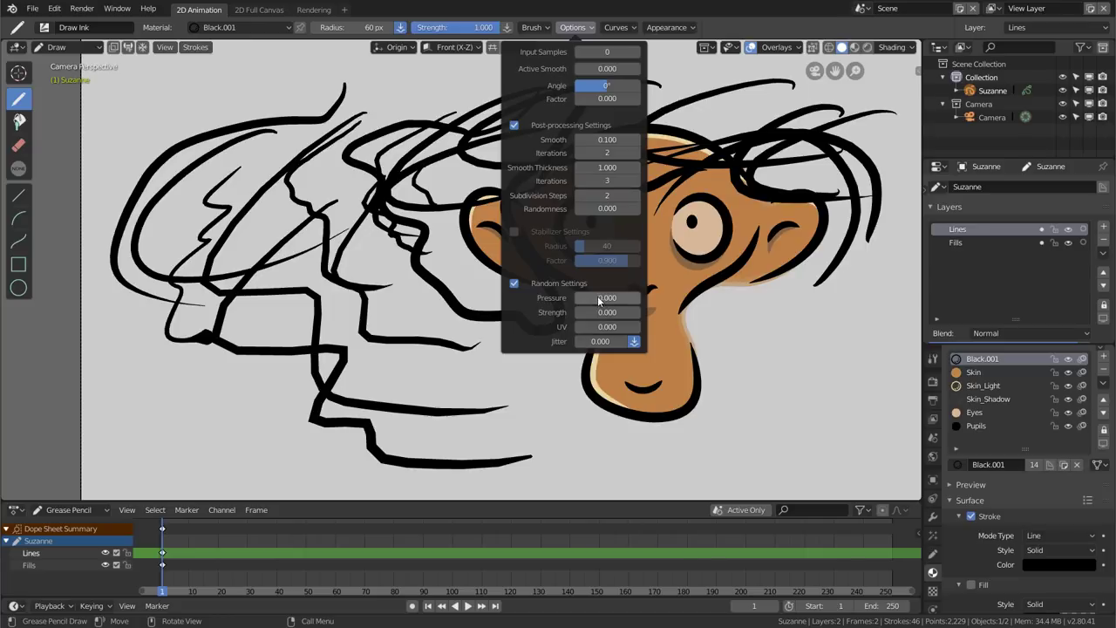
mouse_move(393, 305)
mouse_down()
mouse_move(452, 384)
mouse_move(544, 406)
mouse_up()
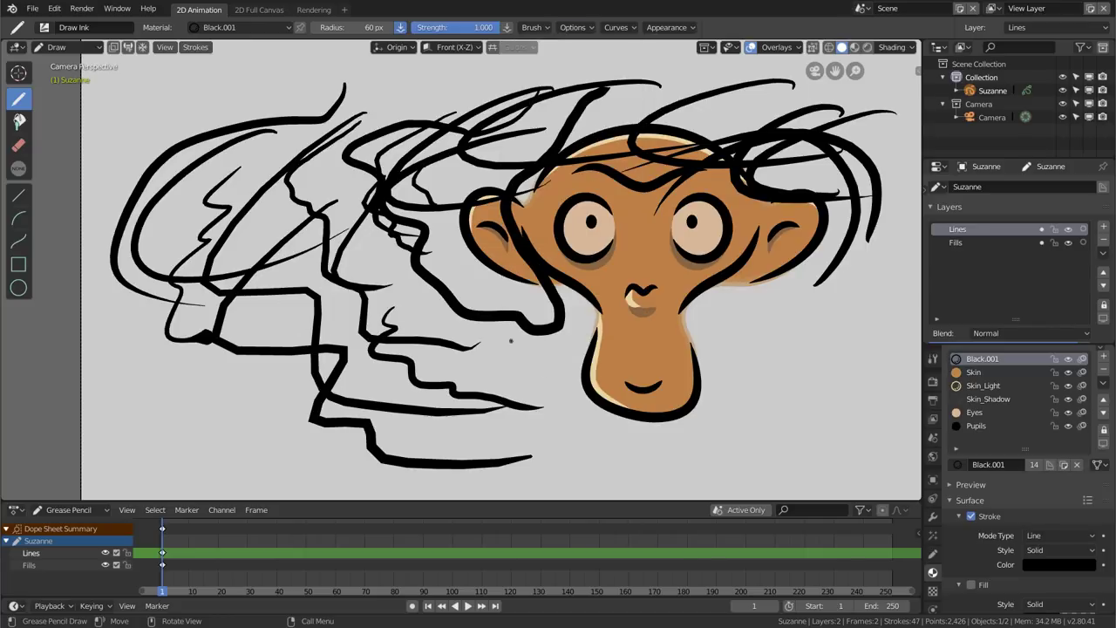
click(572, 27)
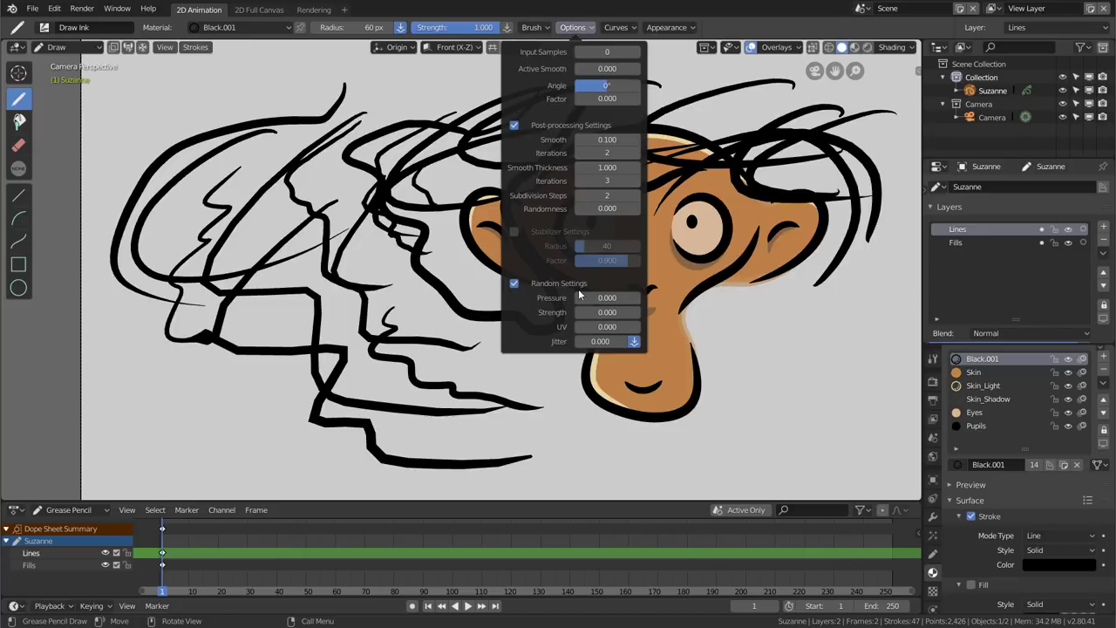
drag(600, 300, 614, 300)
drag(637, 299, 643, 300)
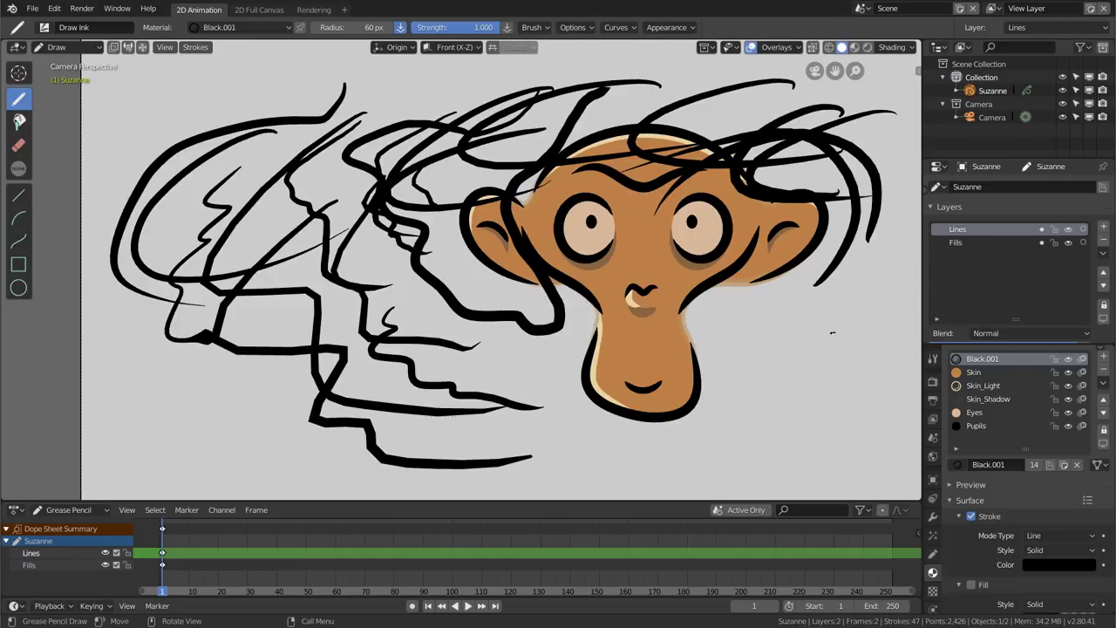
mouse_move(780, 376)
mouse_down()
mouse_move(507, 432)
mouse_move(311, 403)
mouse_move(815, 435)
mouse_move(767, 424)
mouse_move(558, 423)
mouse_up()
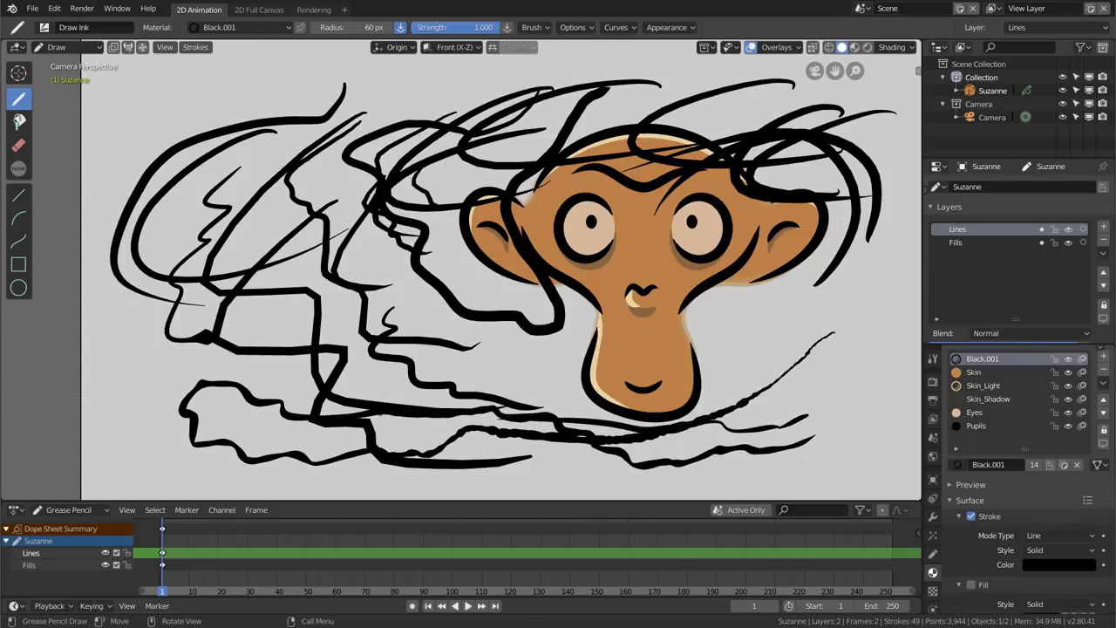
drag(854, 394, 380, 389)
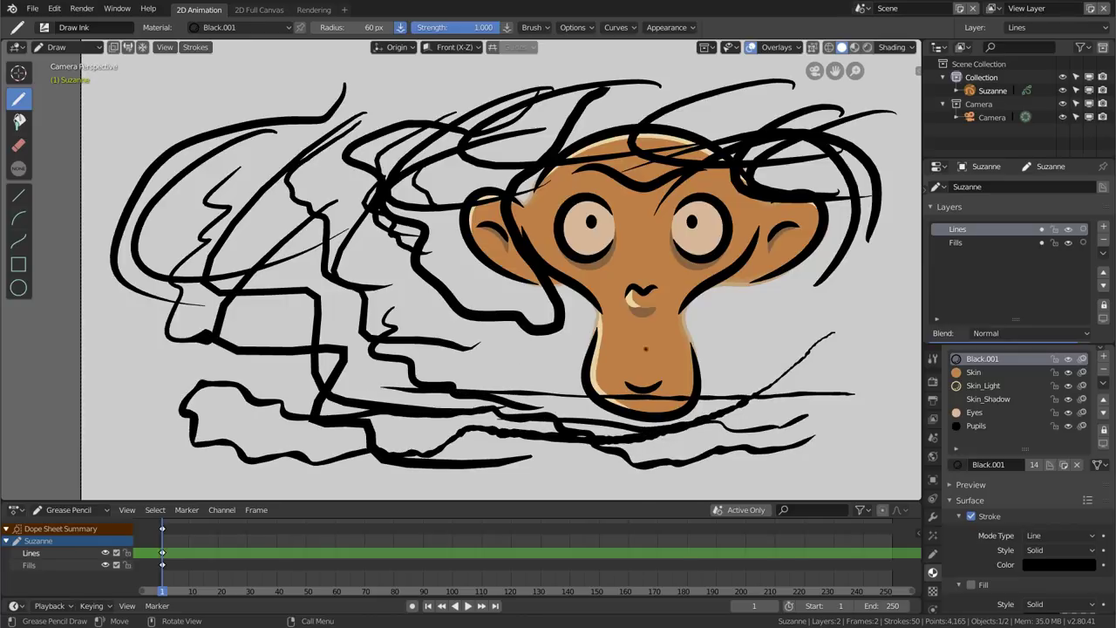
Turn off random variation, enable the stabilizer, and draw test strokes right of the head and top-left
click(577, 27)
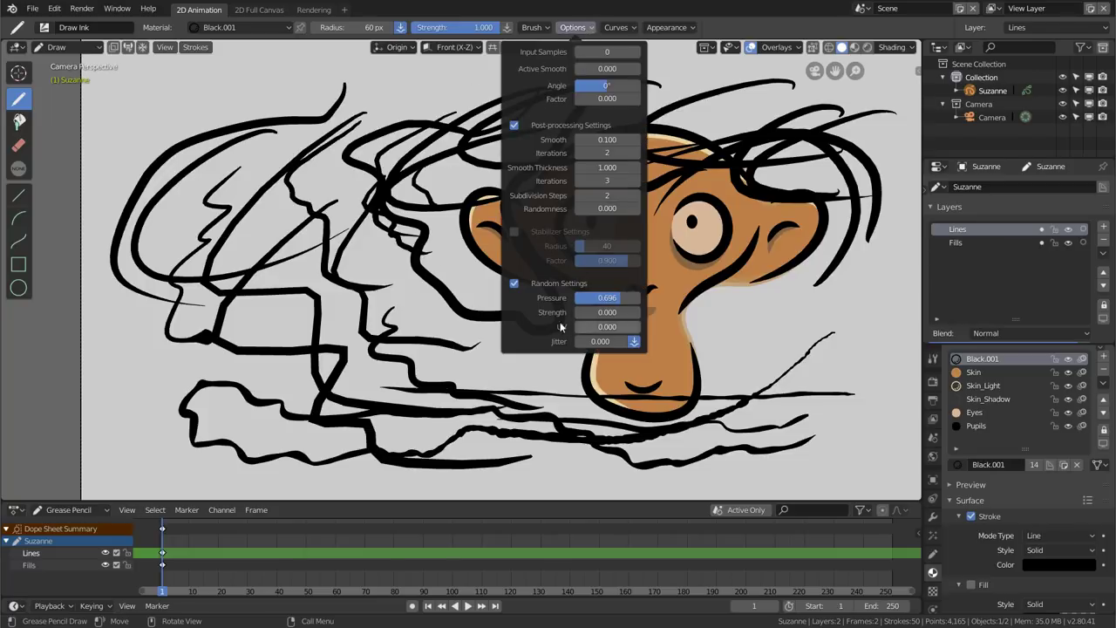
click(513, 284)
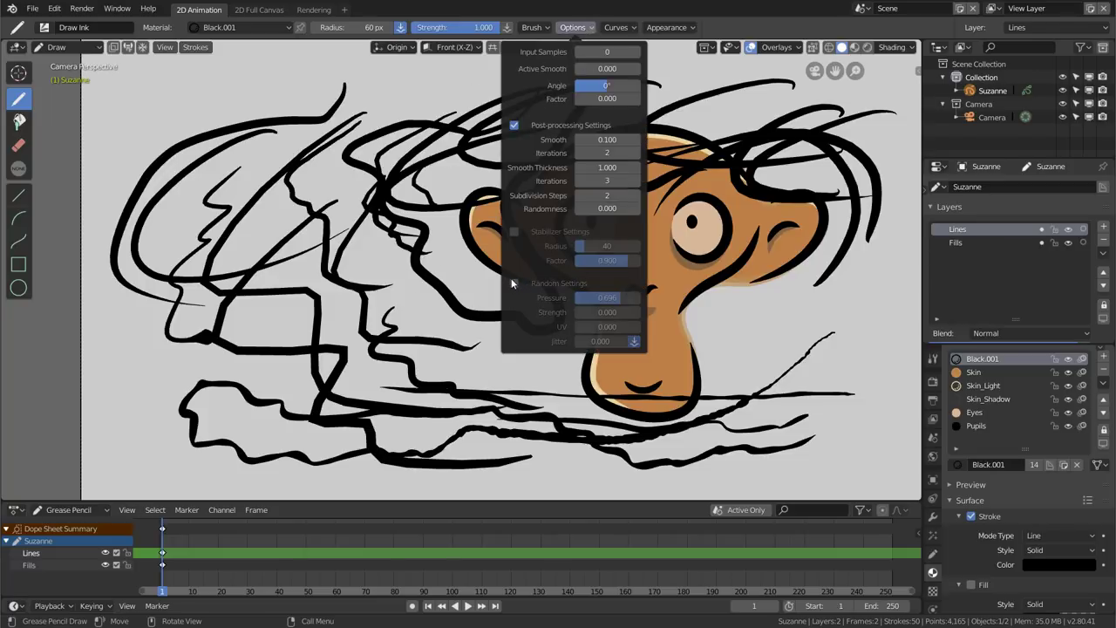
click(513, 231)
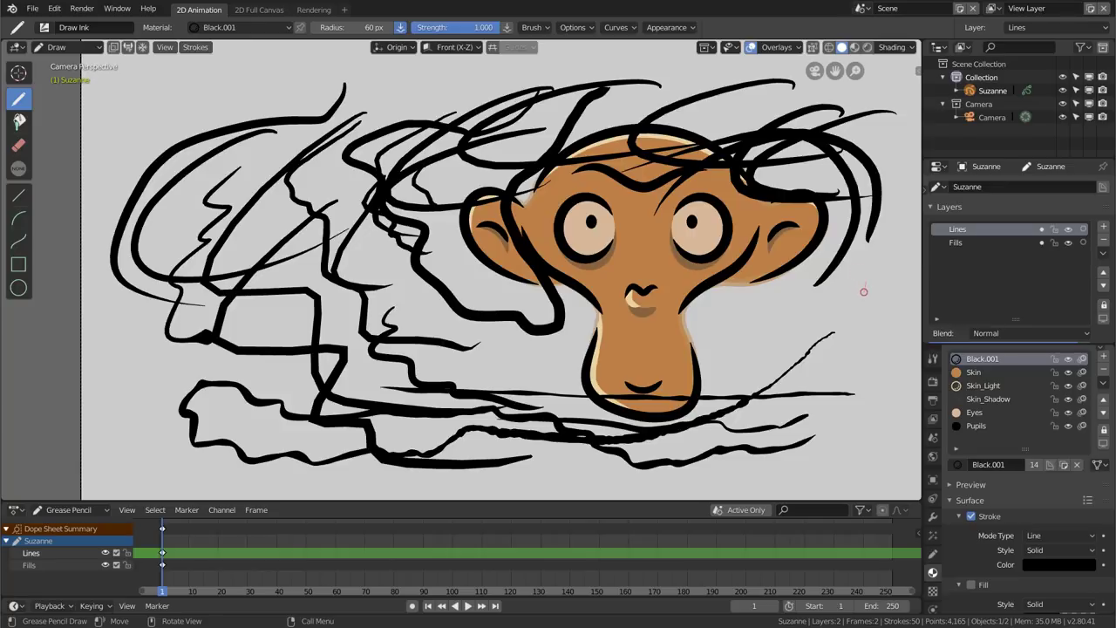
mouse_move(859, 296)
mouse_down()
mouse_move(803, 309)
mouse_move(755, 300)
mouse_move(739, 329)
mouse_move(762, 354)
mouse_move(837, 314)
mouse_move(873, 336)
mouse_move(817, 397)
mouse_move(788, 359)
mouse_move(817, 329)
mouse_move(850, 347)
mouse_move(831, 377)
mouse_move(806, 367)
mouse_move(859, 318)
mouse_move(875, 262)
mouse_move(771, 296)
mouse_move(731, 394)
mouse_move(610, 414)
mouse_move(457, 330)
mouse_move(375, 418)
mouse_move(514, 318)
mouse_move(431, 270)
mouse_move(541, 403)
mouse_move(711, 427)
mouse_move(854, 414)
mouse_move(887, 333)
mouse_move(895, 251)
mouse_move(850, 192)
mouse_move(754, 122)
mouse_move(593, 82)
mouse_move(388, 77)
mouse_move(222, 89)
mouse_move(150, 179)
mouse_move(135, 336)
mouse_move(195, 485)
mouse_move(384, 454)
mouse_move(563, 453)
mouse_move(682, 484)
mouse_move(771, 475)
mouse_up()
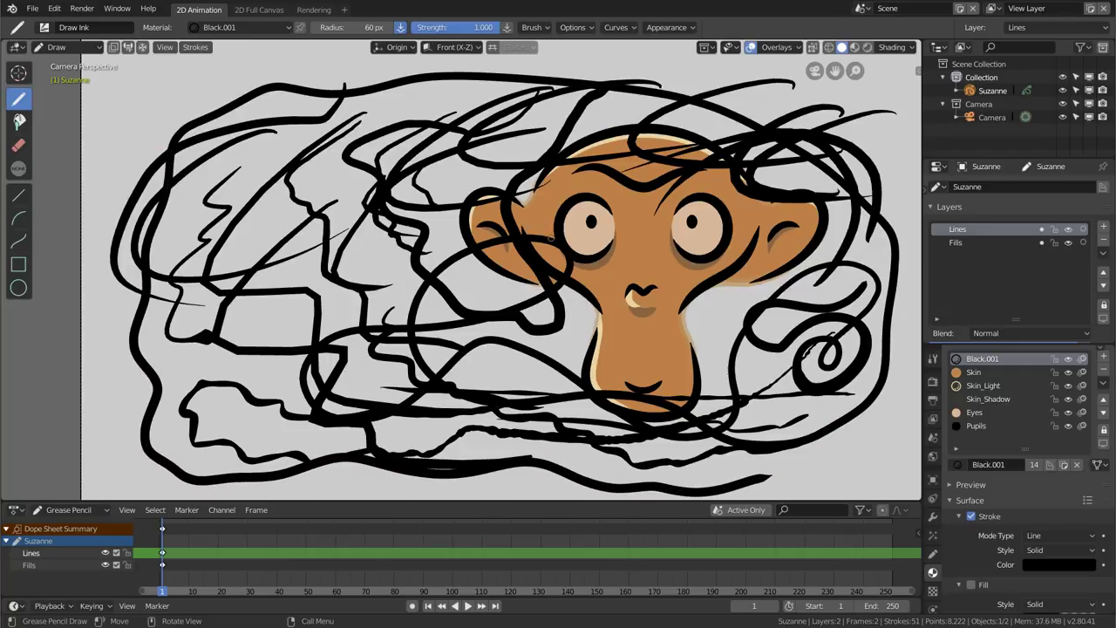
click(588, 29)
mouse_move(137, 94)
mouse_down()
mouse_move(117, 142)
mouse_move(144, 199)
mouse_up()
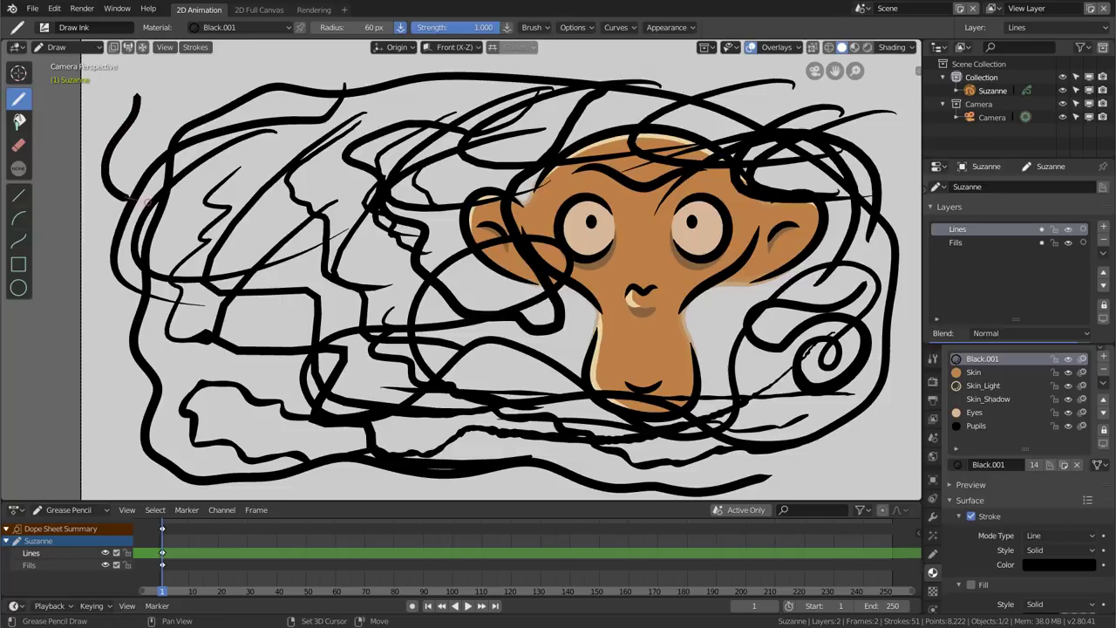
mouse_move(150, 85)
mouse_down()
mouse_move(129, 167)
mouse_move(157, 137)
mouse_up()
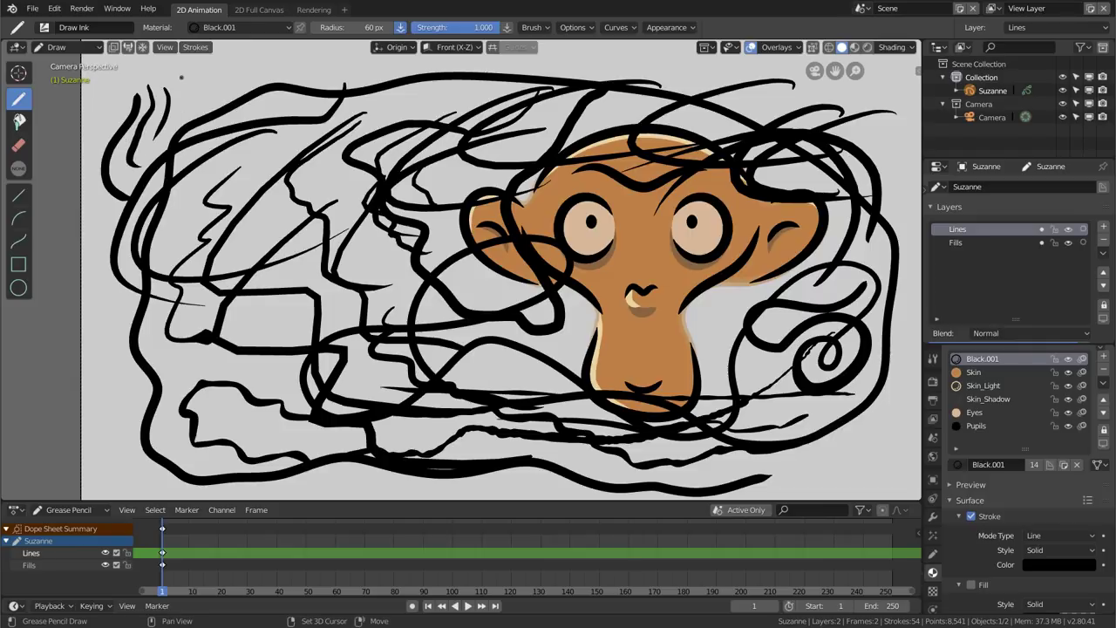
drag(180, 80, 146, 168)
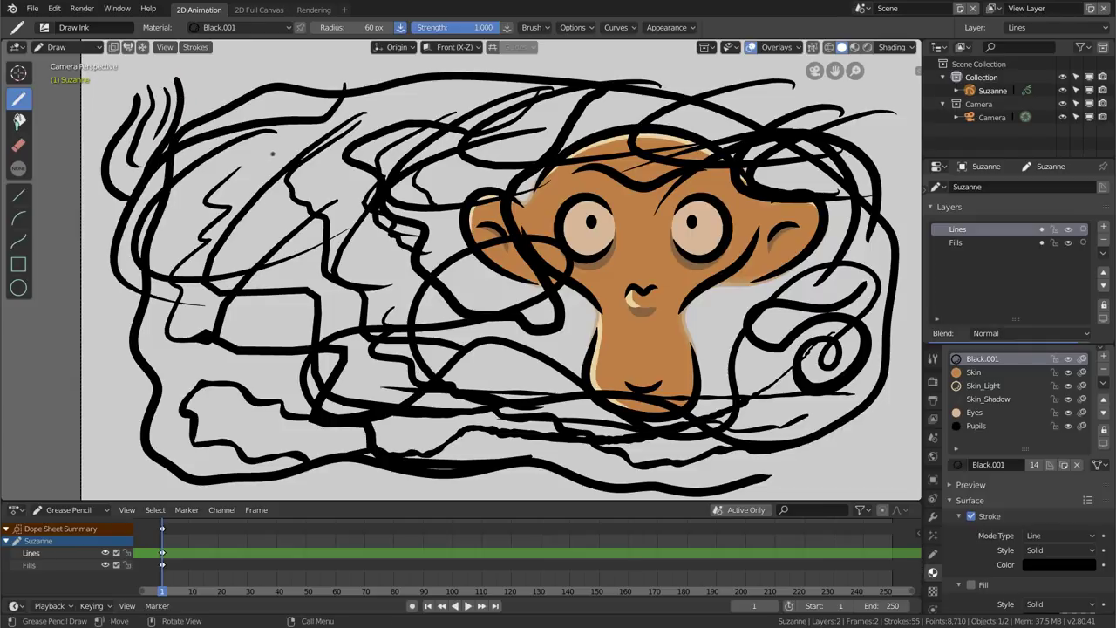
Erase all test scribbles around the head, then review the Draw brush's Curves and Appearance settings
click(18, 145)
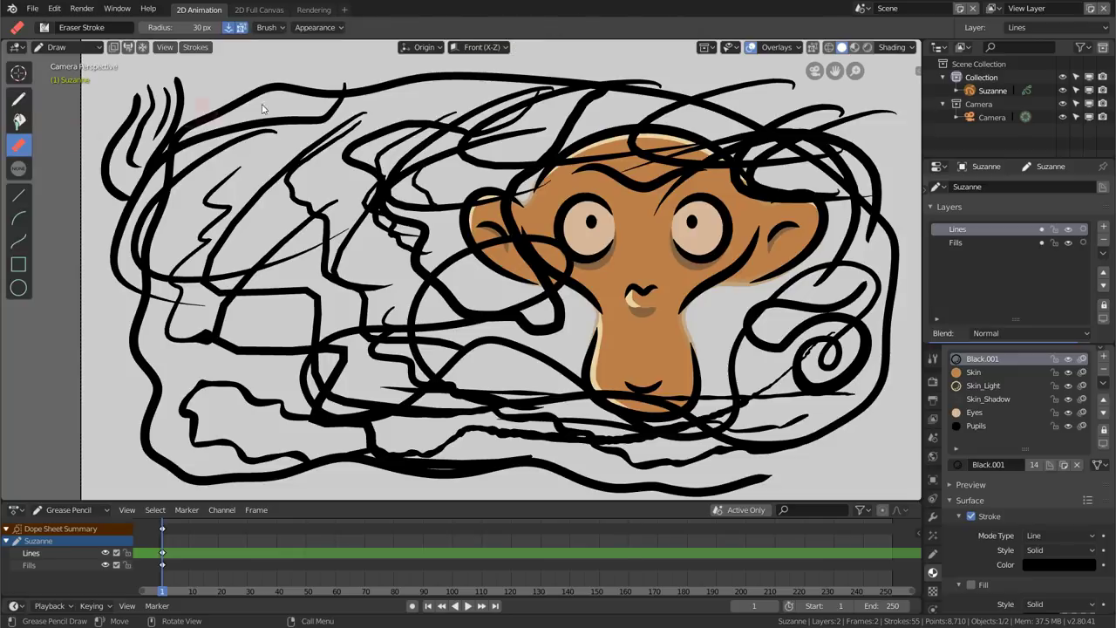
mouse_move(113, 261)
mouse_down()
mouse_move(142, 117)
mouse_move(150, 207)
mouse_move(480, 137)
mouse_move(369, 326)
mouse_move(614, 455)
mouse_move(803, 415)
mouse_move(868, 185)
mouse_move(729, 108)
mouse_up()
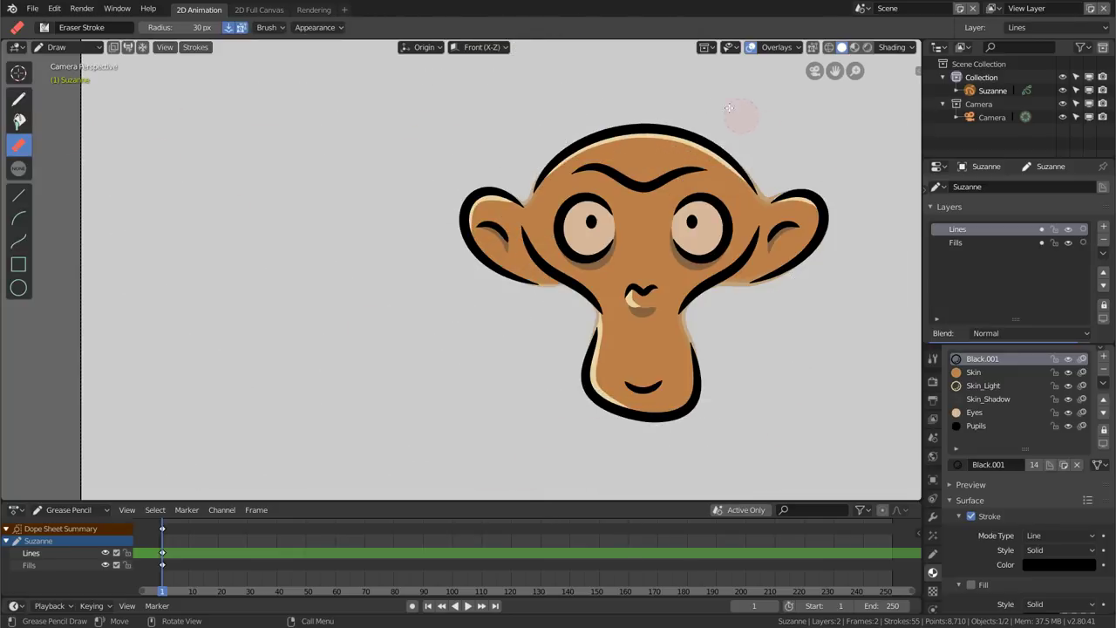
click(19, 99)
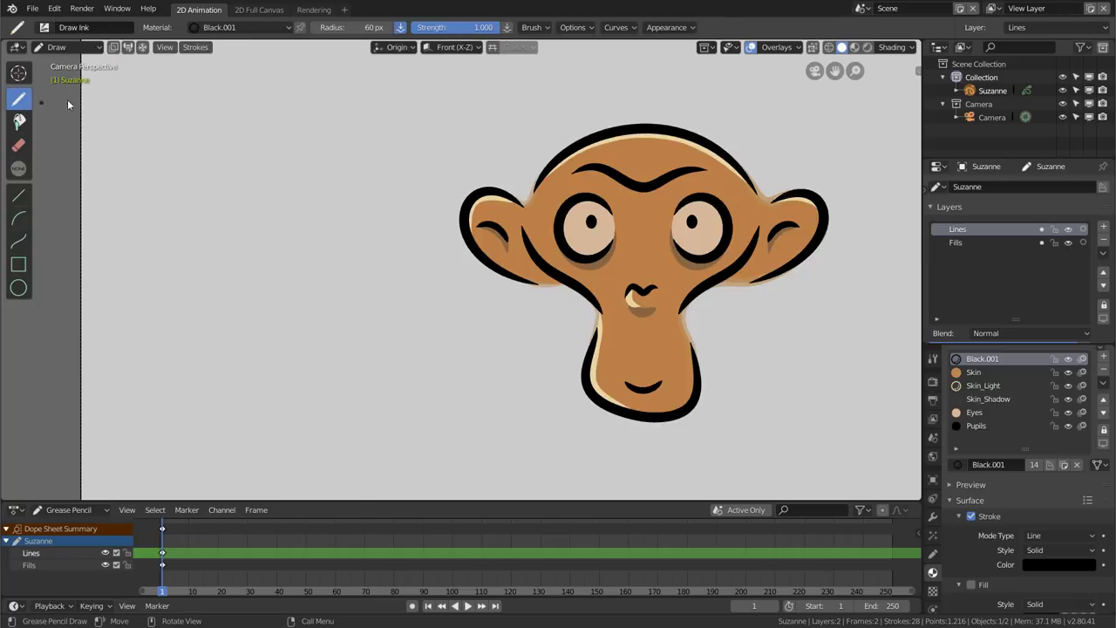
click(615, 27)
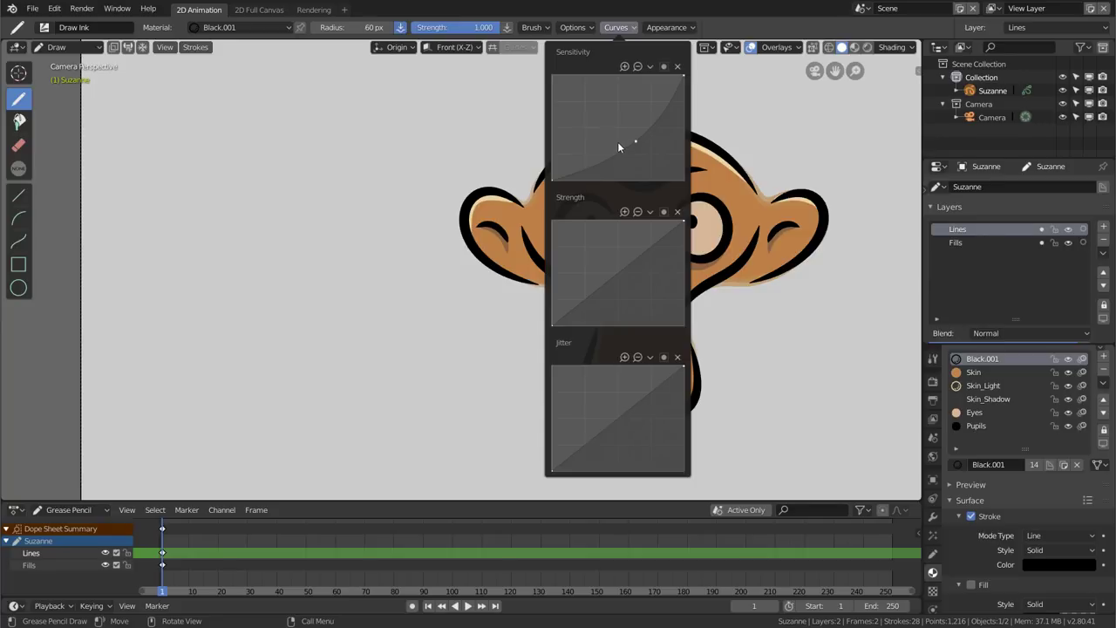
click(667, 28)
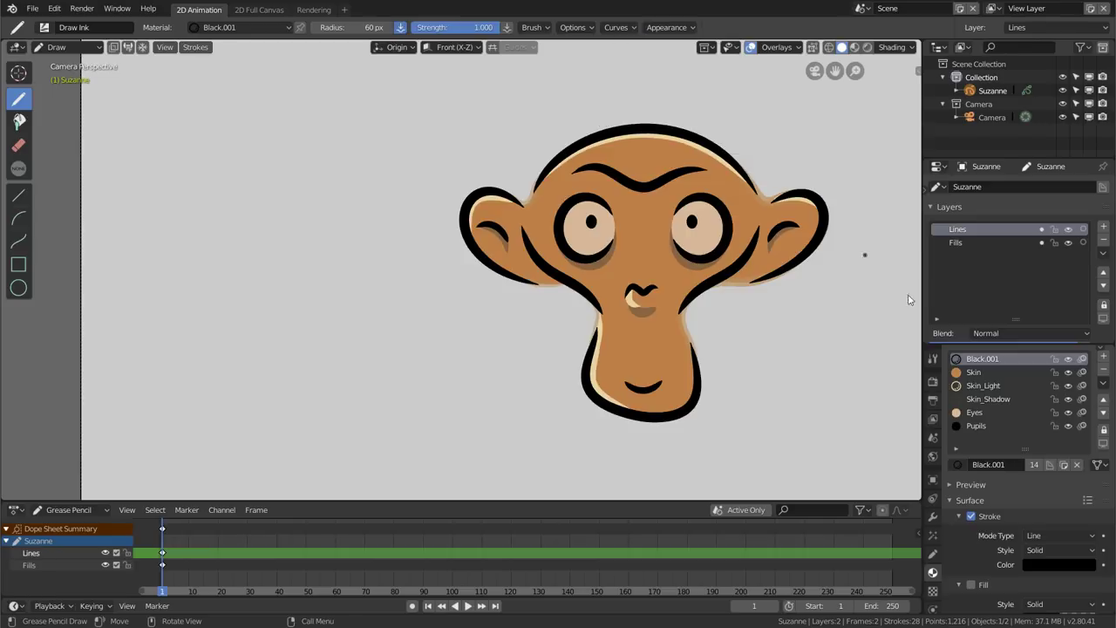
Make Skin the active material with a black stroke colour and red fill colour
click(971, 372)
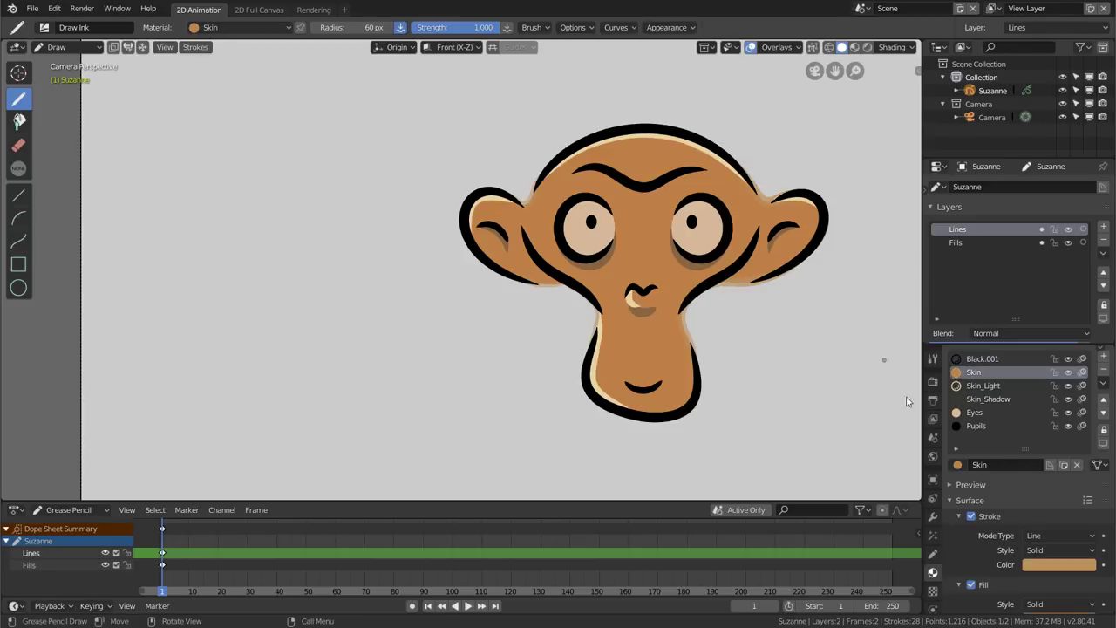
scroll(1001, 533, down, 3)
click(1052, 516)
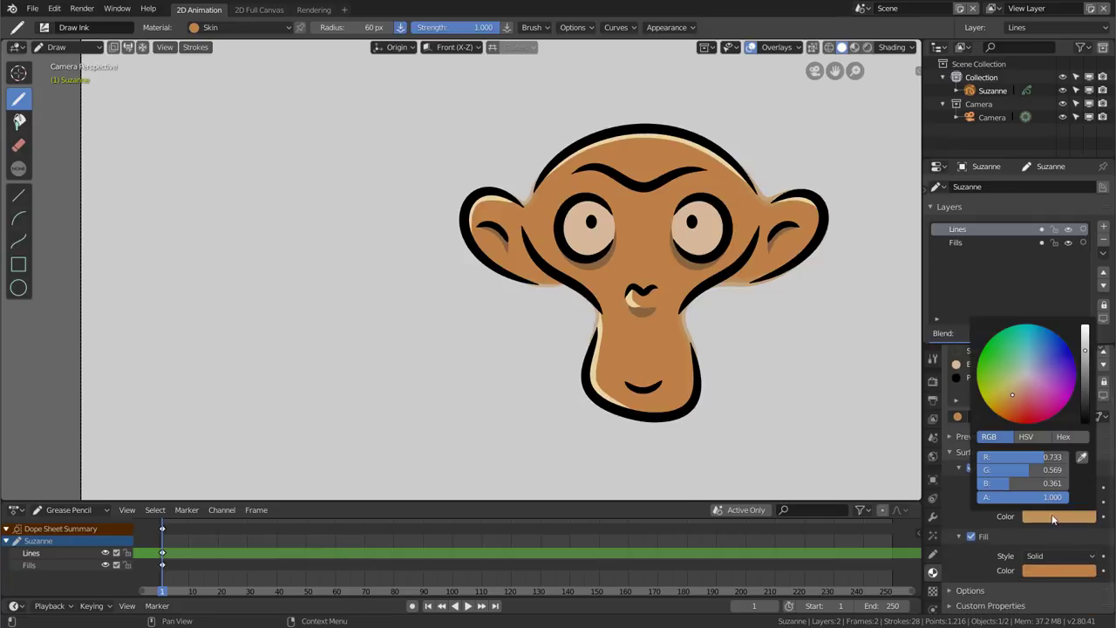
drag(1089, 364, 1085, 427)
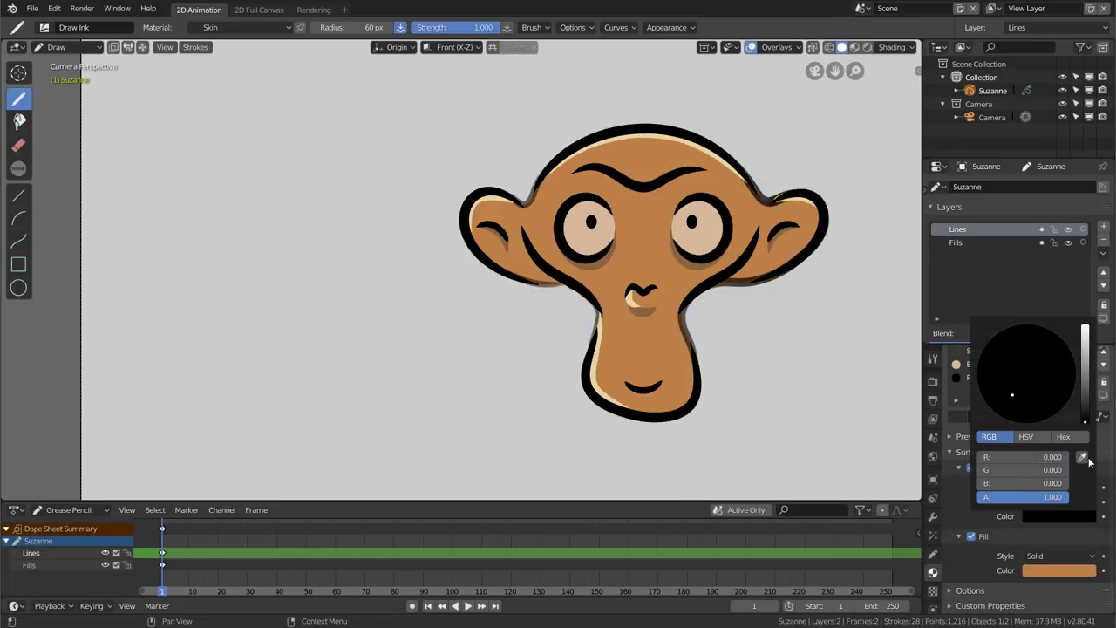
click(1041, 571)
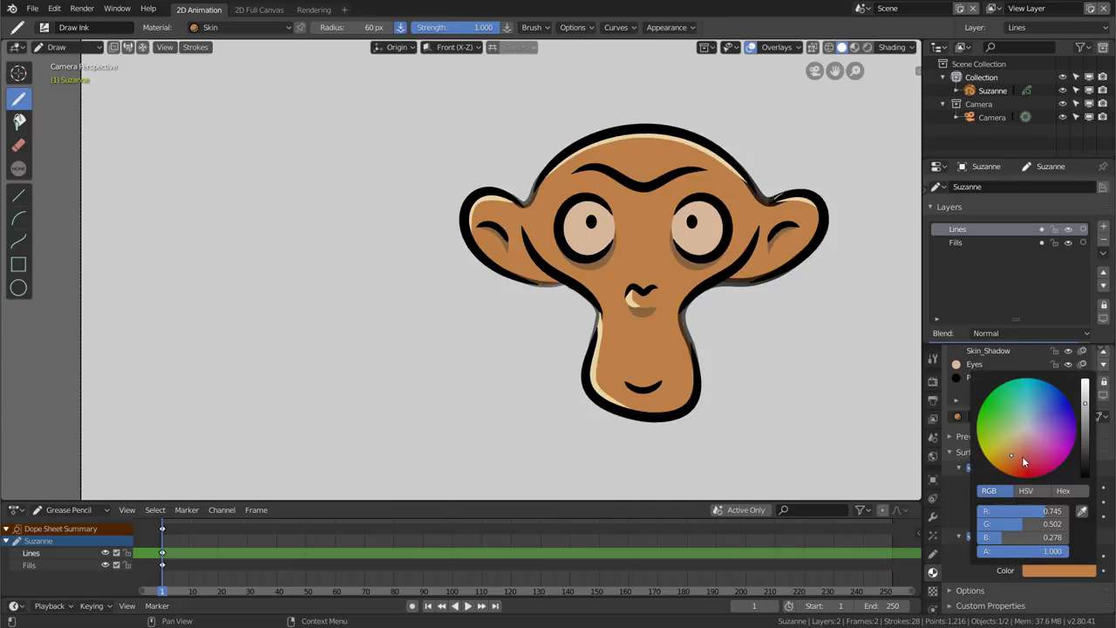
drag(1022, 456, 1027, 468)
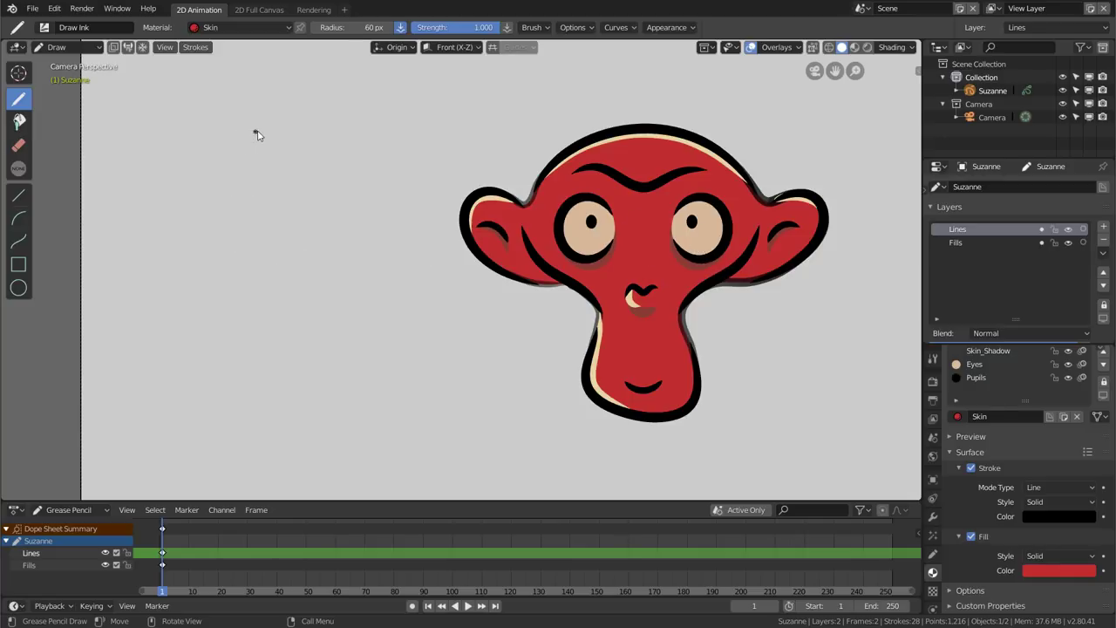
Draw red Skin blobs left of, above, and beside the chin of Suzanne's head
mouse_move(266, 121)
mouse_down()
mouse_move(192, 191)
mouse_move(347, 142)
mouse_up()
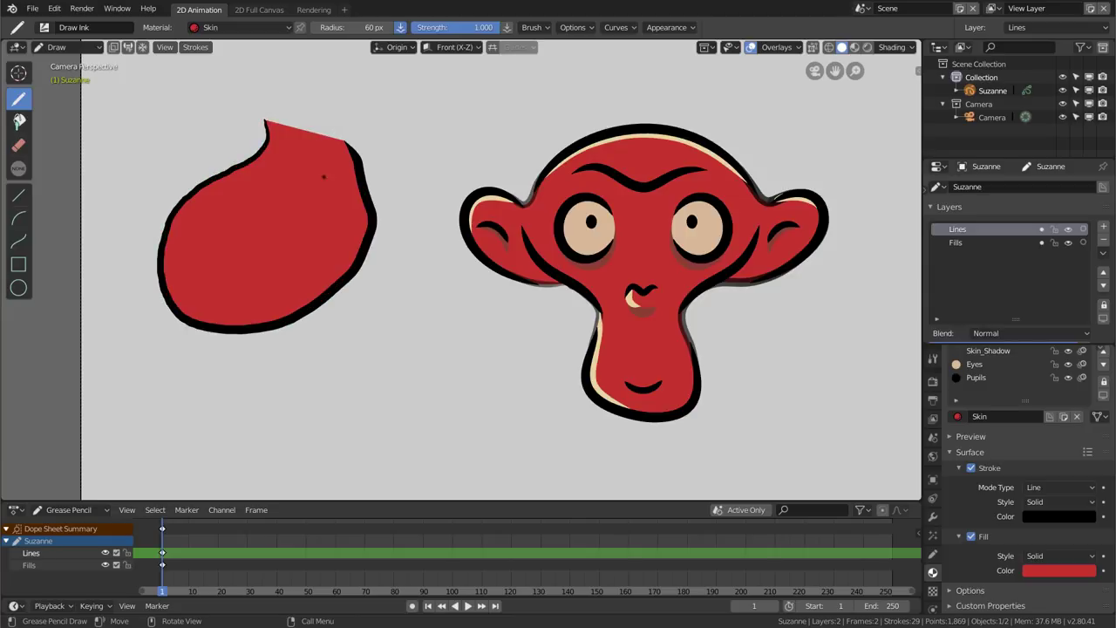
mouse_move(389, 305)
mouse_down()
mouse_move(452, 372)
mouse_move(389, 307)
mouse_up()
click(676, 30)
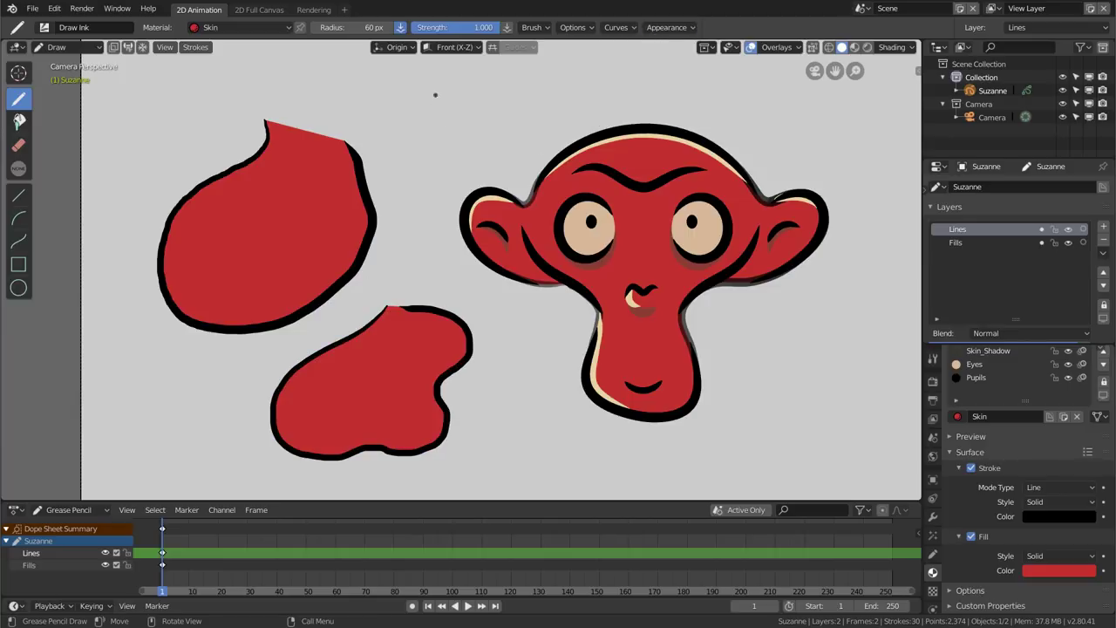
mouse_move(434, 95)
mouse_down()
mouse_move(486, 162)
mouse_move(436, 94)
mouse_up()
drag(575, 88, 601, 73)
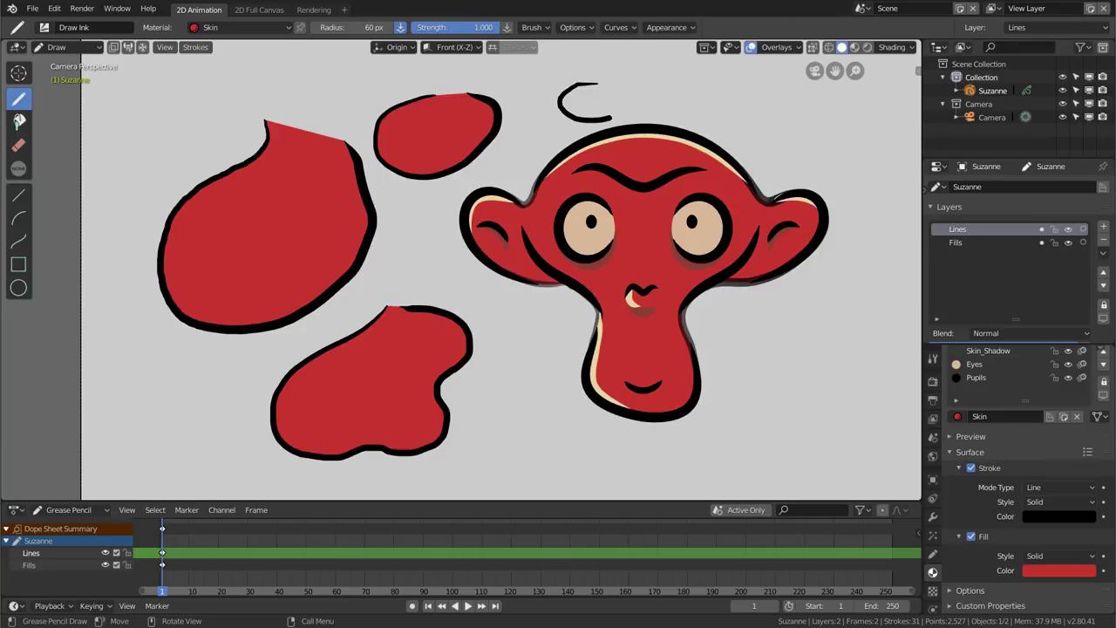
mouse_move(795, 109)
mouse_down()
mouse_move(819, 156)
mouse_move(784, 110)
mouse_up()
drag(724, 84, 671, 84)
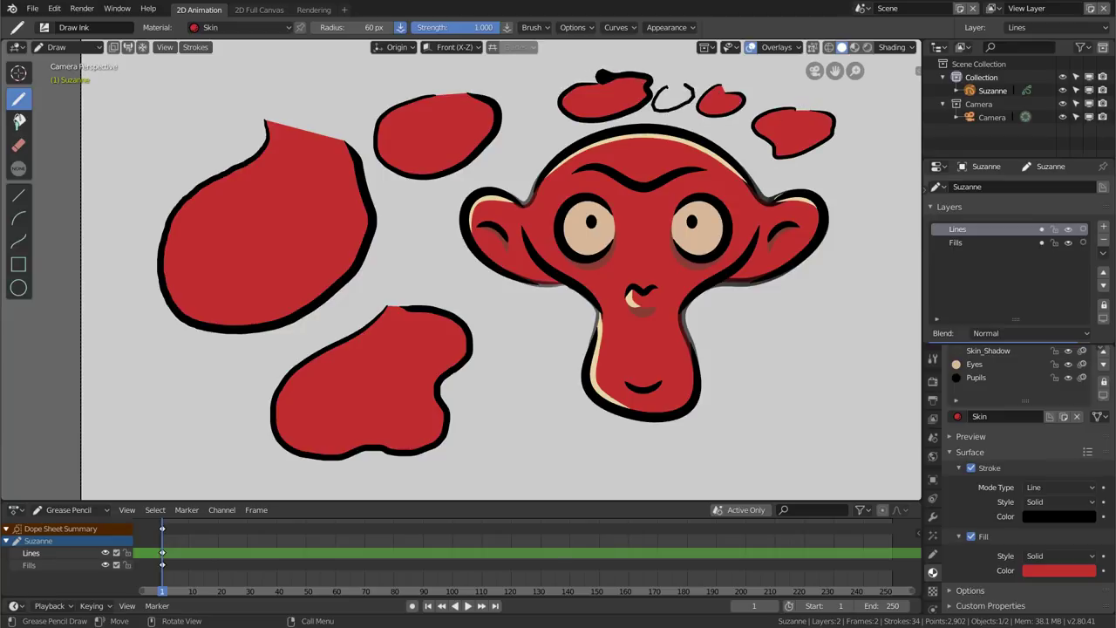
click(685, 30)
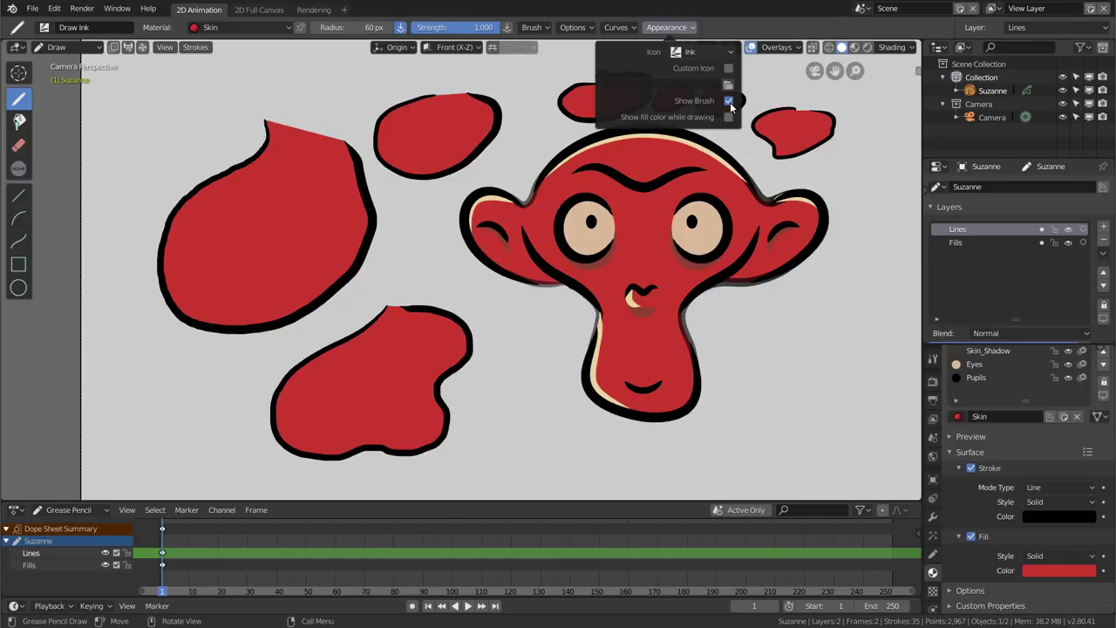
mouse_move(386, 236)
mouse_down()
mouse_move(477, 174)
mouse_move(558, 174)
mouse_up()
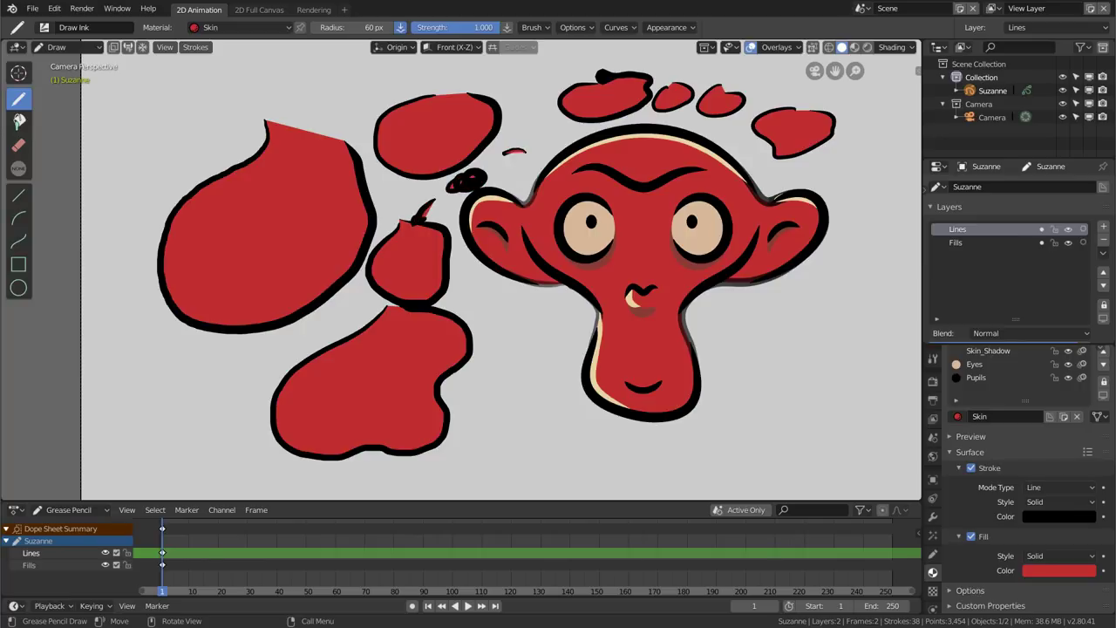
click(673, 28)
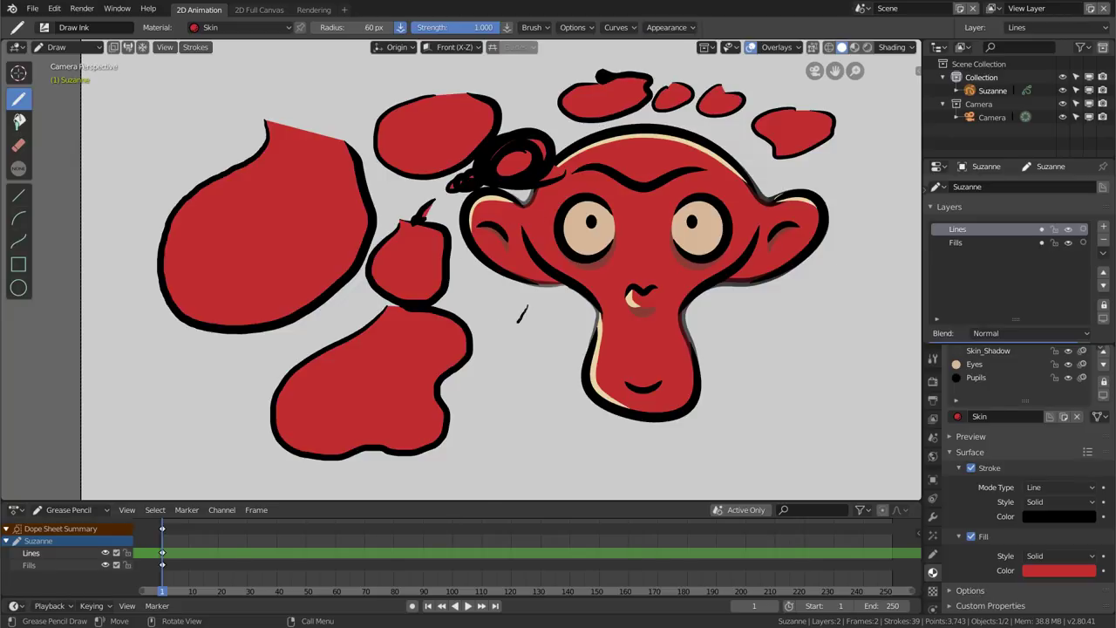
drag(521, 315, 493, 355)
drag(542, 311, 565, 305)
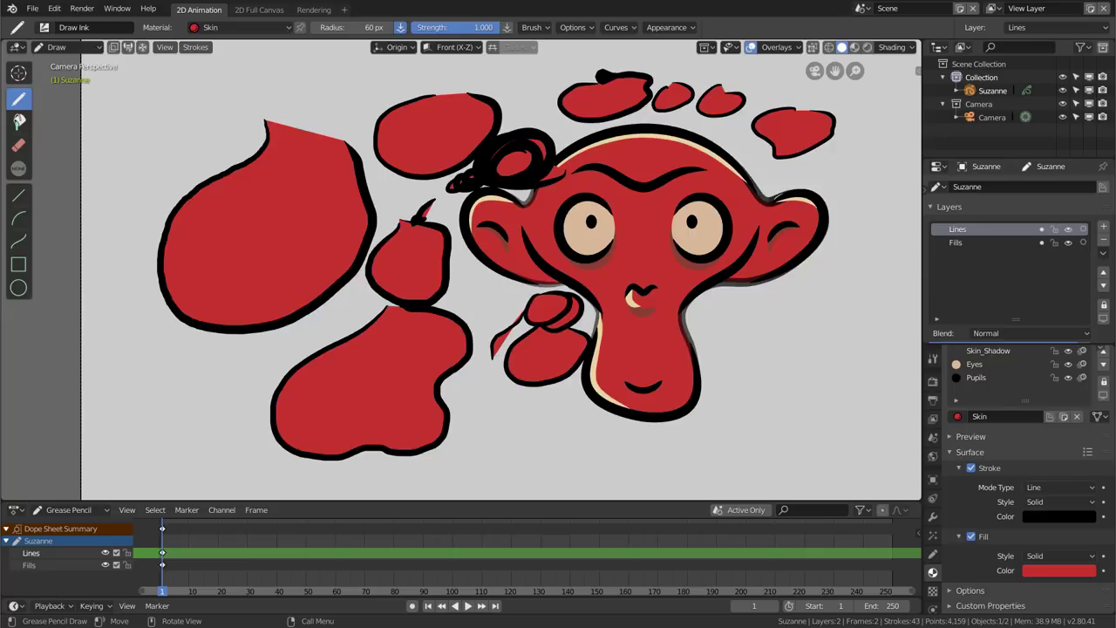
Try red fills and shapes at the top-left, undoing each trial
click(18, 122)
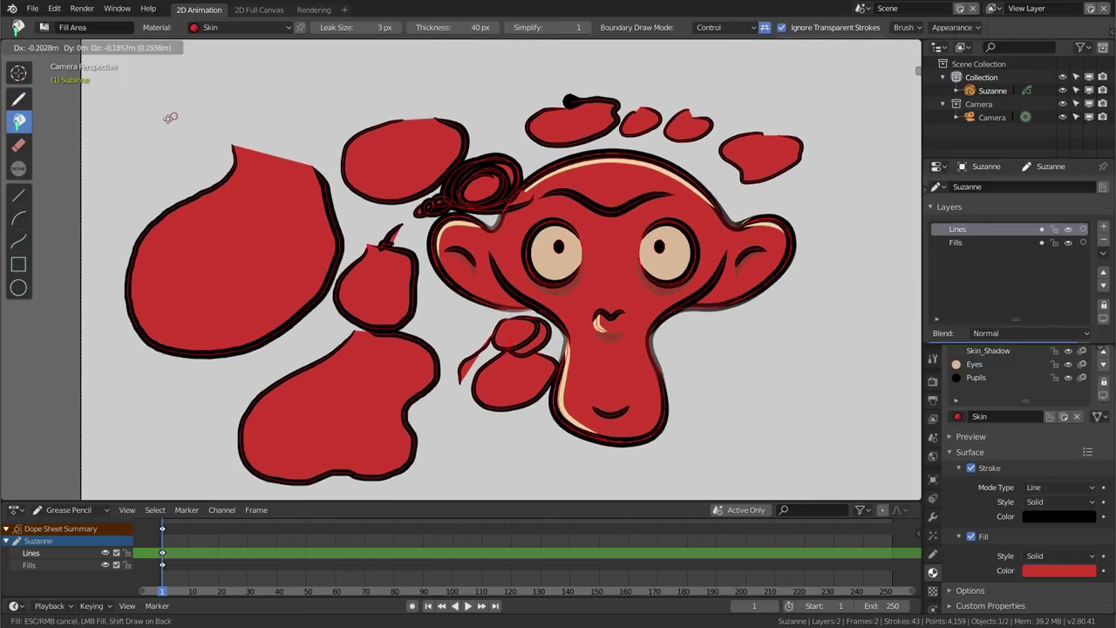
key(ctrl+z)
key(ctrl+z)
key(ctrl+z)
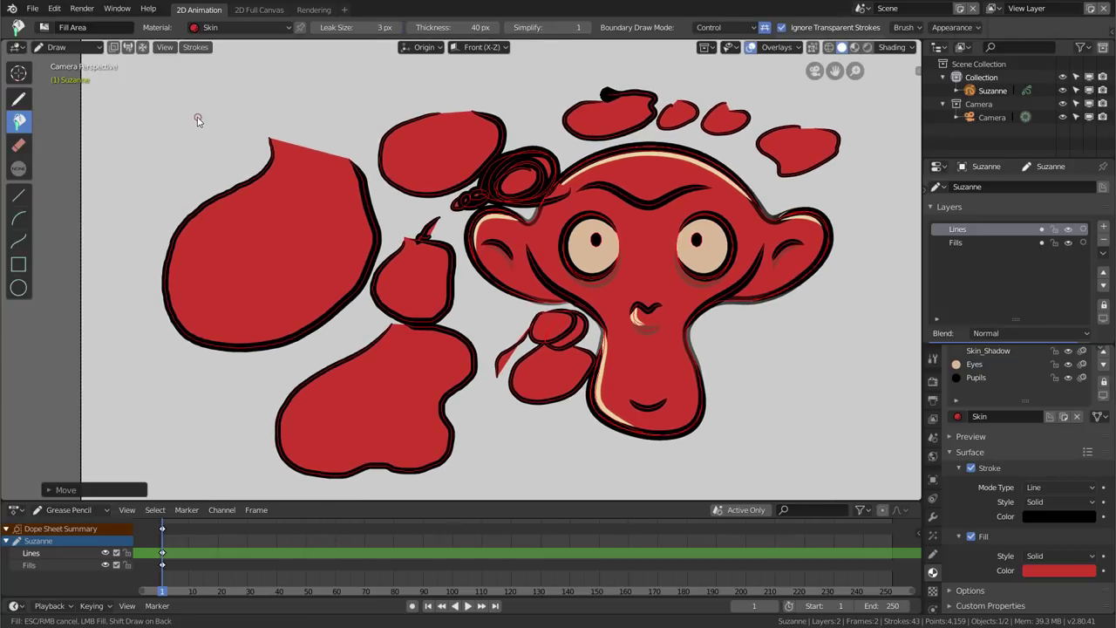
click(161, 122)
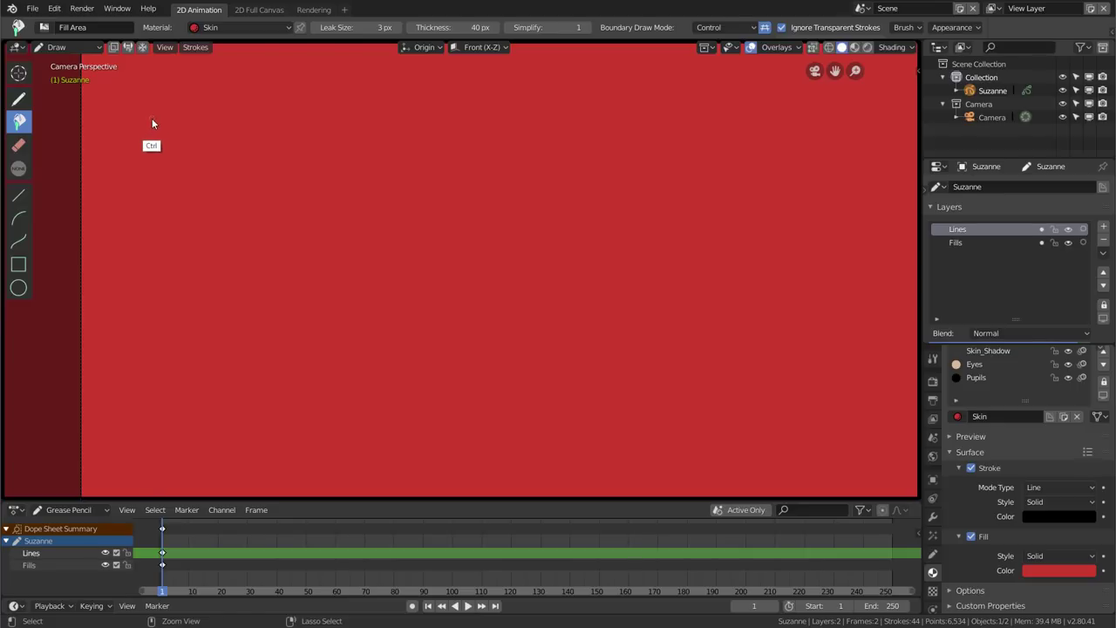
mouse_move(205, 101)
mouse_down()
mouse_move(150, 164)
mouse_move(225, 98)
mouse_up()
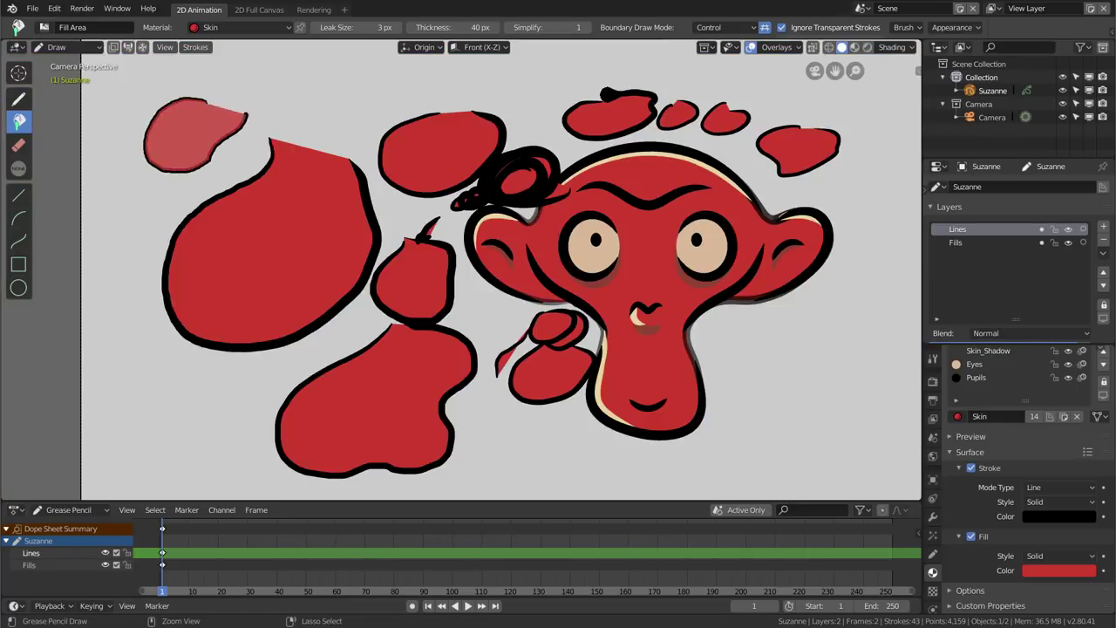
key(ctrl+z)
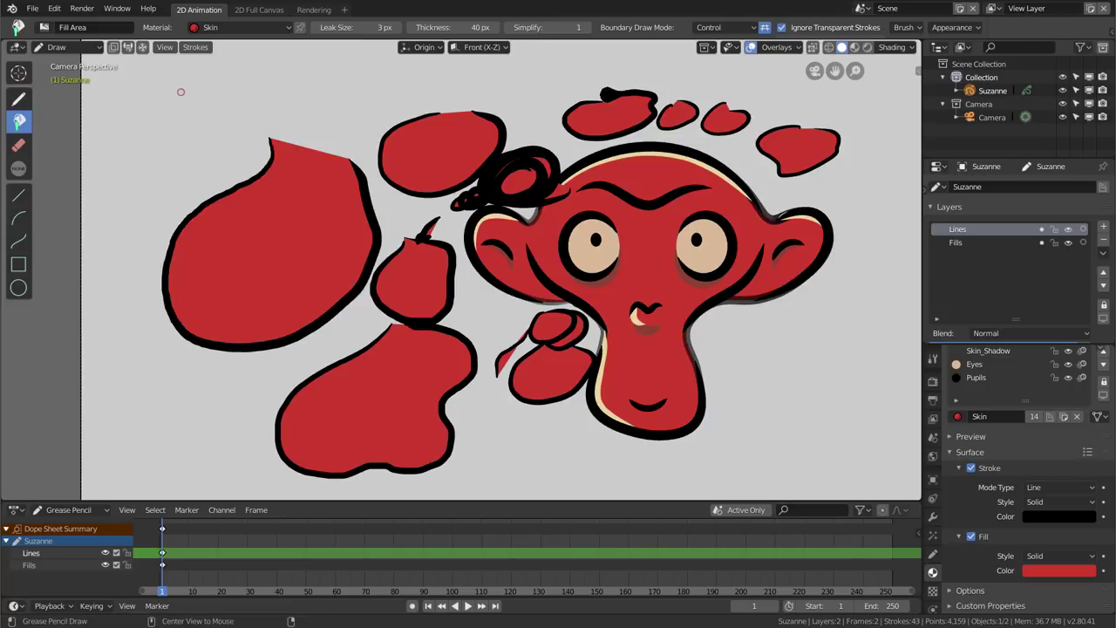
drag(182, 90, 218, 161)
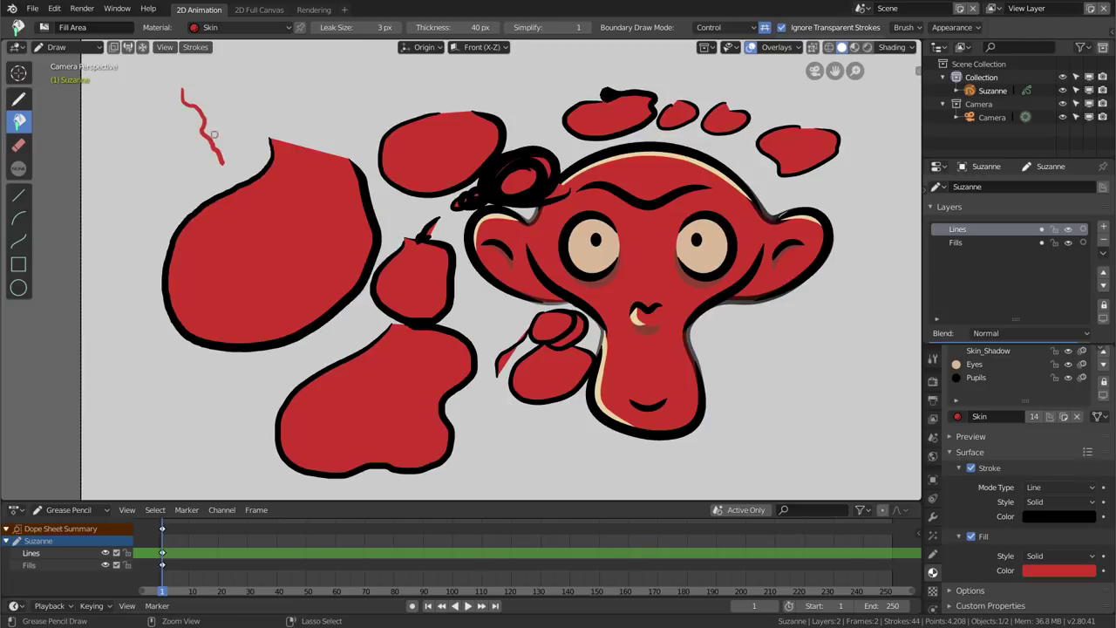
key(ctrl+z)
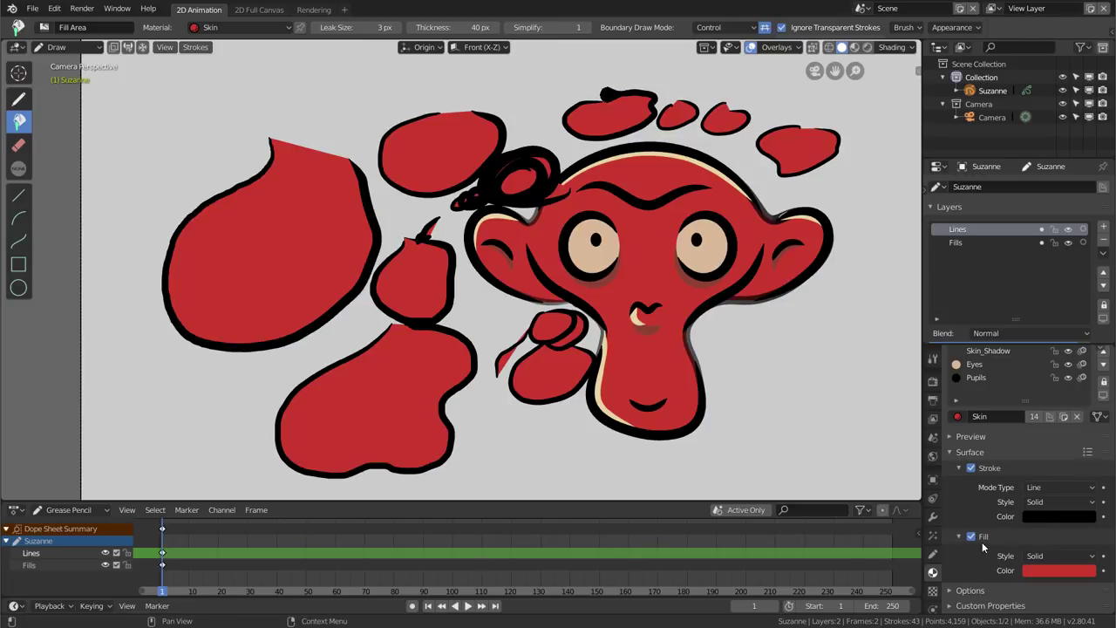
Remove the black outlines from the red shapes and fill five blob outlines with red
click(970, 468)
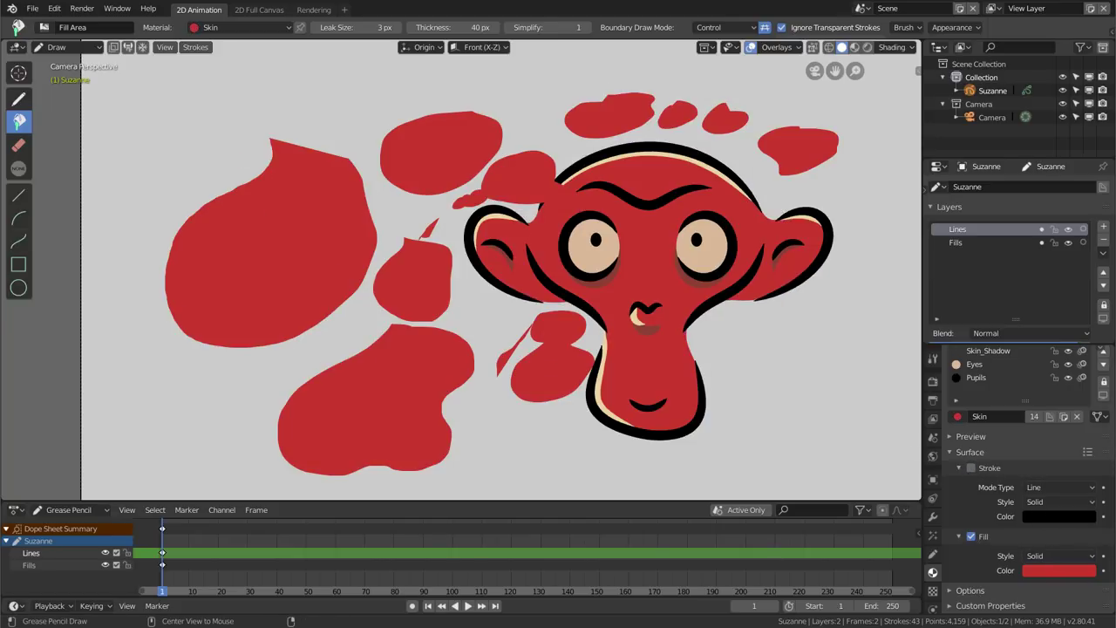
click(219, 140)
click(198, 166)
click(297, 144)
click(256, 139)
click(313, 190)
drag(971, 406, 966, 465)
Make Black.001 active, draw a test scribble, then erase it together with the red blobs
click(985, 360)
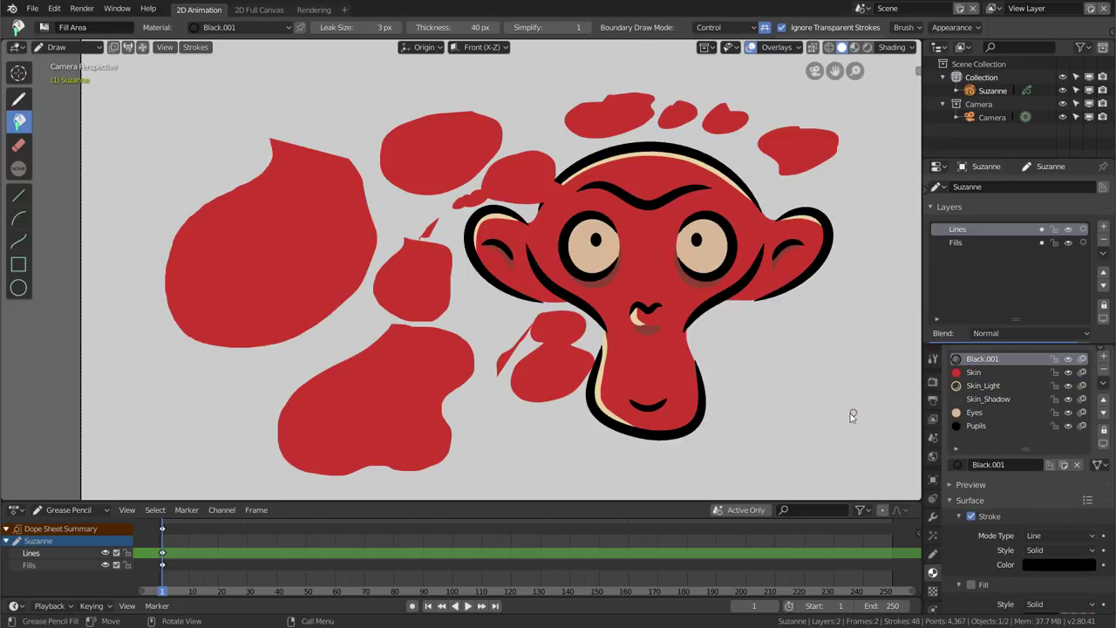
click(24, 101)
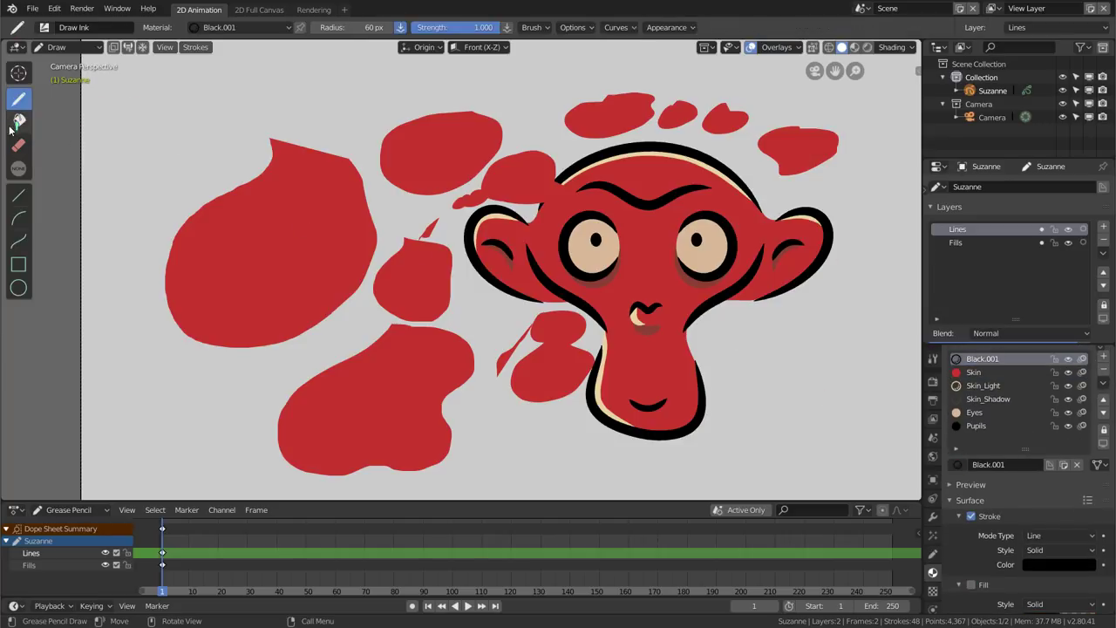
drag(167, 103, 268, 147)
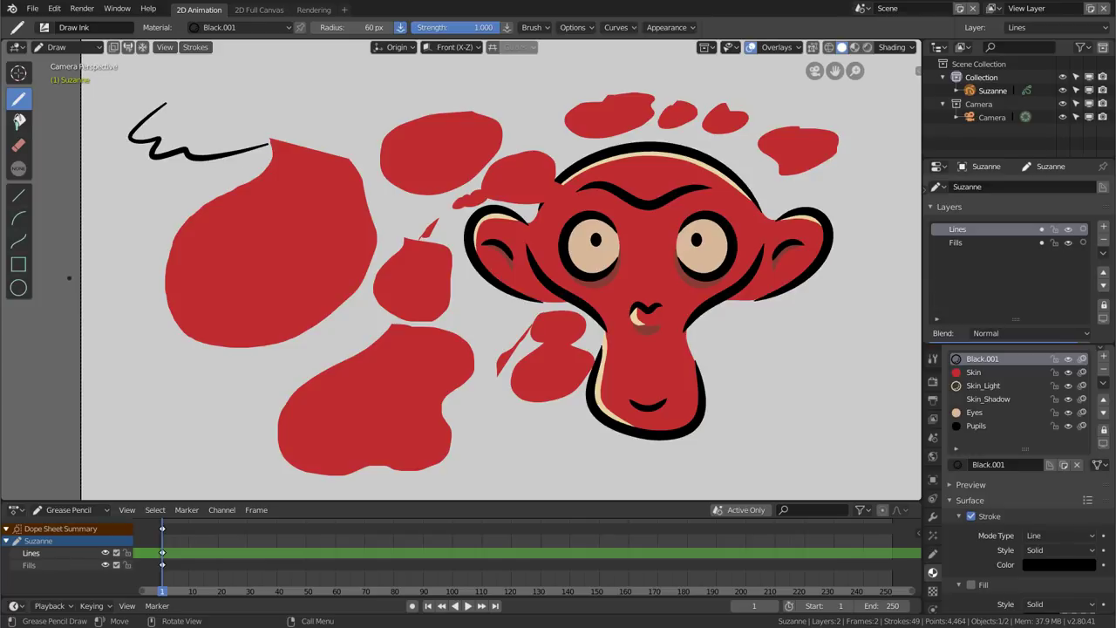
click(18, 145)
mouse_move(196, 155)
mouse_down()
mouse_move(208, 175)
mouse_move(358, 241)
mouse_move(539, 377)
mouse_move(428, 344)
mouse_move(460, 175)
mouse_move(602, 100)
mouse_move(642, 140)
mouse_up()
click(18, 100)
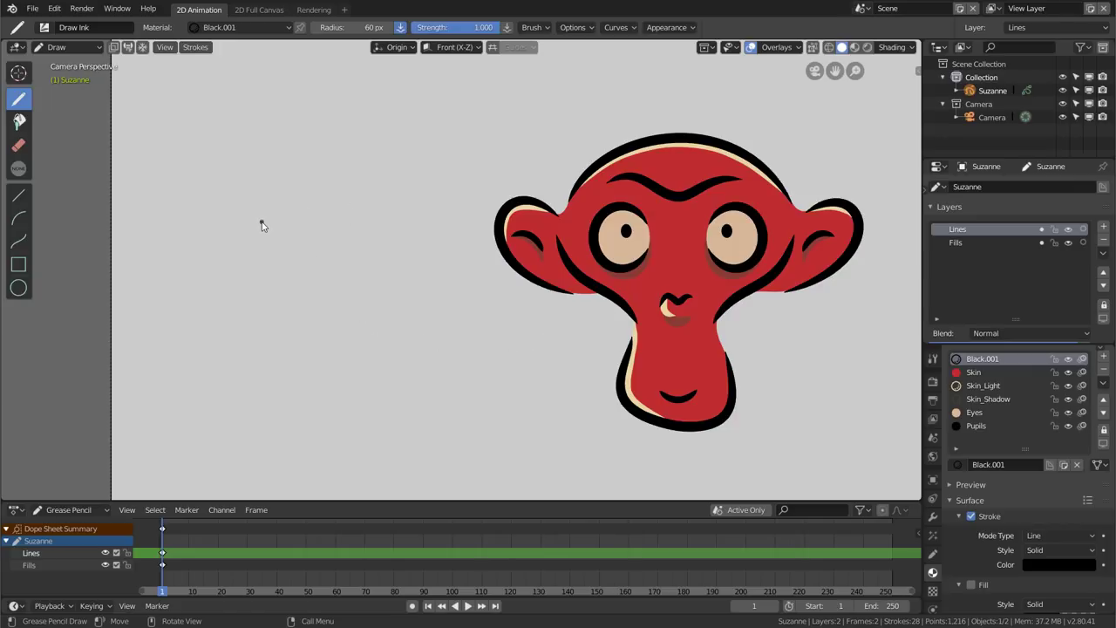
click(397, 47)
Leave camera view and set the Grease Pencil Drawing Plane to View
key(KP_0)
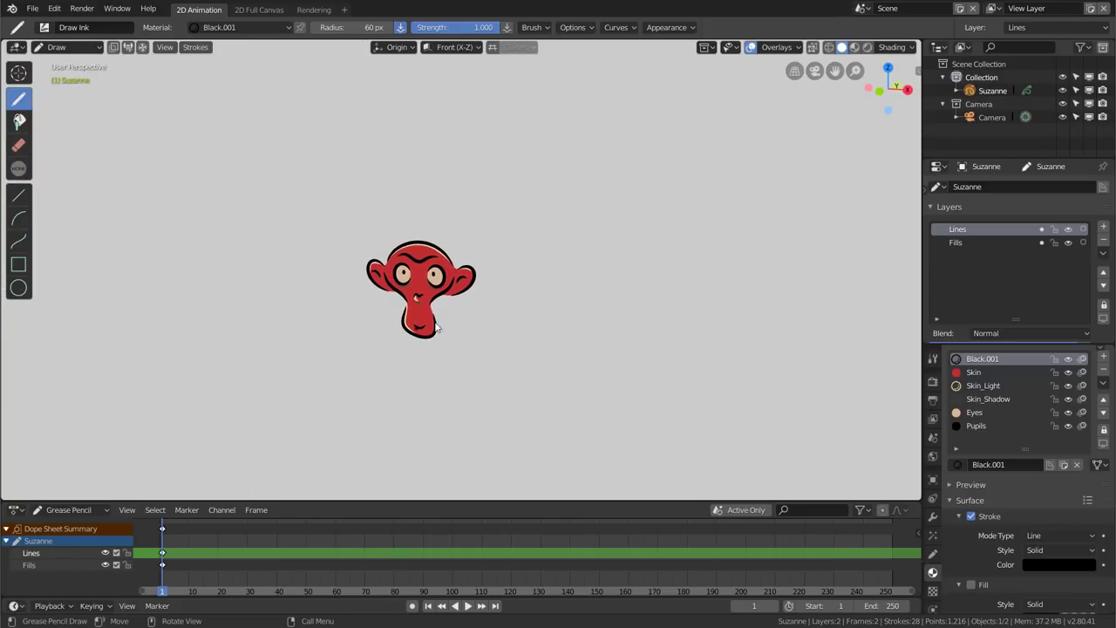
click(457, 49)
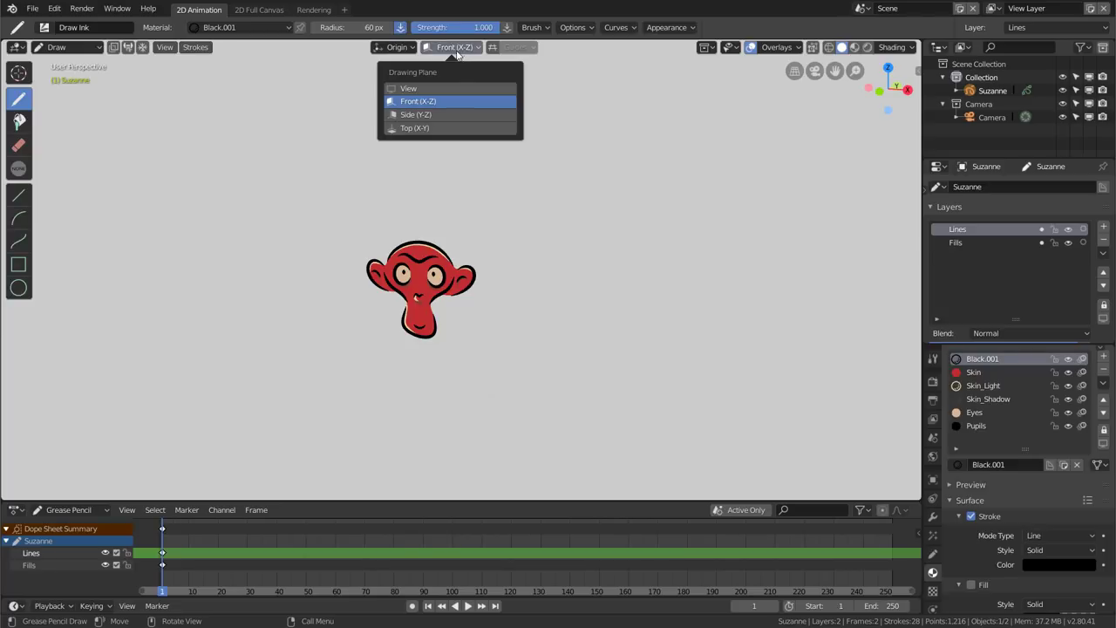
click(450, 90)
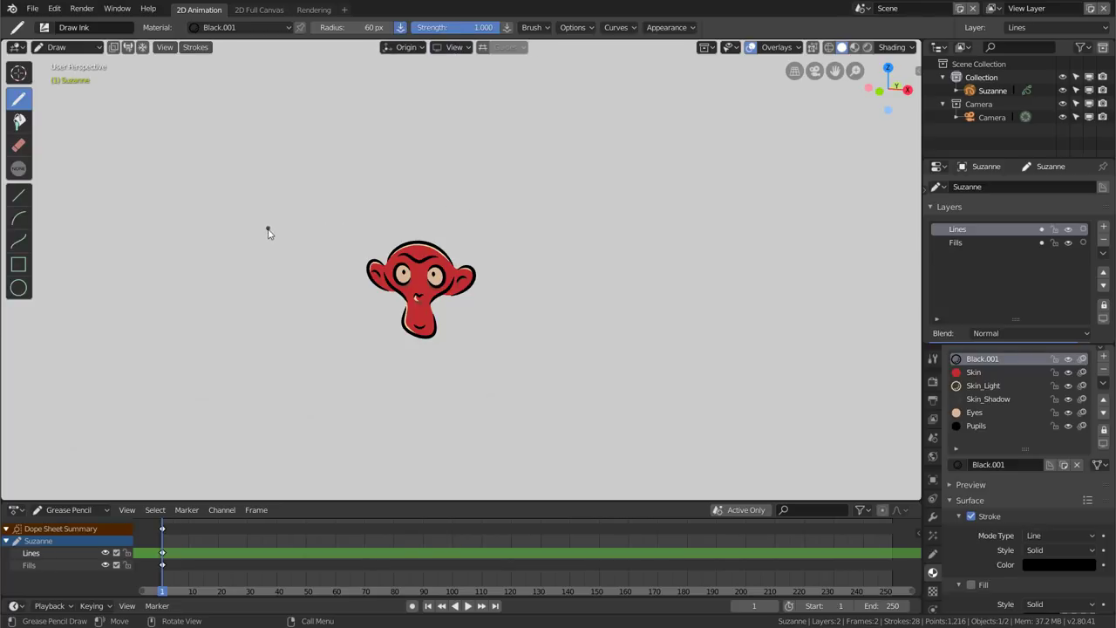
Draw three large loops around Suzanne's head, each from a different viewing angle
mouse_move(267, 231)
mouse_down()
mouse_move(323, 217)
mouse_move(740, 257)
mouse_move(112, 374)
mouse_move(216, 263)
mouse_up()
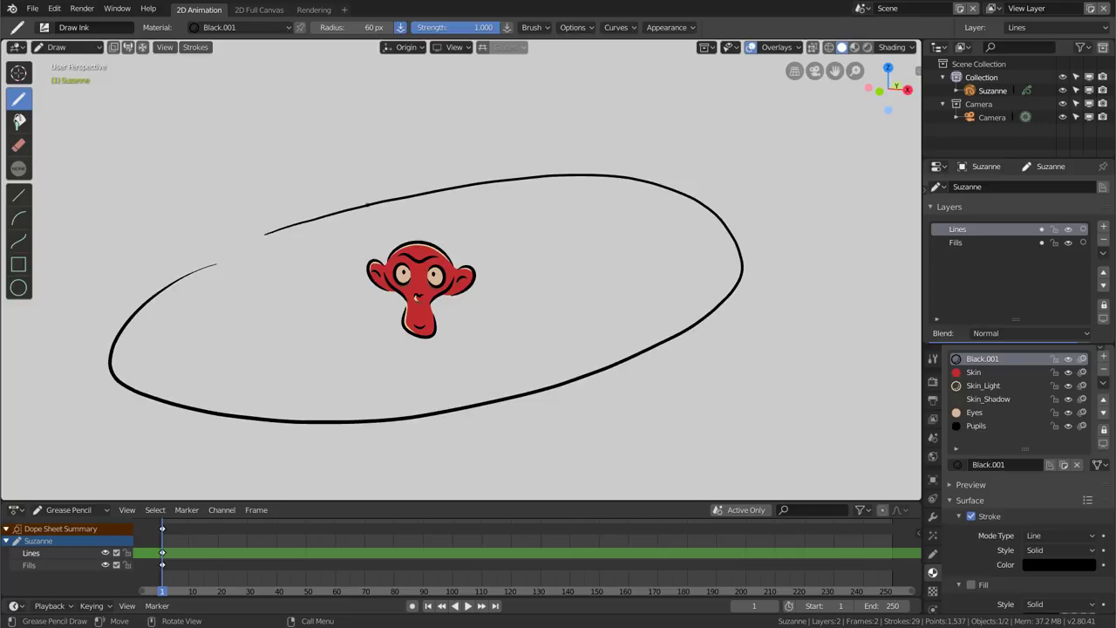
middle_drag(216, 264, 479, 261)
mouse_move(608, 249)
mouse_down()
mouse_move(349, 199)
mouse_move(687, 279)
mouse_move(592, 244)
mouse_up()
mouse_move(593, 244)
middle_down()
mouse_move(343, 211)
mouse_move(538, 223)
middle_up()
mouse_move(628, 250)
mouse_down()
mouse_move(146, 214)
mouse_move(337, 373)
mouse_move(671, 253)
mouse_move(633, 248)
mouse_up()
mouse_move(633, 248)
middle_down()
mouse_move(637, 189)
mouse_move(528, 249)
mouse_move(515, 175)
mouse_move(595, 186)
mouse_move(663, 244)
mouse_move(653, 199)
mouse_move(550, 188)
mouse_move(575, 165)
middle_up()
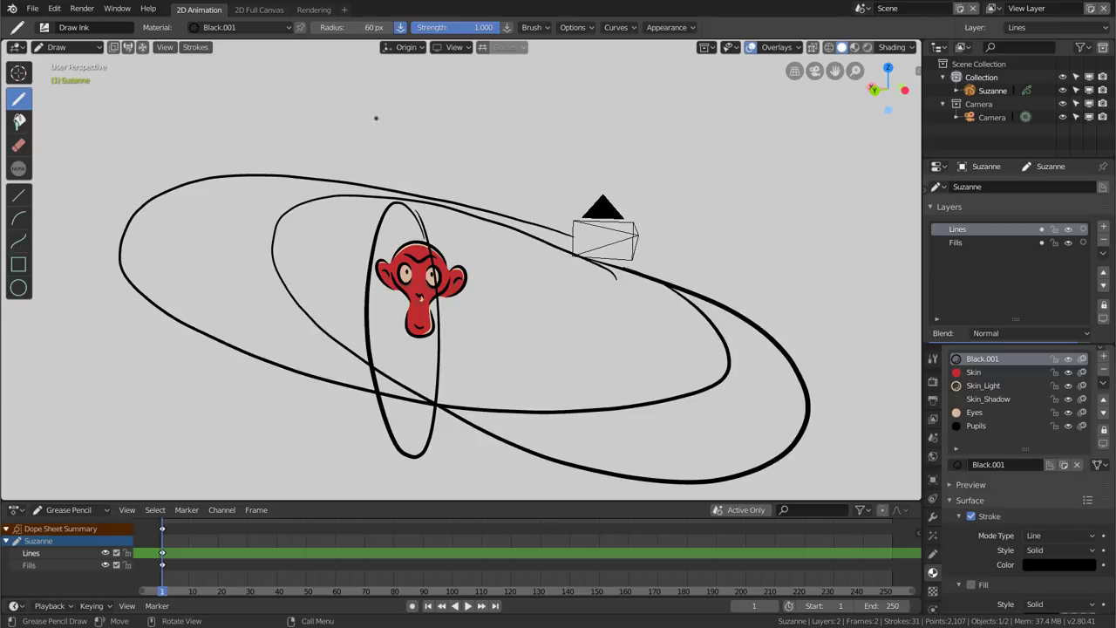
click(405, 47)
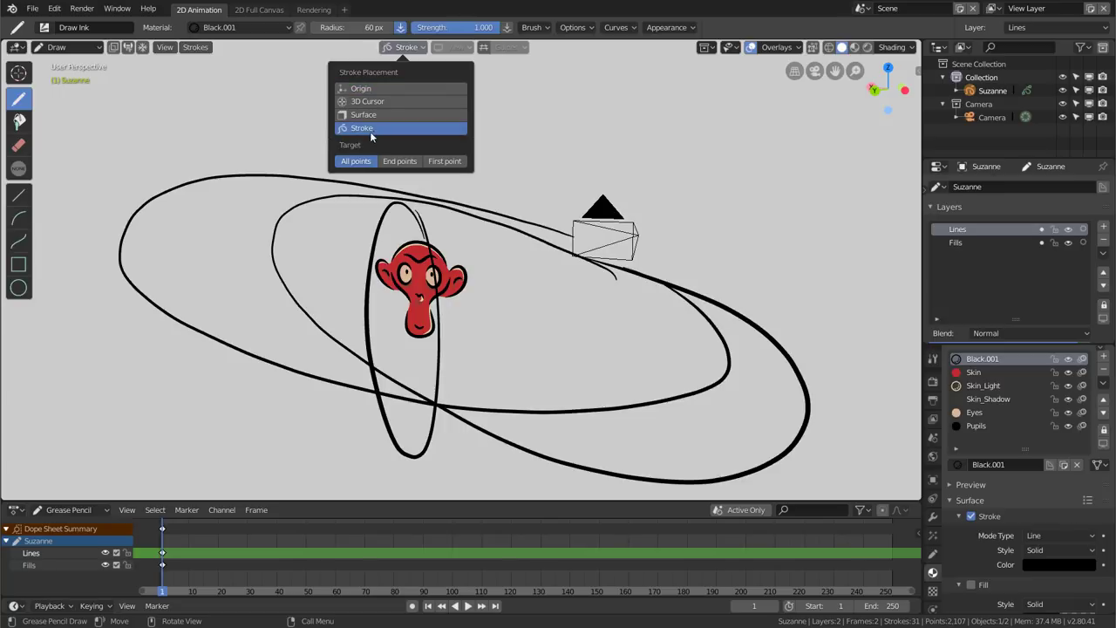
Set Stroke Placement to Stroke and draw short strokes across the loops
click(370, 131)
mouse_move(511, 201)
middle_down()
mouse_move(454, 277)
mouse_move(441, 208)
middle_up()
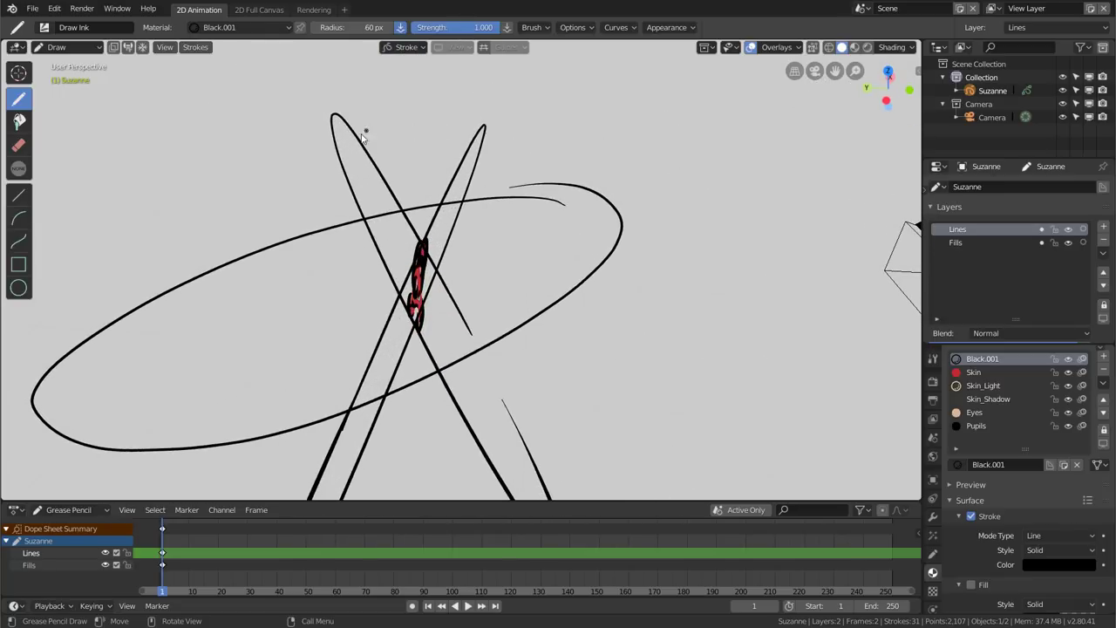
drag(356, 136, 414, 133)
mouse_move(471, 142)
middle_down()
mouse_move(329, 114)
mouse_move(326, 164)
middle_up()
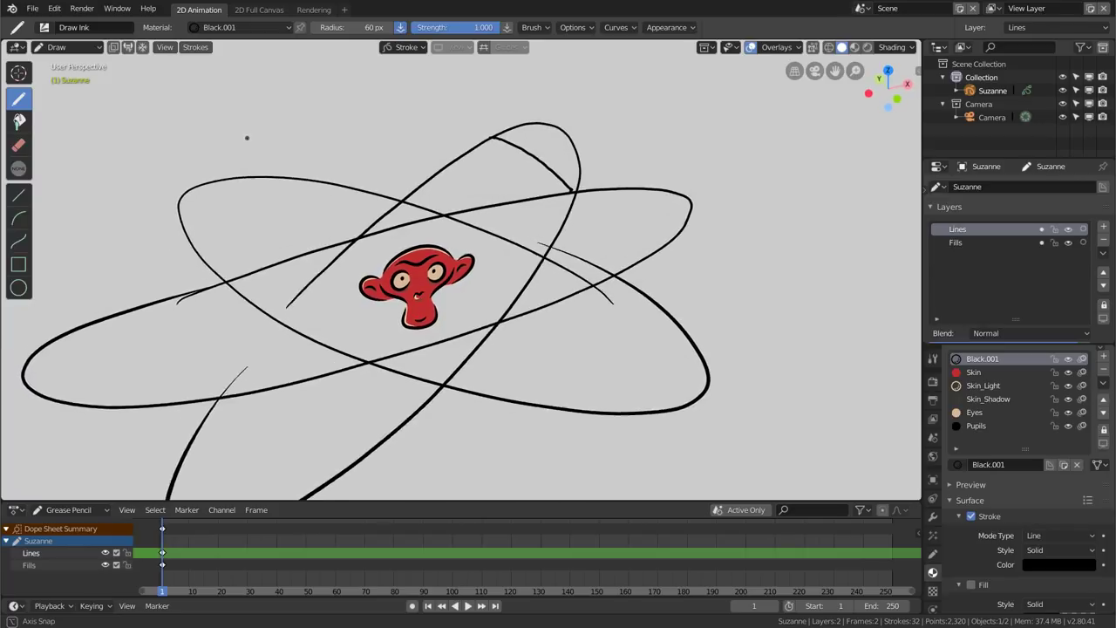
drag(300, 180, 481, 141)
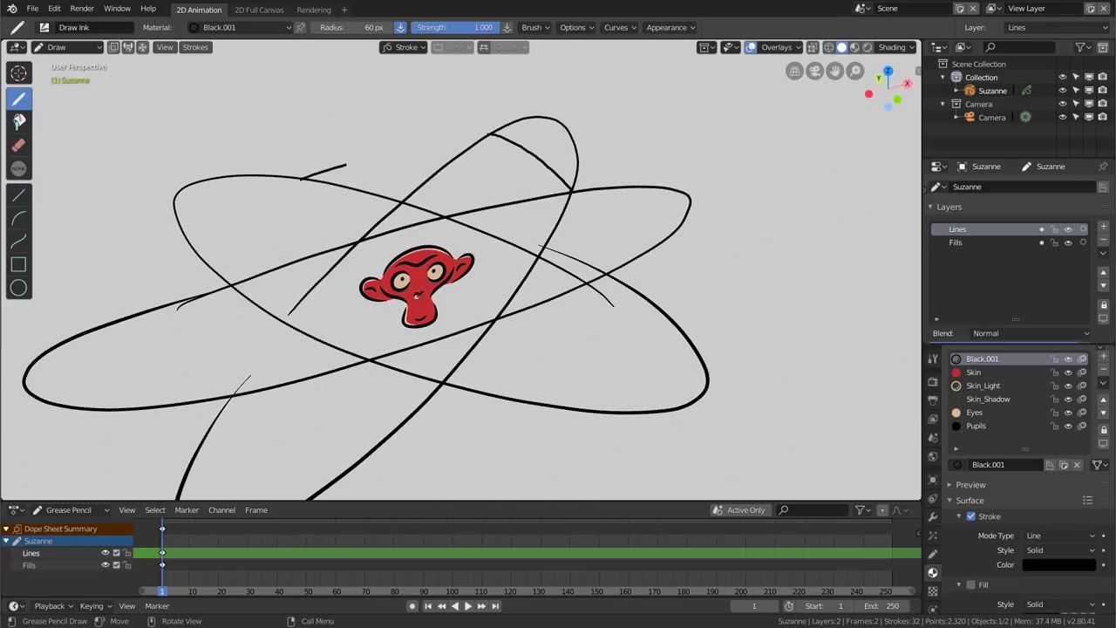
mouse_move(436, 131)
middle_down()
mouse_move(369, 119)
mouse_move(274, 149)
mouse_move(349, 82)
middle_up()
Set the stroke target to First point, then draw three upright flag poles with pennants on the loops
click(415, 49)
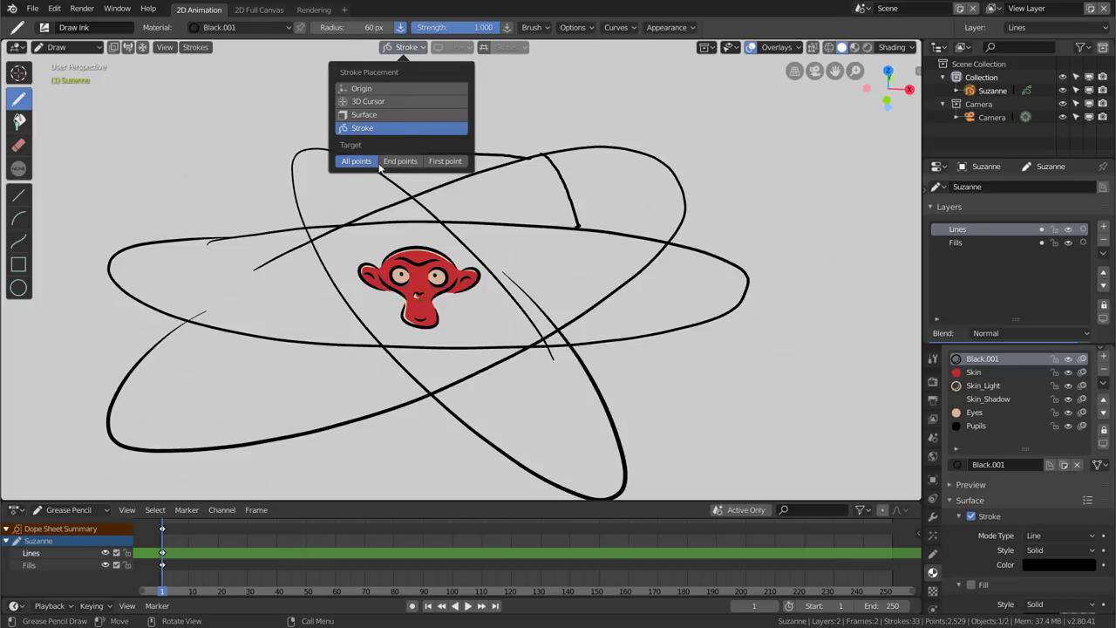
click(438, 162)
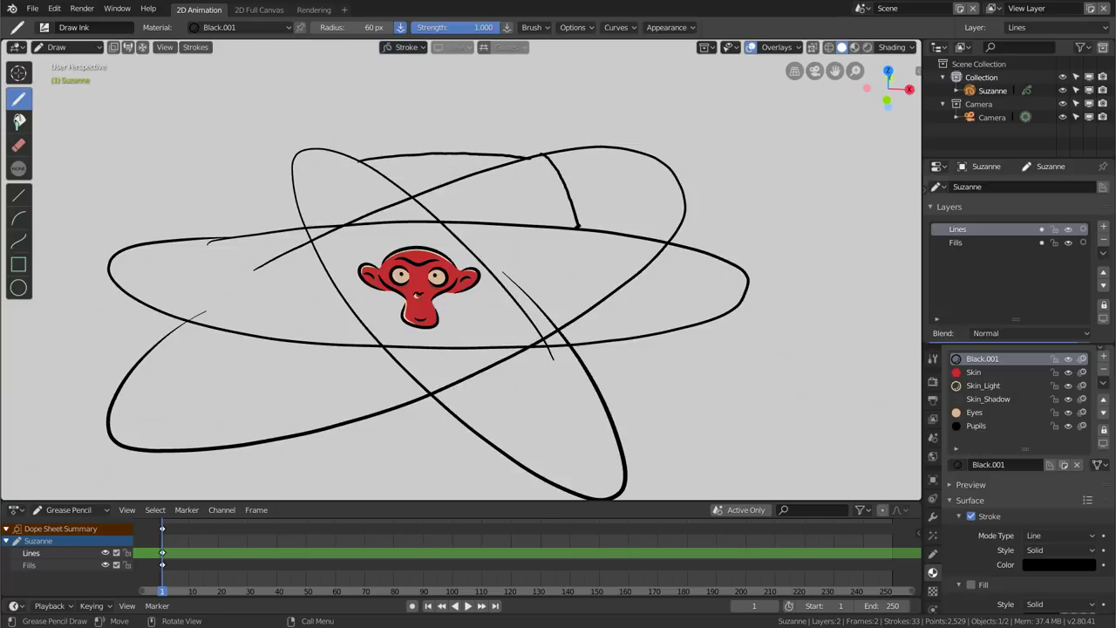
mouse_move(540, 155)
mouse_down()
mouse_move(539, 83)
mouse_move(575, 103)
mouse_up()
mouse_move(575, 103)
middle_down()
mouse_move(386, 137)
mouse_move(531, 128)
middle_up()
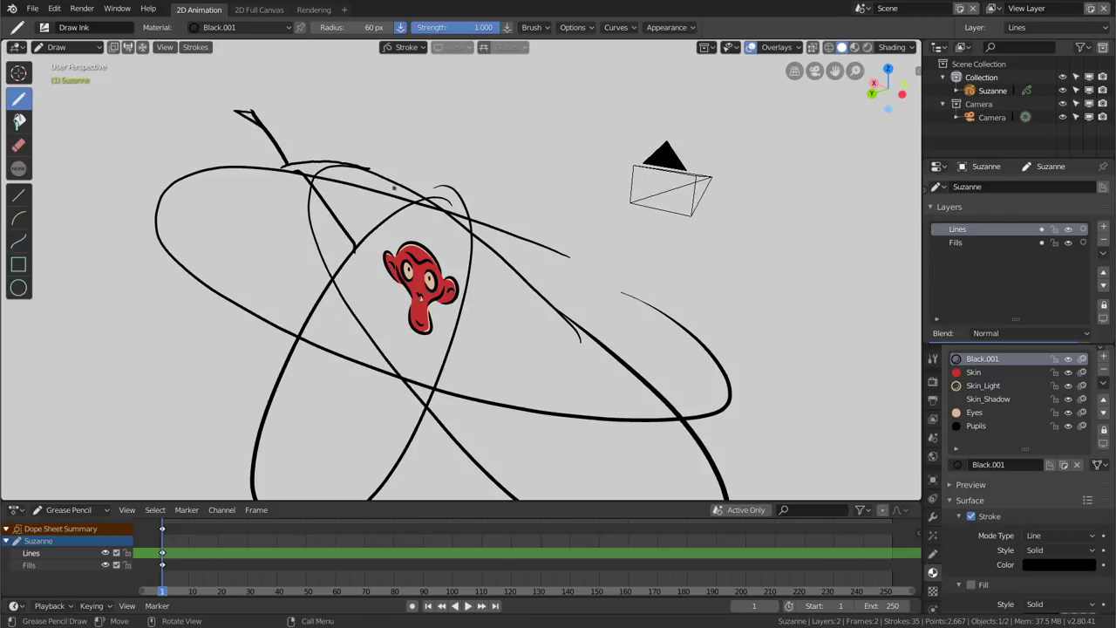
mouse_move(397, 185)
mouse_down()
mouse_move(408, 137)
mouse_move(433, 143)
mouse_up()
mouse_move(433, 143)
middle_down()
mouse_move(423, 169)
mouse_move(598, 154)
mouse_move(567, 151)
middle_up()
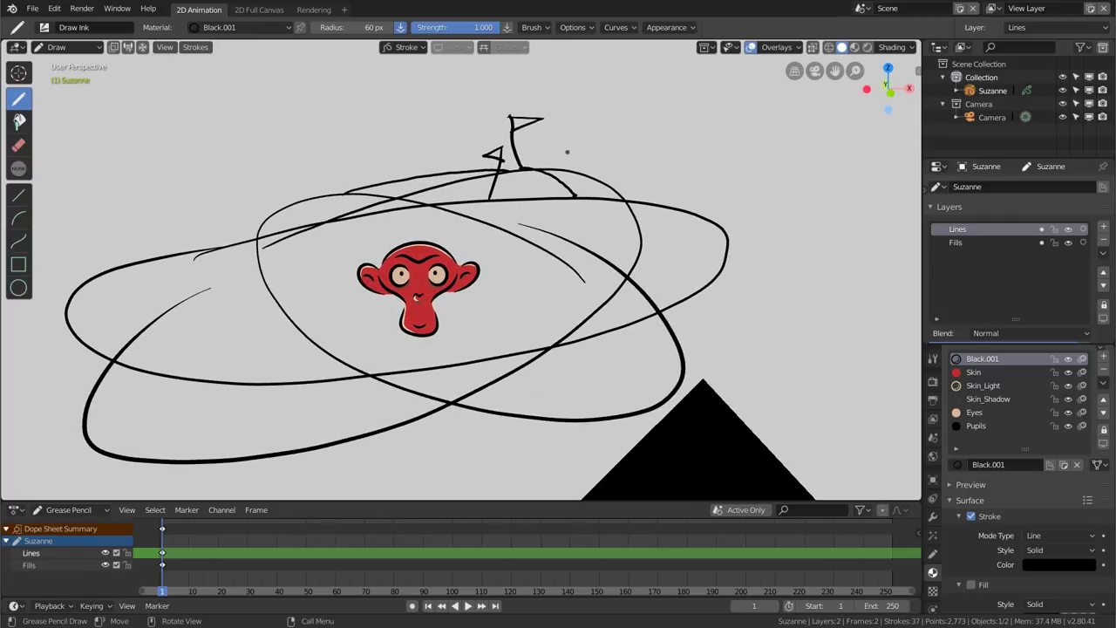
mouse_move(140, 261)
mouse_down()
mouse_move(106, 191)
mouse_move(119, 201)
mouse_up()
middle_drag(119, 201, 336, 176)
mouse_move(472, 161)
middle_down()
mouse_move(585, 154)
mouse_move(787, 169)
mouse_move(685, 162)
mouse_move(510, 187)
middle_up()
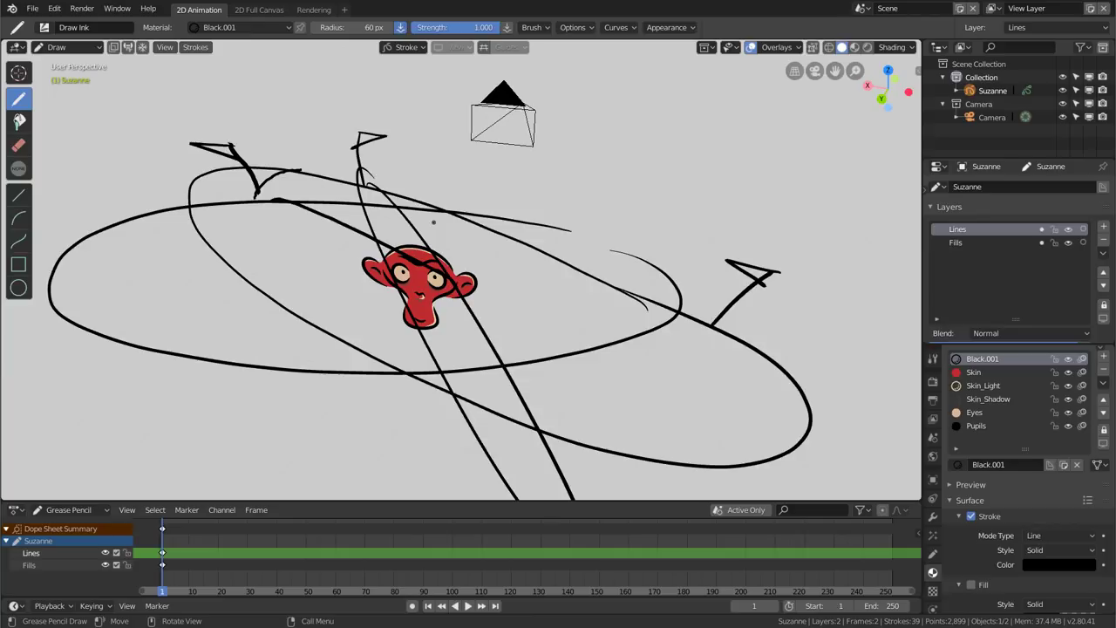
click(32, 9)
mouse_move(63, 51)
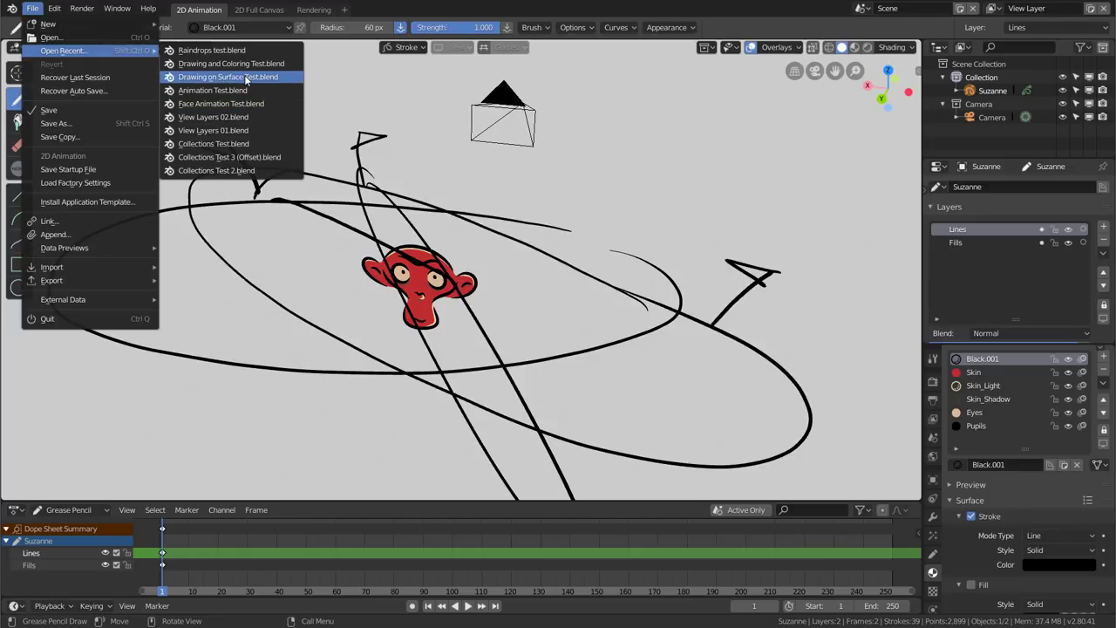
Open Drawing on Surface Test.blend and exit local view to reveal the mesh house
click(234, 76)
mouse_move(462, 277)
middle_down()
mouse_move(433, 304)
mouse_move(401, 299)
mouse_move(592, 295)
mouse_move(354, 291)
mouse_move(583, 296)
mouse_move(442, 304)
mouse_move(409, 289)
middle_up()
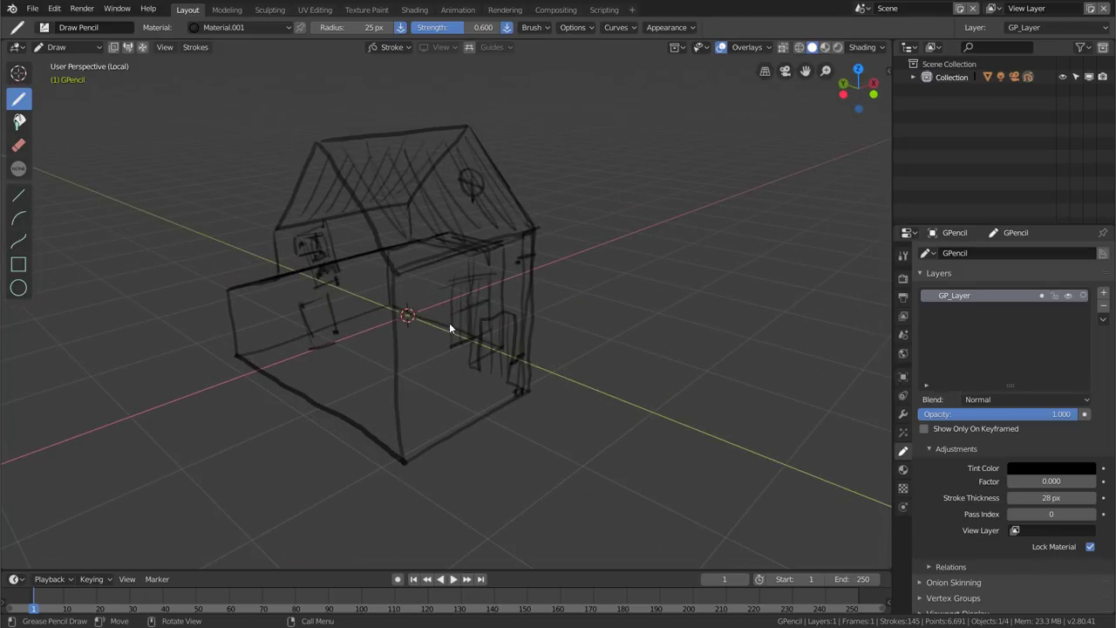
key(KP_Divide)
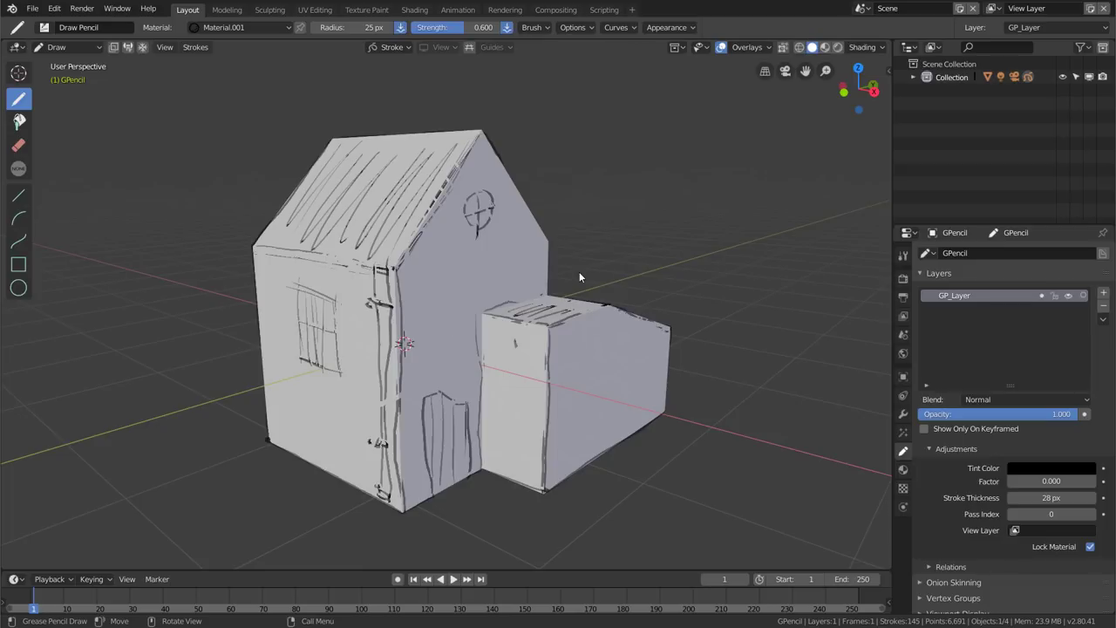
mouse_move(578, 277)
middle_down()
mouse_move(463, 284)
mouse_move(492, 258)
mouse_move(510, 279)
mouse_move(500, 299)
mouse_move(571, 315)
middle_up()
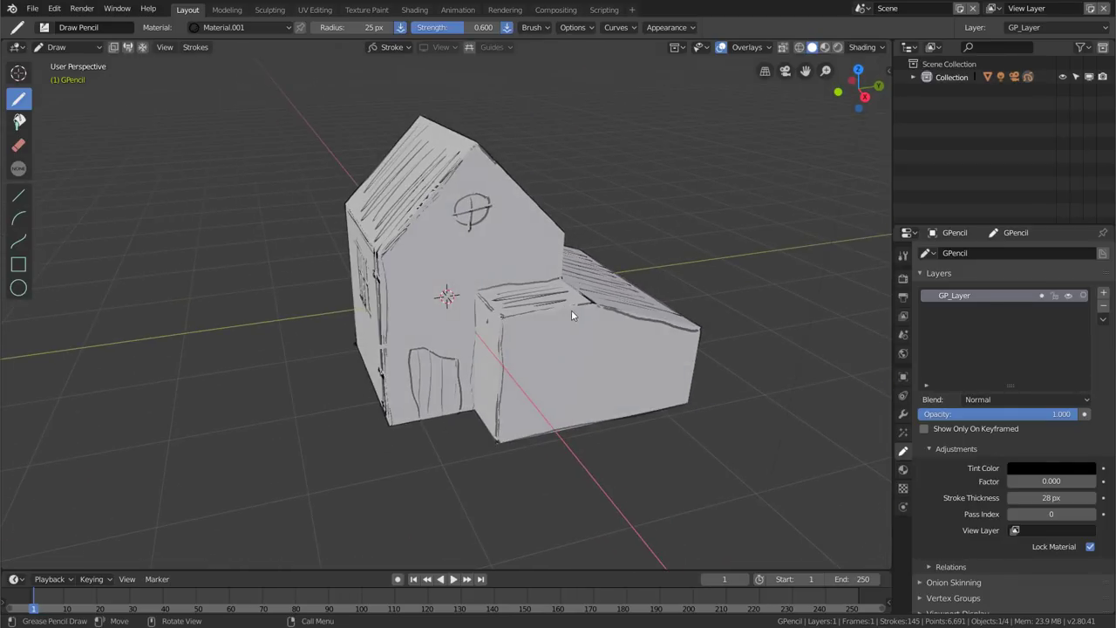
Return to Object Mode and select the house mesh (Cube)
key(Tab)
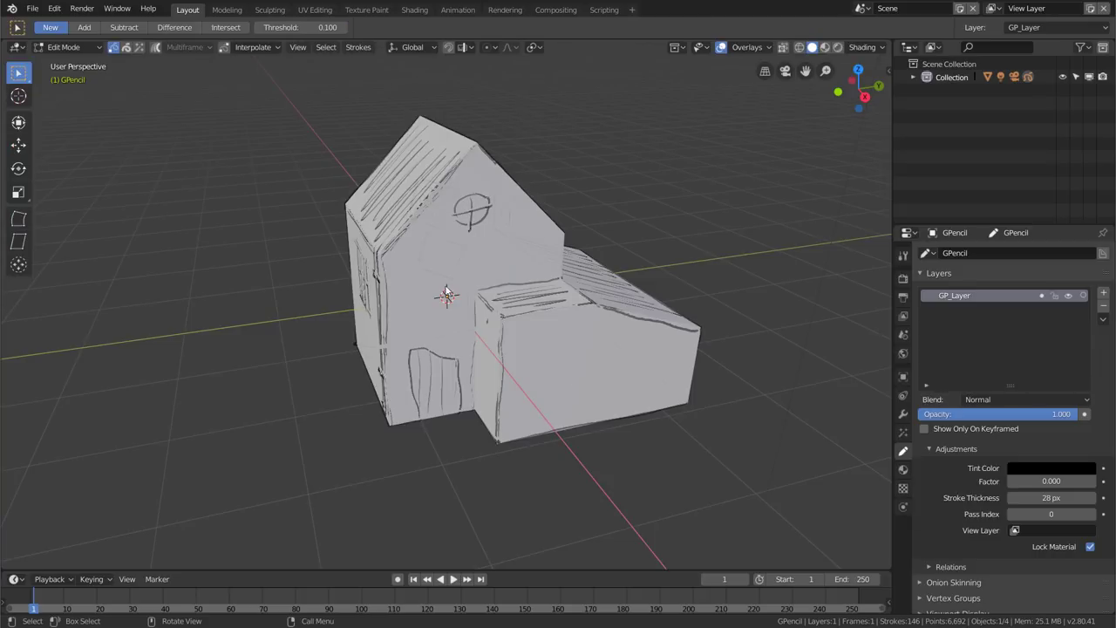
key(ctrl+Tab)
click(424, 343)
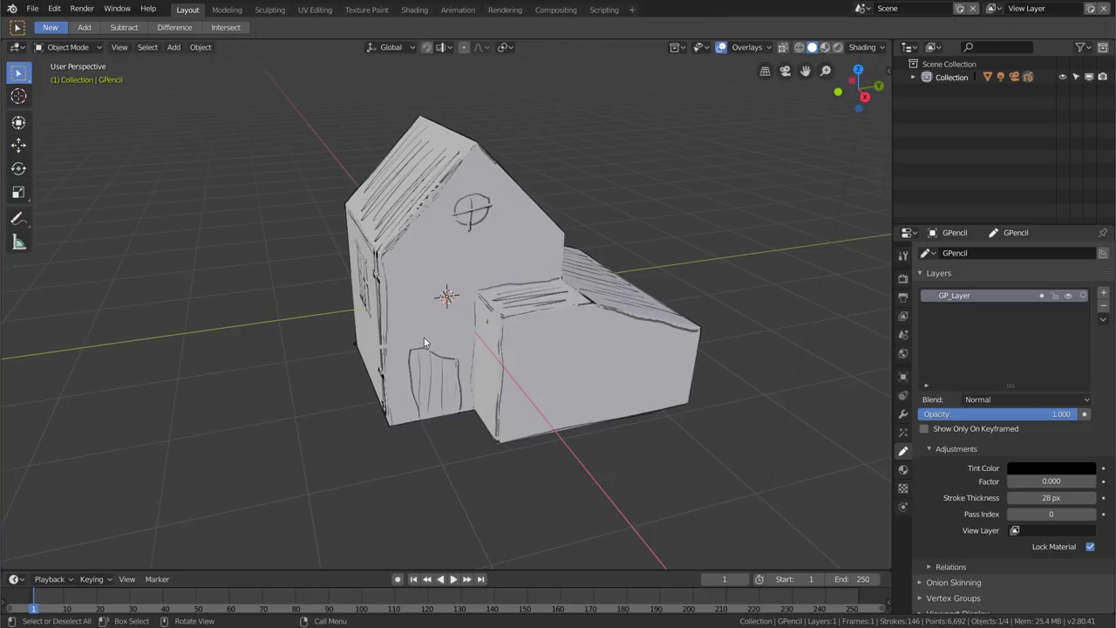
click(567, 370)
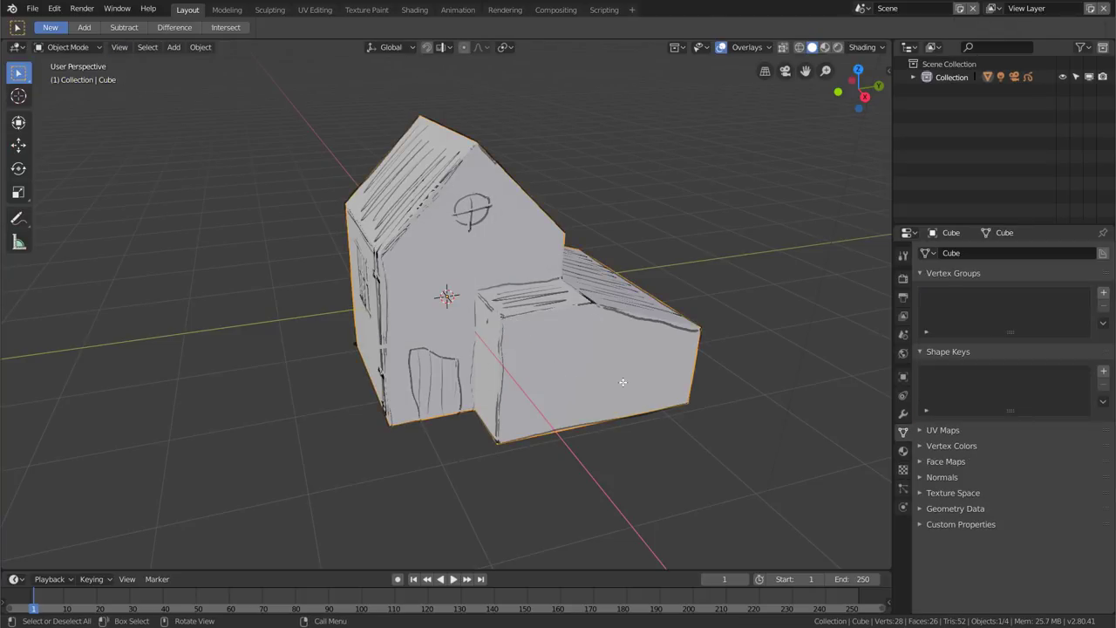
In Edit Mode, select the roof's top face and inset it
key(Tab)
mouse_move(641, 355)
middle_down()
mouse_move(499, 360)
mouse_move(618, 296)
middle_up()
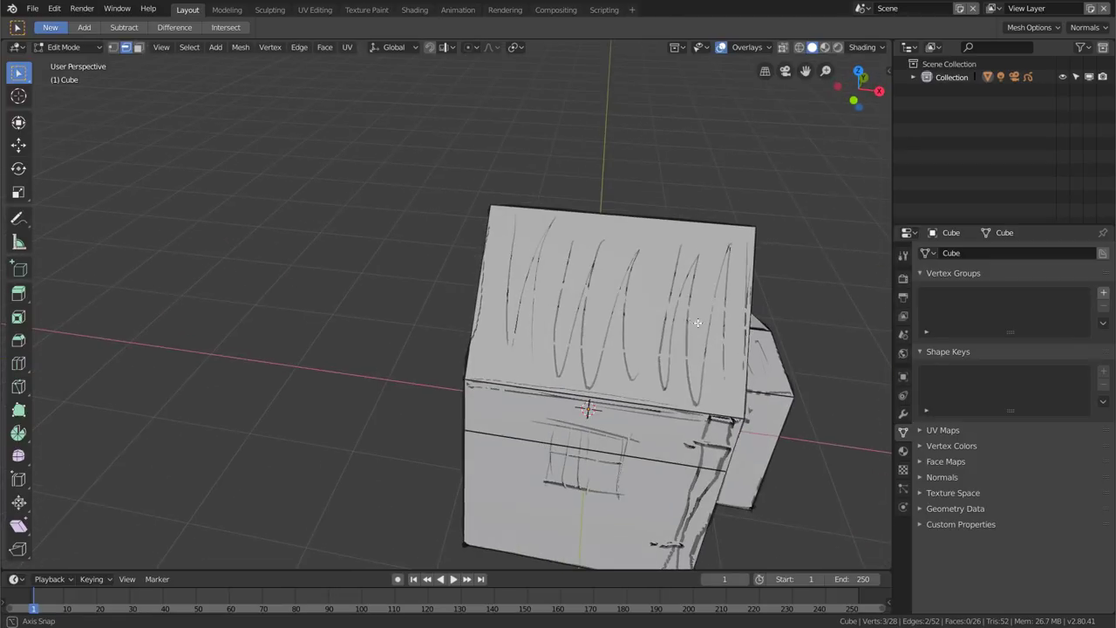
key(3)
click(623, 316)
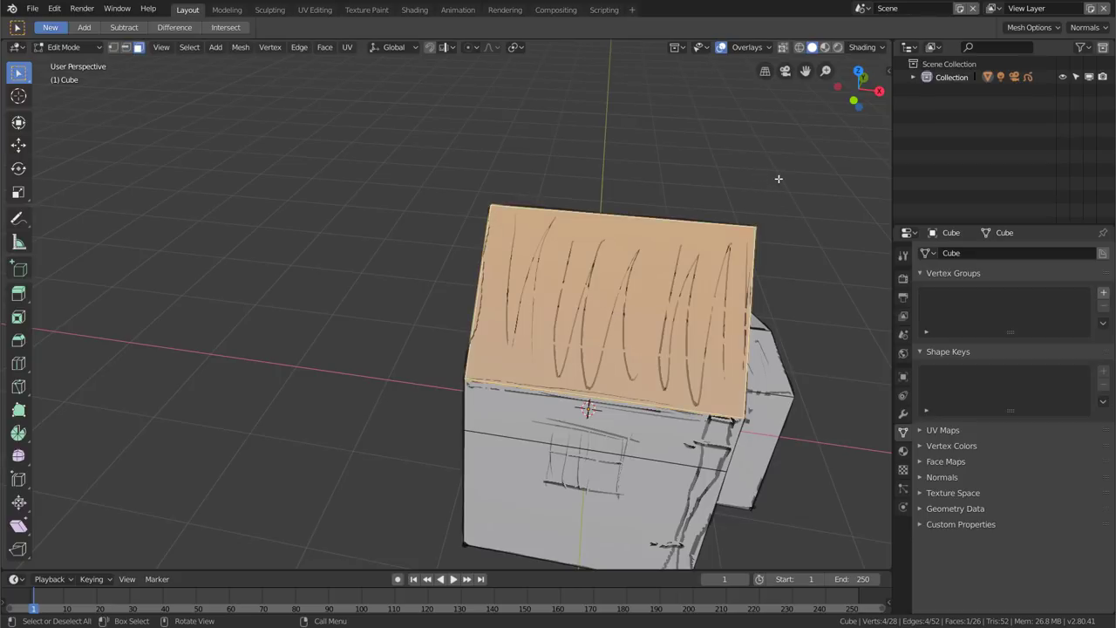
key(i)
click(727, 206)
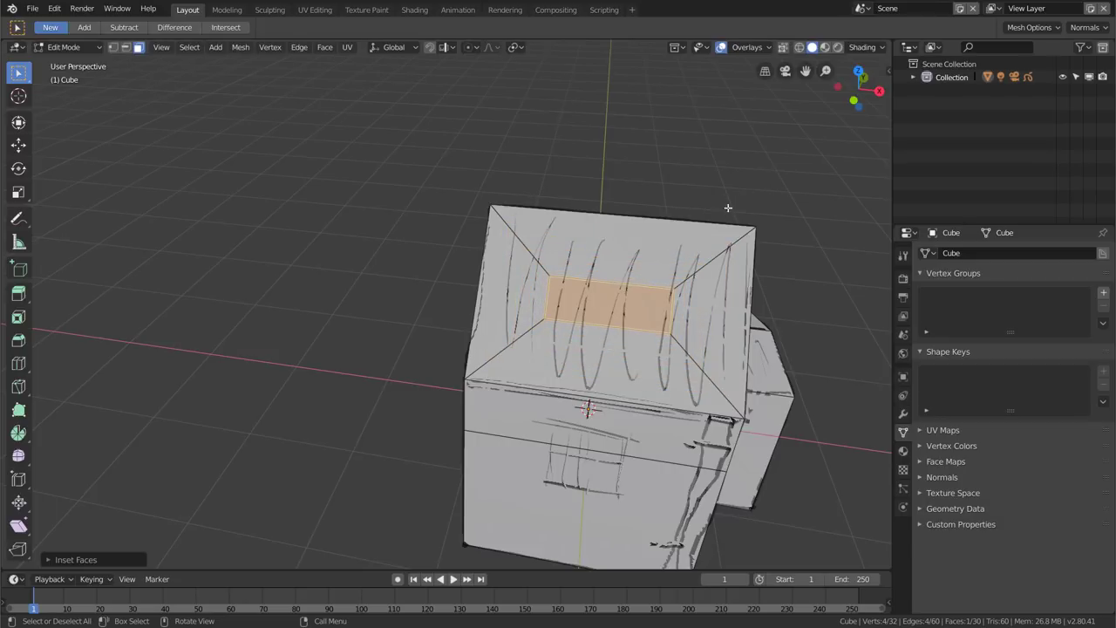
Narrow the inset face along X and extrude it upward into a chimney
key(s)
key(x)
click(637, 217)
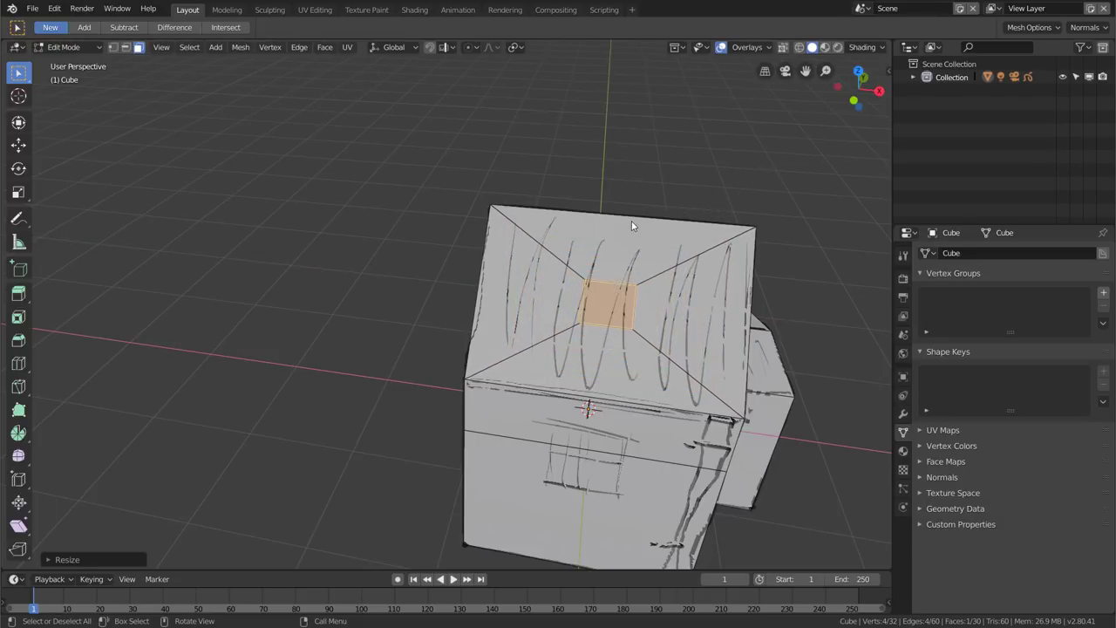
mouse_move(631, 221)
middle_down()
mouse_move(564, 273)
mouse_move(693, 280)
middle_up()
key(e)
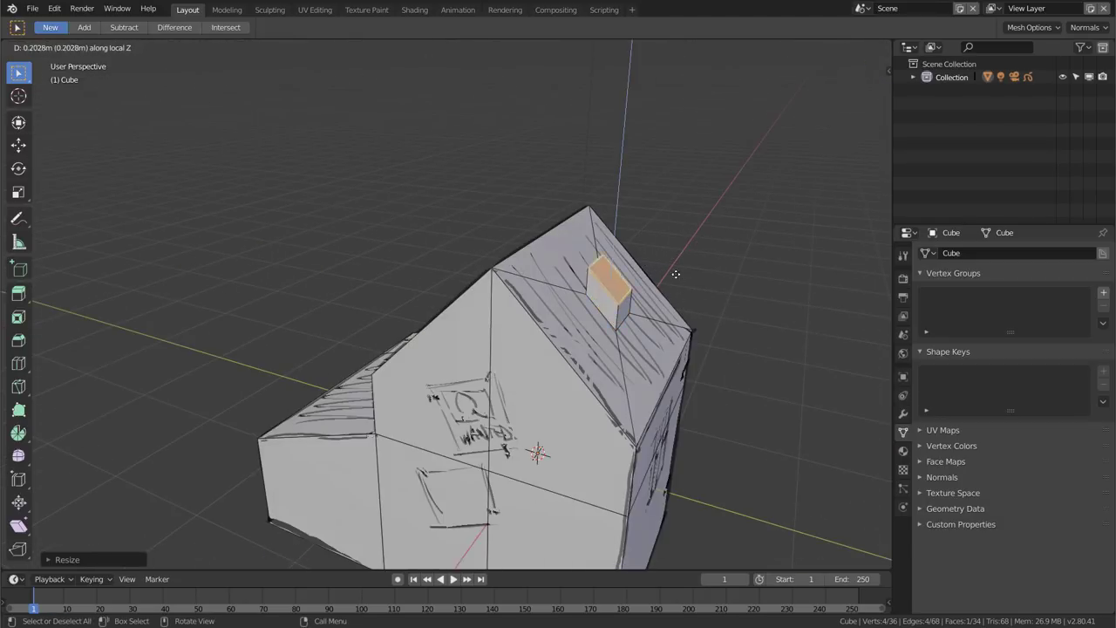
click(698, 174)
Flatten the chimney top along Z and move it down to shorten the chimney
key(s)
key(z)
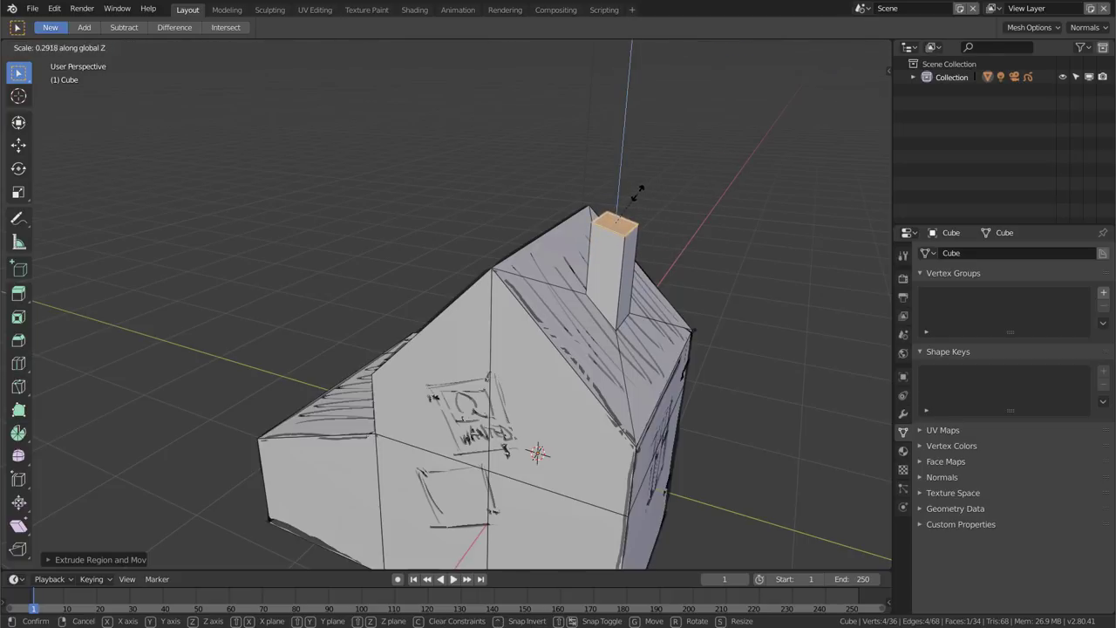
click(638, 192)
key(g)
key(z)
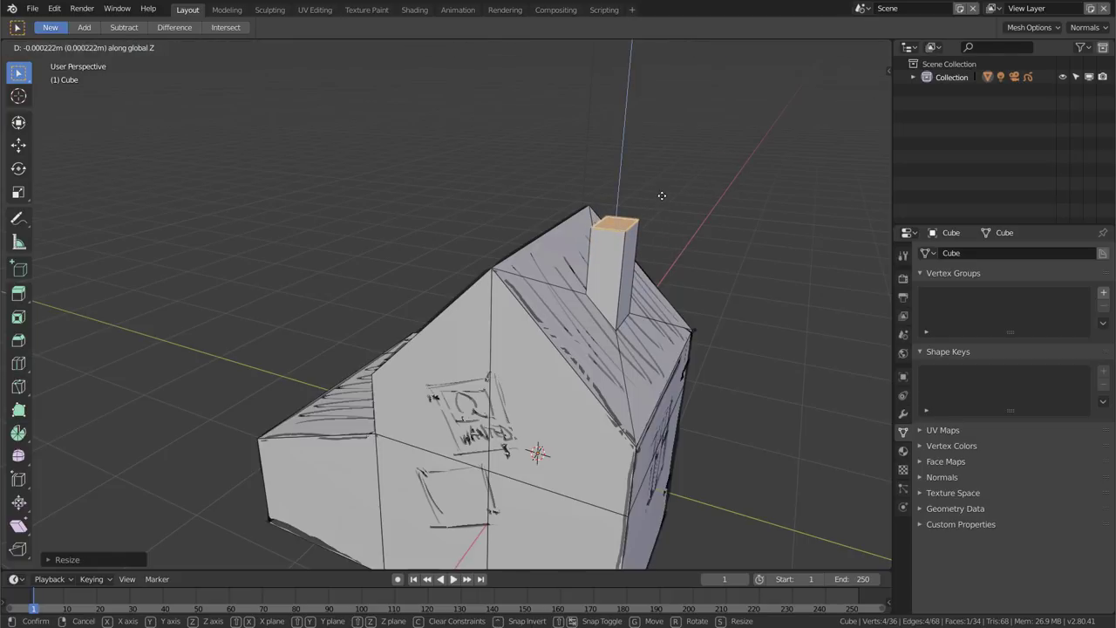
click(584, 279)
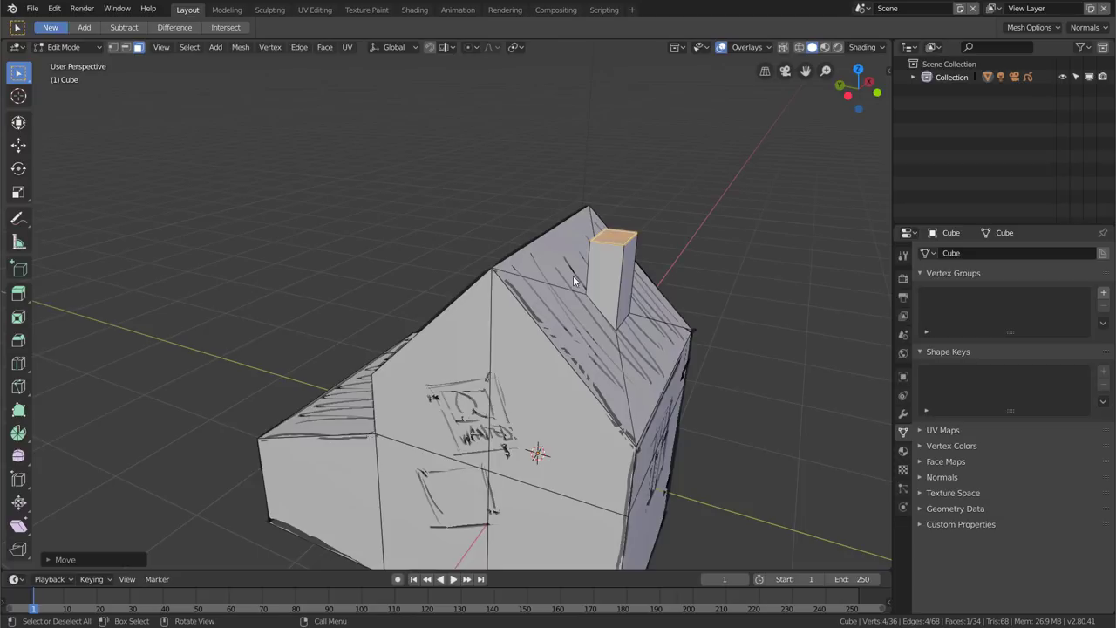
Return to Object Mode, switch to Wireframe shading, and select the grease pencil object
click(66, 47)
click(82, 65)
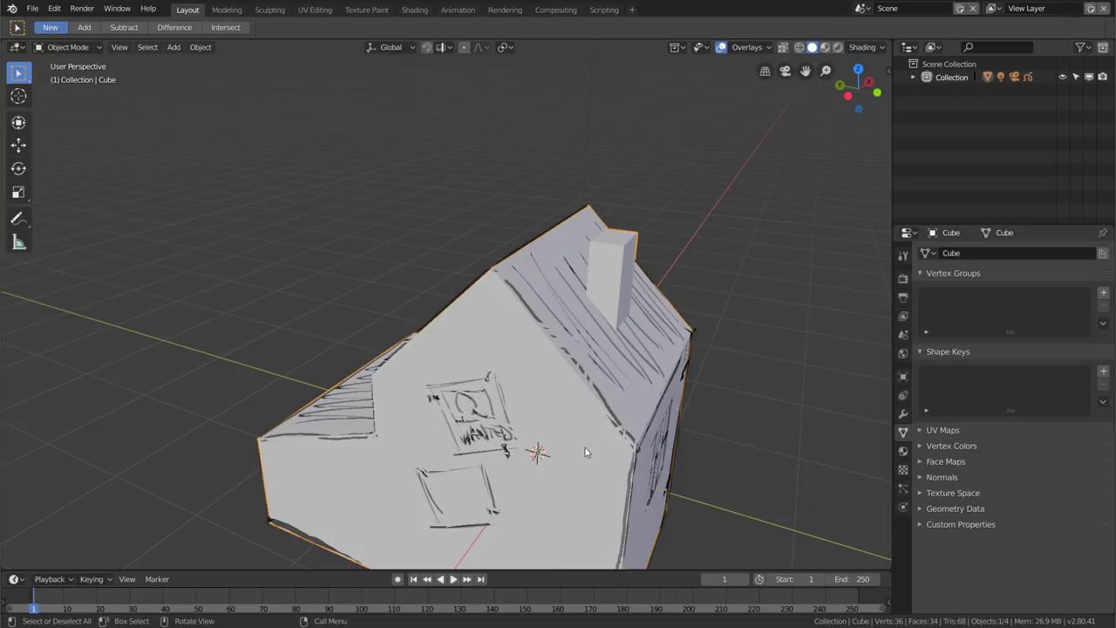
mouse_move(678, 380)
middle_down()
mouse_move(492, 375)
mouse_move(560, 331)
middle_up()
key(z)
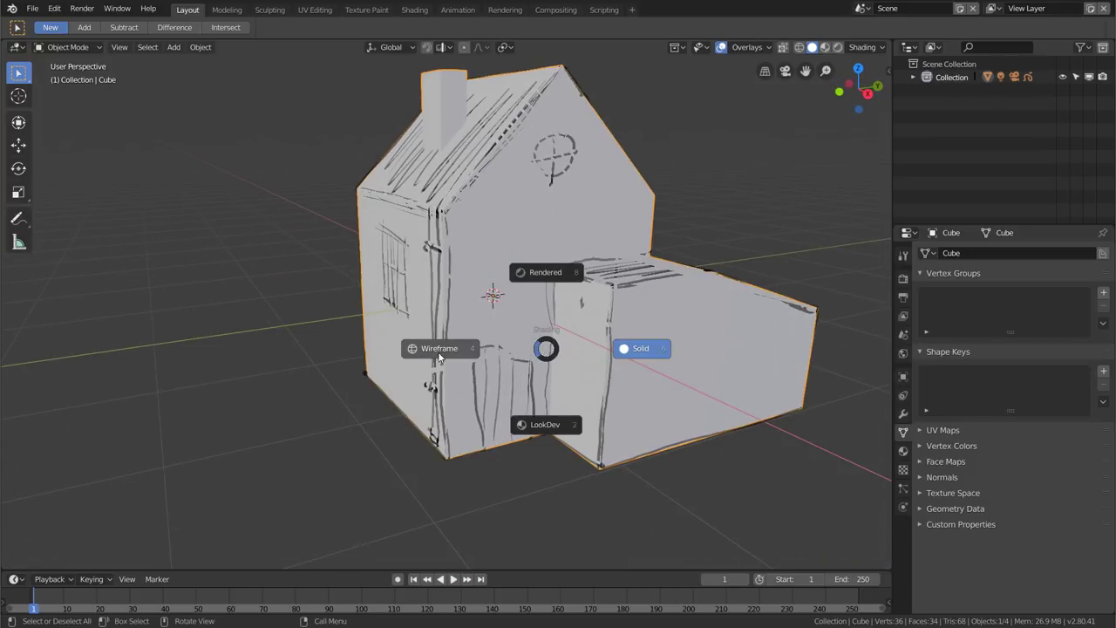
click(491, 329)
click(492, 298)
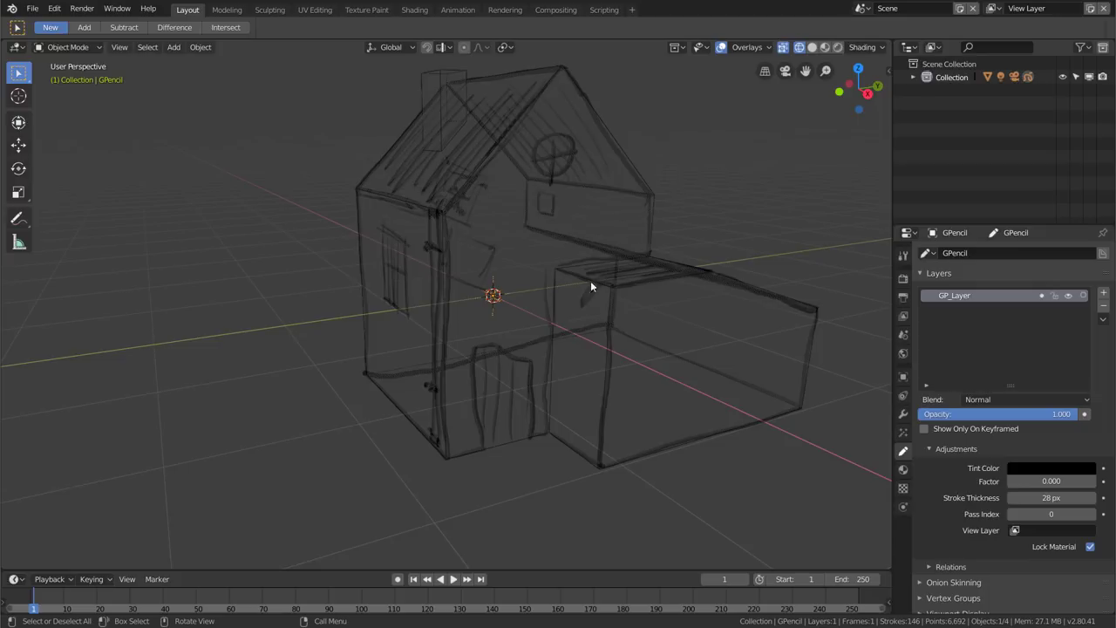
Compare Wireframe and Solid shading repeatedly, leaving the viewport in Solid
key(shift+z)
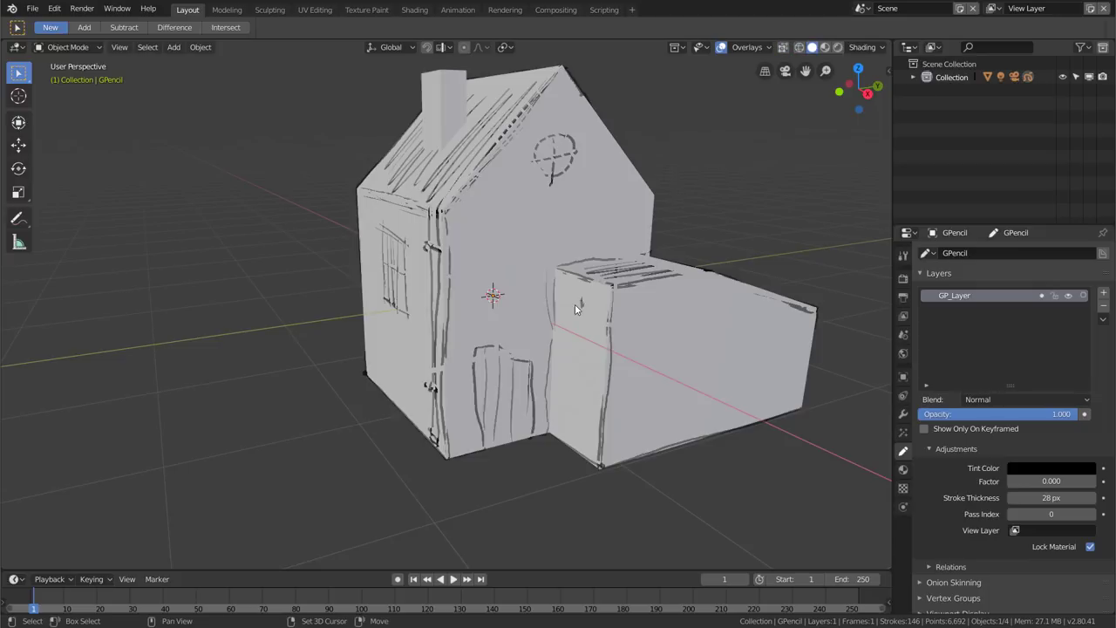
key(z)
key(Escape)
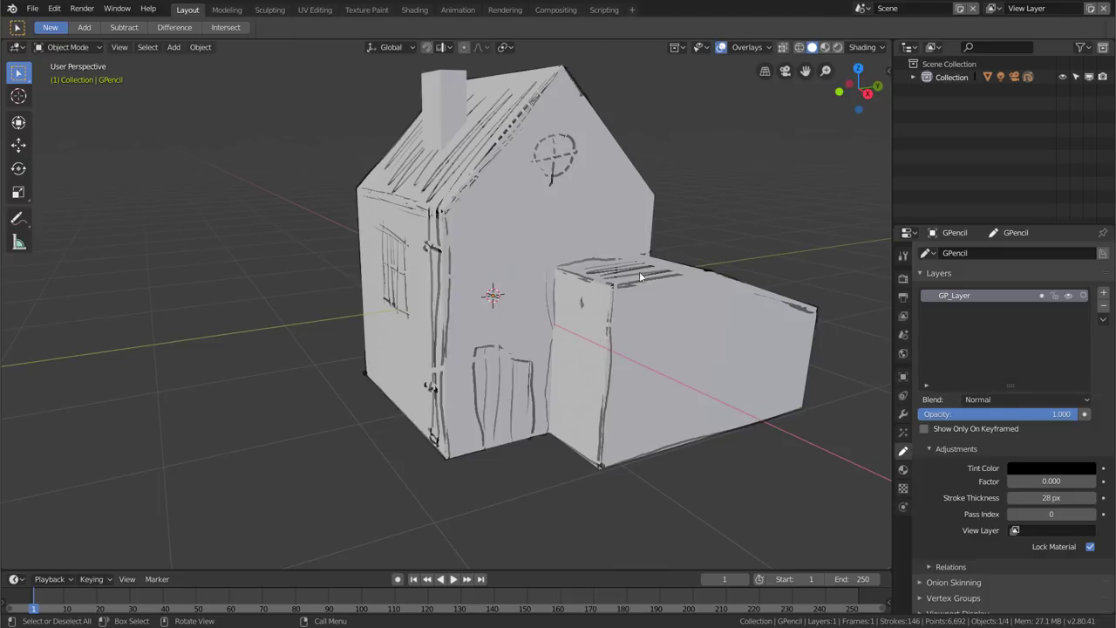
key(z)
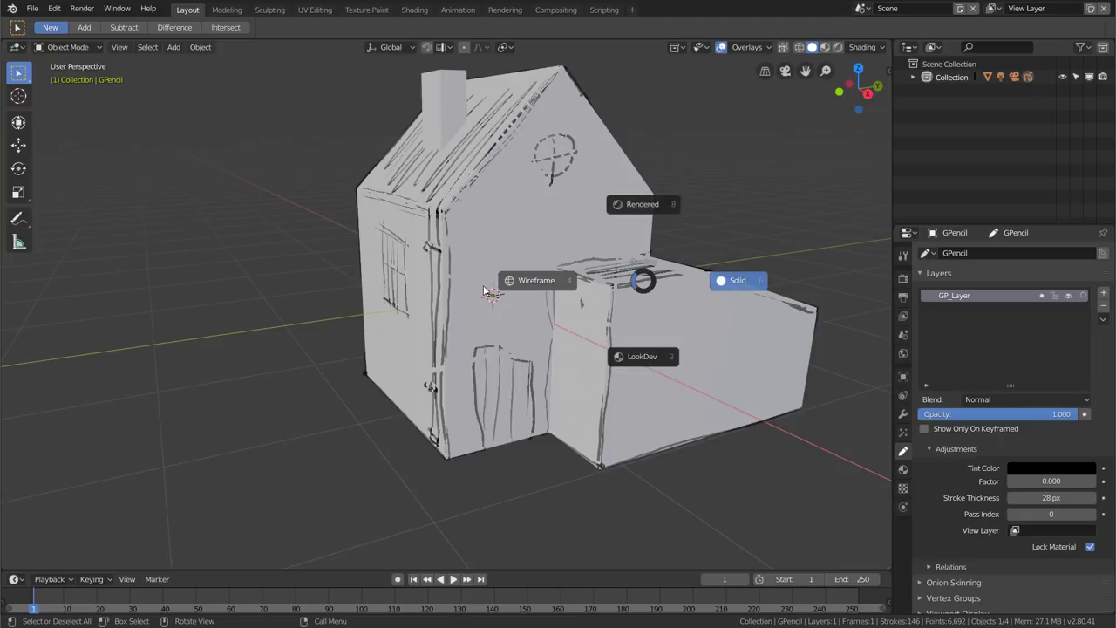
click(529, 288)
key(z)
key(z)
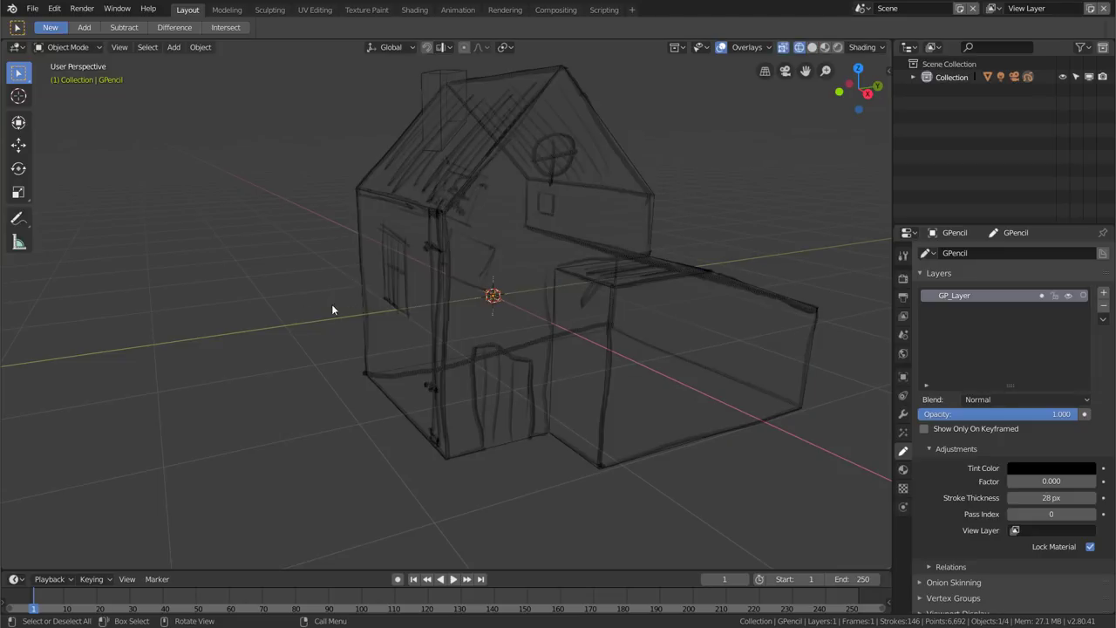
key(z)
key(z)
key(z)
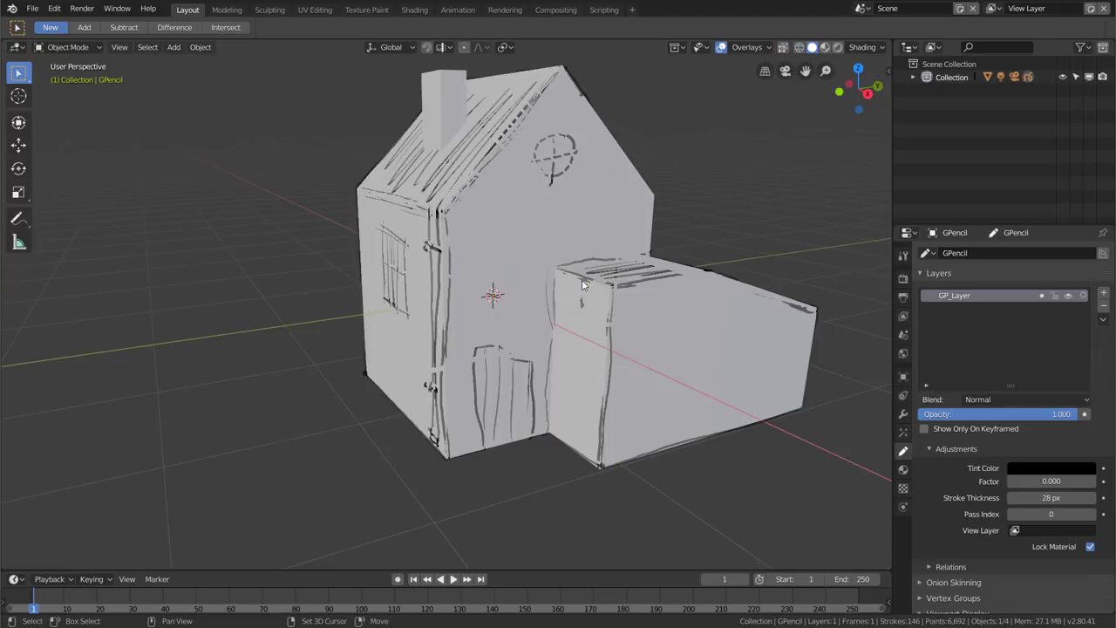
key(z)
key(shift+z)
key(shift+z)
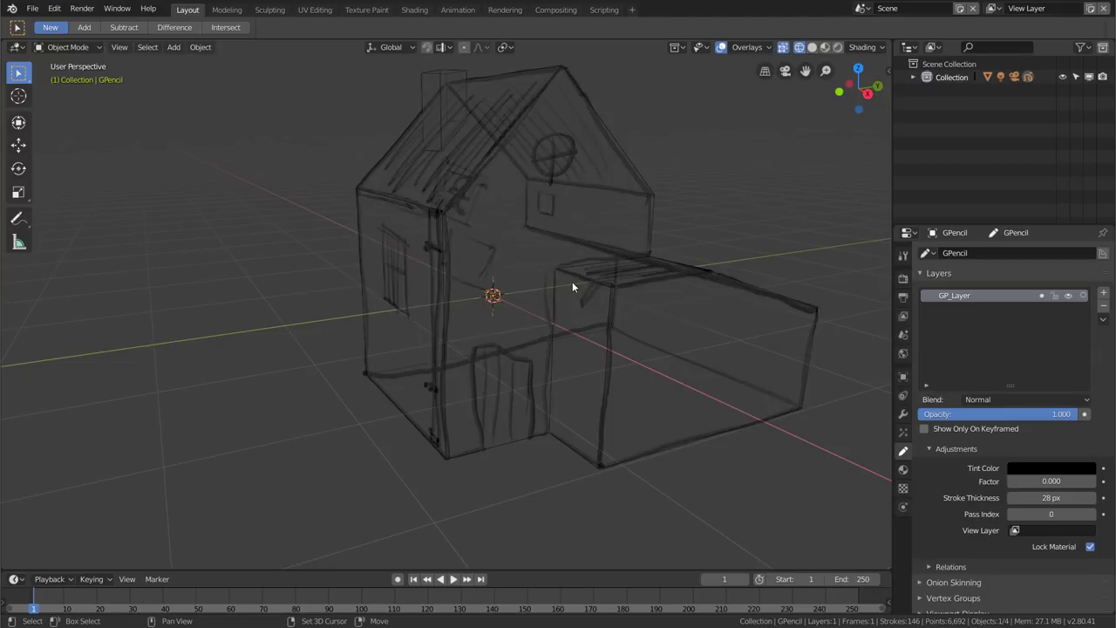
key(shift+z)
Orbit and zoom around the roof, then bring up the grease pencil mode pie menu
middle_drag(429, 153, 448, 289)
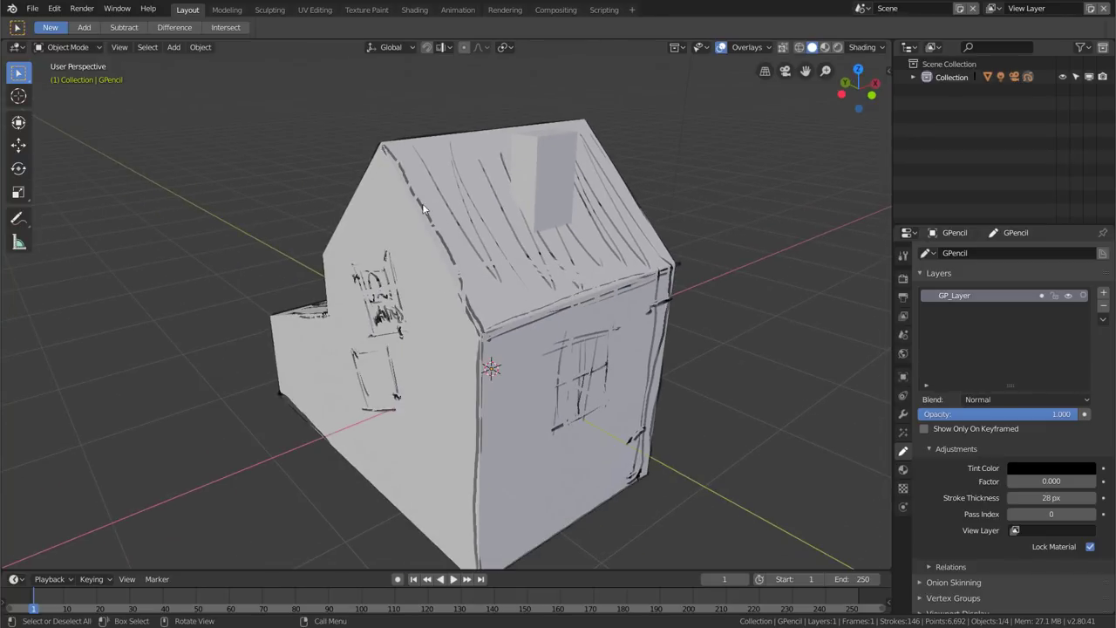
scroll(562, 209, up, 5)
scroll(552, 196, down, 5)
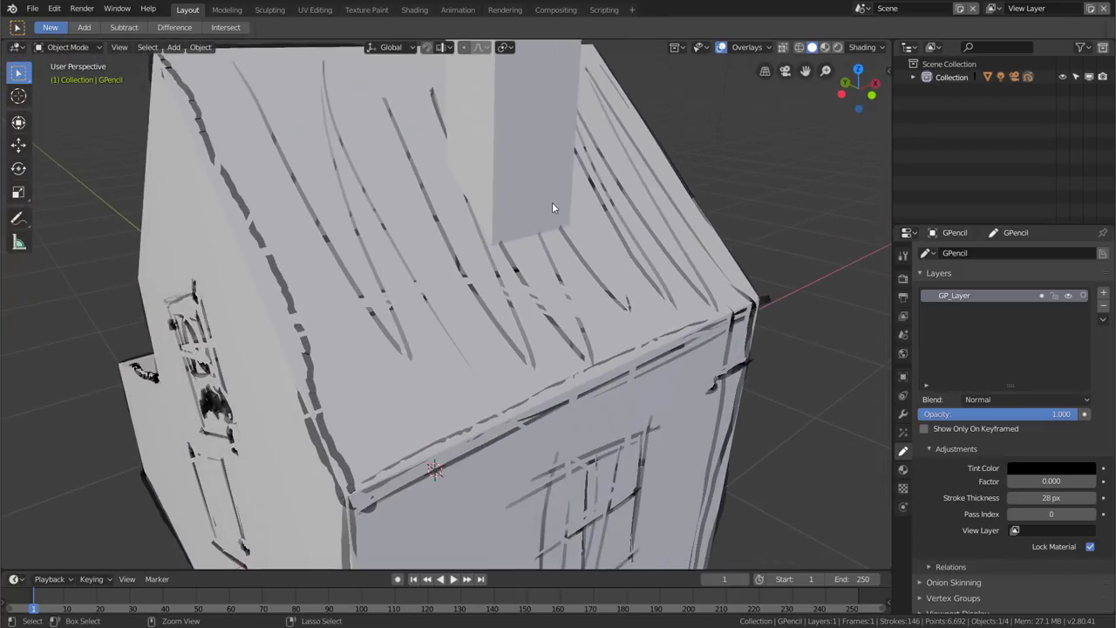
mouse_move(552, 202)
middle_down()
mouse_move(570, 238)
mouse_move(526, 262)
middle_up()
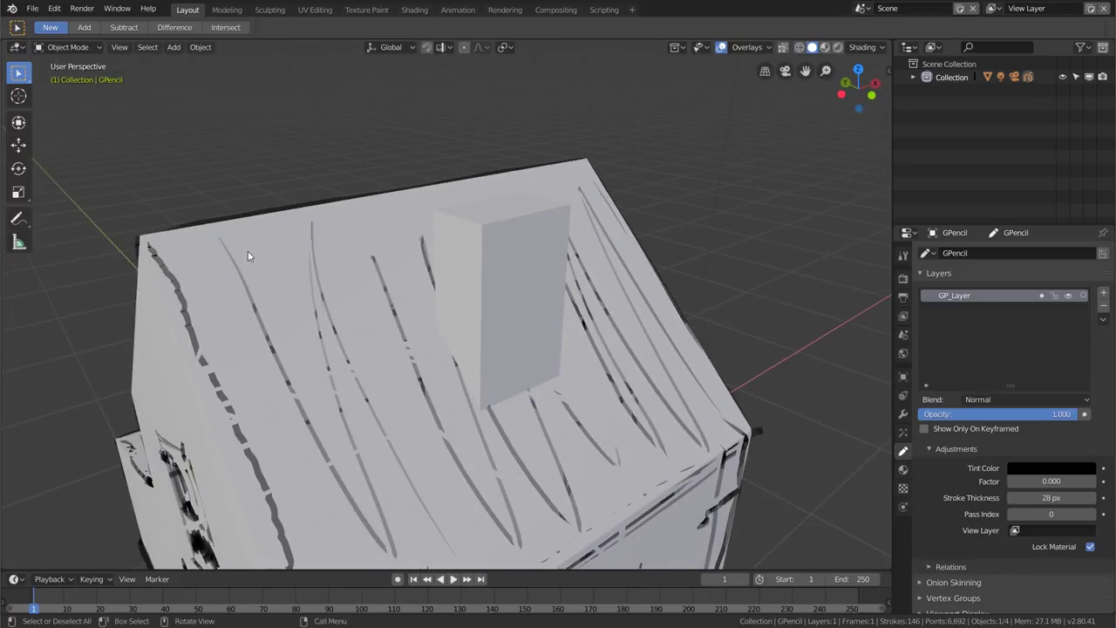
mouse_move(357, 298)
middle_down()
mouse_move(425, 328)
mouse_move(439, 321)
middle_up()
key(ctrl+Tab)
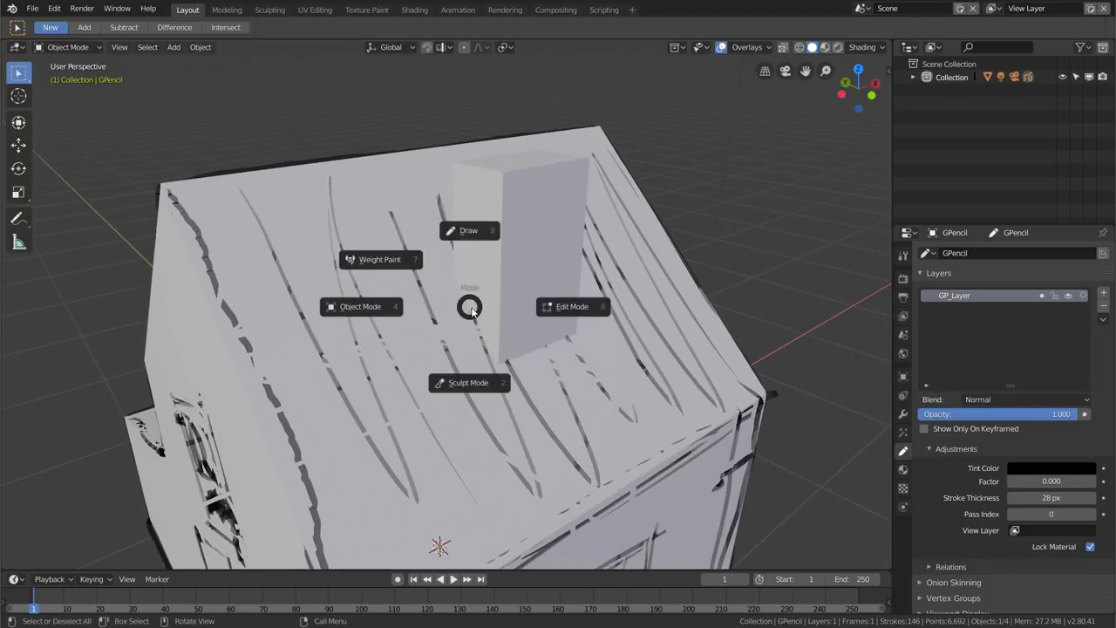
Enter Grease Pencil Draw mode and set Stroke Placement to Surface
click(476, 240)
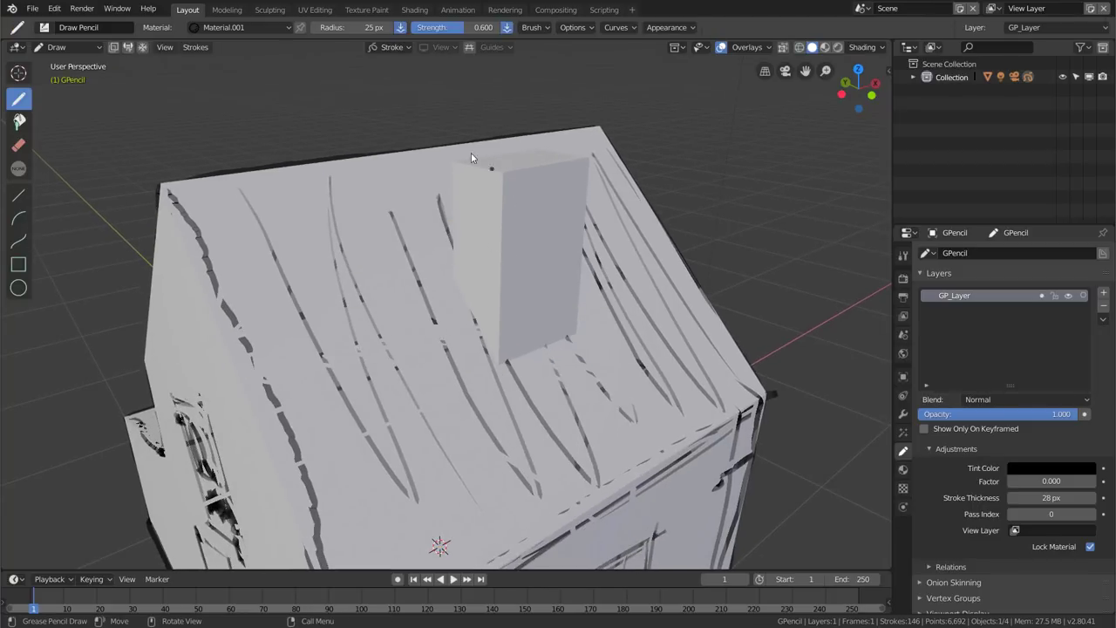
click(398, 47)
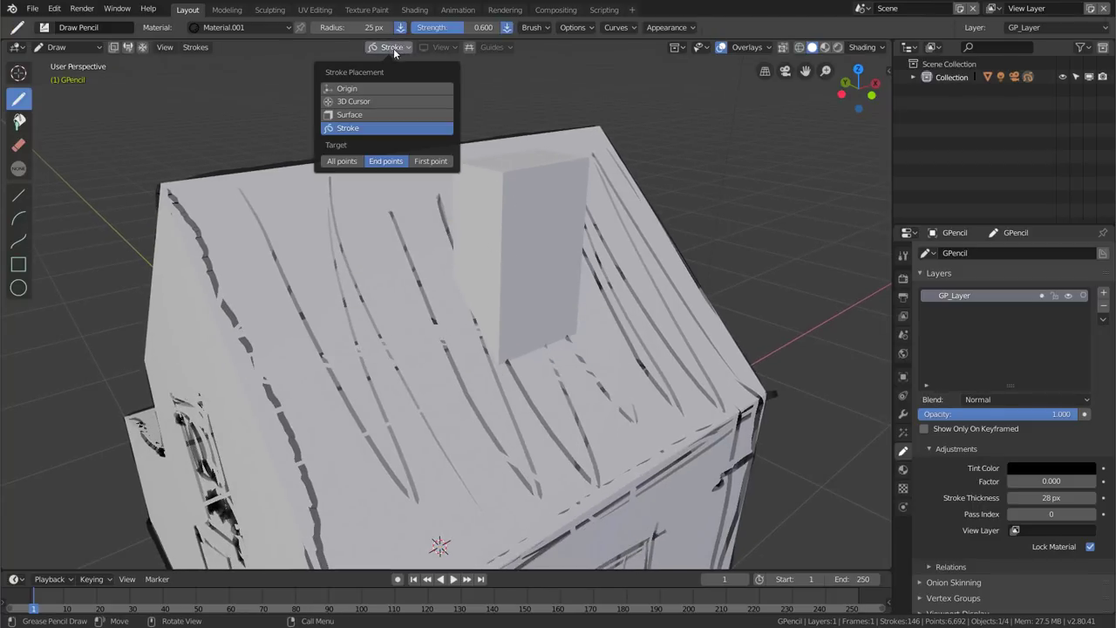
click(363, 113)
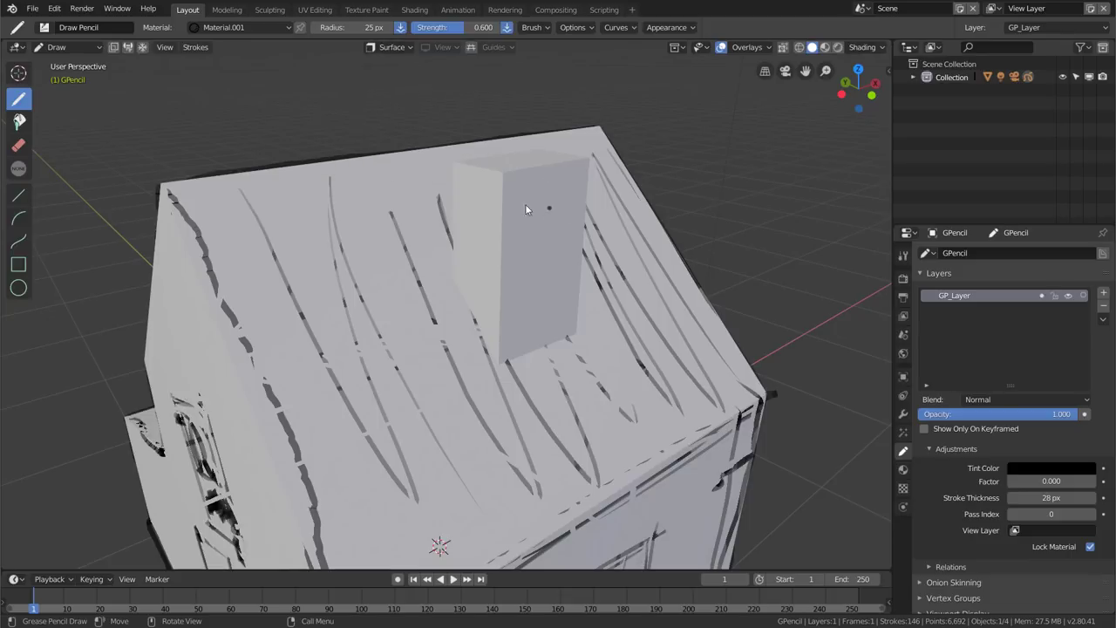
middle_drag(563, 180, 530, 197)
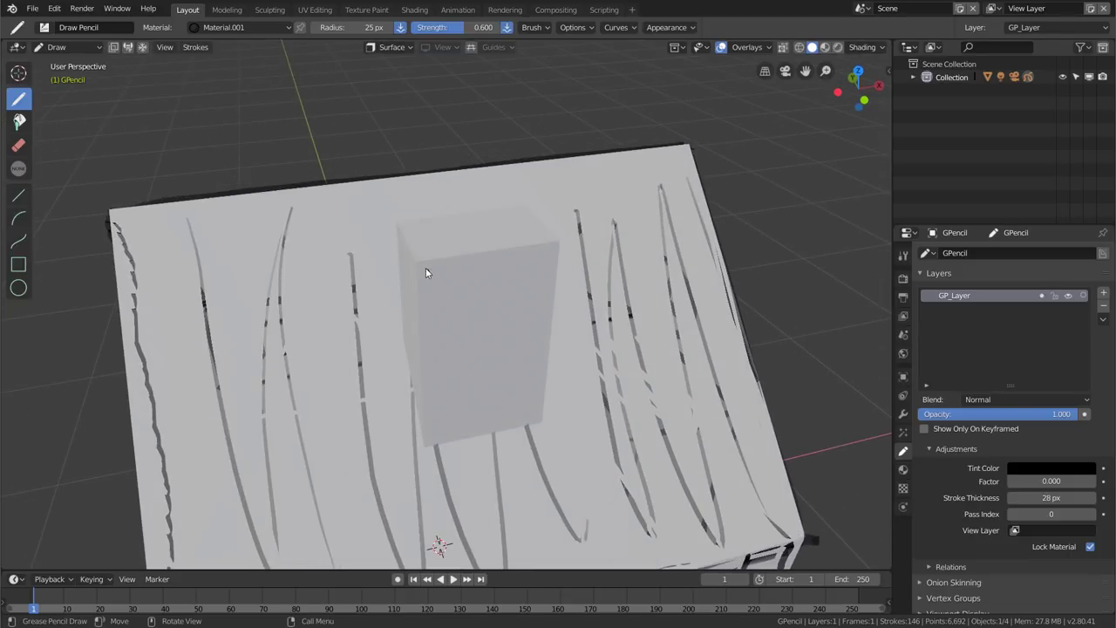
Draw strokes along the chimney's top edge, its front face, and around it from several angles
drag(418, 261, 559, 241)
middle_drag(558, 241, 409, 261)
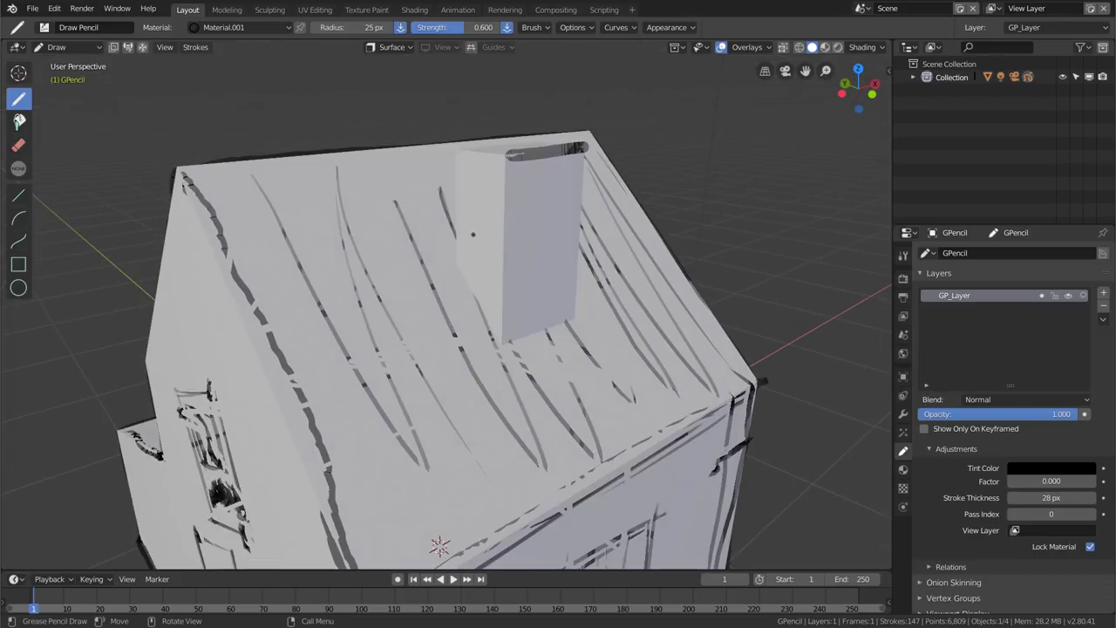
drag(503, 343, 502, 167)
middle_drag(502, 167, 540, 201)
middle_drag(440, 544, 440, 545)
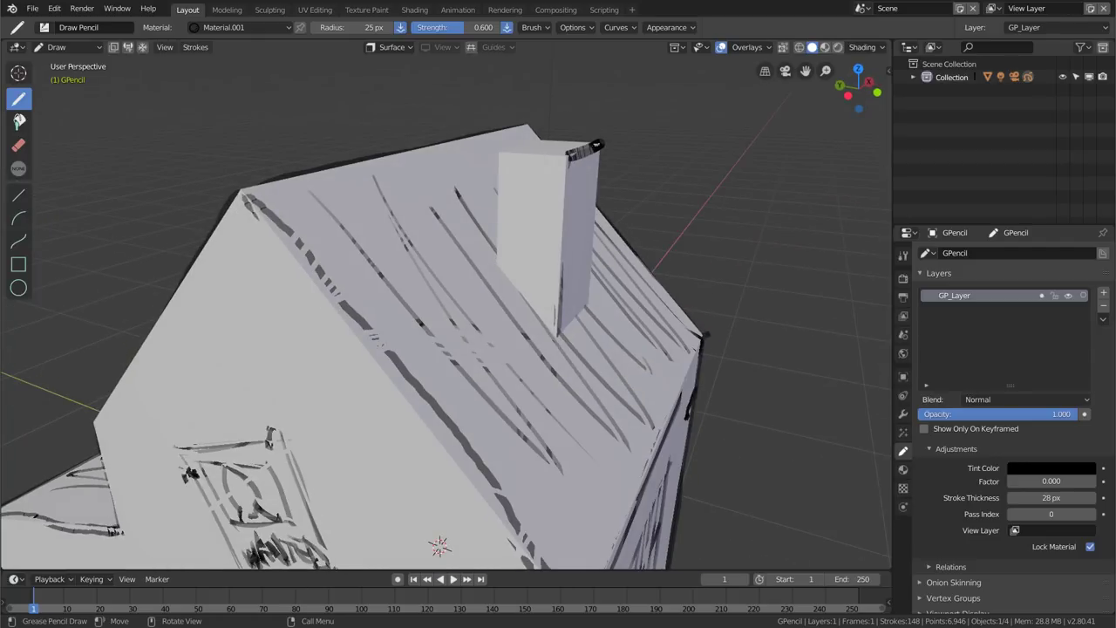
middle_drag(595, 145, 574, 220)
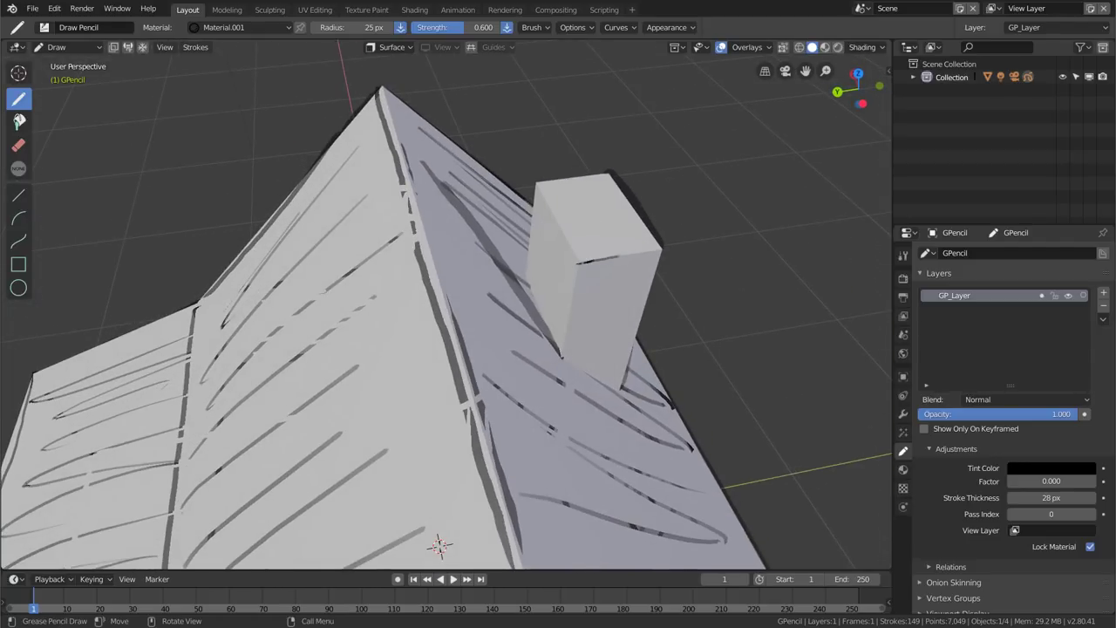
drag(575, 263, 664, 247)
middle_drag(439, 545, 438, 545)
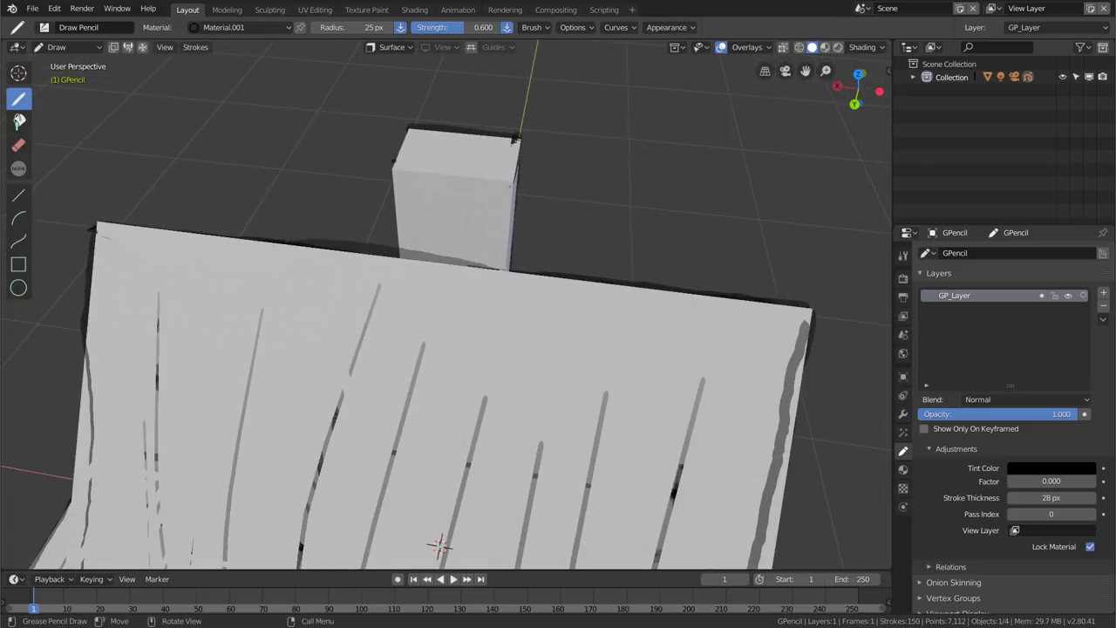
drag(394, 171, 514, 181)
middle_drag(438, 544, 438, 545)
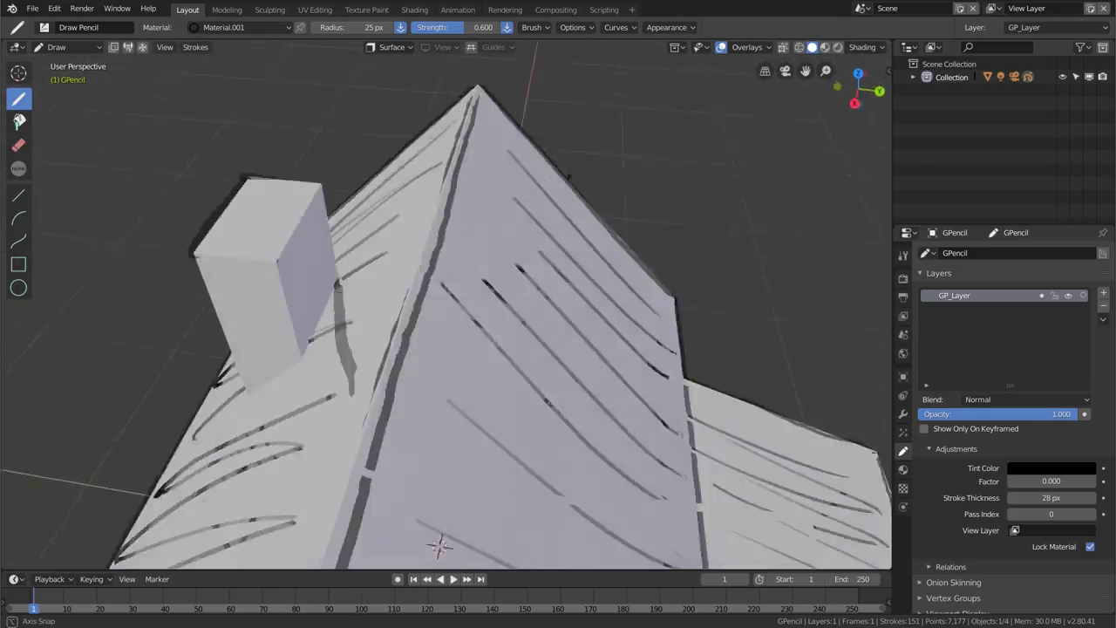
drag(204, 265, 289, 257)
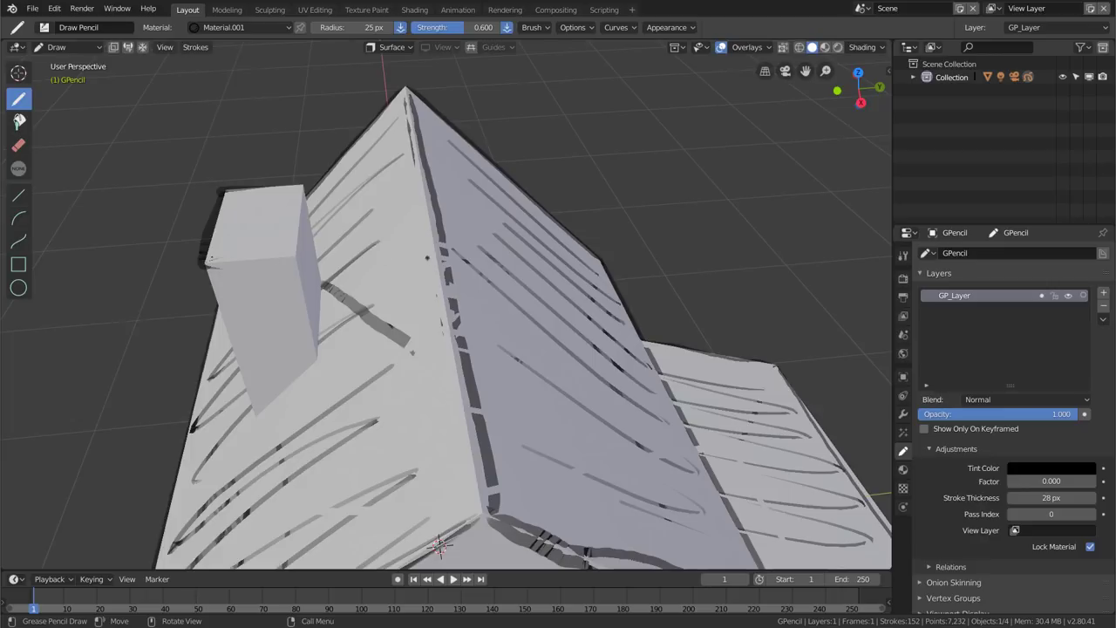
middle_drag(439, 545, 439, 545)
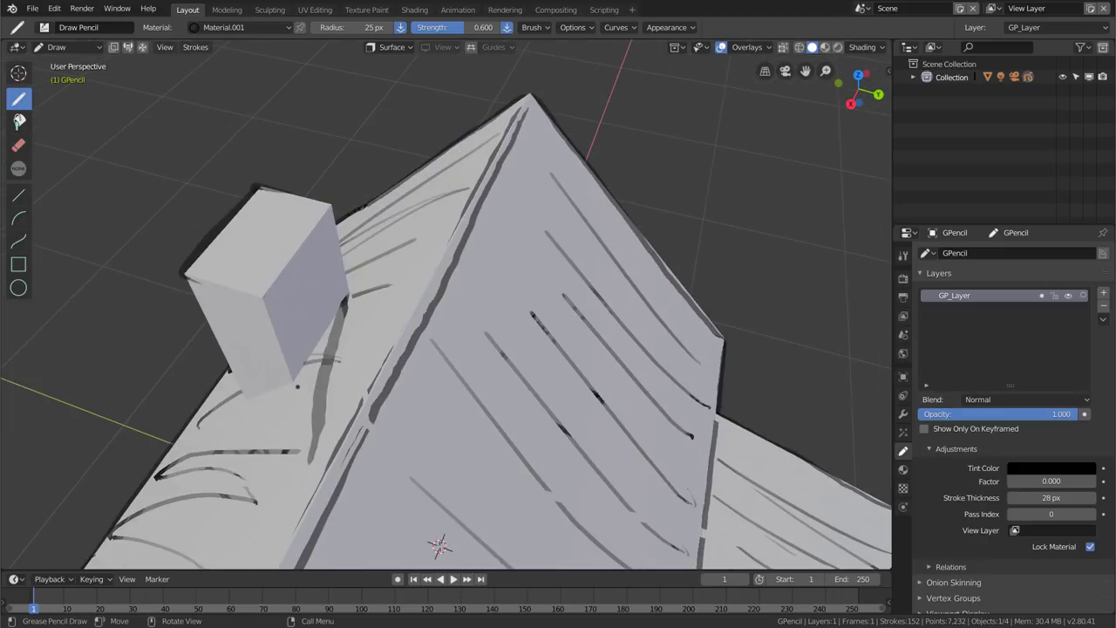
Trace the chimney's side edges, outline its top face, and scribble zigzags on its front
drag(297, 385, 263, 302)
middle_drag(439, 544, 439, 545)
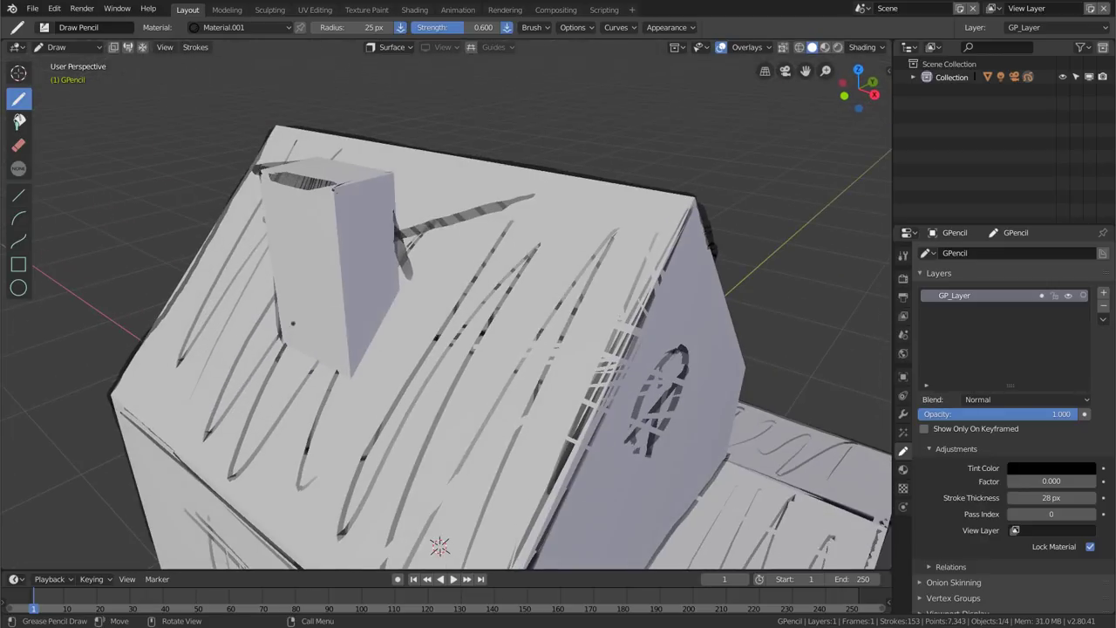
drag(349, 380, 336, 179)
middle_drag(438, 545, 438, 544)
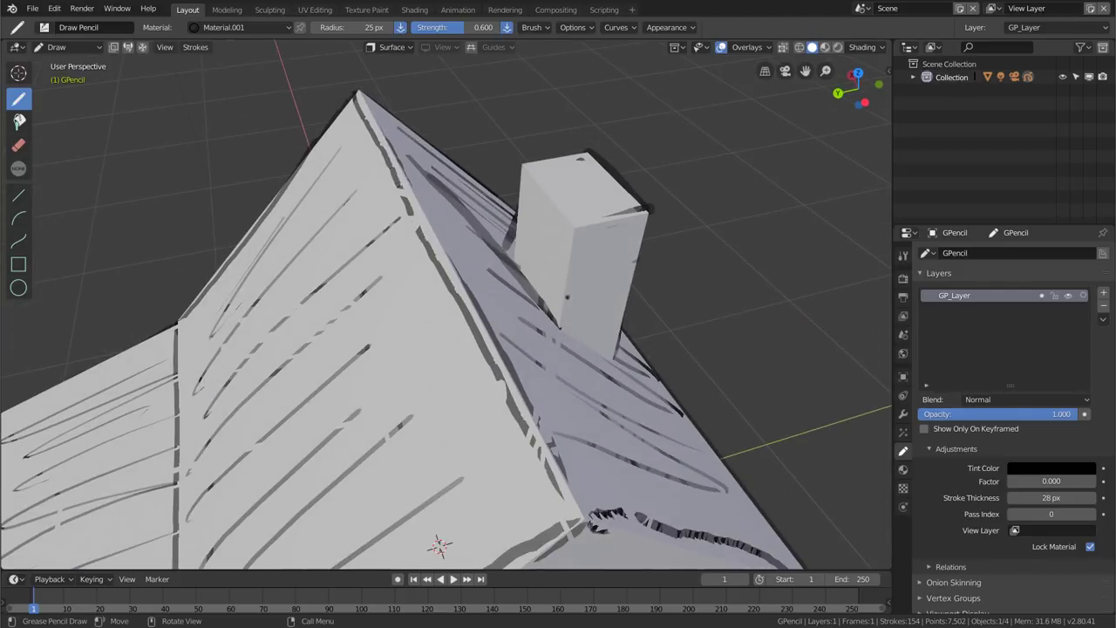
drag(566, 332, 575, 230)
middle_drag(439, 544, 439, 545)
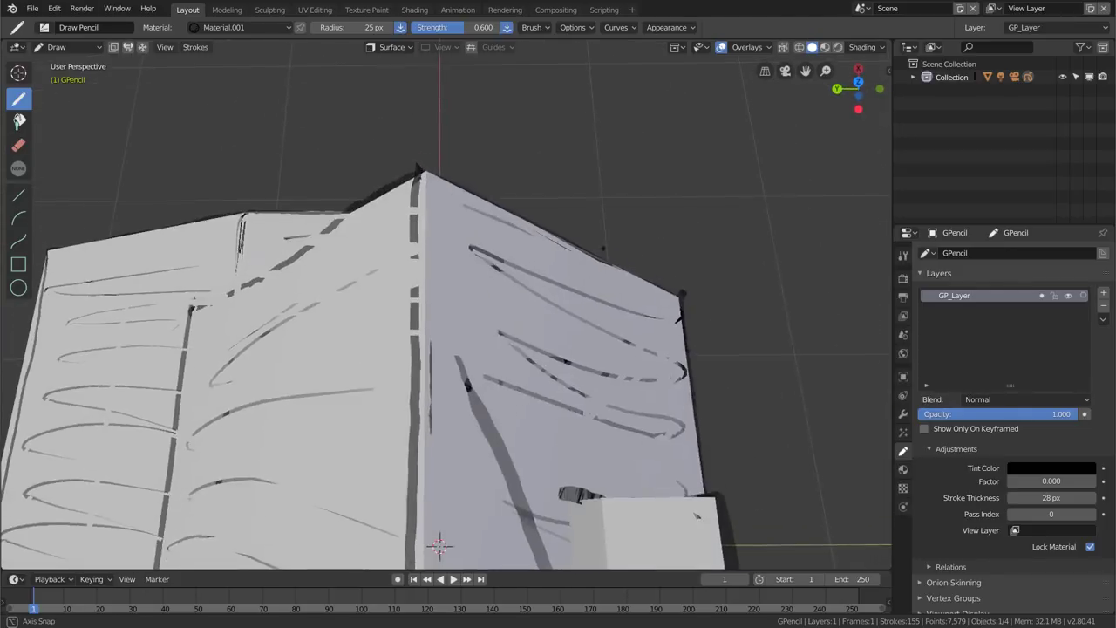
mouse_move(637, 265)
mouse_down()
mouse_move(594, 270)
mouse_move(659, 340)
mouse_up()
drag(594, 267, 649, 328)
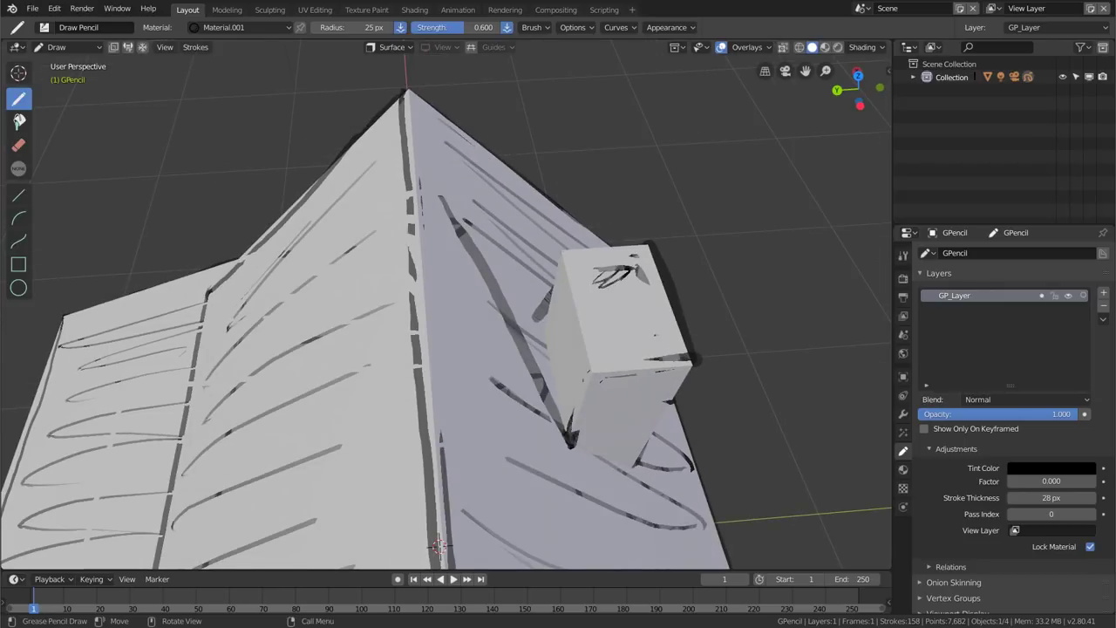
drag(595, 271, 649, 329)
mouse_move(446, 305)
middle_down()
mouse_move(446, 262)
mouse_move(488, 218)
middle_up()
drag(429, 256, 556, 242)
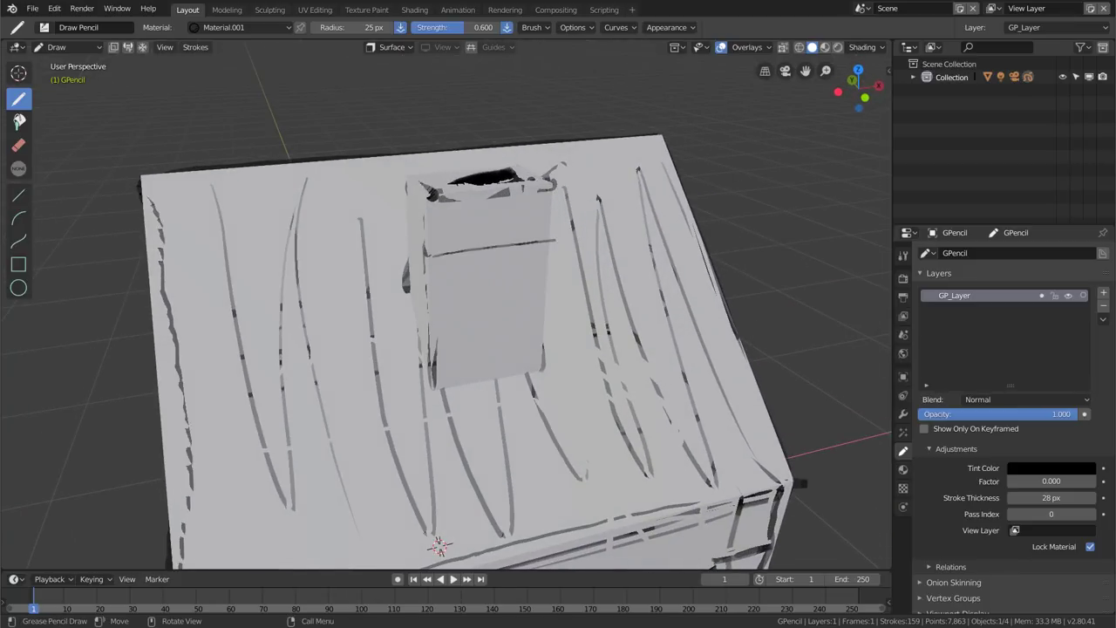
middle_drag(439, 545, 439, 546)
Undo and redo the last stroke, then draw strokes at the chimney base and across its front
key(ctrl+z)
key(ctrl+shift+z)
drag(533, 206, 594, 205)
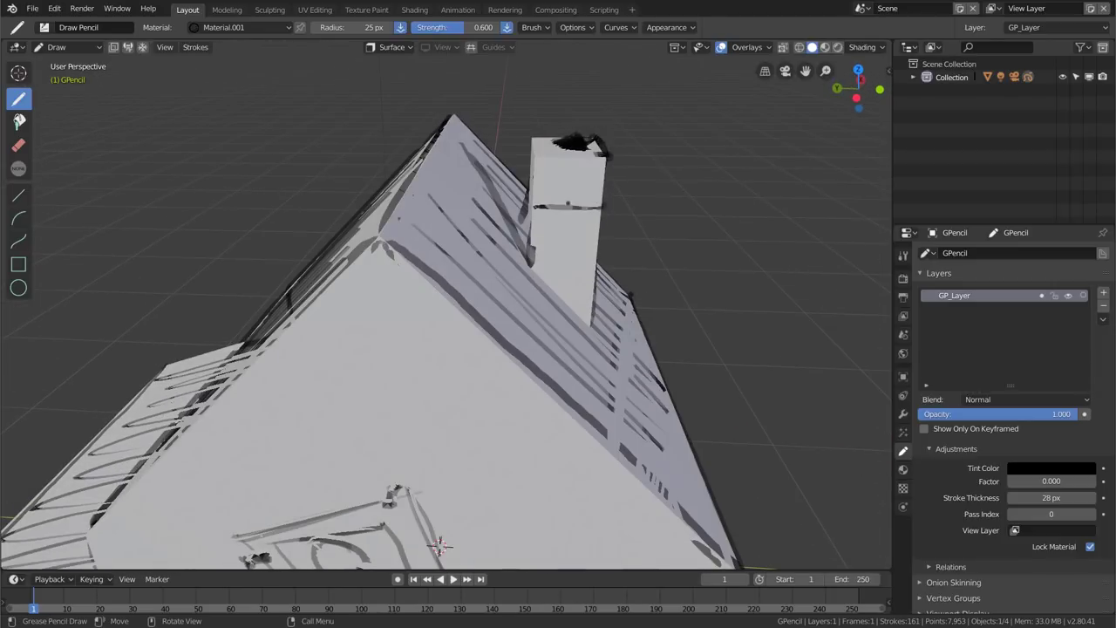
middle_drag(439, 545, 439, 545)
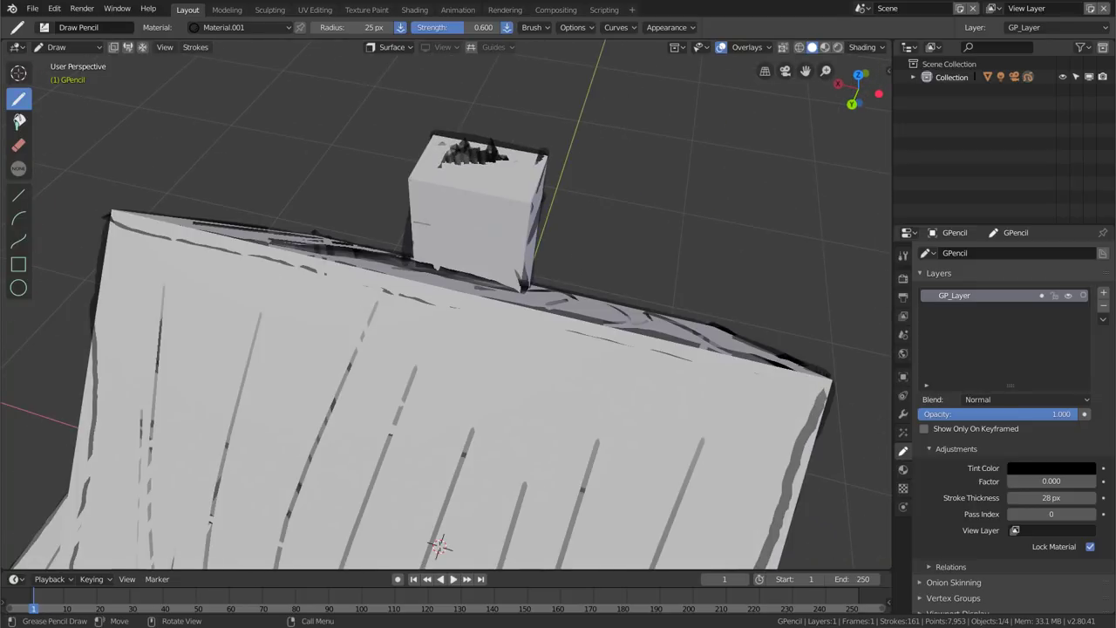
drag(526, 228, 413, 241)
middle_drag(439, 545, 439, 546)
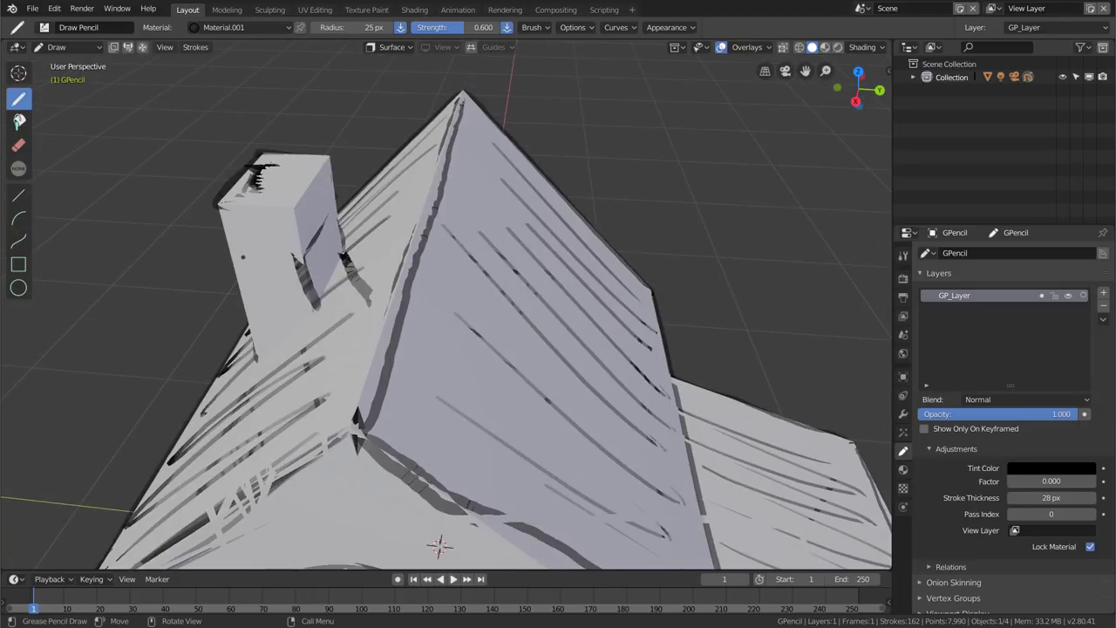
drag(300, 259, 234, 262)
middle_drag(440, 546, 439, 546)
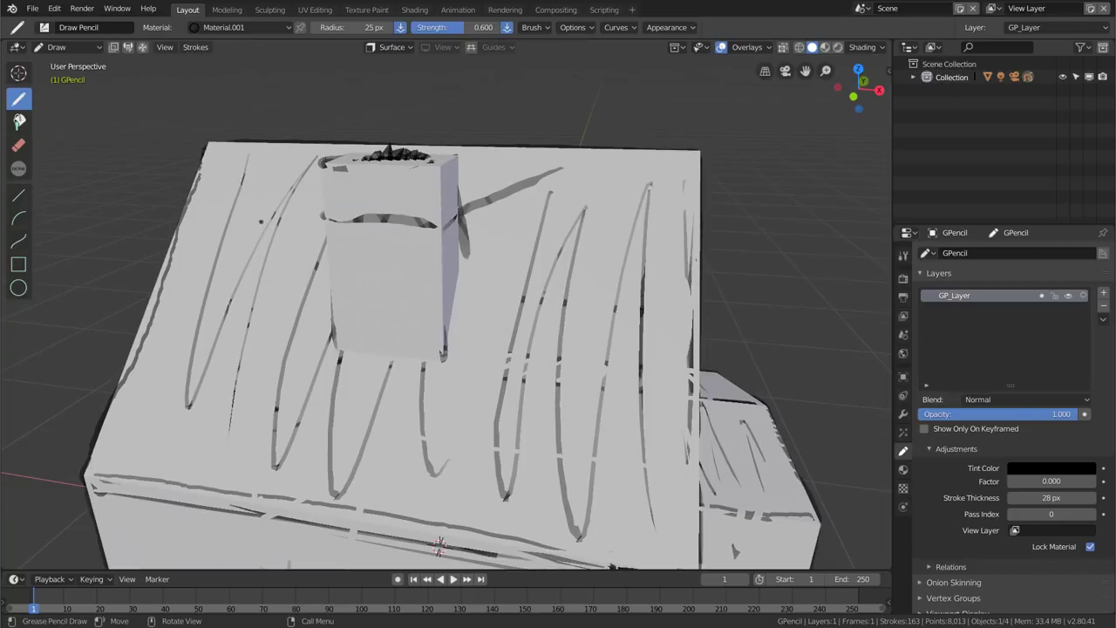
Add several short strokes near the chimney base, undoing one stray mark
drag(432, 352, 341, 357)
middle_drag(440, 546, 439, 545)
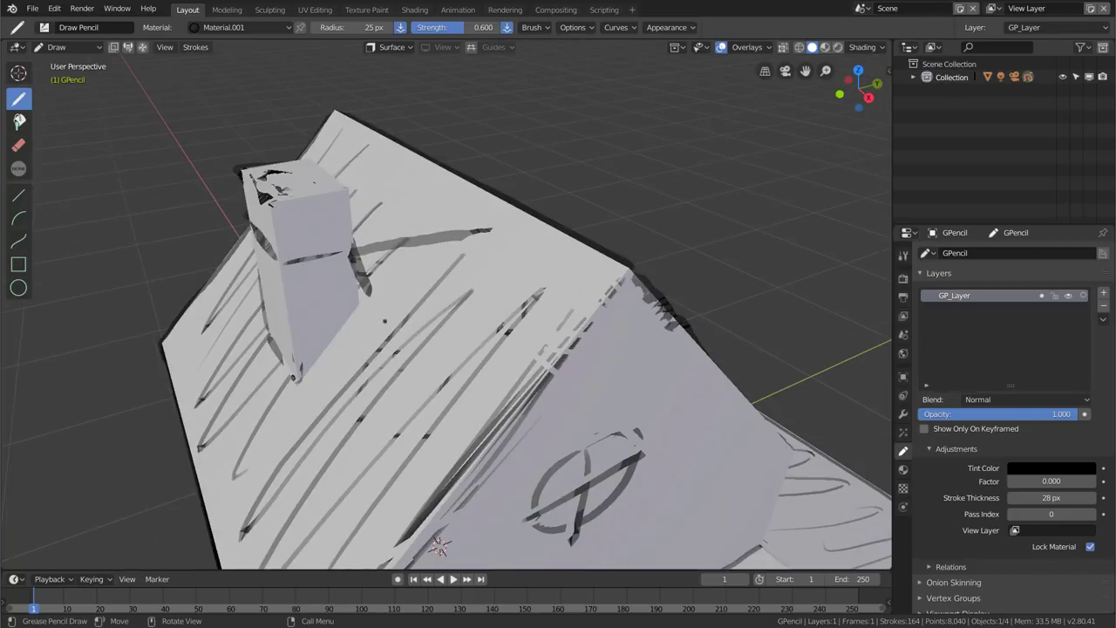
drag(359, 307, 306, 371)
middle_drag(440, 546, 439, 546)
drag(579, 293, 523, 333)
middle_drag(440, 546, 439, 546)
drag(554, 322, 521, 380)
middle_drag(440, 546, 439, 546)
drag(531, 279, 512, 282)
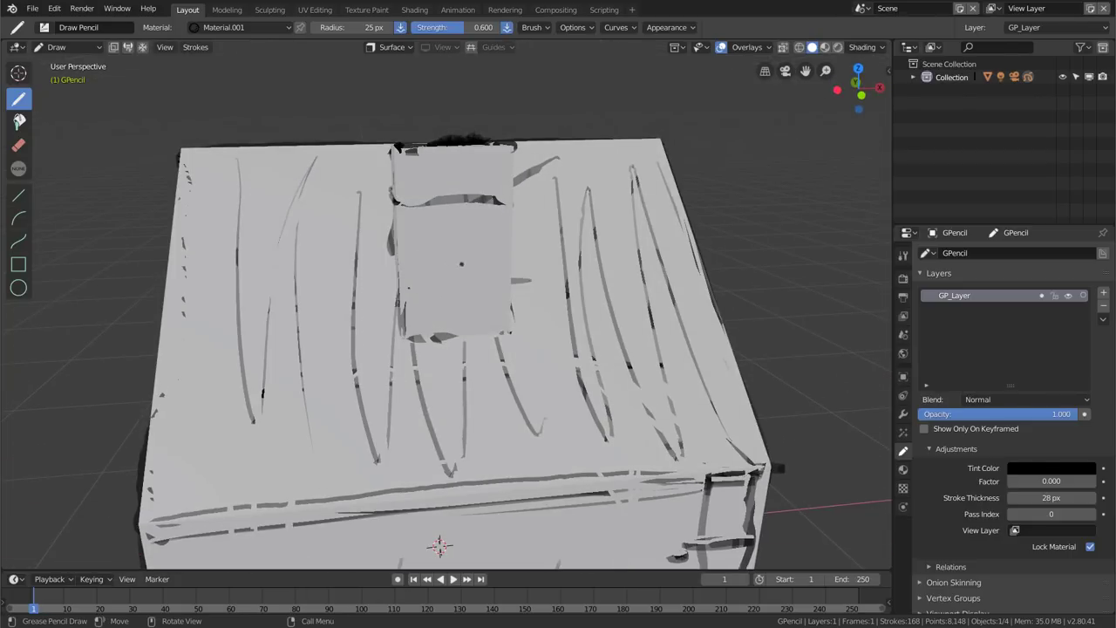
key(ctrl+z)
Draw horizontal brick lines and short vertical joints across the chimney's faces
drag(408, 288, 511, 285)
mouse_move(405, 250)
mouse_down()
mouse_move(484, 248)
mouse_move(406, 248)
mouse_move(424, 297)
mouse_up()
drag(494, 246, 490, 292)
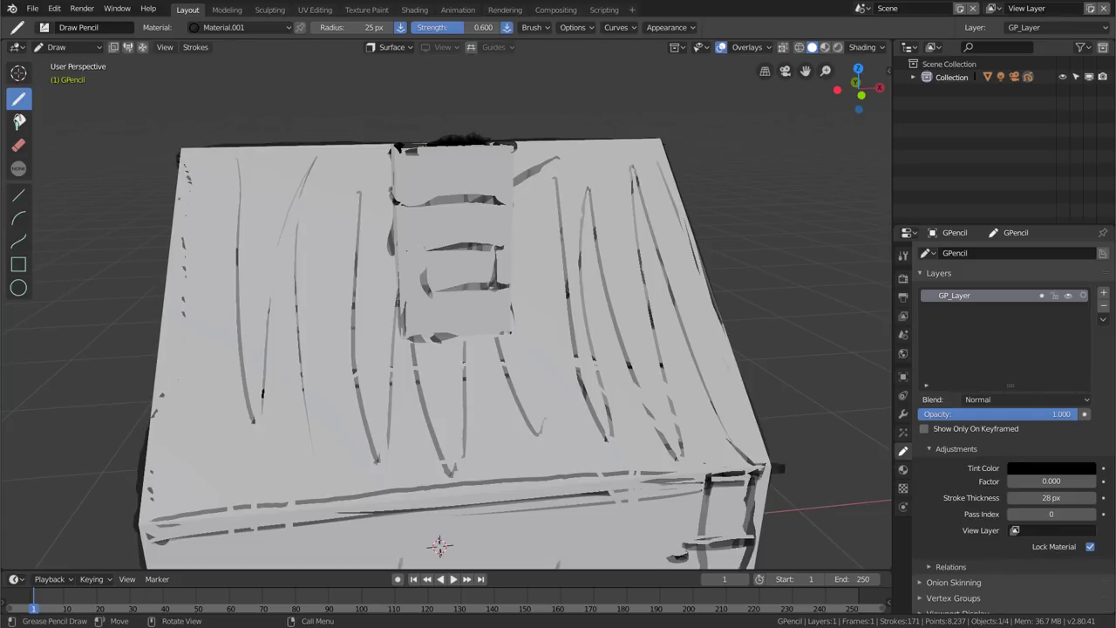
drag(462, 234, 462, 253)
drag(462, 291, 462, 330)
middle_drag(462, 330, 523, 262)
drag(478, 262, 538, 259)
mouse_move(486, 297)
mouse_down()
mouse_move(520, 309)
mouse_move(508, 326)
mouse_up()
mouse_move(481, 270)
mouse_down()
mouse_move(489, 293)
mouse_move(516, 220)
mouse_up()
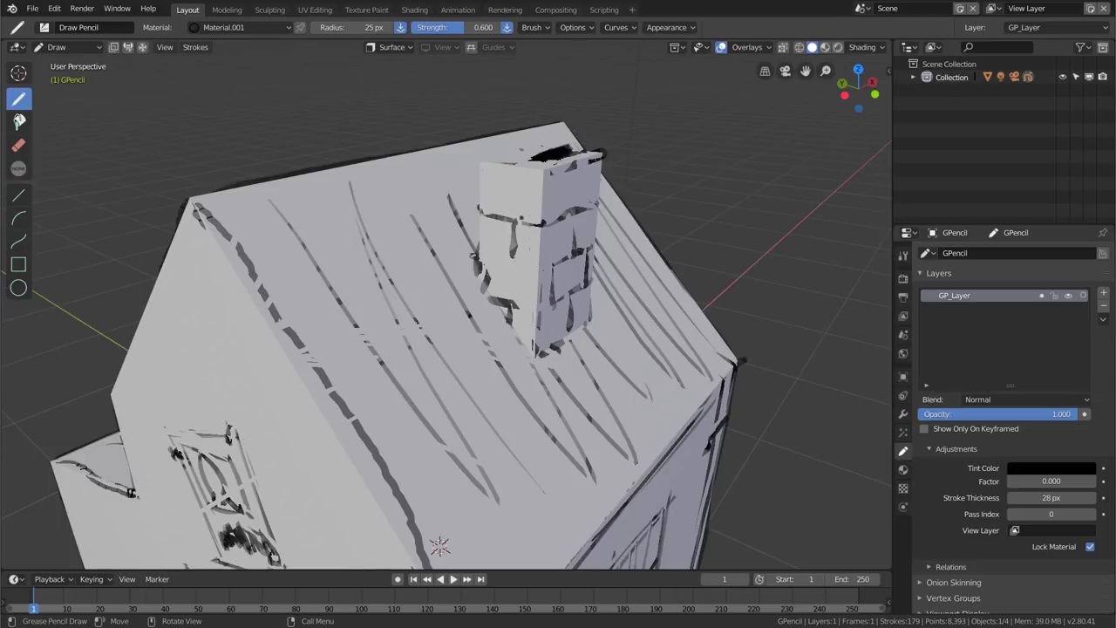
middle_drag(516, 220, 592, 229)
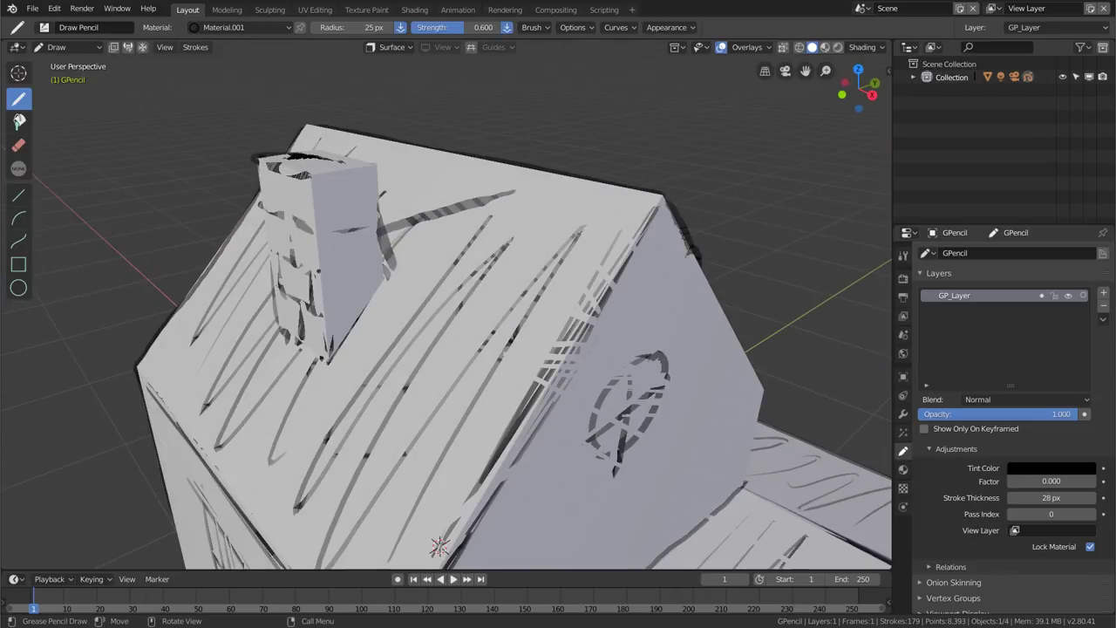
mouse_move(321, 245)
mouse_down()
mouse_move(365, 264)
mouse_move(353, 323)
mouse_up()
drag(341, 273, 336, 311)
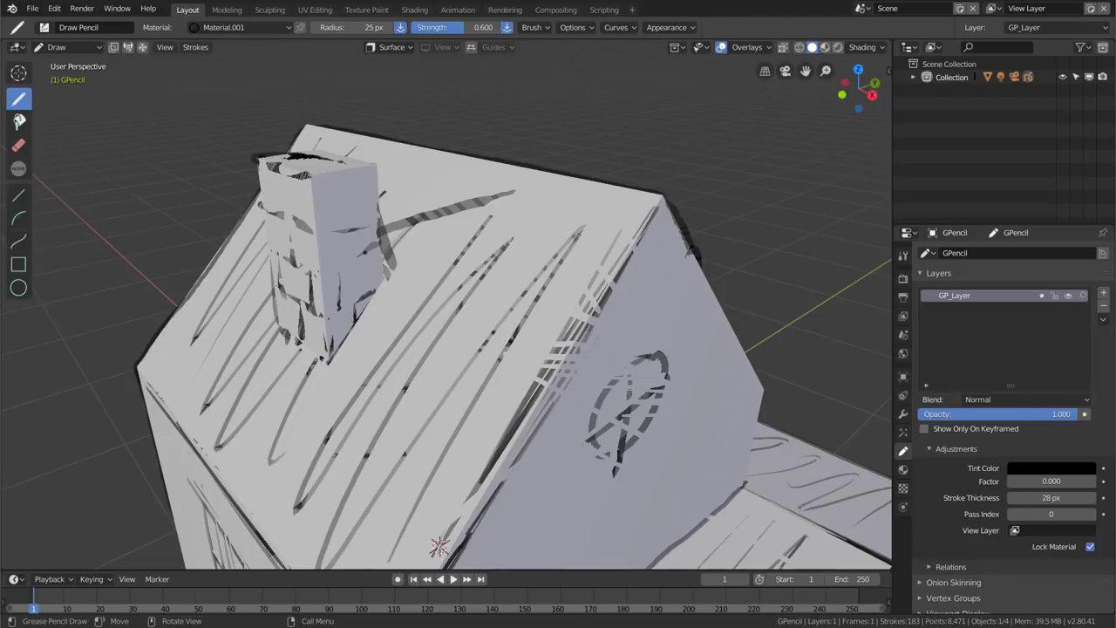
mouse_move(368, 251)
mouse_down()
mouse_move(365, 291)
mouse_move(347, 260)
mouse_up()
Orbit and zoom out to view the whole sketched house and its gable side
middle_drag(447, 314, 523, 288)
scroll(446, 314, down, 4)
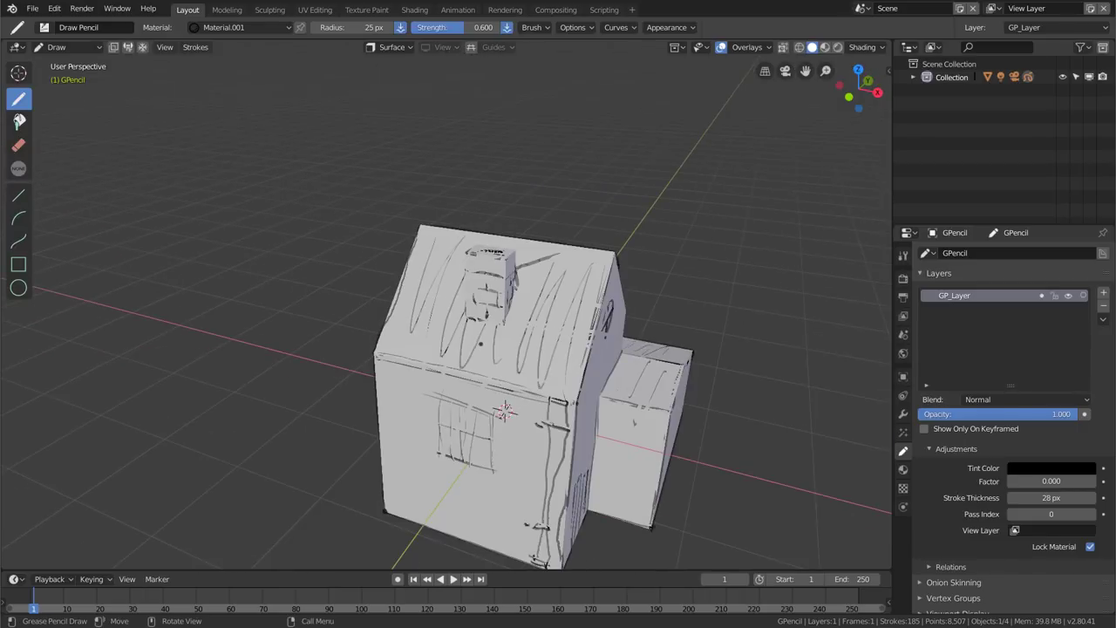
middle_drag(480, 343, 473, 351)
Switch to Object Mode and delete the solid cube under the house sketch
key(ctrl+Tab)
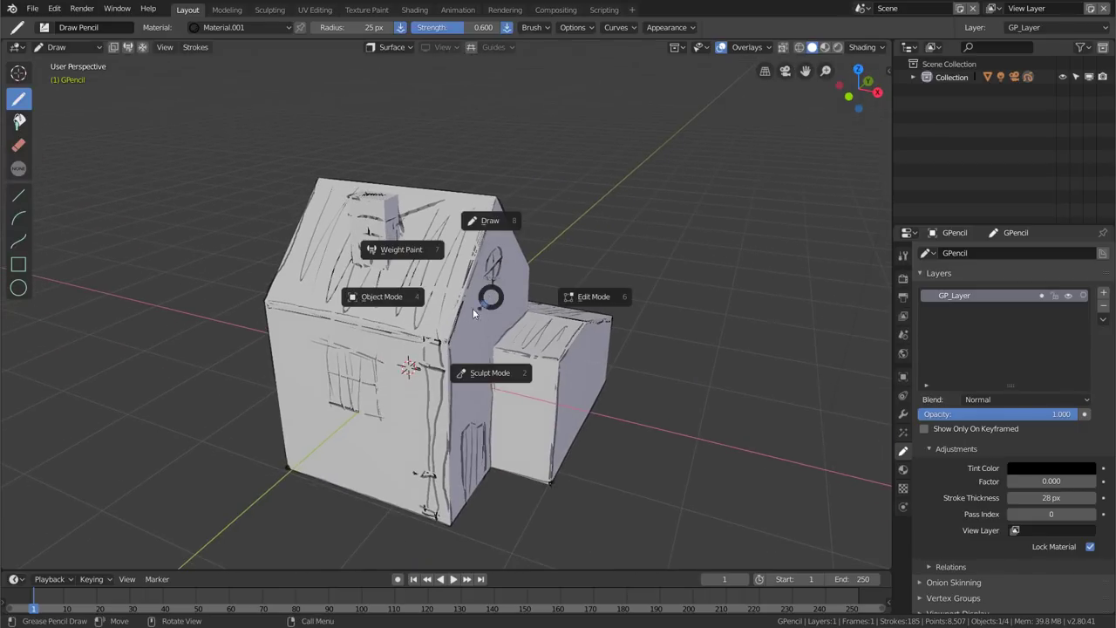
click(386, 297)
middle_drag(386, 300, 384, 328)
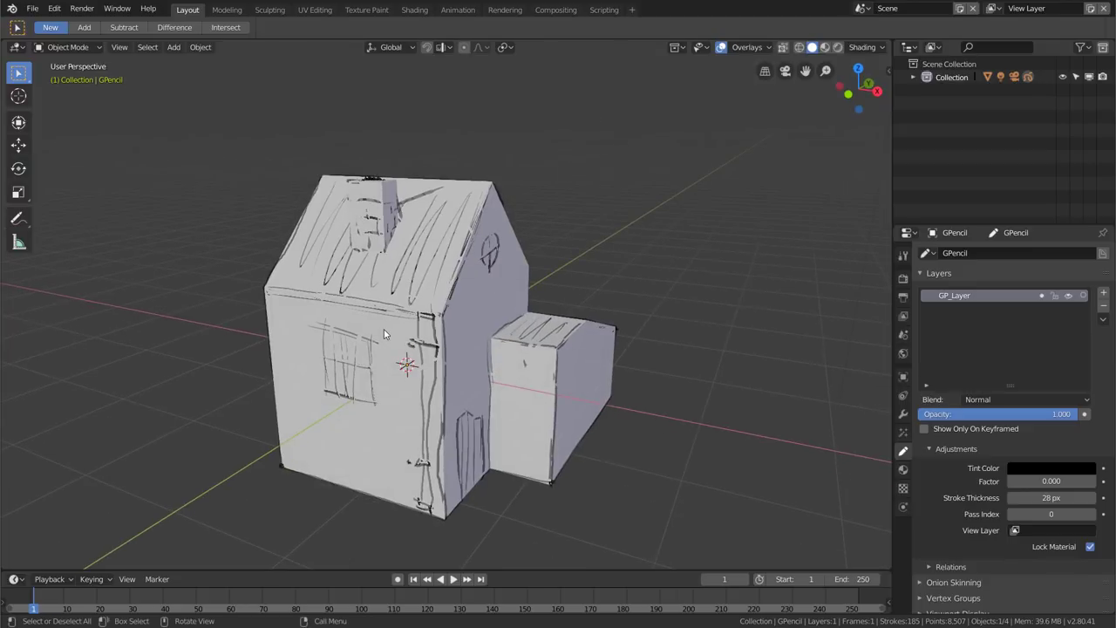
click(496, 295)
key(Delete)
Orbit around the remaining pencil-drawn house lines to inspect them from several angles
mouse_move(497, 295)
middle_down()
mouse_move(436, 321)
mouse_move(475, 326)
mouse_move(593, 302)
mouse_move(653, 273)
middle_up()
scroll(608, 280, up, 4)
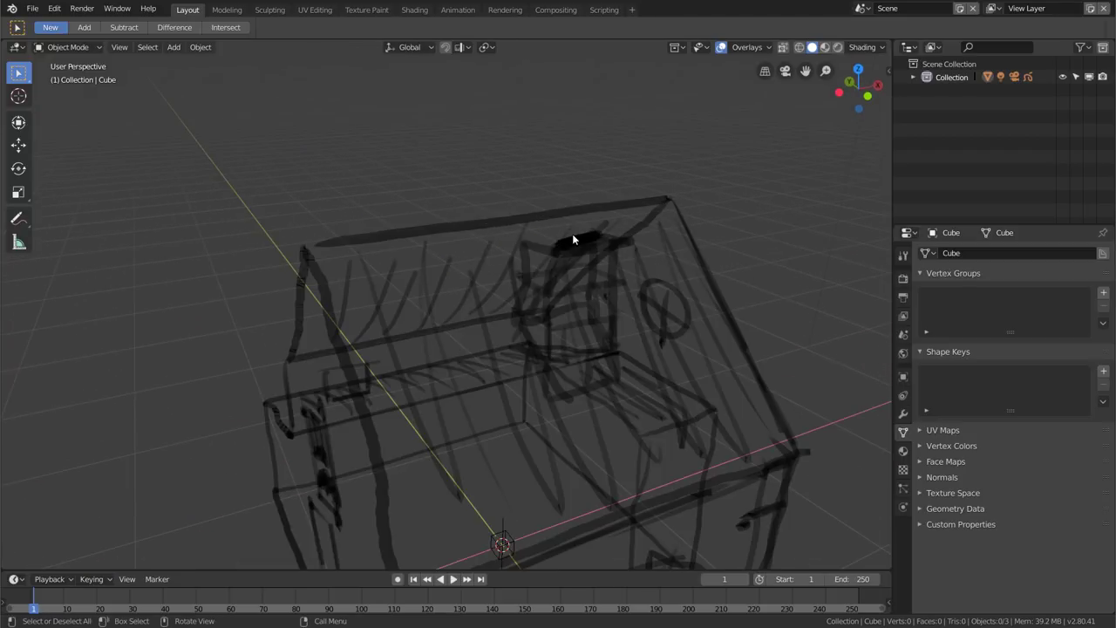
mouse_move(571, 235)
middle_down()
mouse_move(542, 310)
mouse_move(555, 310)
mouse_move(456, 328)
mouse_move(378, 367)
mouse_move(359, 358)
mouse_move(361, 326)
mouse_move(381, 302)
mouse_move(421, 293)
mouse_move(304, 325)
mouse_move(345, 268)
middle_up()
mouse_move(334, 328)
middle_down()
mouse_move(503, 332)
mouse_move(273, 343)
mouse_move(363, 300)
middle_up()
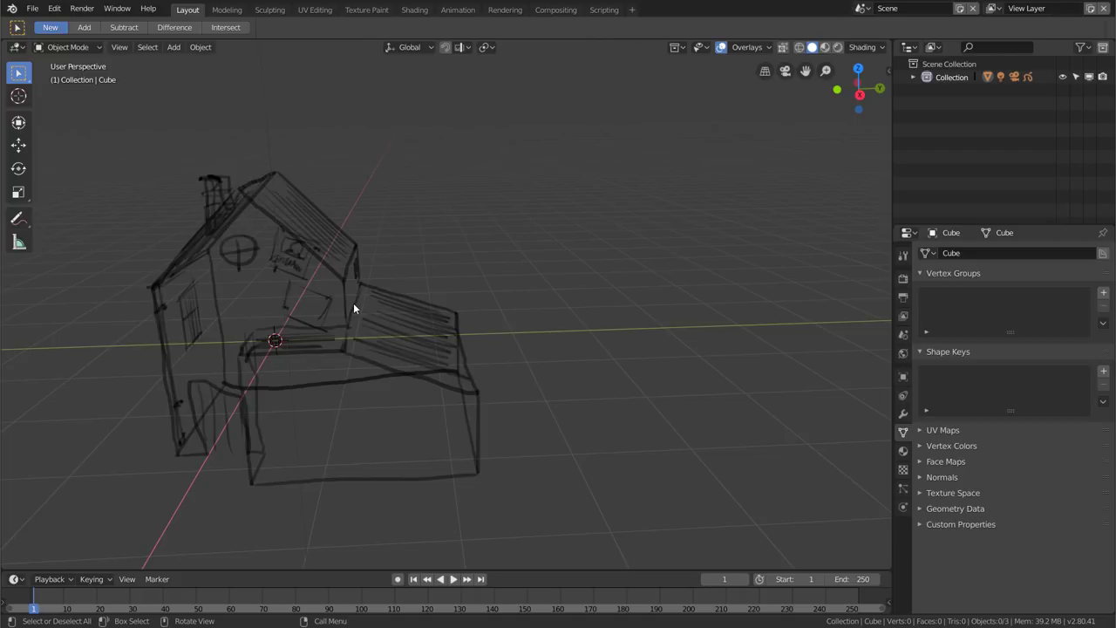
mouse_move(354, 307)
middle_down()
mouse_move(390, 307)
mouse_move(373, 311)
mouse_move(366, 296)
mouse_move(364, 322)
mouse_move(391, 356)
mouse_move(426, 367)
mouse_move(479, 351)
mouse_move(424, 347)
mouse_move(360, 315)
middle_up()
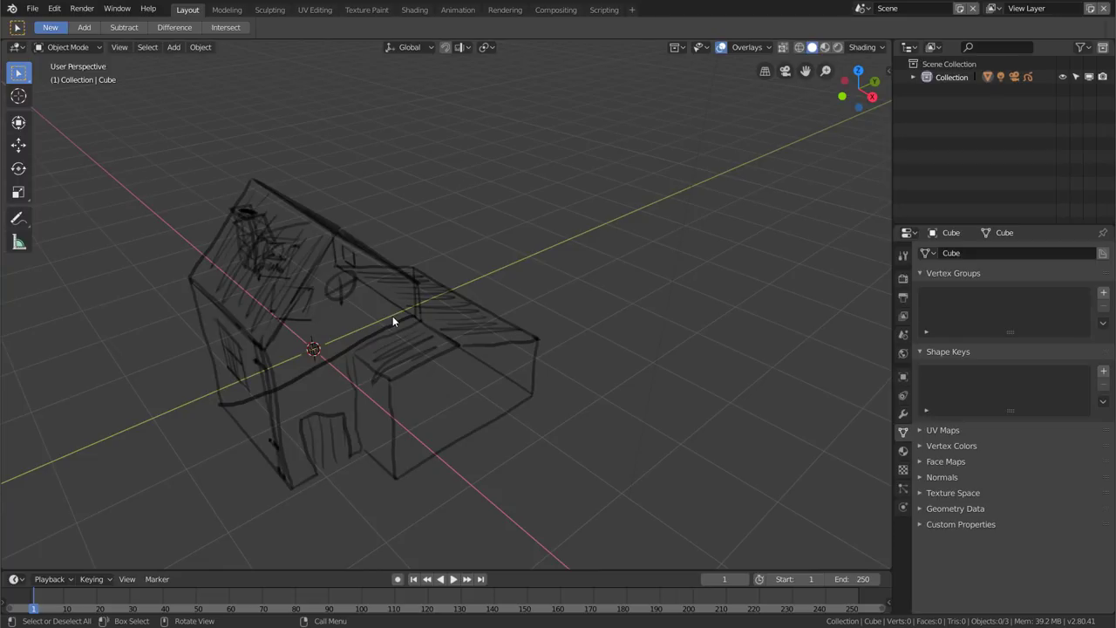
mouse_move(292, 339)
middle_down()
mouse_move(314, 286)
mouse_move(360, 281)
mouse_move(287, 282)
mouse_move(332, 282)
mouse_move(331, 253)
middle_up()
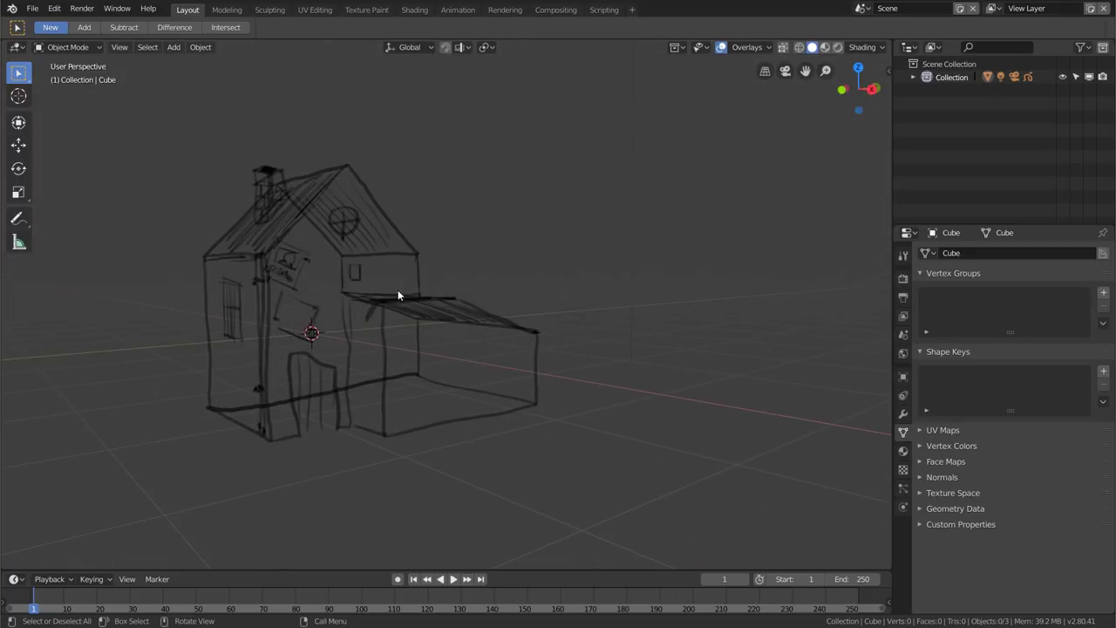
mouse_move(397, 295)
middle_down()
mouse_move(528, 291)
mouse_move(393, 299)
middle_up()
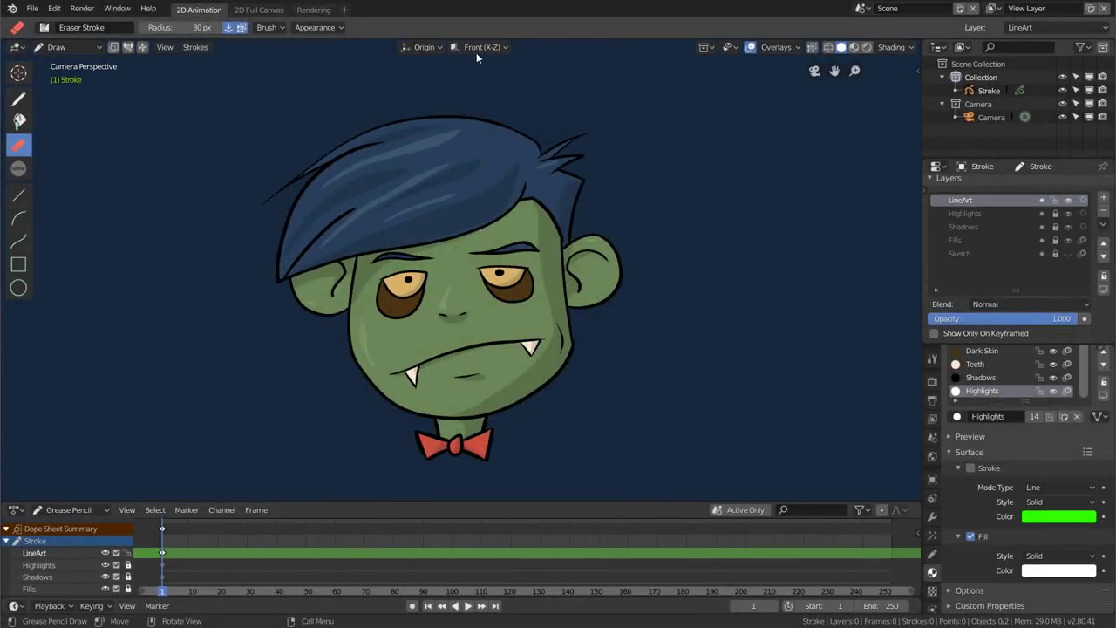
Orbit out of camera view around the zombie head and switch to the Draw tool
click(483, 48)
middle_drag(642, 215, 598, 235)
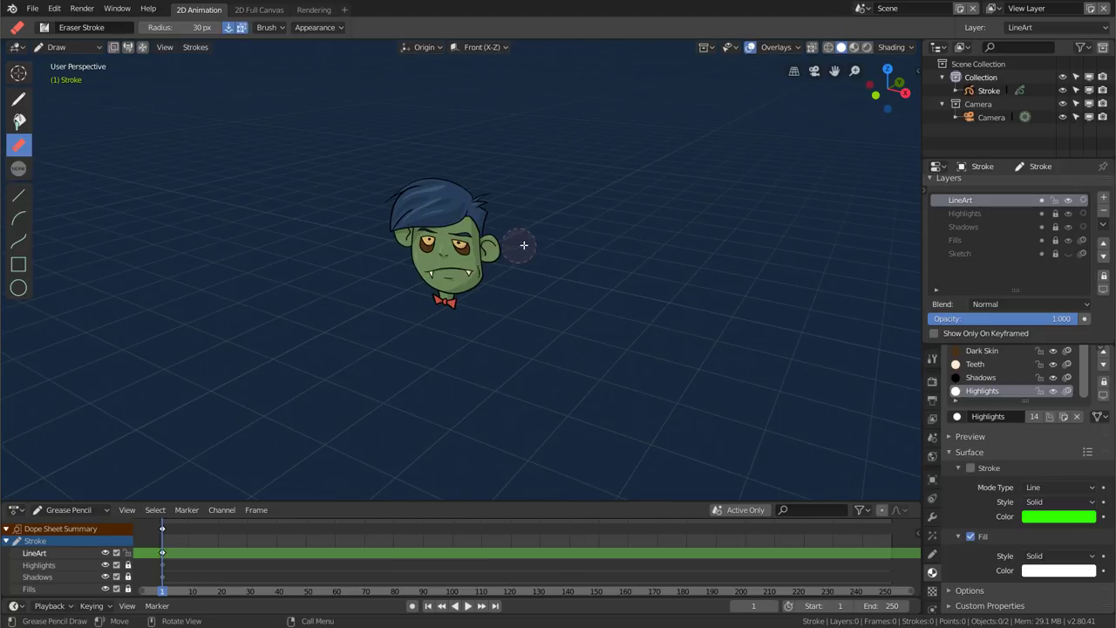
key(d)
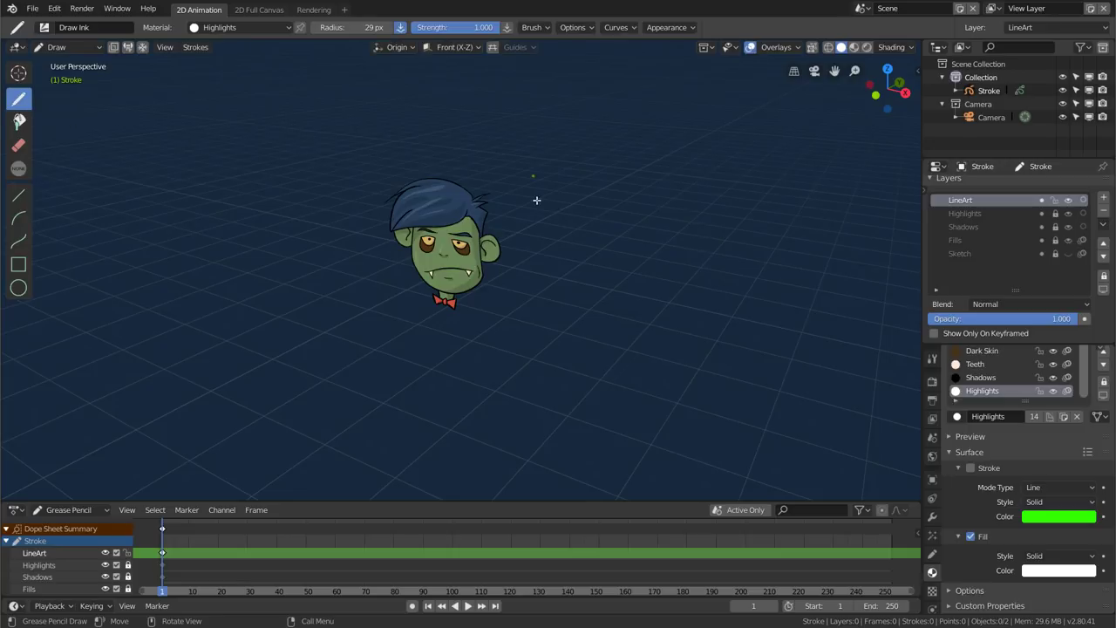
shift+scroll(995, 357, down, 3)
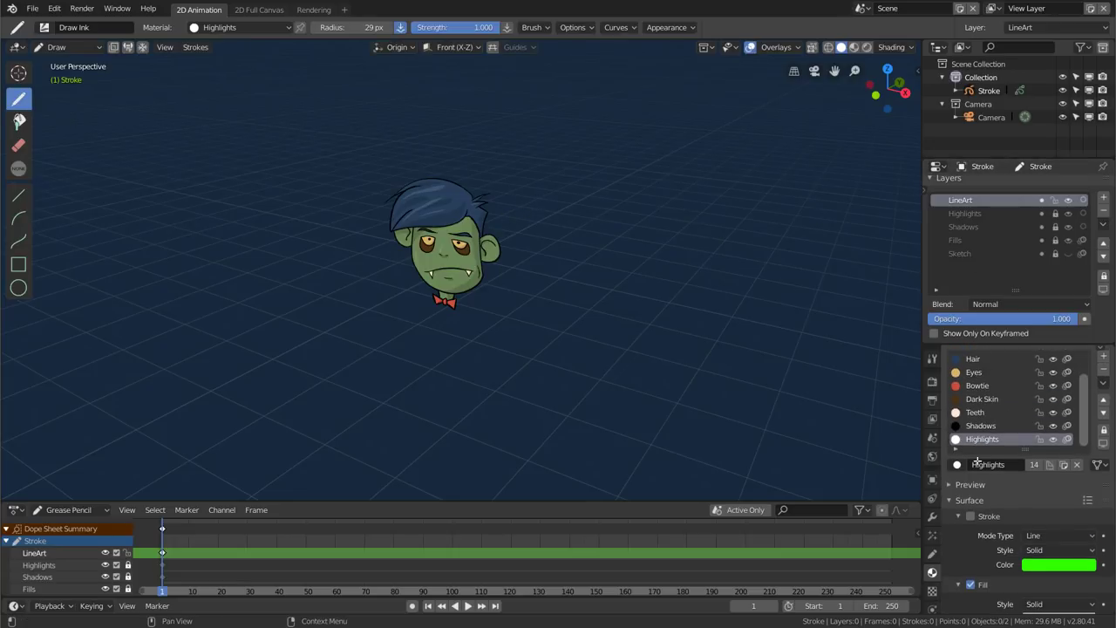
scroll(1087, 375, up, 3)
Pick the Black material and draw ink swirls to the right and left of the head
click(975, 358)
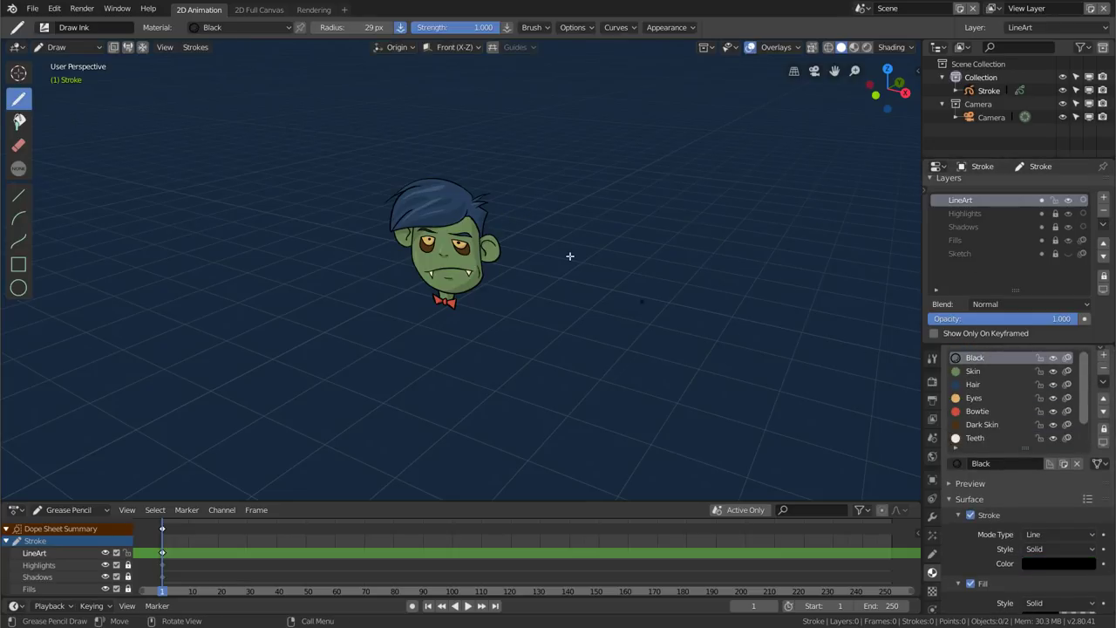
mouse_move(523, 213)
mouse_down()
mouse_move(523, 267)
mouse_move(575, 174)
mouse_move(553, 130)
mouse_move(550, 140)
mouse_up()
drag(366, 160, 354, 232)
mouse_move(354, 232)
middle_down()
mouse_move(472, 230)
mouse_move(341, 136)
mouse_move(399, 184)
mouse_move(432, 180)
mouse_move(294, 186)
mouse_move(482, 153)
middle_up()
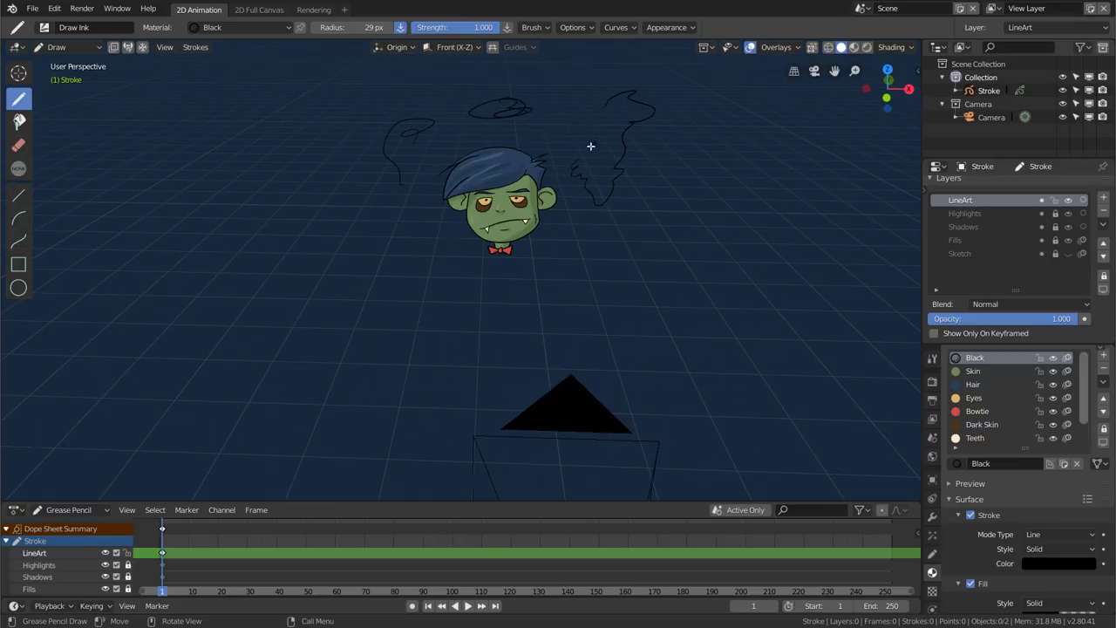
Sketch a car body rectangle with two wheels and a cabin on top, then view it edge-on
middle_drag(591, 146, 707, 153)
mouse_move(602, 158)
middle_down()
mouse_move(531, 312)
mouse_move(535, 348)
mouse_move(523, 327)
middle_up()
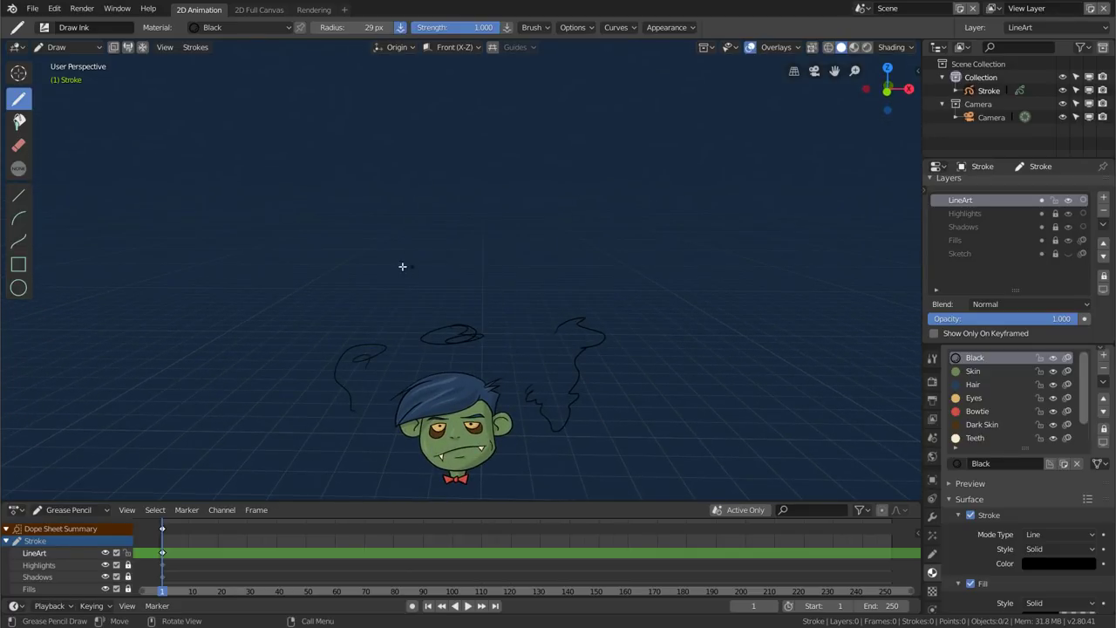
drag(434, 227, 534, 228)
drag(393, 269, 541, 273)
drag(530, 232, 534, 272)
drag(440, 247, 426, 242)
drag(508, 249, 506, 248)
mouse_move(405, 231)
mouse_down()
mouse_move(399, 200)
mouse_move(538, 193)
mouse_move(532, 234)
mouse_up()
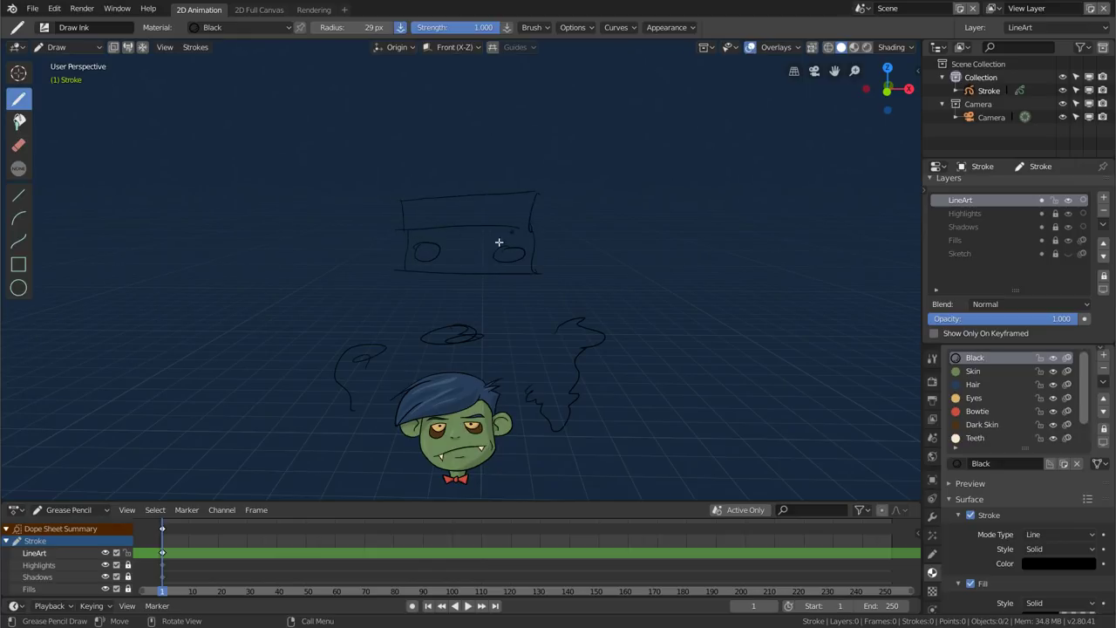
middle_drag(587, 232, 463, 197)
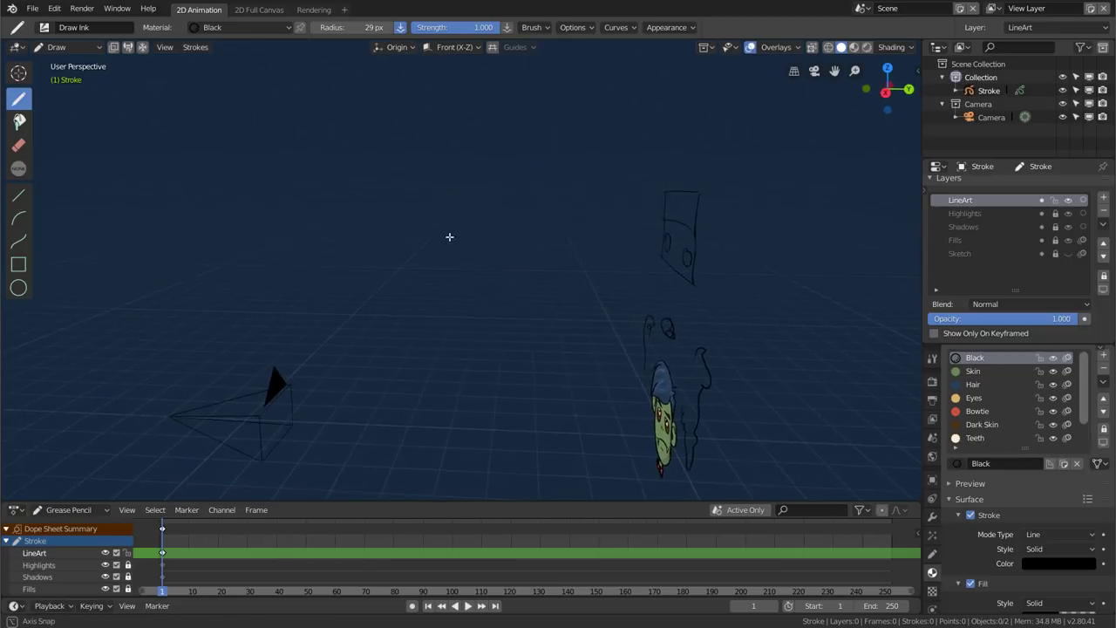
click(458, 47)
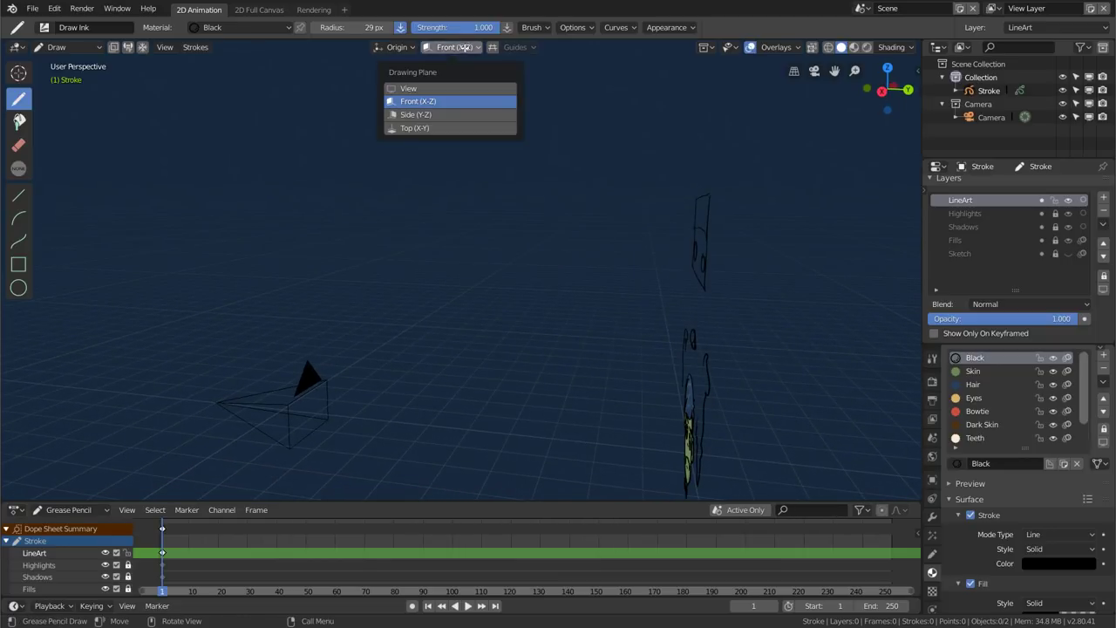
On the Side (Y-Z) plane, draw the car's side outline and close off both ends
click(453, 114)
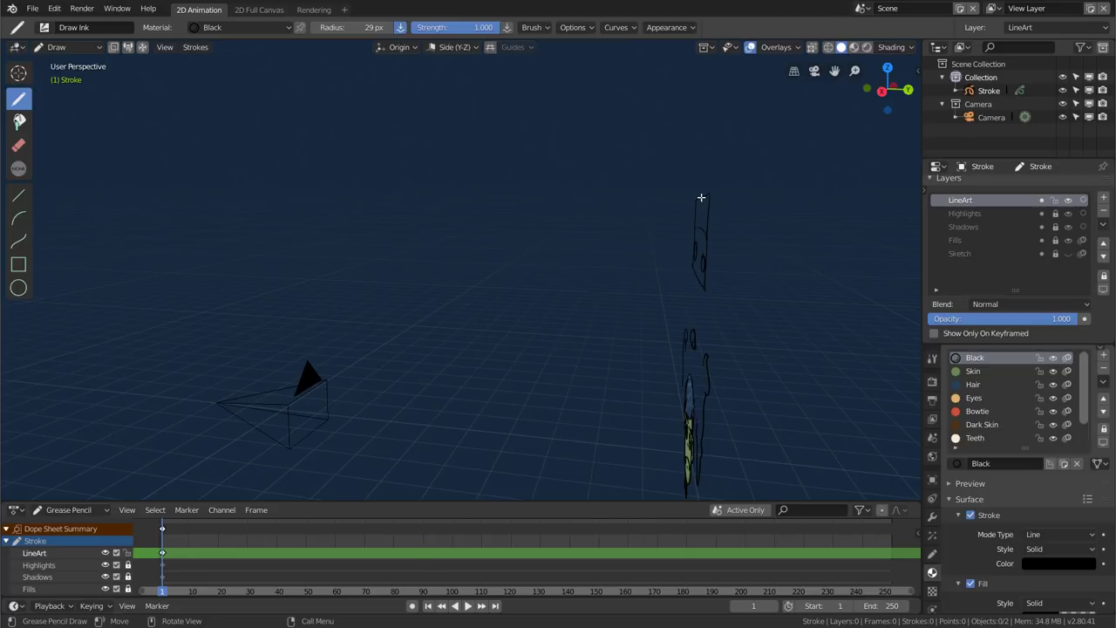
mouse_move(705, 197)
mouse_down()
mouse_move(583, 235)
mouse_move(648, 271)
mouse_move(793, 273)
mouse_up()
drag(791, 207, 792, 270)
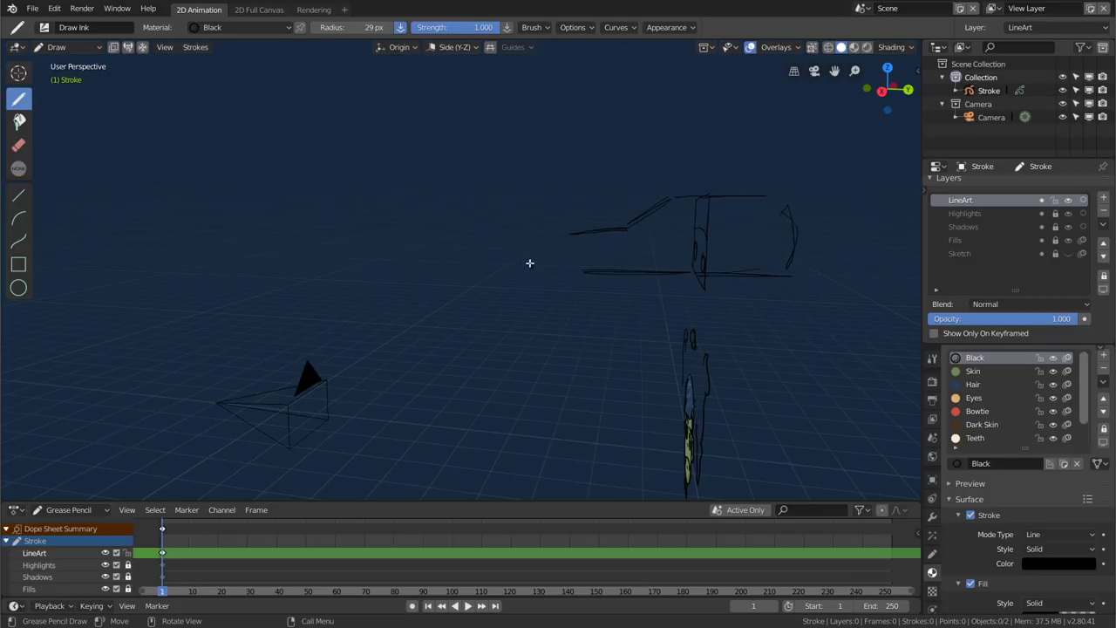
drag(571, 235, 570, 270)
mouse_move(553, 237)
middle_down()
mouse_move(615, 251)
mouse_move(765, 239)
mouse_move(688, 242)
mouse_move(637, 259)
mouse_move(570, 249)
mouse_move(623, 244)
mouse_move(489, 239)
middle_up()
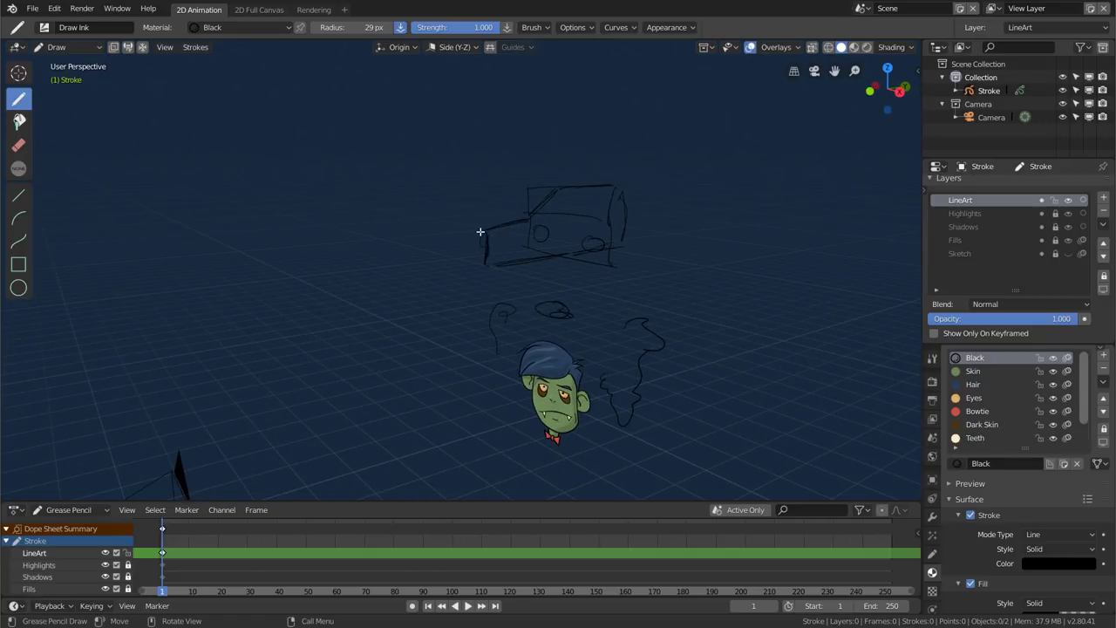
drag(487, 229, 478, 243)
Orbit around the car sketch and show the sidebar with the 3D cursor settings
mouse_move(658, 213)
middle_down()
mouse_move(526, 204)
mouse_move(678, 207)
mouse_move(635, 204)
mouse_move(657, 202)
middle_up()
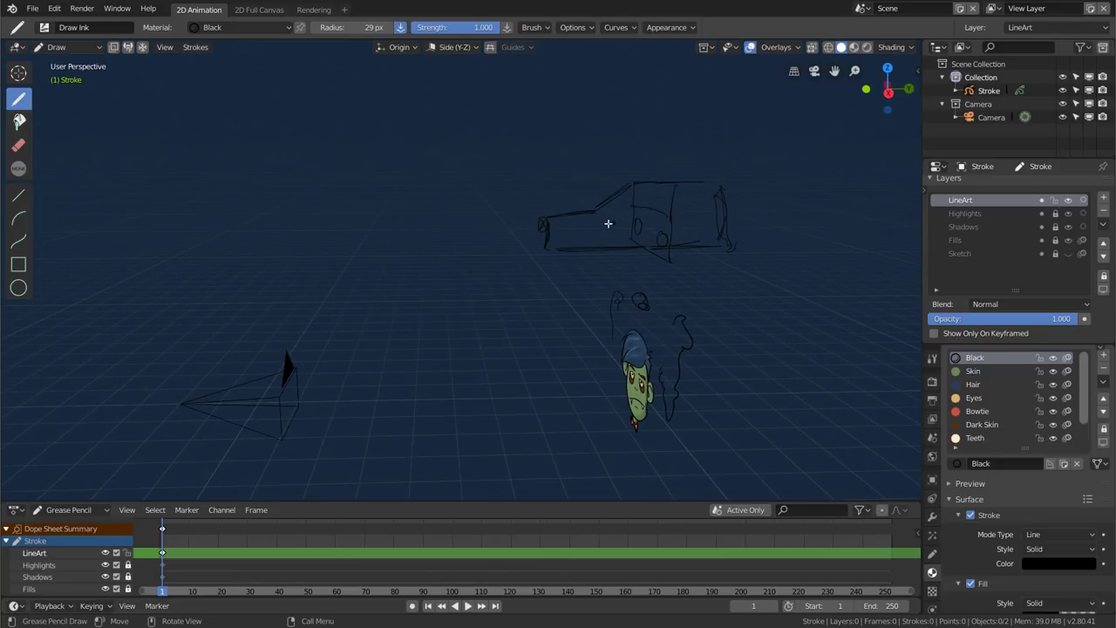
middle_drag(598, 233, 558, 228)
click(772, 47)
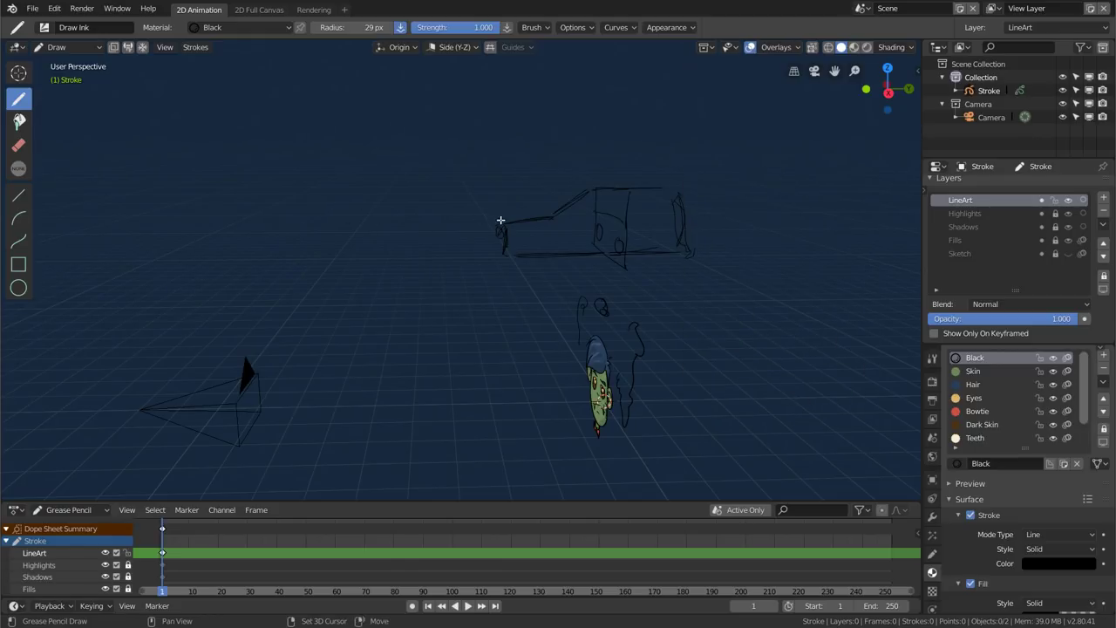
middle_drag(501, 227, 605, 289)
key(n)
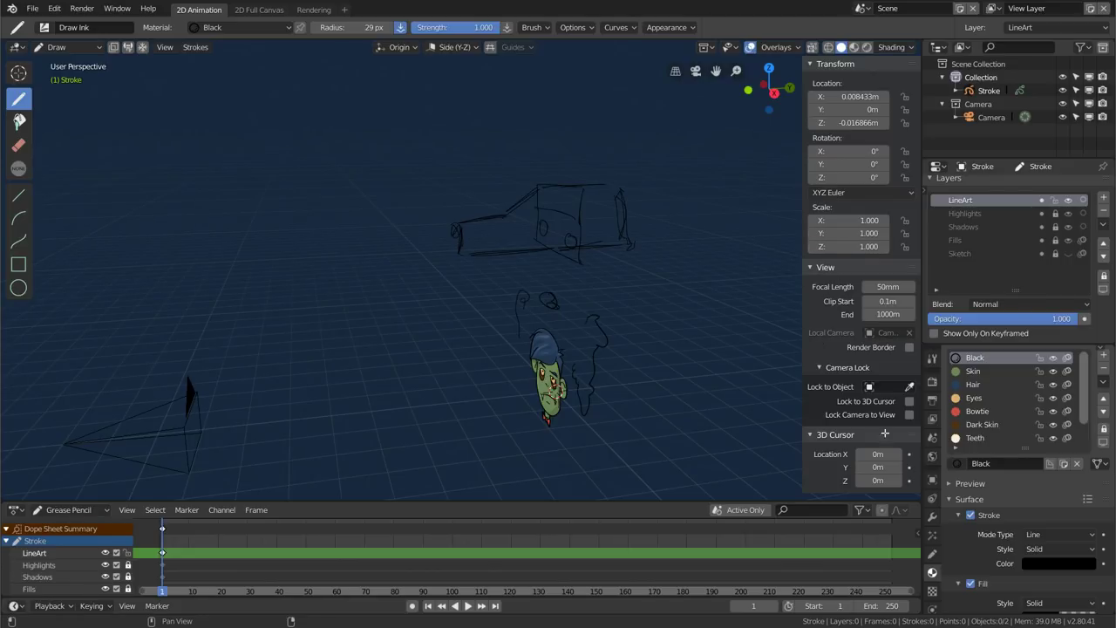
Set Stroke Placement to 3D Cursor and erase the old car sketch
click(394, 48)
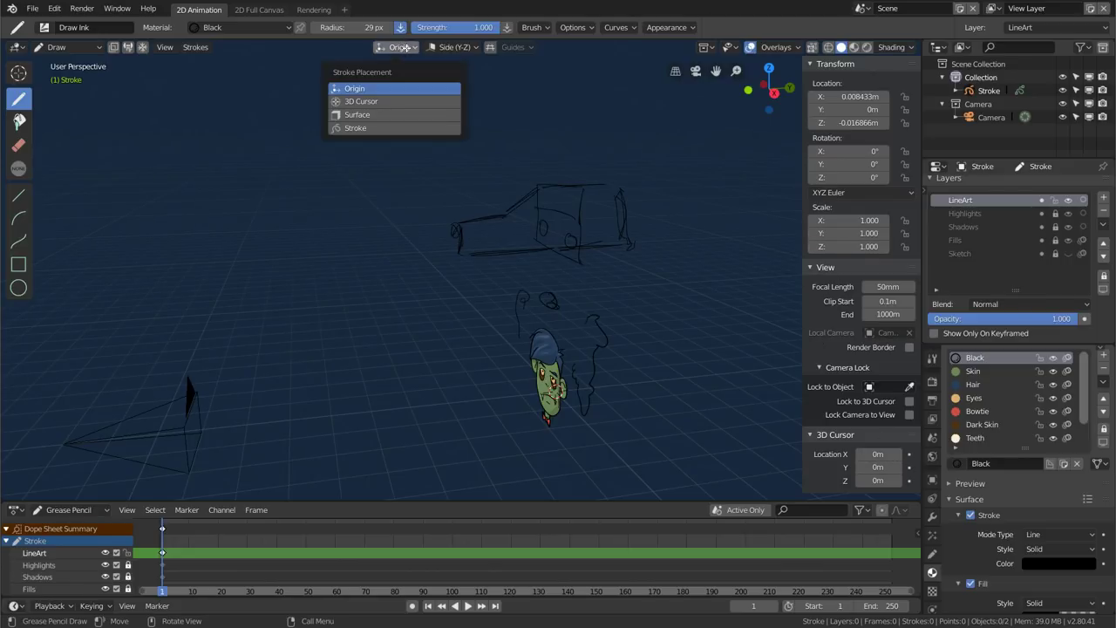
click(373, 101)
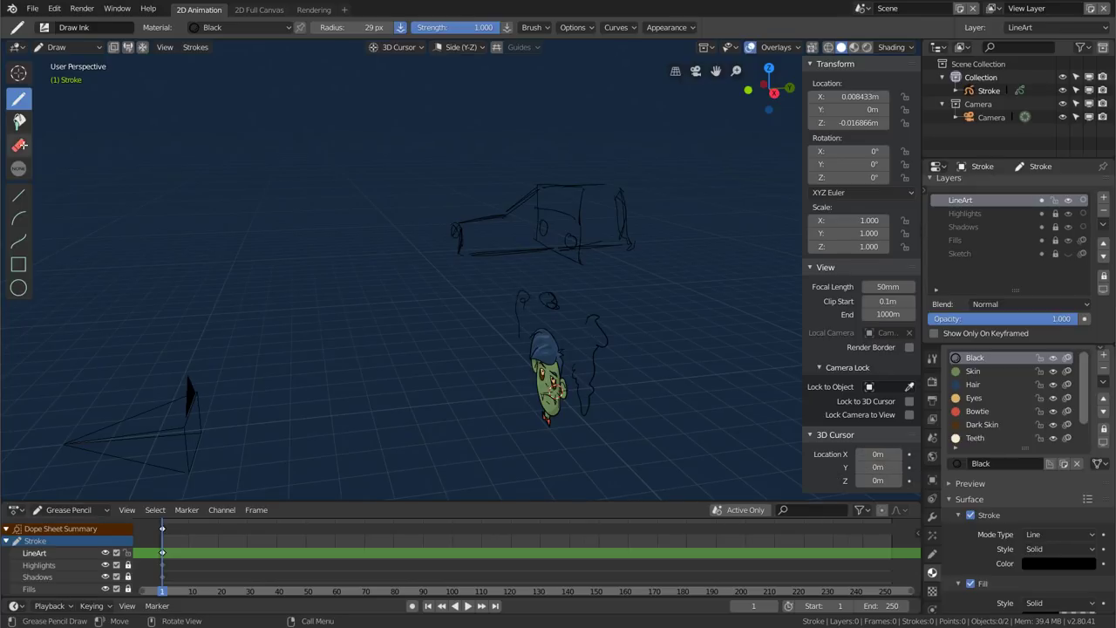
click(19, 144)
mouse_move(635, 185)
mouse_down()
mouse_move(535, 221)
mouse_move(617, 224)
mouse_move(493, 311)
mouse_move(608, 331)
mouse_move(612, 379)
mouse_up()
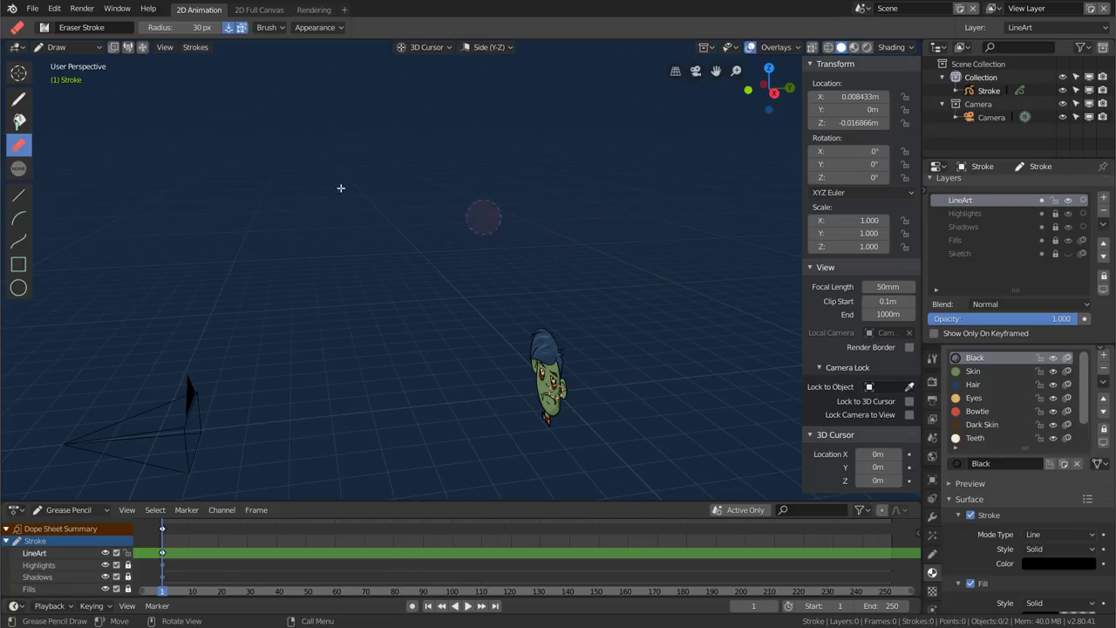
Move the 3D cursor to X 1.57 m and draw the car side with two wheels and roof
click(18, 98)
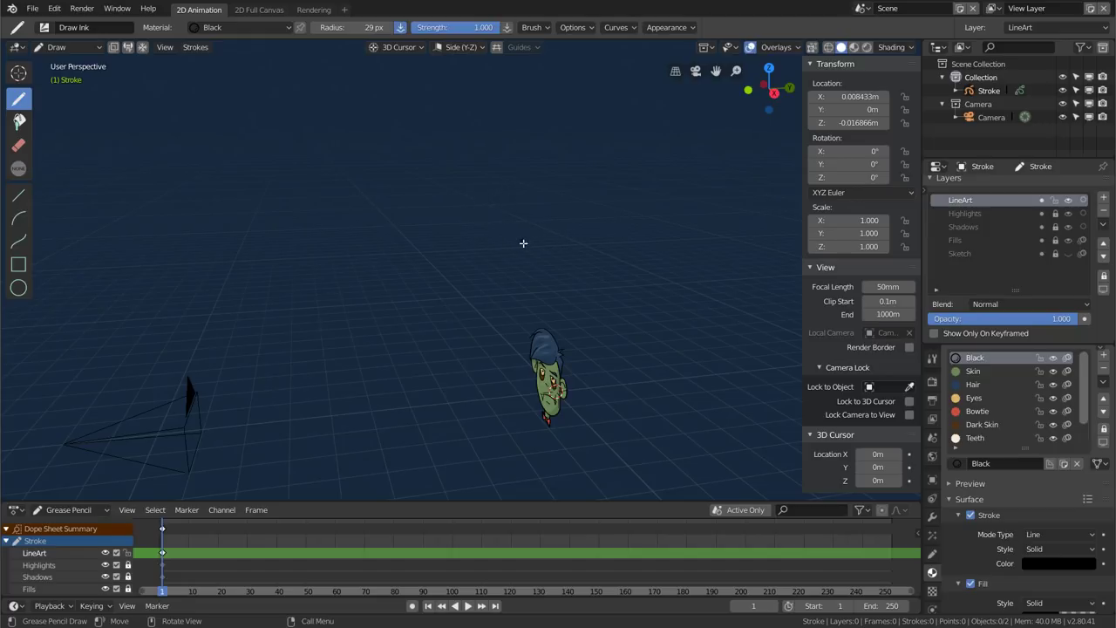
mouse_move(540, 231)
middle_down()
mouse_move(466, 232)
mouse_move(473, 269)
mouse_move(561, 267)
mouse_move(526, 285)
middle_up()
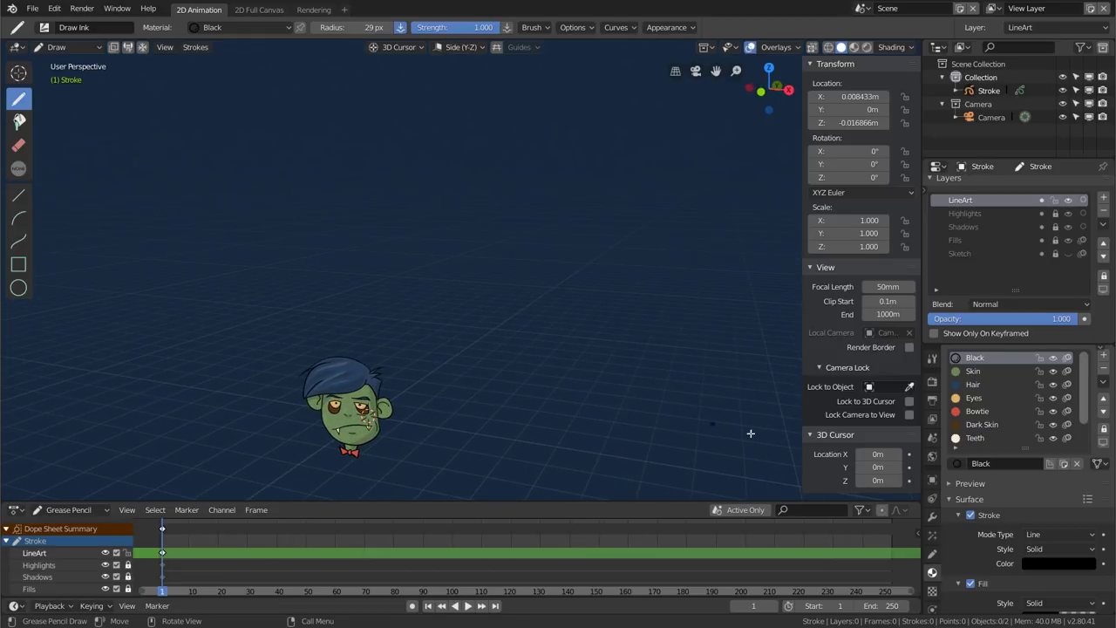
drag(877, 454, 906, 454)
mouse_move(710, 406)
middle_down()
mouse_move(485, 330)
mouse_move(351, 323)
mouse_move(367, 307)
middle_up()
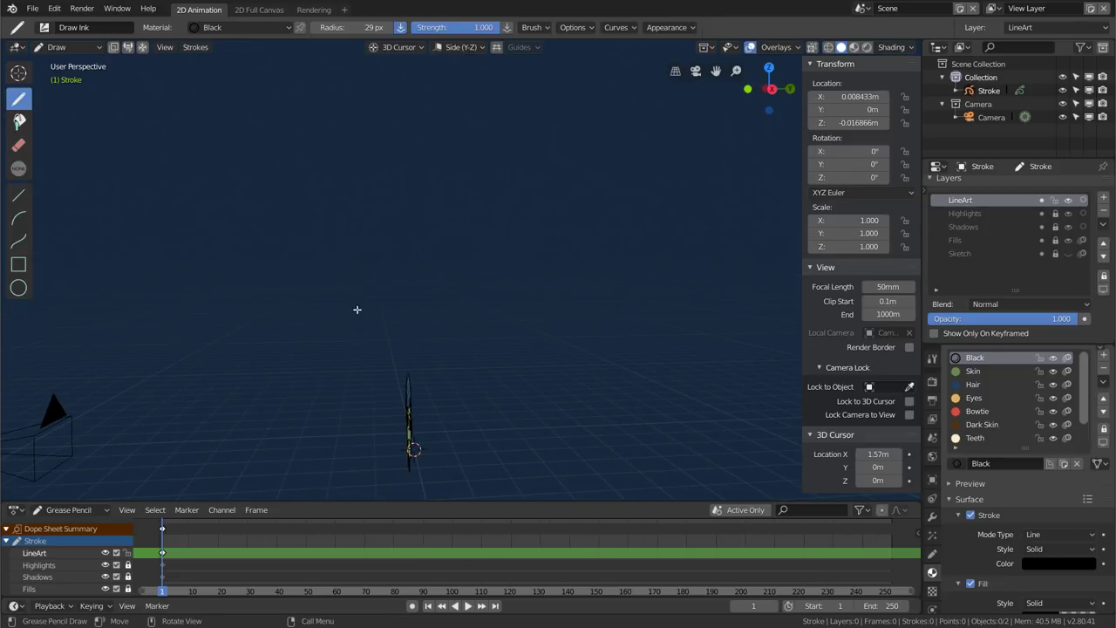
mouse_move(346, 304)
mouse_down()
mouse_move(247, 324)
mouse_move(241, 370)
mouse_move(356, 378)
mouse_move(346, 378)
mouse_move(554, 366)
mouse_move(548, 332)
mouse_up()
mouse_move(399, 261)
mouse_down()
mouse_move(573, 255)
mouse_move(615, 348)
mouse_up()
mouse_move(526, 321)
middle_down()
mouse_move(438, 305)
mouse_move(530, 299)
mouse_move(530, 269)
mouse_move(547, 267)
mouse_move(403, 291)
mouse_move(453, 294)
middle_up()
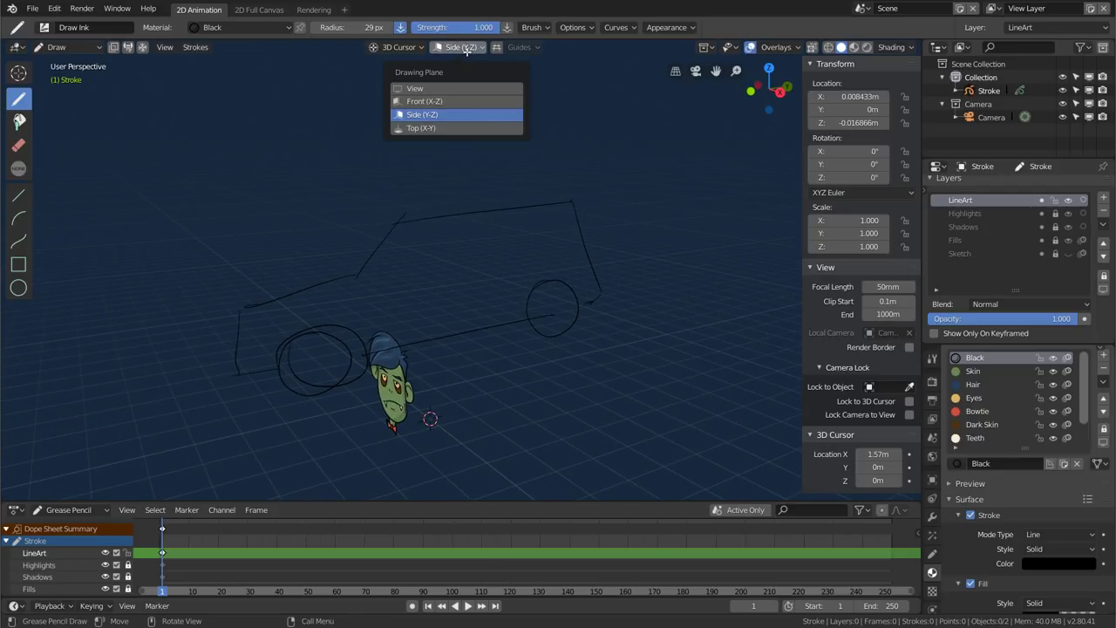
Switch the drawing plane to Front (X-Z) and shift the 3D cursor along Y, orbiting around the car
click(441, 101)
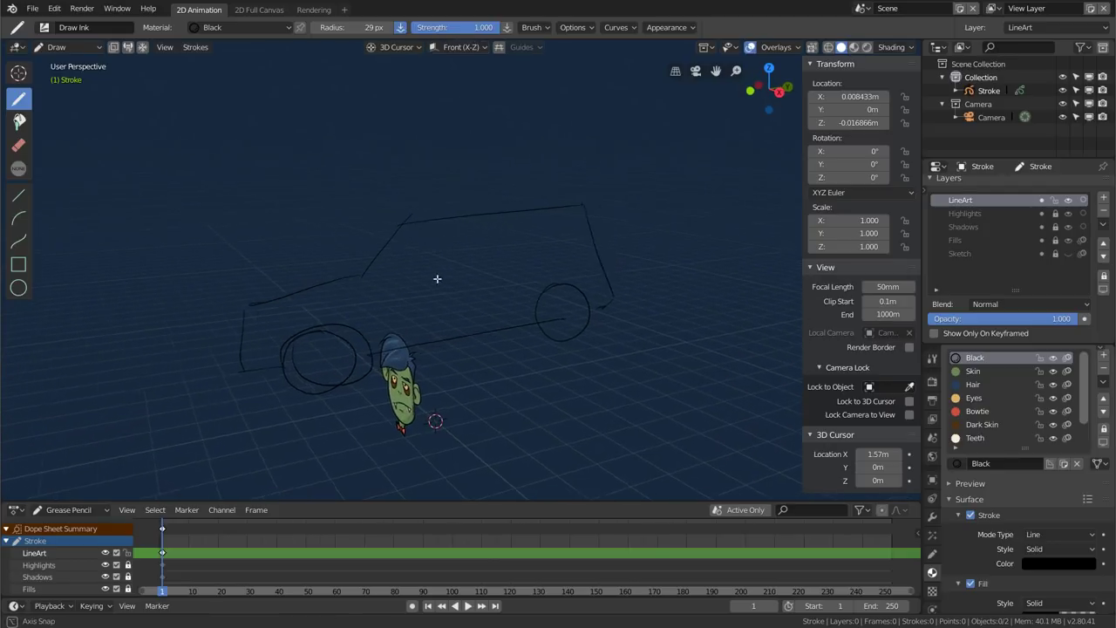
mouse_move(436, 279)
middle_down()
mouse_move(455, 282)
mouse_move(400, 259)
middle_up()
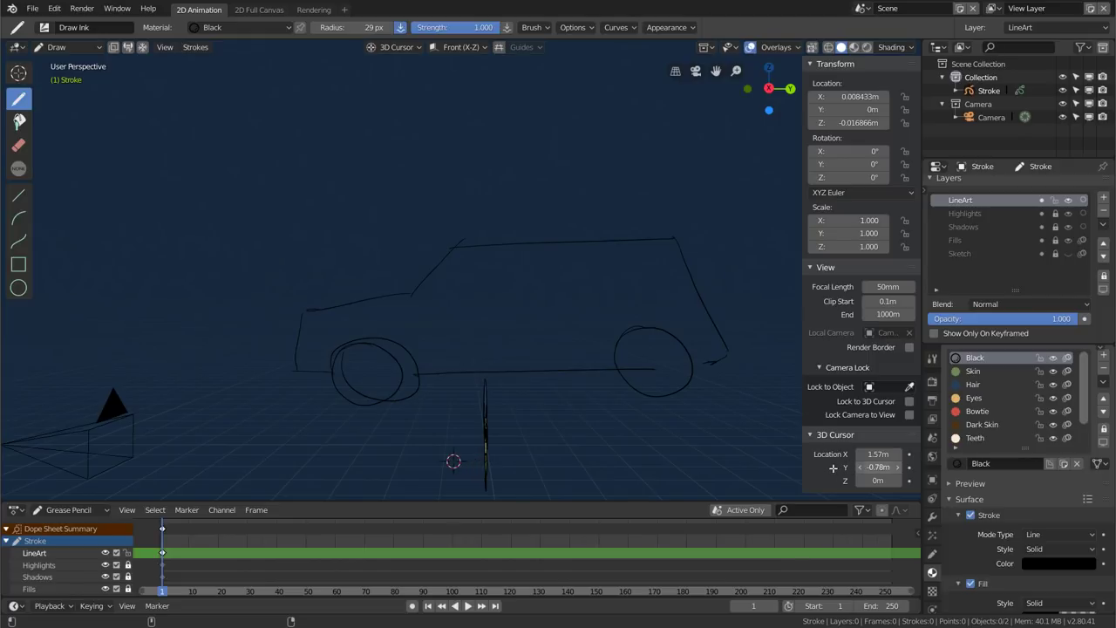
drag(831, 468, 828, 468)
mouse_move(551, 361)
middle_down()
mouse_move(443, 306)
mouse_move(466, 327)
middle_up()
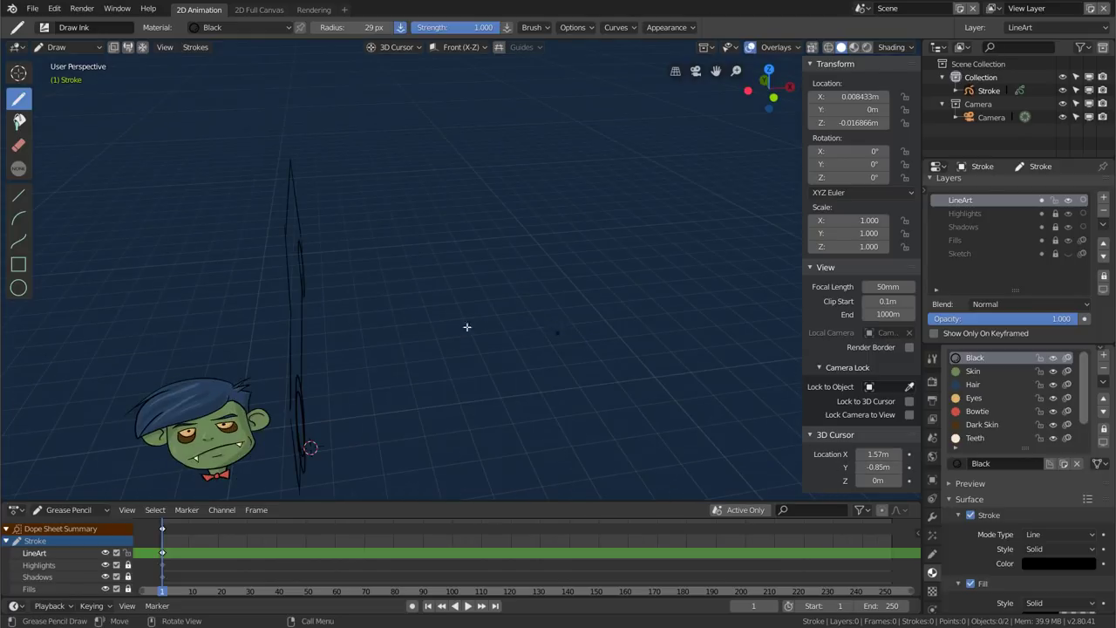
mouse_move(277, 255)
middle_down()
mouse_move(269, 244)
mouse_move(287, 236)
middle_up()
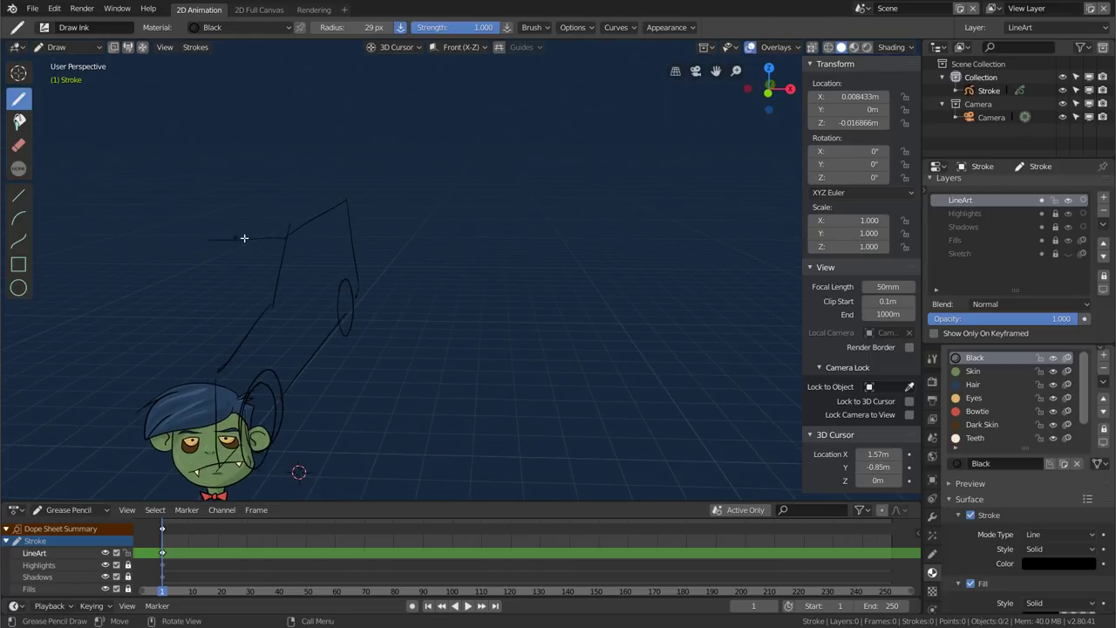
mouse_move(410, 262)
middle_down()
mouse_move(438, 262)
mouse_move(308, 258)
middle_up()
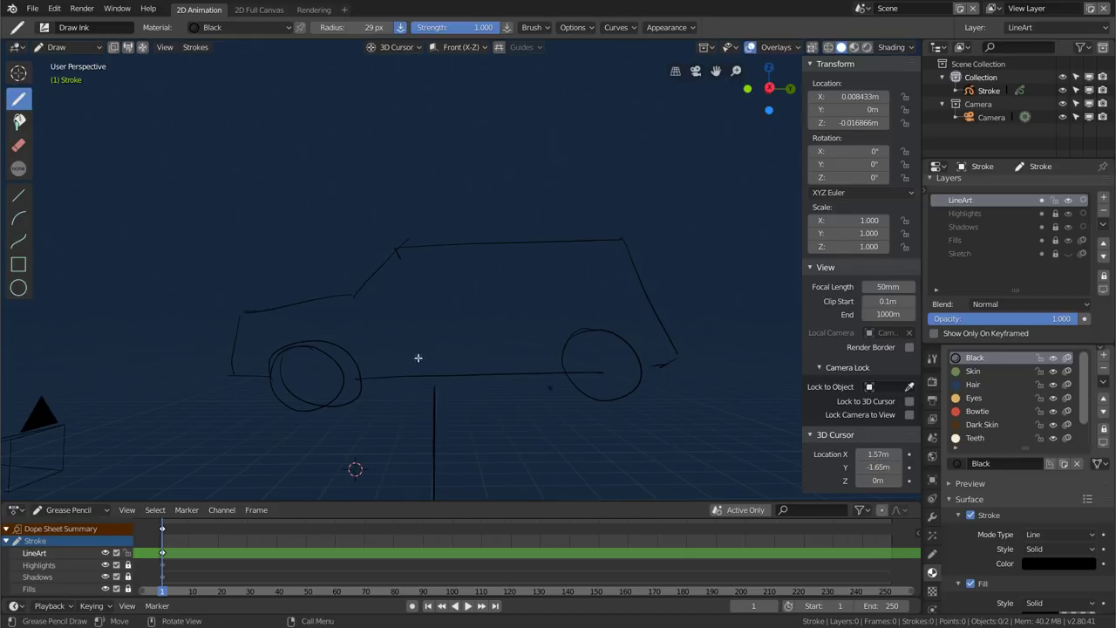
mouse_move(418, 357)
middle_down()
mouse_move(428, 356)
mouse_move(244, 323)
middle_up()
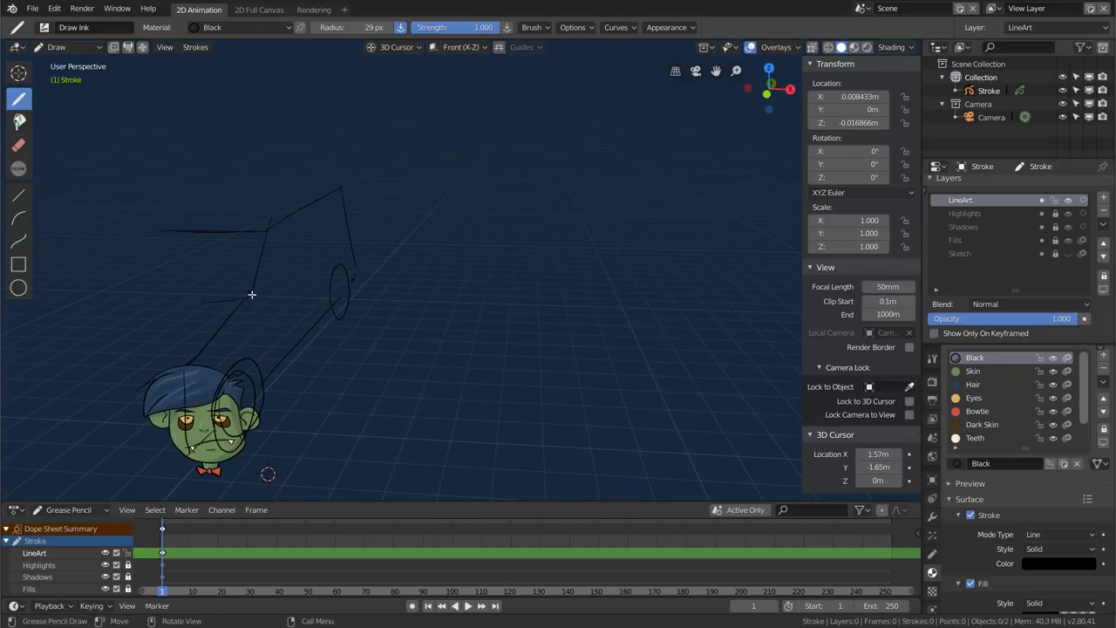
middle_drag(437, 320, 329, 297)
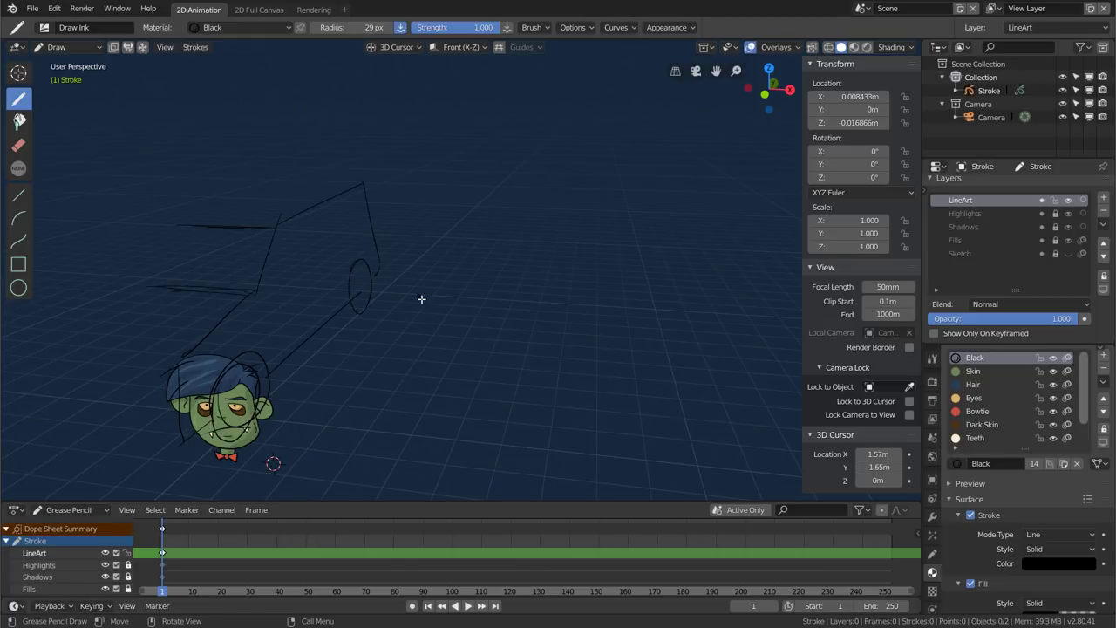
mouse_move(421, 299)
middle_down()
mouse_move(348, 279)
mouse_move(314, 287)
mouse_move(340, 282)
mouse_move(567, 339)
middle_up()
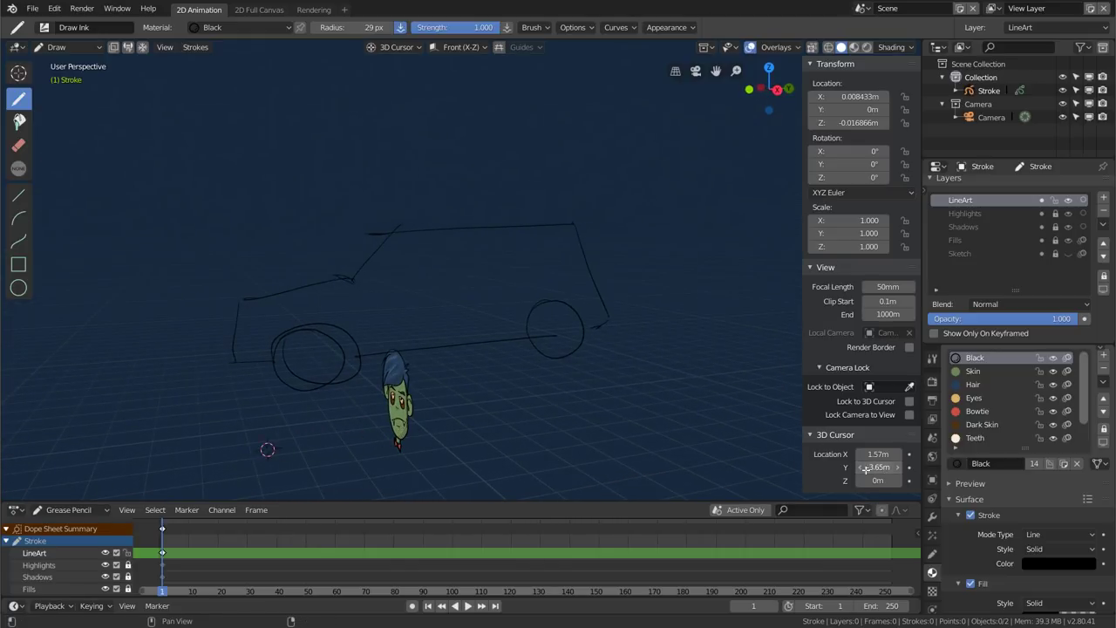
Move the 3D cursor further along Y to 4.97 m and view the car from side, top and front
mouse_move(443, 379)
middle_down()
mouse_move(361, 337)
mouse_move(430, 341)
mouse_move(467, 309)
middle_up()
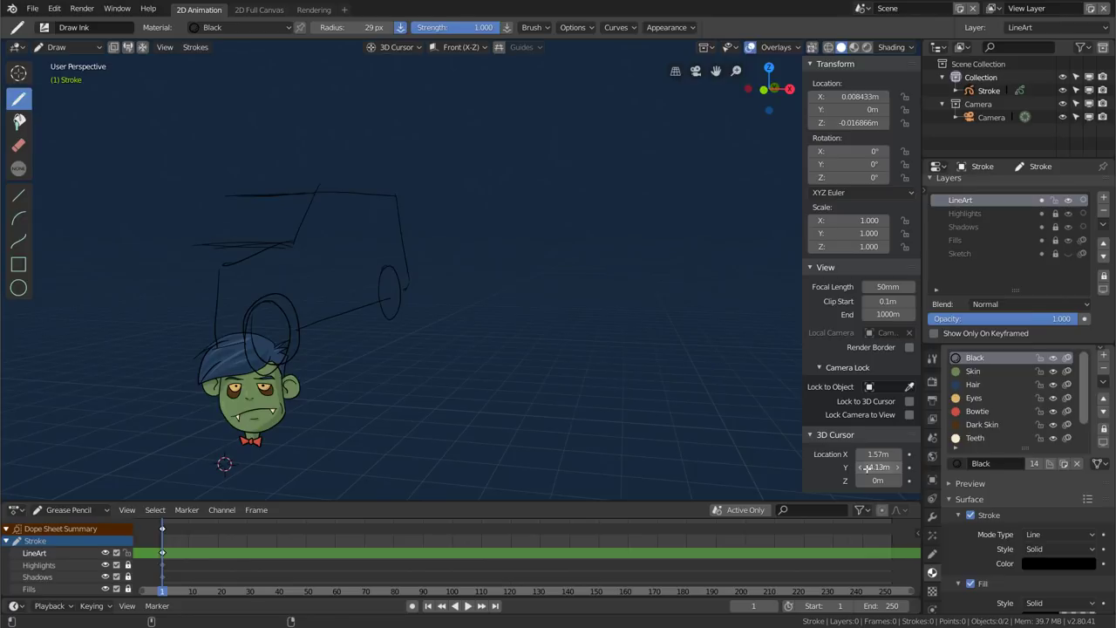
mouse_move(274, 311)
middle_down()
mouse_move(204, 294)
mouse_move(221, 269)
middle_up()
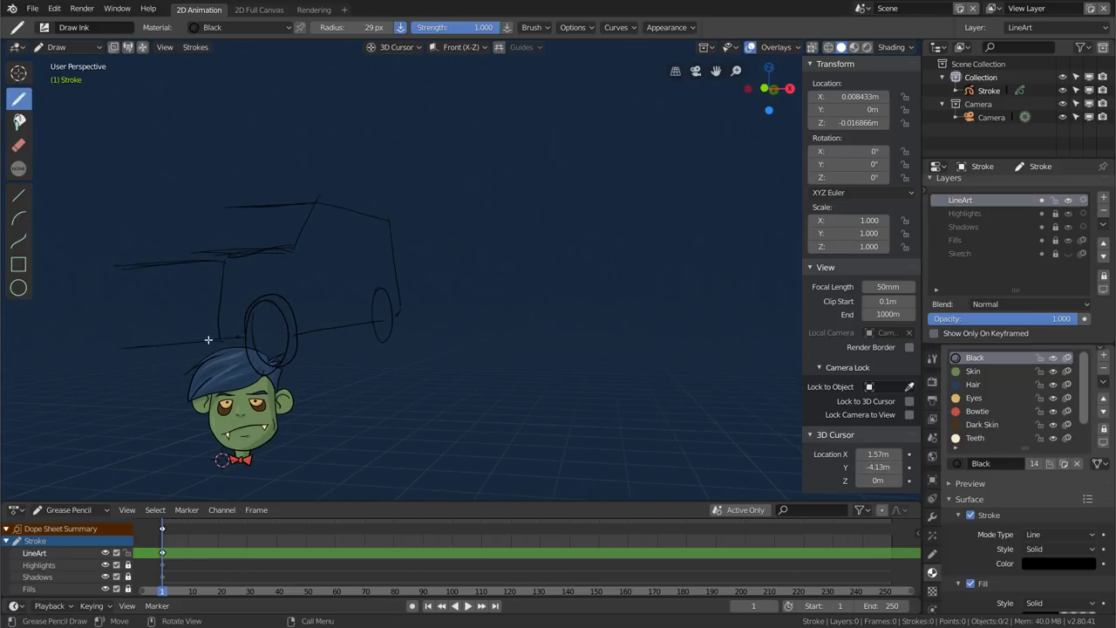
mouse_move(230, 277)
middle_down()
mouse_move(309, 289)
mouse_move(262, 296)
mouse_move(236, 281)
mouse_move(276, 271)
mouse_move(343, 282)
mouse_move(217, 314)
mouse_move(319, 291)
mouse_move(217, 299)
mouse_move(356, 269)
mouse_move(500, 304)
middle_up()
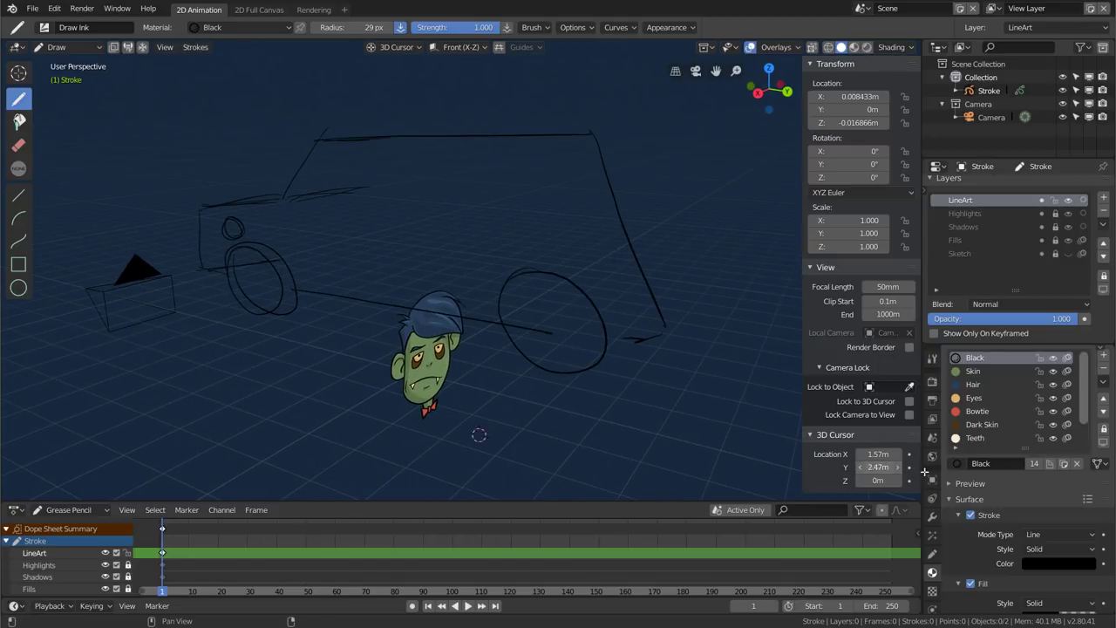
drag(876, 468, 907, 467)
mouse_move(645, 332)
middle_down()
mouse_move(685, 309)
mouse_move(634, 320)
mouse_move(520, 297)
middle_up()
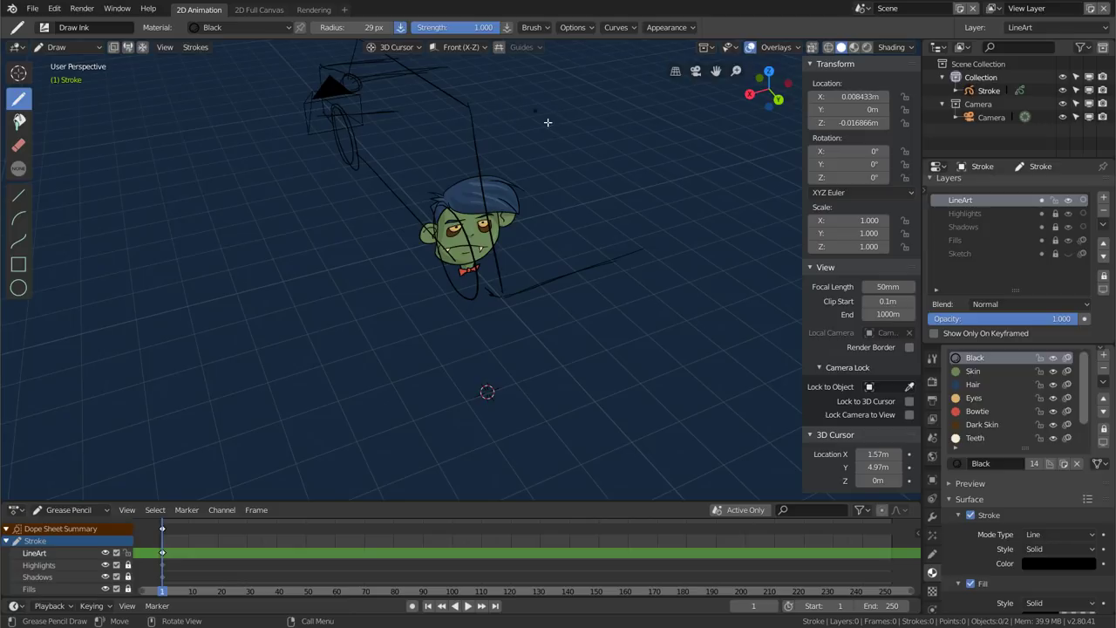
mouse_move(548, 122)
middle_down()
mouse_move(515, 226)
mouse_move(573, 192)
mouse_move(530, 209)
mouse_move(575, 229)
mouse_move(546, 226)
mouse_move(590, 214)
middle_up()
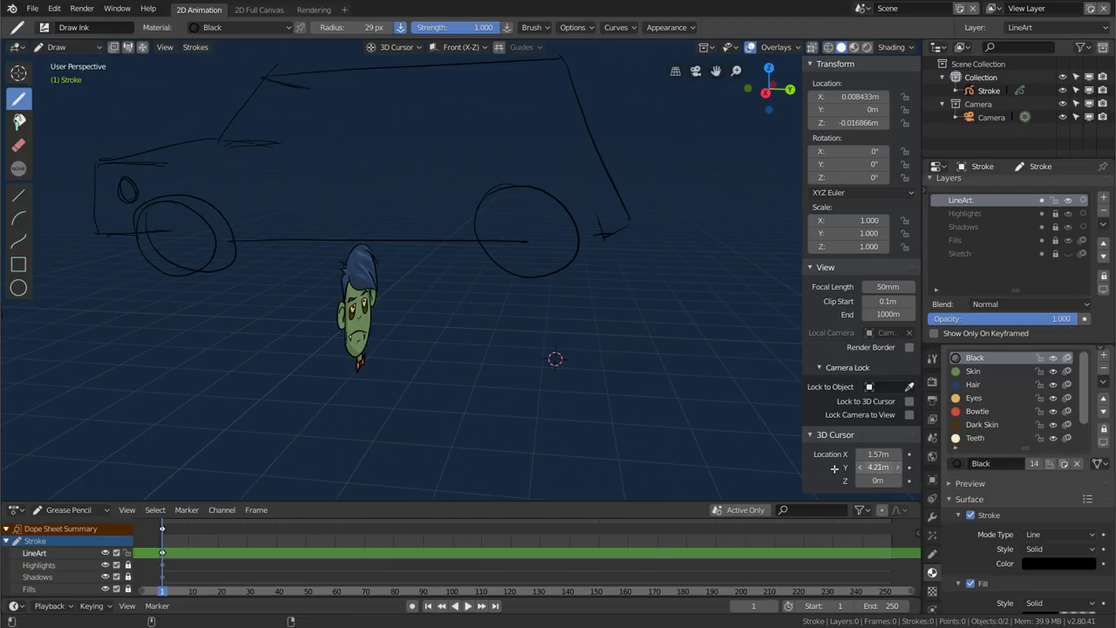
mouse_move(572, 217)
middle_down()
mouse_move(505, 256)
mouse_move(511, 109)
middle_up()
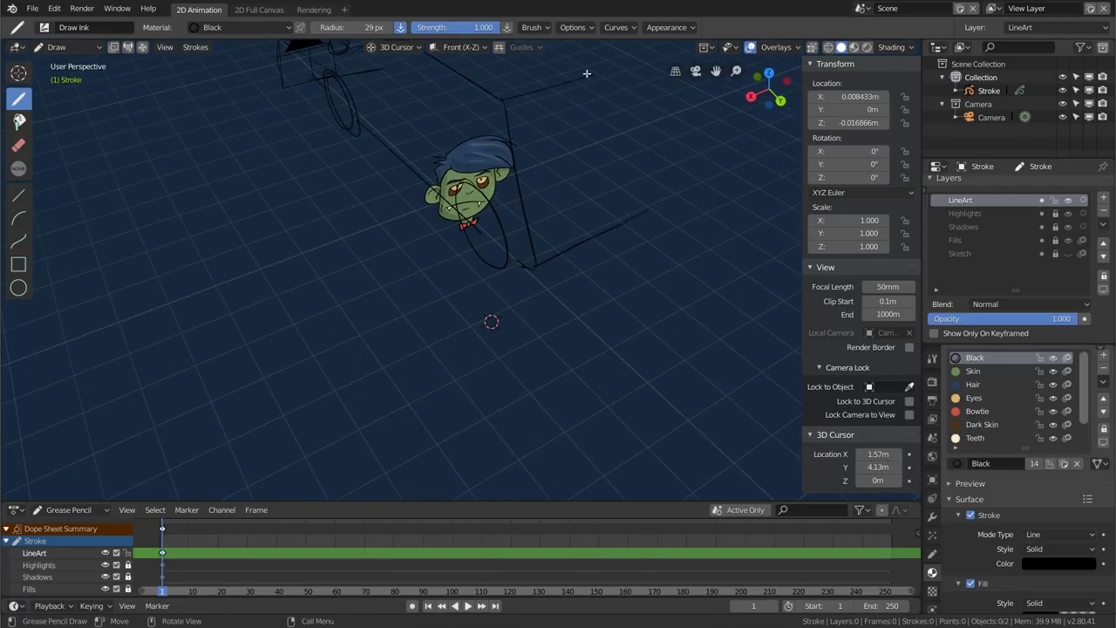
mouse_move(454, 131)
middle_down()
mouse_move(517, 112)
mouse_move(438, 199)
mouse_move(543, 182)
mouse_move(583, 124)
middle_up()
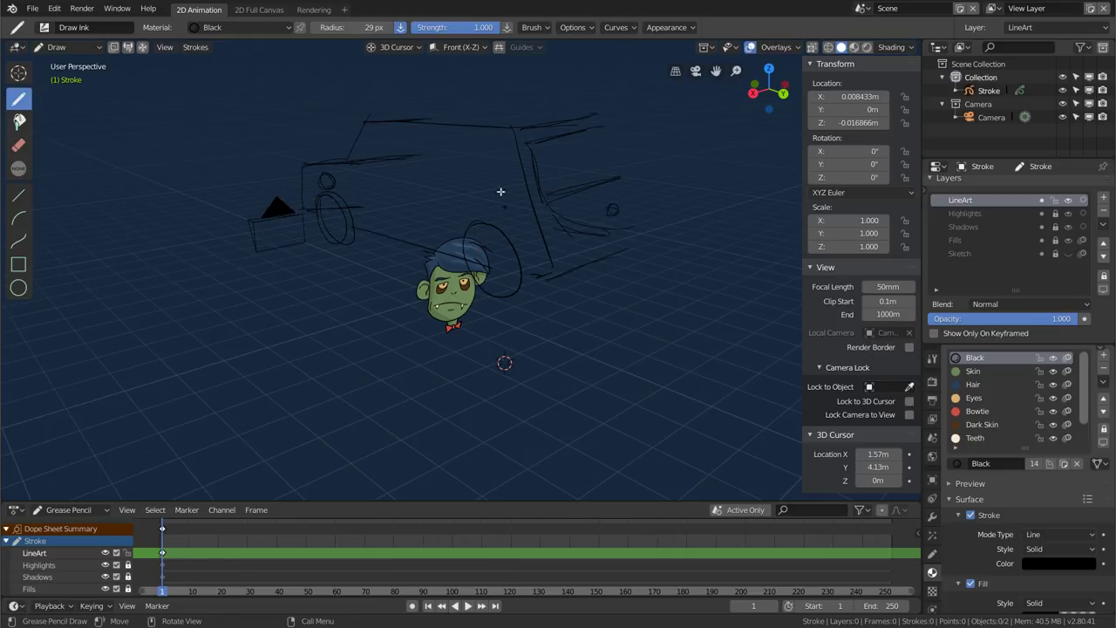
In Edit Mode, select the car sketch's complete lower front strokes and switch to Right view
mouse_move(501, 191)
middle_down()
mouse_move(590, 184)
mouse_move(517, 182)
mouse_move(491, 204)
mouse_move(485, 166)
middle_up()
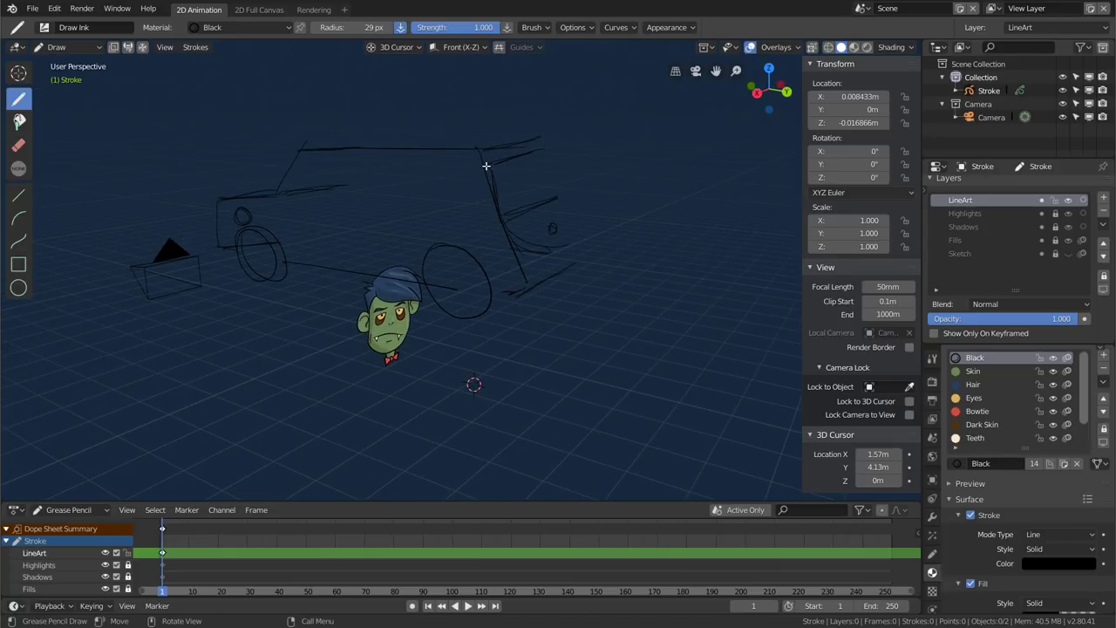
mouse_move(507, 248)
middle_down()
mouse_move(506, 261)
mouse_move(492, 175)
middle_up()
key(Tab)
scroll(493, 169, up, 3)
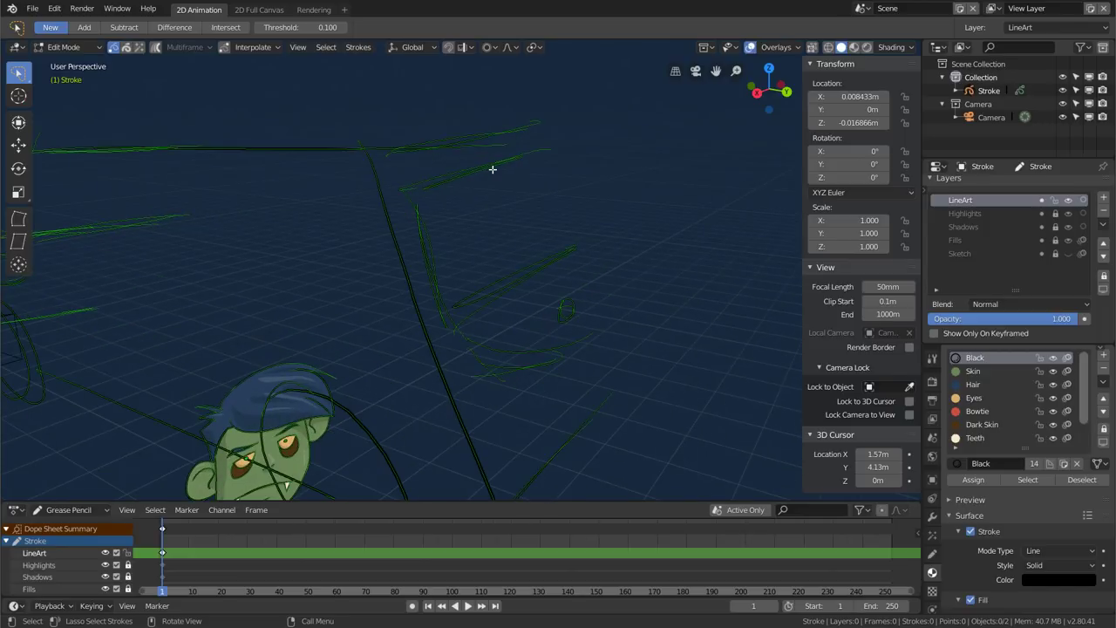
mouse_move(451, 161)
ctrl+right_down()
mouse_move(535, 311)
mouse_move(485, 381)
mouse_move(441, 291)
mouse_move(482, 219)
ctrl+right_up()
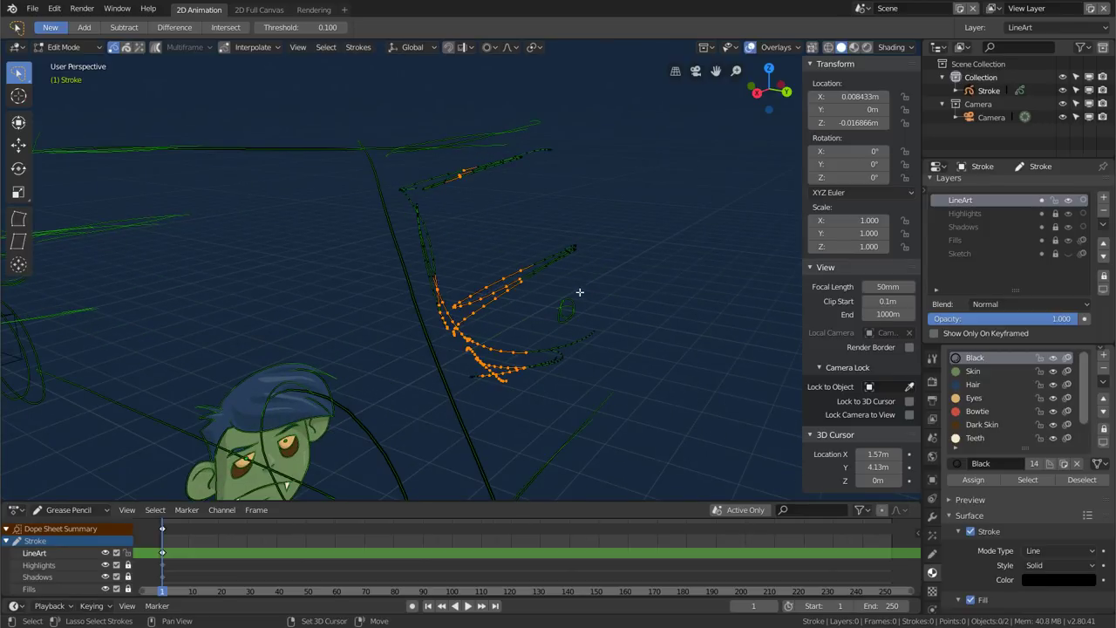
key(ctrl+l)
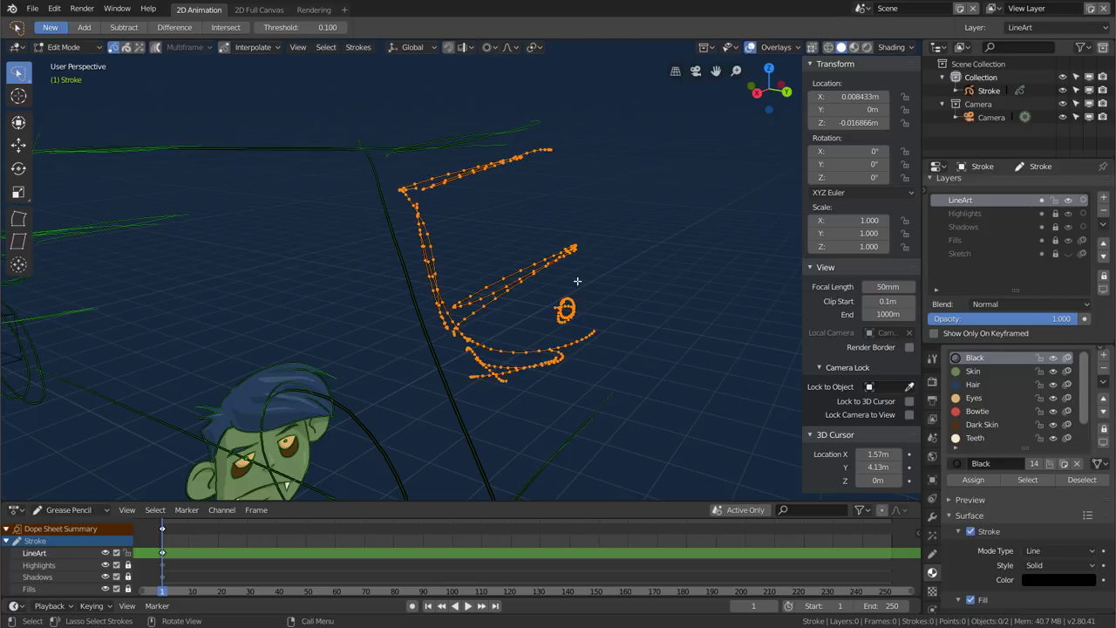
mouse_move(577, 281)
middle_down()
mouse_move(531, 311)
mouse_move(550, 301)
middle_up()
key(KP_3)
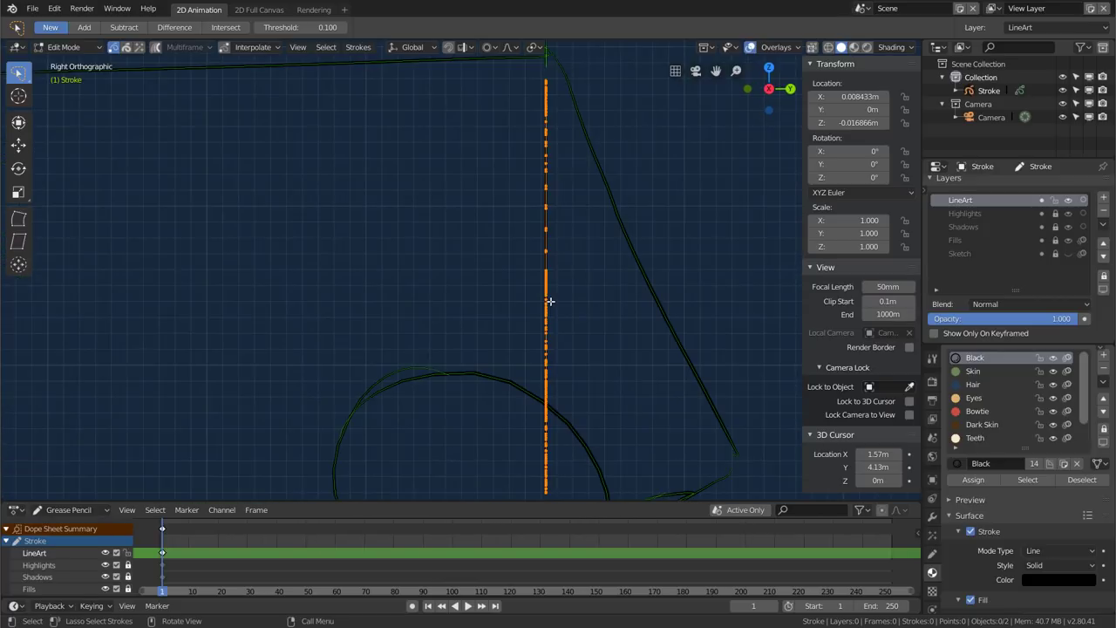
scroll(581, 282, down, 5)
Rotate and move the selected stroke so it follows the windscreen slope
key(r)
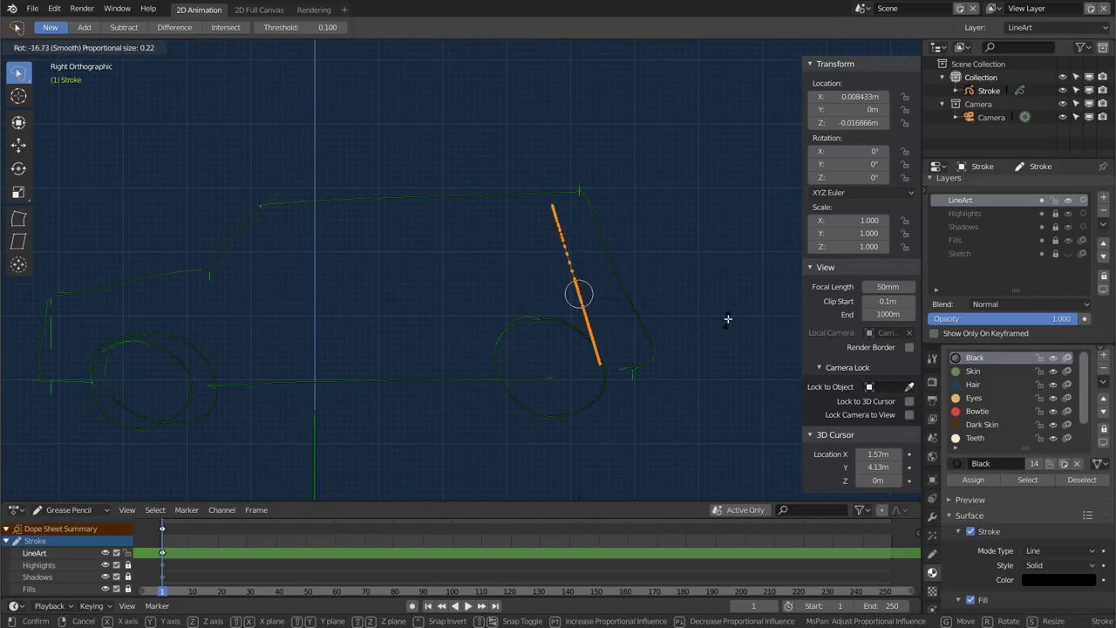
click(736, 306)
key(g)
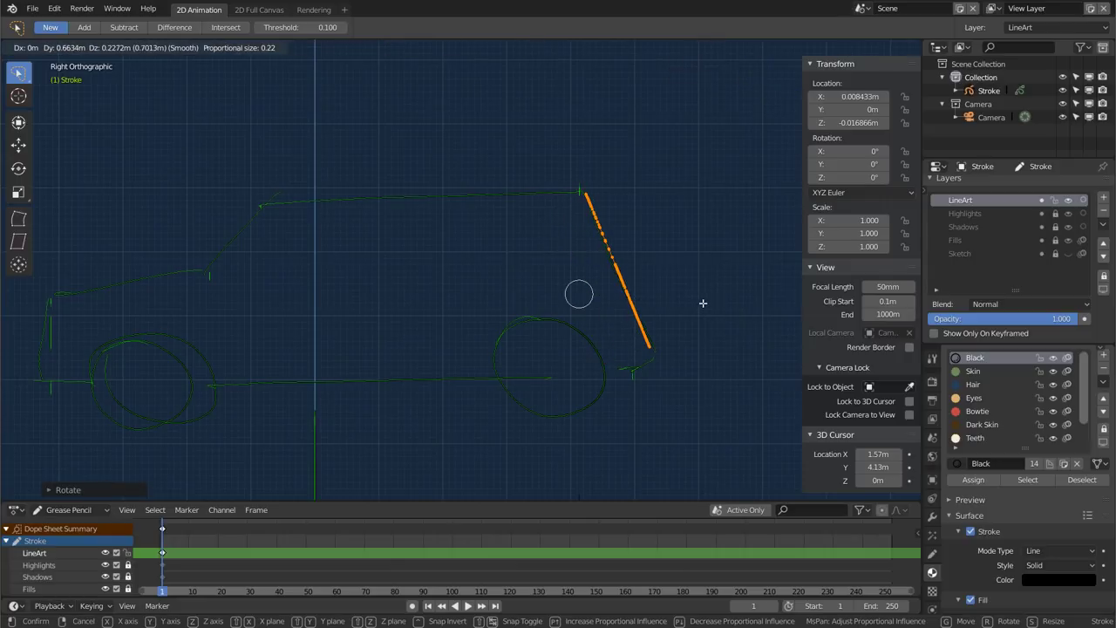
click(702, 305)
key(r)
click(718, 304)
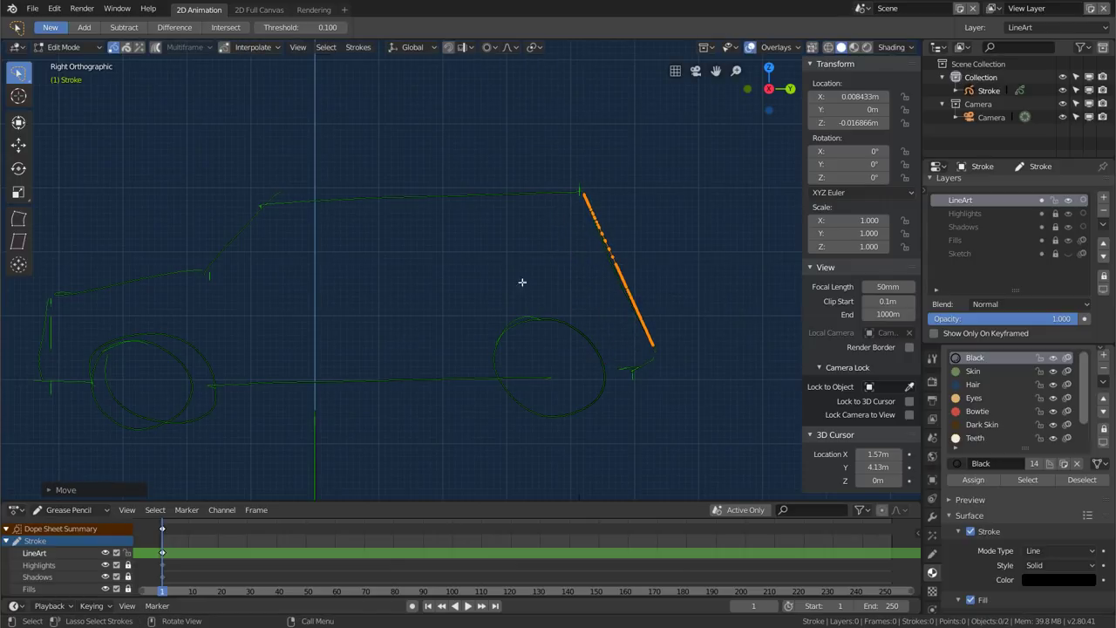
Select the short vertical stroke alone and shift it to the left
key(a)
scroll(248, 327, up, 5)
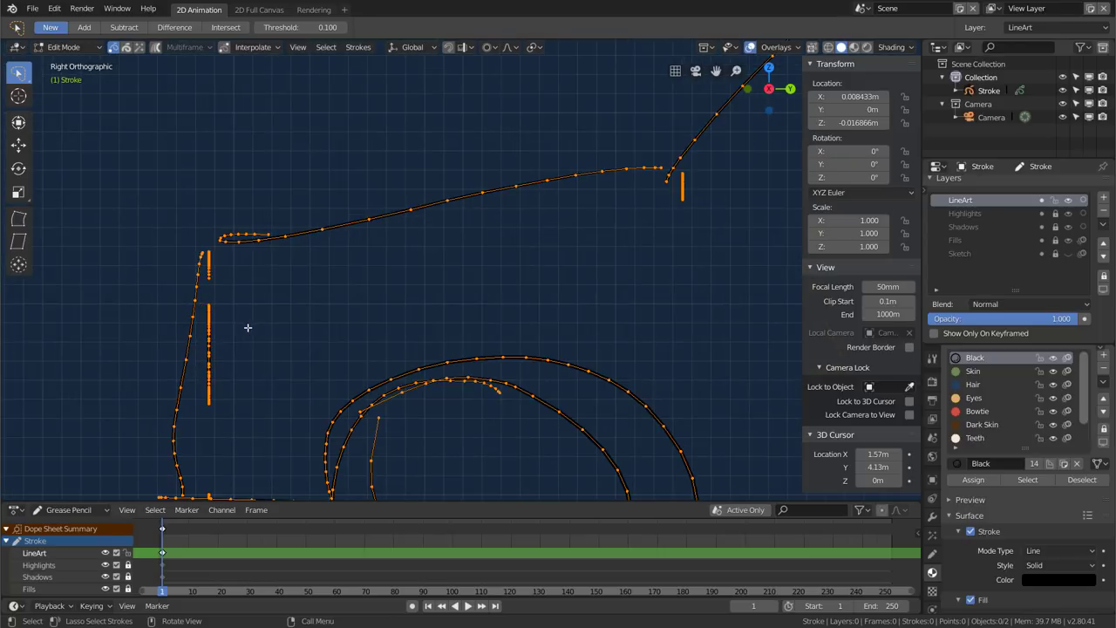
key(alt+a)
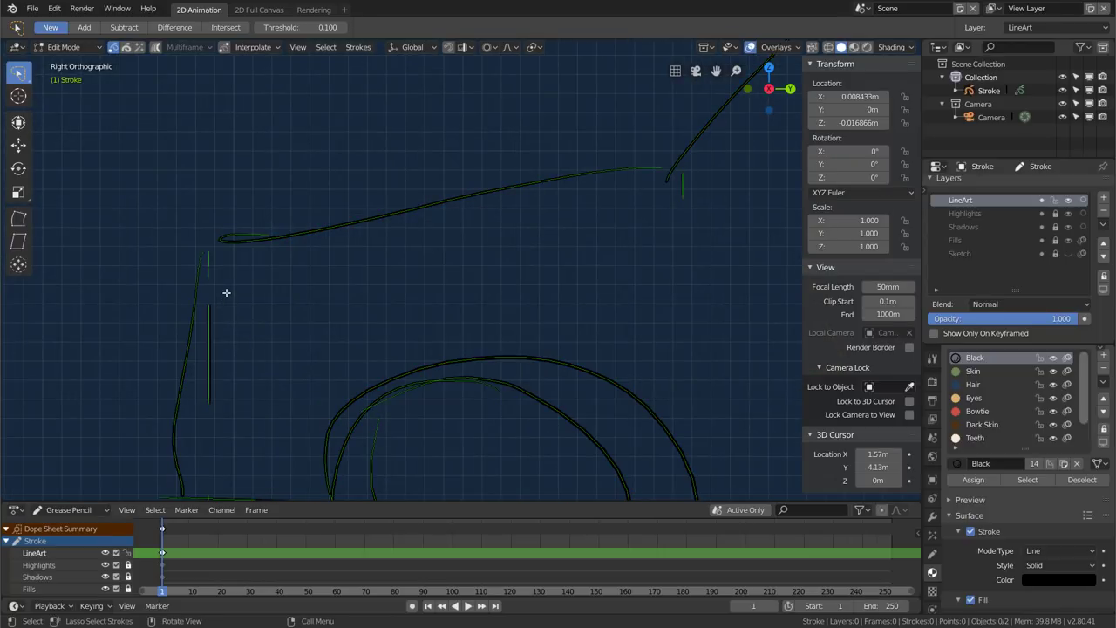
drag(203, 301, 201, 425)
key(g)
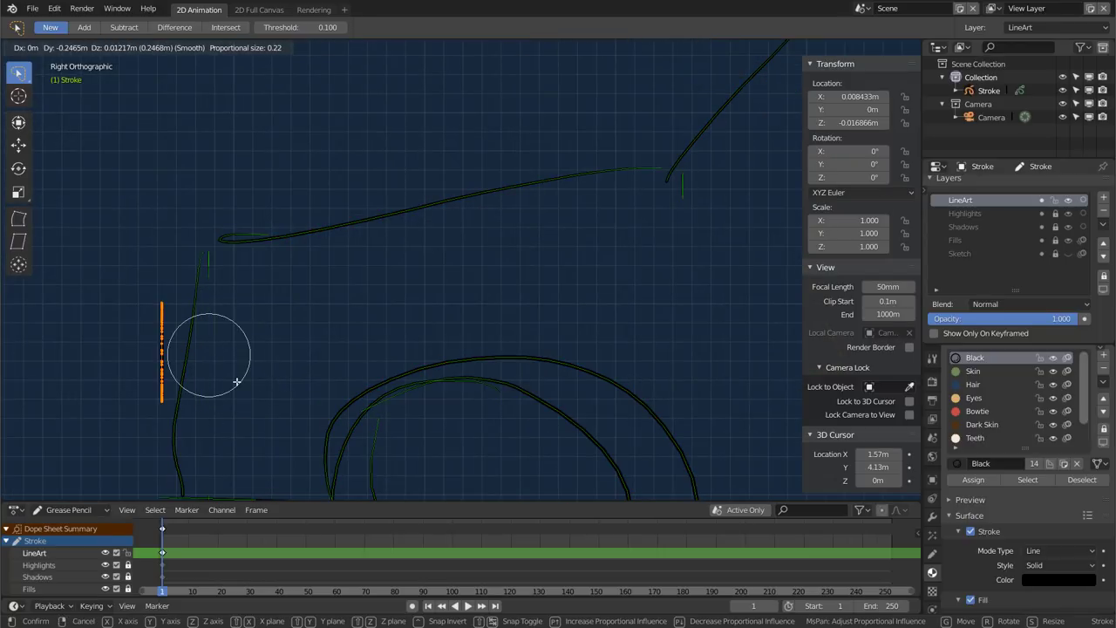
click(264, 386)
scroll(299, 326, down, 3)
mouse_move(299, 326)
middle_down()
mouse_move(494, 303)
mouse_move(488, 271)
middle_up()
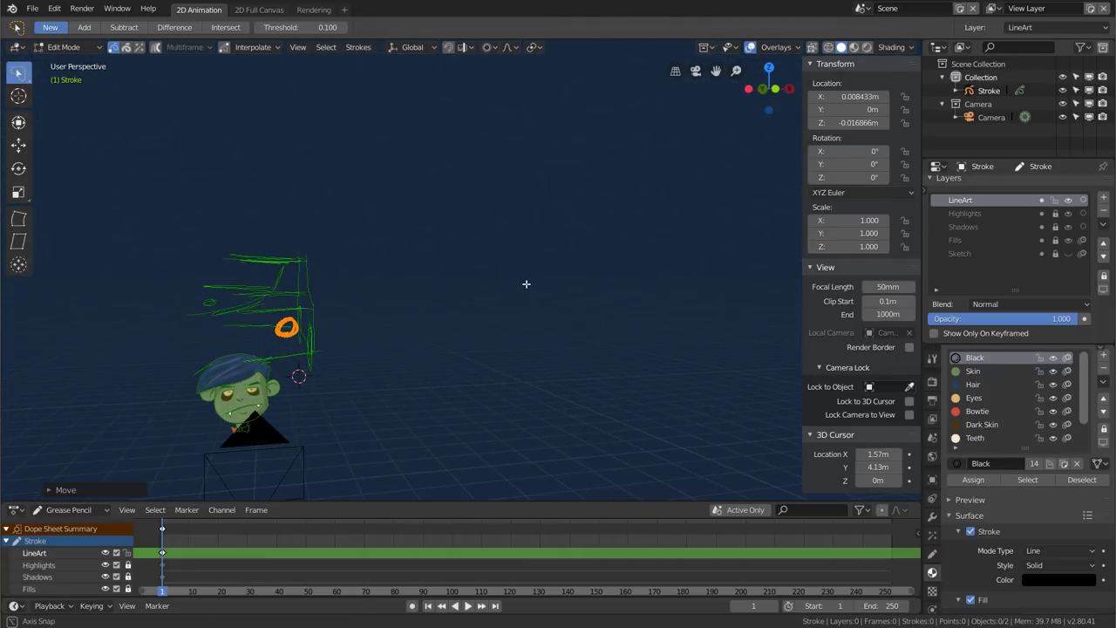
In Front view, move the small ellipse stroke to the right
key(KP_1)
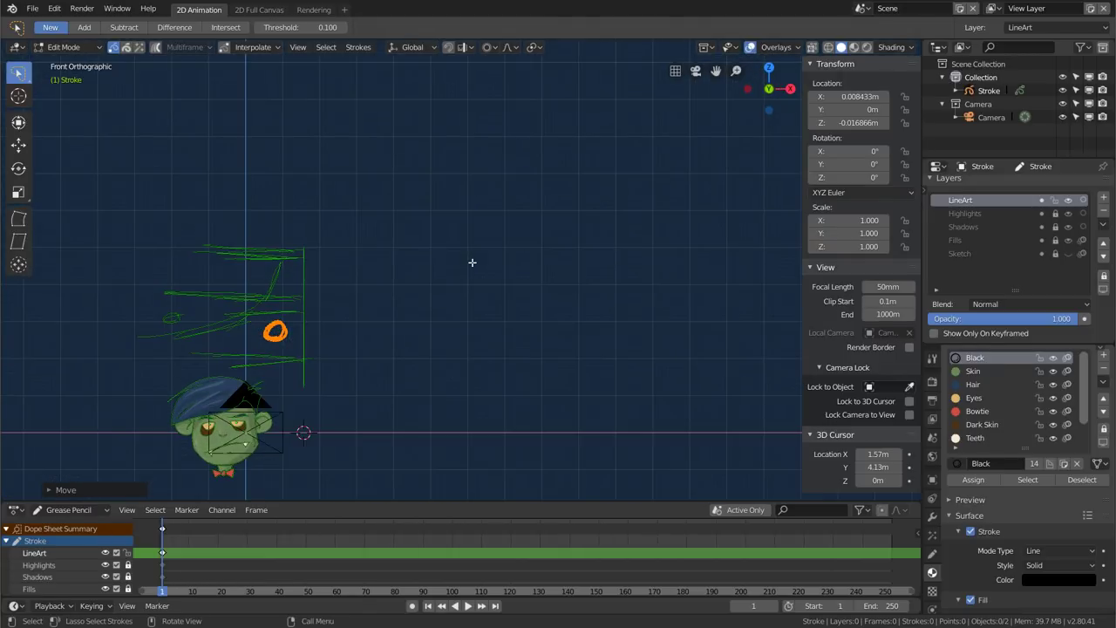
scroll(172, 321, up, 5)
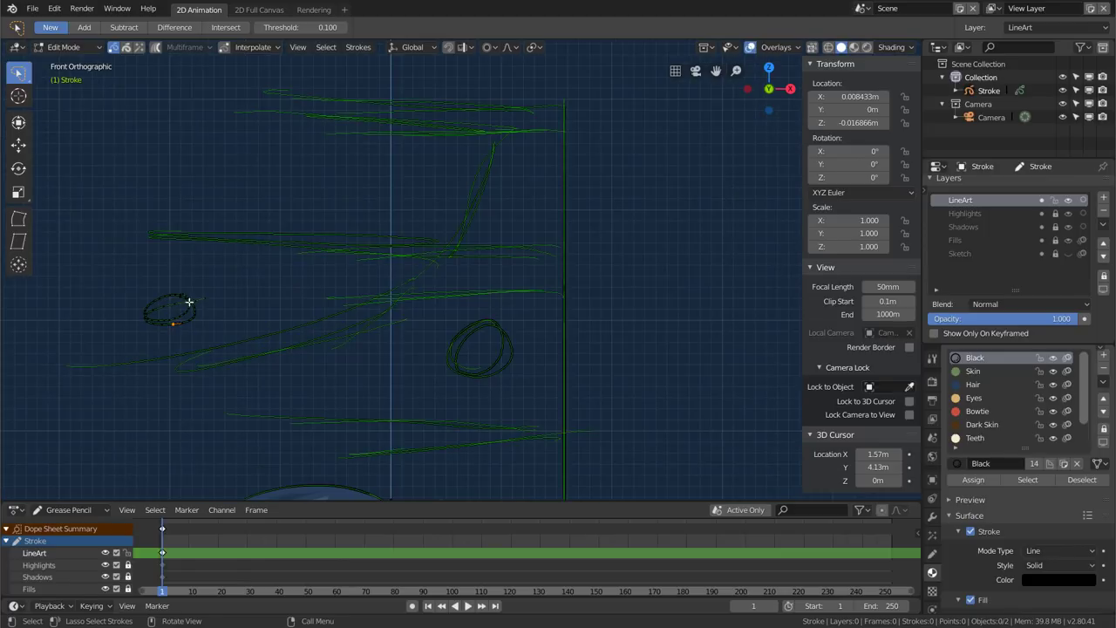
ctrl+right_drag(128, 308, 166, 334)
mouse_move(207, 281)
ctrl+right_down()
mouse_move(214, 291)
mouse_move(207, 283)
ctrl+right_up()
key(g)
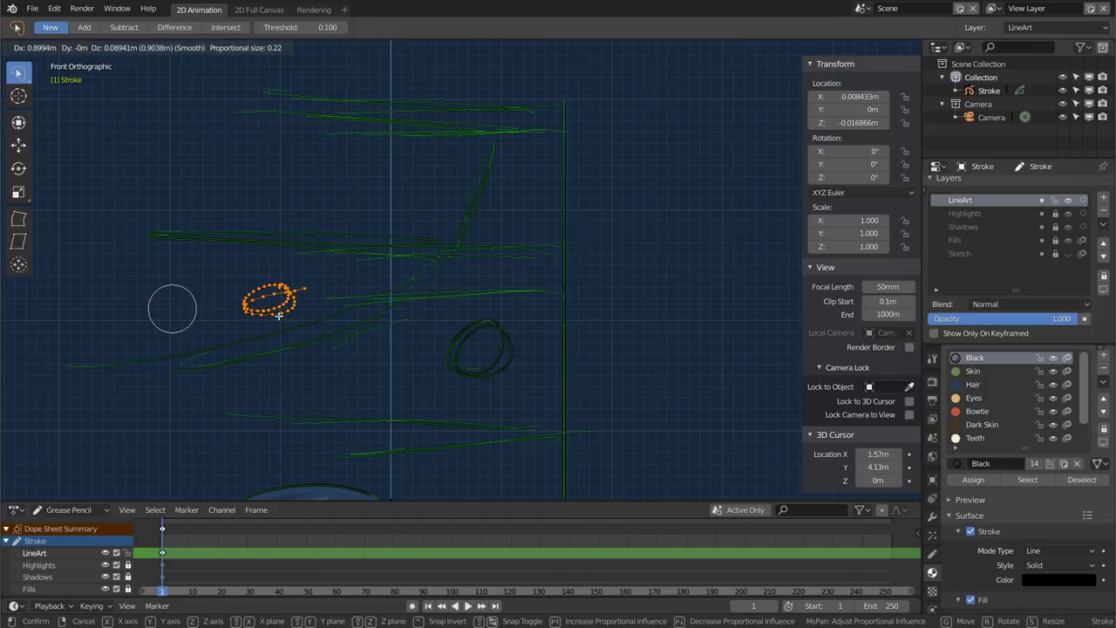
click(306, 313)
Delete the stray strokes on the left side of the sketch
key(a)
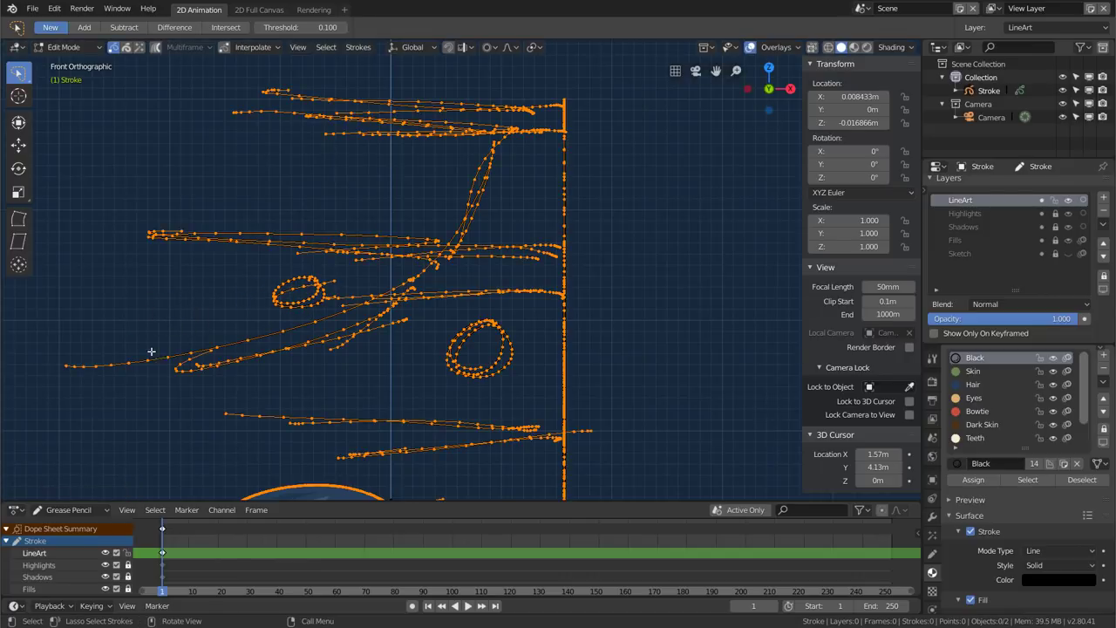
mouse_move(183, 317)
ctrl+right_down()
mouse_move(194, 326)
mouse_move(45, 351)
mouse_move(224, 313)
ctrl+right_up()
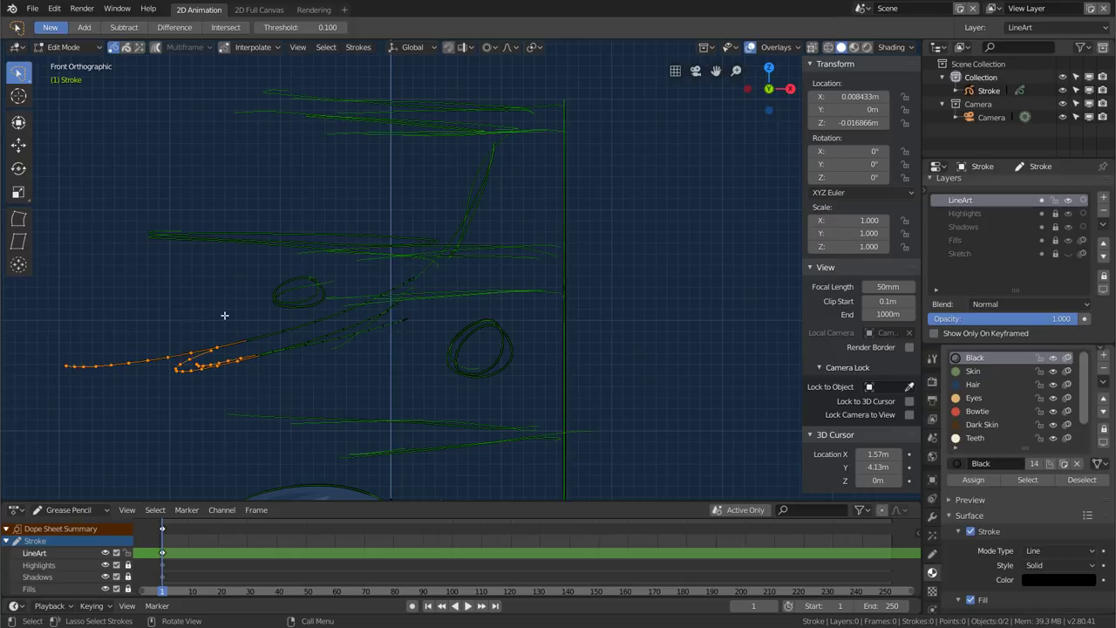
key(x)
click(215, 323)
scroll(454, 330, down, 1)
scroll(454, 329, down, 1)
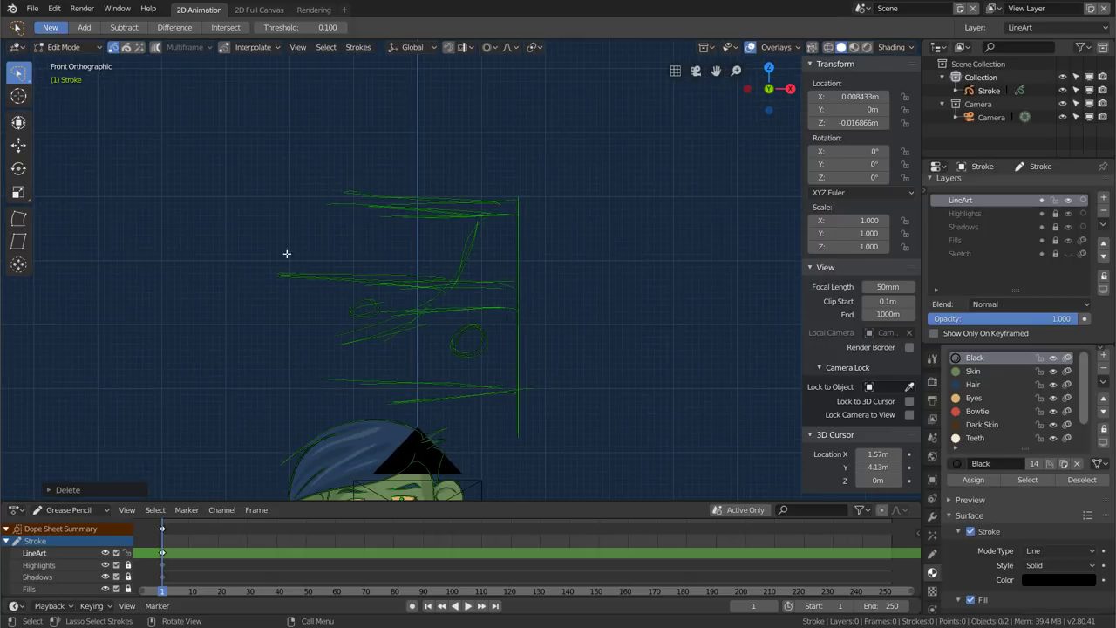
Delete the loose stray points and the upper-left stroke ends
ctrl+right_drag(280, 246, 325, 262)
key(x)
click(365, 254)
ctrl+right_drag(346, 160, 314, 244)
key(x)
click(316, 200)
shift+middle_drag(540, 265, 430, 209)
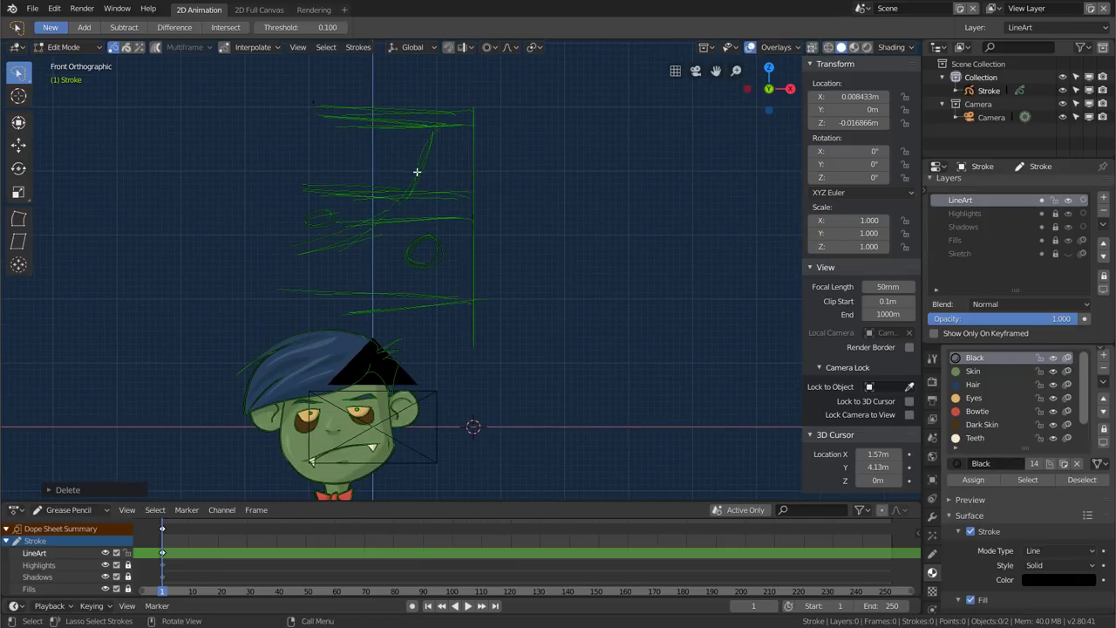
mouse_move(505, 197)
middle_down()
mouse_move(499, 246)
mouse_move(540, 237)
mouse_move(525, 254)
mouse_move(463, 259)
mouse_move(520, 259)
middle_up()
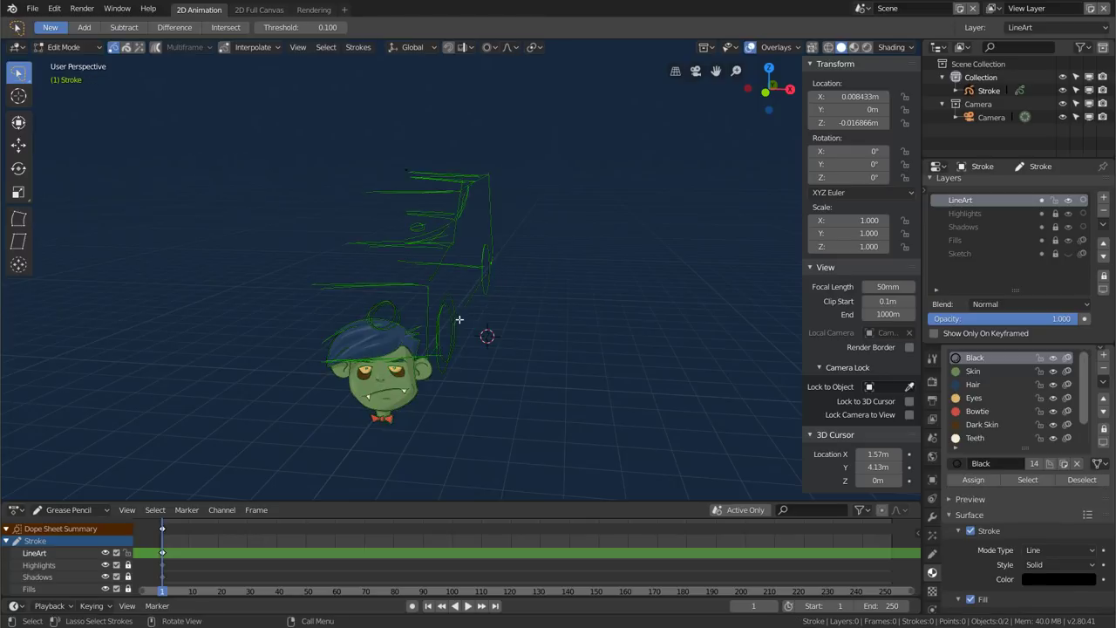
Duplicate both wheel ellipses, offset the copies about 0.44 m along X, and return to Object Mode
scroll(459, 319, up, 3)
middle_drag(457, 318, 437, 314)
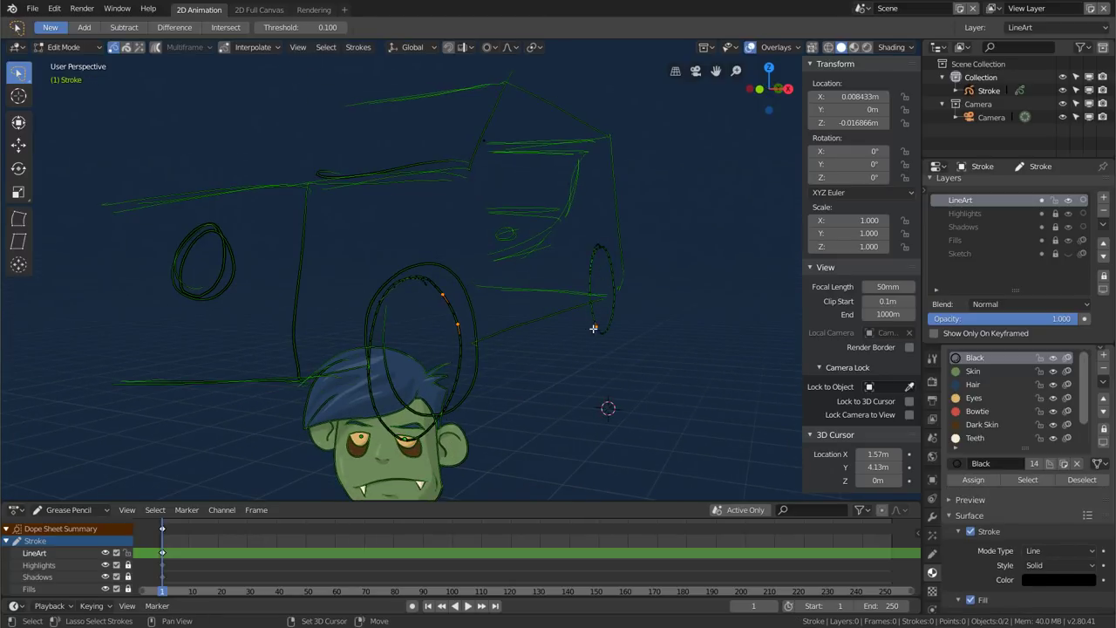
key(ctrl+l)
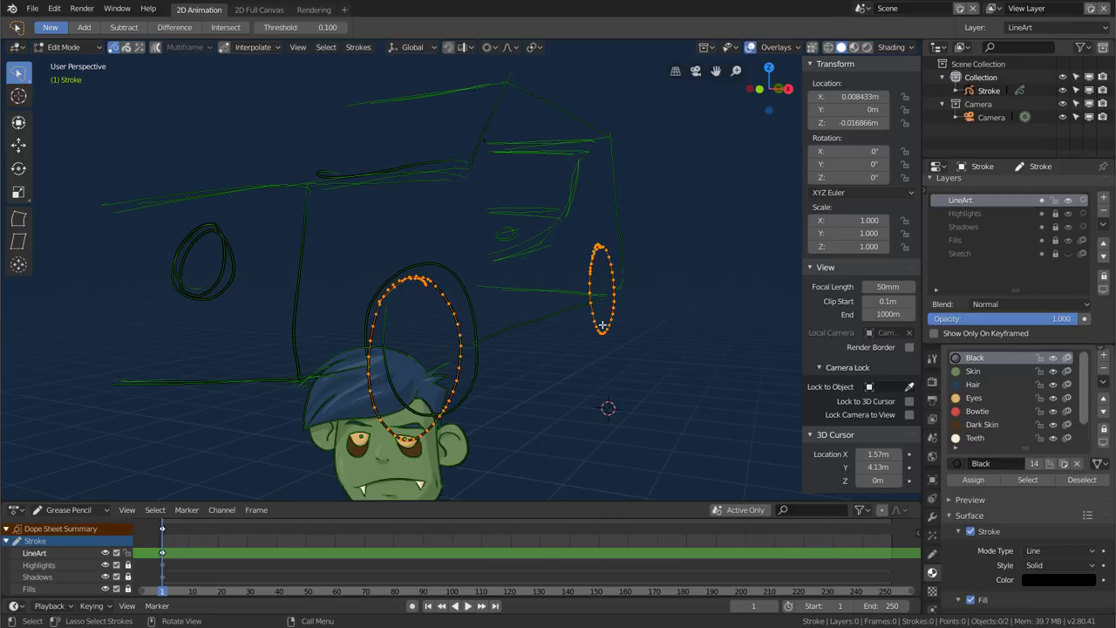
mouse_move(495, 311)
middle_down()
mouse_move(503, 299)
mouse_move(431, 298)
mouse_move(480, 302)
mouse_move(618, 262)
middle_up()
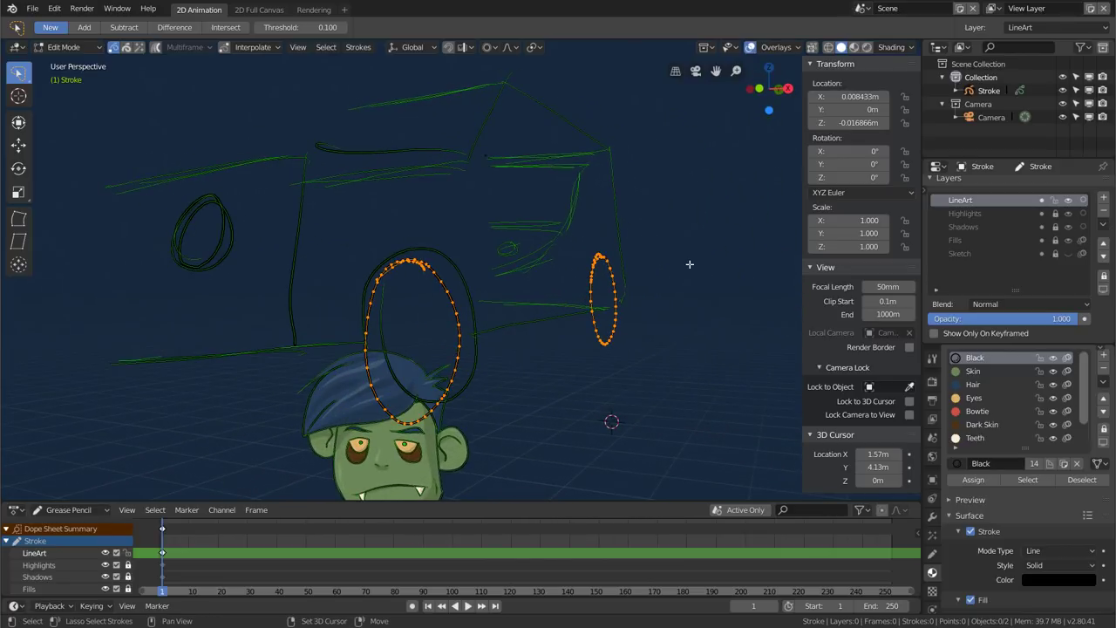
key(g)
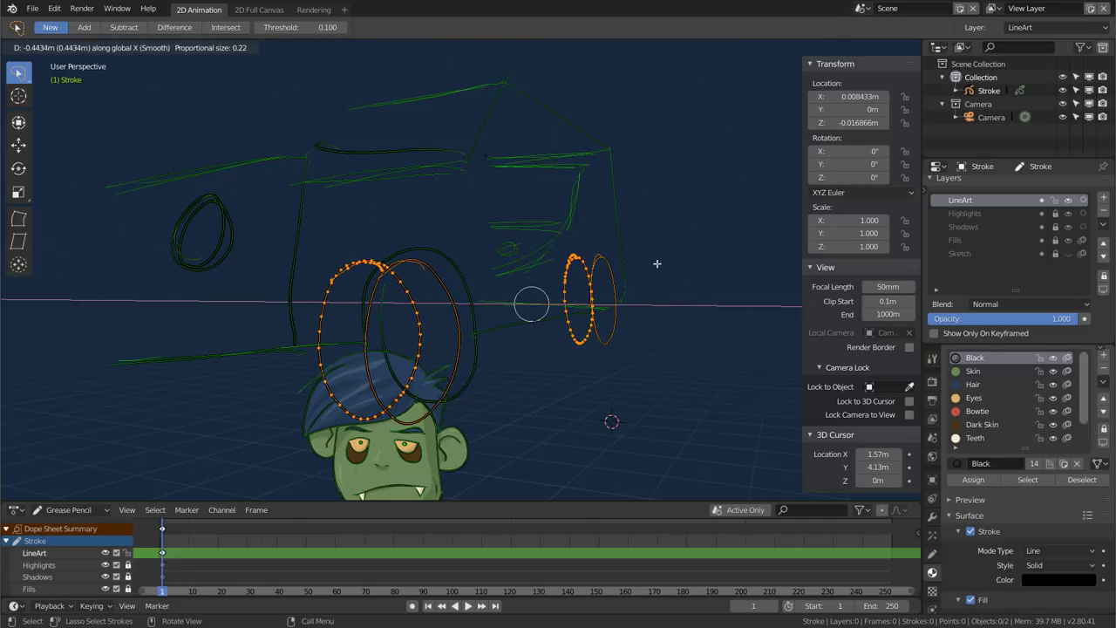
click(589, 286)
mouse_move(589, 285)
middle_down()
mouse_move(598, 308)
mouse_move(528, 317)
mouse_move(619, 292)
mouse_move(706, 297)
mouse_move(616, 317)
mouse_move(552, 288)
middle_up()
key(Tab)
scroll(593, 296, down, 4)
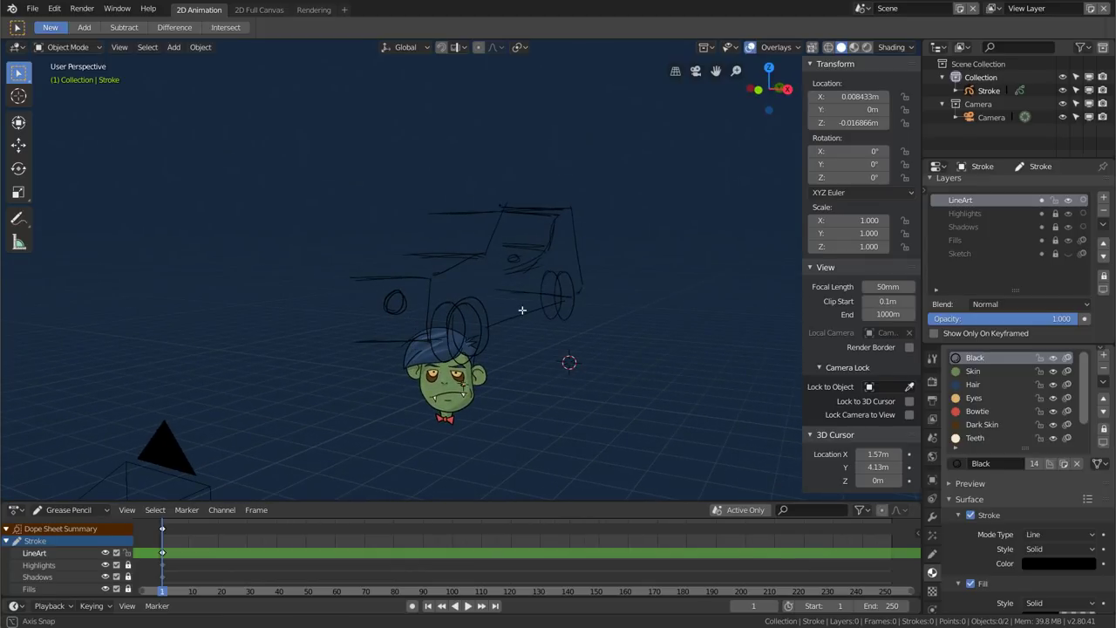
Duplicate the drawing object and mirror the copy with an X scale of -1
middle_drag(520, 308, 516, 333)
click(475, 392)
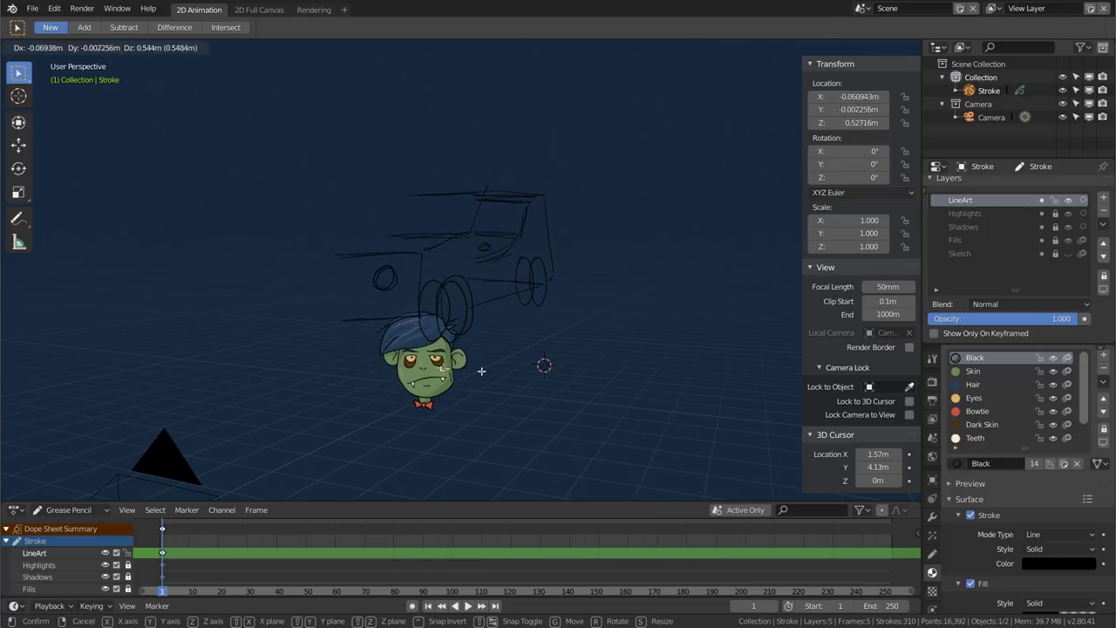
click(458, 396)
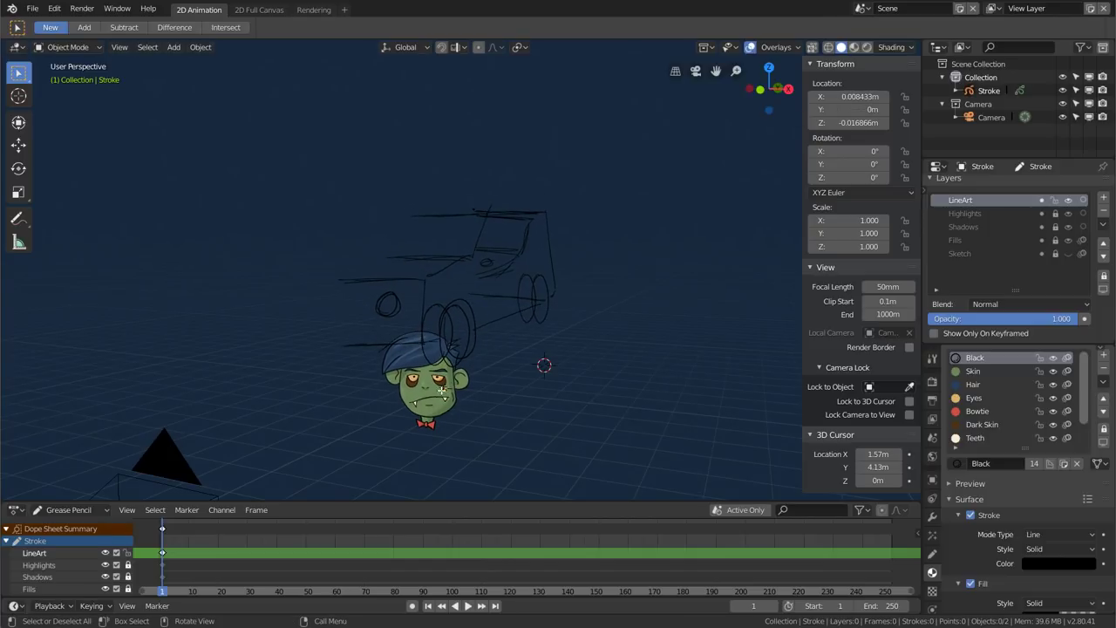
click(441, 389)
mouse_move(441, 389)
middle_down()
mouse_move(464, 344)
mouse_move(616, 333)
middle_up()
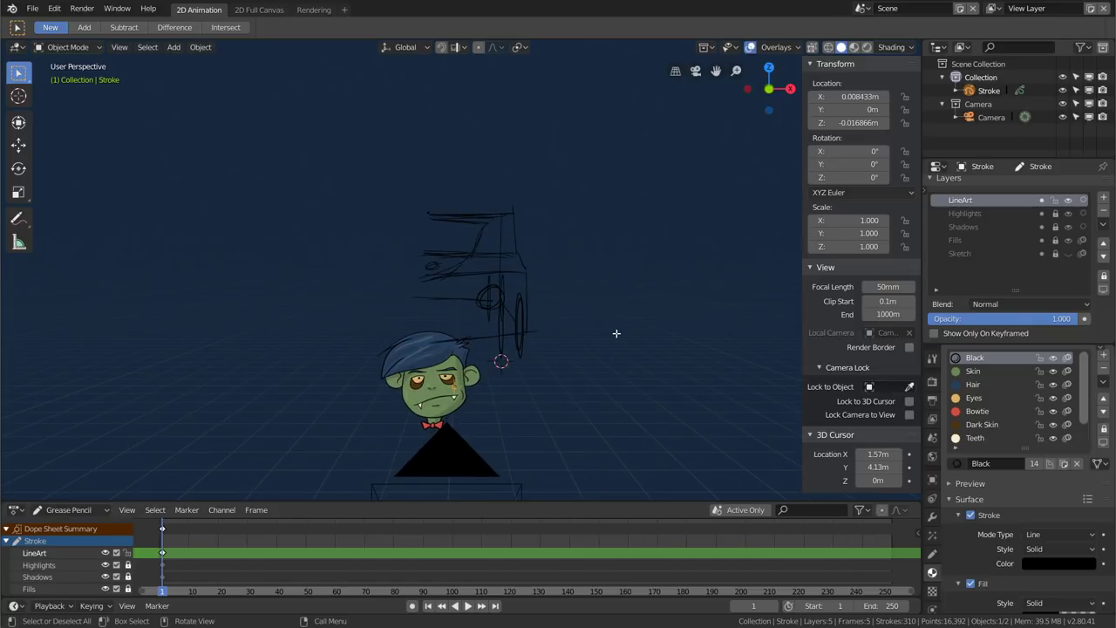
key(shift+d)
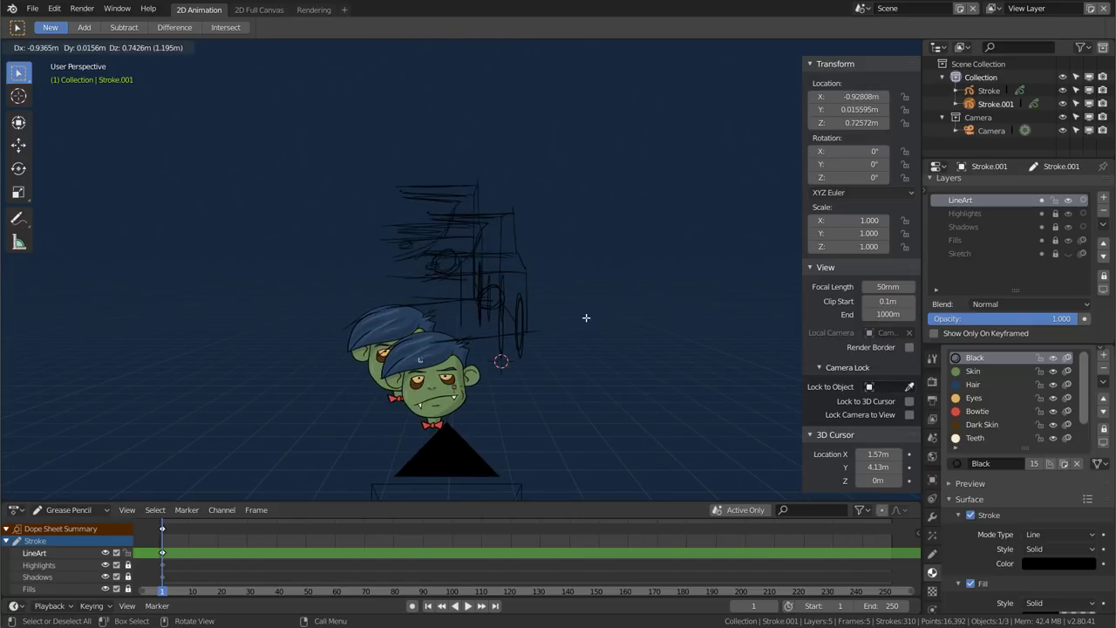
key(Escape)
key(s)
key(x)
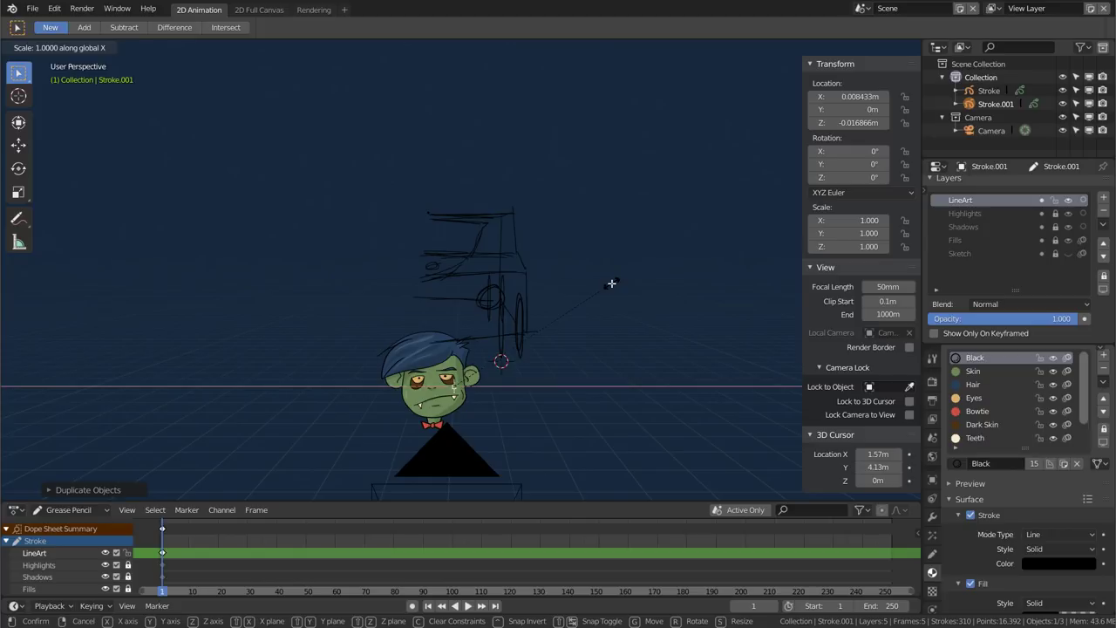
text(-1)
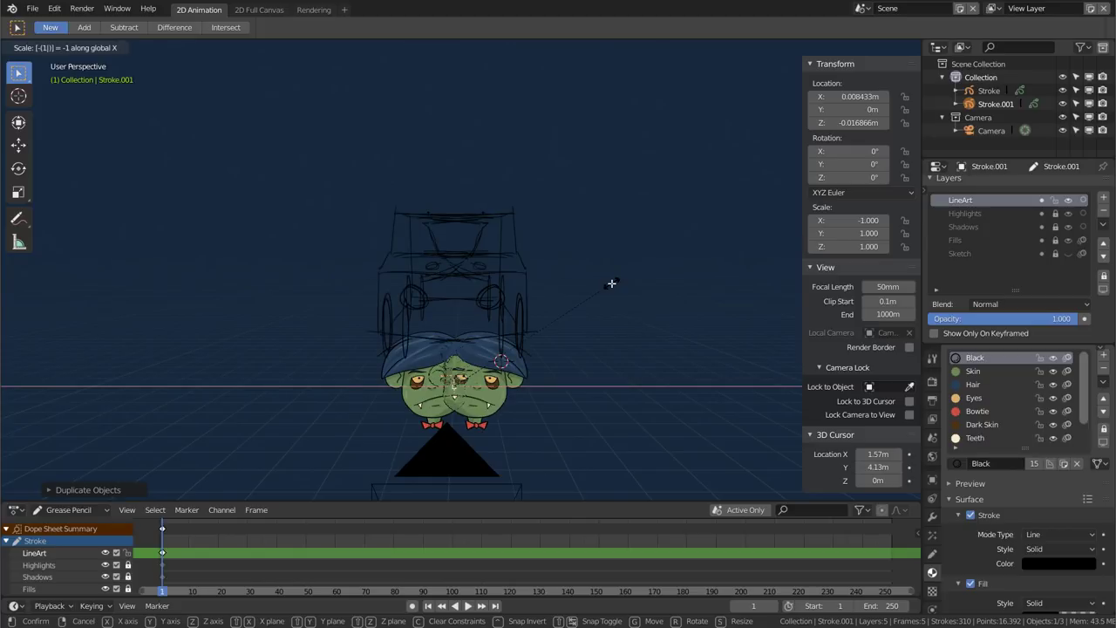
key(Return)
Move the mirrored copy along X, delete it, and select the original Stroke object
mouse_move(592, 286)
middle_down()
mouse_move(354, 296)
mouse_move(523, 301)
middle_up()
key(g)
key(x)
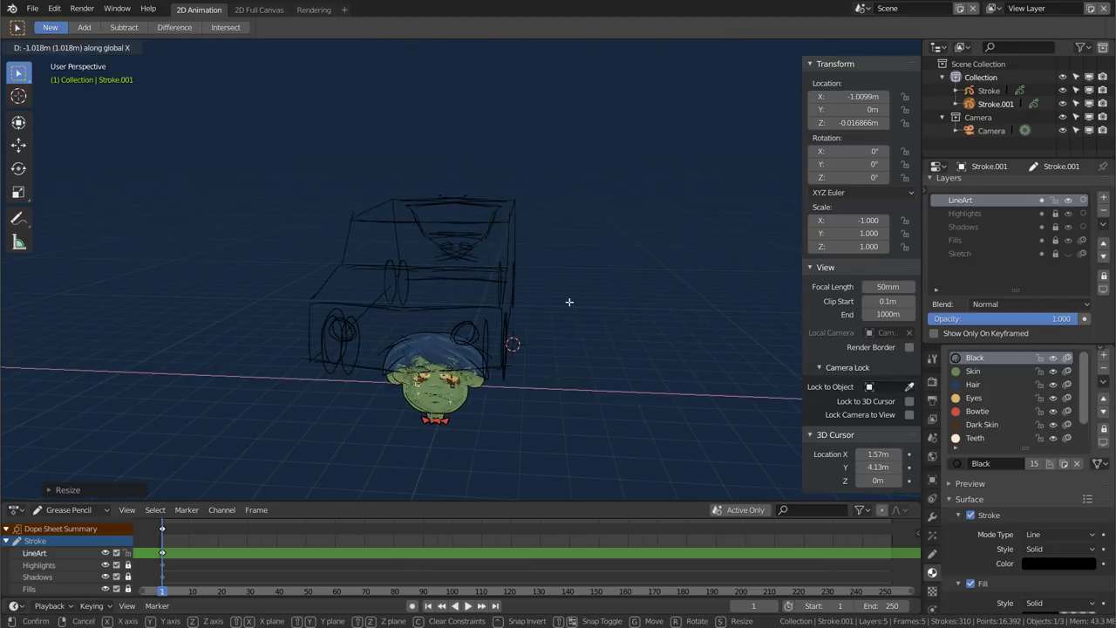
click(576, 298)
mouse_move(576, 298)
middle_down()
mouse_move(365, 324)
mouse_move(561, 319)
mouse_move(515, 318)
middle_up()
key(x)
click(515, 317)
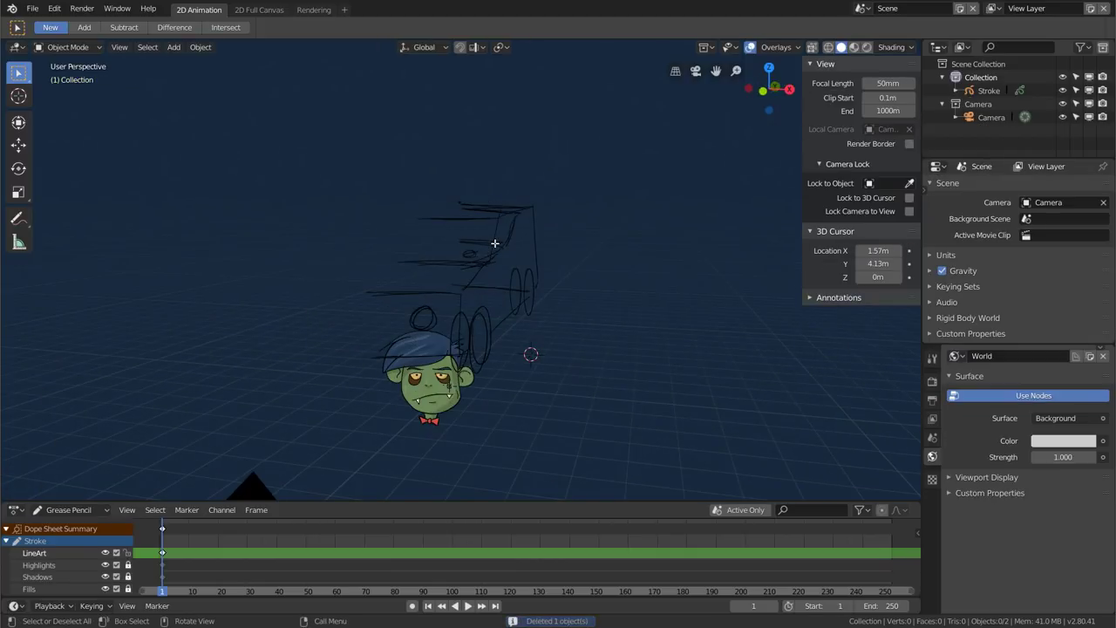
click(457, 364)
In Edit Mode, select all car strokes and duplicate them along the X axis
key(Tab)
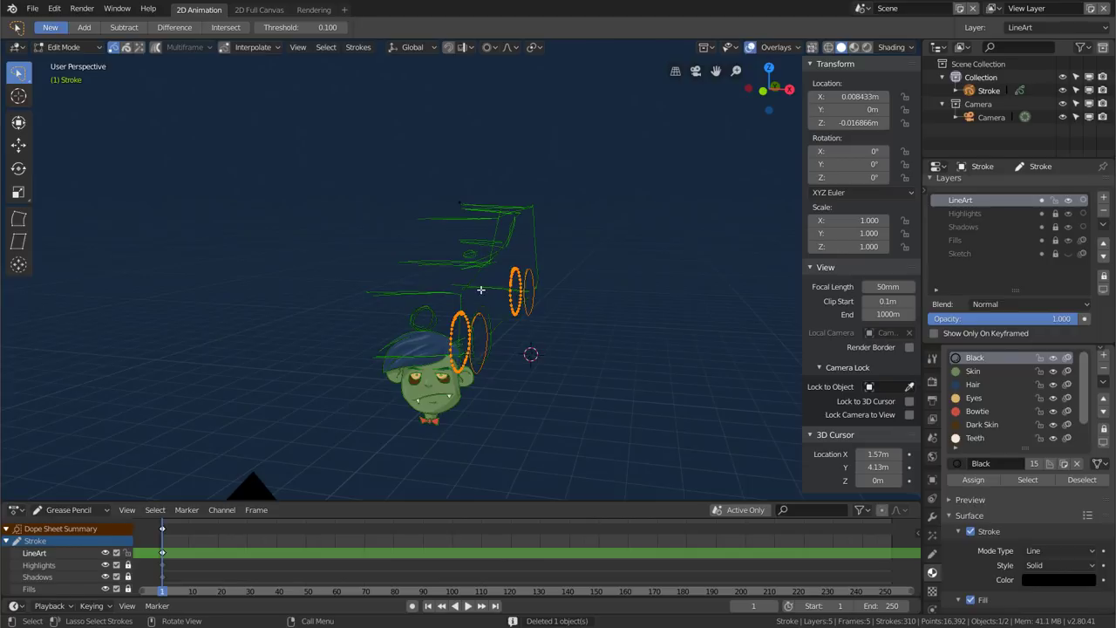
mouse_move(457, 364)
middle_down()
mouse_move(493, 304)
mouse_move(541, 338)
middle_up()
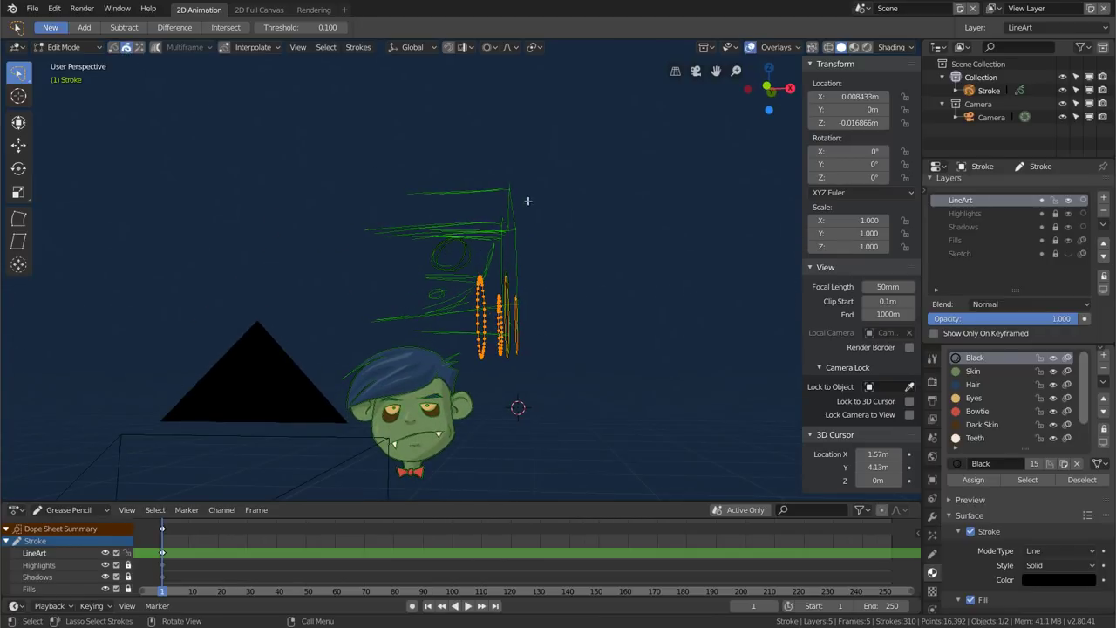
mouse_move(534, 179)
mouse_down()
mouse_move(384, 235)
mouse_move(536, 357)
mouse_move(552, 202)
mouse_up()
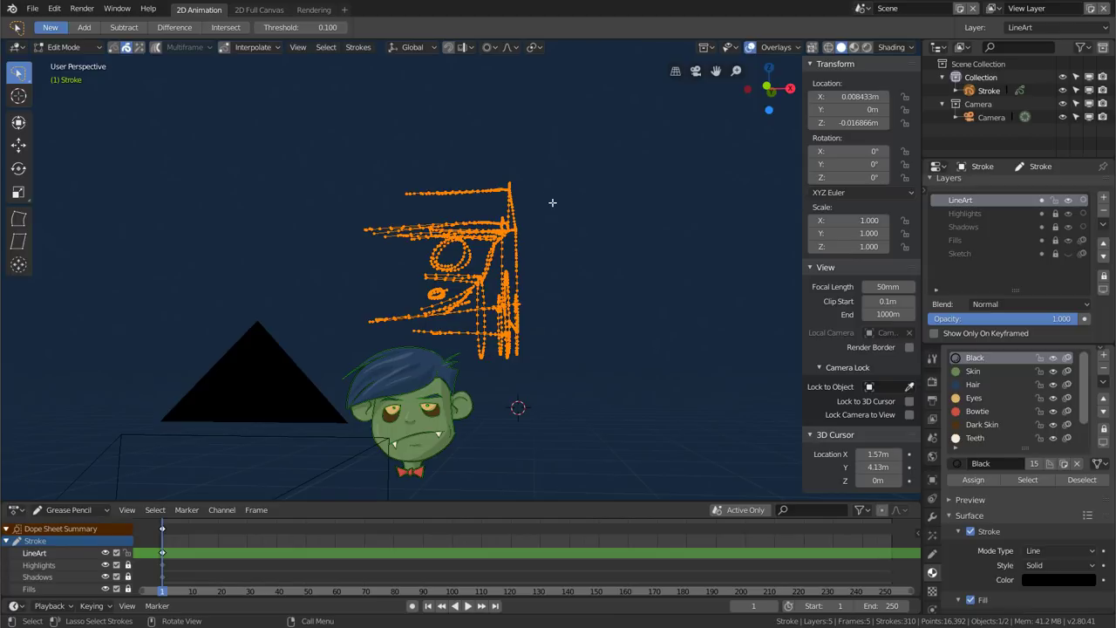
middle_drag(493, 260, 605, 260)
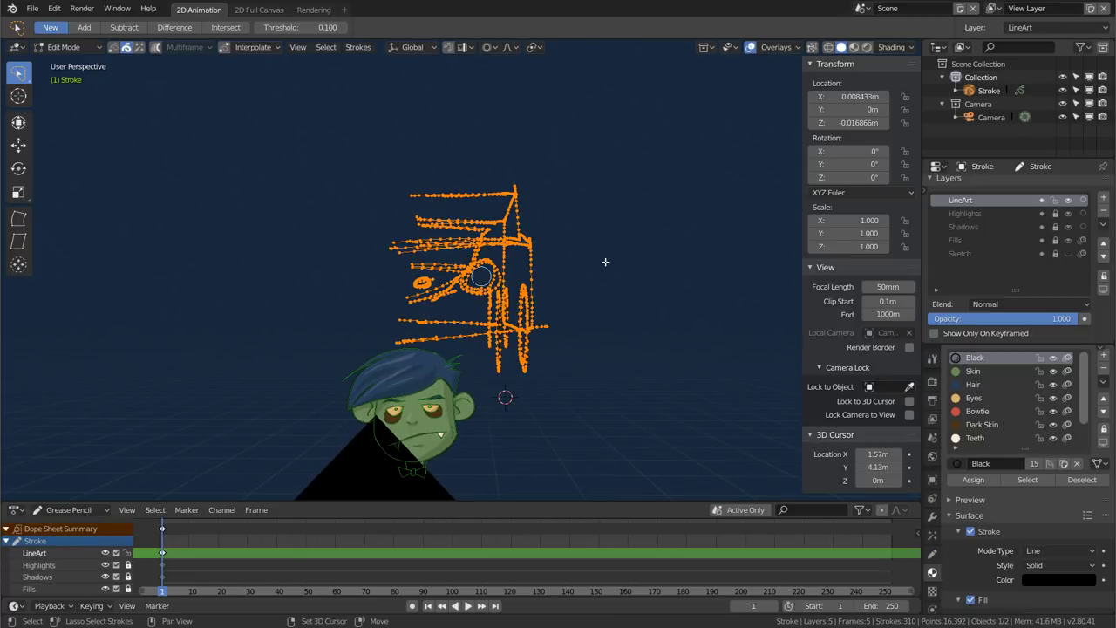
key(g)
key(x)
click(410, 260)
Flip the copy with X scale -1, shift strokes about 1 m along X, then exit to Object Mode
key(s)
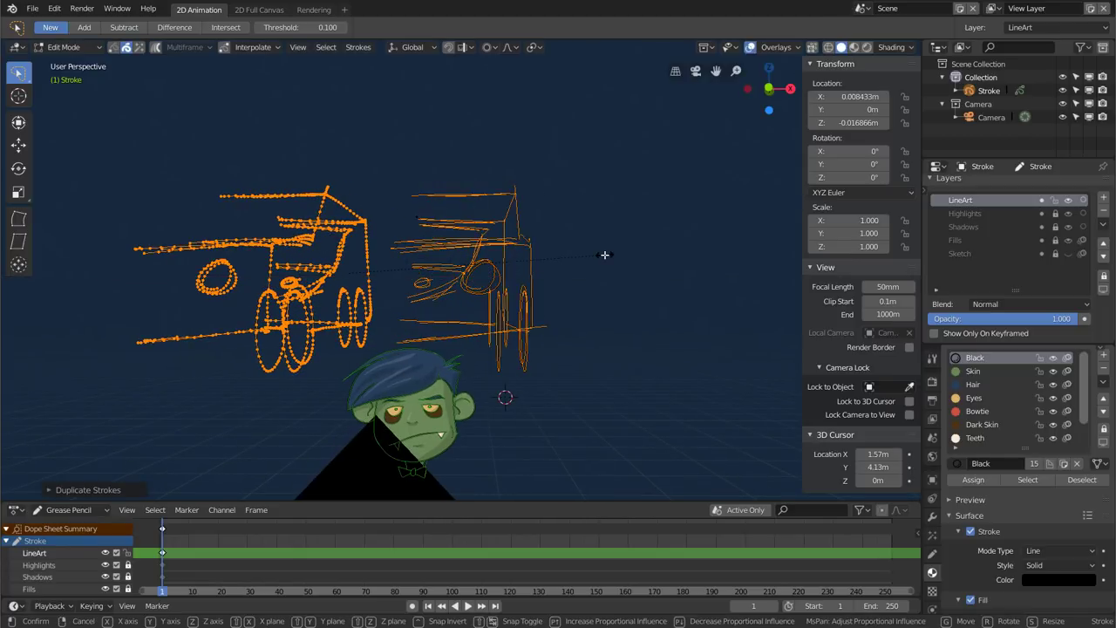
key(x)
key(Return)
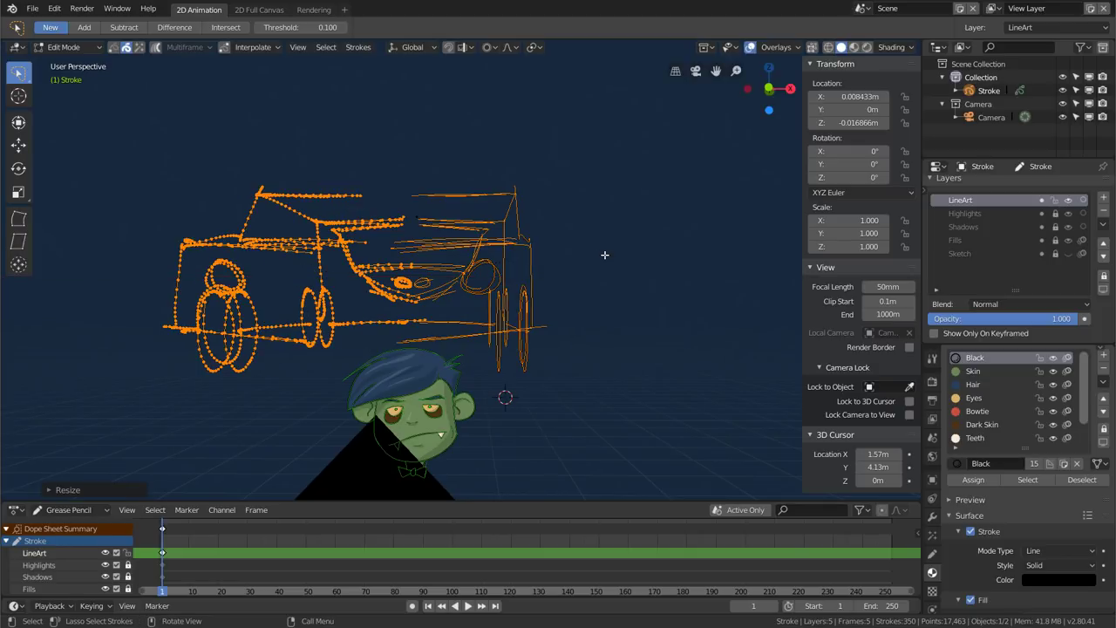
middle_drag(376, 226, 523, 267)
key(g)
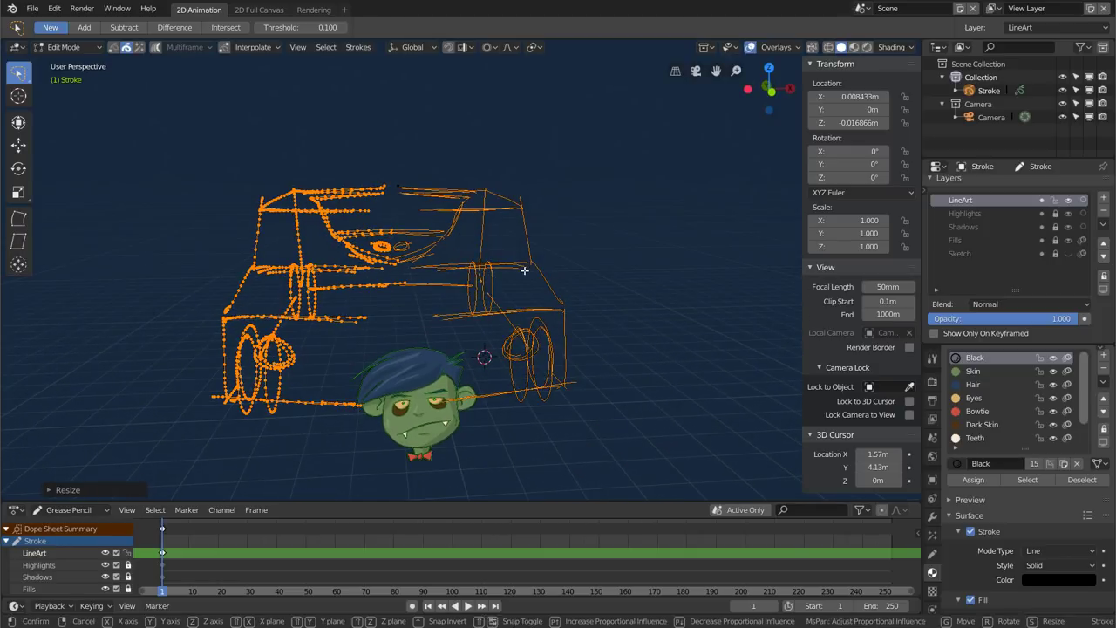
key(x)
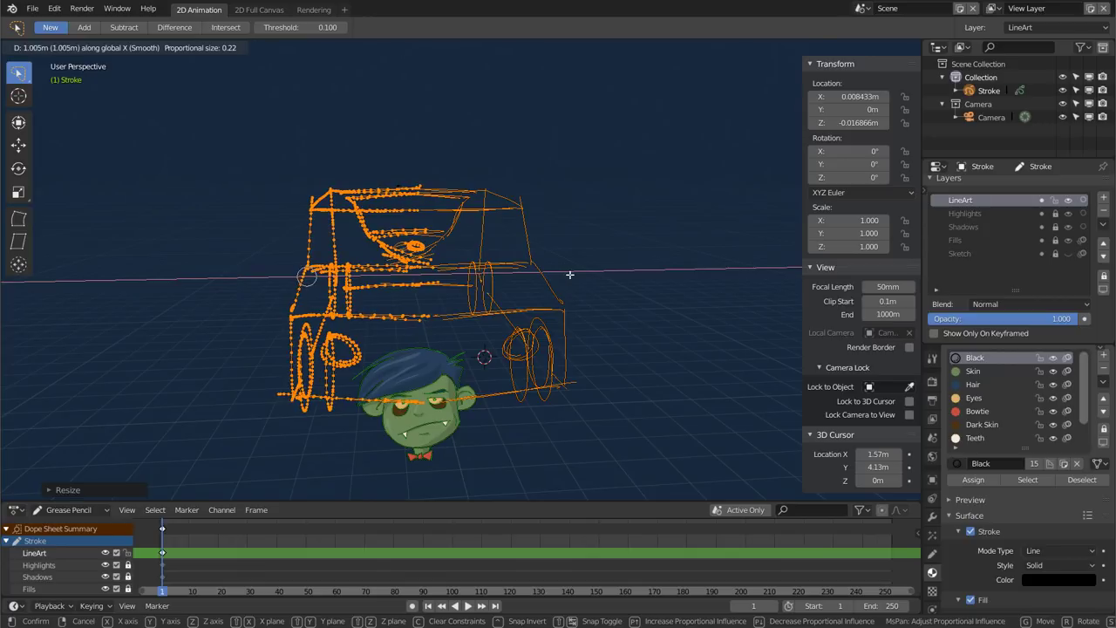
click(554, 310)
mouse_move(553, 310)
middle_down()
mouse_move(418, 308)
mouse_move(583, 305)
mouse_move(432, 307)
mouse_move(361, 322)
mouse_move(469, 352)
middle_up()
key(Tab)
scroll(416, 327, up, 2)
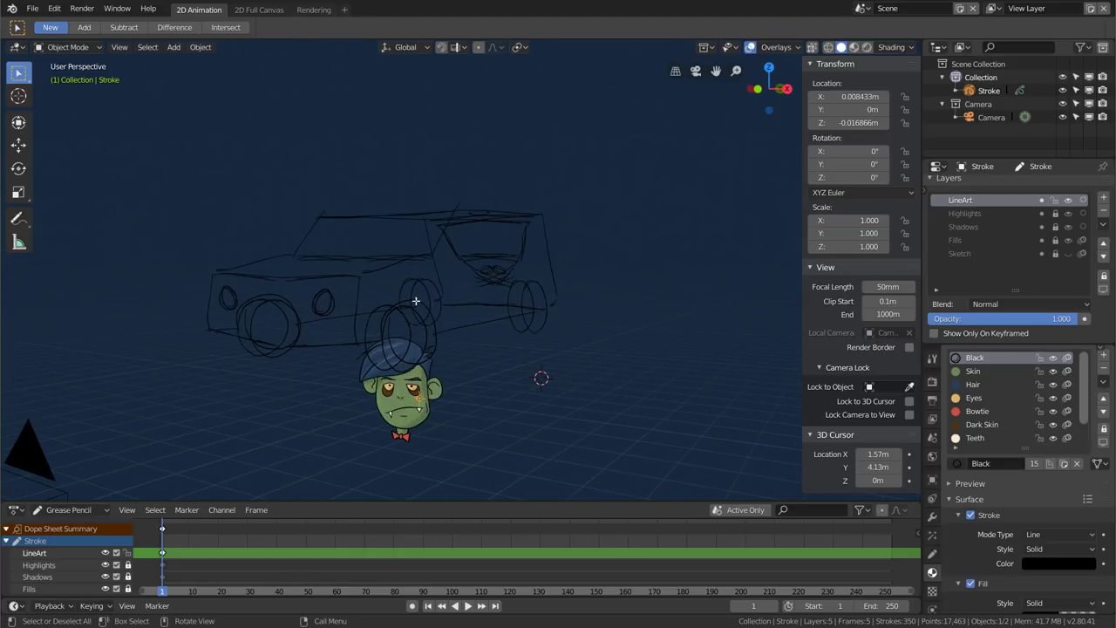
mouse_move(420, 314)
middle_down()
mouse_move(440, 273)
mouse_move(354, 317)
mouse_move(294, 316)
mouse_move(474, 311)
mouse_move(448, 314)
mouse_move(431, 273)
middle_up()
In side view, select three roofline points and turn on proportional editing
key(Tab)
key(KP_3)
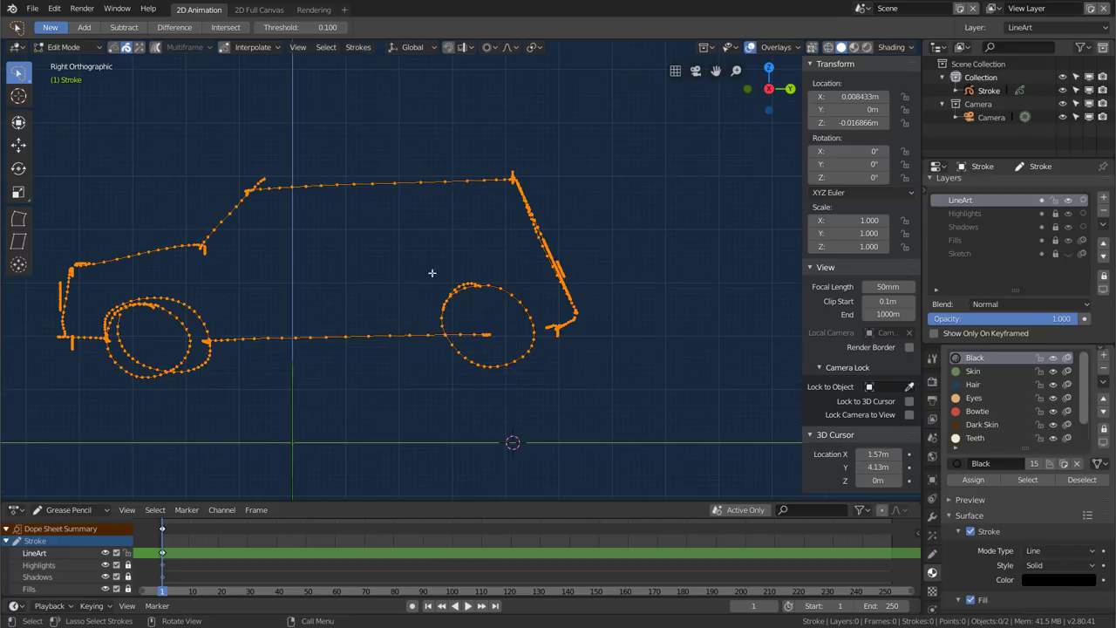
key(alt+a)
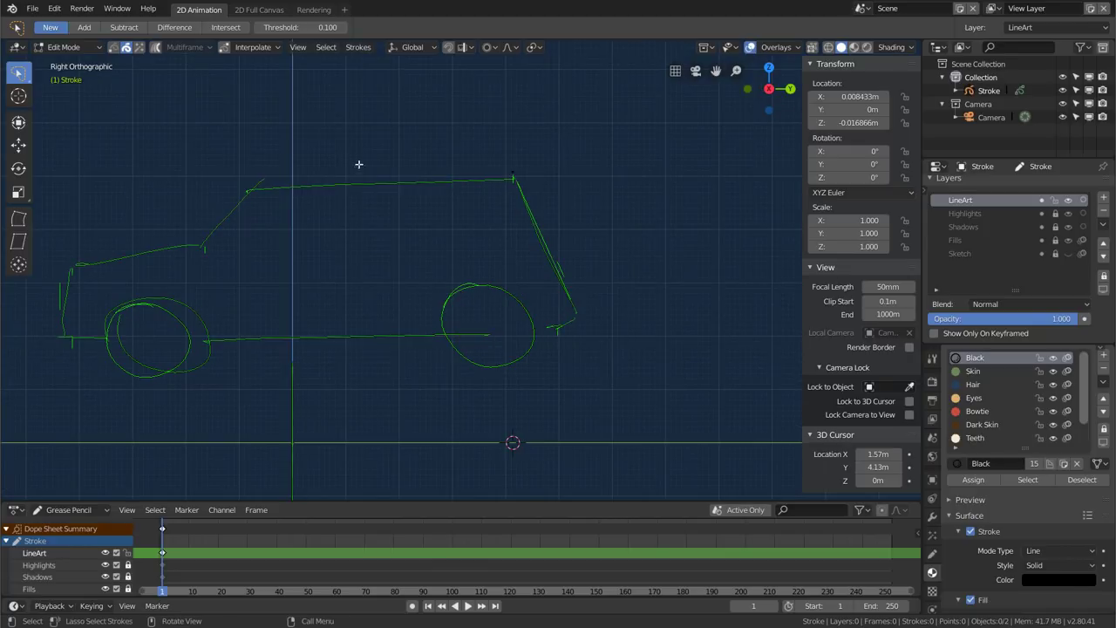
mouse_move(381, 167)
mouse_down()
mouse_move(334, 190)
mouse_move(381, 170)
mouse_up()
click(491, 47)
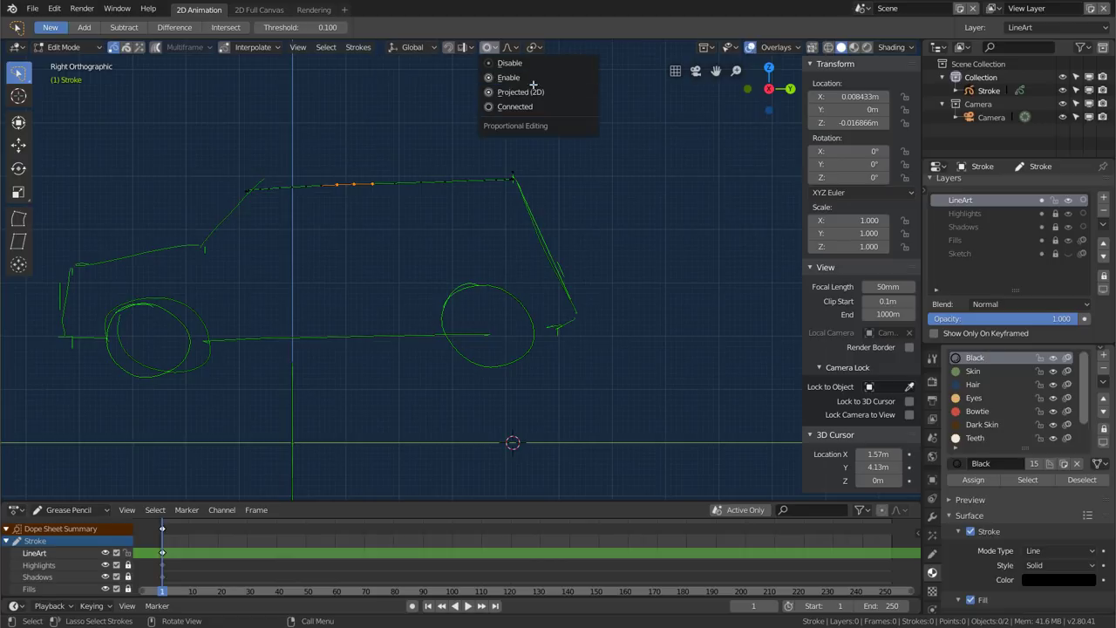
click(515, 78)
Raise the roofline points about 0.21 m with adjusted falloff so the roof arches smoothly
key(g)
scroll(429, 229, down, 9)
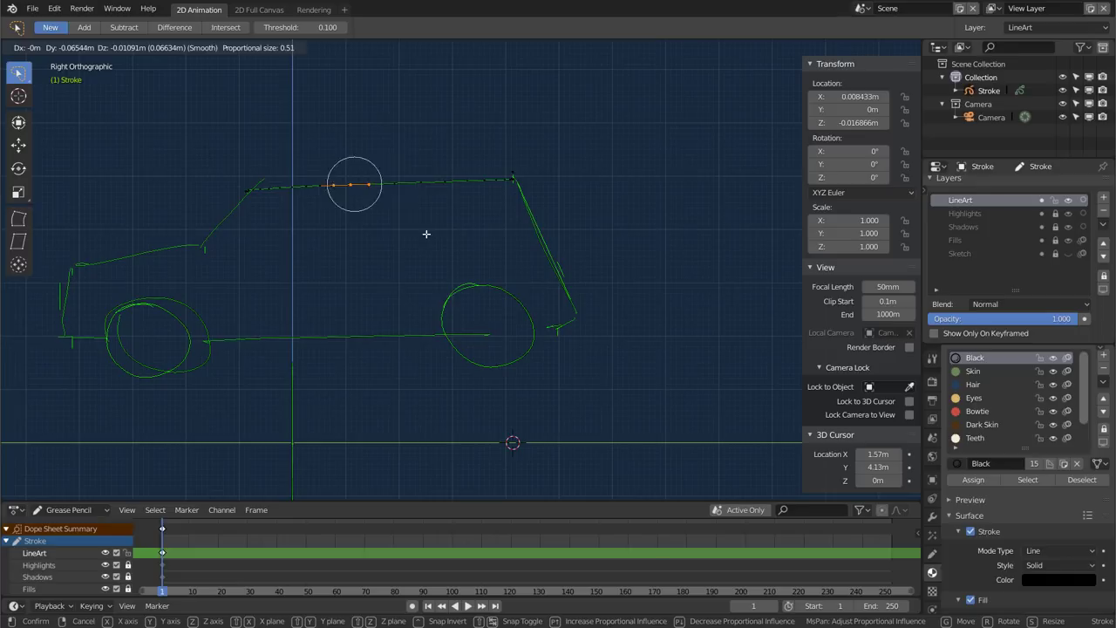
scroll(428, 231, down, 20)
scroll(427, 234, up, 2)
scroll(427, 234, up, 4)
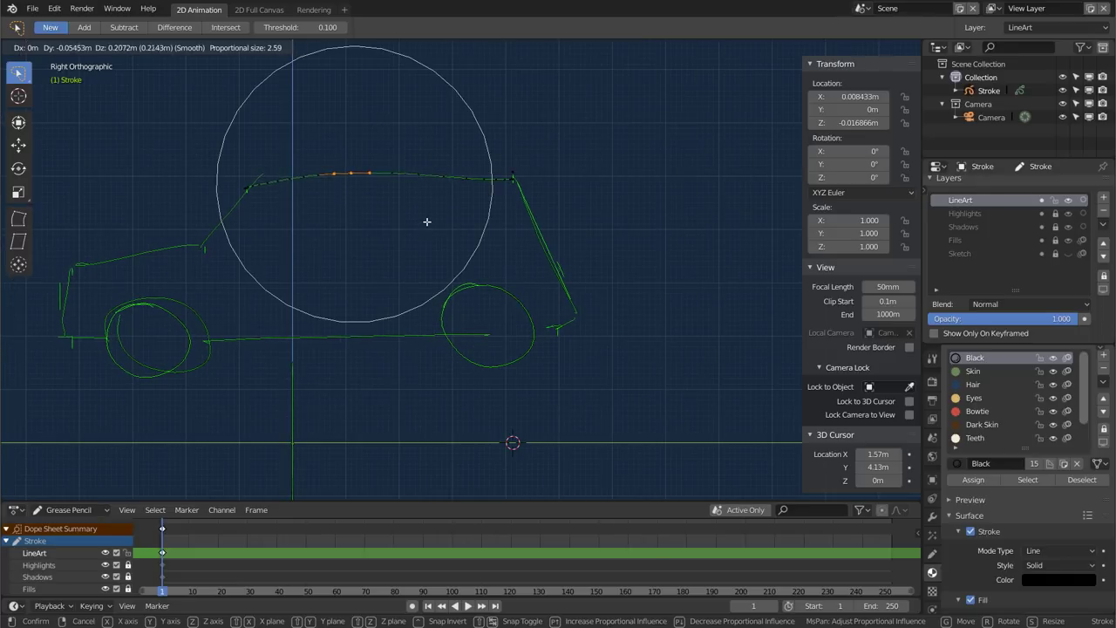
click(426, 224)
mouse_move(426, 224)
middle_down()
mouse_move(378, 242)
mouse_move(426, 264)
mouse_move(486, 264)
mouse_move(506, 252)
mouse_move(463, 209)
middle_up()
mouse_move(514, 174)
ctrl+right_down()
mouse_move(464, 169)
mouse_move(506, 428)
ctrl+right_up()
ctrl+right_drag(495, 182, 498, 212)
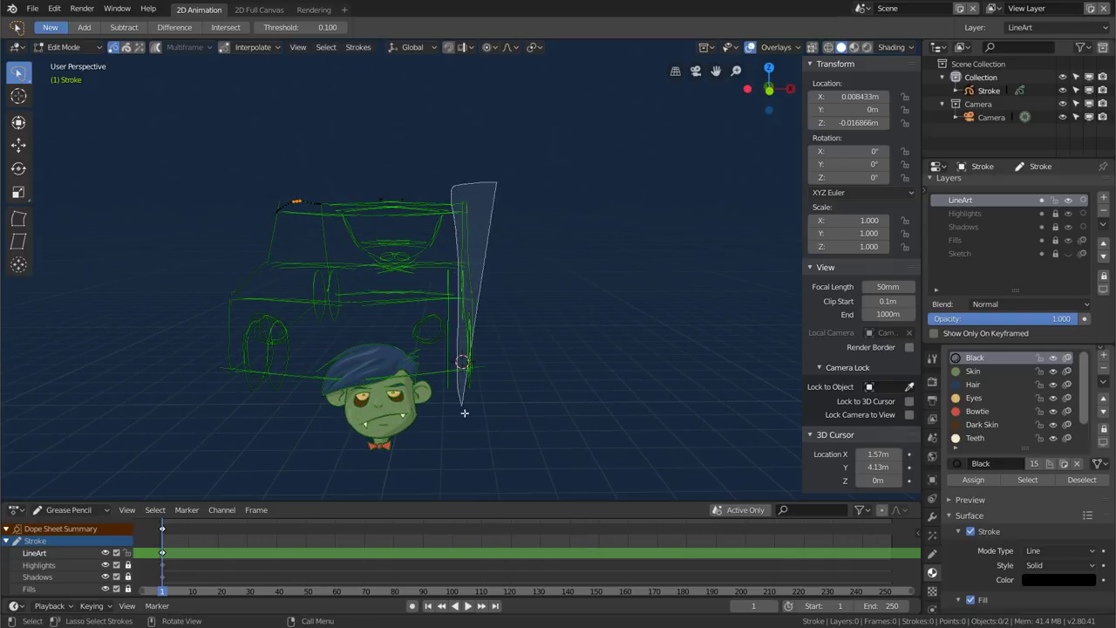
Nudge the right-edge points and try rotating them in Front view, cancelling the rotation
key(g)
click(500, 208)
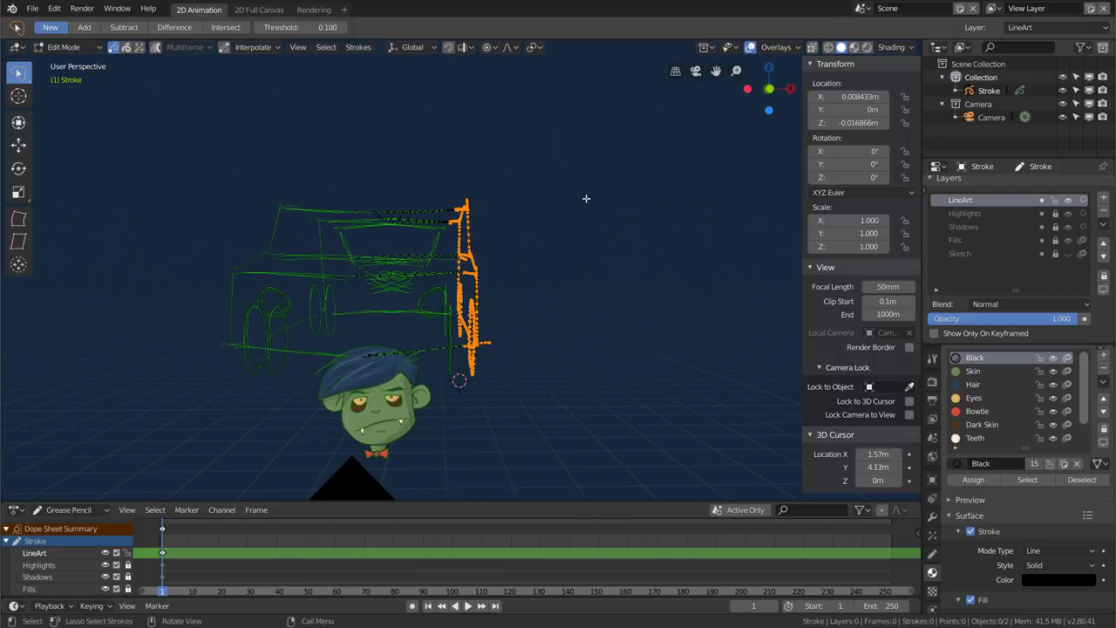
key(KP_3)
key(KP_1)
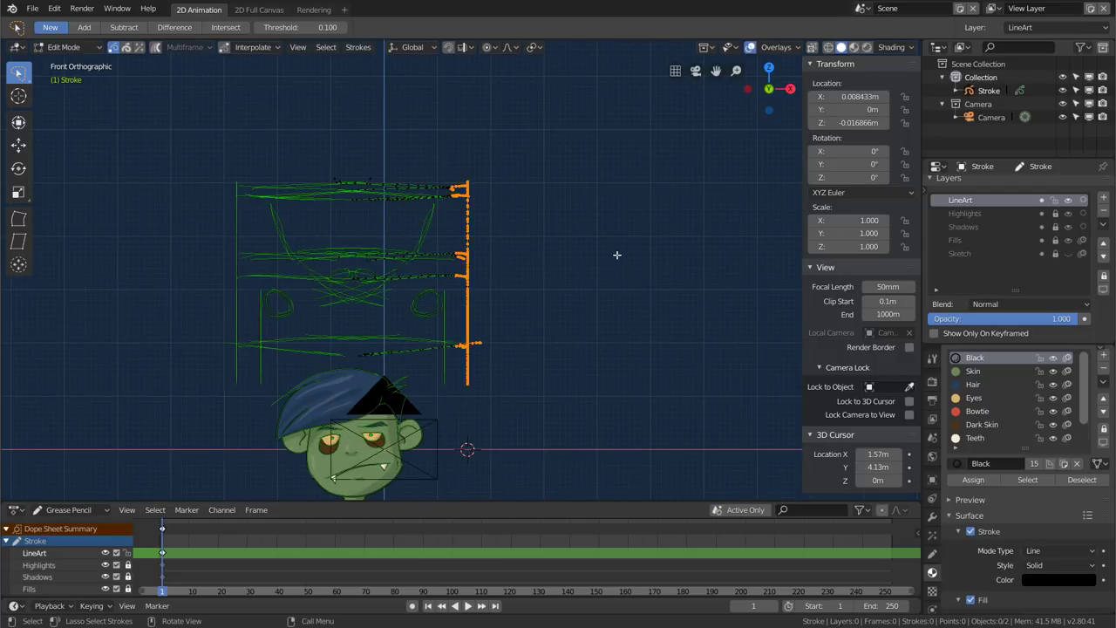
key(r)
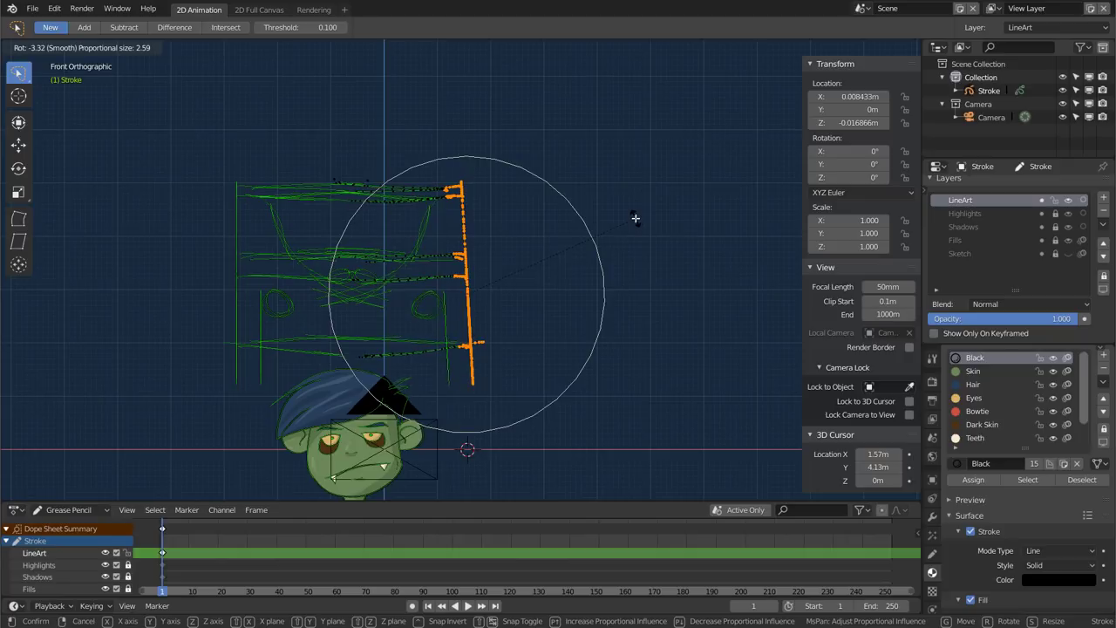
scroll(645, 224, up, 2)
scroll(640, 222, up, 2)
scroll(627, 220, up, 4)
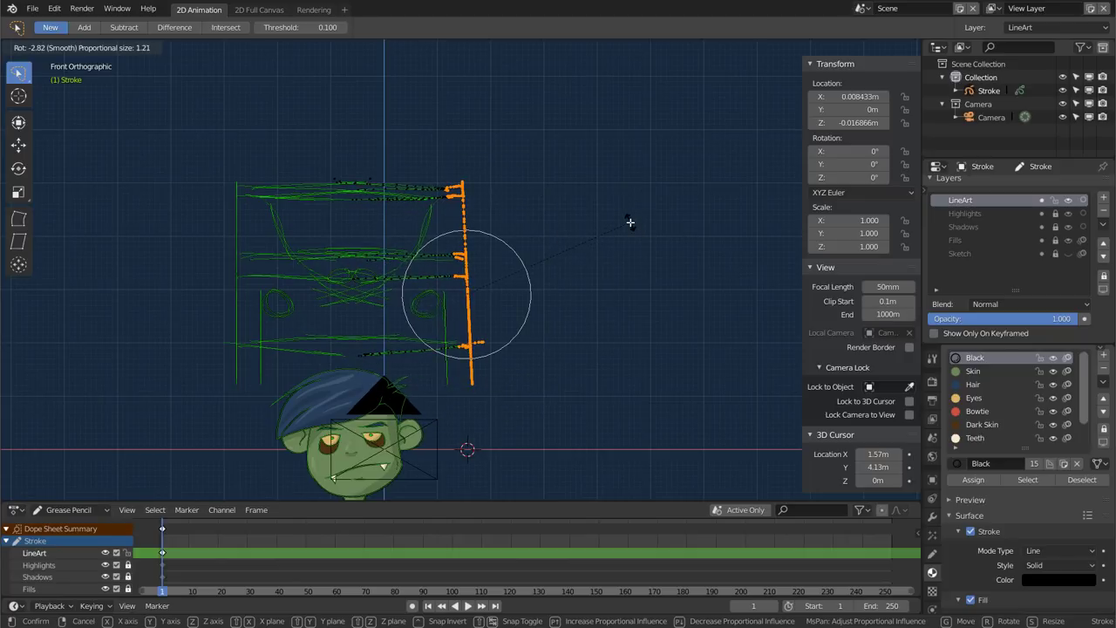
scroll(628, 222, up, 2)
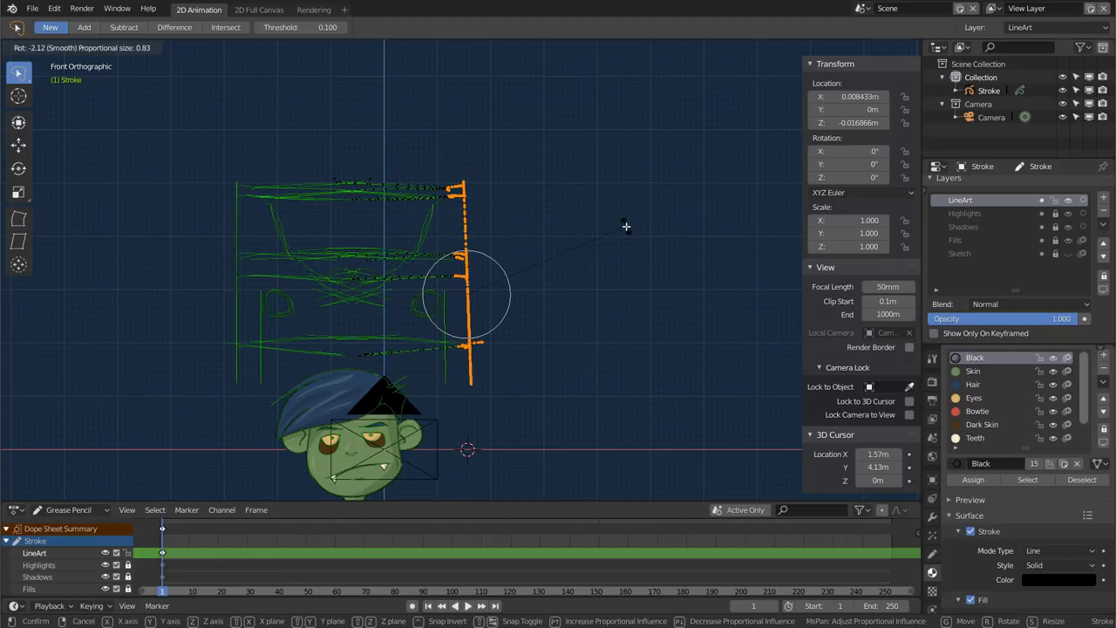
key(Escape)
Pull the top-right corner points inward along the X axis
key(a)
key(alt+a)
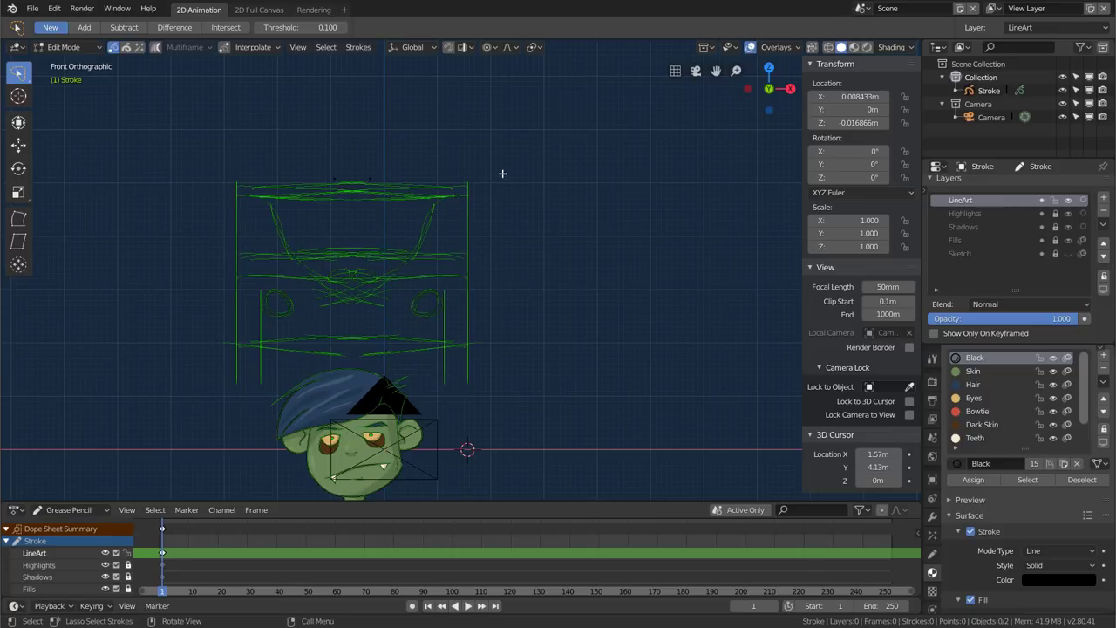
ctrl+right_drag(503, 174, 557, 215)
key(g)
key(x)
scroll(556, 215, down, 4)
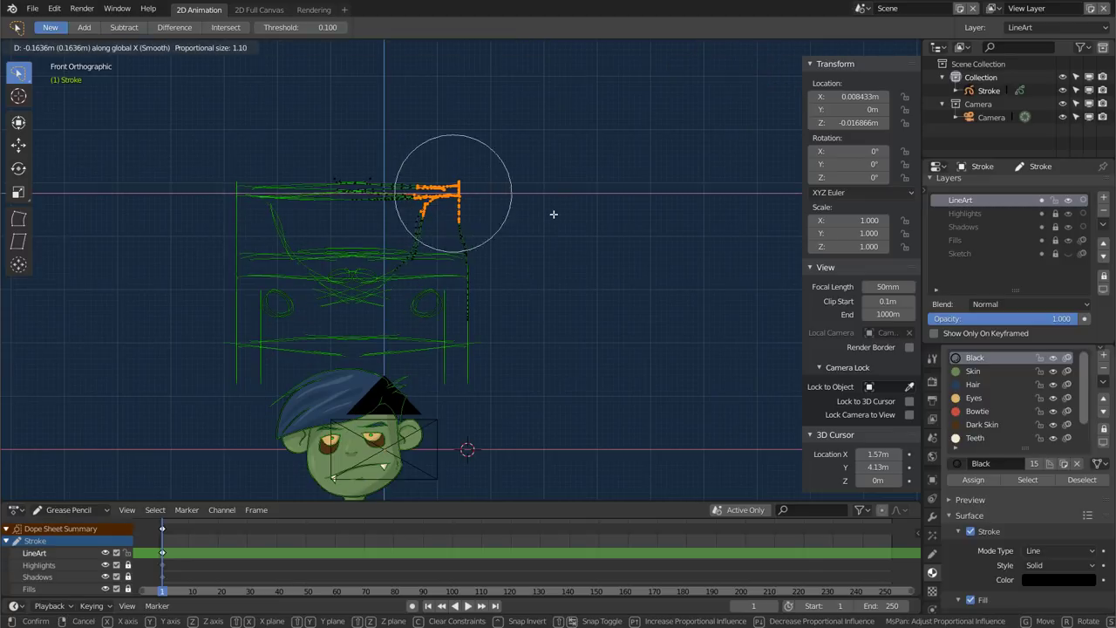
scroll(553, 214, down, 4)
scroll(552, 213, up, 2)
key(Escape)
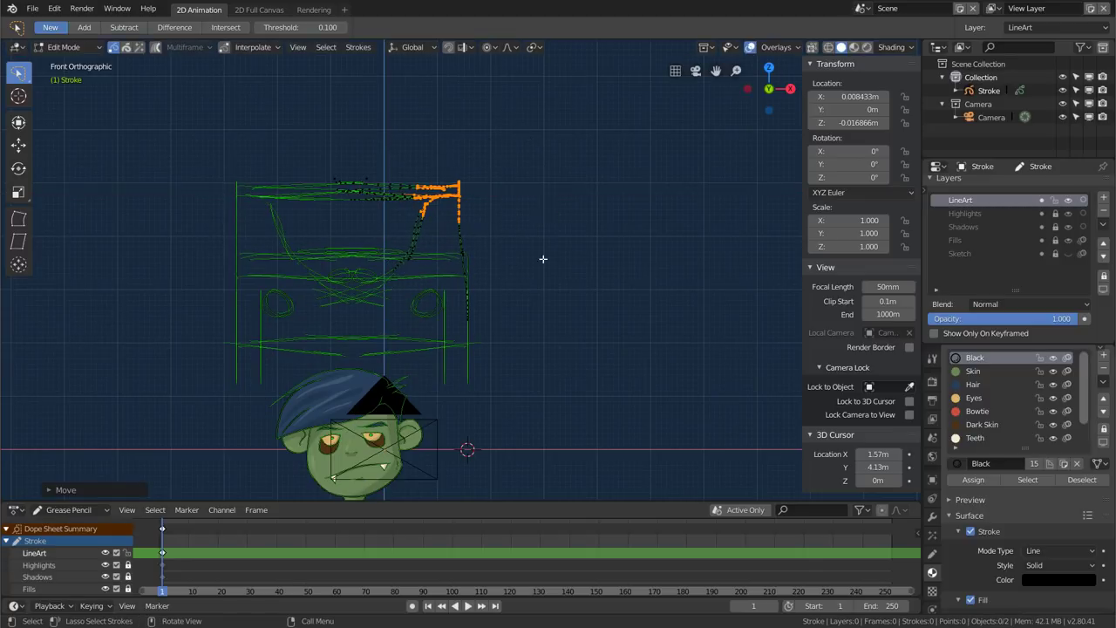
Shift a short run of right-edge points about 0.087 m along X, then return to Object Mode
key(a)
key(alt+a)
ctrl+right_drag(496, 298, 513, 316)
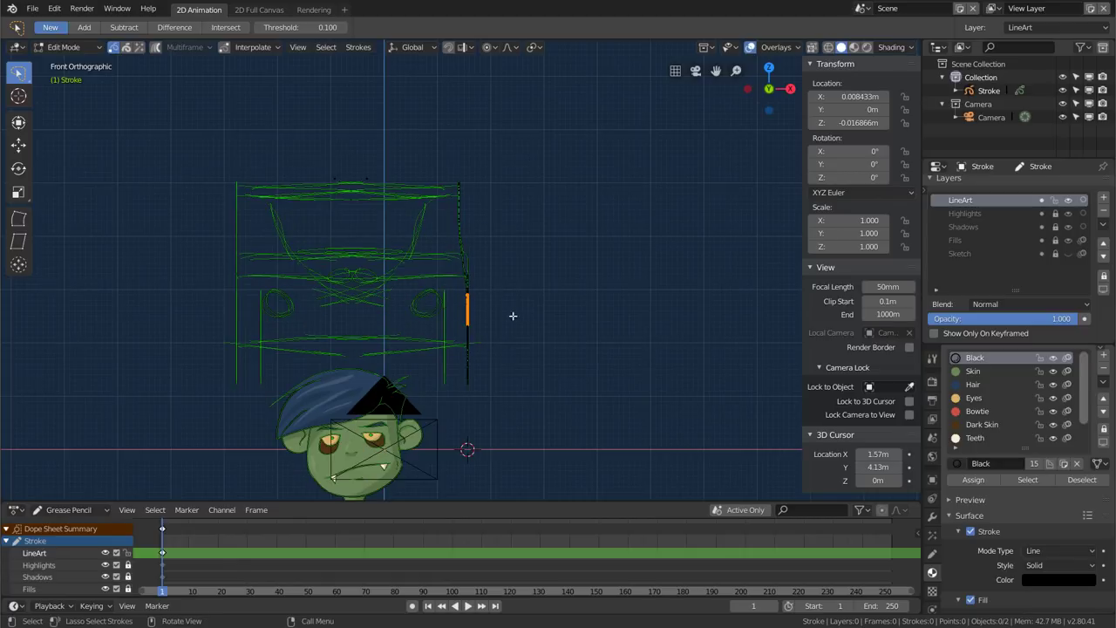
key(g)
key(x)
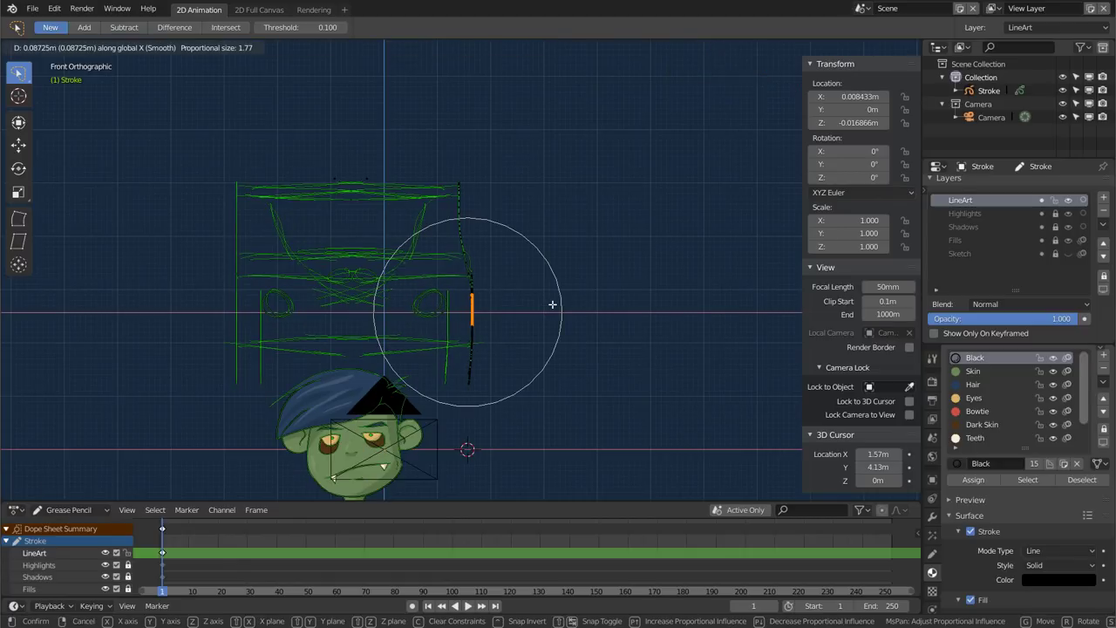
click(552, 305)
middle_drag(488, 259, 474, 268)
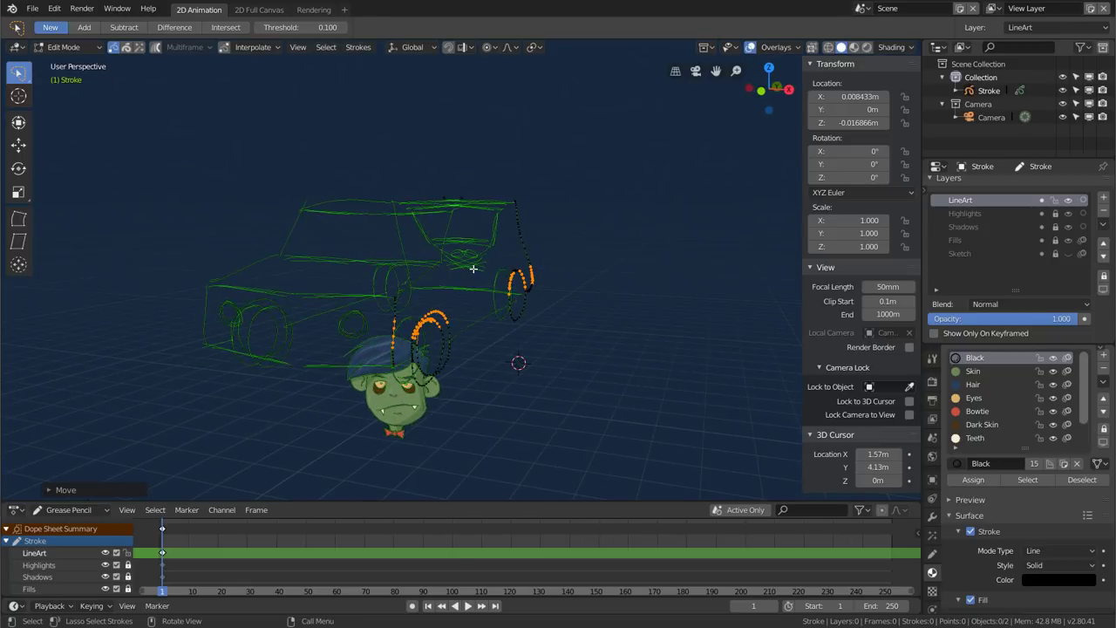
key(Tab)
middle_drag(407, 279, 301, 265)
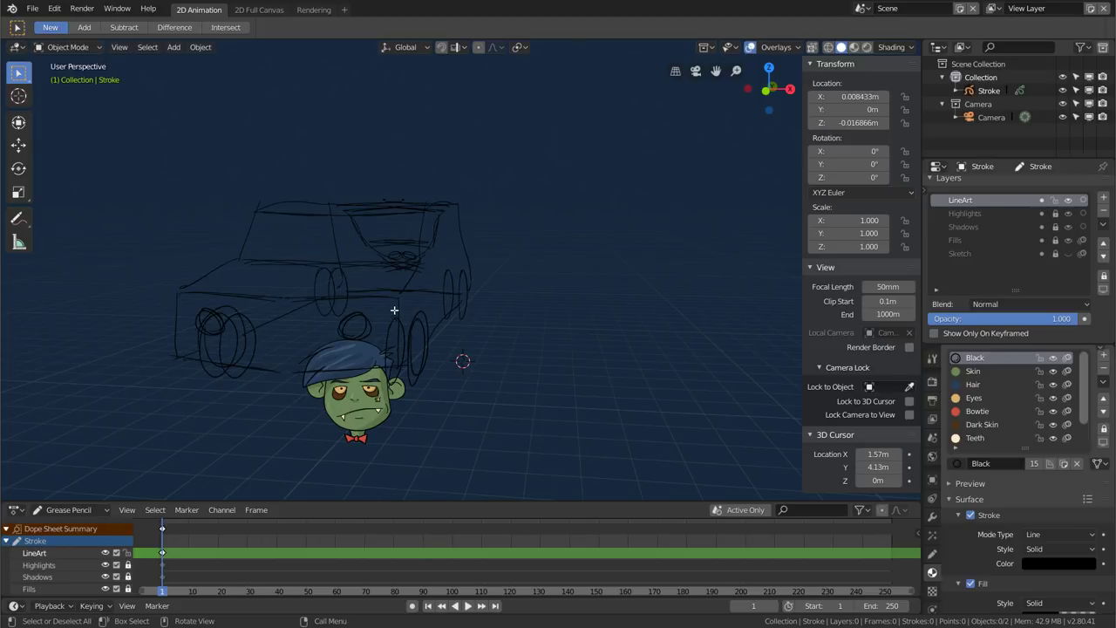
Add a Mirror grease pencil modifier to the Stroke object and orbit to inspect the mirrored heads
click(932, 516)
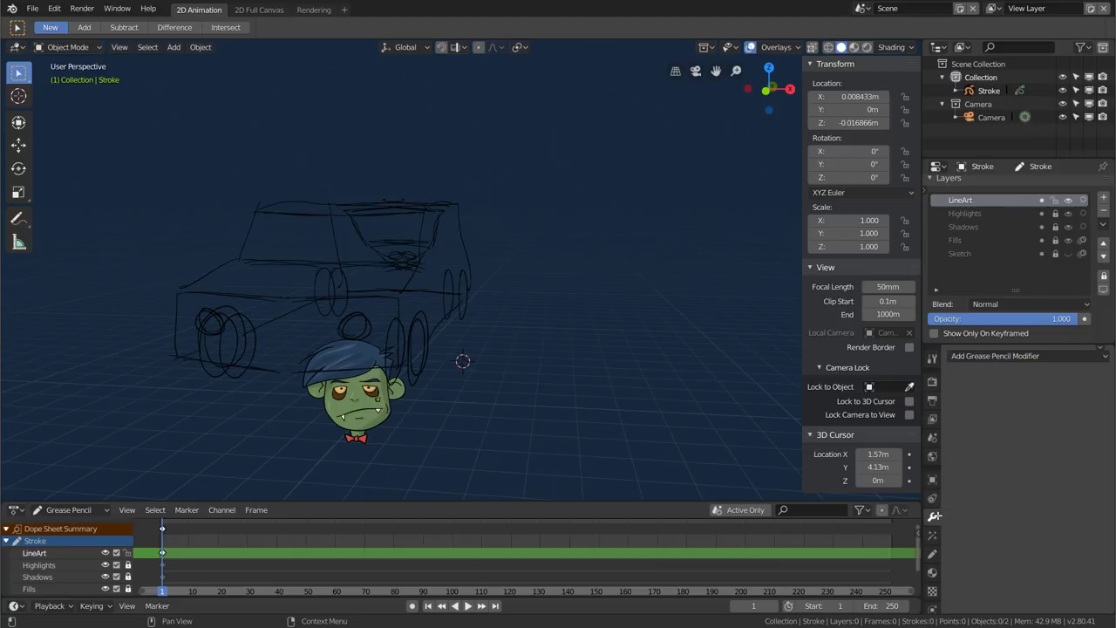
click(1008, 356)
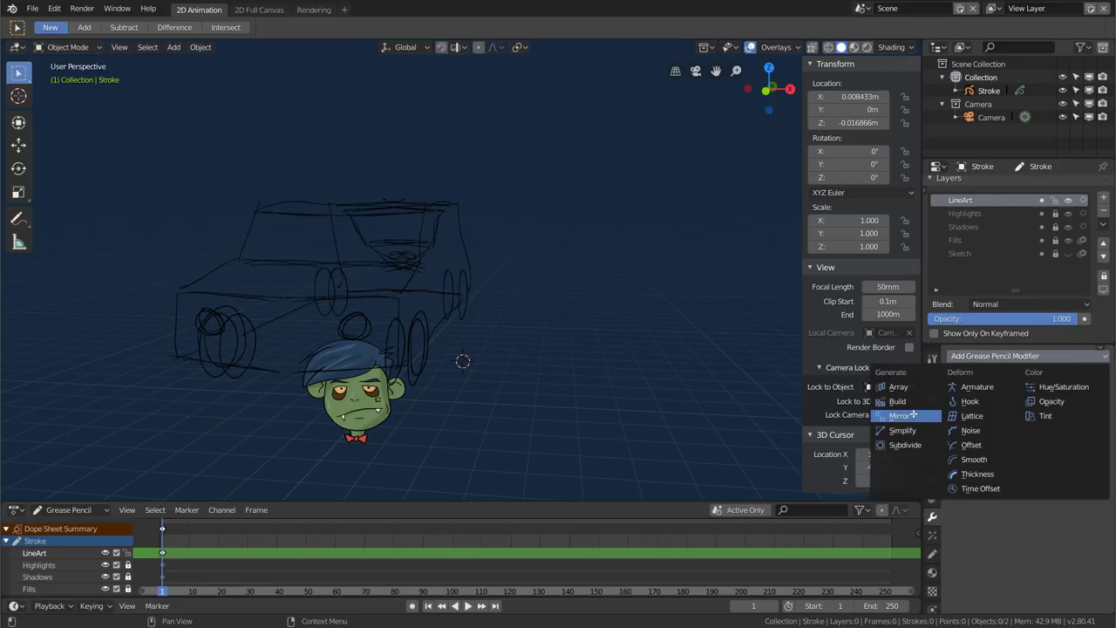
click(912, 416)
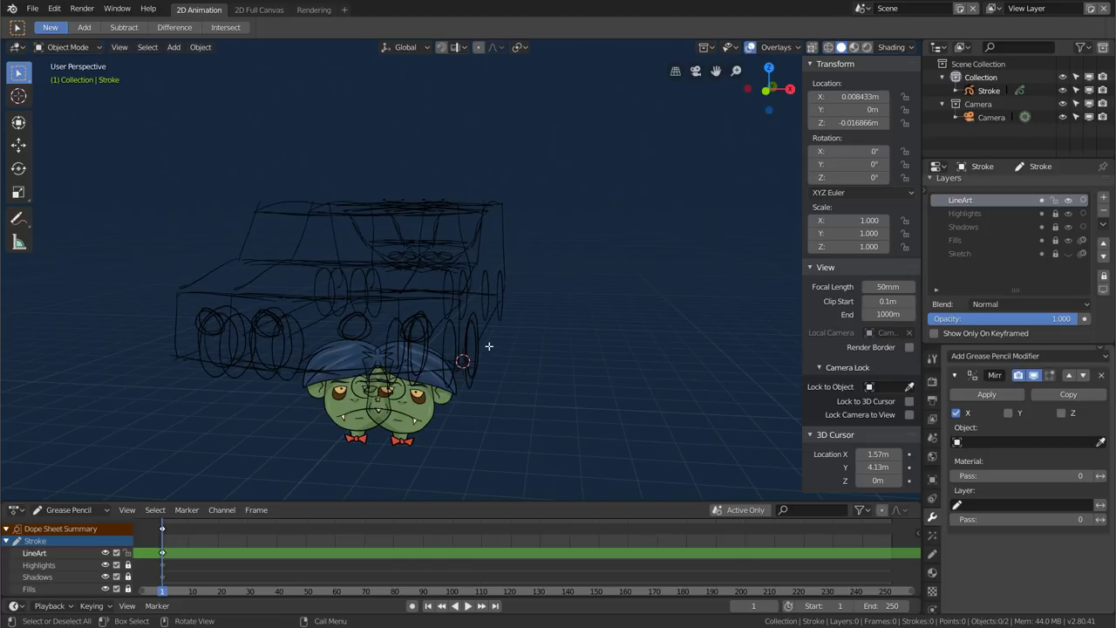
middle_drag(387, 341, 503, 319)
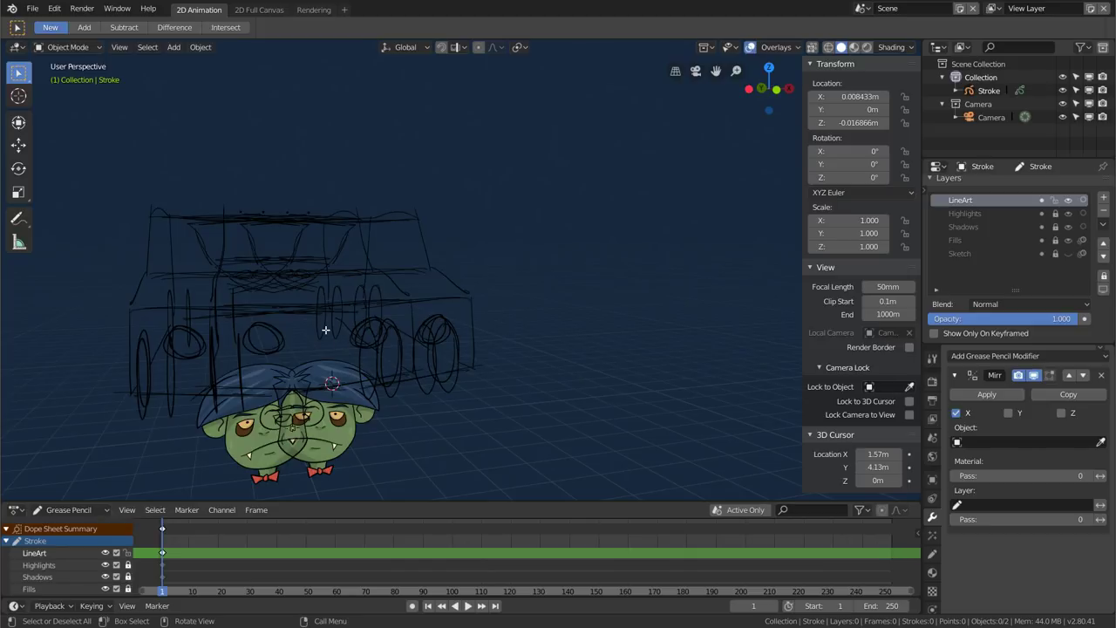
mouse_move(327, 332)
middle_down()
mouse_move(341, 349)
mouse_move(366, 326)
middle_up()
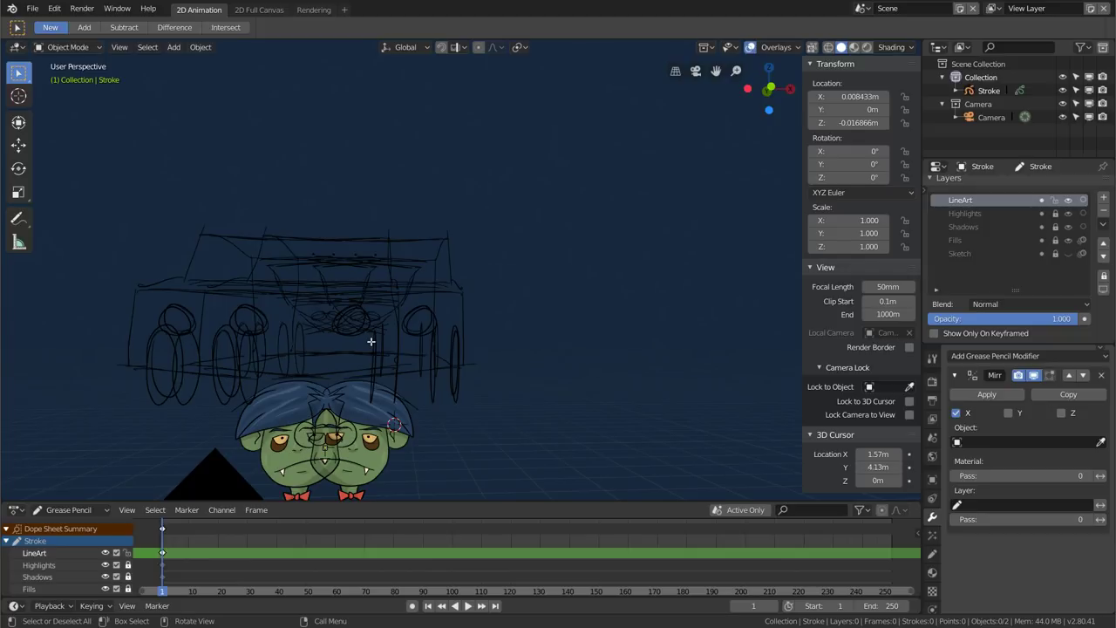
mouse_move(371, 342)
middle_down()
mouse_move(402, 285)
mouse_move(465, 268)
middle_up()
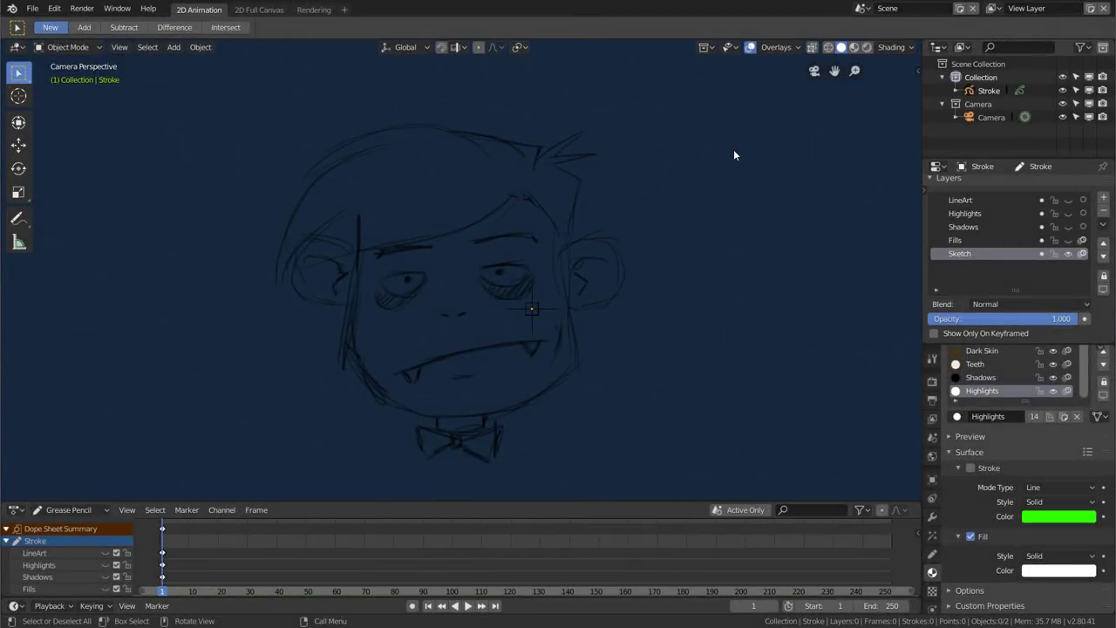
Enlarge the layer settings to reveal Sketch's Opacity and Adjustments, then make LineArt visible
scroll(977, 284, up, 1)
mouse_move(978, 284)
middle_down()
mouse_move(978, 198)
mouse_move(979, 292)
middle_up()
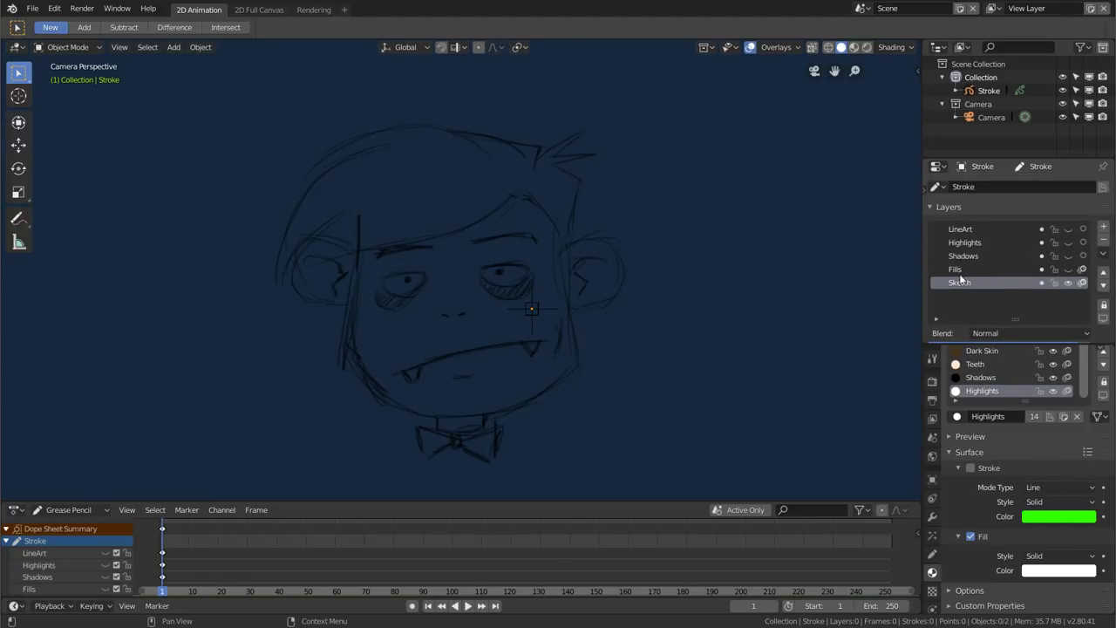
scroll(993, 310, down, 3)
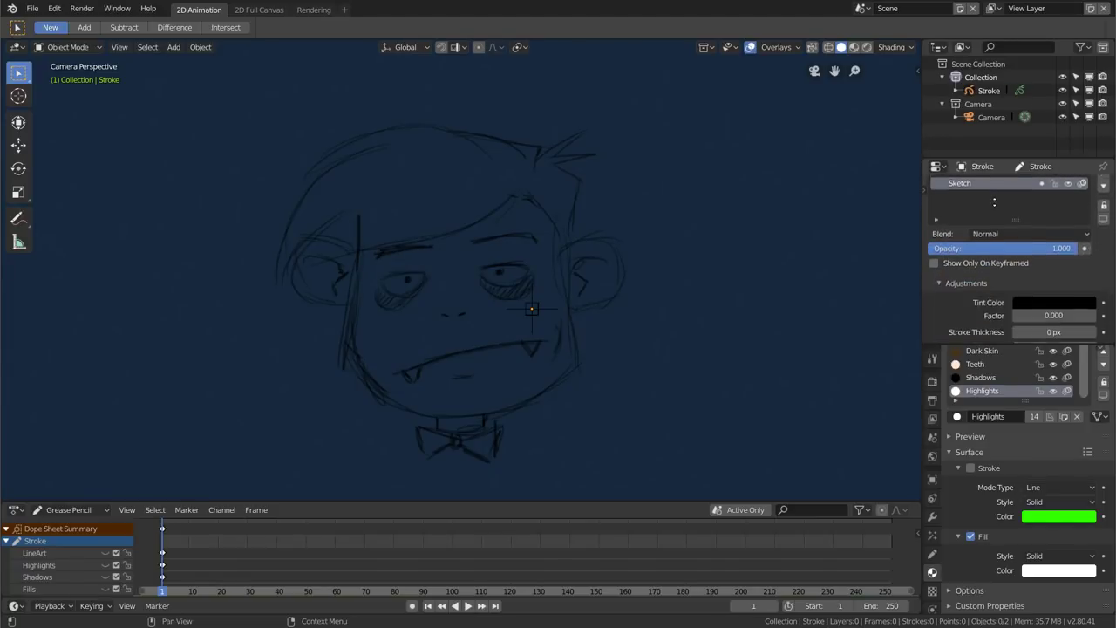
scroll(992, 311, down, 1)
scroll(993, 310, down, 2)
scroll(993, 311, down, 3)
scroll(983, 316, down, 2)
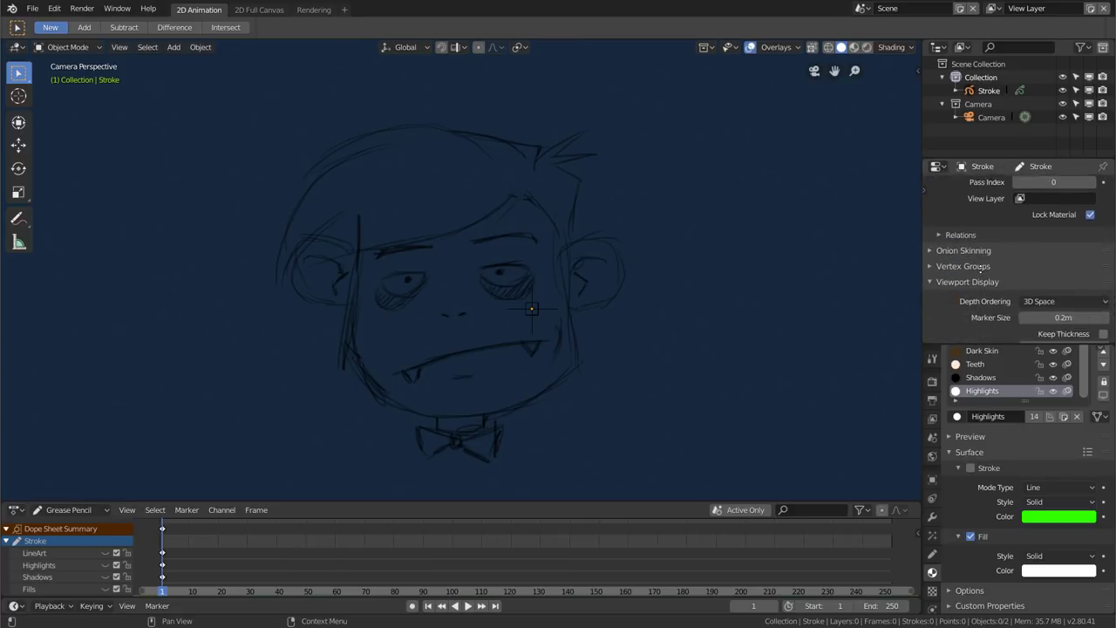
scroll(978, 309, down, 2)
scroll(971, 300, down, 1)
scroll(970, 297, up, 3)
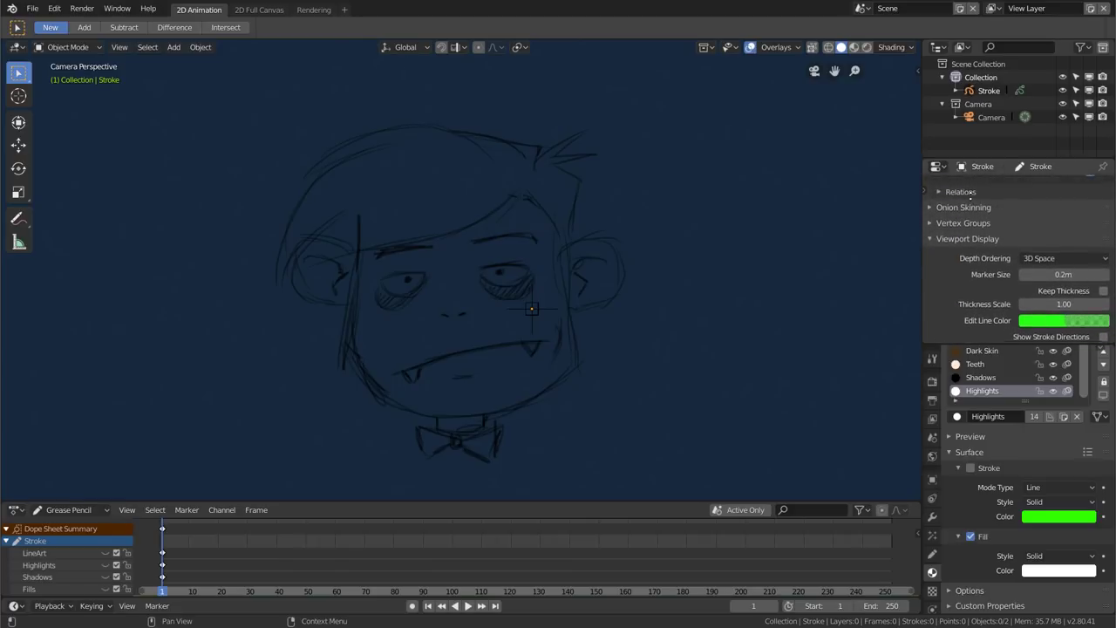
scroll(970, 303, up, 3)
scroll(972, 313, up, 3)
scroll(974, 327, up, 3)
scroll(950, 323, up, 1)
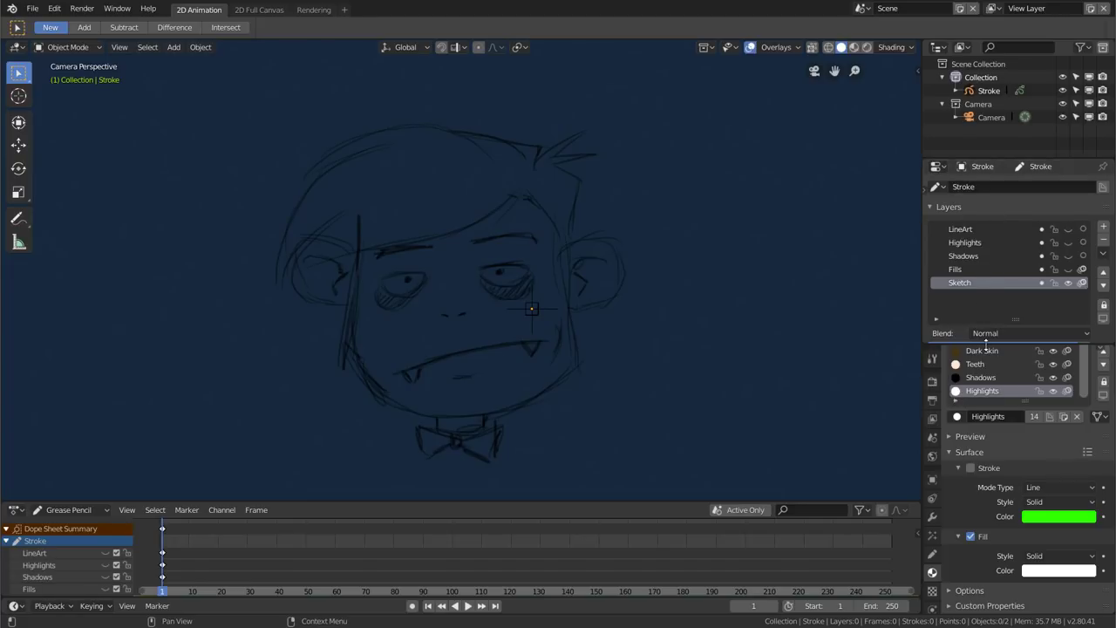
drag(986, 343, 994, 447)
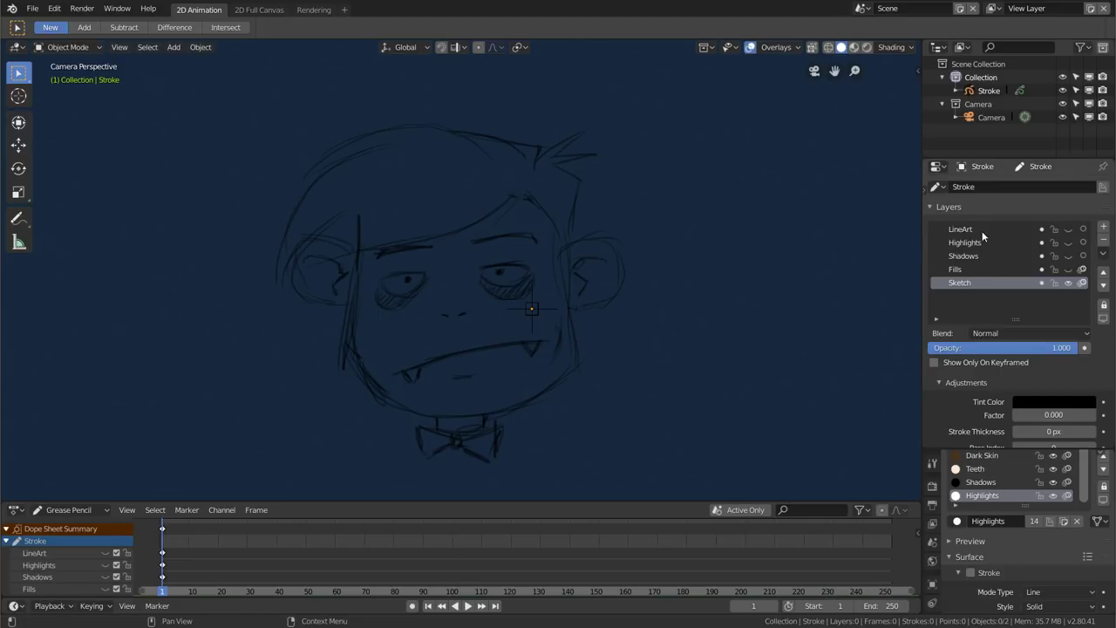
click(1069, 230)
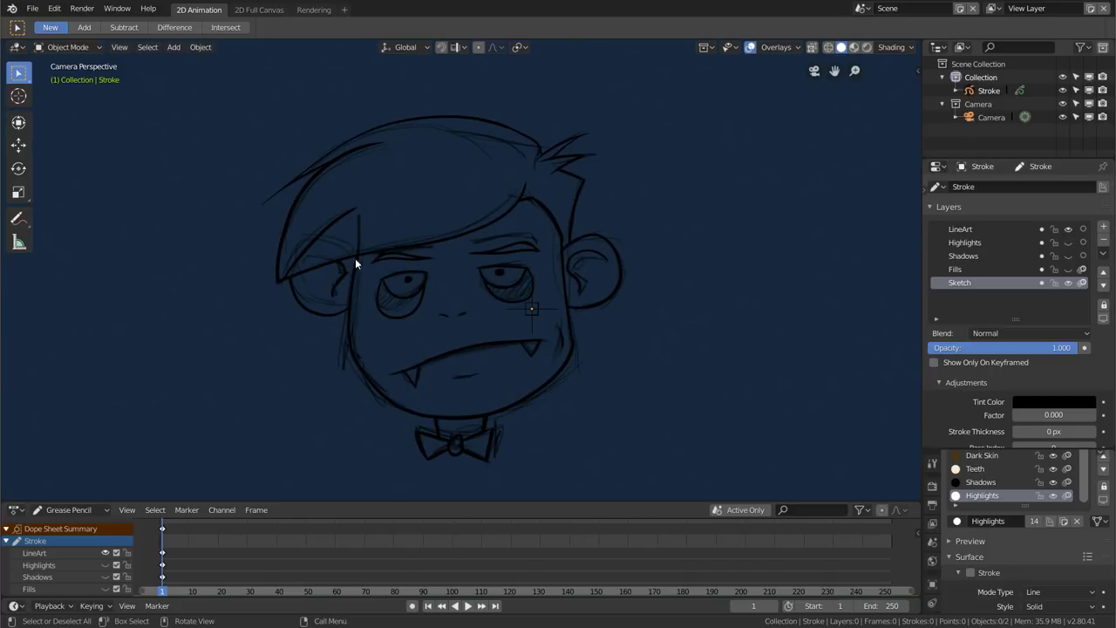
Toggle Sketch and LineArt visibility on and off to compare the sketch with the line art
click(1067, 283)
click(1068, 282)
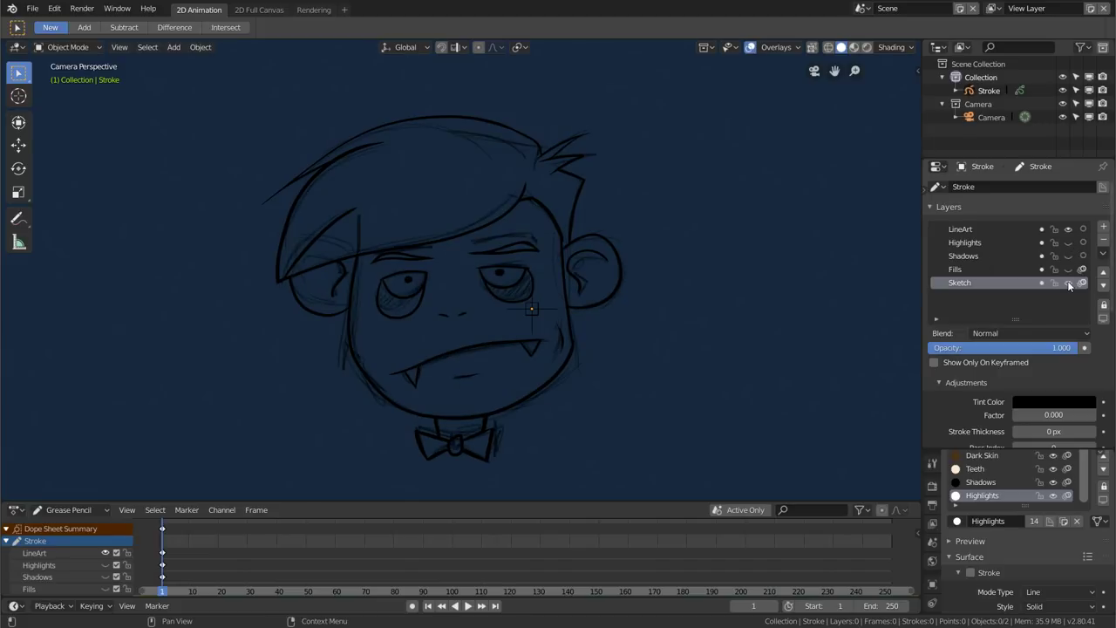
click(1067, 229)
click(1067, 229)
click(1067, 229)
click(1067, 229)
Hide the Sketch layer and reveal the Fills, Shadows and Highlights layers
click(1068, 283)
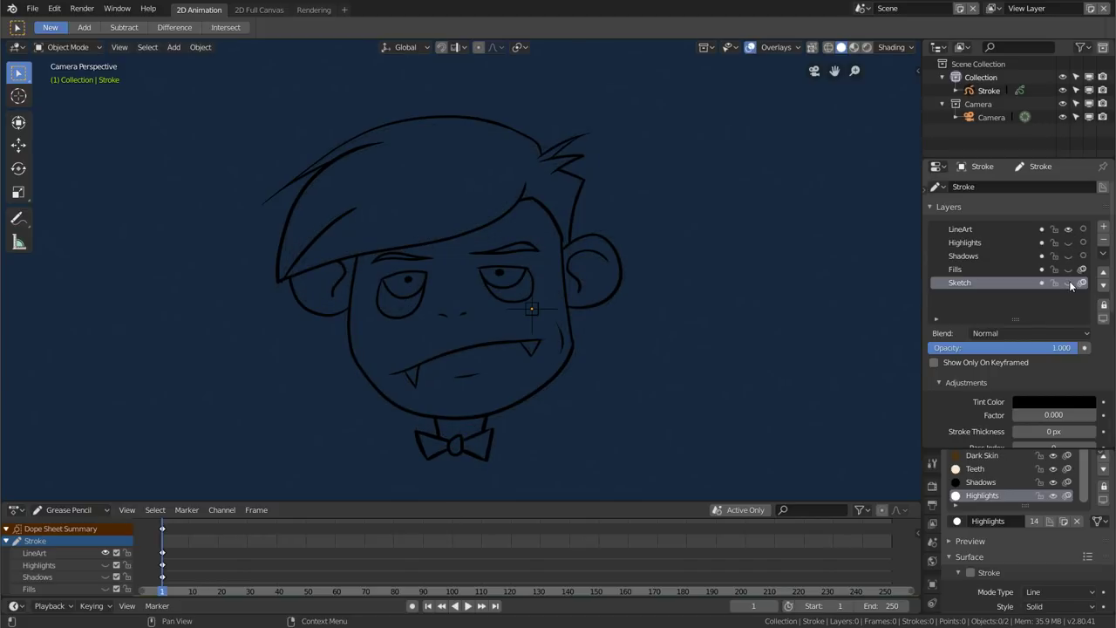
click(1069, 270)
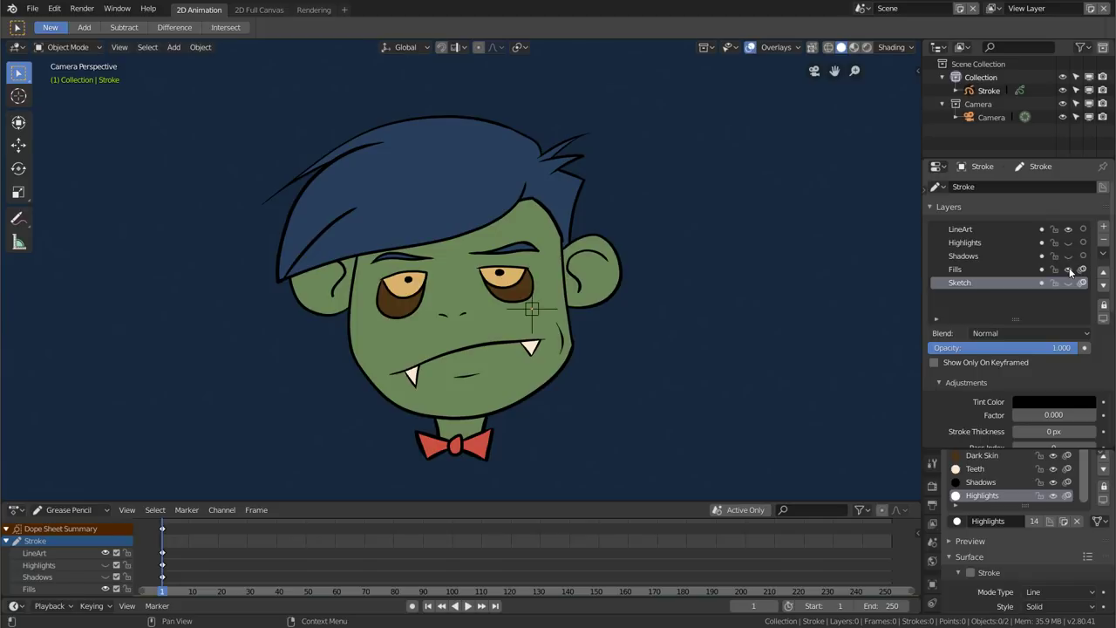
click(1069, 256)
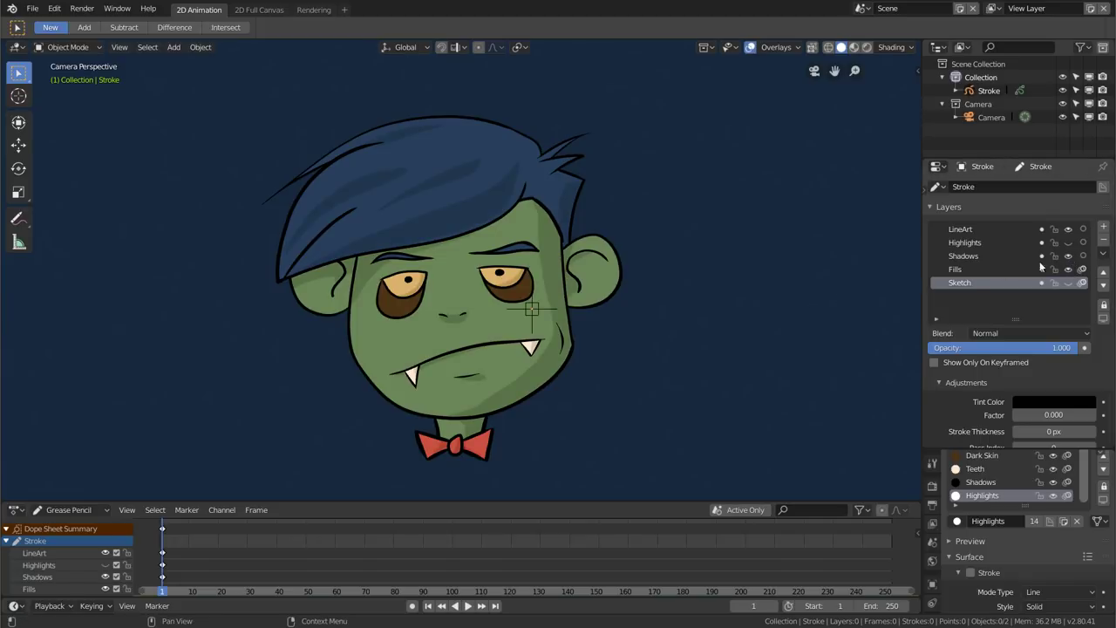
click(1069, 243)
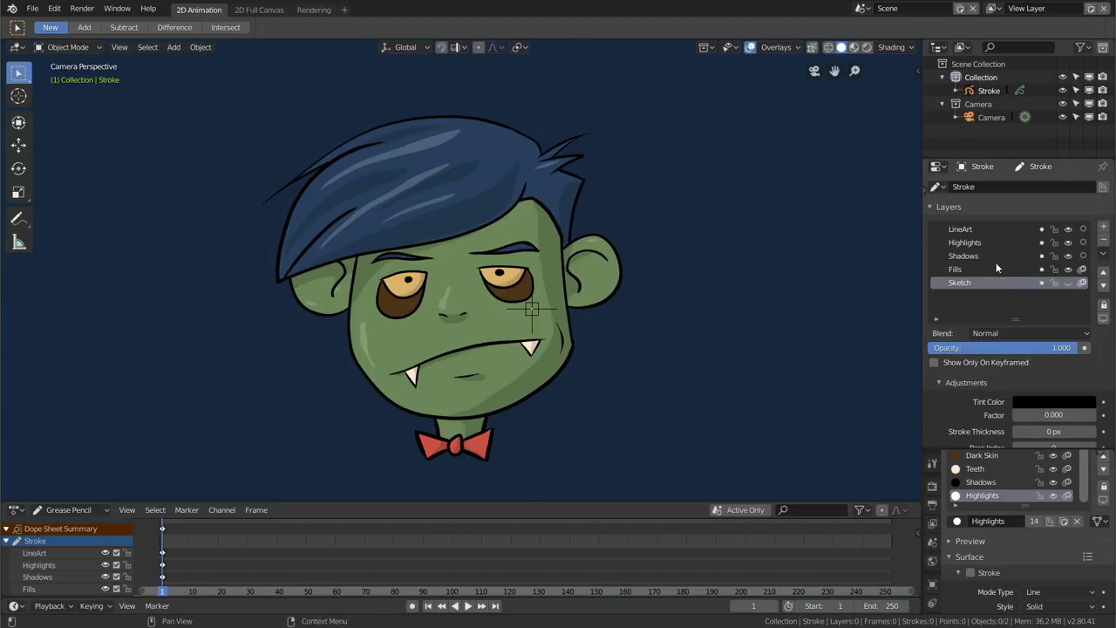
Hide LineArt, Highlights, Shadows and Fills, leaving only the Sketch layer visible
drag(1068, 228, 1068, 256)
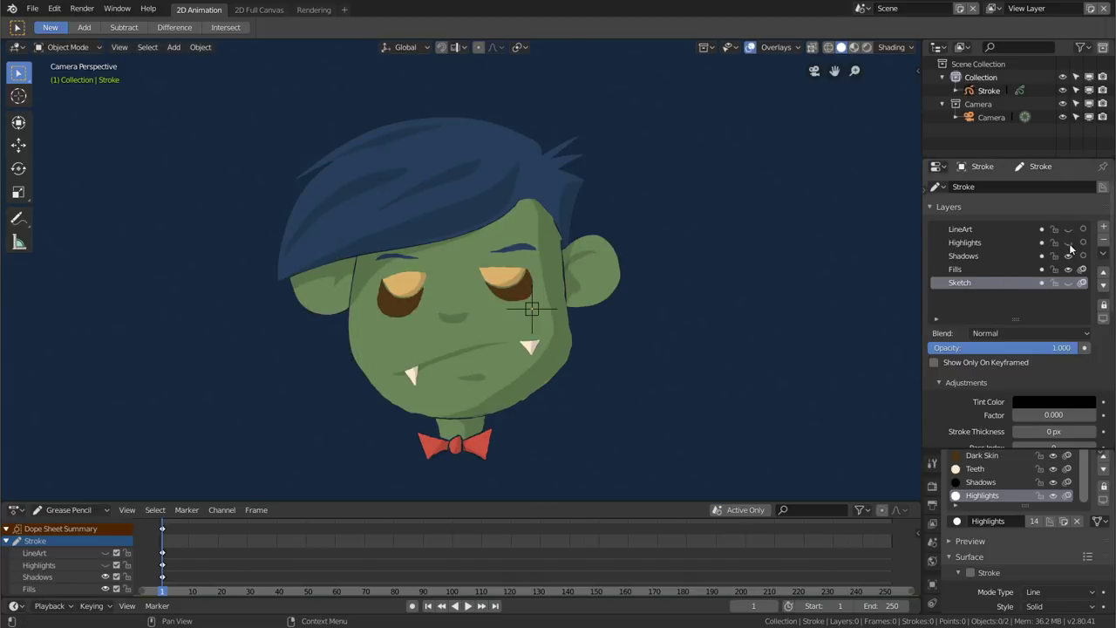
click(1069, 269)
click(1067, 282)
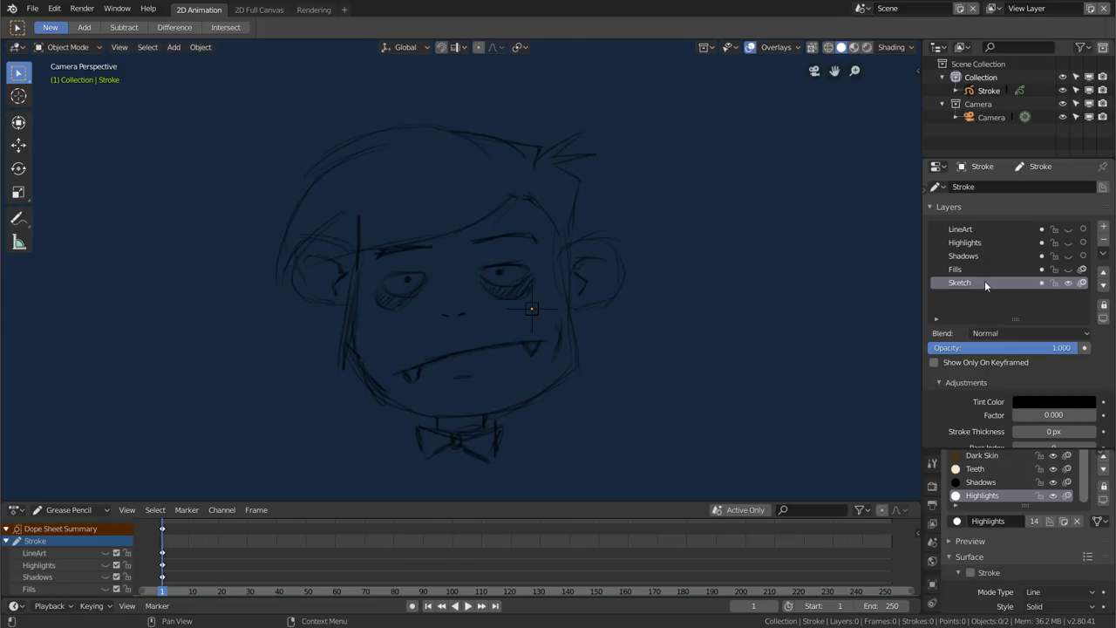
scroll(984, 284, down, 1)
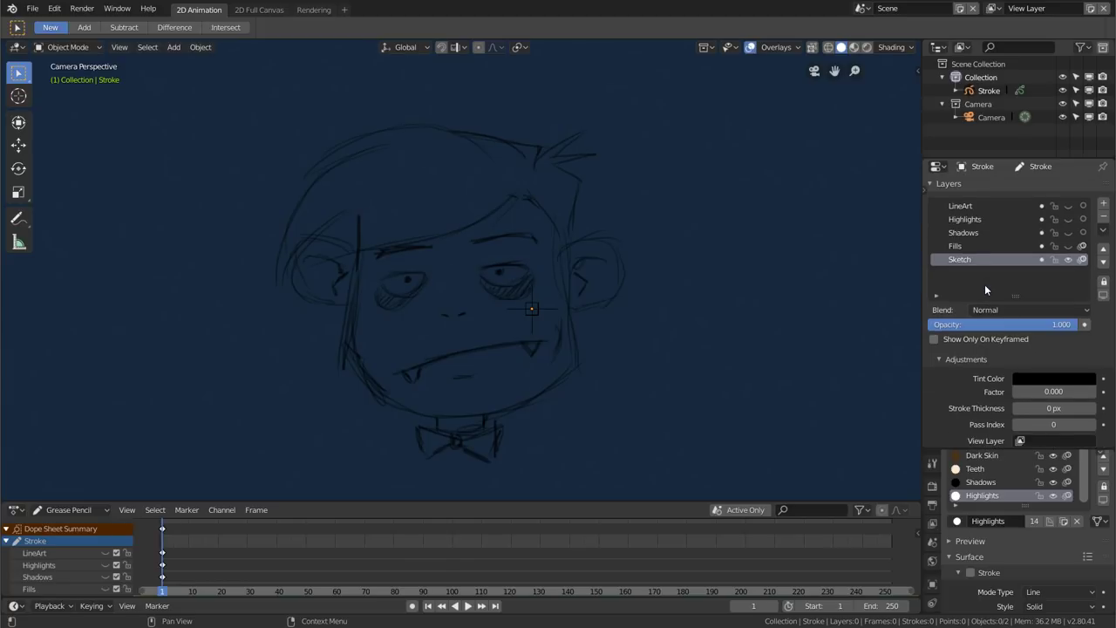
Check the Sketch layer's blend mode choices and lower its opacity
click(1010, 310)
mouse_move(1069, 324)
mouse_down()
mouse_move(933, 324)
mouse_move(1077, 329)
mouse_up()
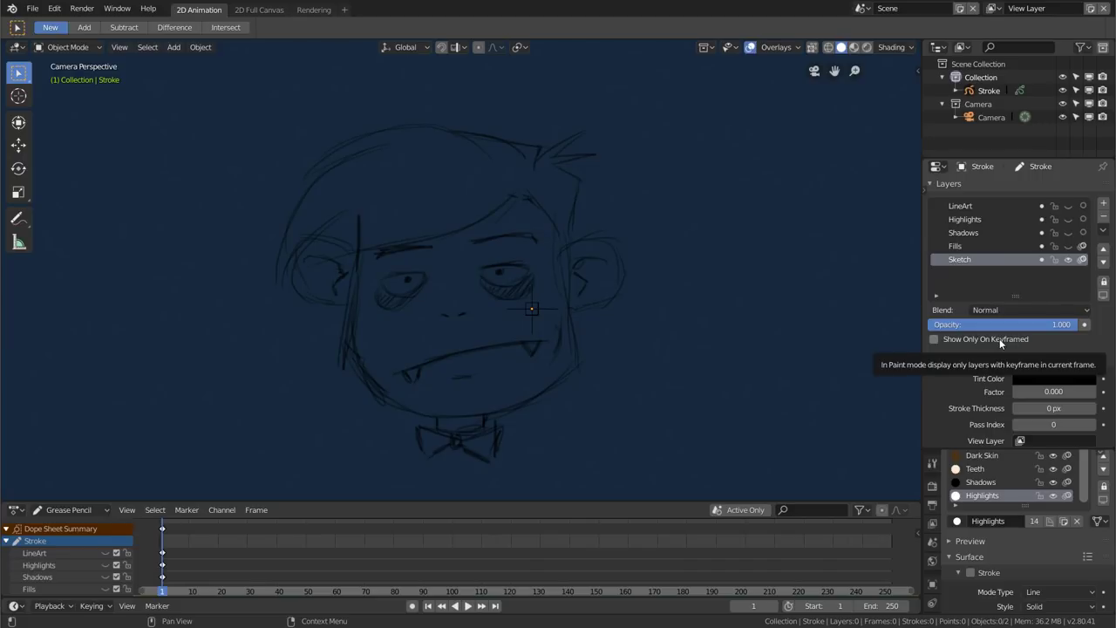
scroll(998, 327, down, 3)
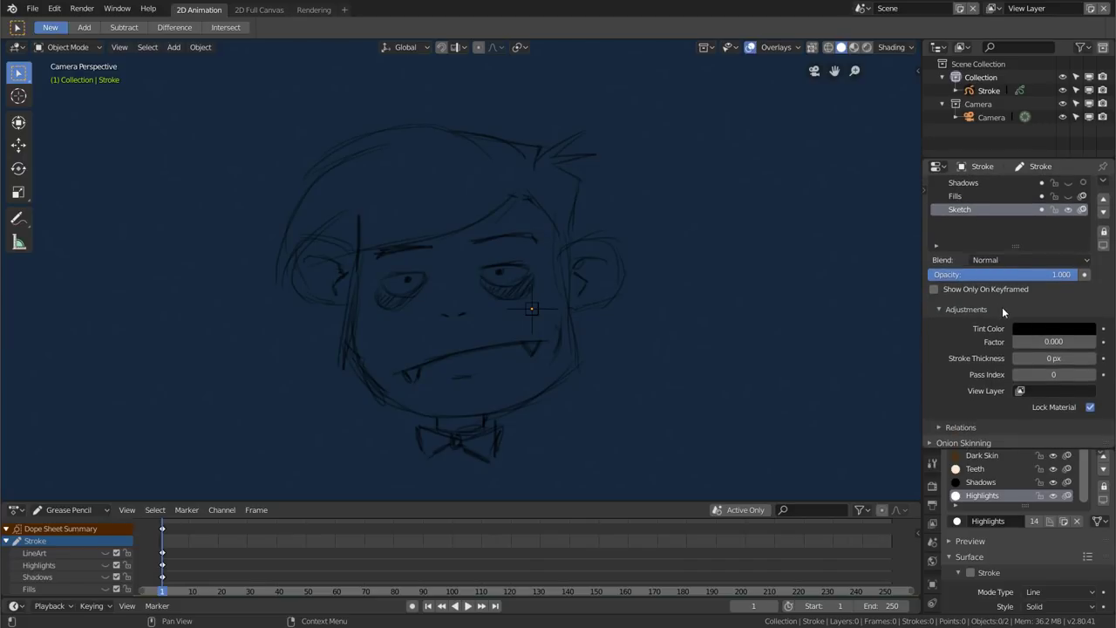
scroll(1002, 309, down, 1)
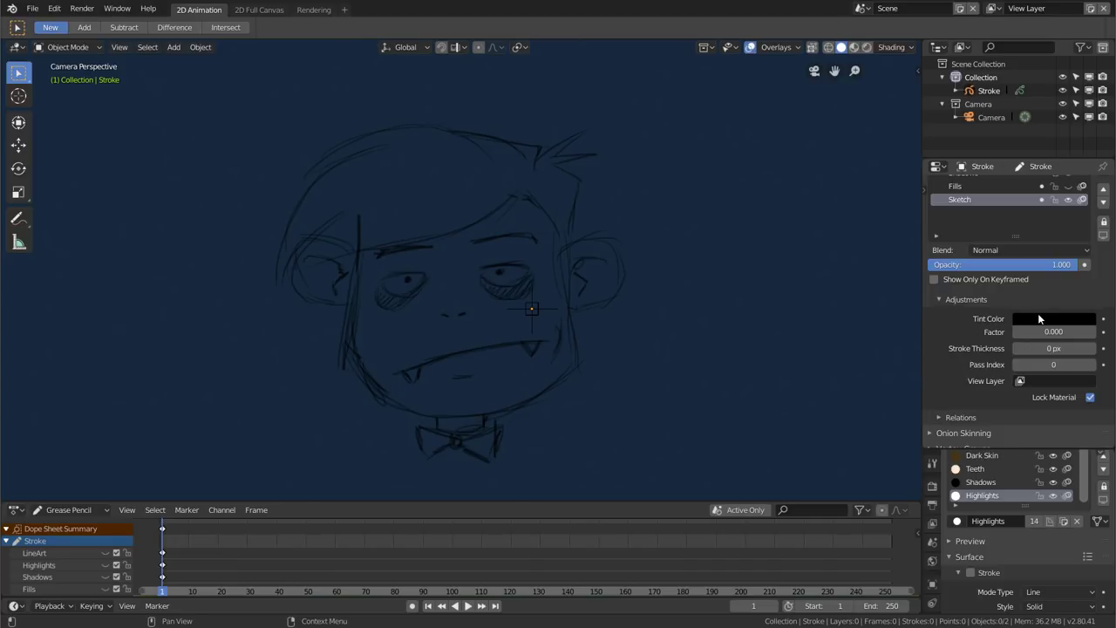
Set the Sketch layer's tint to saturated orange with a factor of 1
click(1038, 319)
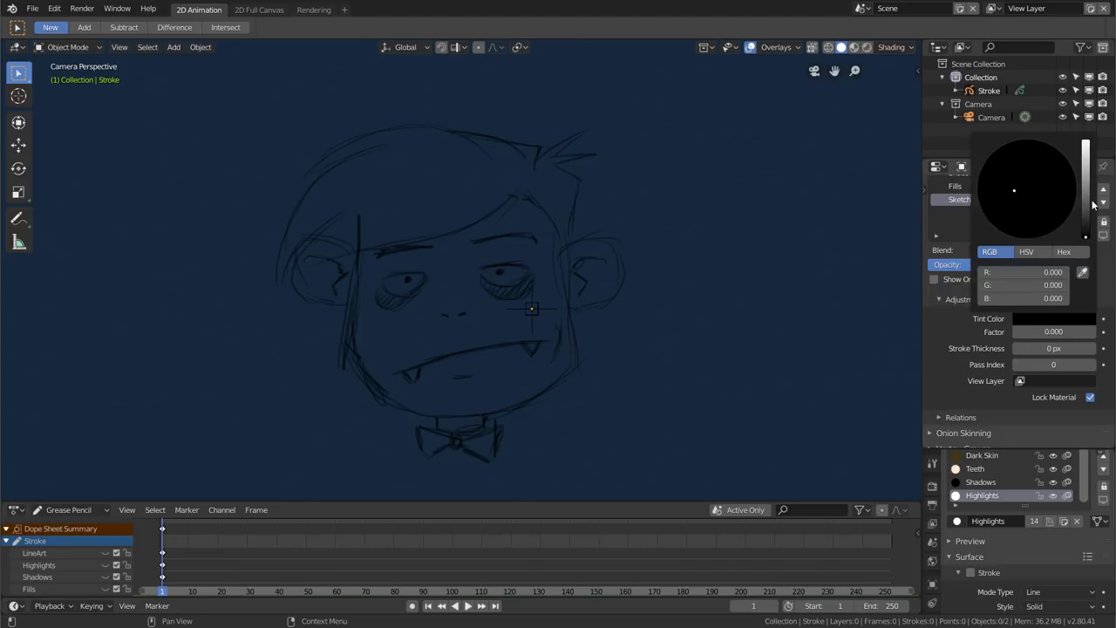
drag(1086, 187, 1085, 143)
drag(1021, 190, 999, 183)
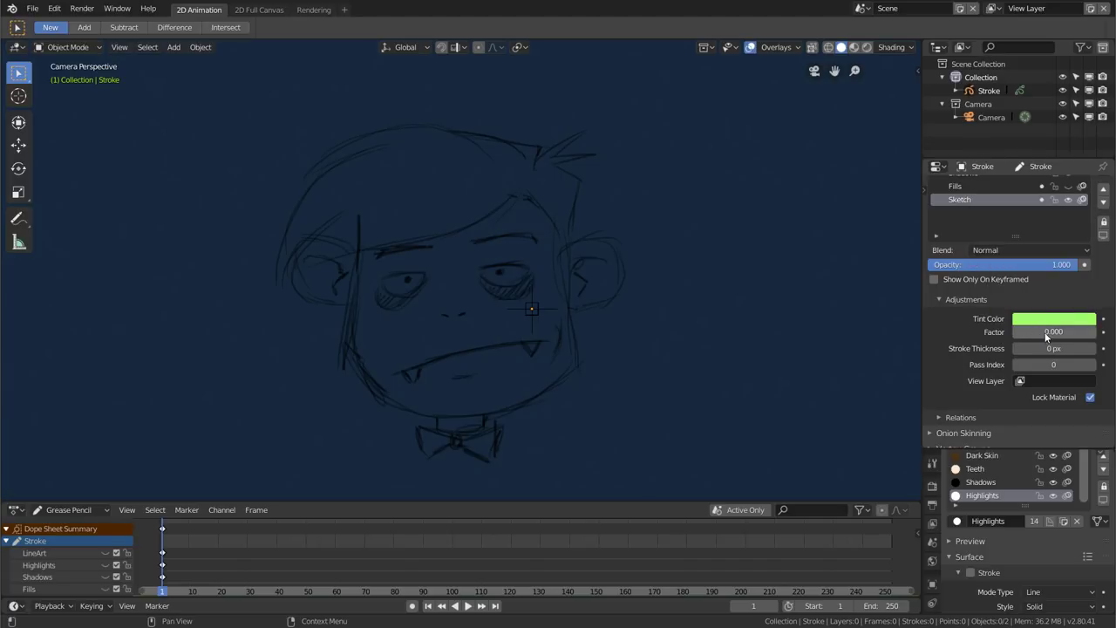
click(1043, 332)
text(1)
key(Return)
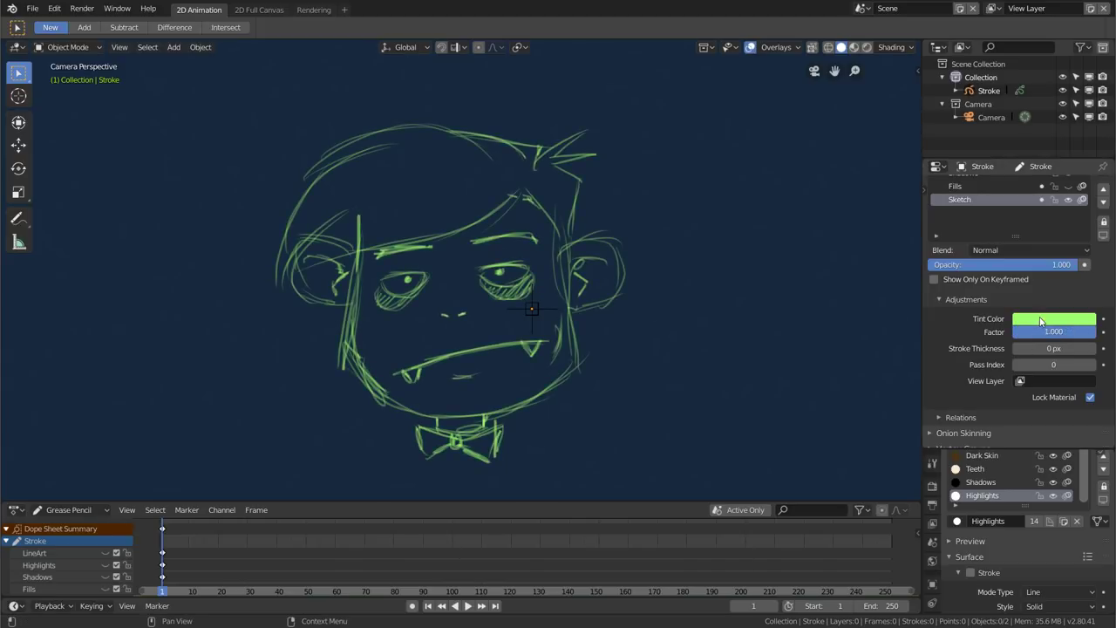
click(1054, 319)
click(1016, 209)
drag(1017, 209, 1018, 232)
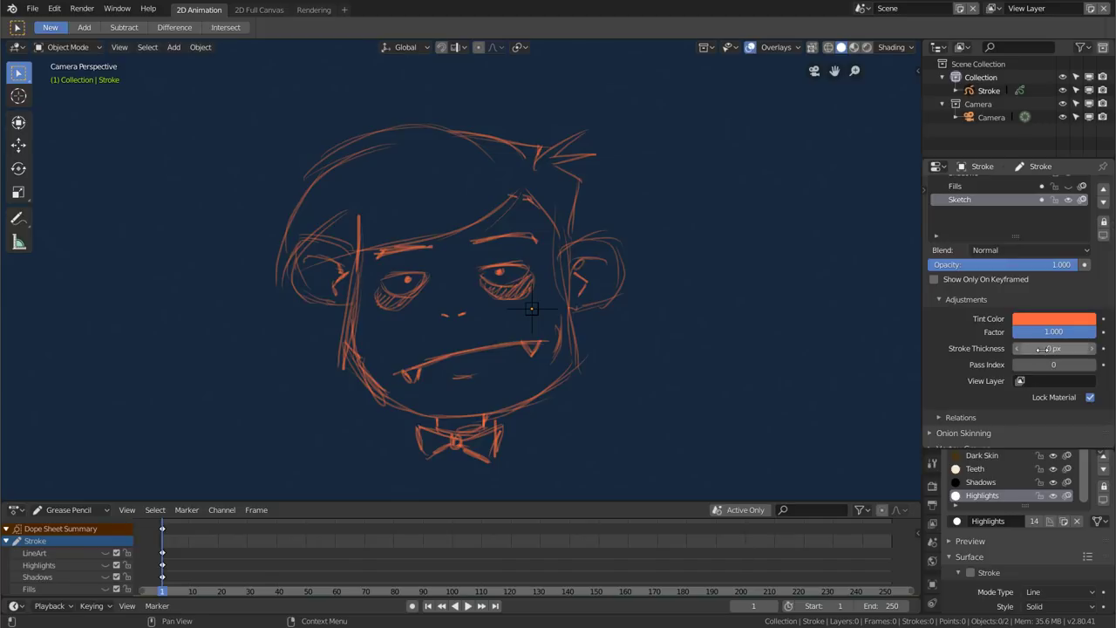
Thicken the Sketch strokes to 9 px with the Stroke Thickness adjustment
mouse_move(1041, 349)
mouse_down()
mouse_move(1085, 349)
mouse_move(1028, 348)
mouse_move(1072, 348)
mouse_move(1054, 349)
mouse_up()
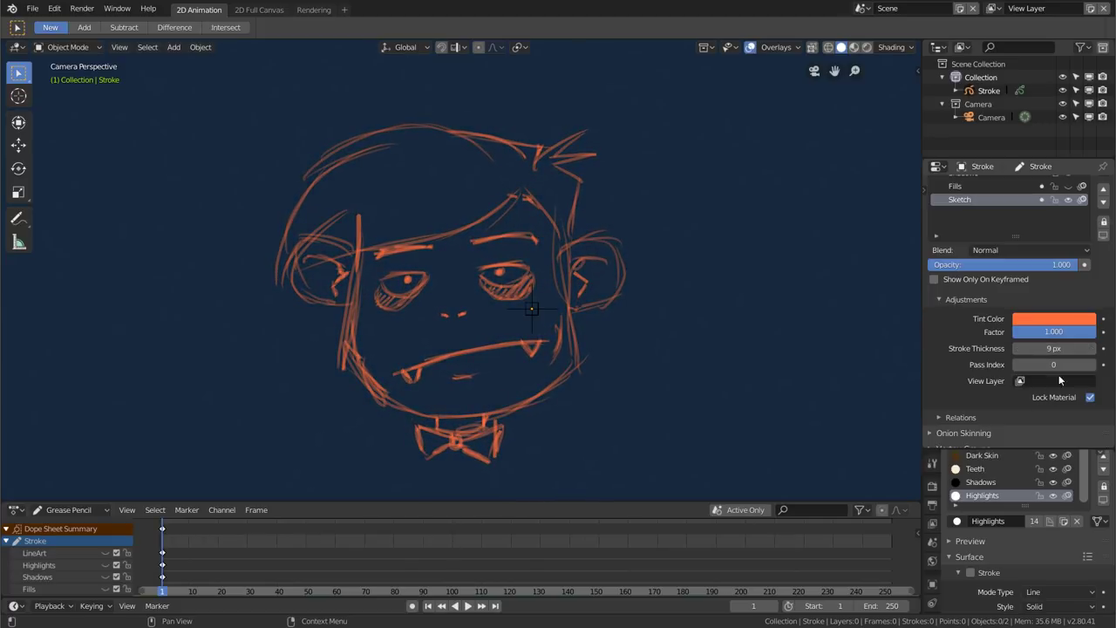
click(1022, 382)
scroll(987, 366, down, 4)
scroll(987, 367, down, 1)
Change the Viewport Display Edit Line Color from green to orange
scroll(987, 354, down, 2)
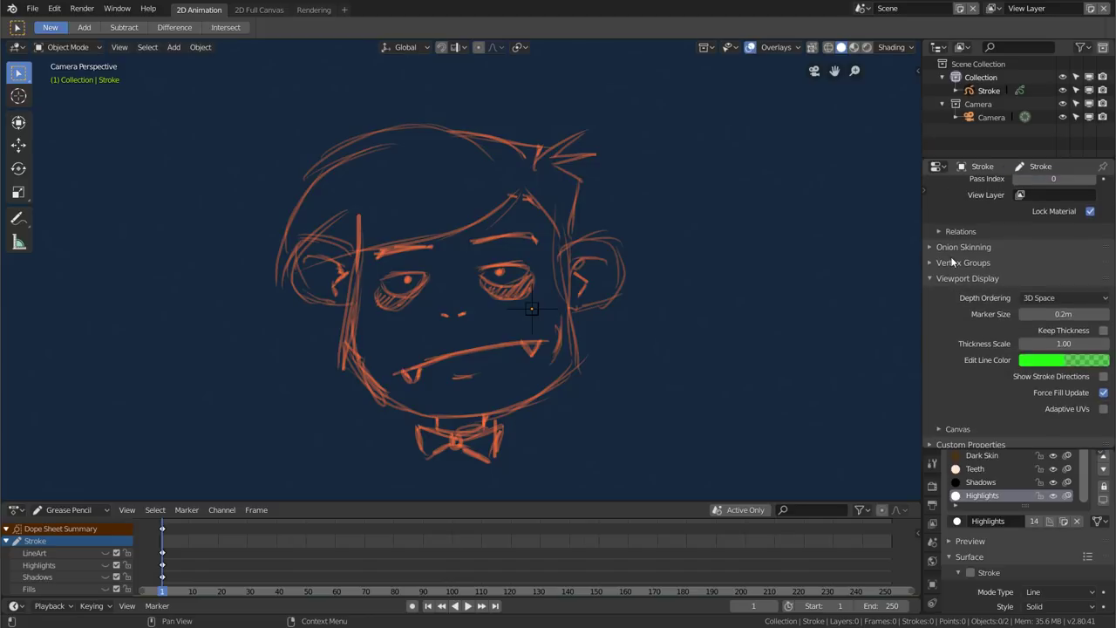
click(947, 247)
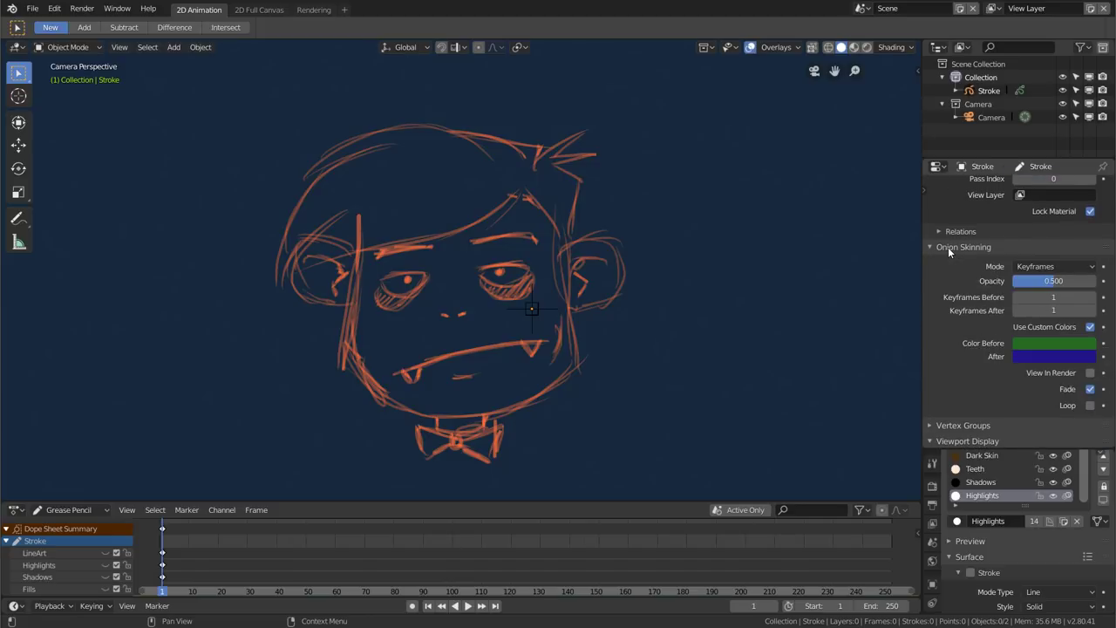
click(948, 247)
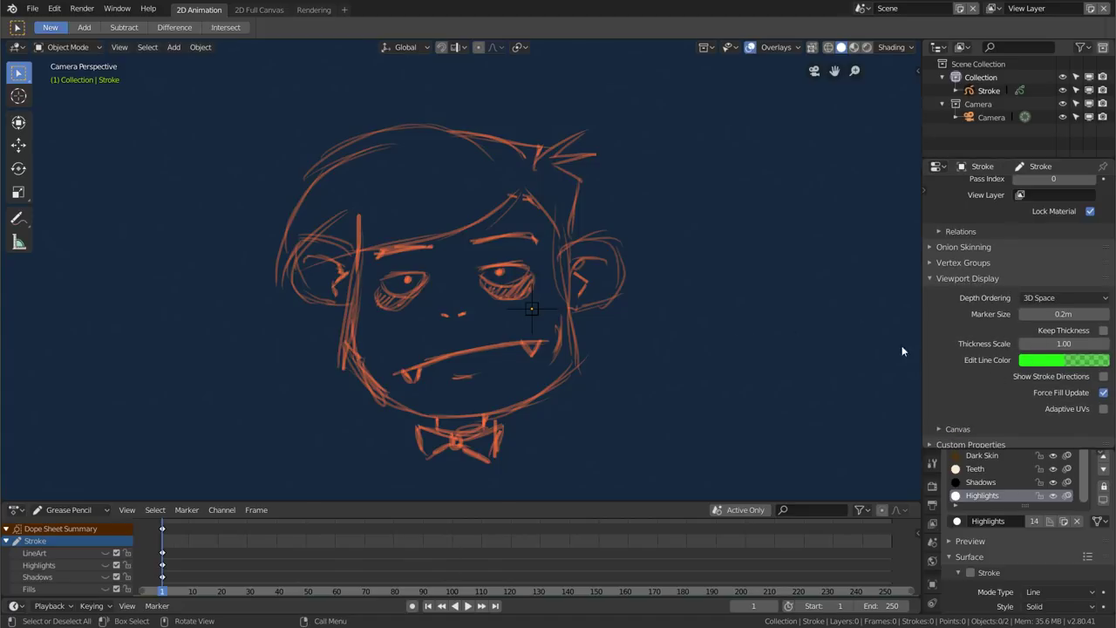
click(1043, 365)
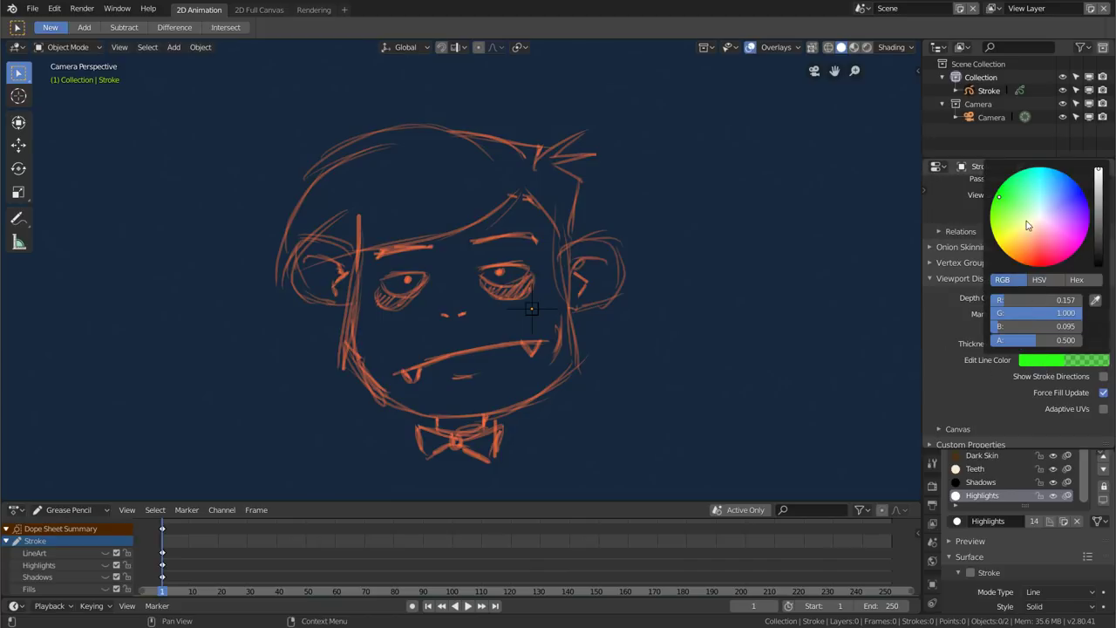
drag(1028, 219, 1023, 261)
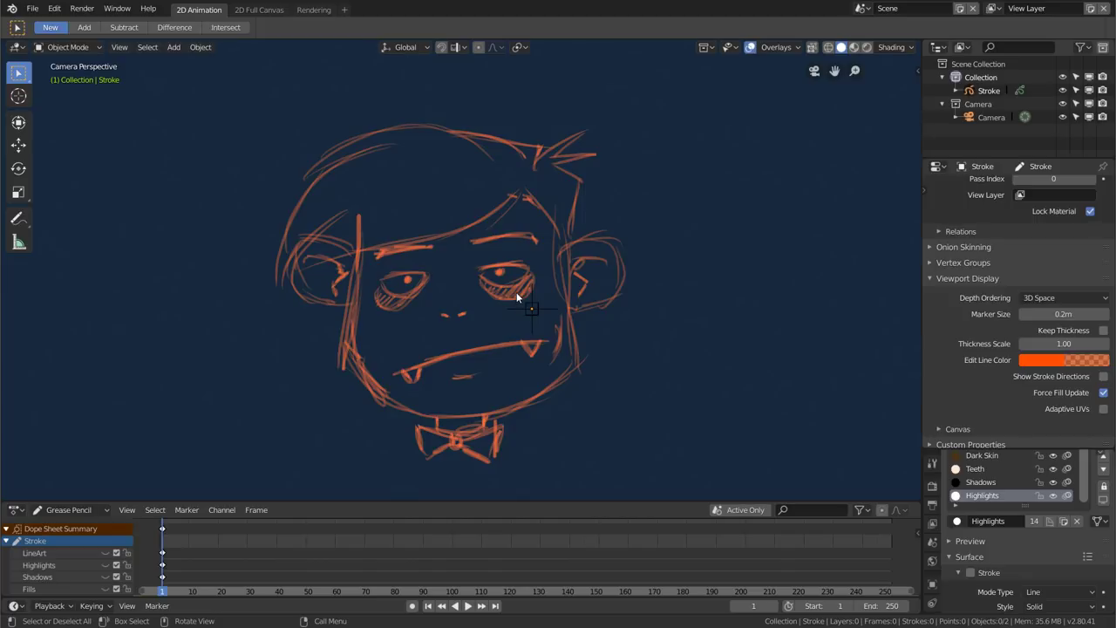
Enter Edit Mode and clear the stroke selection
key(Tab)
key(a)
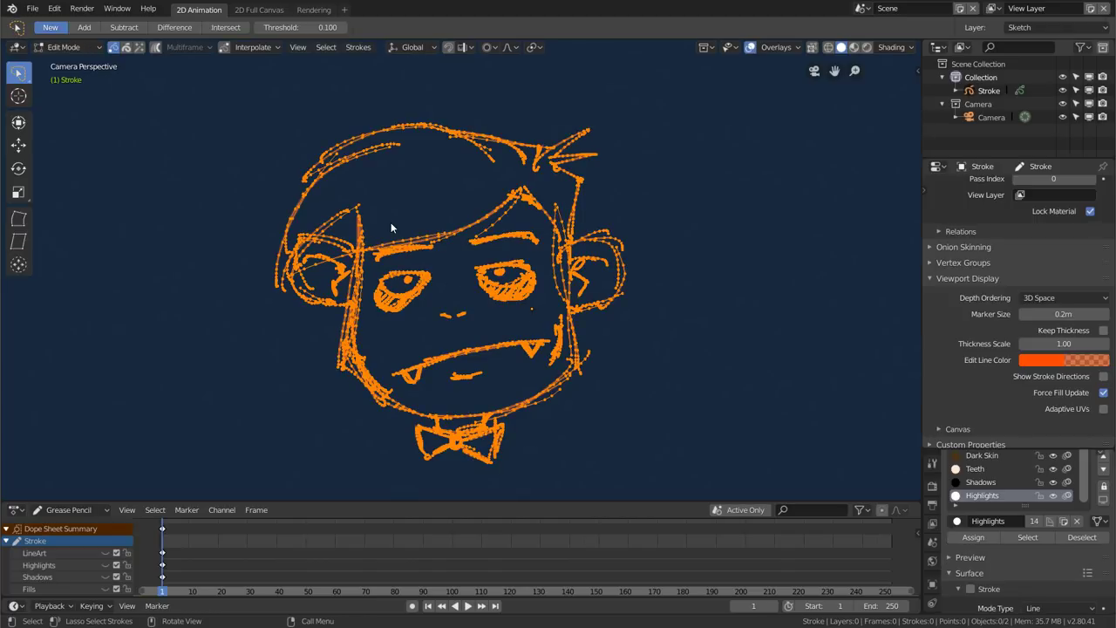
key(alt+a)
scroll(514, 213, up, 3)
scroll(500, 195, up, 3)
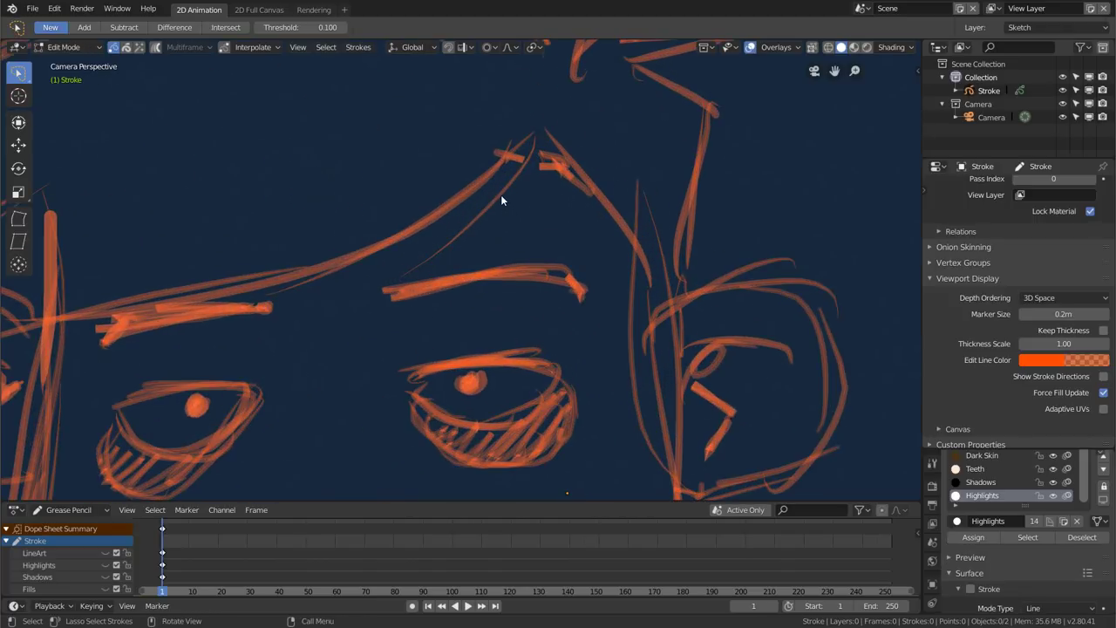
Set the Edit Line Color to pure blue by dropping G to 0
click(1063, 360)
click(1072, 179)
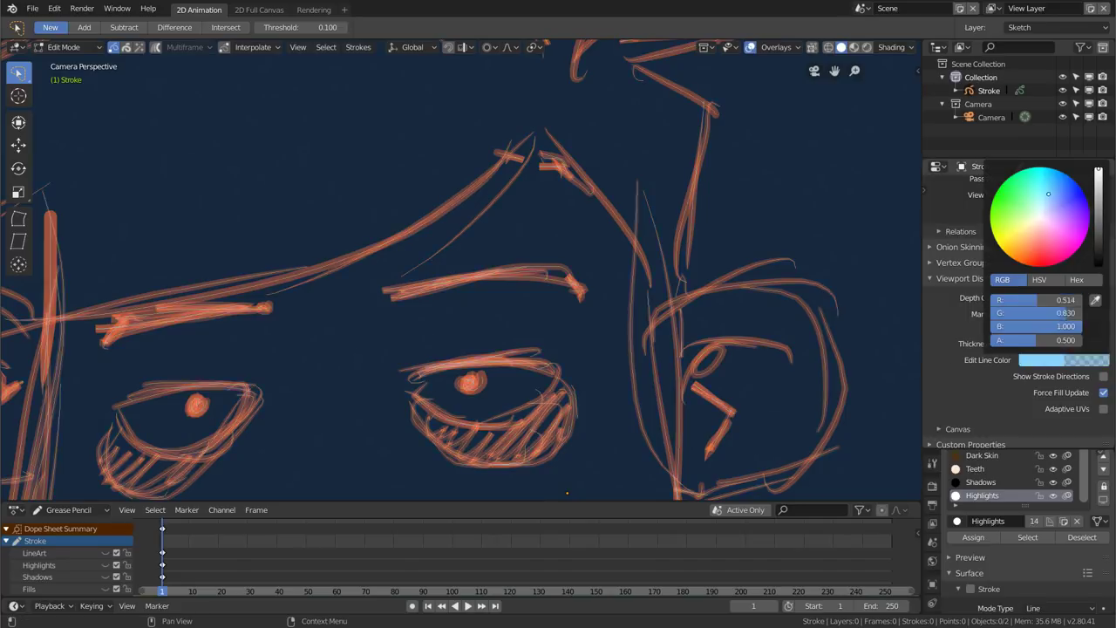
drag(1018, 312, 992, 312)
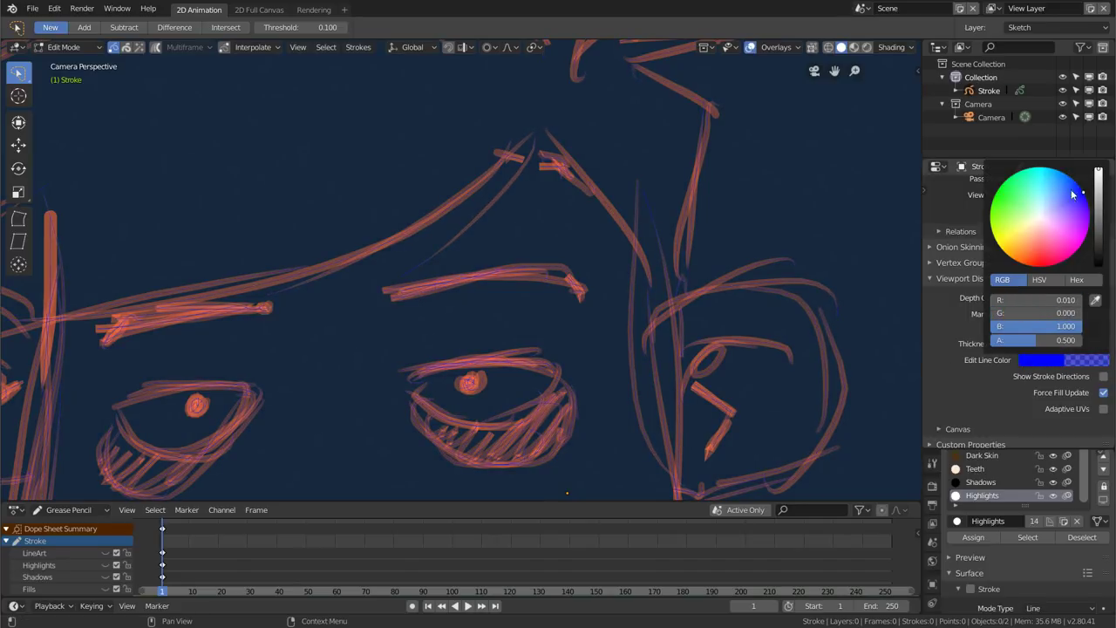
scroll(599, 319, down, 3)
scroll(599, 319, down, 2)
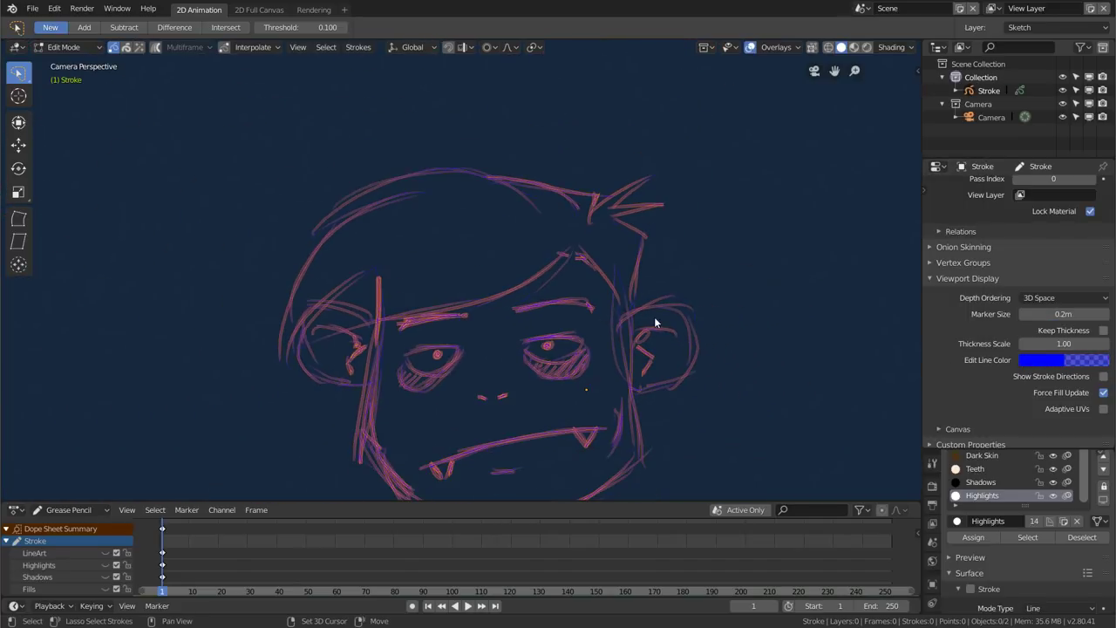
shift+middle_drag(654, 317, 599, 253)
key(alt+a)
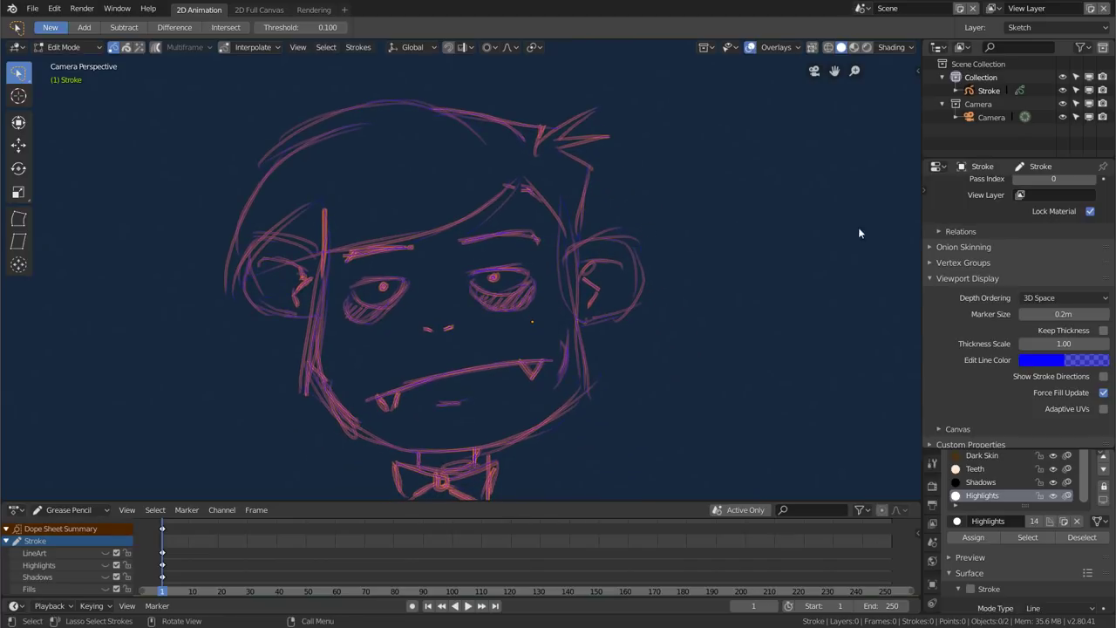
ctrl+scroll(1011, 261, down, 3)
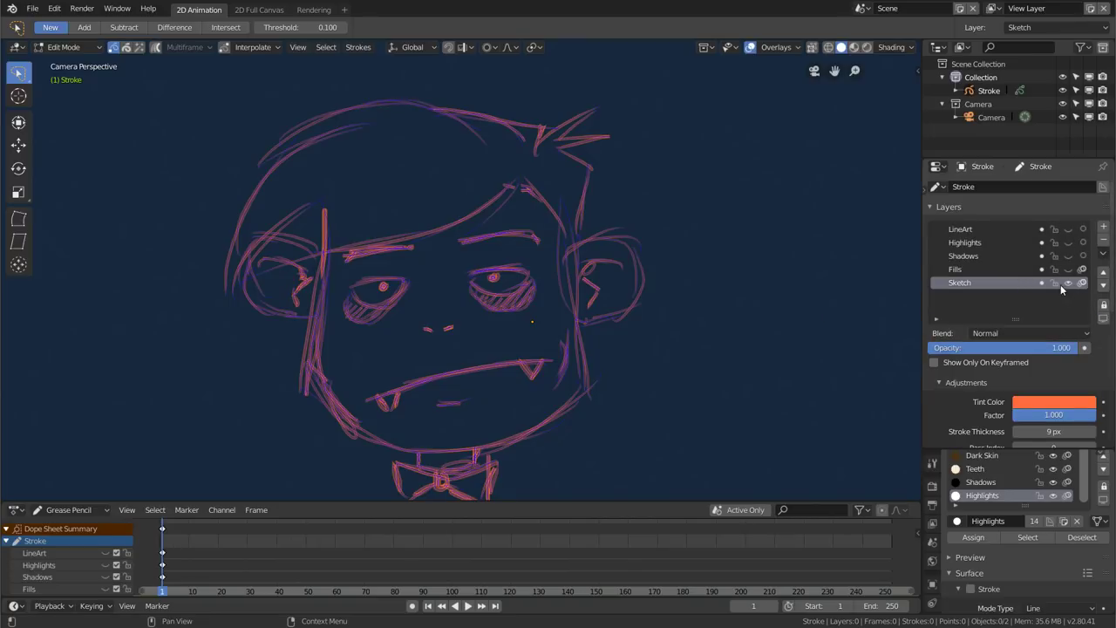
Show Fills, Shadows, Highlights and LineArt, then hide and lock the Sketch layer
drag(1069, 277, 1067, 230)
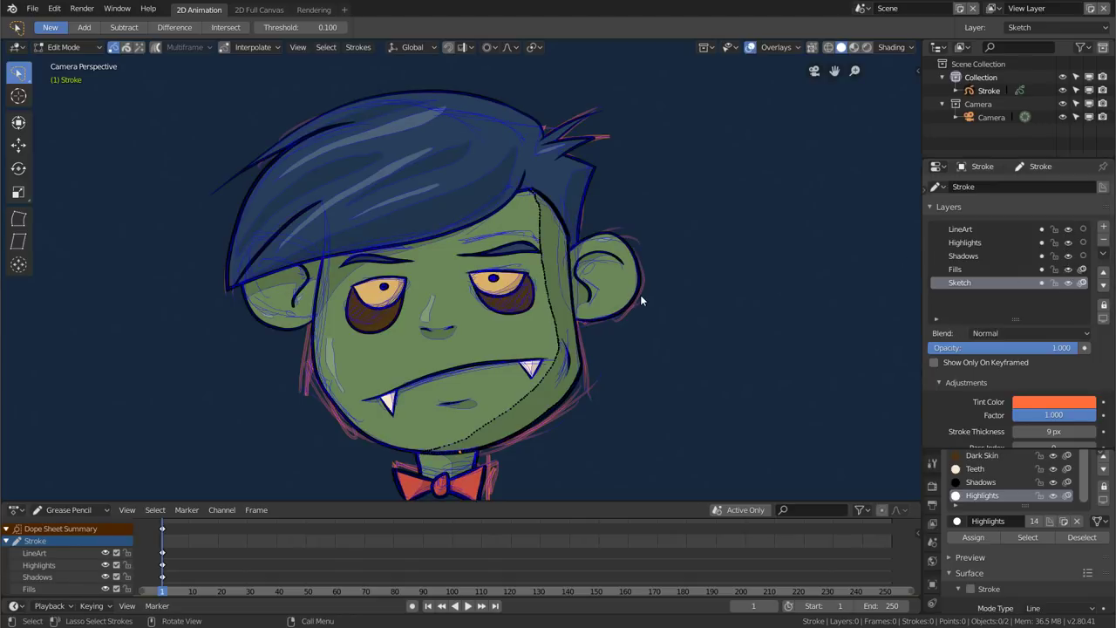
key(a)
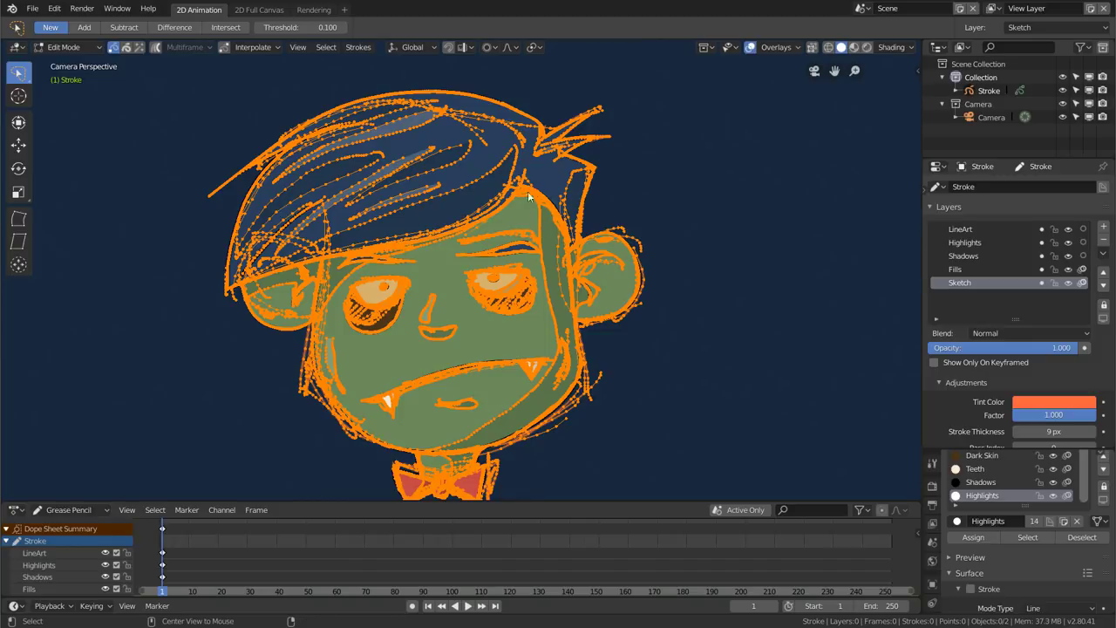
key(alt+a)
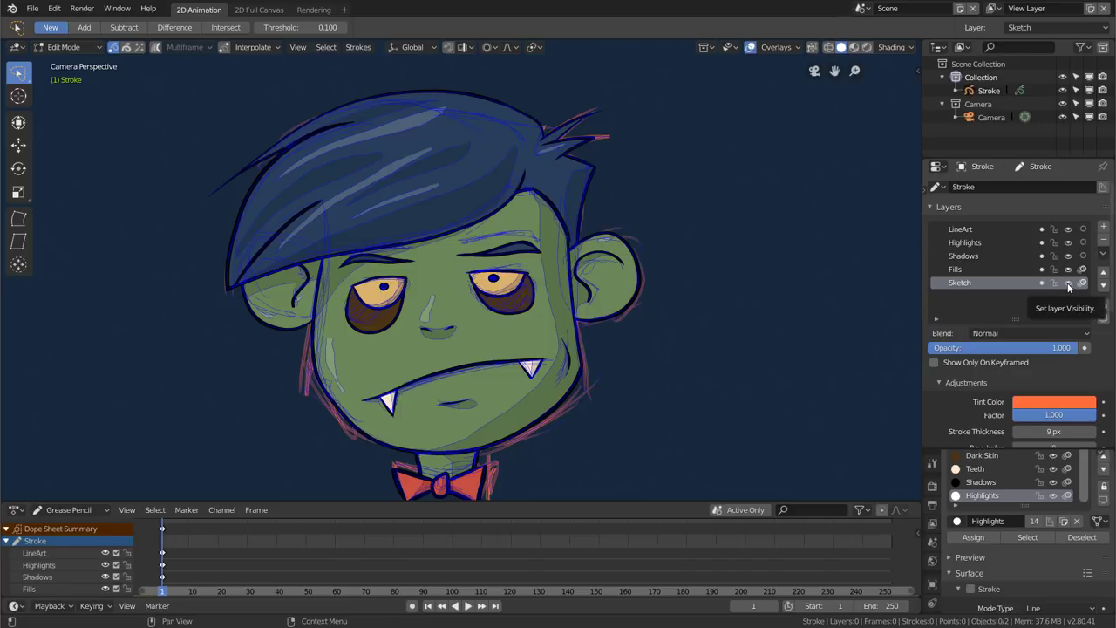
click(1067, 282)
click(1054, 282)
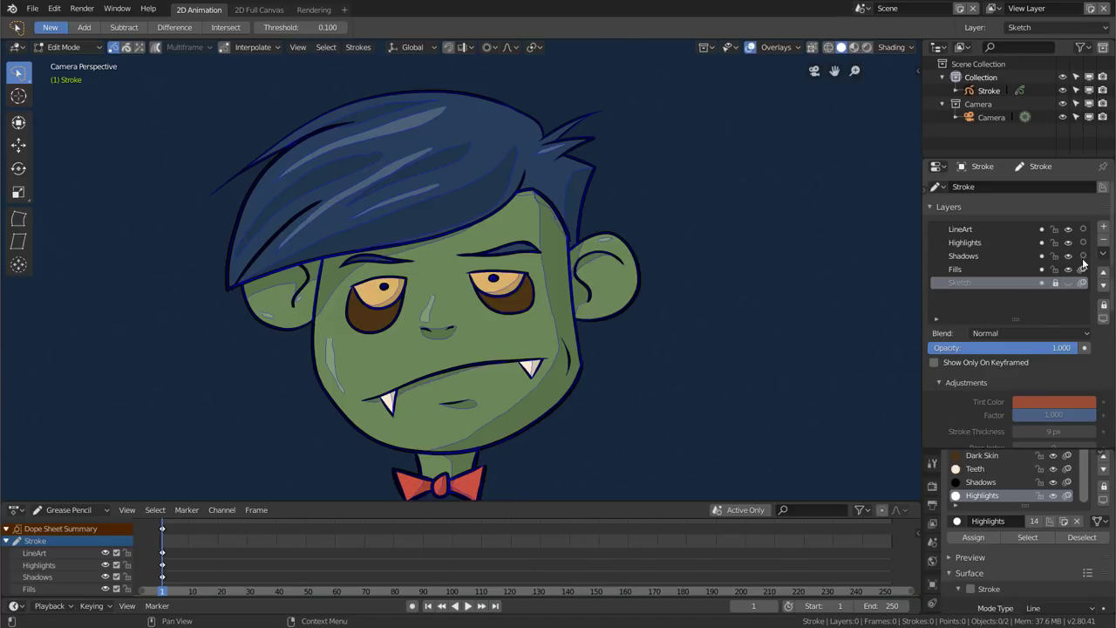
Try Autolock Layers on Shadows and LineArt, ending with Highlights active and Autolock on
click(999, 244)
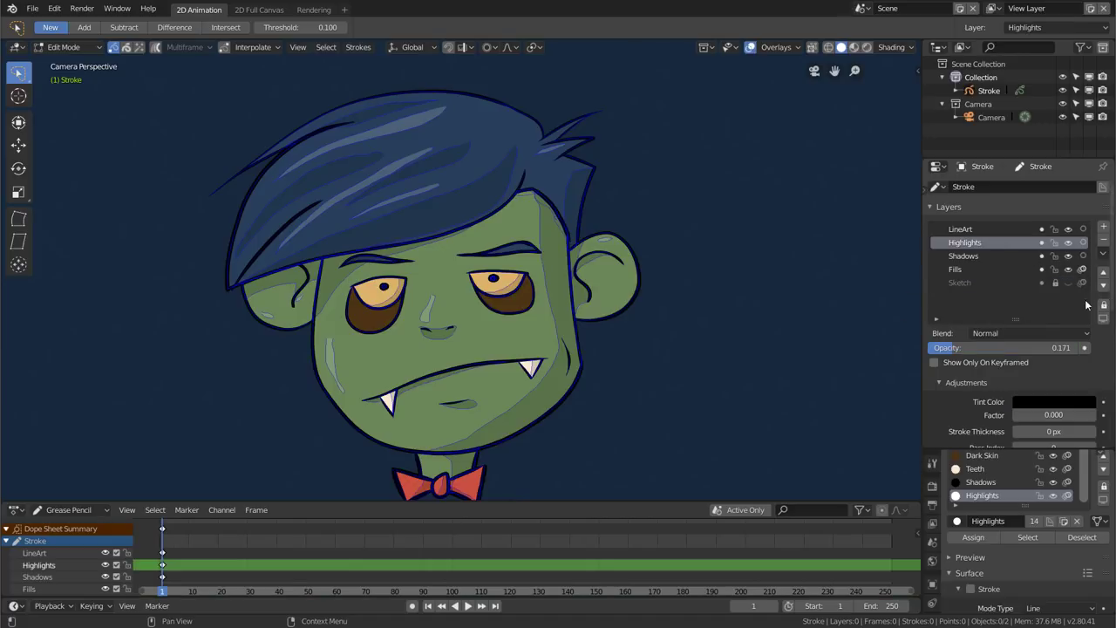
click(1101, 305)
click(977, 255)
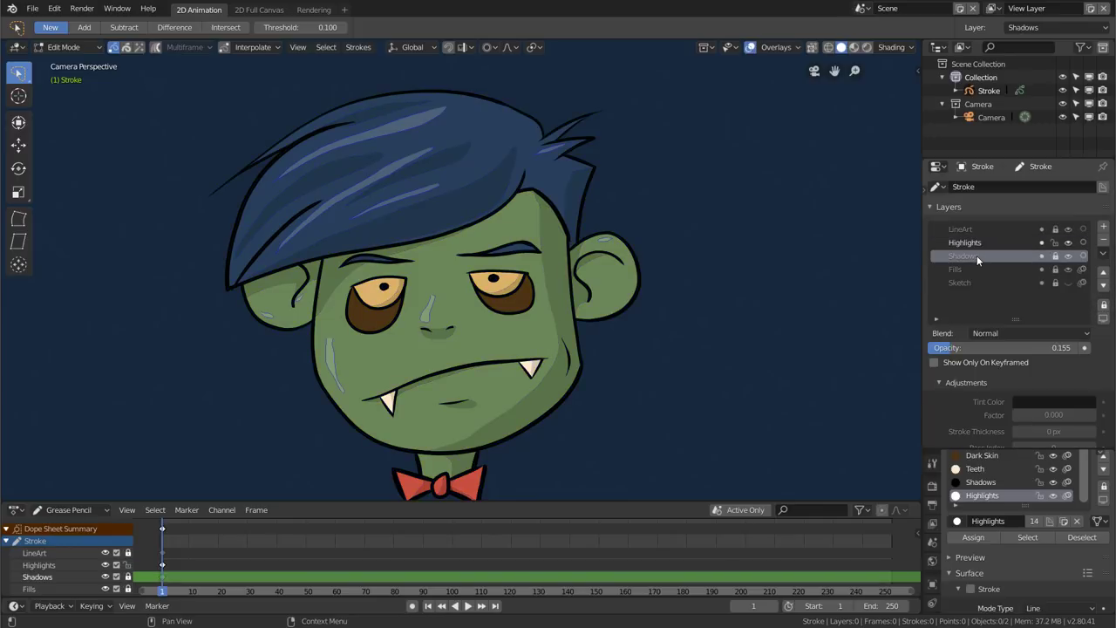
click(1102, 305)
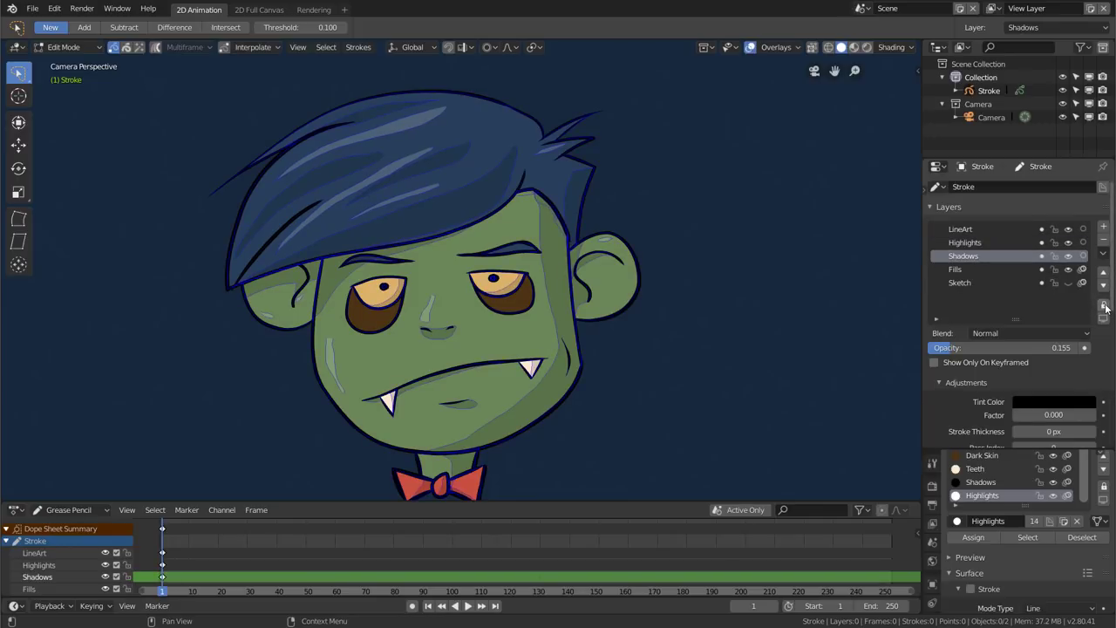
click(1102, 305)
click(981, 231)
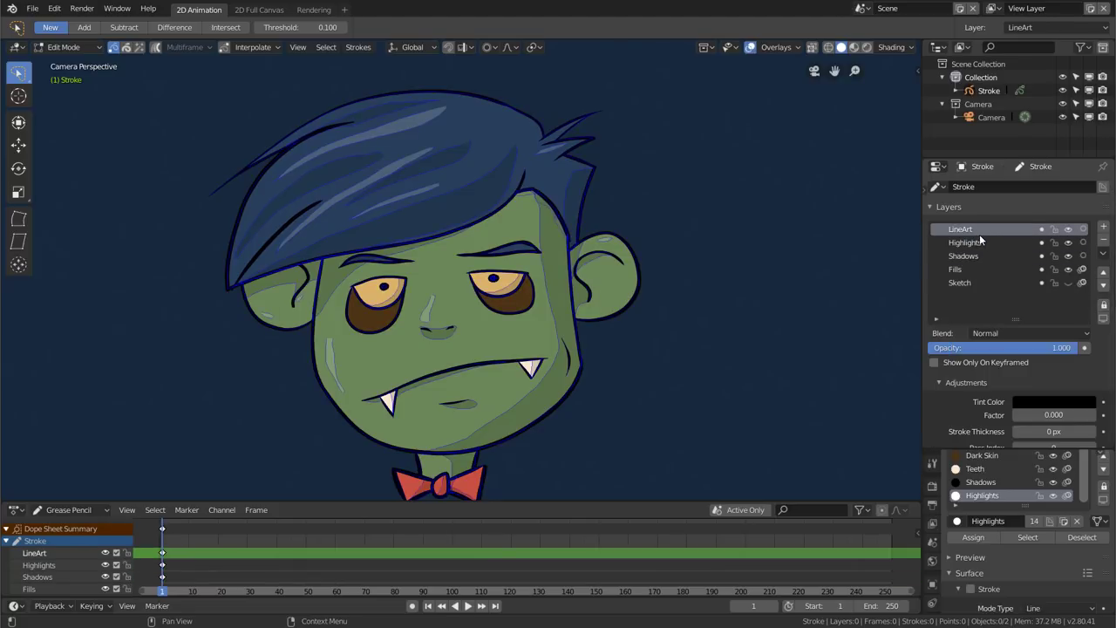
click(975, 248)
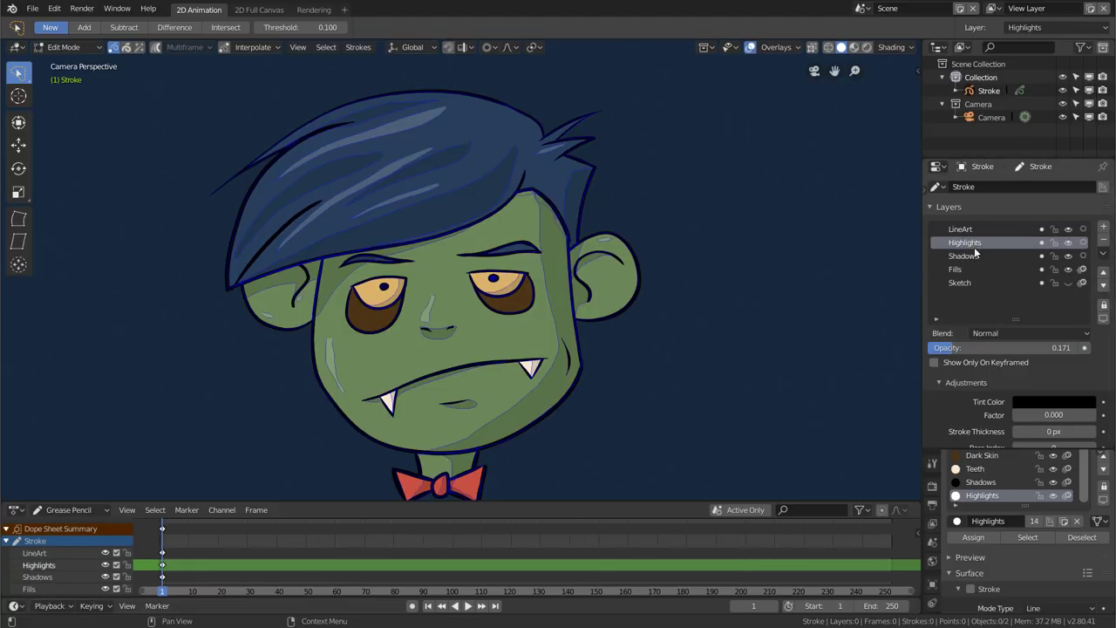
click(1103, 305)
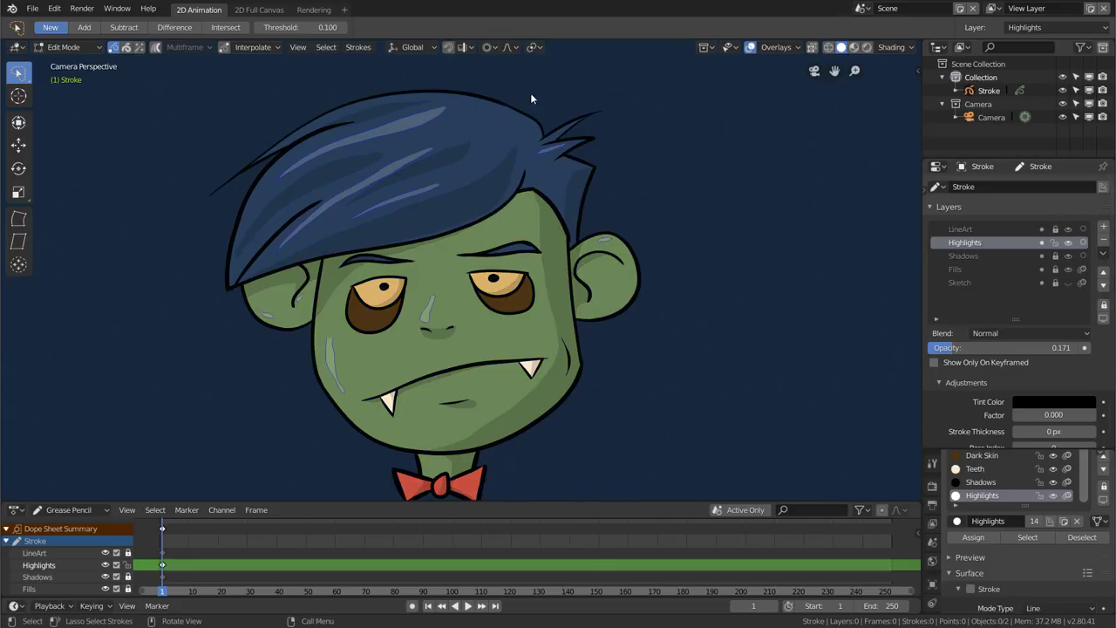
Move part of a hair highlight stroke with proportional falloff, then return to Object Mode
ctrl+right_drag(478, 77, 510, 203)
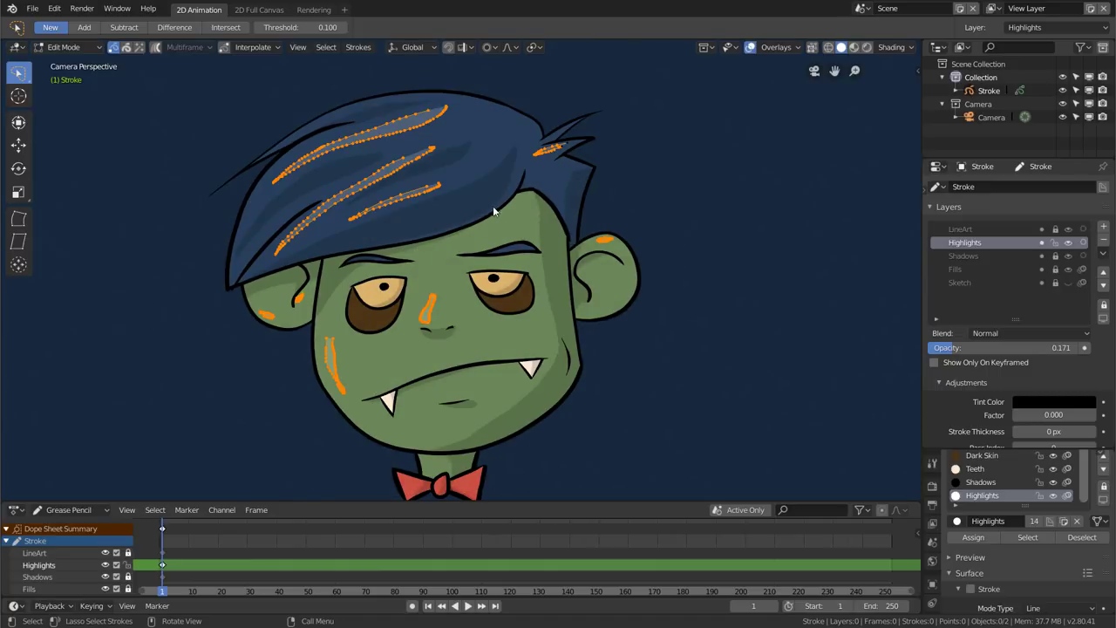
key(alt+a)
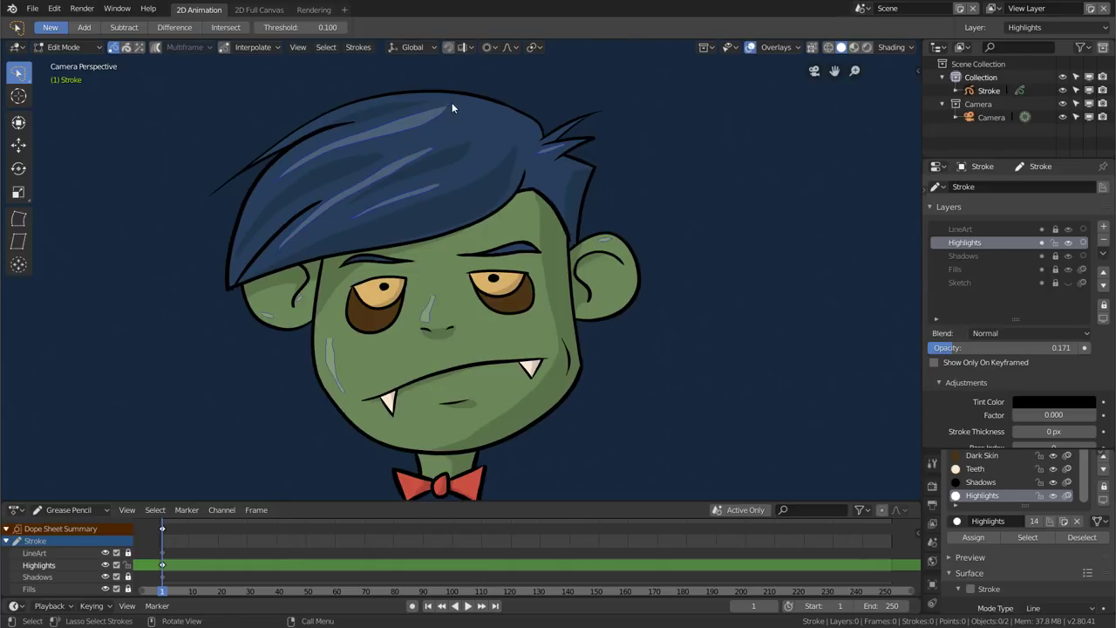
click(435, 122)
key(g)
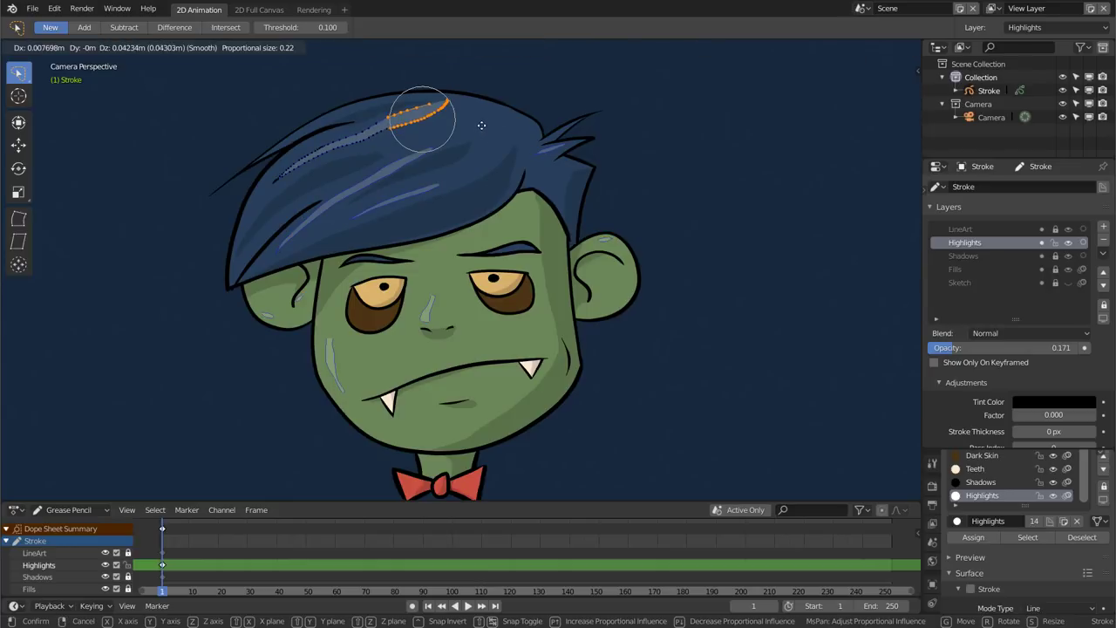
scroll(475, 131, down, 6)
scroll(471, 128, down, 3)
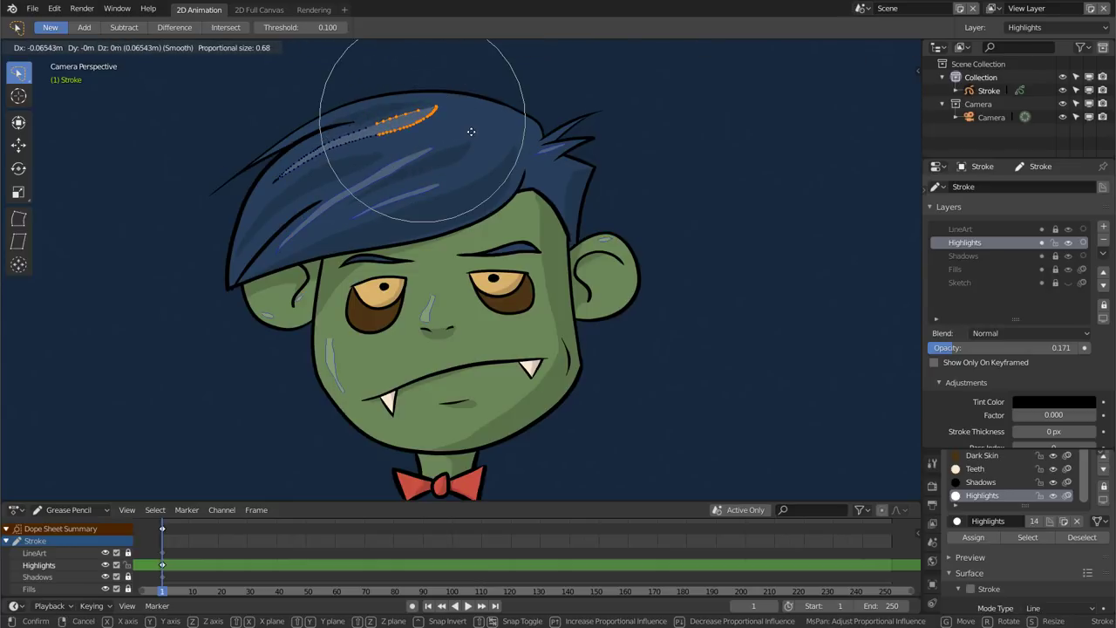
click(396, 140)
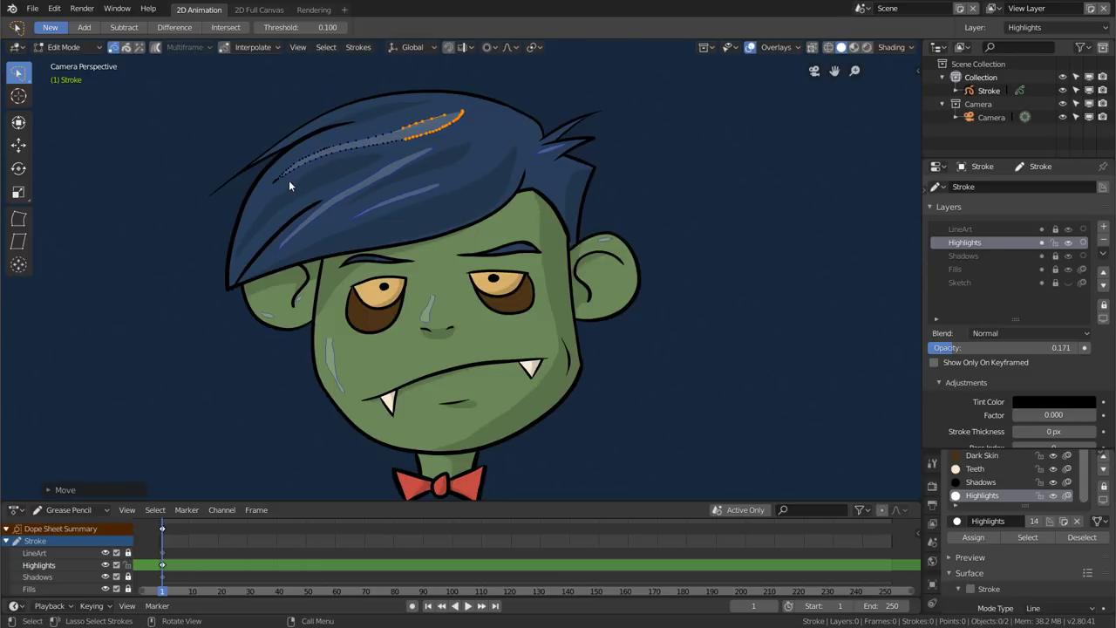
key(g)
key(Escape)
key(Tab)
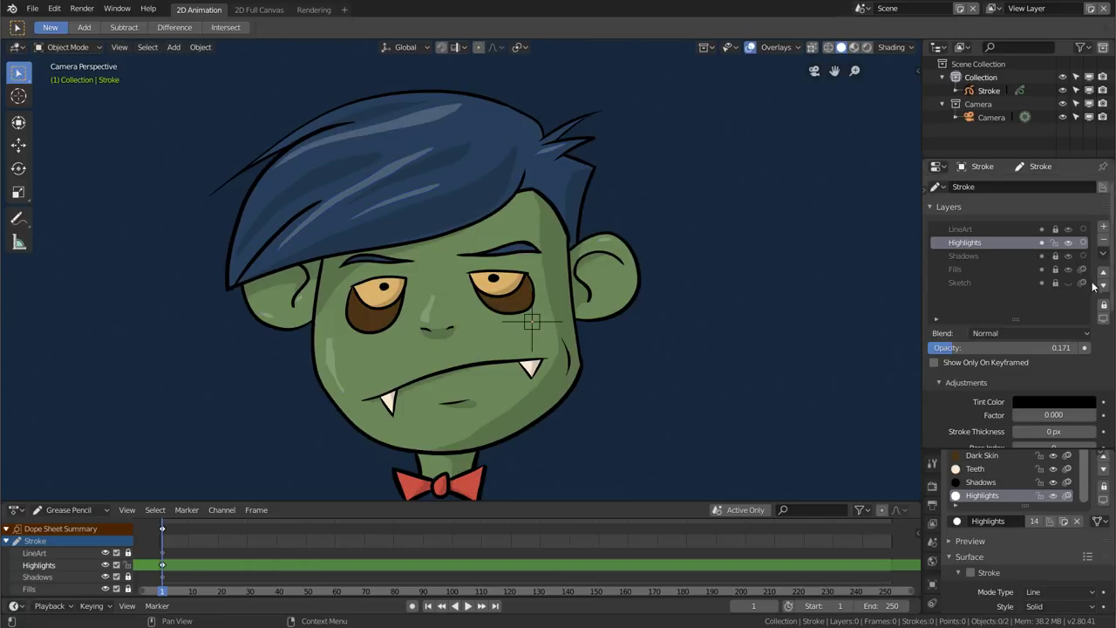
Add a new layer above LineArt and name it 'Renombrar'
click(1103, 253)
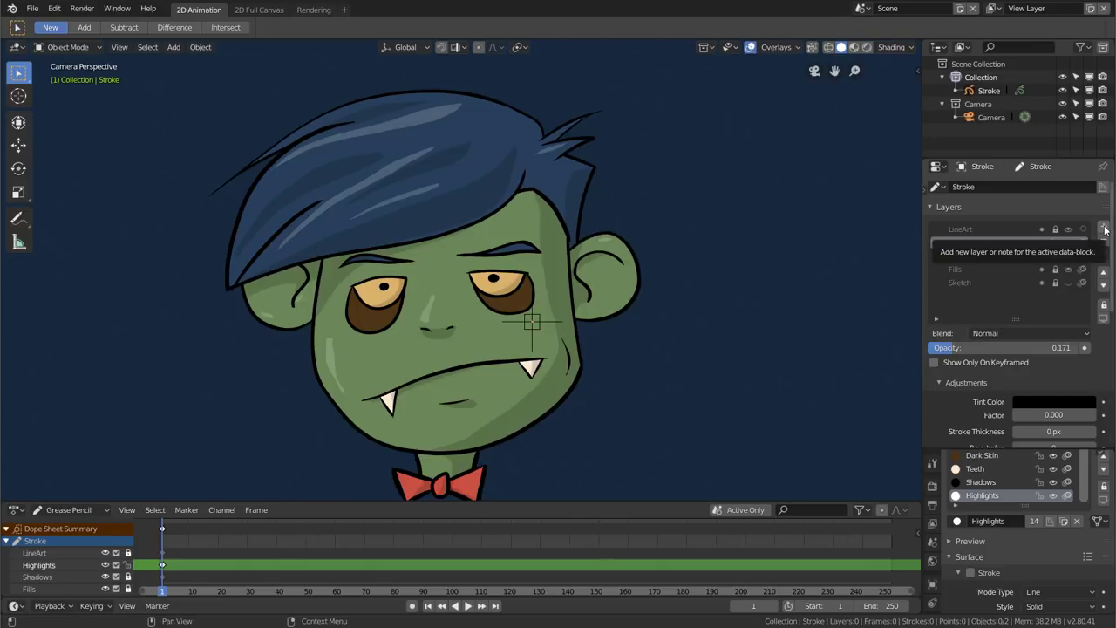
click(983, 229)
click(1103, 228)
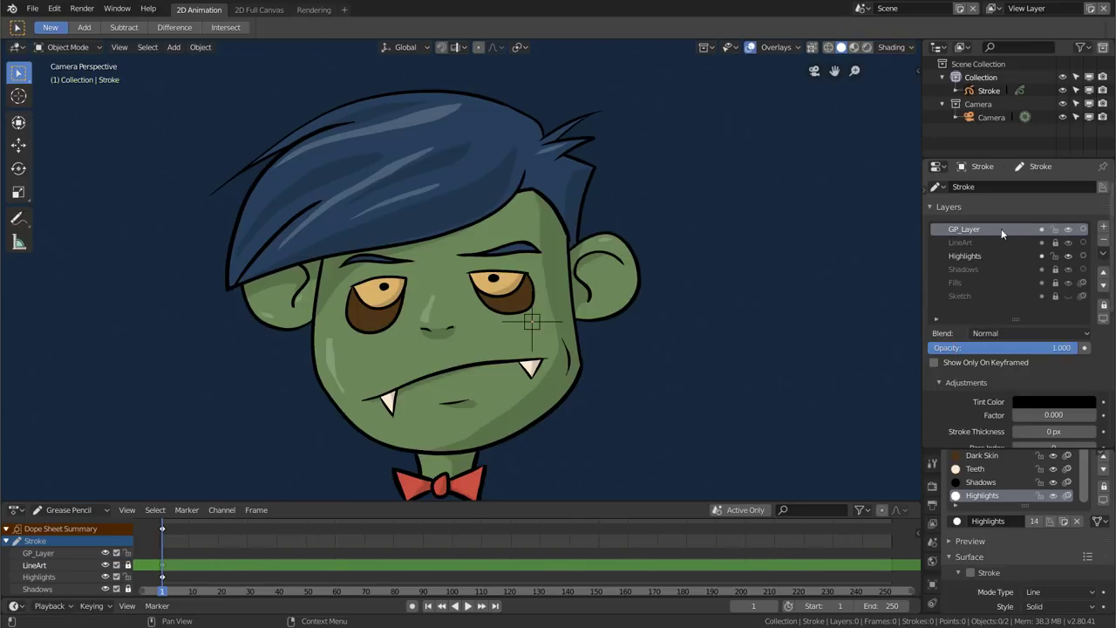
double_click(976, 230)
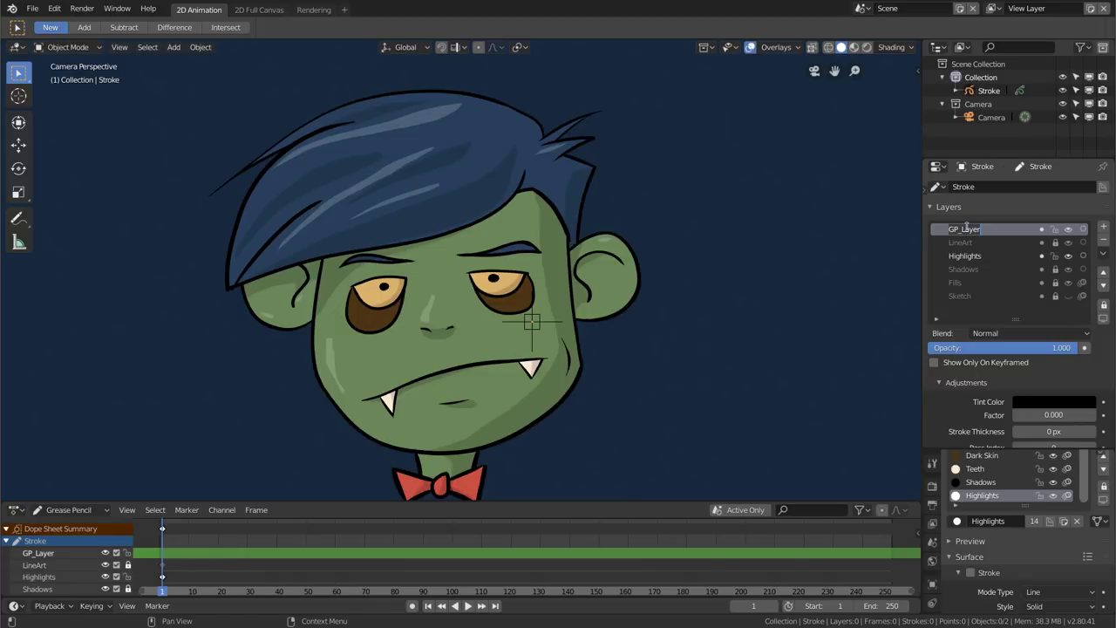
text(Renomb)
text(ra)
key(Return)
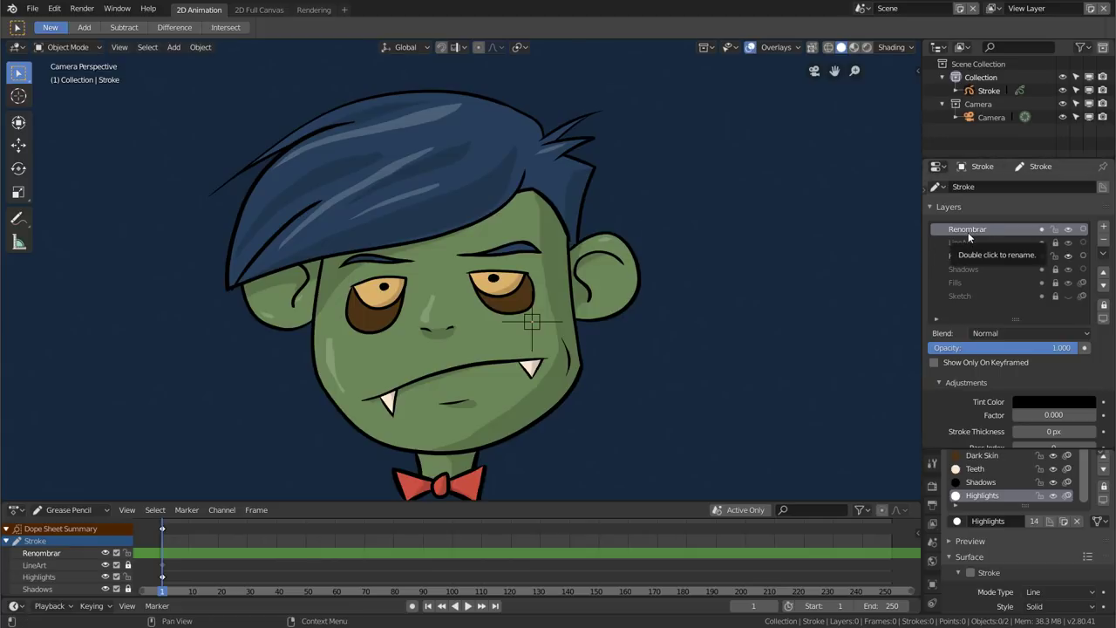
Move Renombrar up and down the layer stack, leaving it at the top
click(1104, 283)
click(1104, 273)
click(1104, 284)
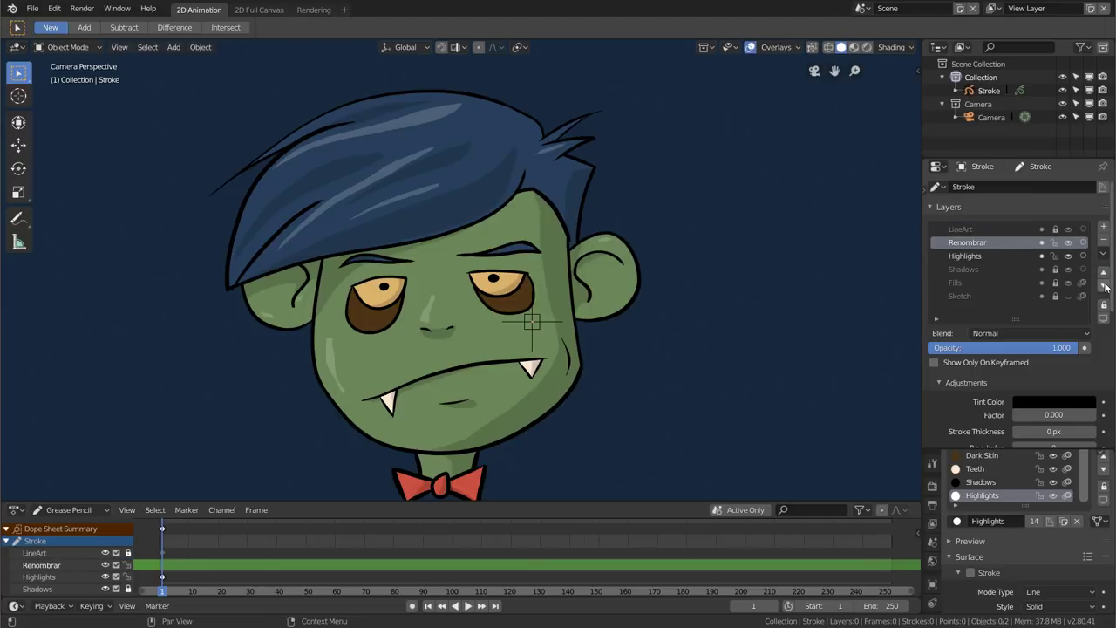
click(1103, 284)
click(1103, 273)
click(1104, 273)
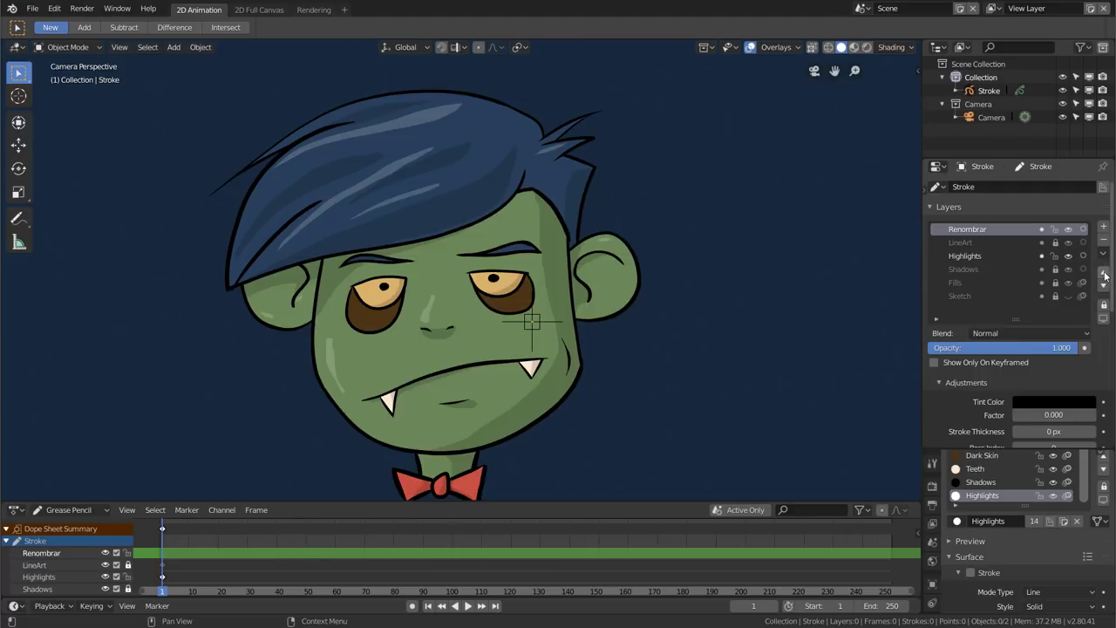
click(1104, 284)
click(1104, 284)
click(1103, 273)
click(1104, 272)
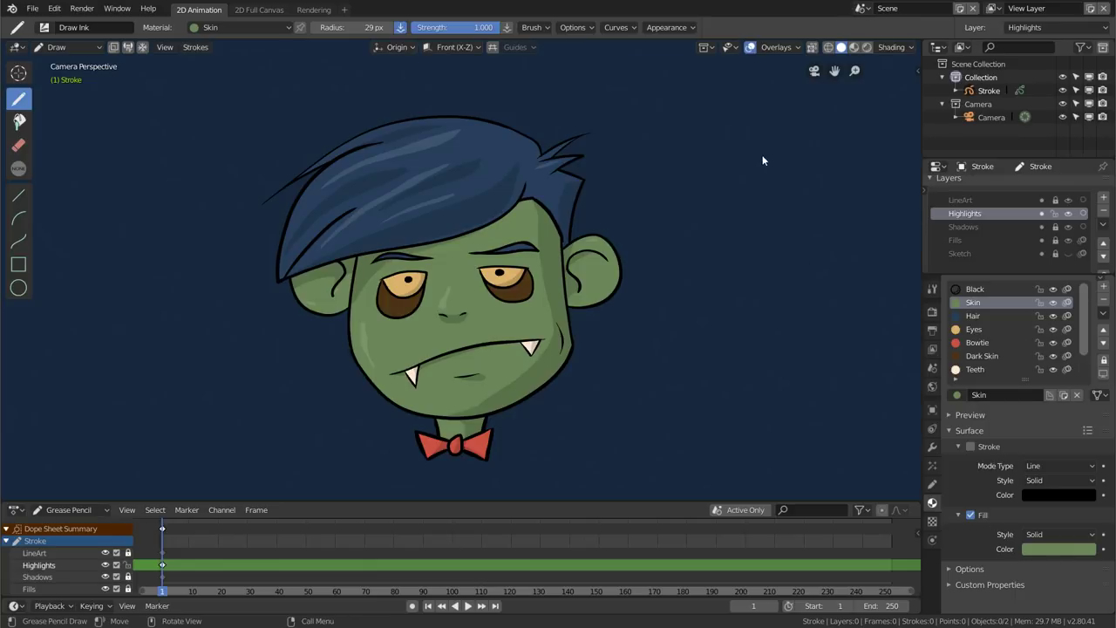
Draw and undo a test stroke beside the head, then make Fills the active layer
mouse_move(751, 144)
mouse_down()
mouse_move(699, 246)
mouse_move(736, 305)
mouse_move(841, 261)
mouse_move(859, 174)
mouse_move(752, 140)
mouse_move(758, 103)
mouse_move(747, 138)
mouse_move(743, 122)
mouse_up()
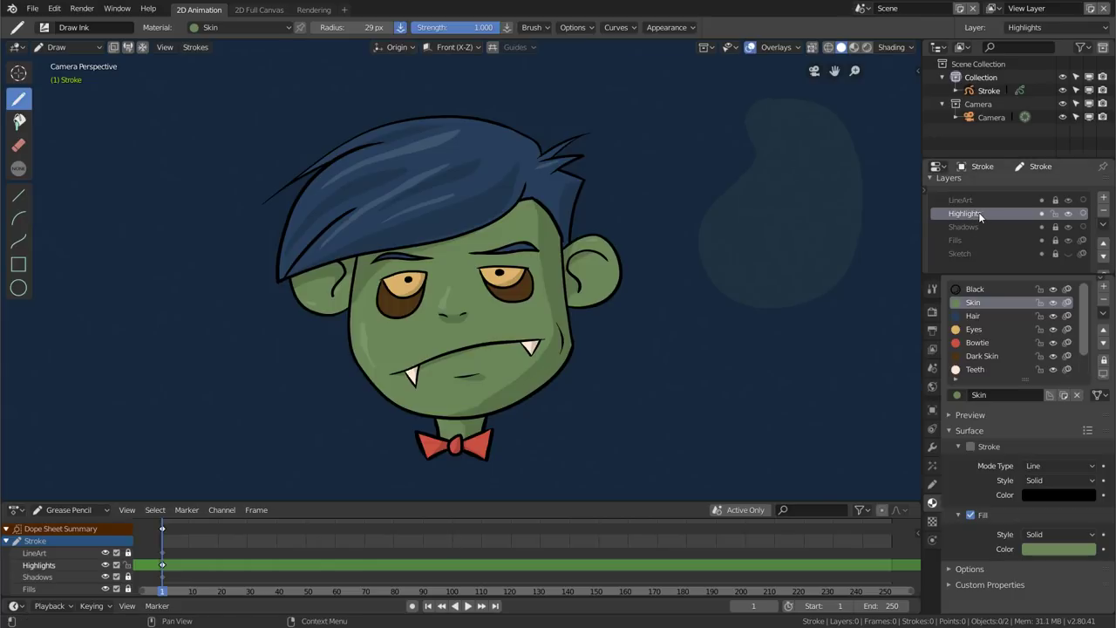
key(ctrl+z)
click(966, 240)
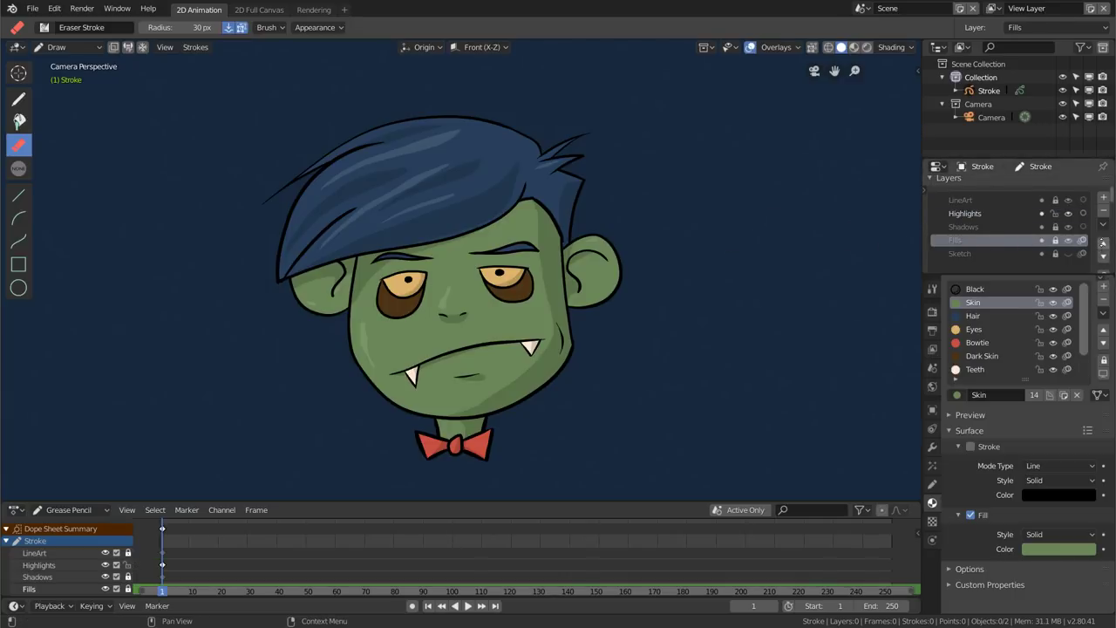
scroll(1100, 248, down, 2)
scroll(1016, 218, up, 2)
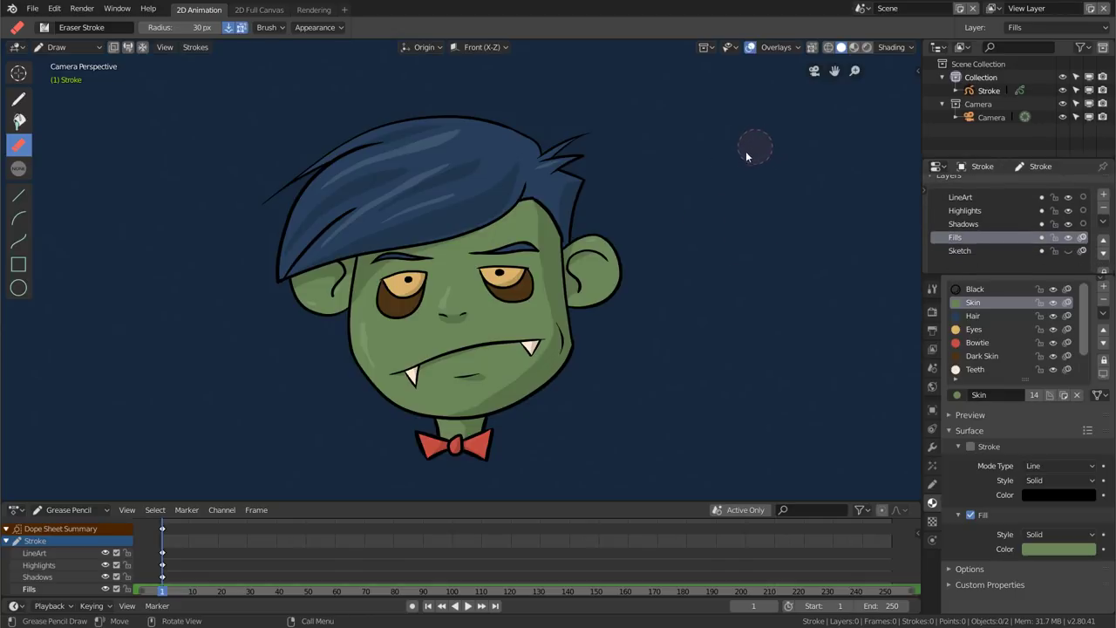
Paint green, blue and yellow blobs beside the head using the Skin, Hair and Eyes materials
click(22, 103)
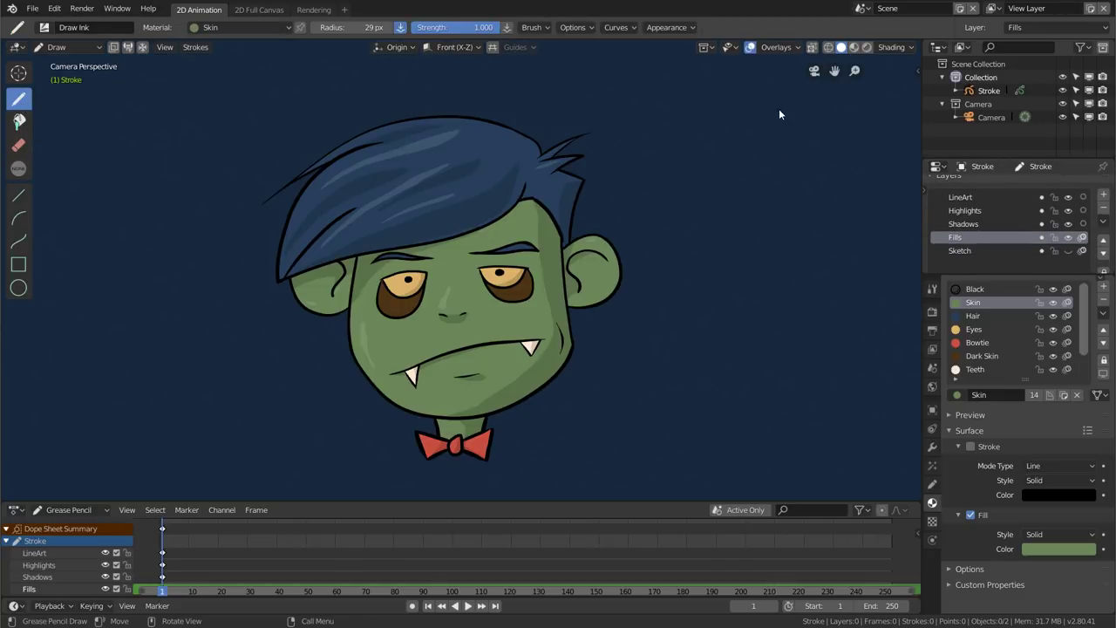
mouse_move(778, 109)
mouse_down()
mouse_move(727, 258)
mouse_move(779, 109)
mouse_up()
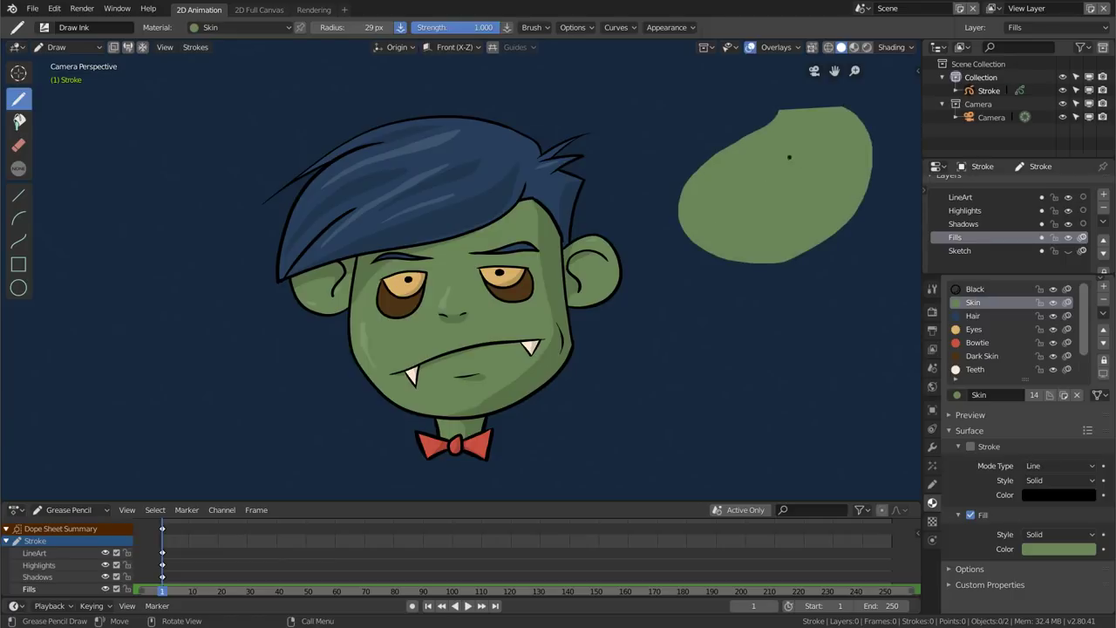
click(973, 316)
drag(837, 289, 828, 293)
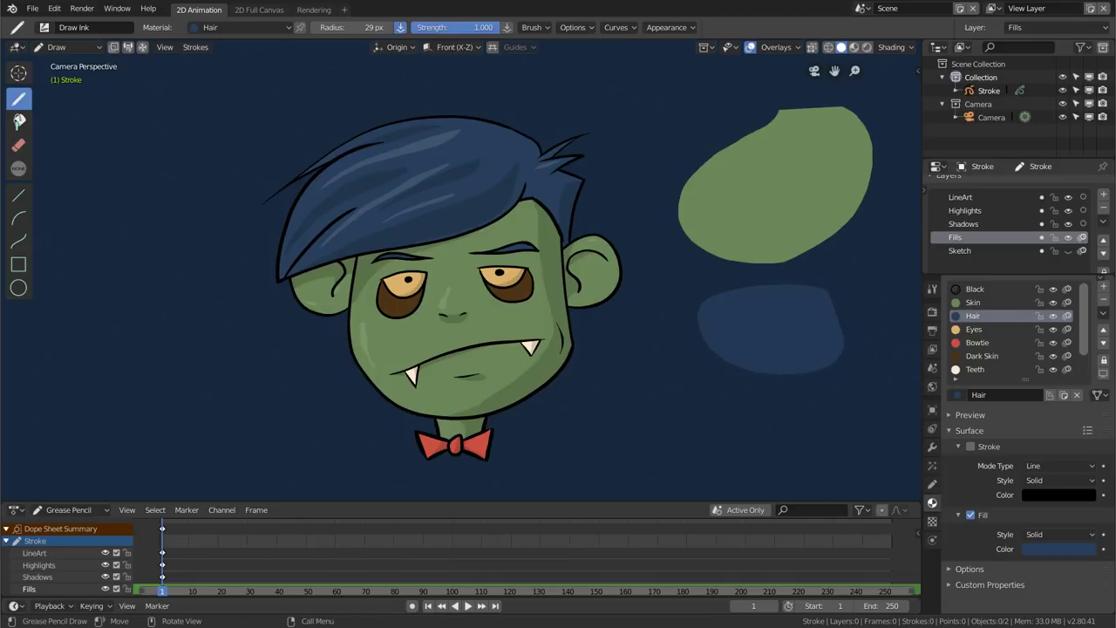
click(973, 329)
drag(770, 404, 760, 399)
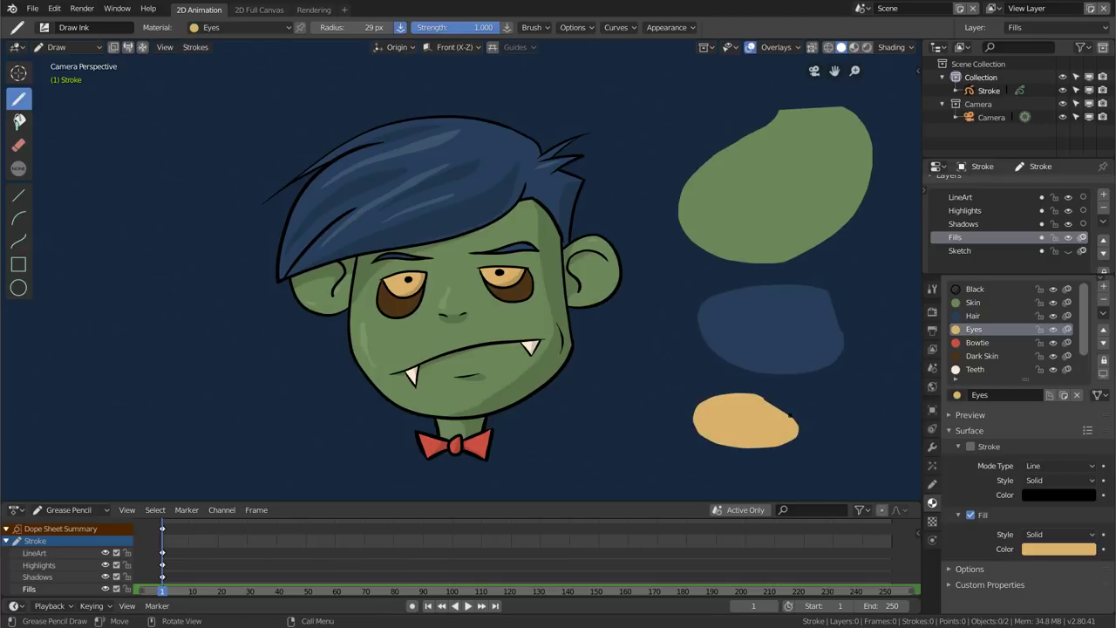
Browse through the material slots, ending on the Black material
click(982, 342)
click(975, 329)
click(977, 315)
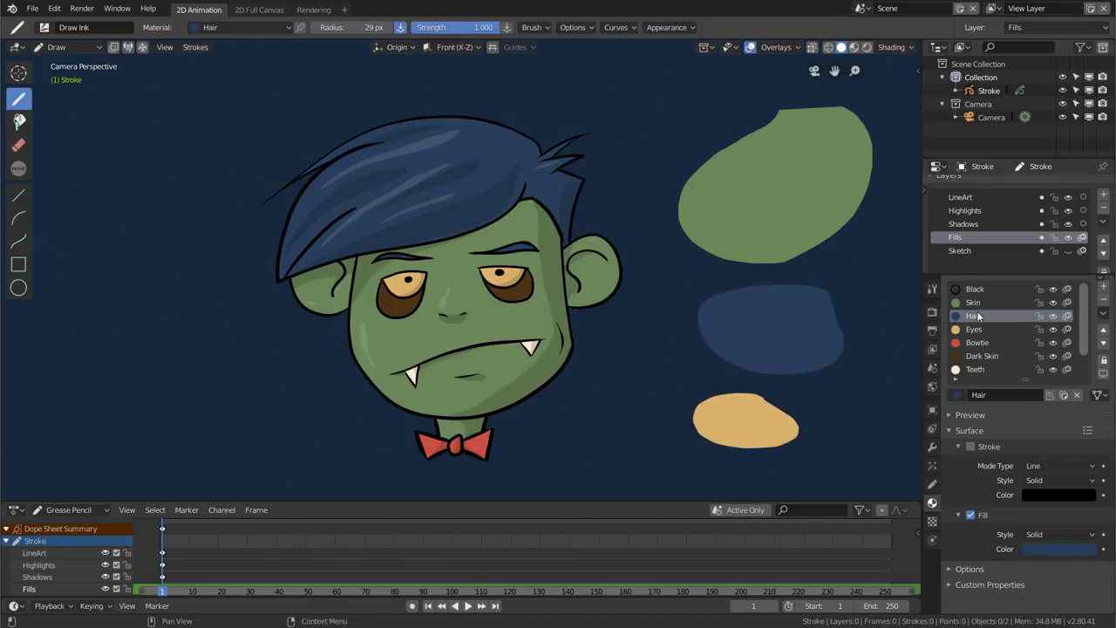
click(973, 303)
click(976, 318)
click(980, 329)
click(983, 343)
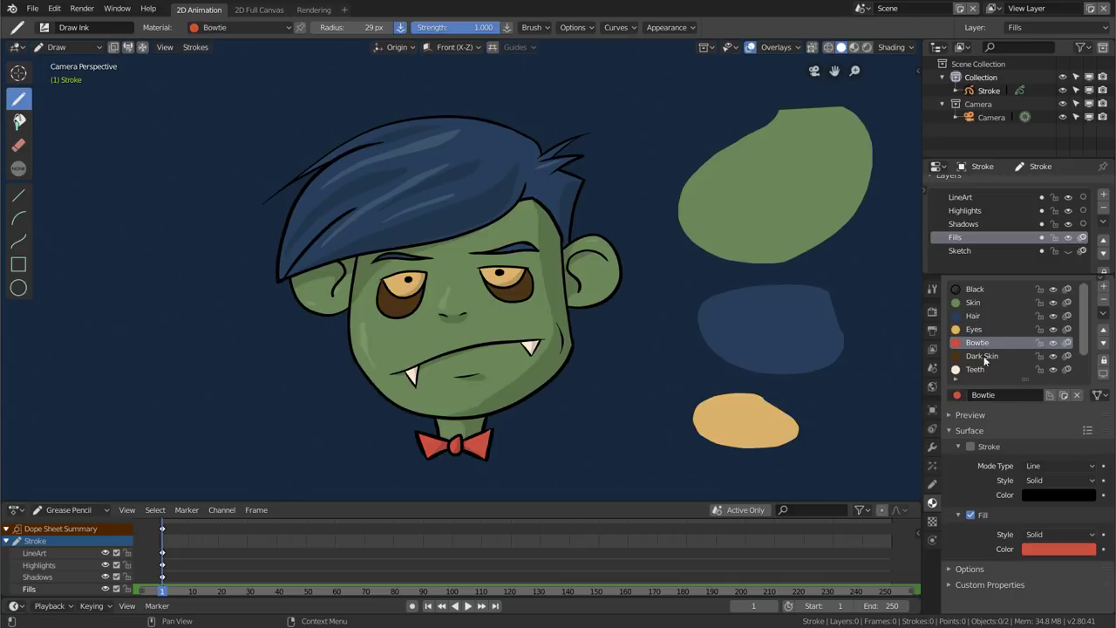
click(976, 330)
click(976, 315)
click(975, 302)
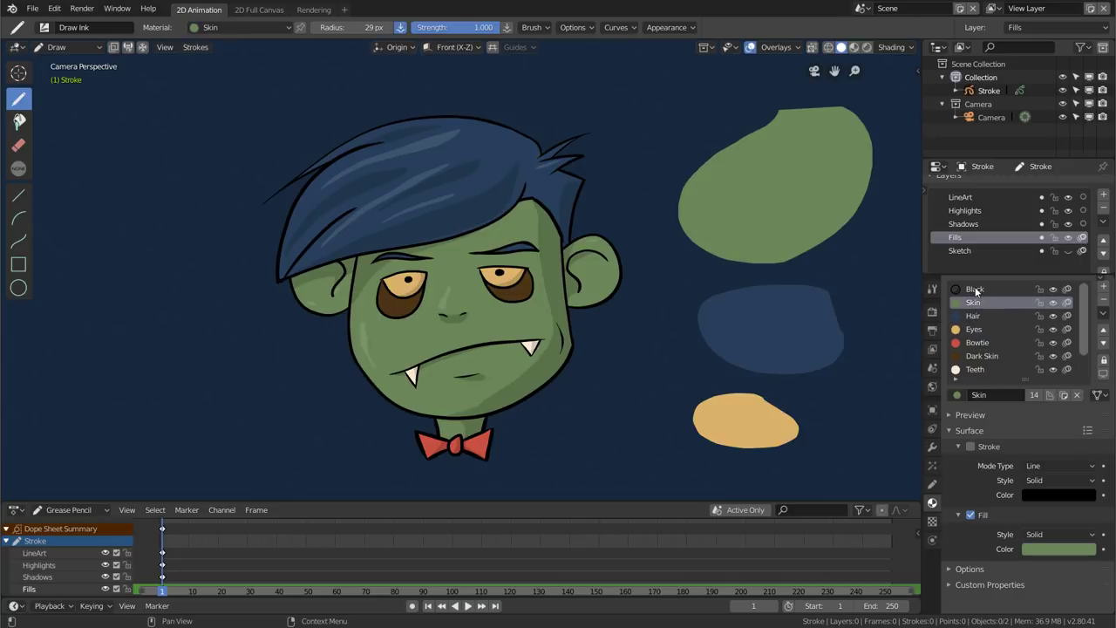
click(975, 292)
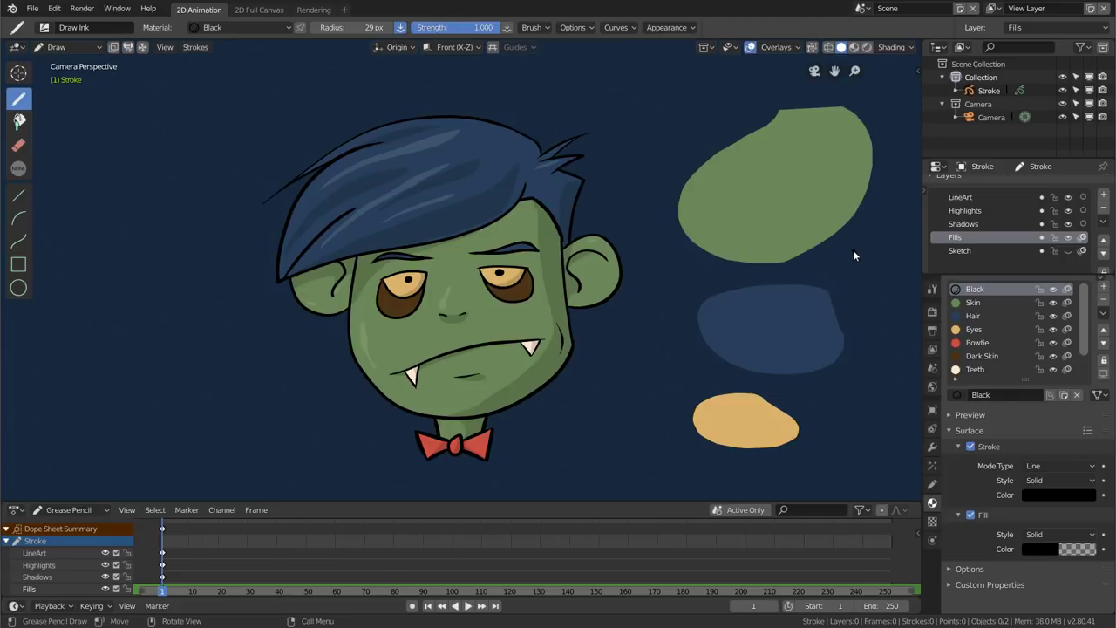
Draw a black X across each of the green, blue and yellow blobs
drag(740, 162, 808, 206)
drag(796, 160, 739, 220)
mouse_move(749, 304)
mouse_down()
mouse_move(790, 347)
mouse_move(746, 348)
mouse_up()
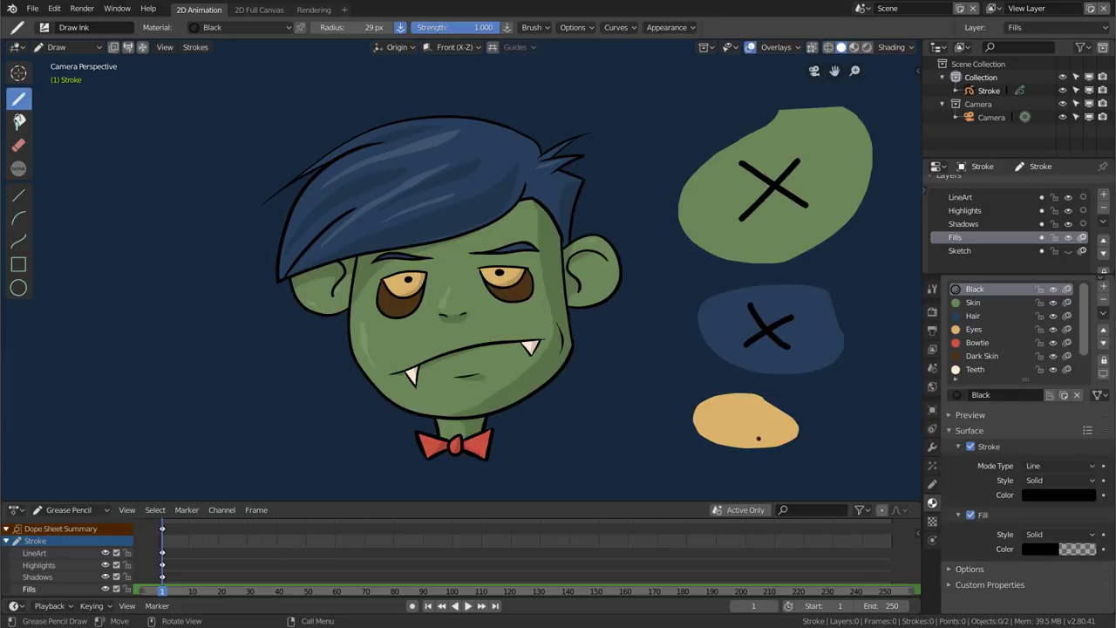
mouse_move(735, 407)
mouse_down()
mouse_move(752, 433)
mouse_move(723, 428)
mouse_up()
Recolour the Skin material's fill to a yellowish olive green, trying a brownish orange along the way
click(983, 303)
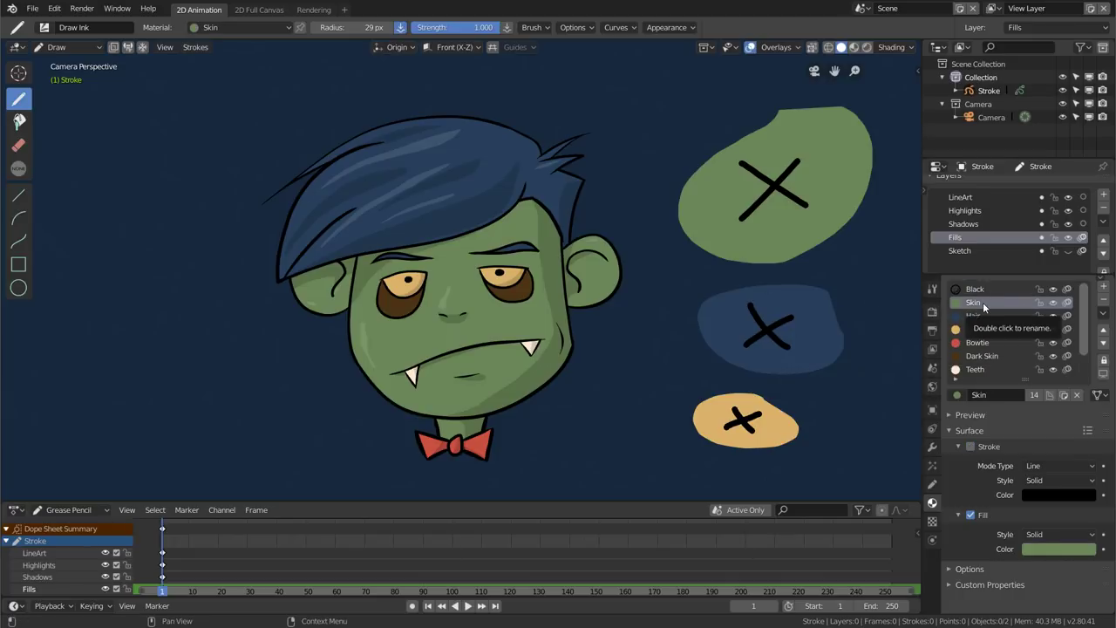
click(1053, 551)
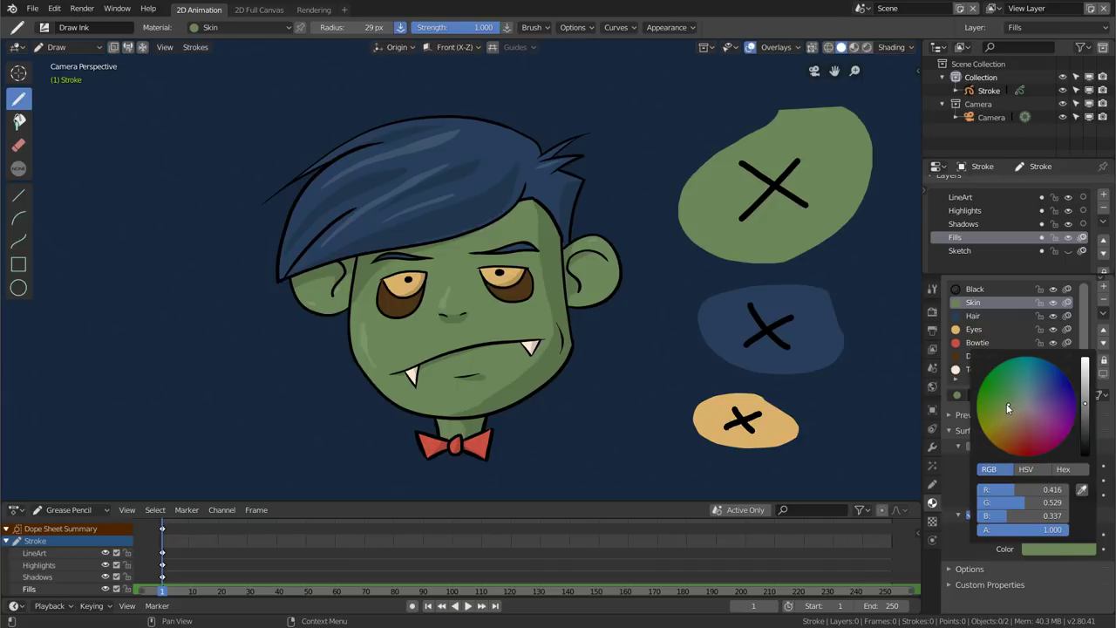
drag(1006, 404, 997, 421)
click(1001, 433)
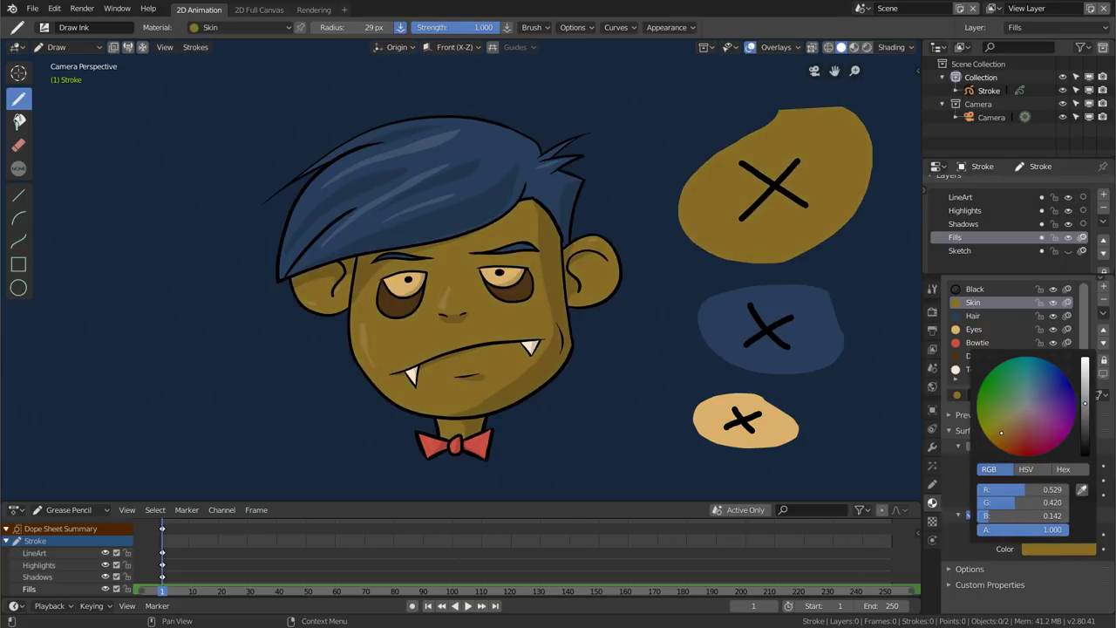
drag(1001, 432, 1002, 434)
drag(1002, 434, 1002, 418)
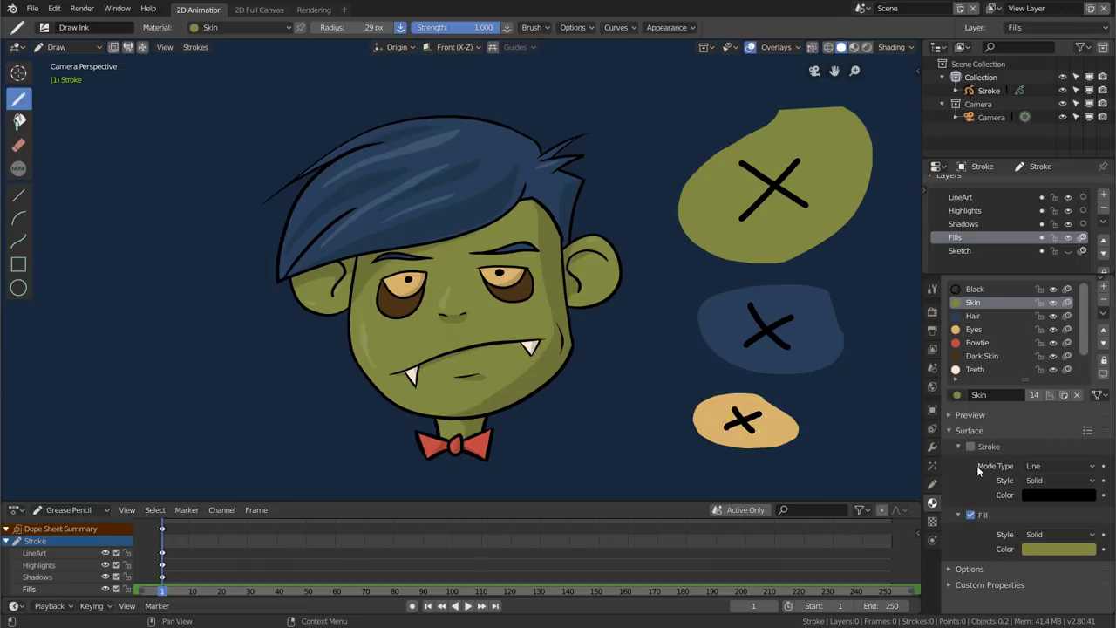
Toggle the Skin material's Fill off and on to compare, leaving it on
click(969, 515)
click(970, 516)
click(970, 515)
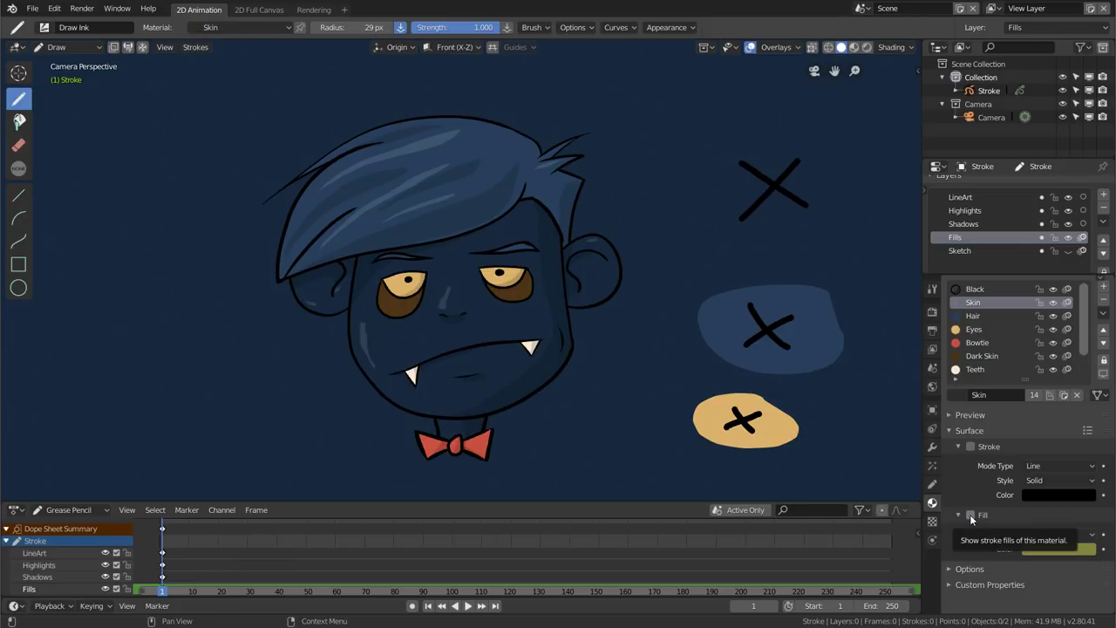
click(970, 514)
click(971, 515)
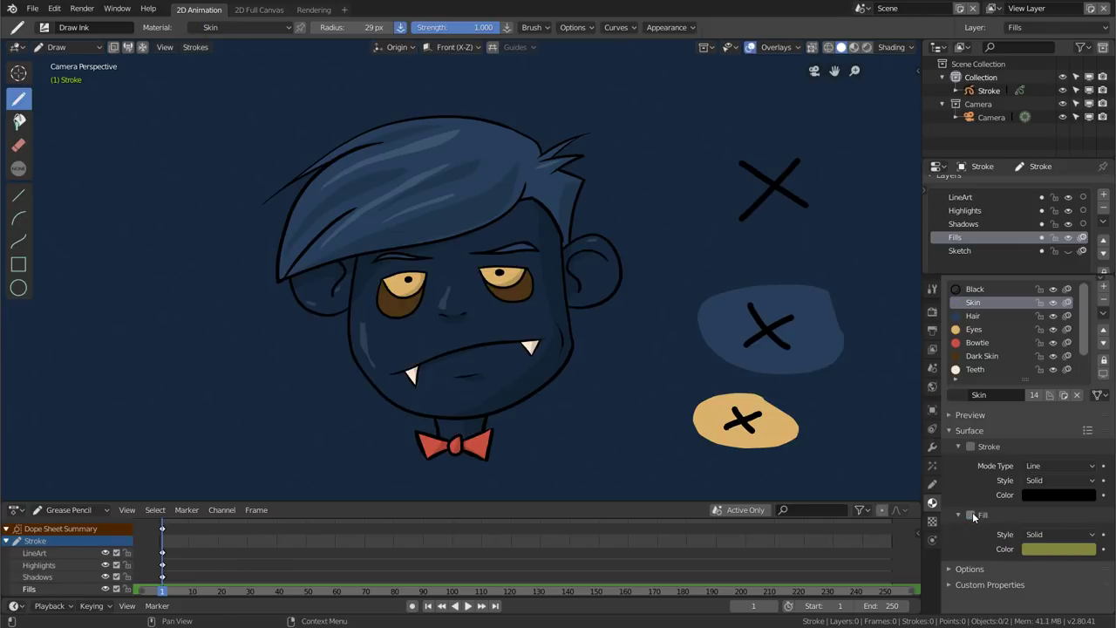
click(970, 515)
click(970, 515)
click(970, 515)
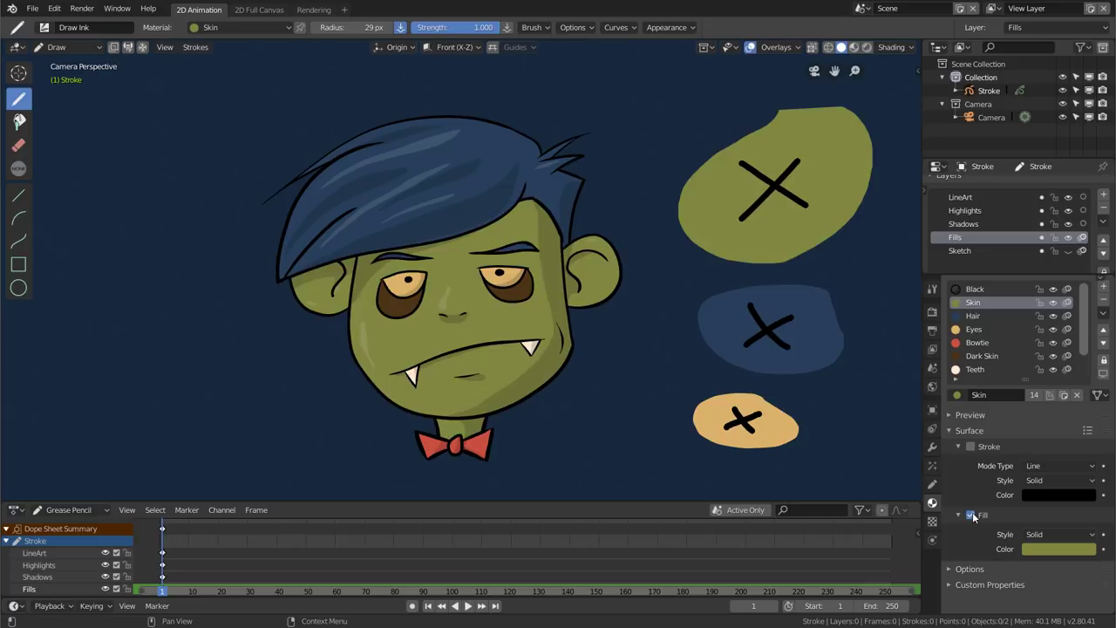
Enable the Skin material's Stroke to give it a thick black outline
click(970, 447)
click(969, 447)
click(969, 447)
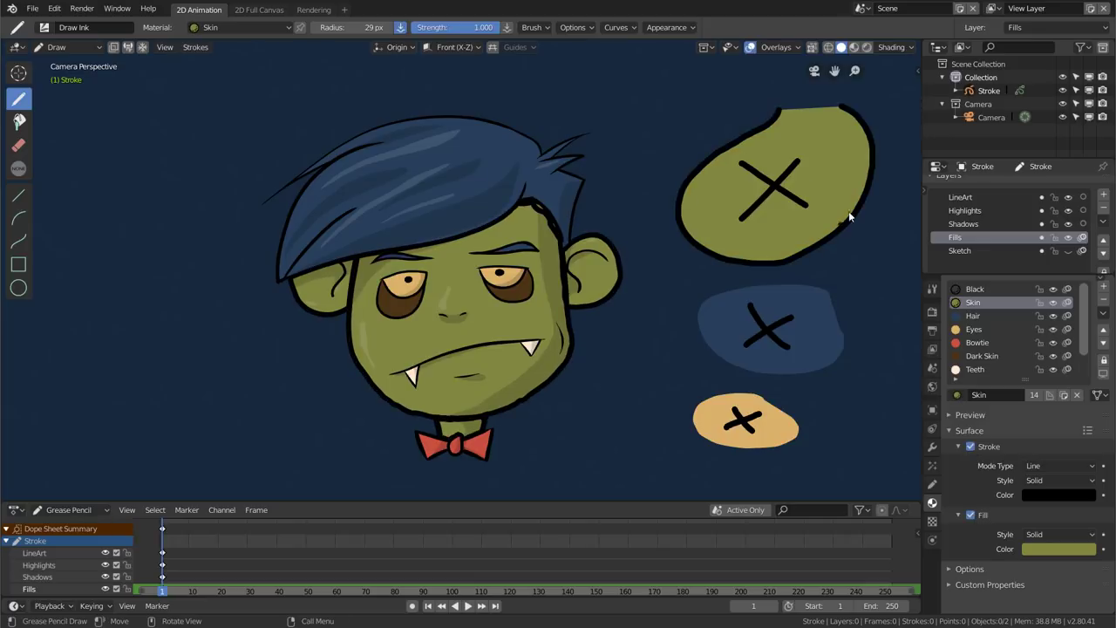
Try the Skin outline's Stroke Mode Type as Dots, Line and Boxes
click(1054, 466)
click(1053, 434)
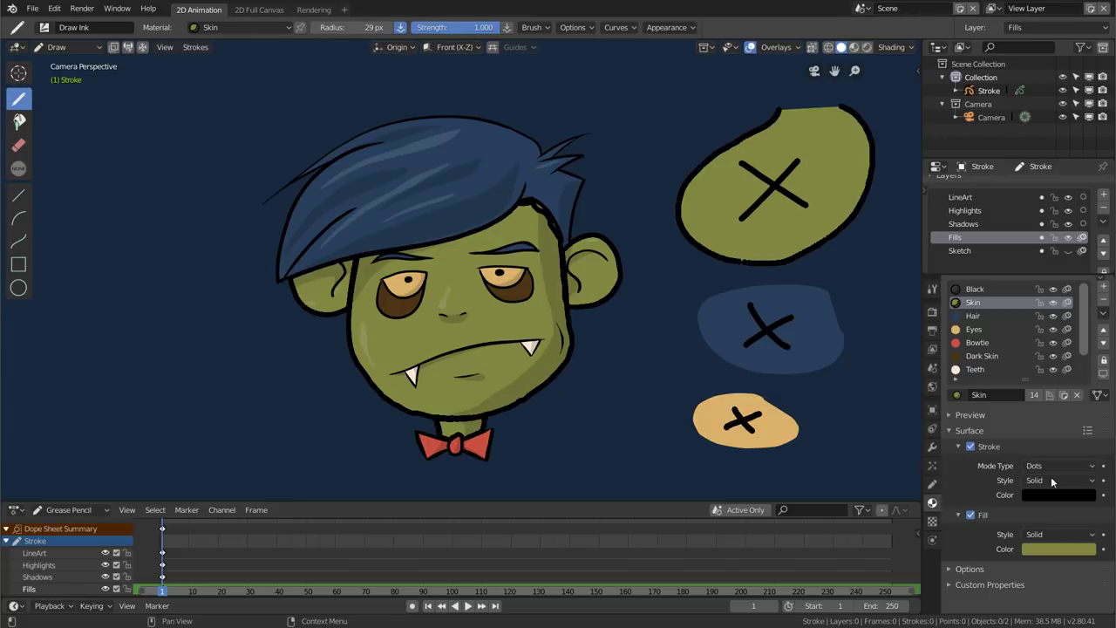
click(1049, 480)
click(1046, 465)
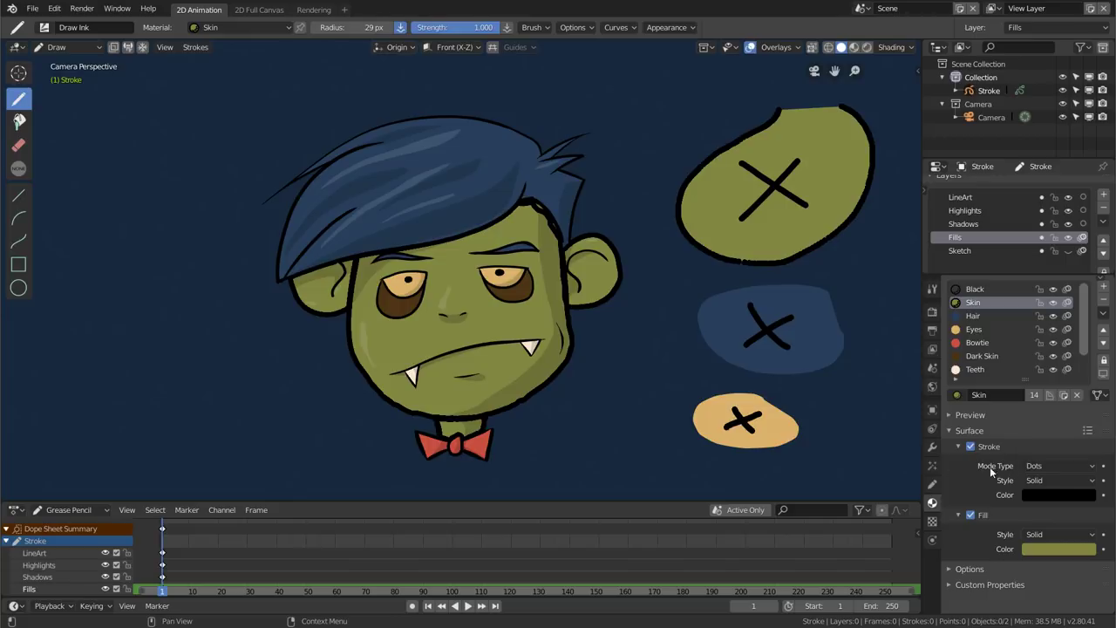
click(1043, 466)
click(1036, 421)
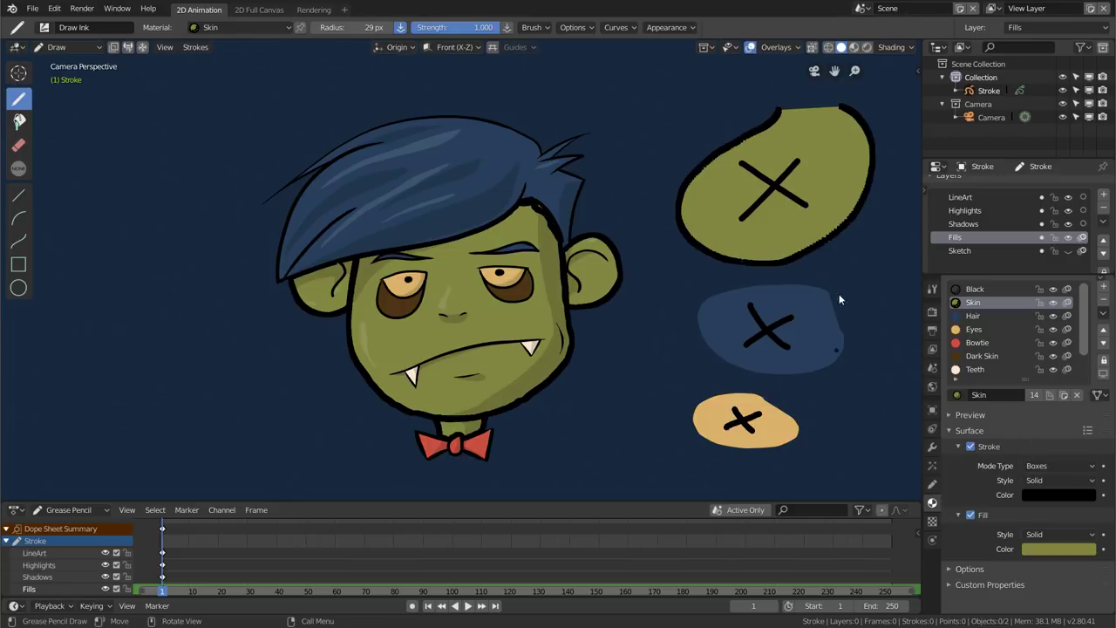
Zoom in to inspect, then set the Skin outline mode back to Dots
scroll(828, 270, up, 5)
scroll(817, 247, down, 3)
scroll(728, 243, up, 1)
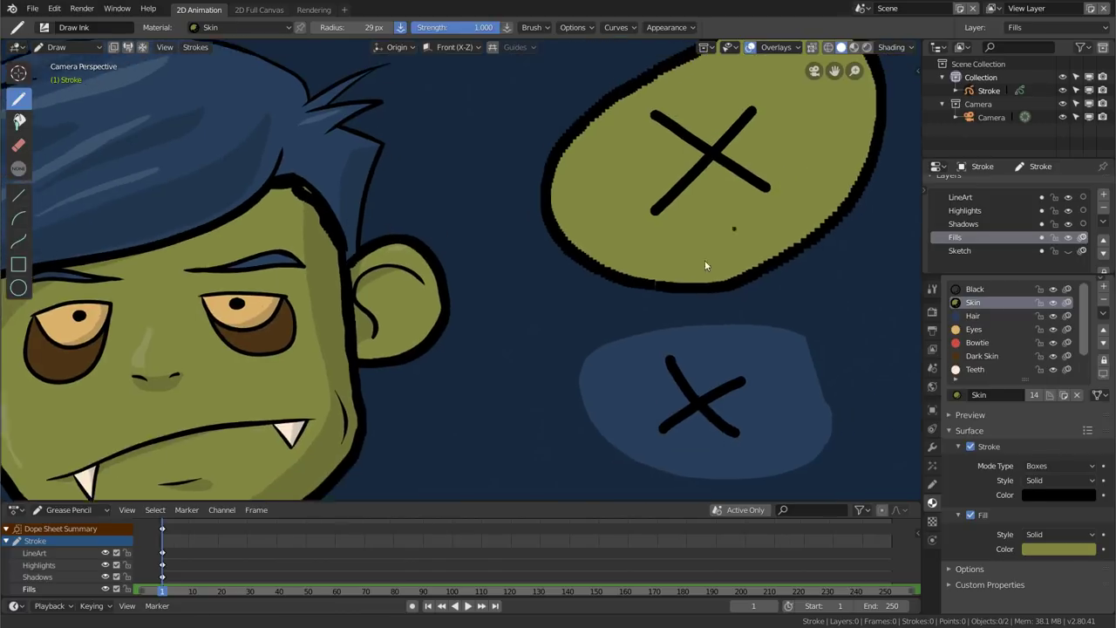
scroll(705, 260, up, 1)
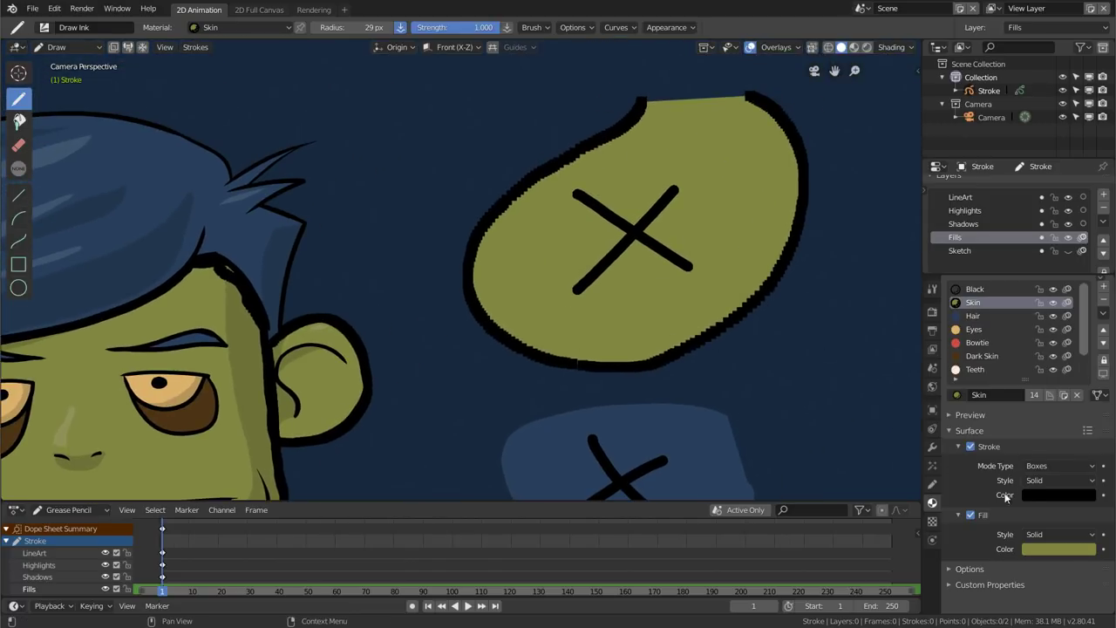
click(1046, 466)
click(1044, 431)
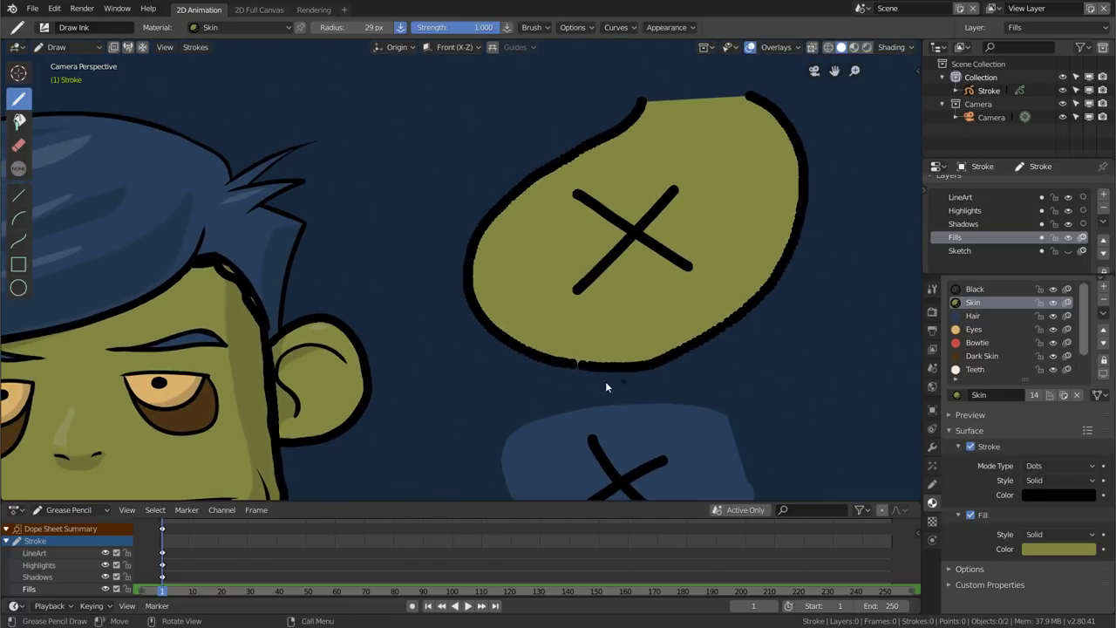
click(1042, 467)
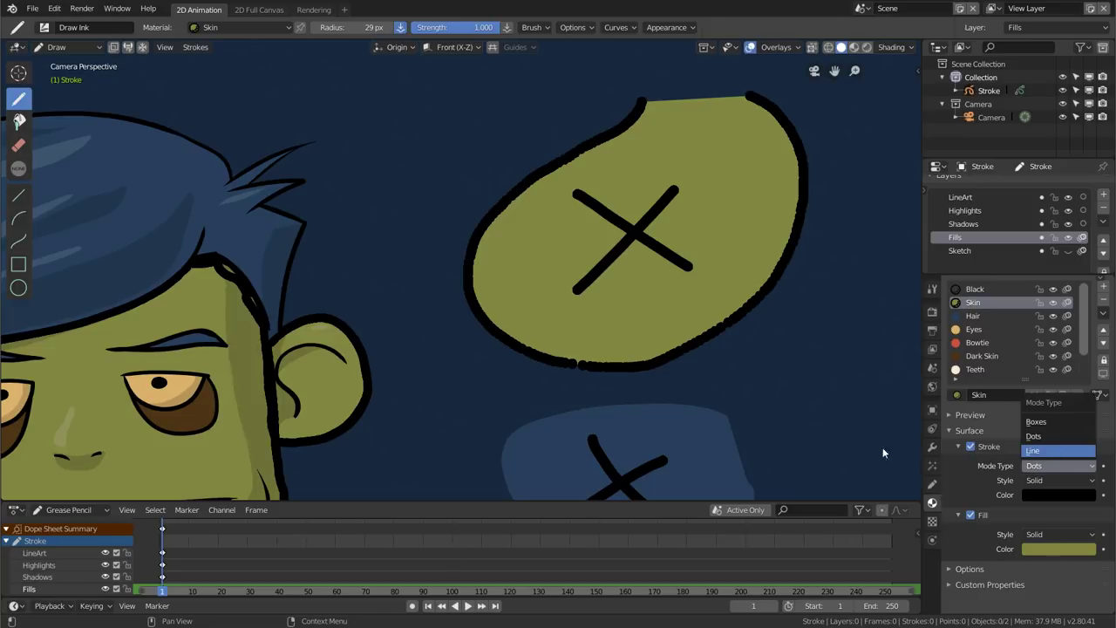
In Edit Mode, simplify the blob's stroke twice with Simplify Fixed
key(Tab)
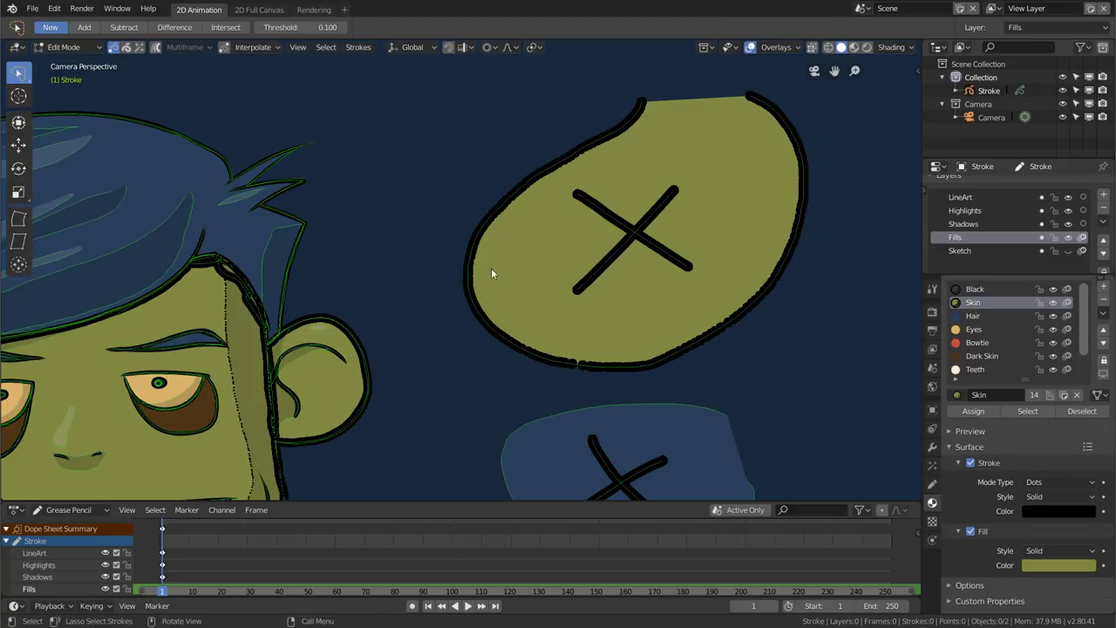
click(500, 211)
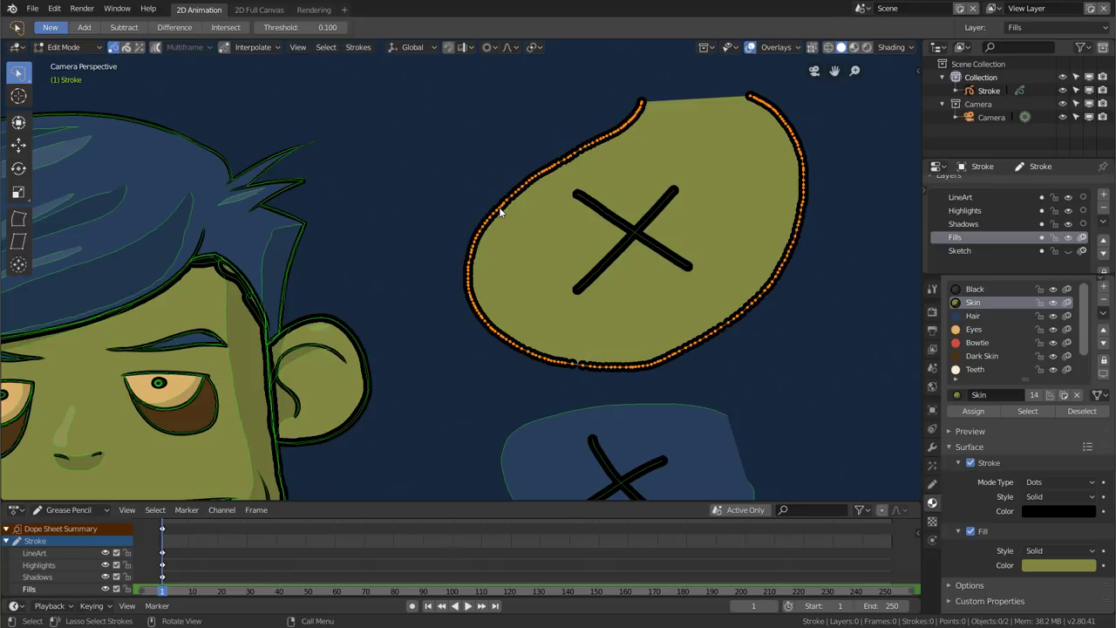
right_click(623, 197)
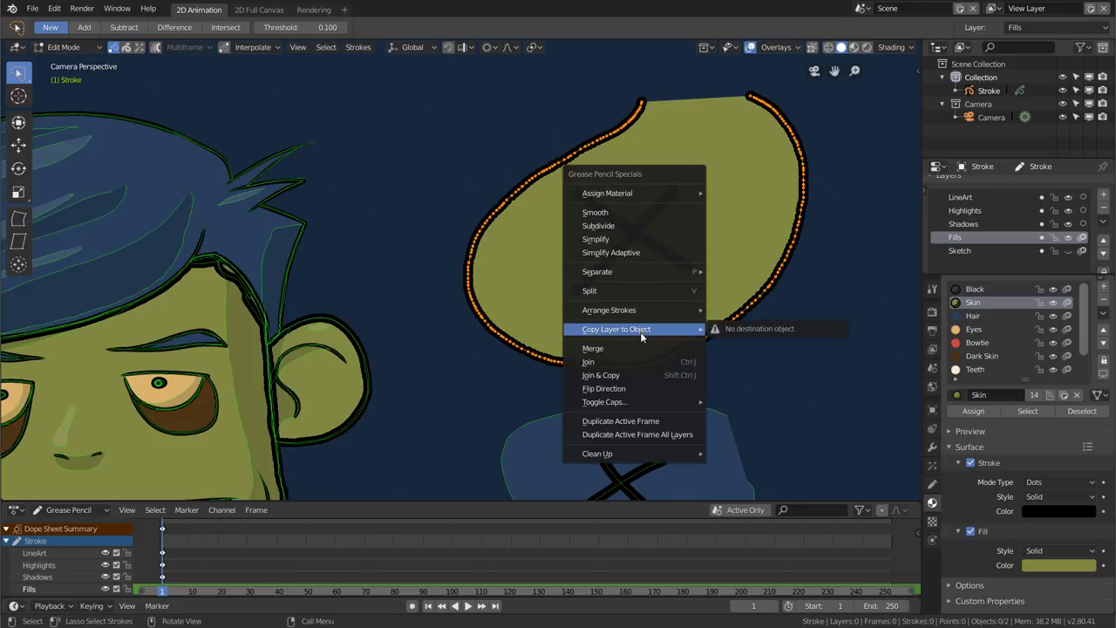
click(641, 240)
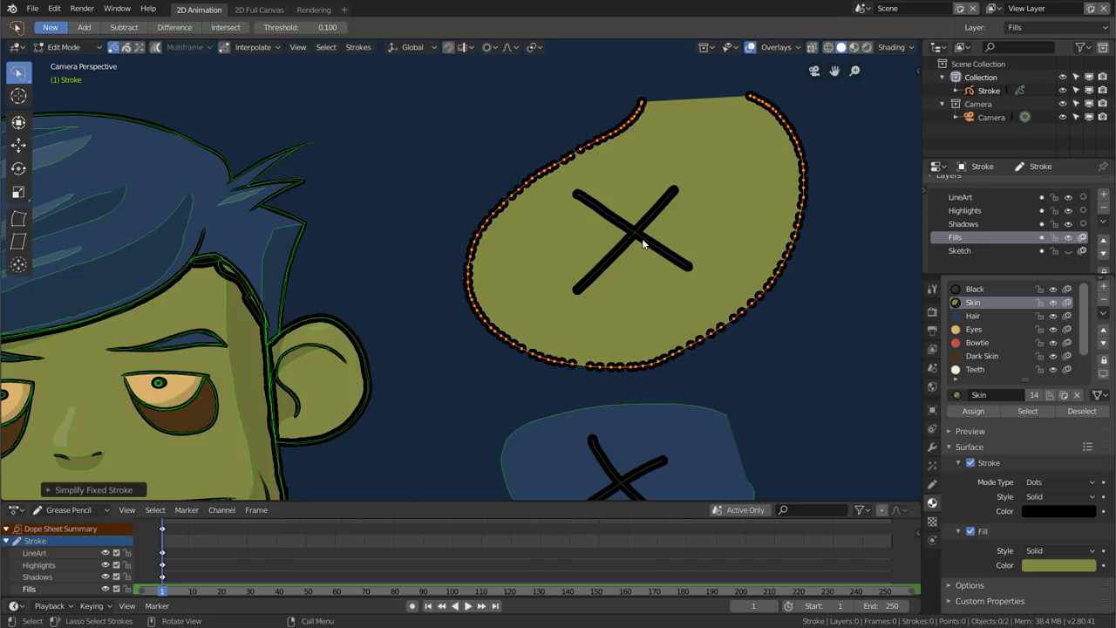
right_click(751, 226)
click(752, 226)
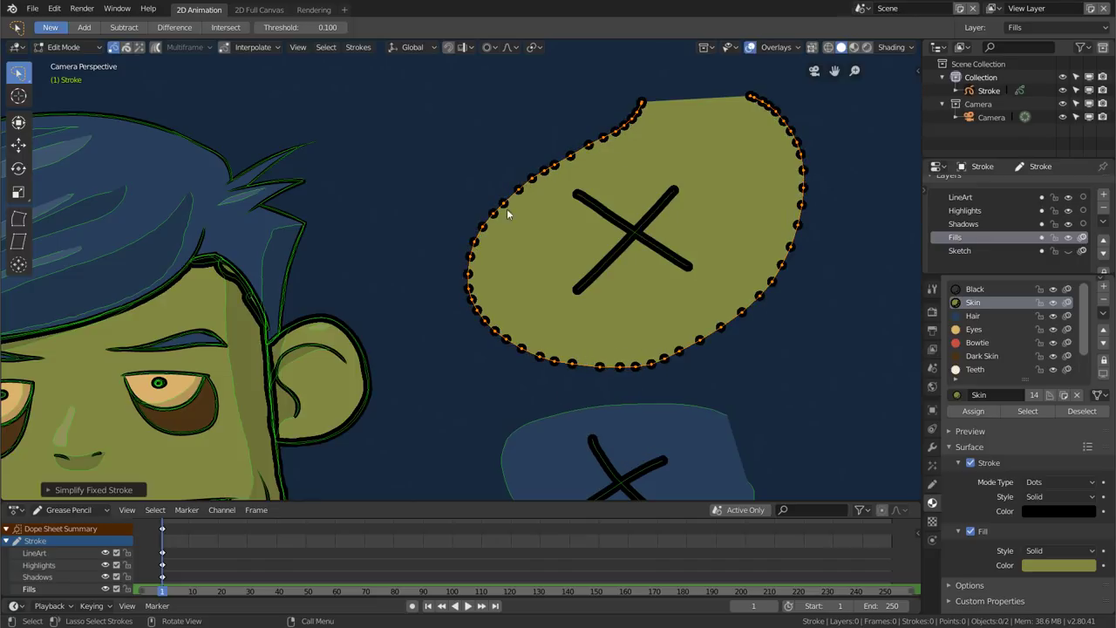
key(Tab)
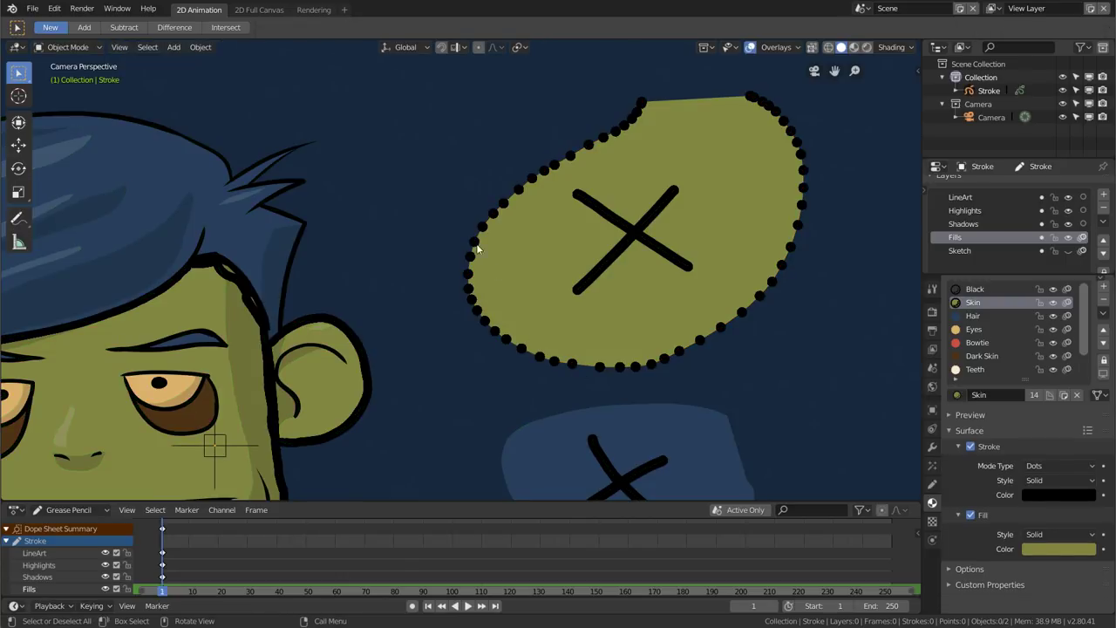
Move a left-edge point of the blob with proportional falloff, then return to Object Mode
key(Tab)
scroll(475, 276, up, 5)
click(496, 244)
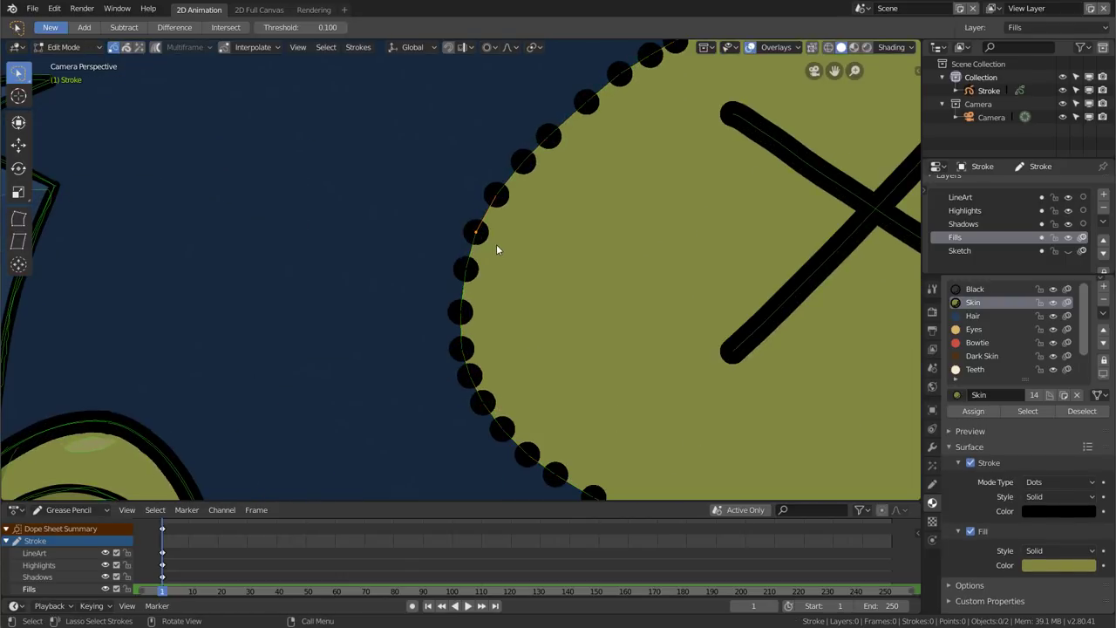
key(g)
scroll(488, 249, up, 3)
scroll(490, 262, down, 3)
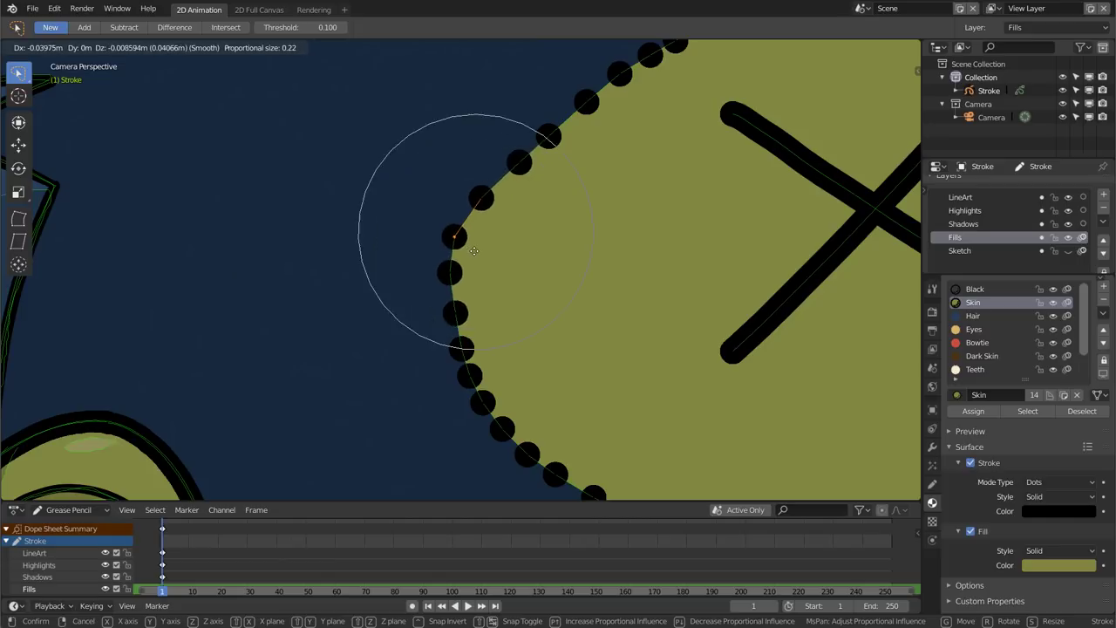
scroll(492, 277, down, 3)
scroll(492, 277, down, 3)
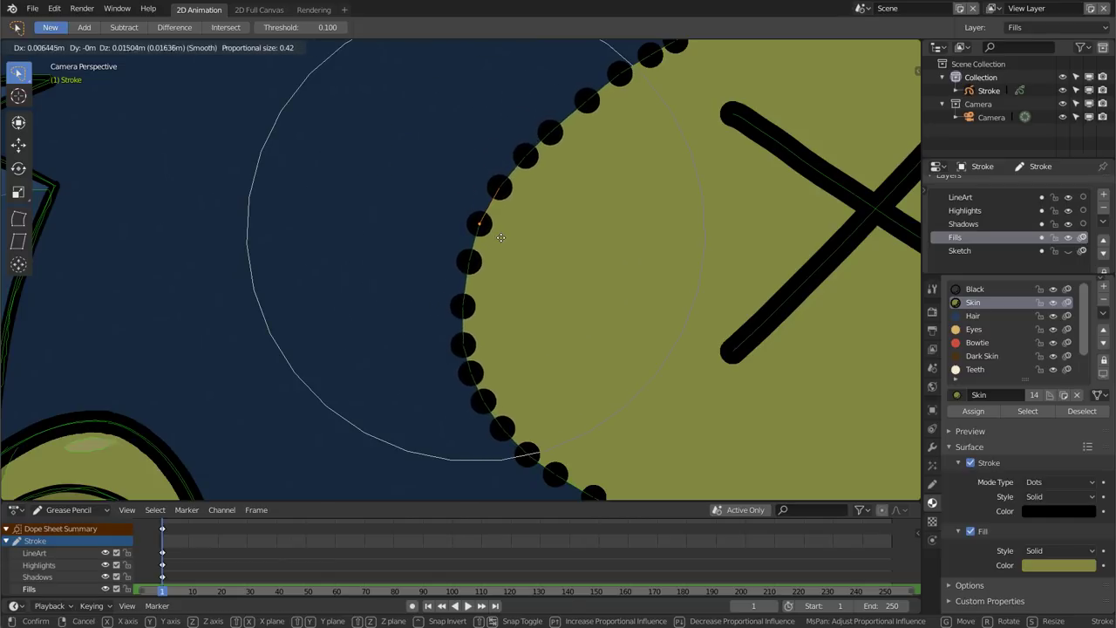
click(521, 264)
scroll(610, 266, down, 5)
key(Tab)
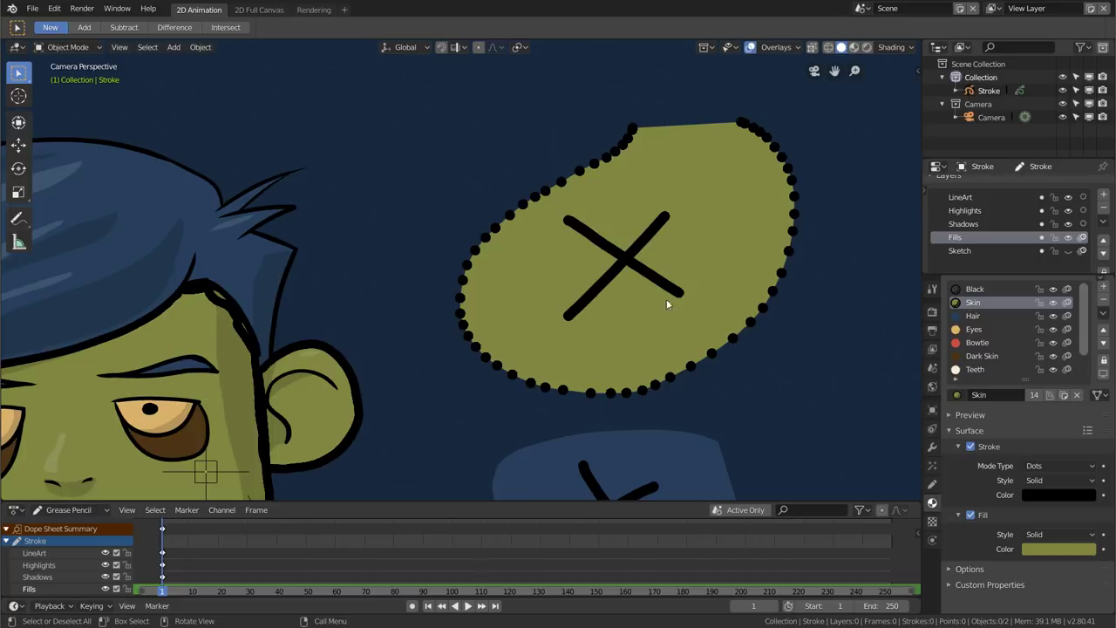
Set the Skin outline's Stroke Mode Type to Line and show the material preview
click(1056, 466)
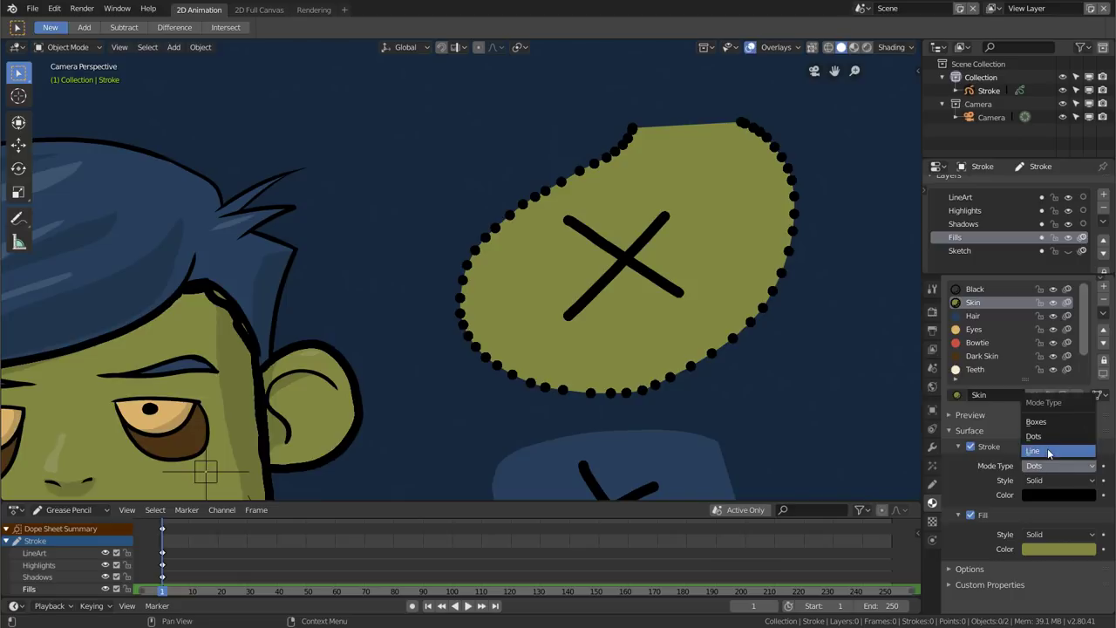
click(1047, 448)
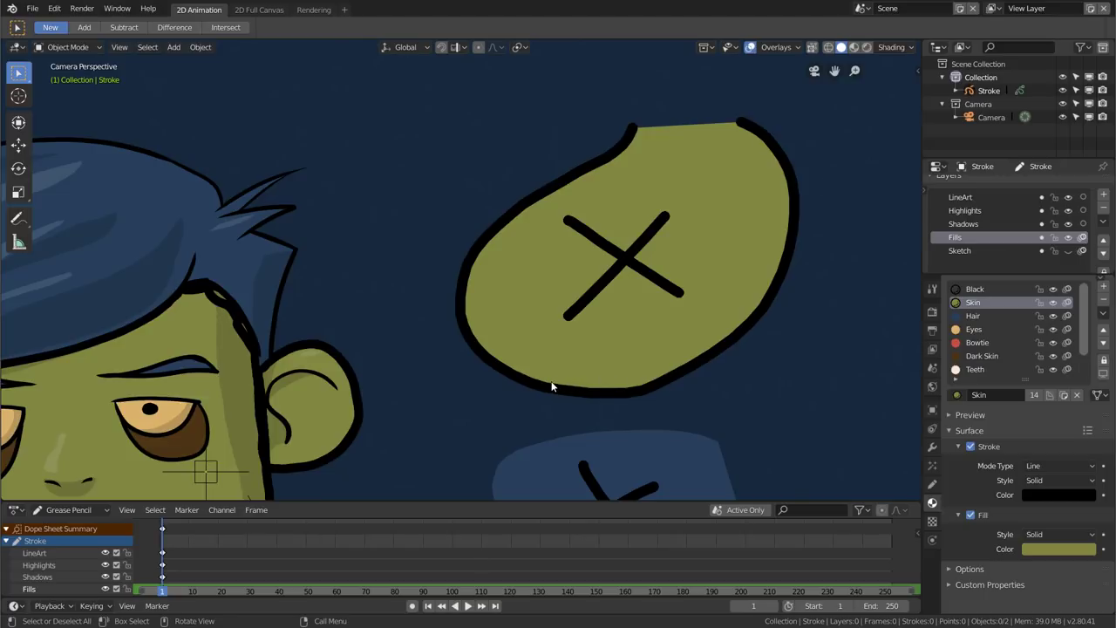
click(950, 414)
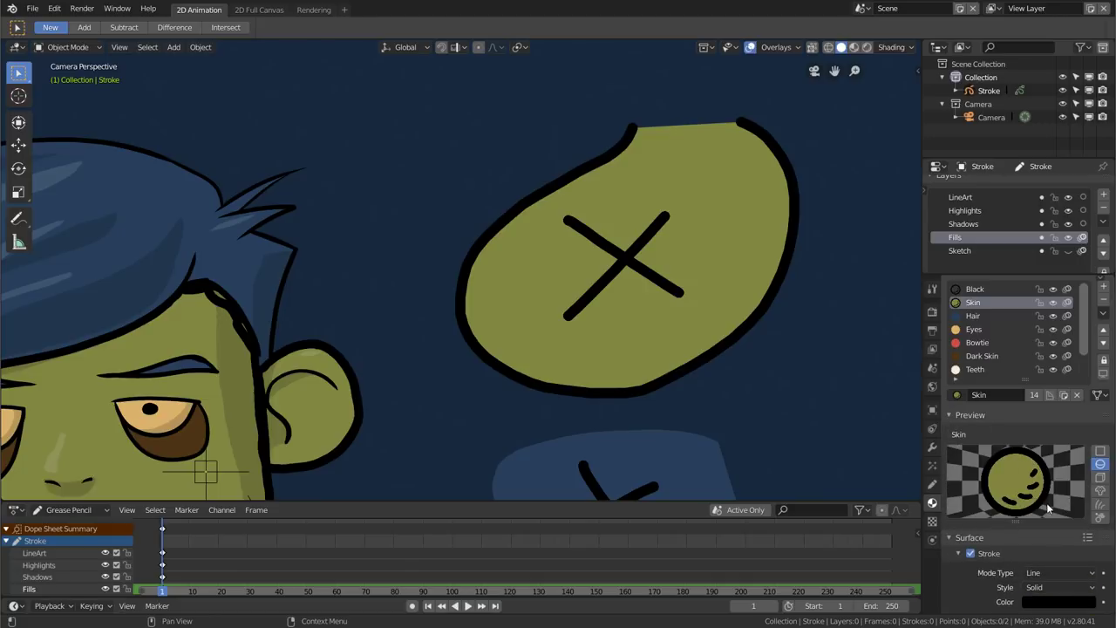
middle_drag(1049, 508, 1049, 414)
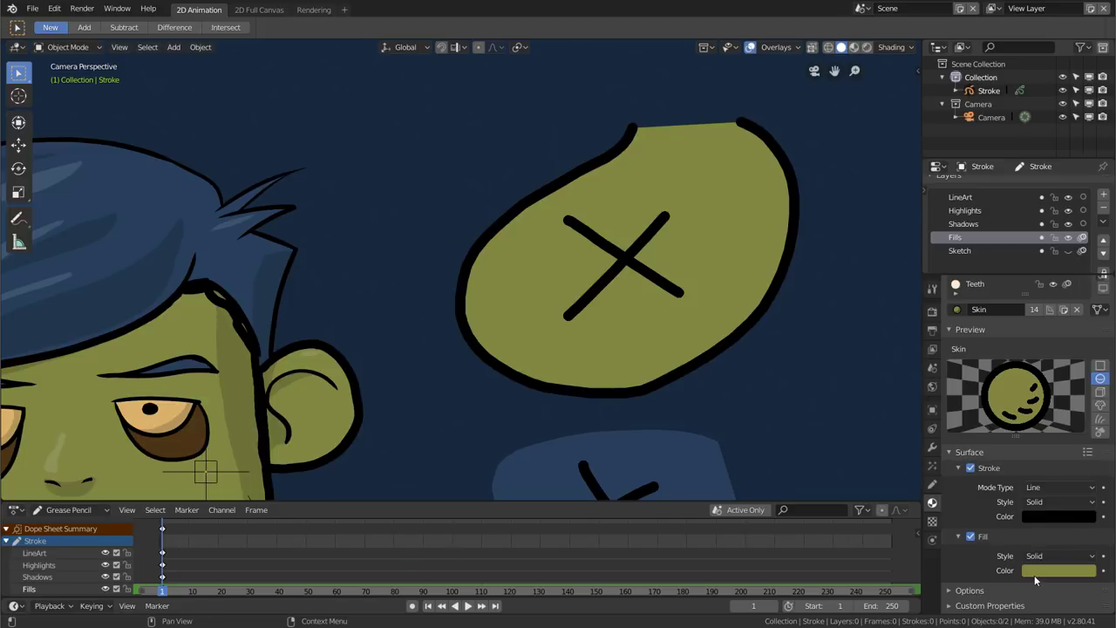
Recolour the Skin fill red-orange and toggle Fill and Stroke to compare
click(1034, 573)
drag(1002, 438, 1018, 464)
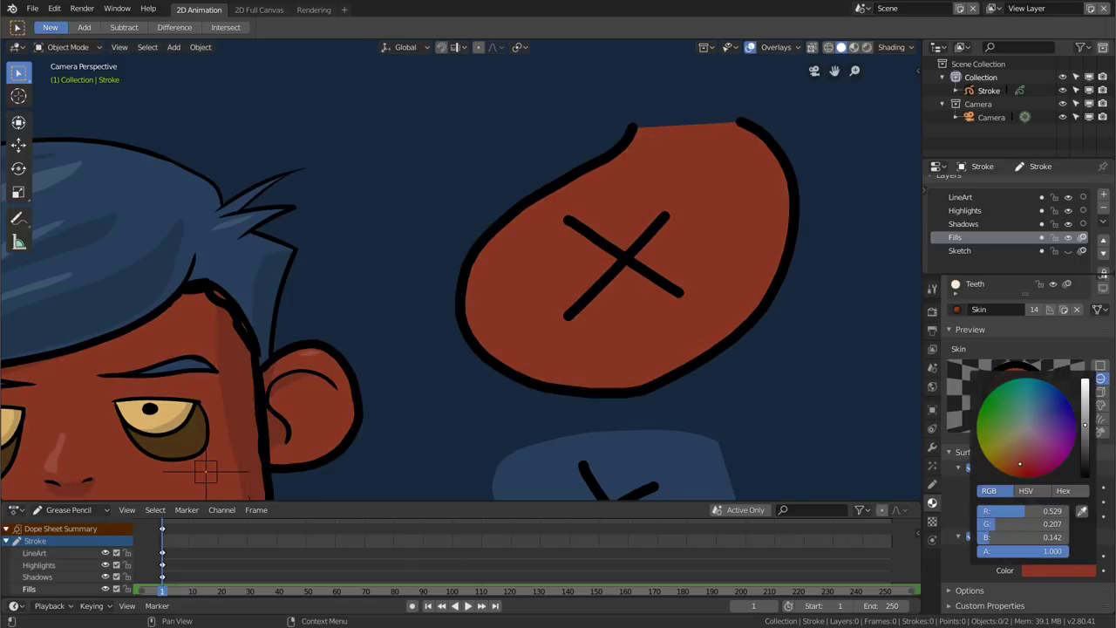
click(970, 536)
click(973, 536)
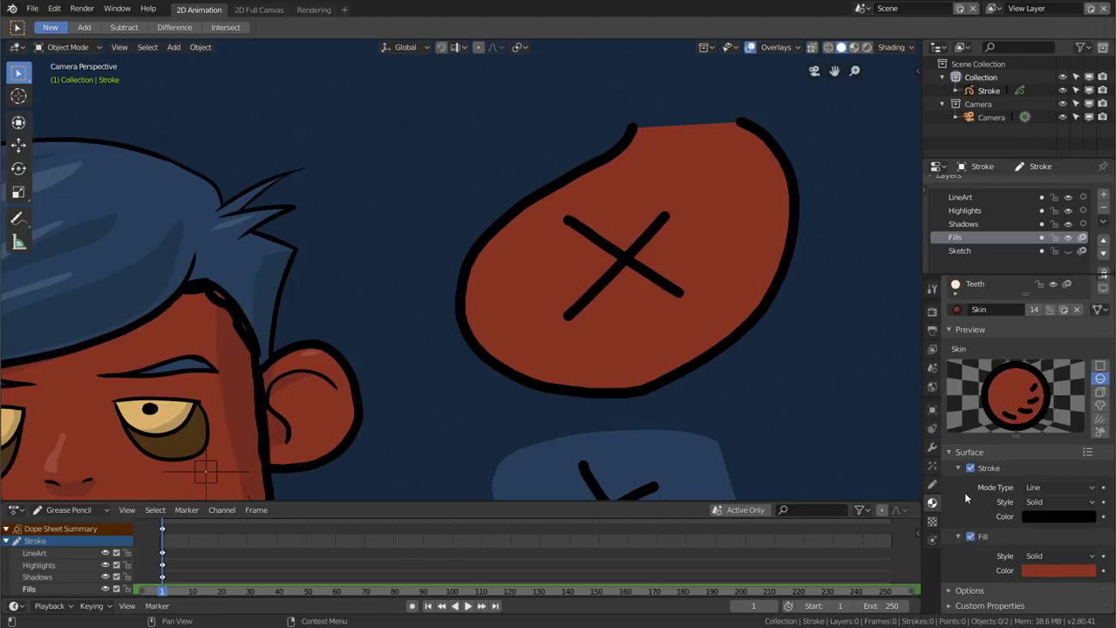
click(970, 468)
click(970, 468)
click(971, 537)
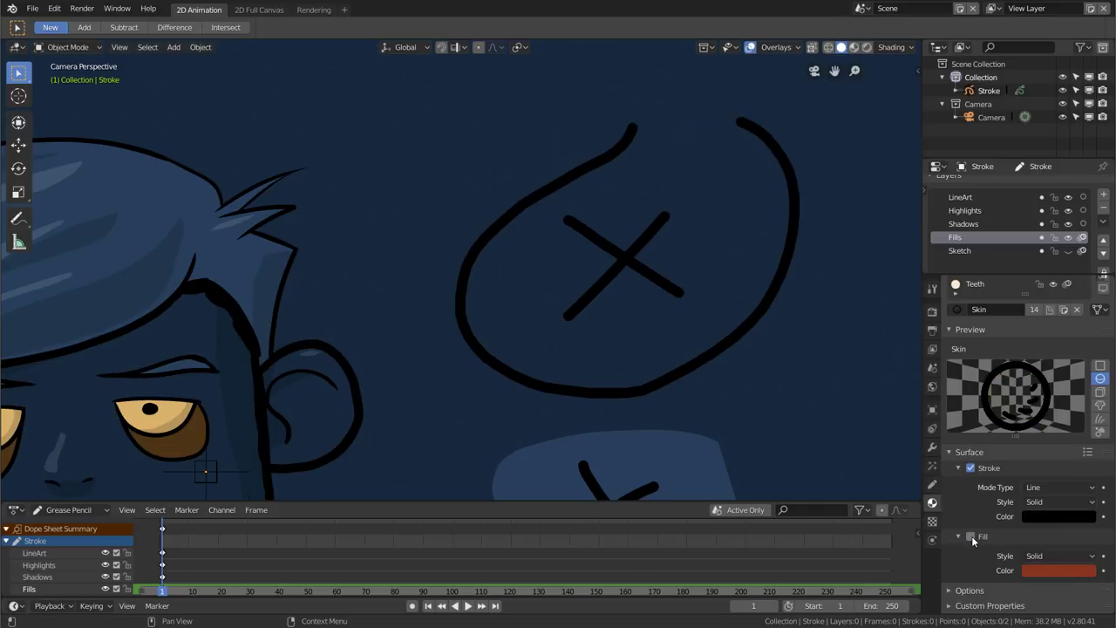
click(971, 536)
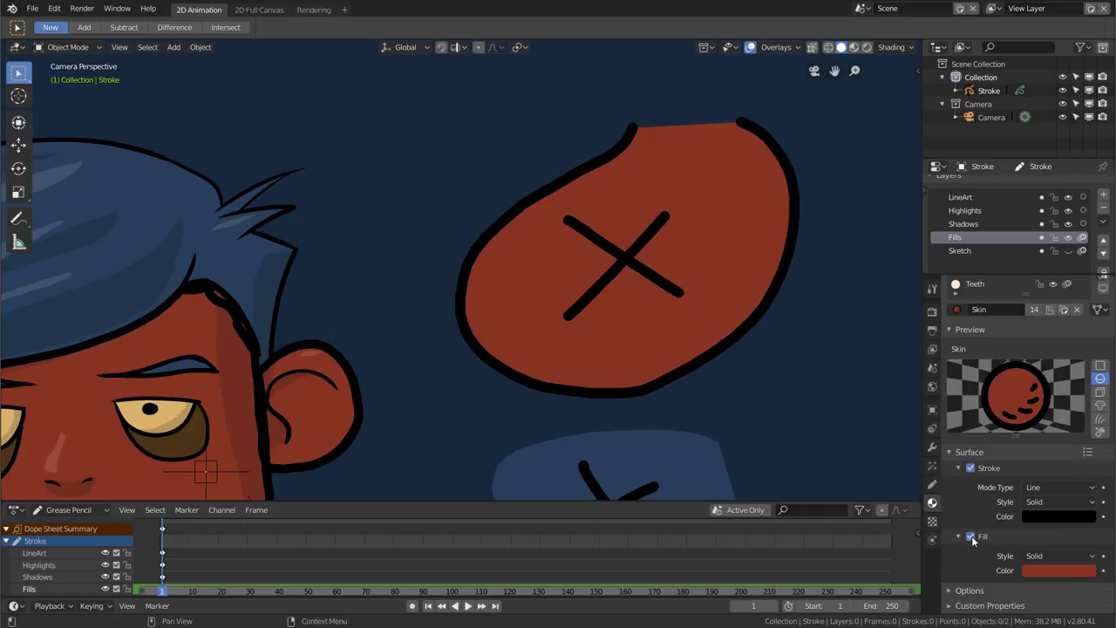
Make the Skin fill and outline colours translucent and frame the character in view
click(1054, 570)
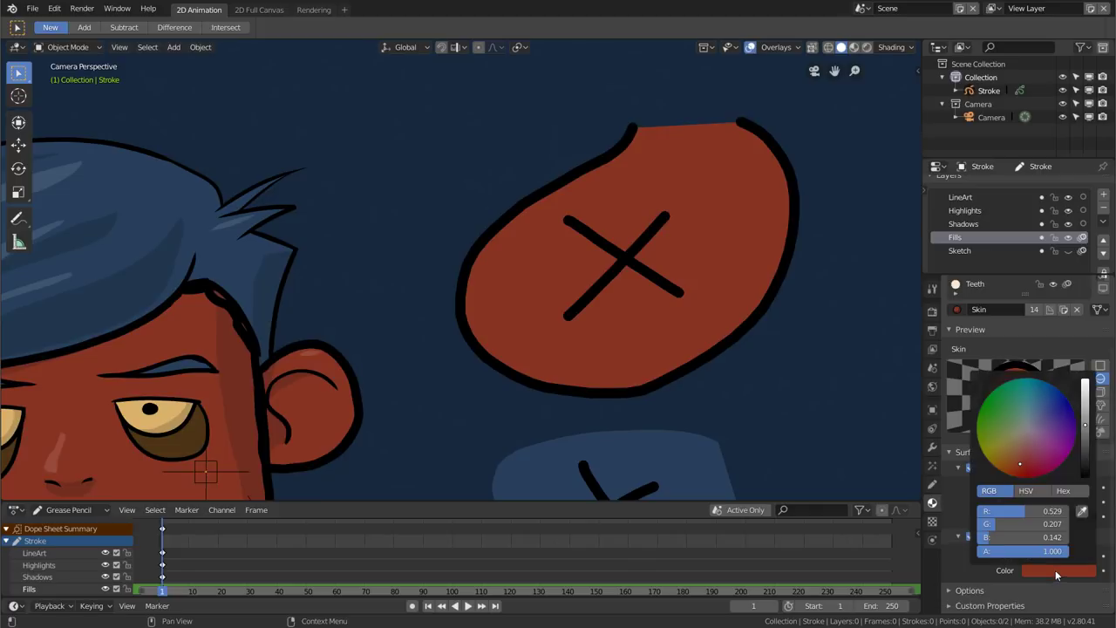
mouse_move(1055, 559)
mouse_down()
mouse_move(999, 551)
mouse_move(1080, 551)
mouse_up()
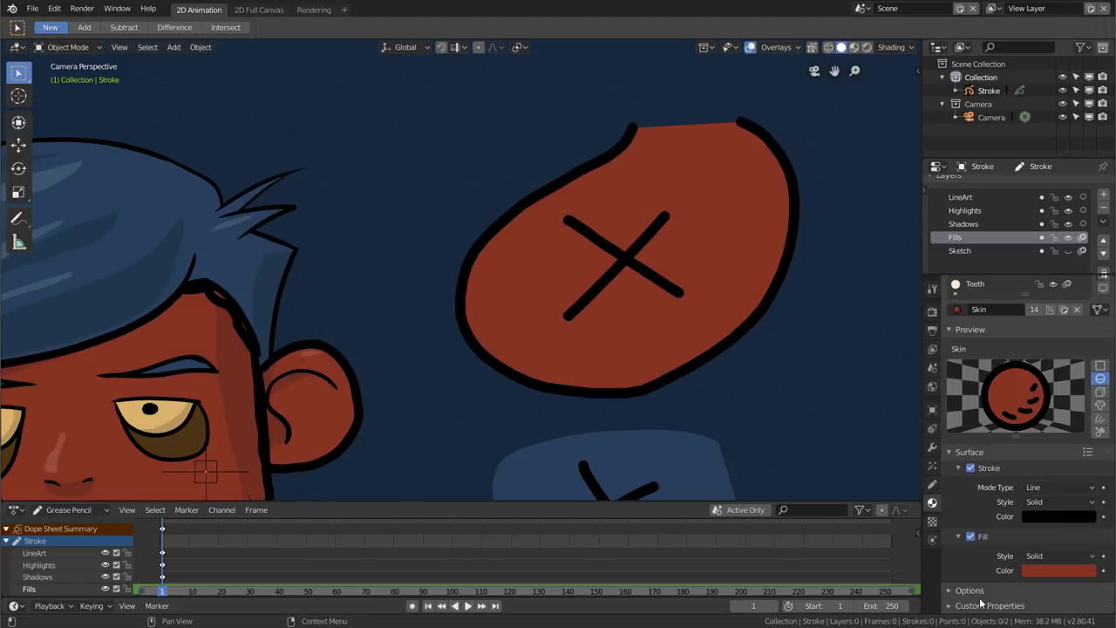
click(1034, 515)
mouse_move(1037, 496)
mouse_down()
mouse_move(981, 496)
mouse_move(1080, 496)
mouse_up()
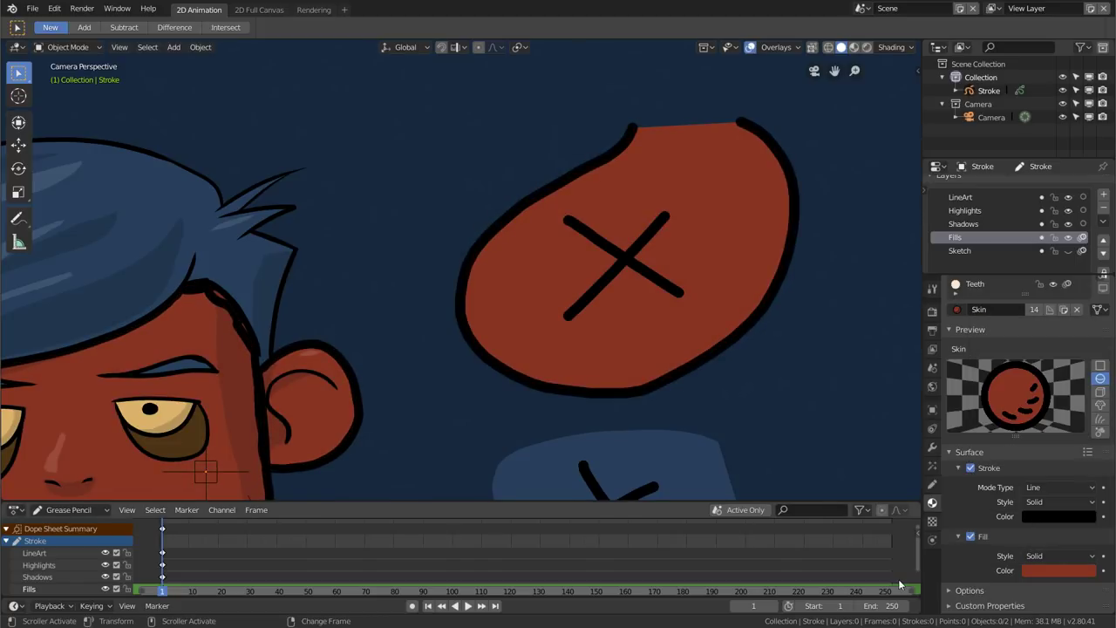
scroll(555, 329, down, 3)
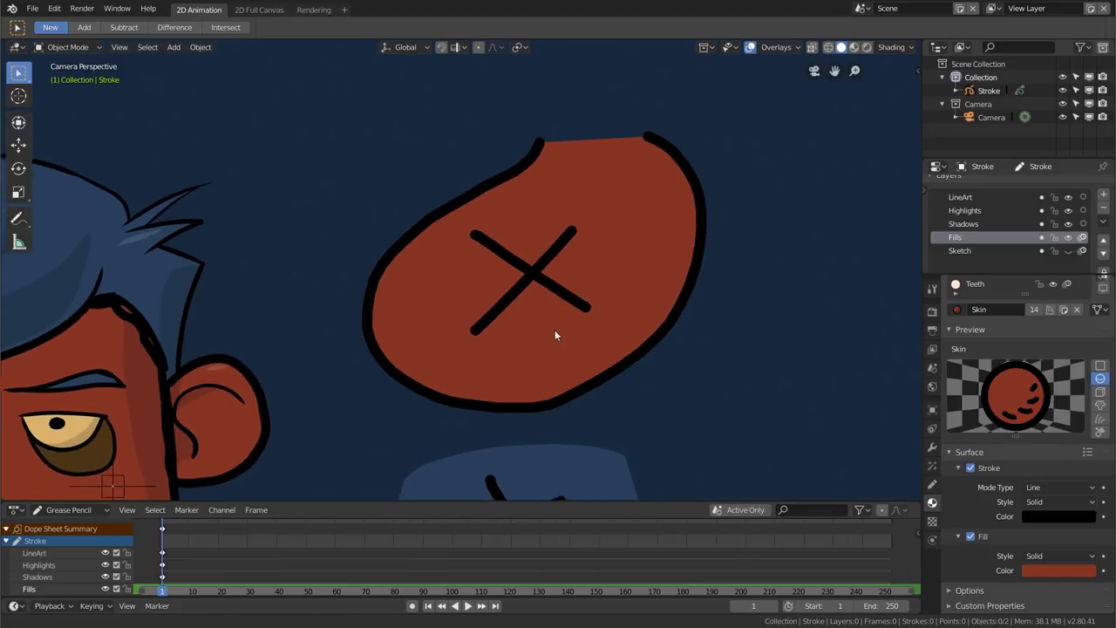
scroll(590, 347, down, 3)
shift+middle_drag(590, 347, 640, 282)
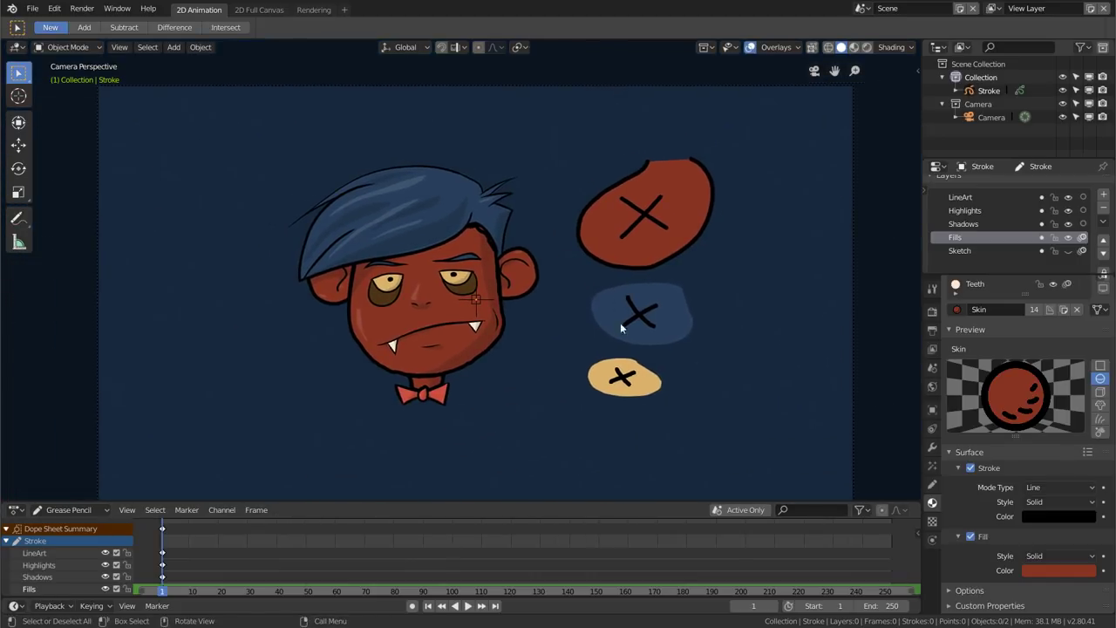
scroll(629, 339, up, 2)
shift+scroll(578, 328, up, 1)
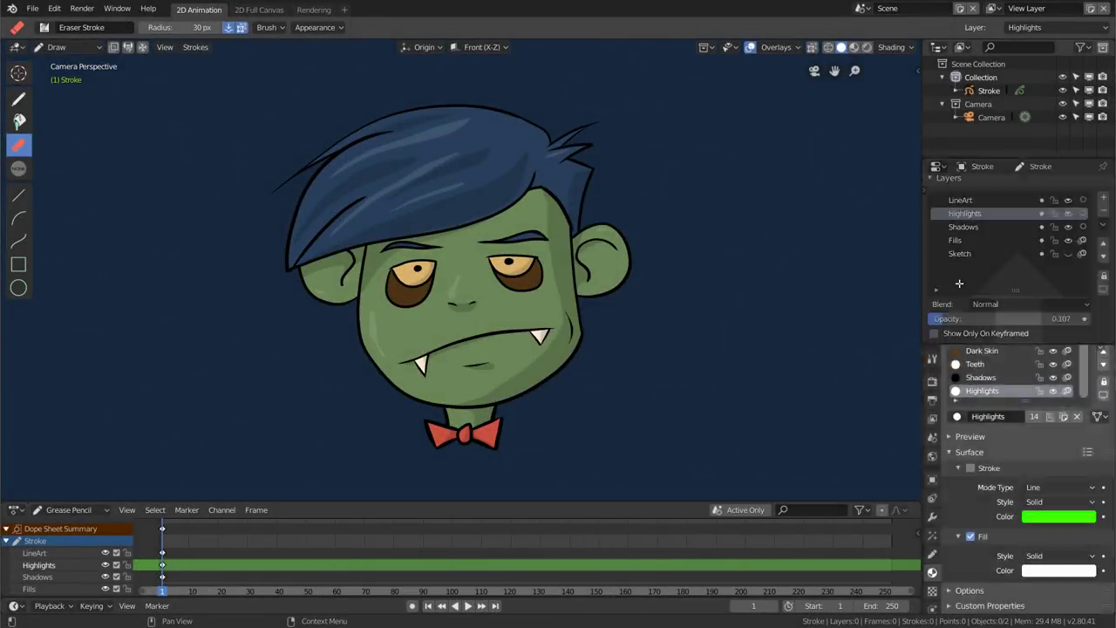
Add an Array modifier to the zombie head drawing
mouse_move(924, 342)
mouse_down()
mouse_move(924, 316)
mouse_move(895, 325)
mouse_up()
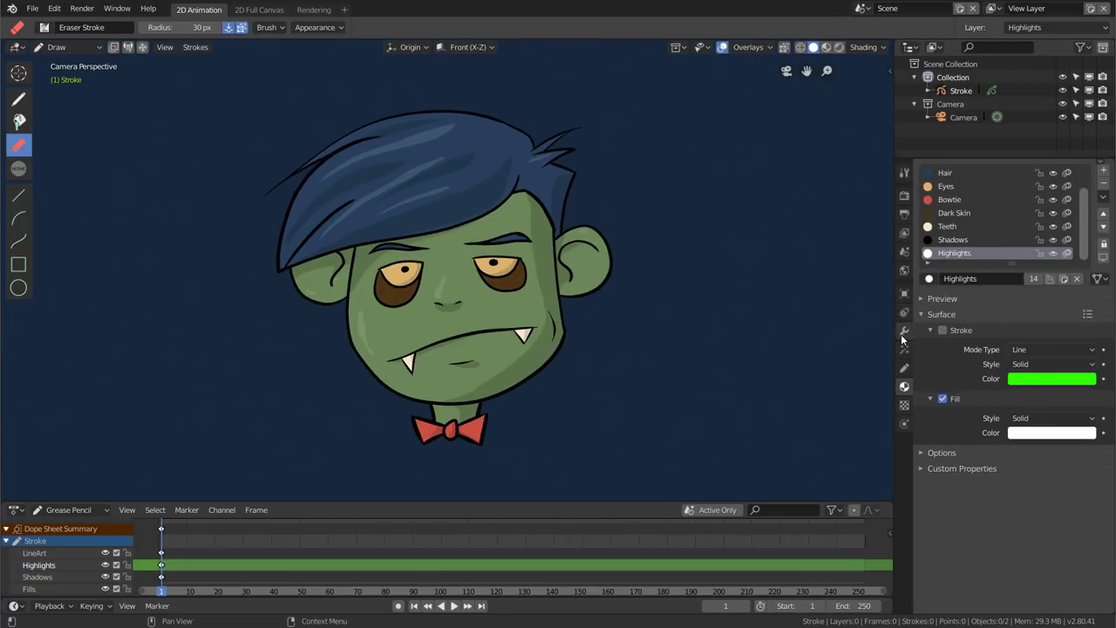
click(904, 332)
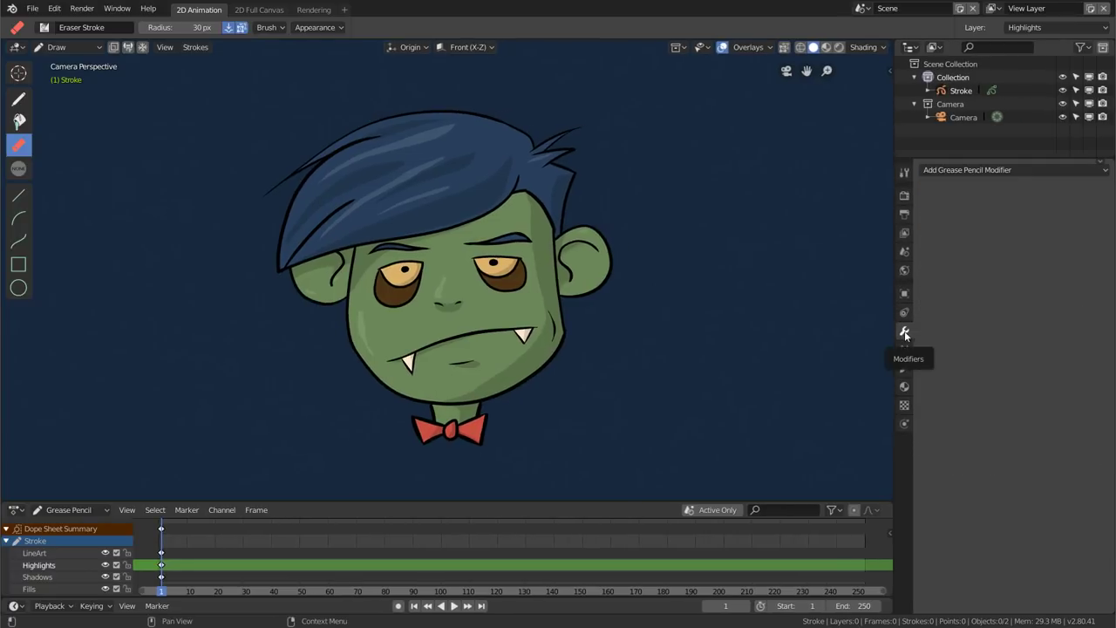
click(979, 174)
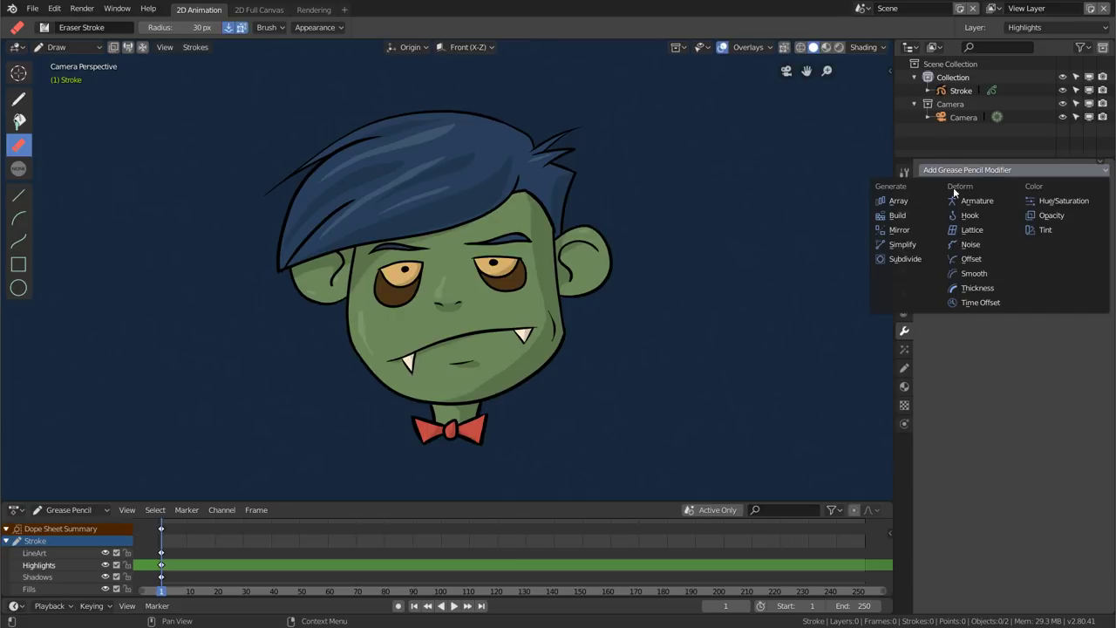
click(918, 200)
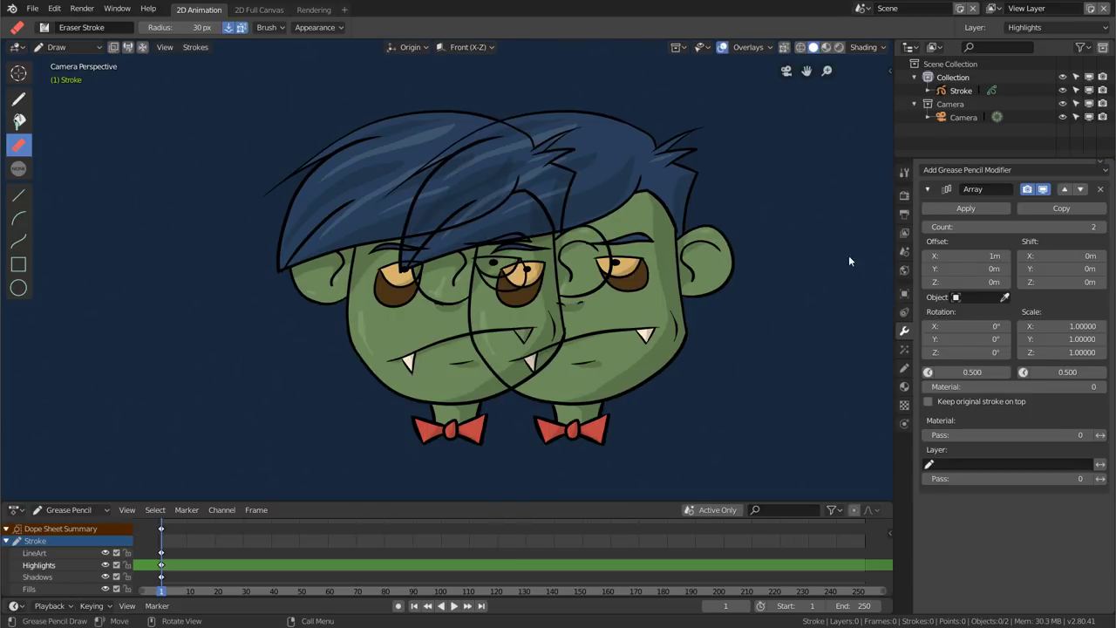
Set the Array count to 4 and the X offset to about 3 m, undoing a depth offset
click(1101, 227)
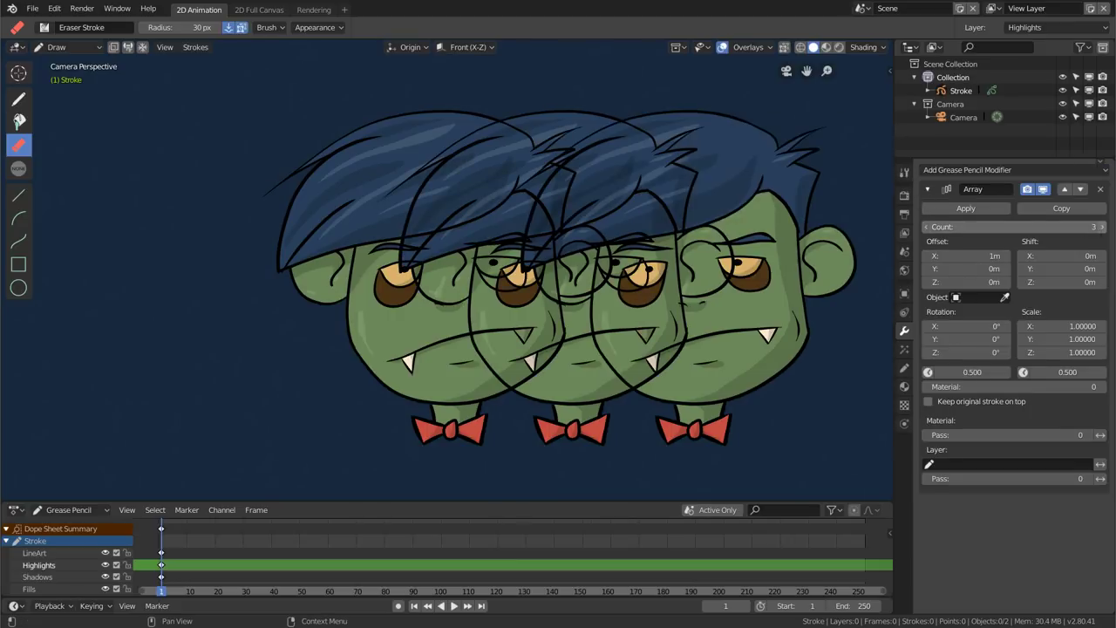
click(1102, 226)
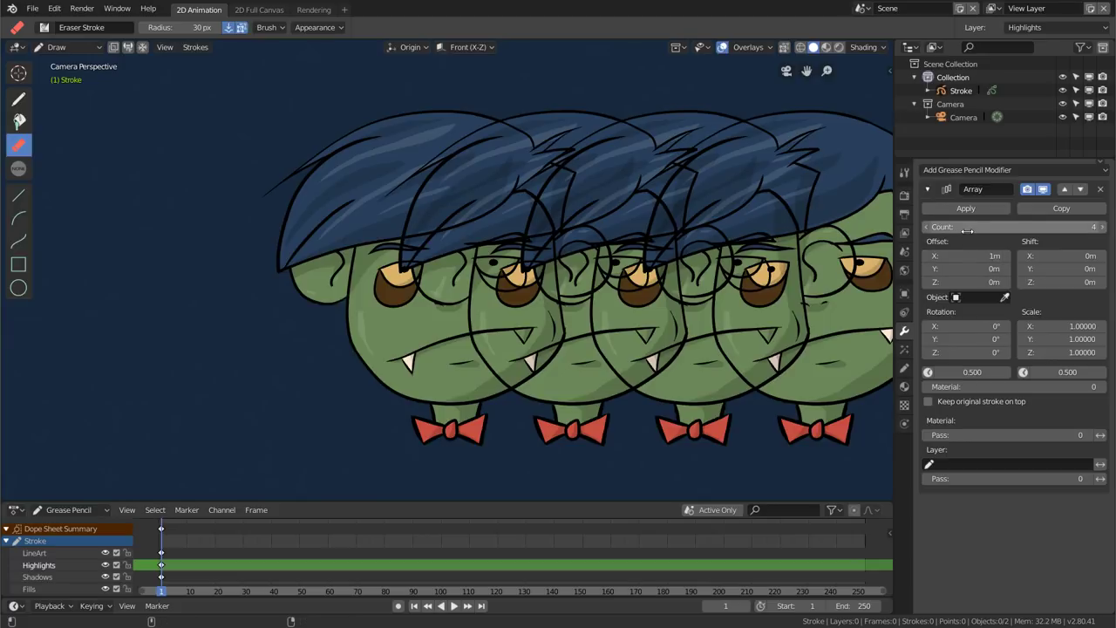
mouse_move(967, 256)
mouse_down()
mouse_move(1020, 256)
mouse_move(993, 255)
mouse_up()
scroll(463, 277, down, 3)
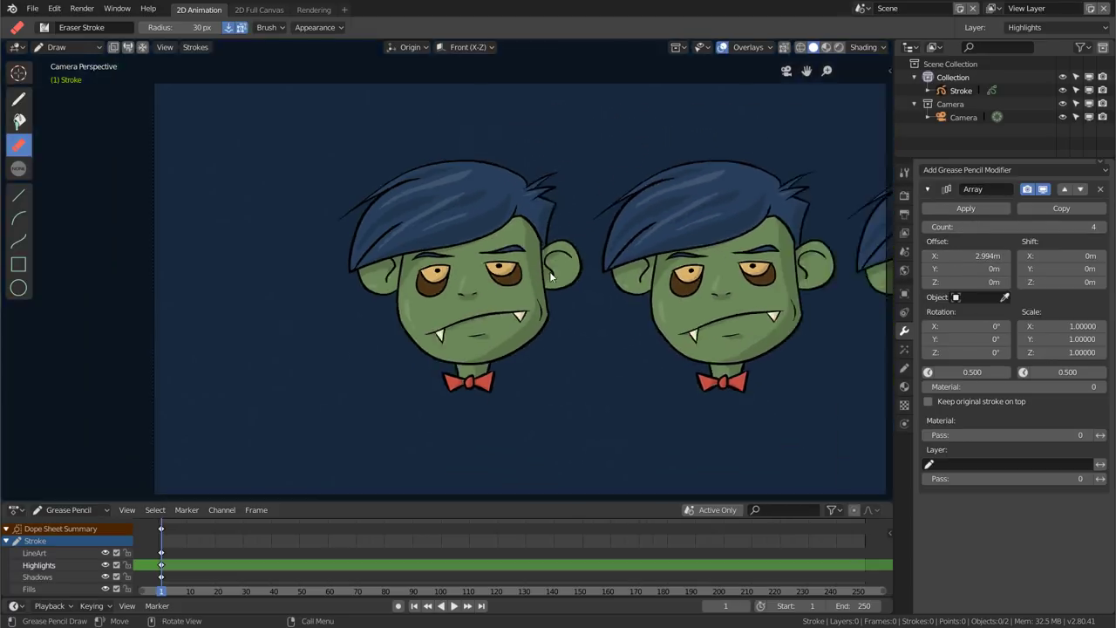
scroll(463, 278, down, 3)
mouse_move(637, 277)
shift+middle_down()
mouse_move(463, 277)
mouse_move(492, 250)
mouse_move(424, 259)
mouse_move(591, 283)
shift+middle_up()
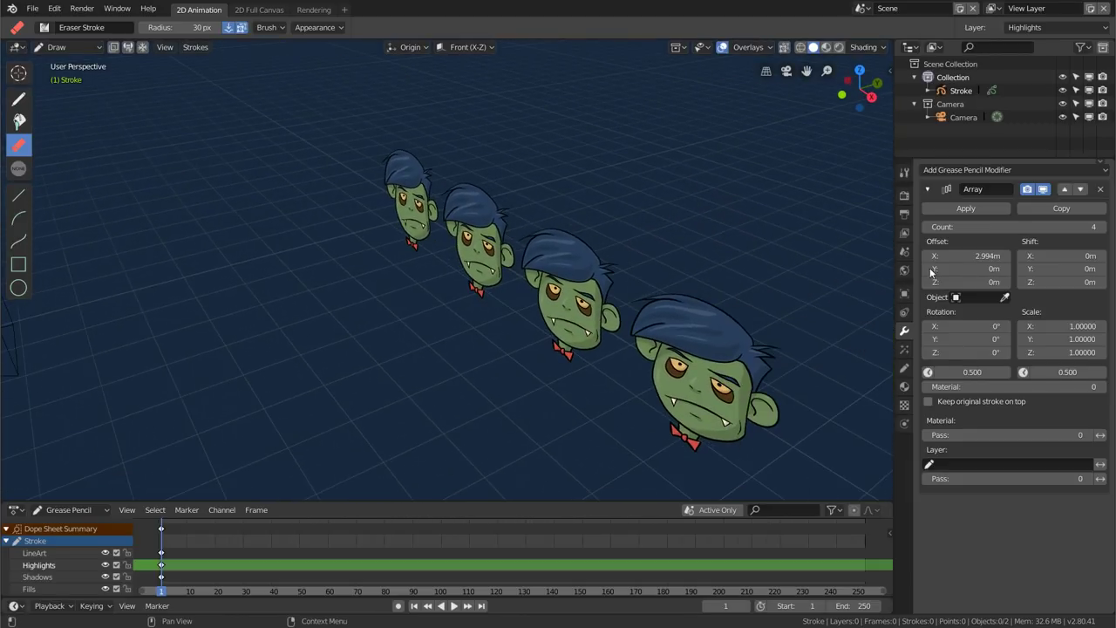
drag(968, 268, 1012, 268)
mouse_move(627, 331)
middle_down()
mouse_move(428, 340)
mouse_move(500, 279)
middle_up()
key(ctrl+z)
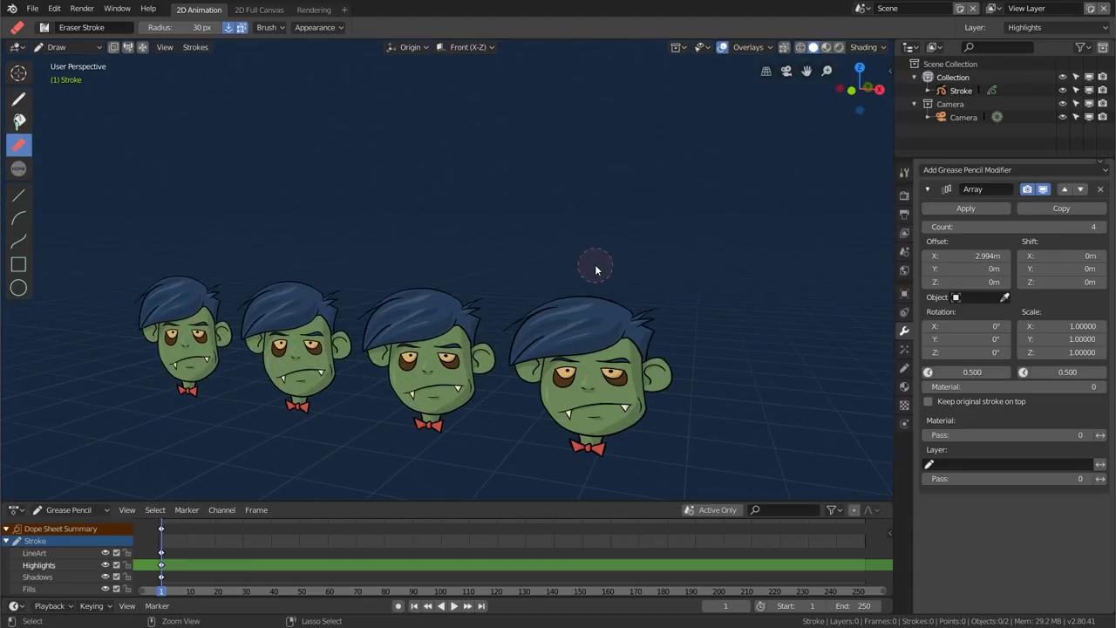
click(957, 173)
Collapse the Array and Mirror panels and delete the Mirror modifier
click(913, 233)
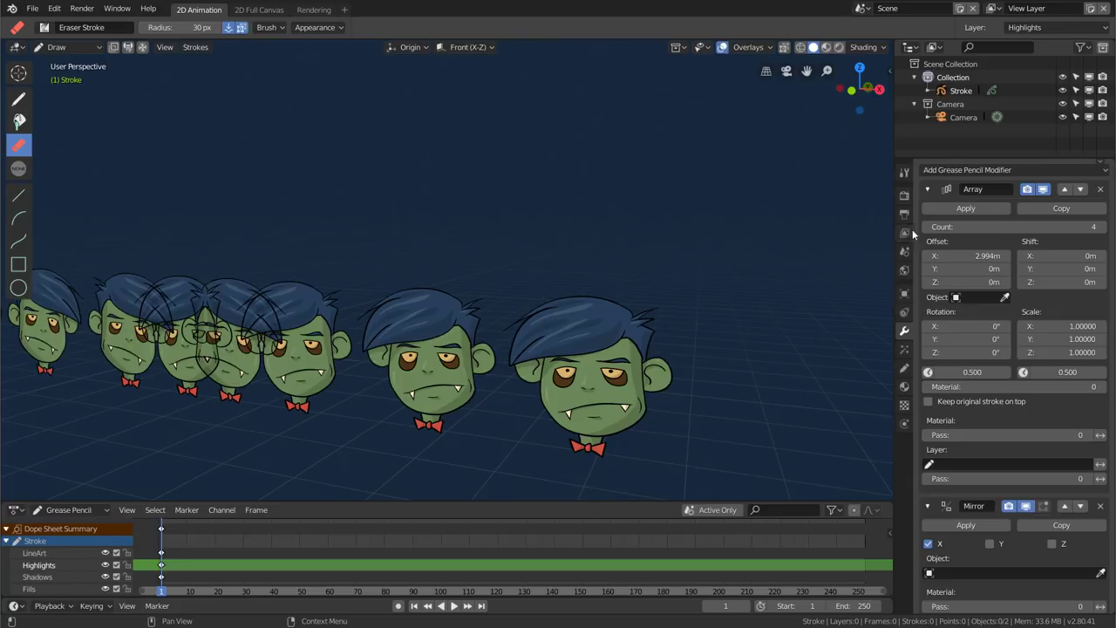
mouse_move(695, 282)
middle_down()
mouse_move(560, 320)
mouse_move(517, 345)
middle_up()
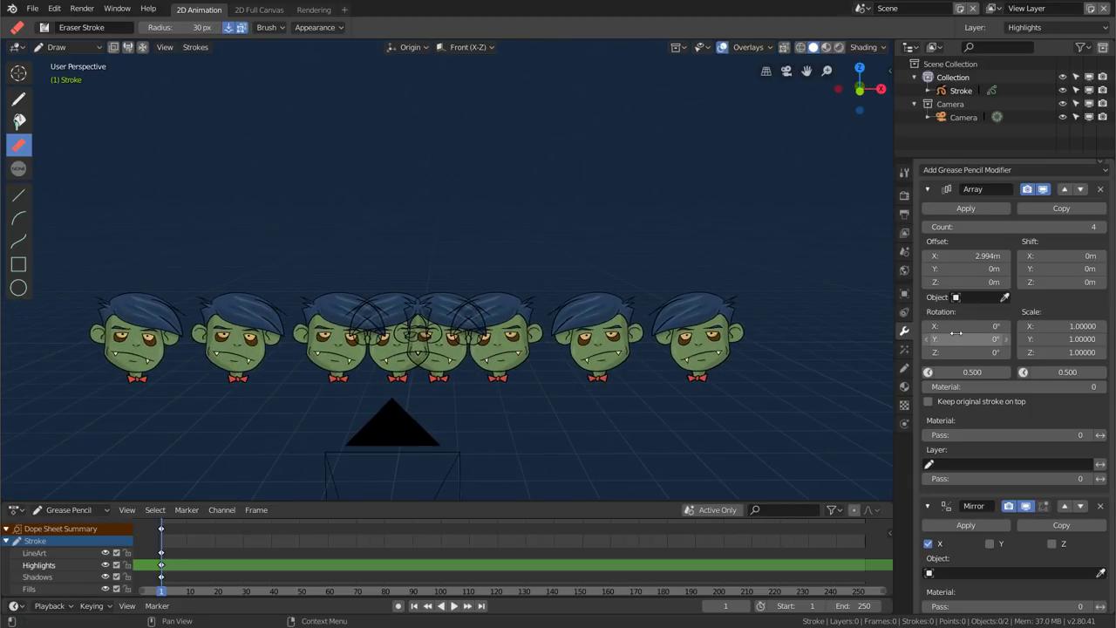
click(927, 190)
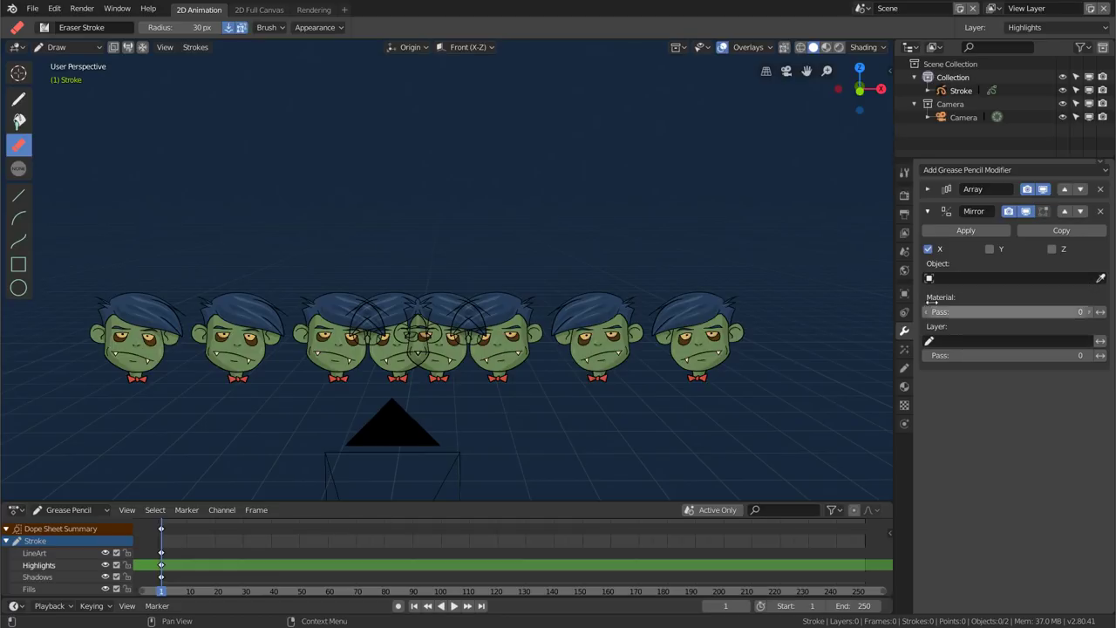
click(927, 212)
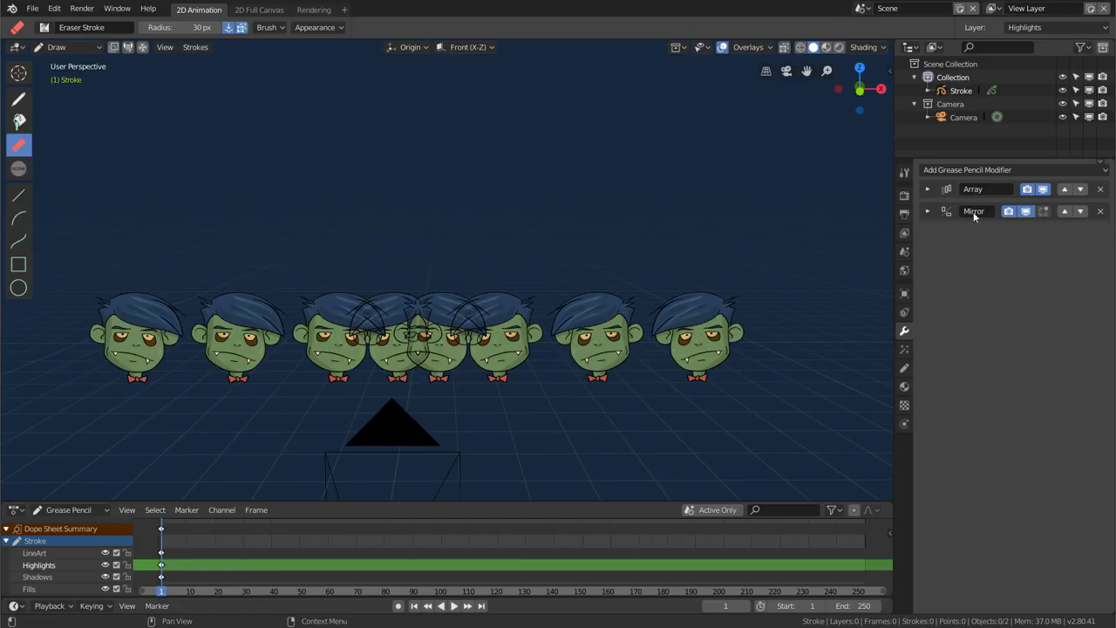
click(1100, 213)
Add a Noise modifier and set its factor to 0.1, then raise it to 4.4
click(951, 172)
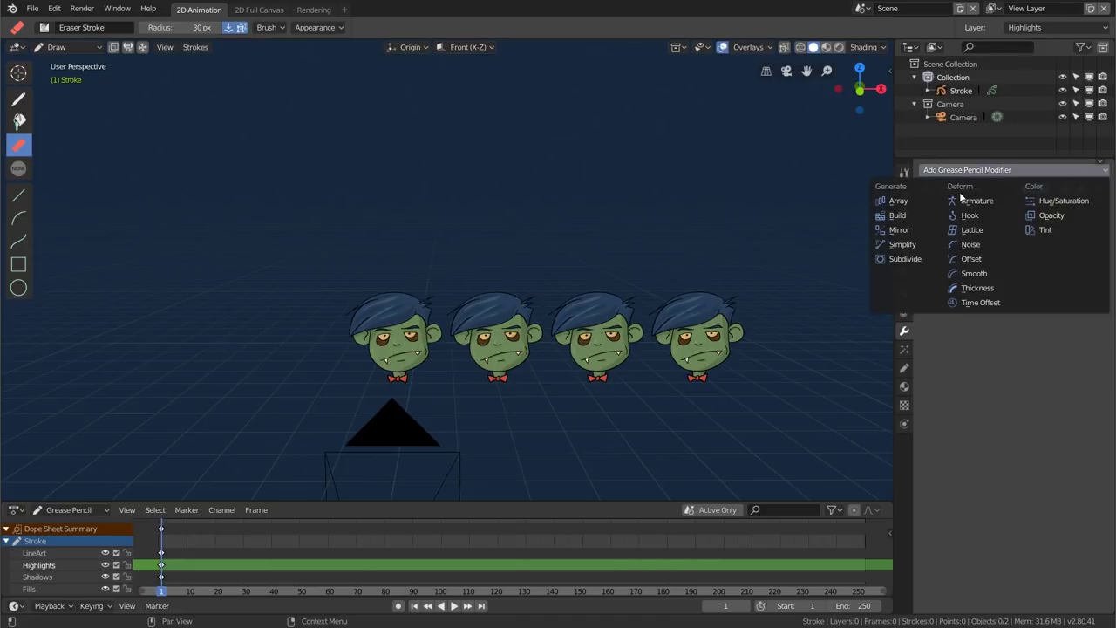
click(970, 244)
scroll(468, 323, up, 1)
scroll(472, 323, up, 2)
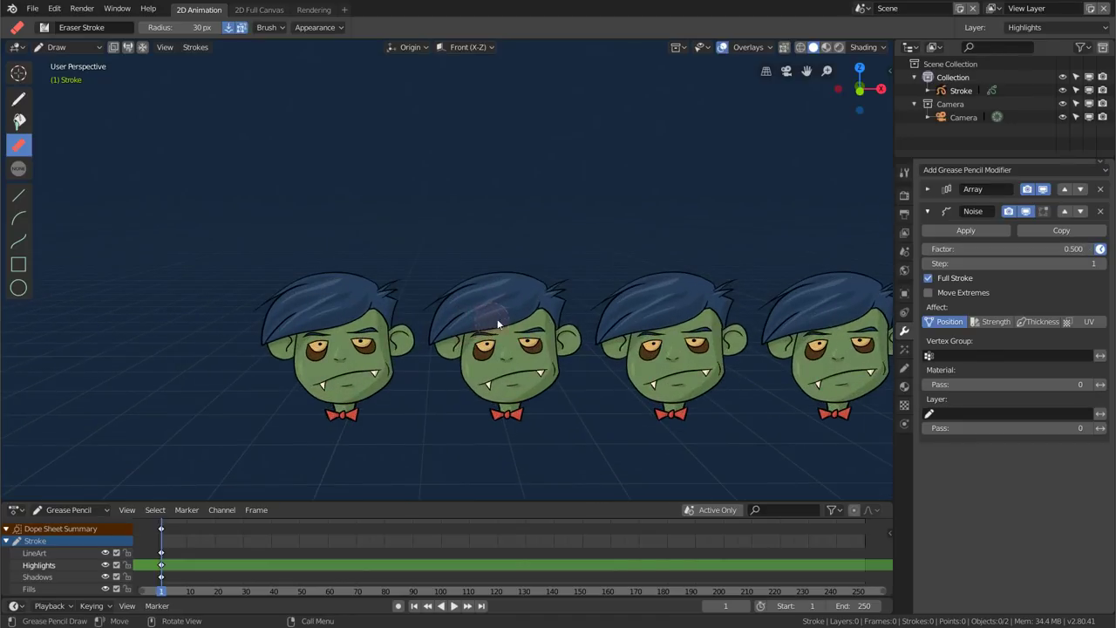
mouse_move(498, 324)
shift+middle_down()
mouse_move(547, 290)
mouse_move(543, 268)
shift+middle_up()
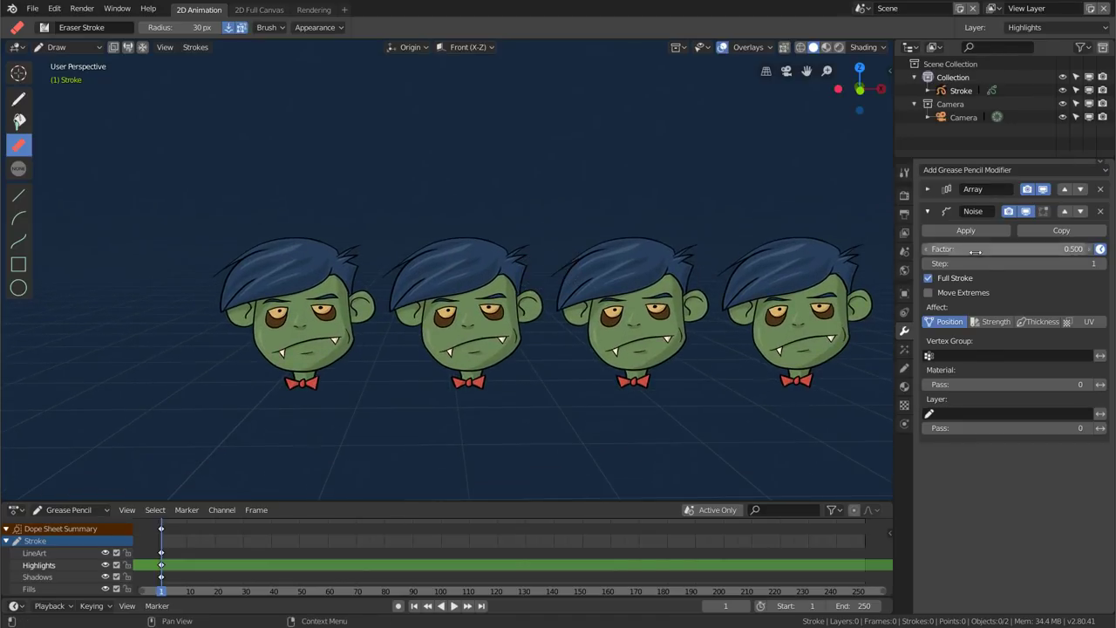
drag(975, 252, 1070, 248)
scroll(606, 270, up, 4)
click(1011, 248)
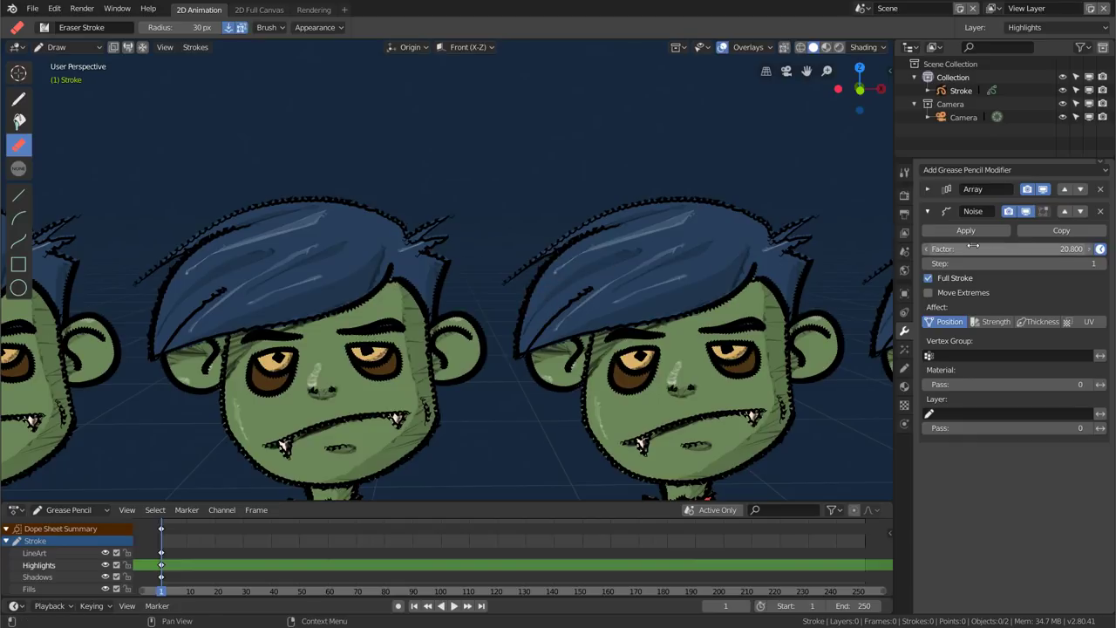
text(0.1)
key(Return)
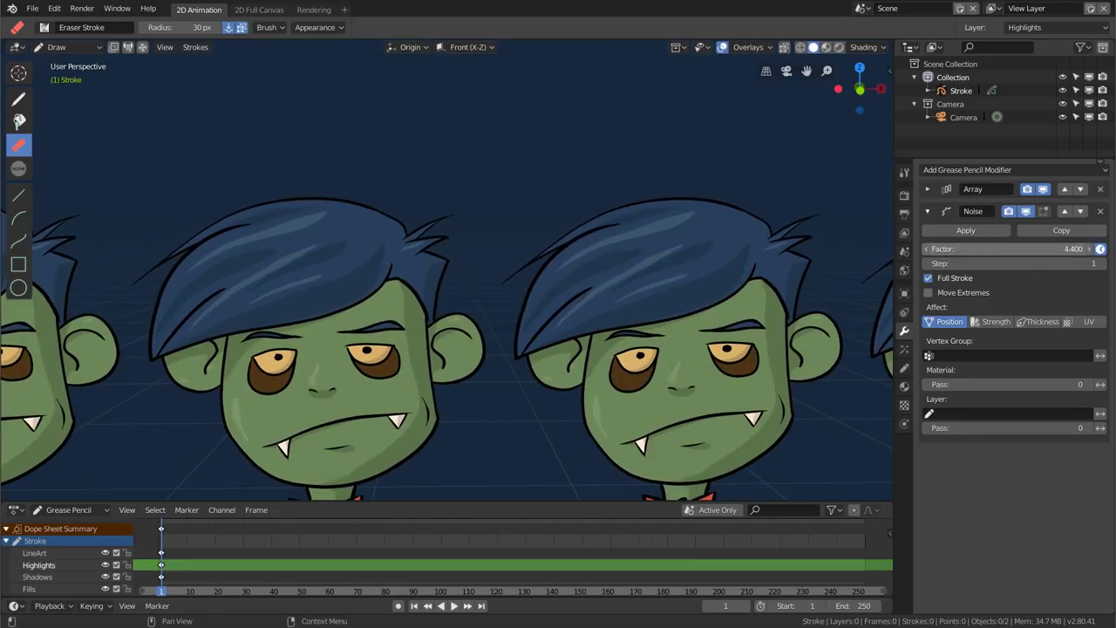
drag(993, 248, 1032, 248)
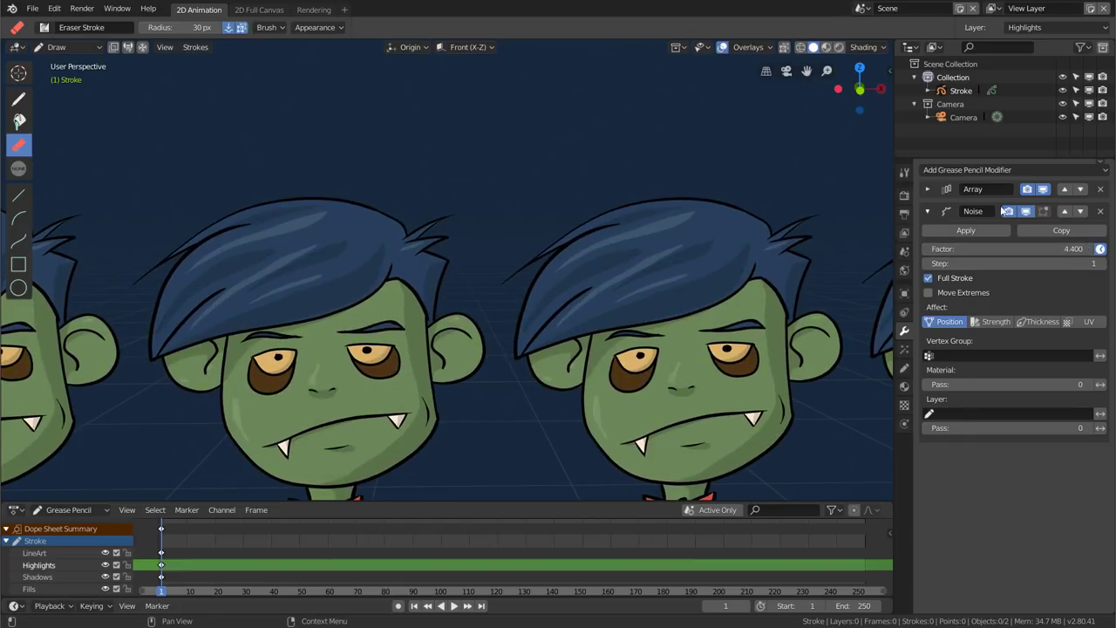
Swap the Noise modifier for a Smooth modifier and drag its factor up to 2
click(1099, 211)
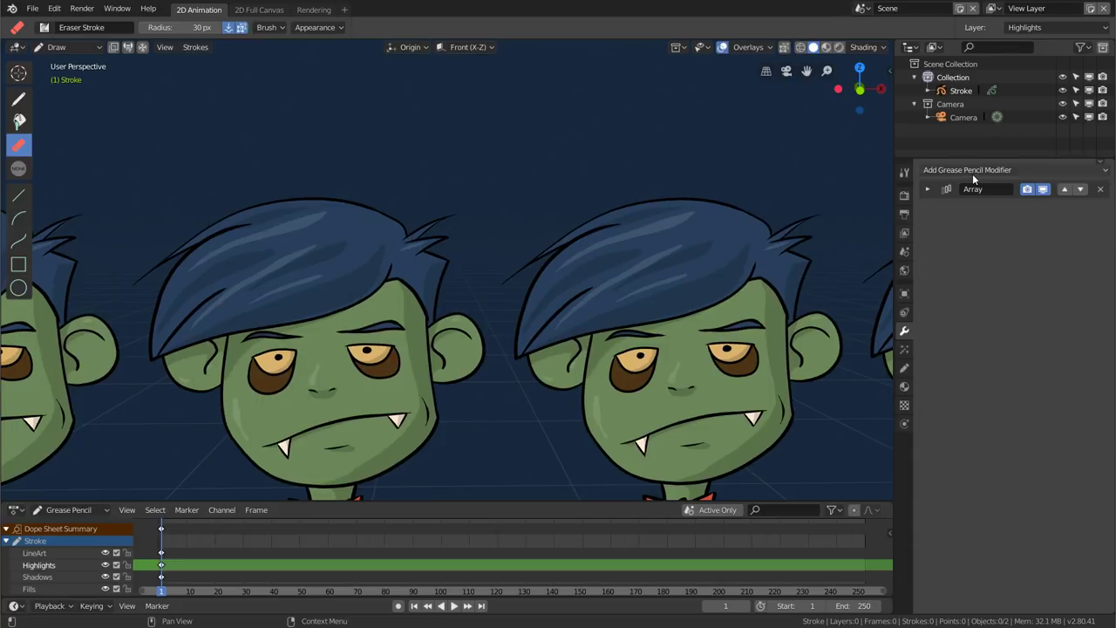
click(971, 173)
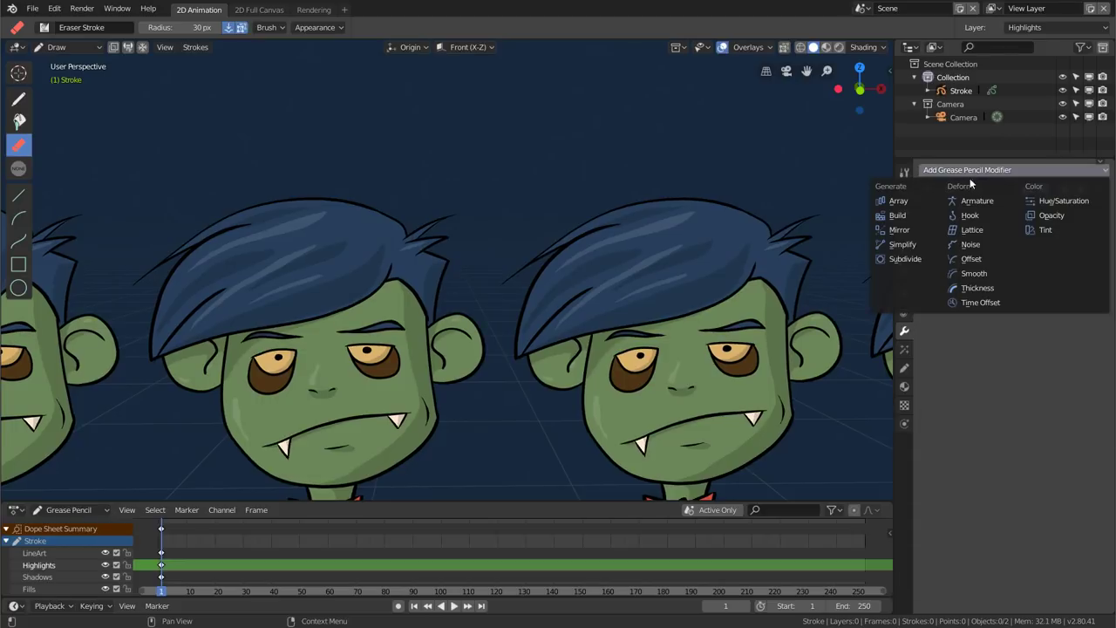
click(984, 277)
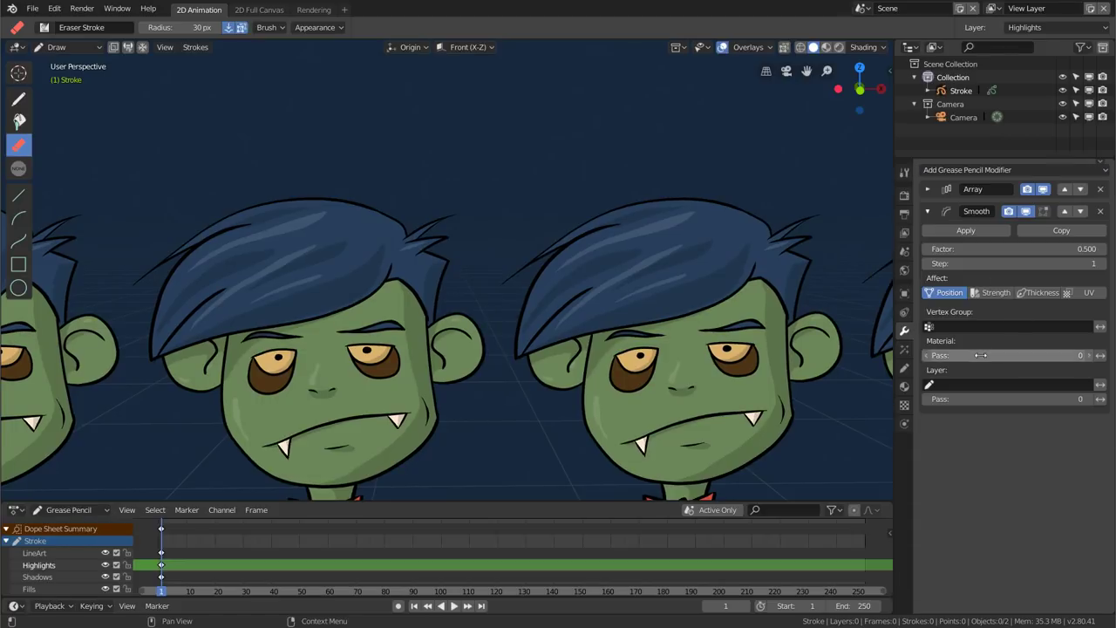
drag(1011, 249, 1063, 248)
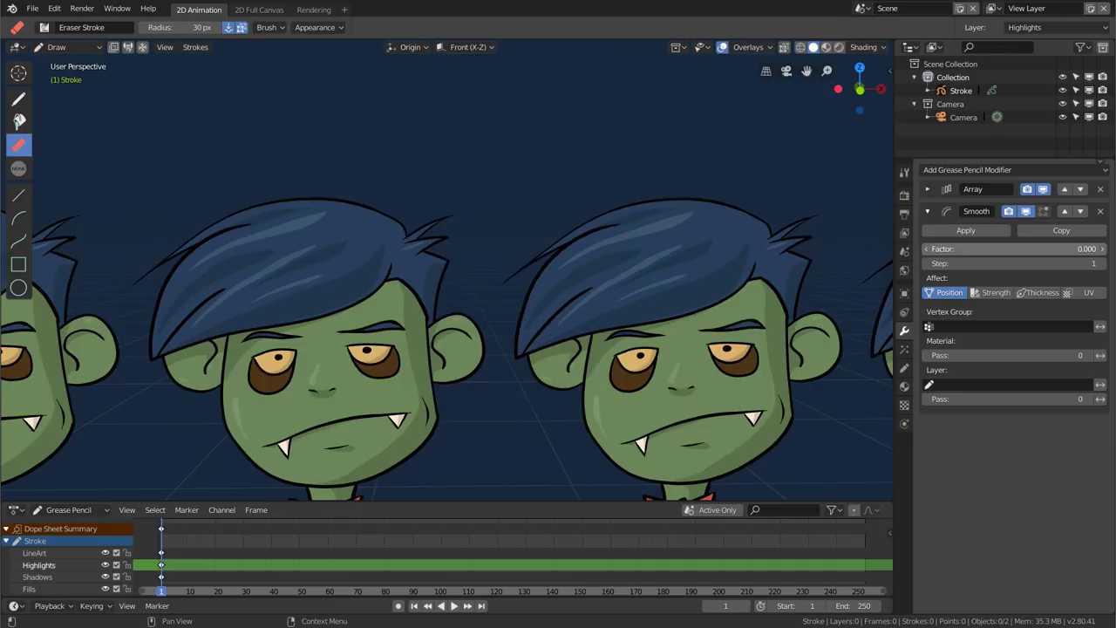
mouse_move(1063, 248)
mouse_down()
mouse_move(1011, 248)
mouse_move(1059, 248)
mouse_up()
Drop the Smooth factor back to 0 and delete the Smooth modifier
scroll(670, 375, up, 3)
scroll(671, 375, up, 2)
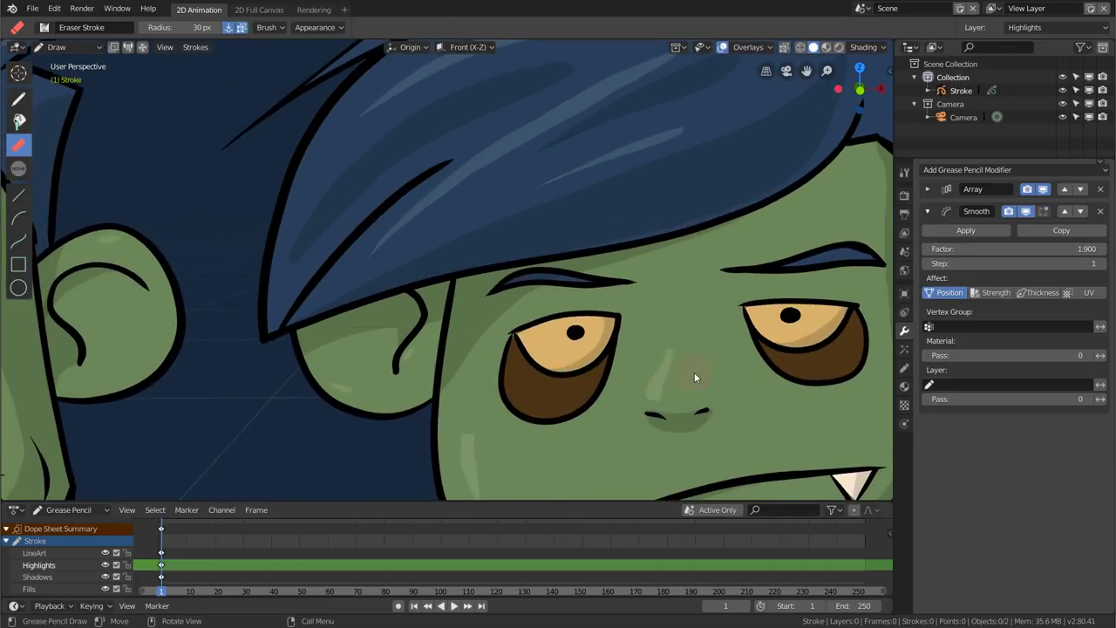
scroll(694, 372, up, 2)
scroll(640, 346, up, 1)
scroll(561, 327, up, 1)
scroll(532, 314, down, 1)
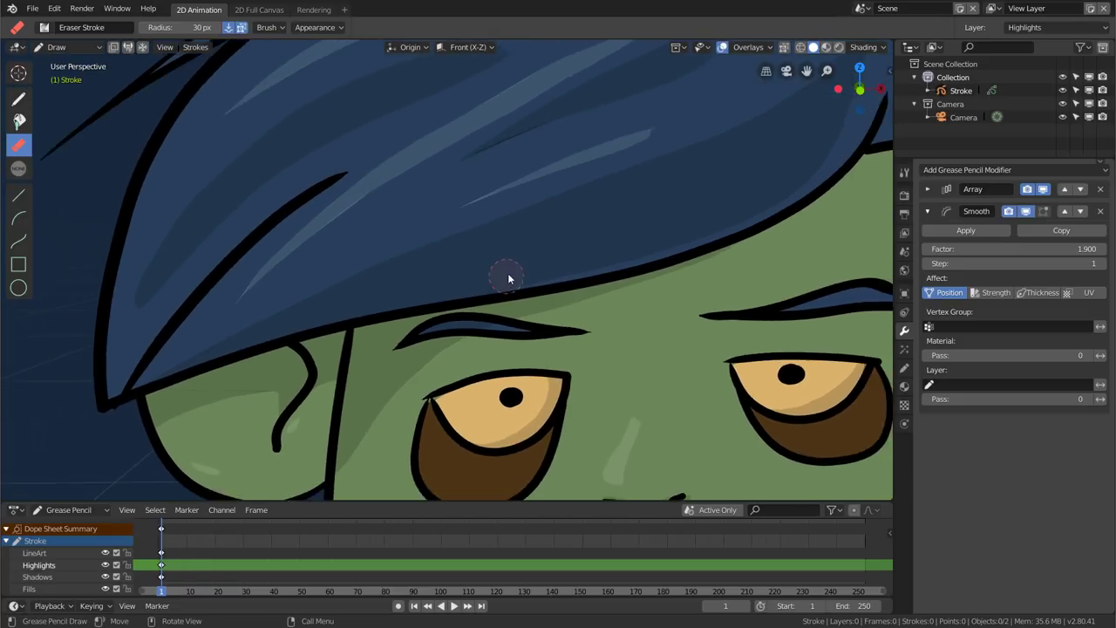
scroll(523, 366, down, 2)
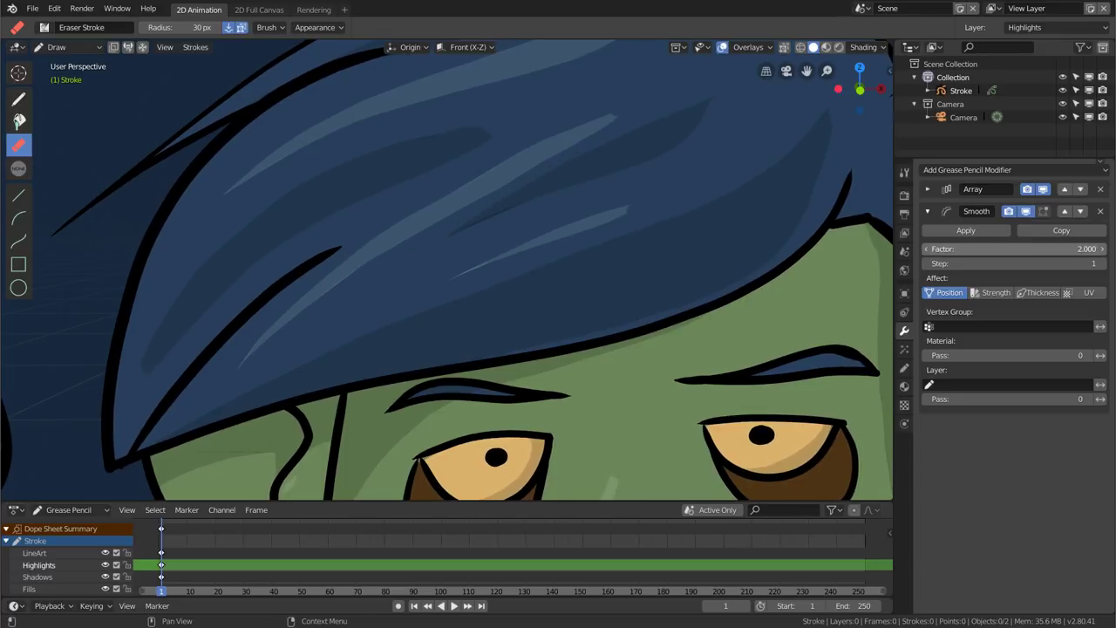
drag(1011, 249, 959, 249)
click(1101, 211)
click(1054, 170)
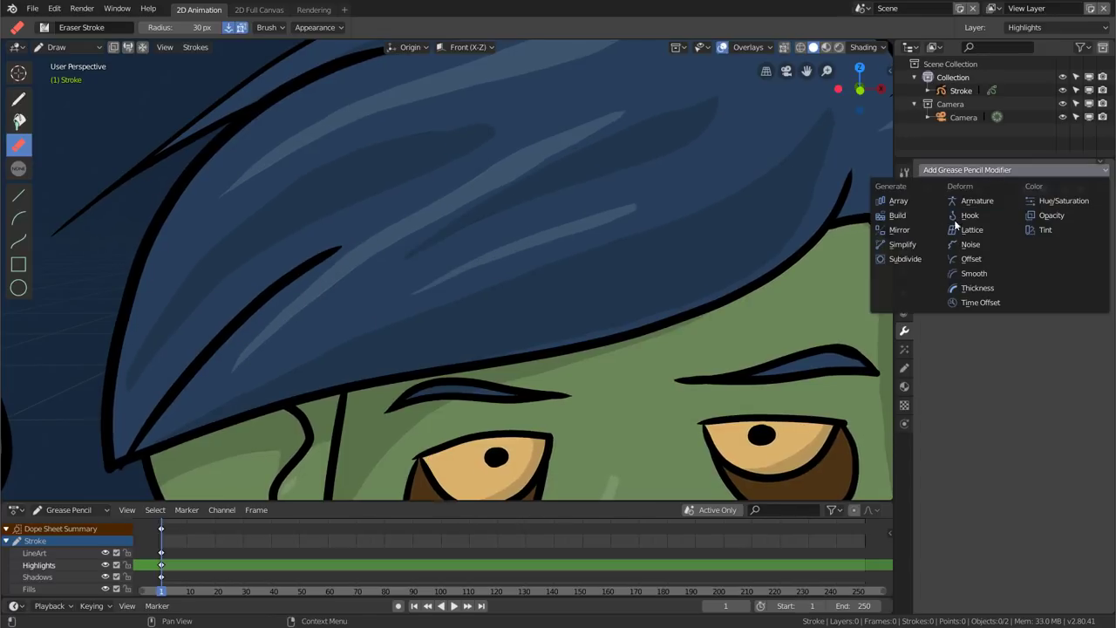
Add a Hue/Saturation modifier, shift its hue to grey the heads, then delete it
click(1059, 202)
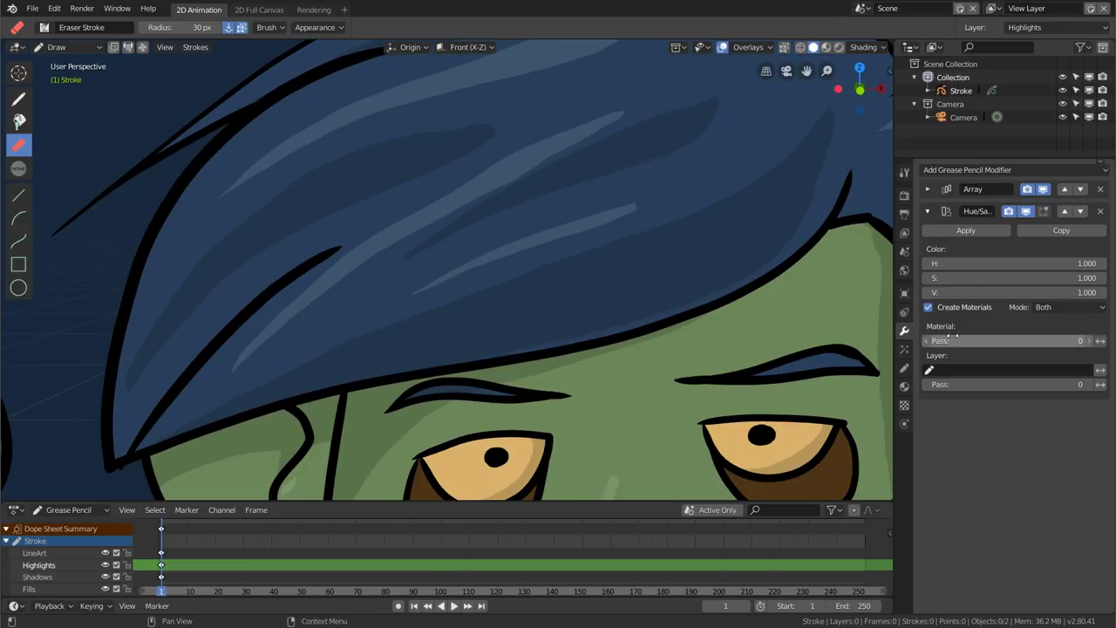
mouse_move(983, 263)
mouse_down()
mouse_move(959, 263)
mouse_move(1020, 263)
mouse_move(1038, 277)
mouse_move(692, 275)
mouse_up()
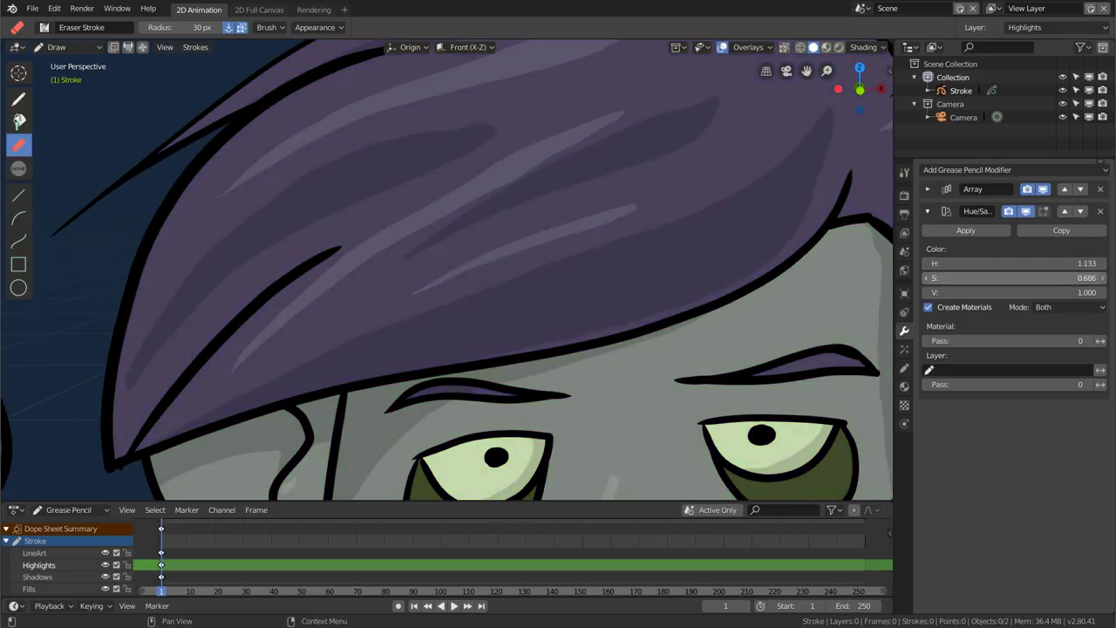
scroll(692, 275, down, 5)
scroll(692, 276, down, 3)
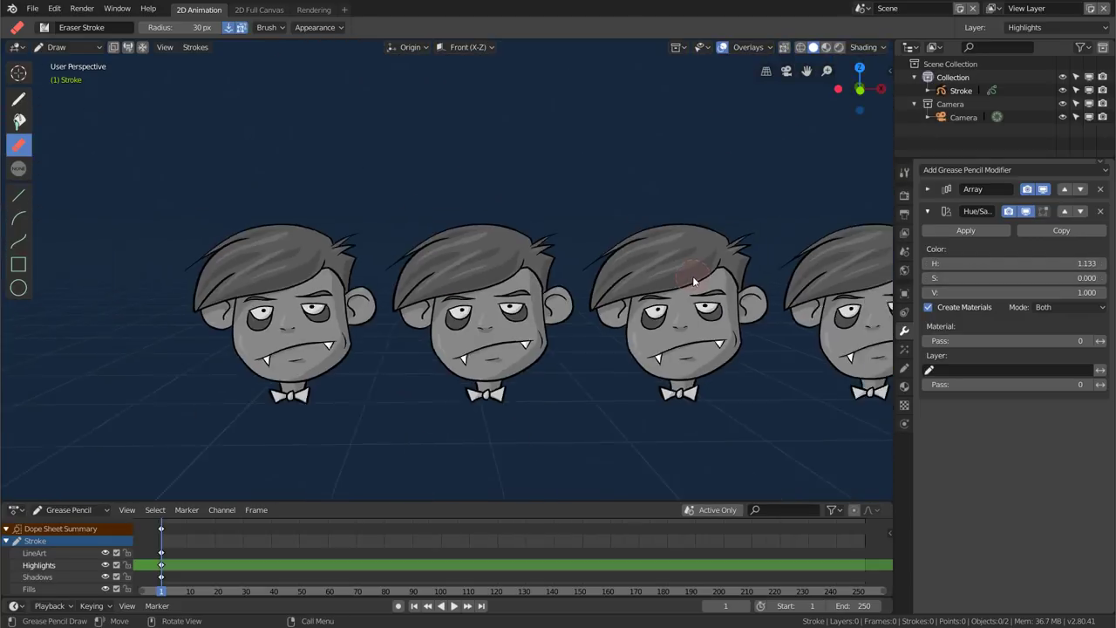
mouse_move(693, 276)
middle_down()
mouse_move(673, 298)
mouse_move(716, 298)
middle_up()
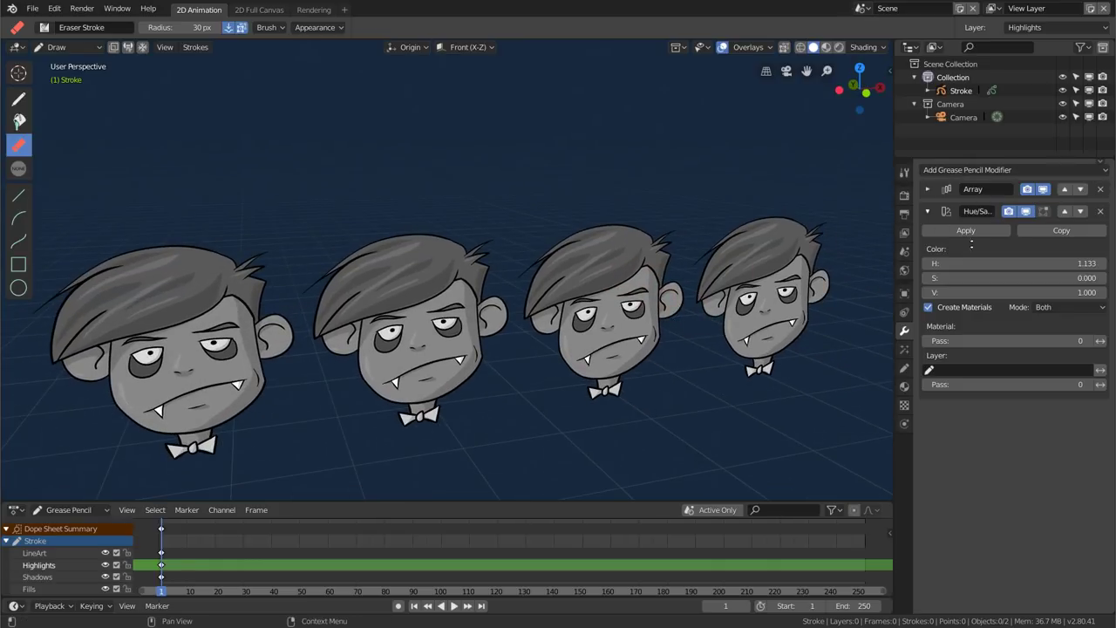
click(1099, 211)
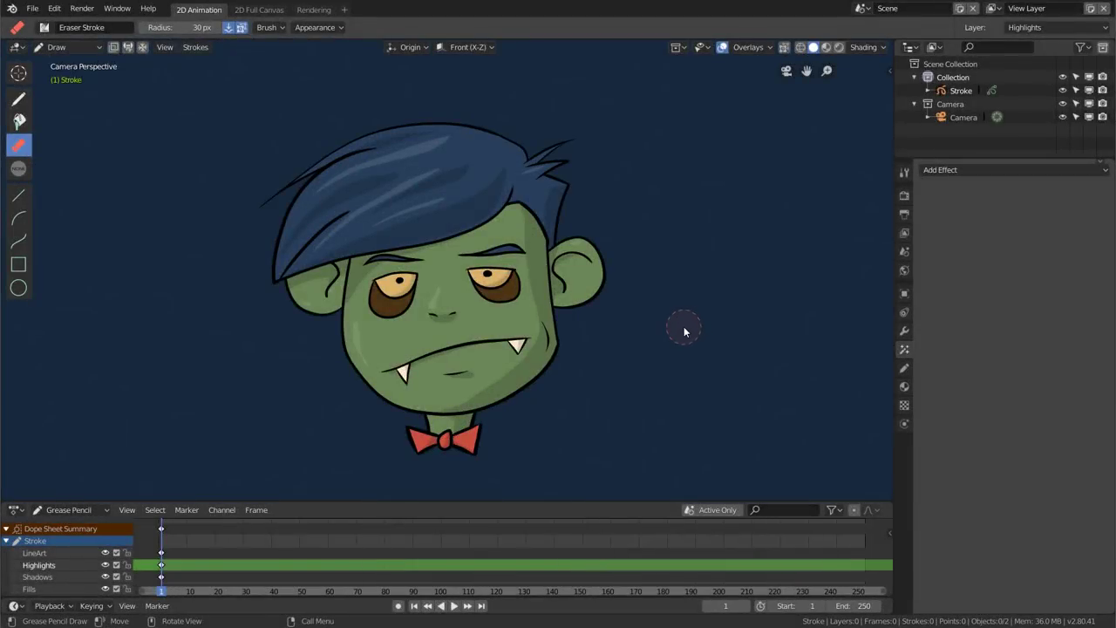
Select the Draw tool and add a Wave Distortion effect with amplitude 25.9
click(19, 99)
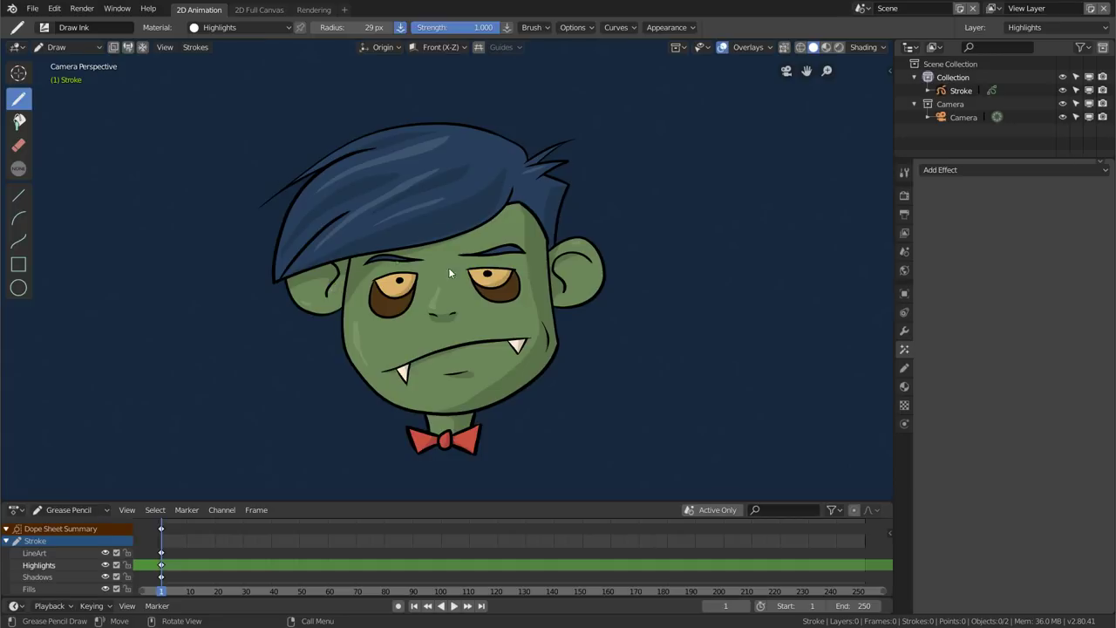
click(969, 169)
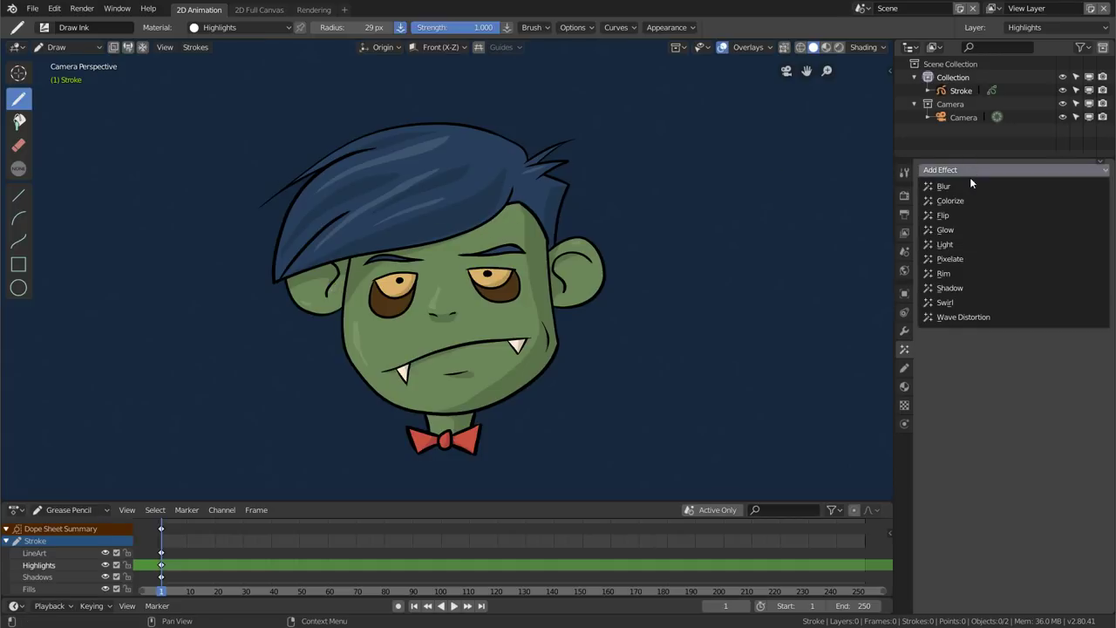
click(968, 319)
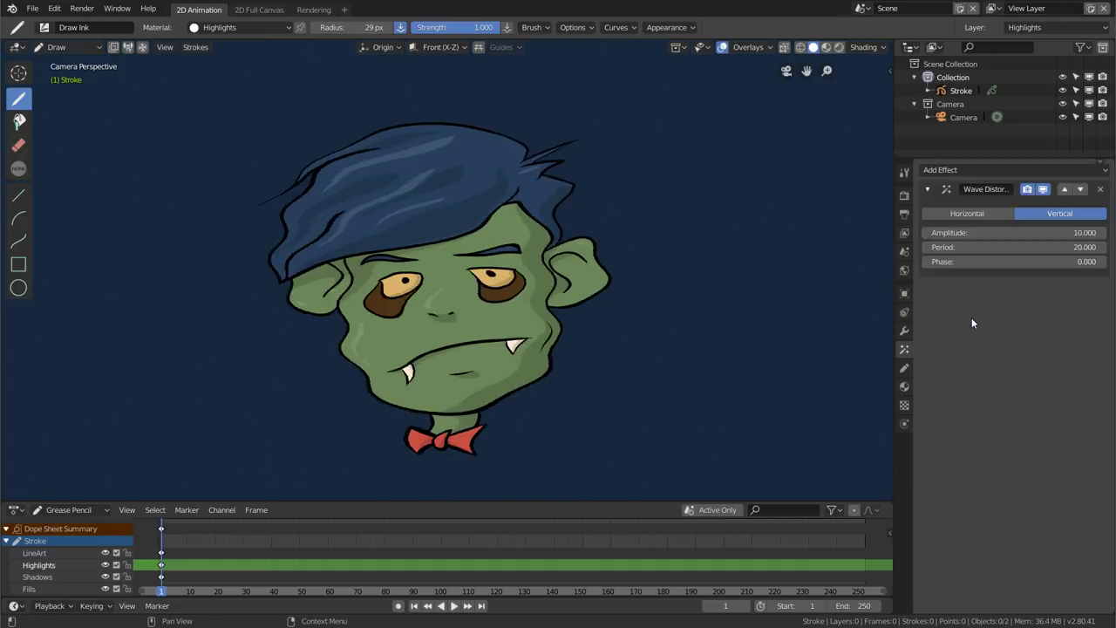
mouse_move(976, 233)
mouse_down()
mouse_move(977, 246)
mouse_move(950, 247)
mouse_move(1102, 261)
mouse_up()
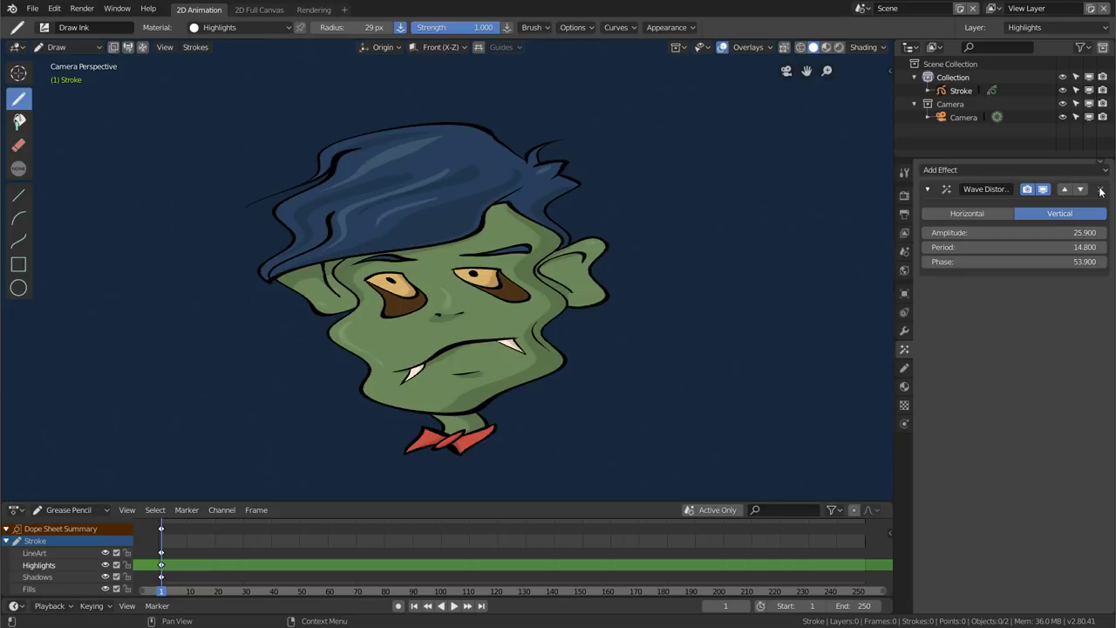
Remove Wave Distortion, then try a Pixelate effect with much bigger pixels and remove it
click(1100, 190)
click(1094, 169)
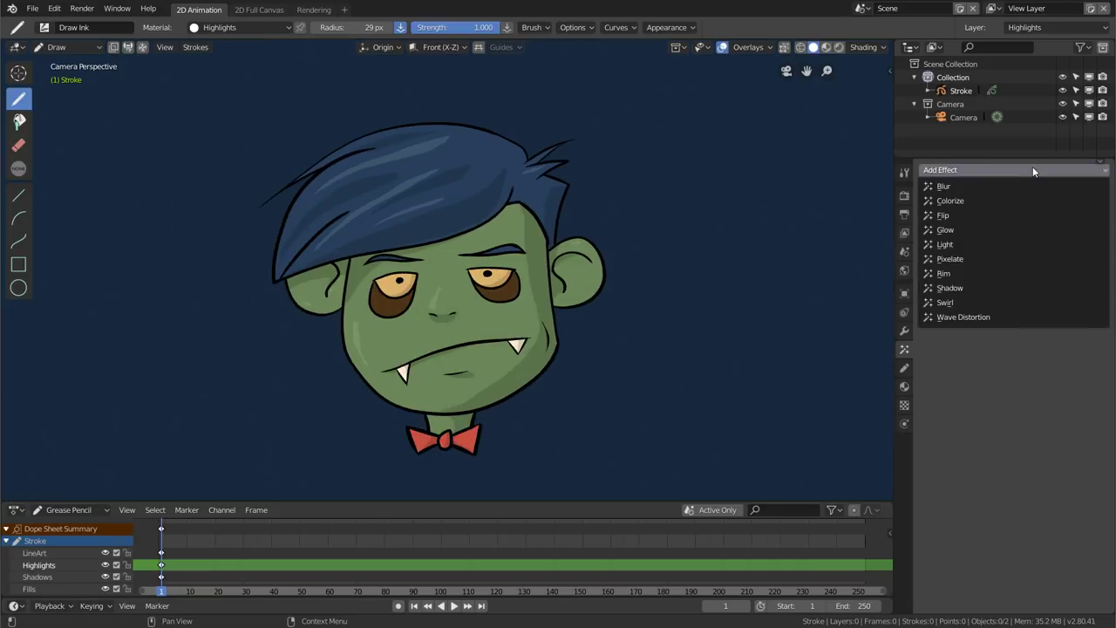
click(990, 259)
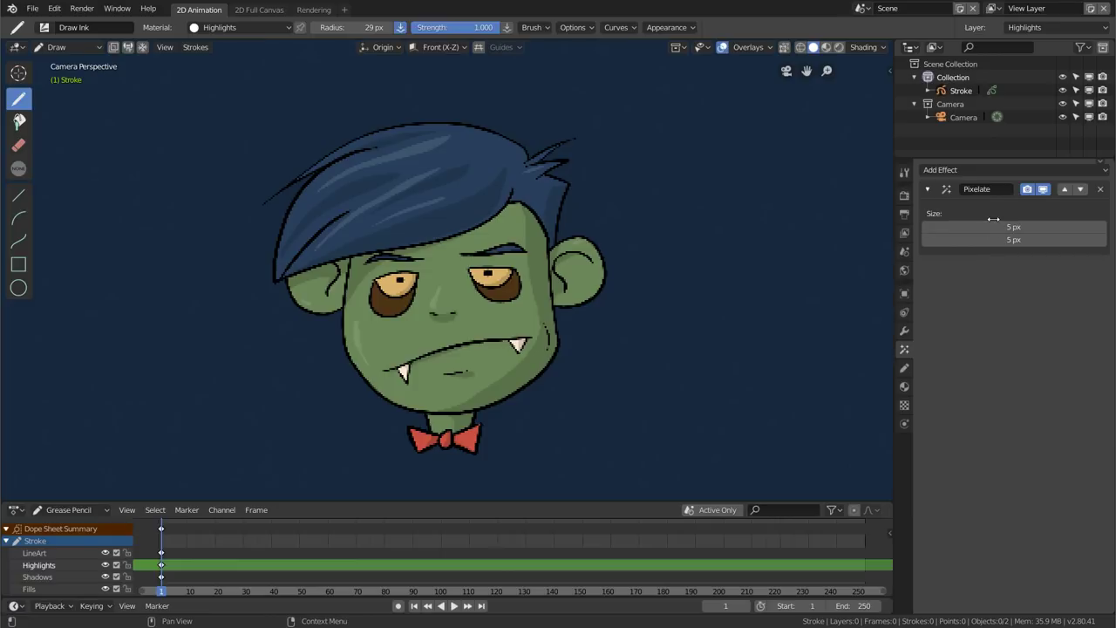
mouse_move(1013, 226)
mouse_down()
mouse_move(1072, 227)
mouse_move(987, 226)
mouse_up()
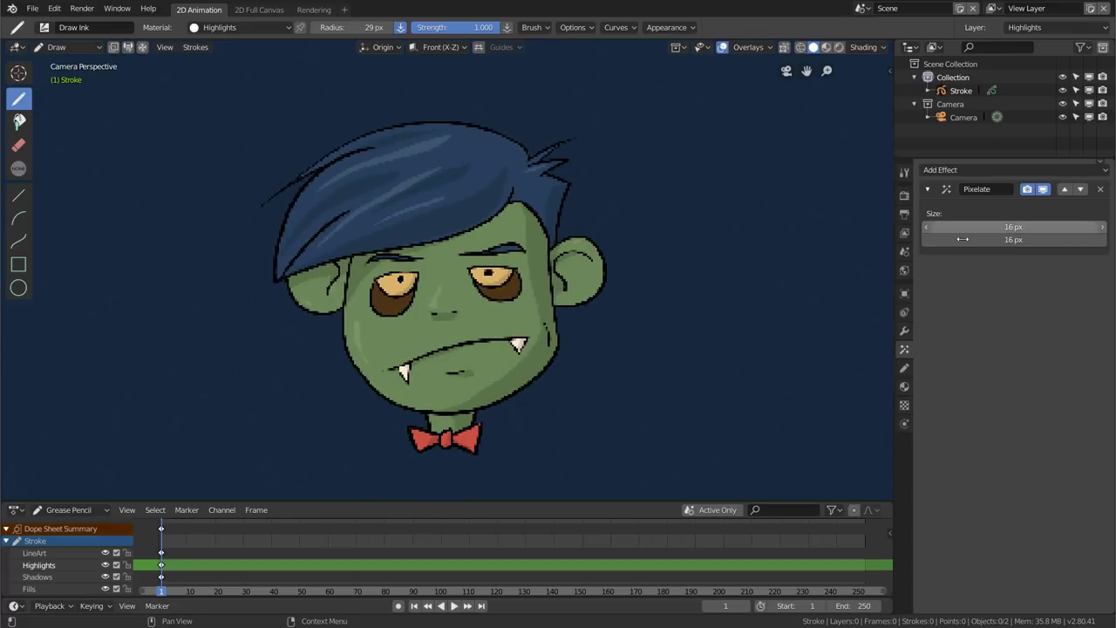
click(1102, 191)
Try a mirroring Flip effect and then a Glow effect on the head, removing each
click(981, 170)
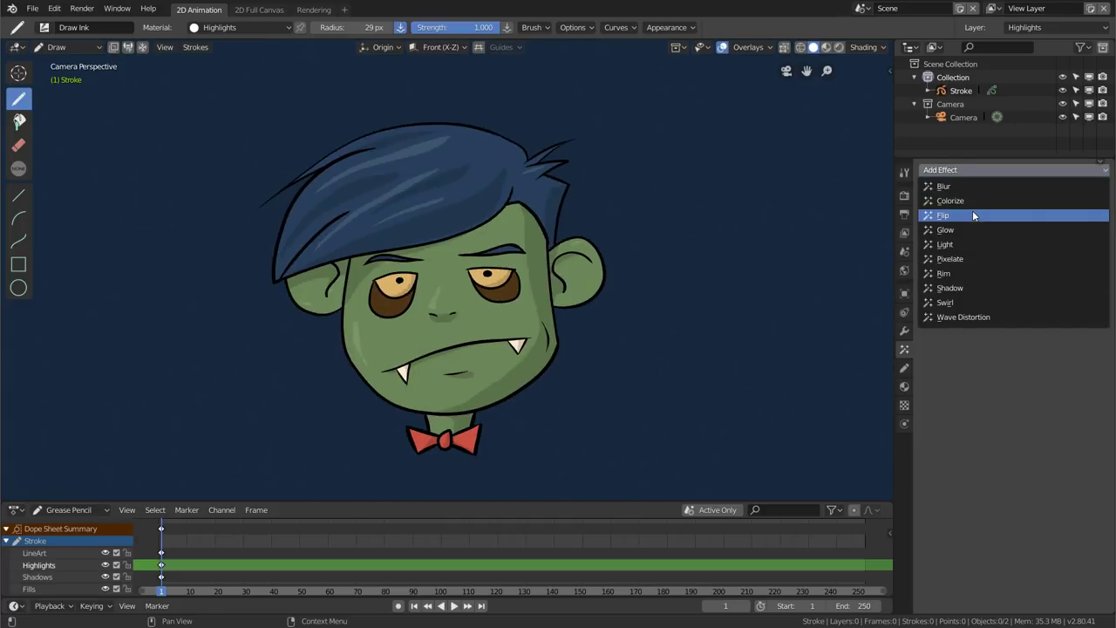
click(972, 214)
click(929, 229)
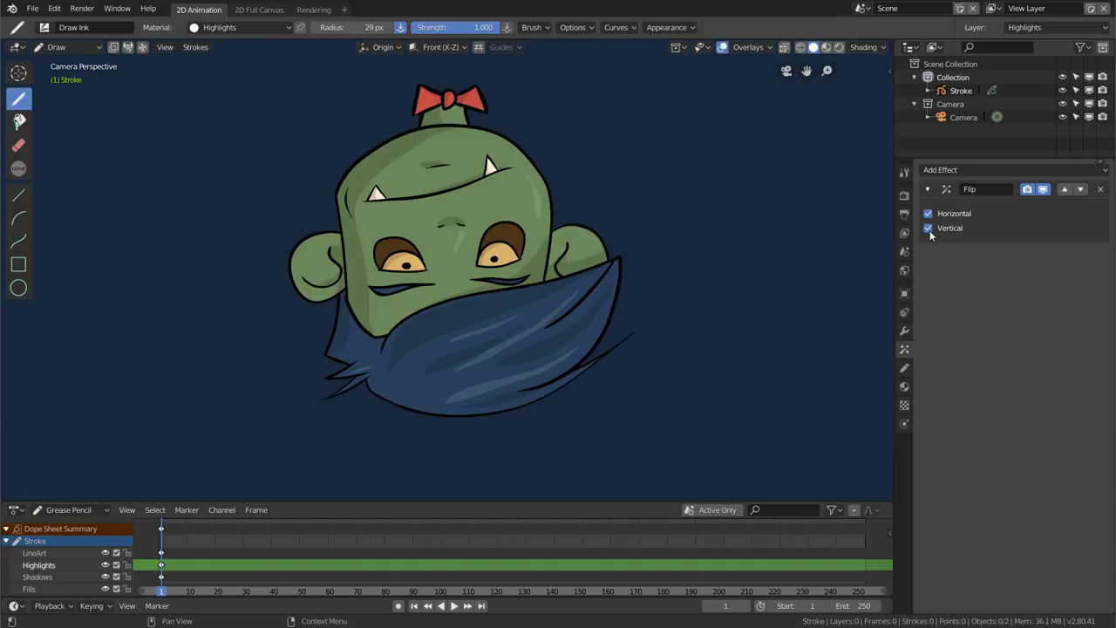
click(930, 229)
click(1099, 190)
click(987, 171)
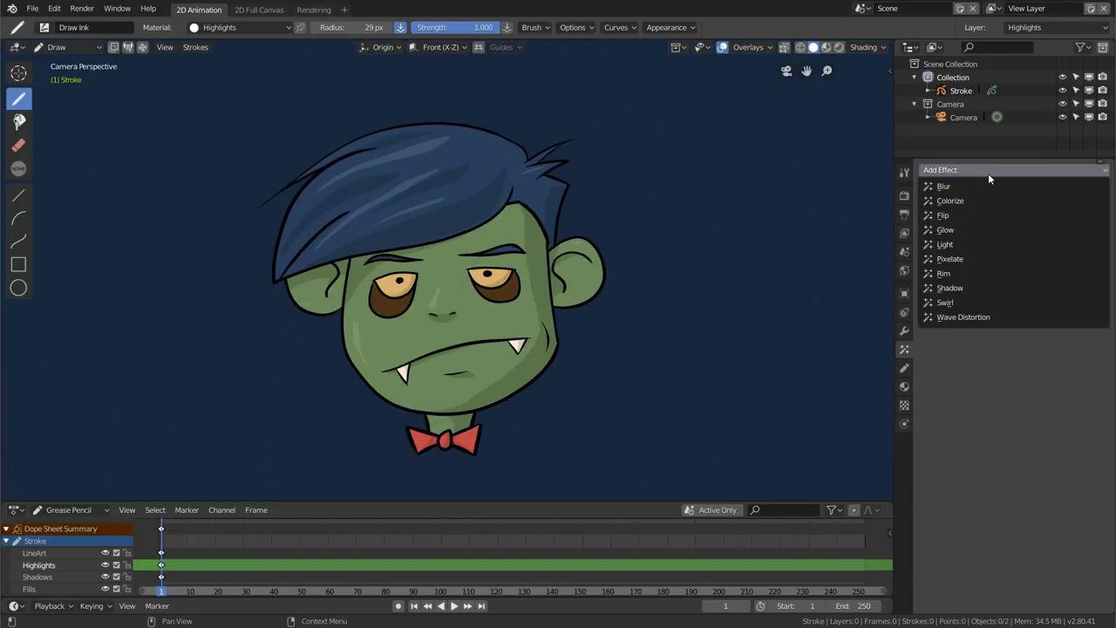
click(968, 226)
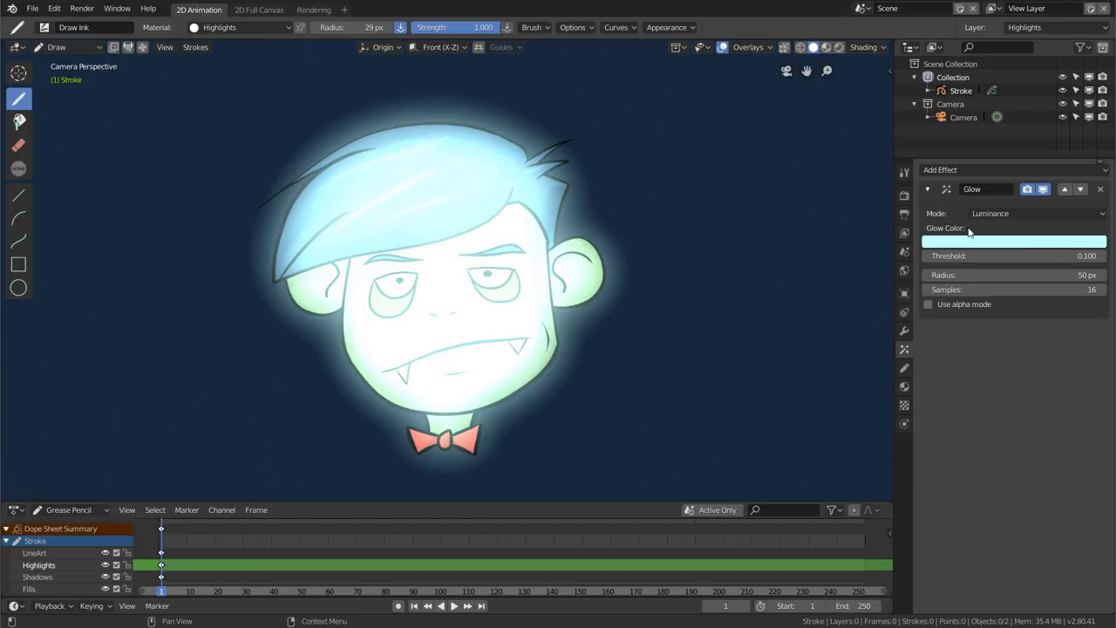
click(1099, 189)
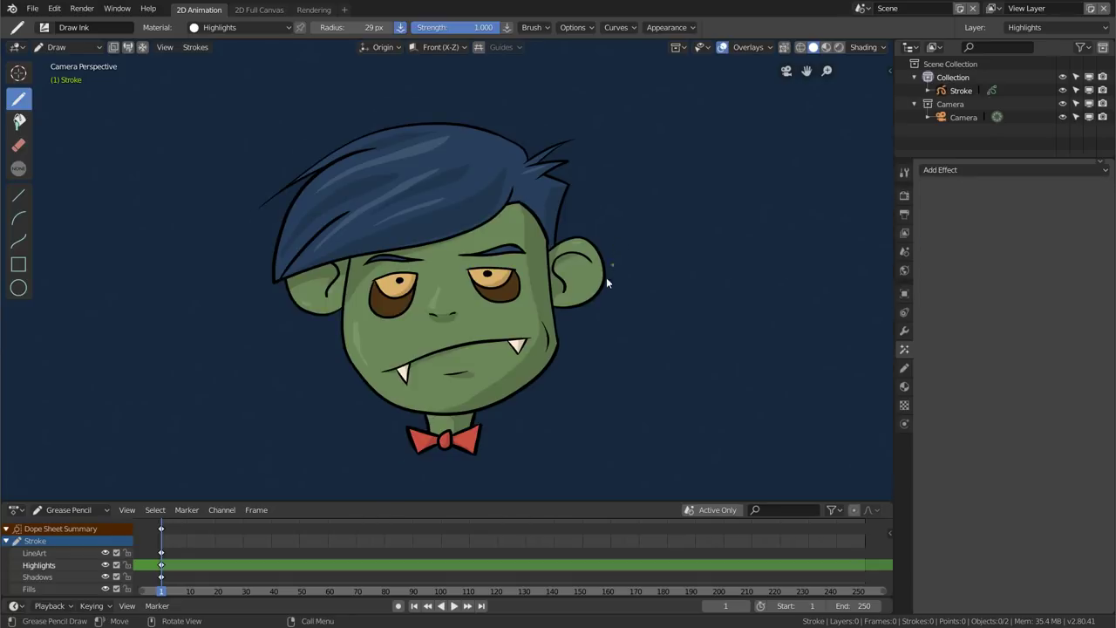
Orbit out of camera view to frame the head and switch to Object Mode
middle_drag(607, 282, 534, 305)
shift+middle_drag(529, 250, 514, 283)
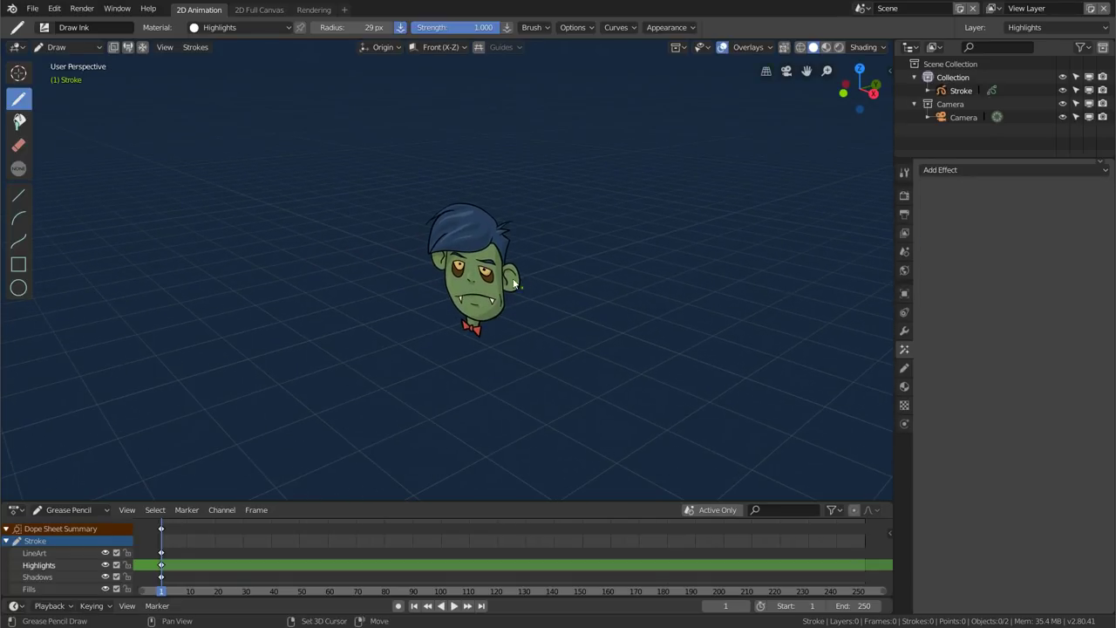
scroll(506, 277, up, 2)
scroll(496, 274, up, 1)
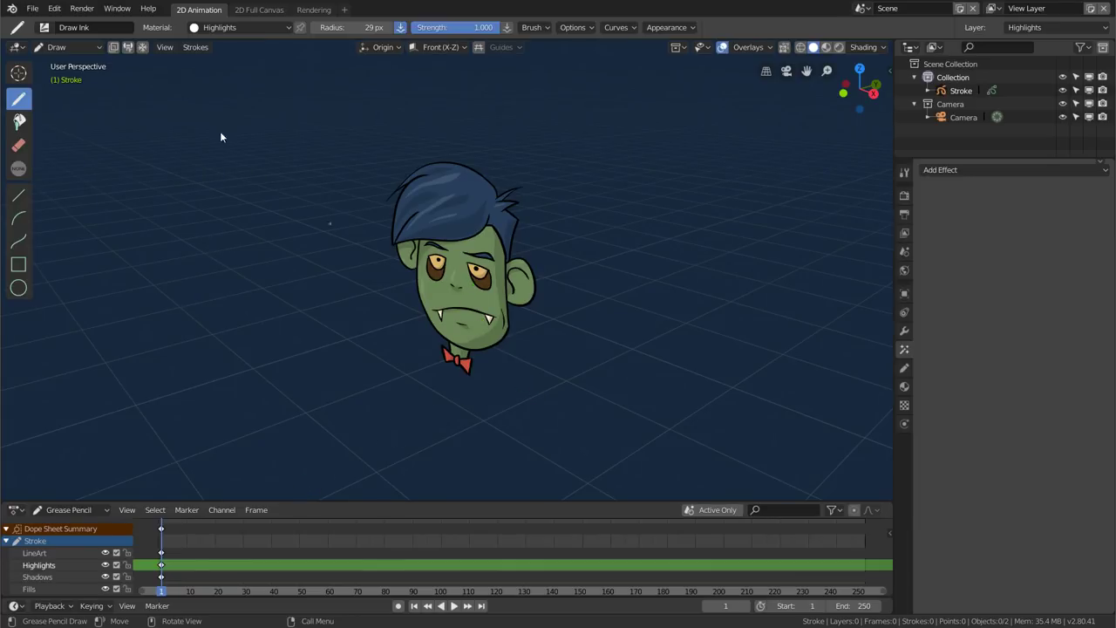
key(ctrl+Tab)
click(252, 199)
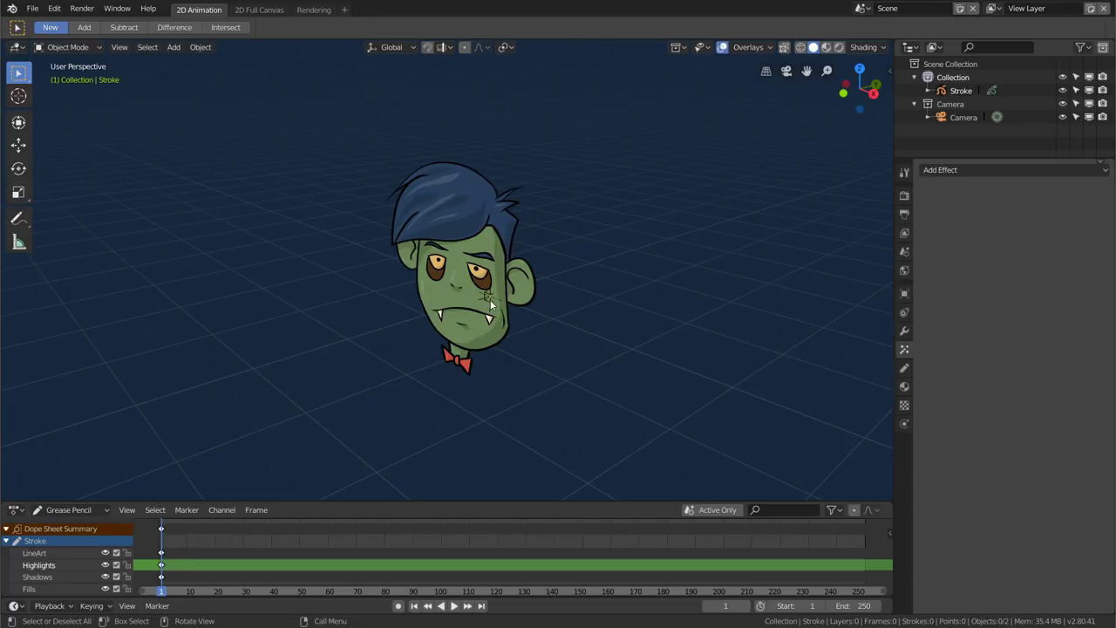
Duplicate the head twice along Y, staggering the copies behind, then return to camera view
key(shift+d)
key(y)
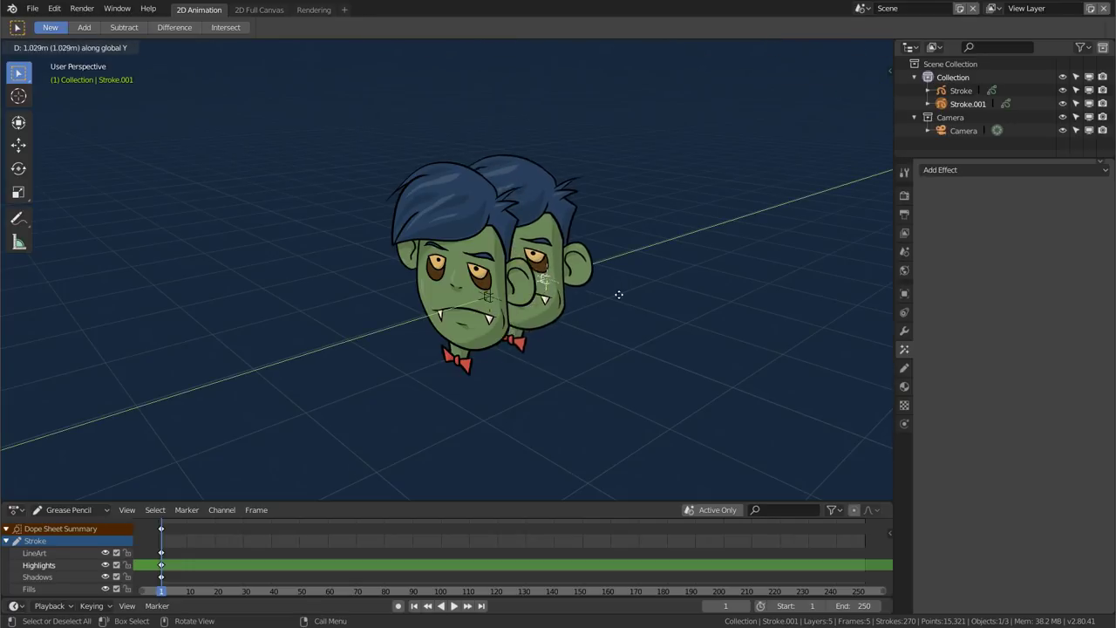
click(693, 266)
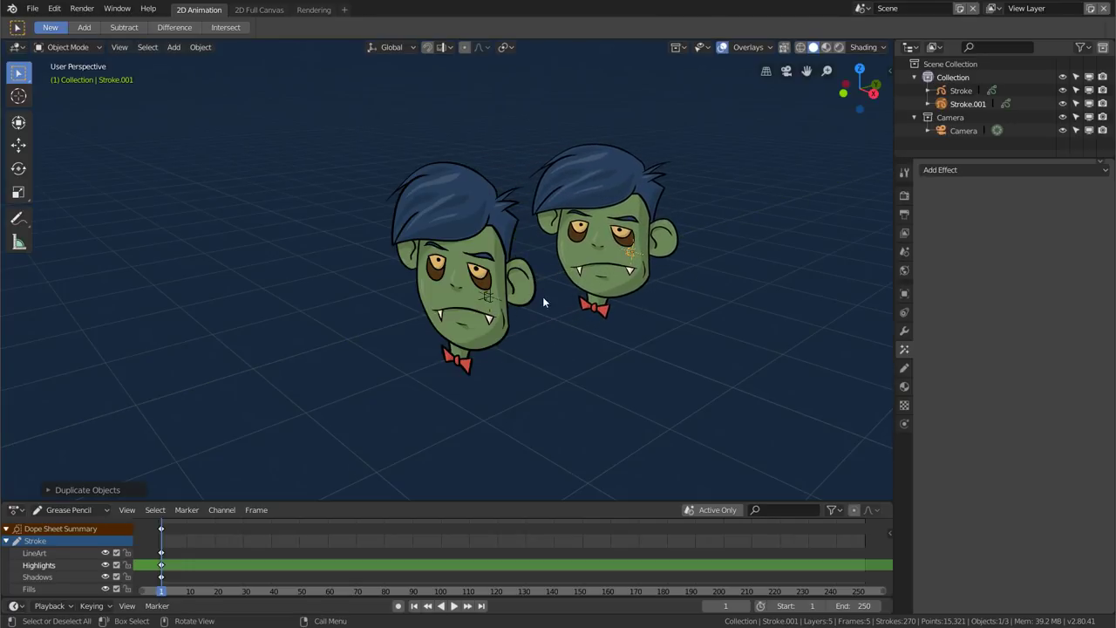
key(shift+d)
key(y)
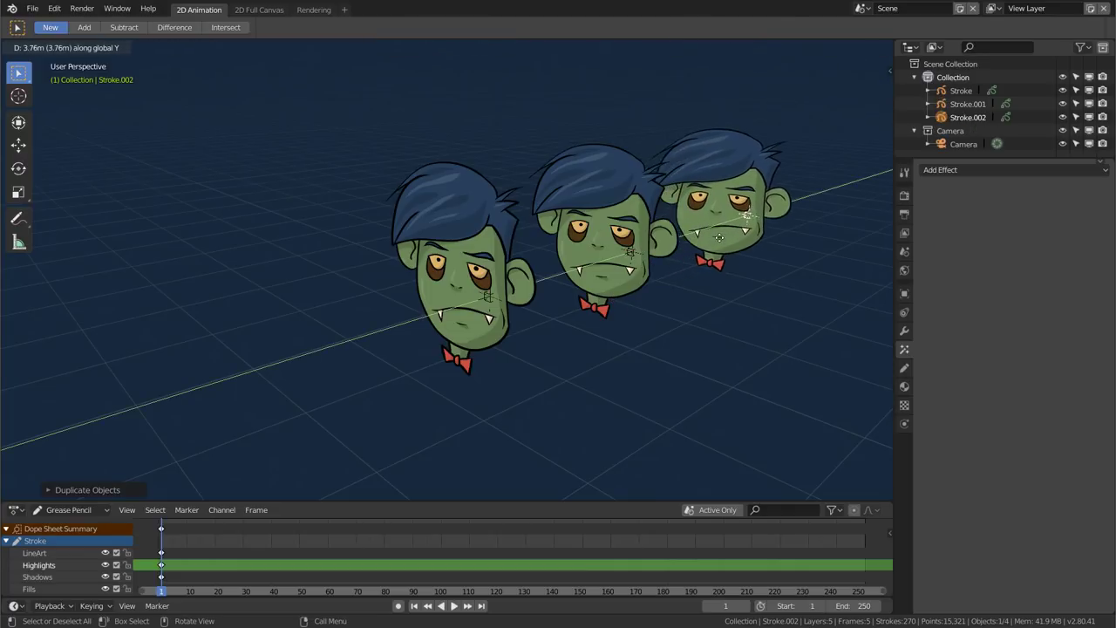
click(721, 237)
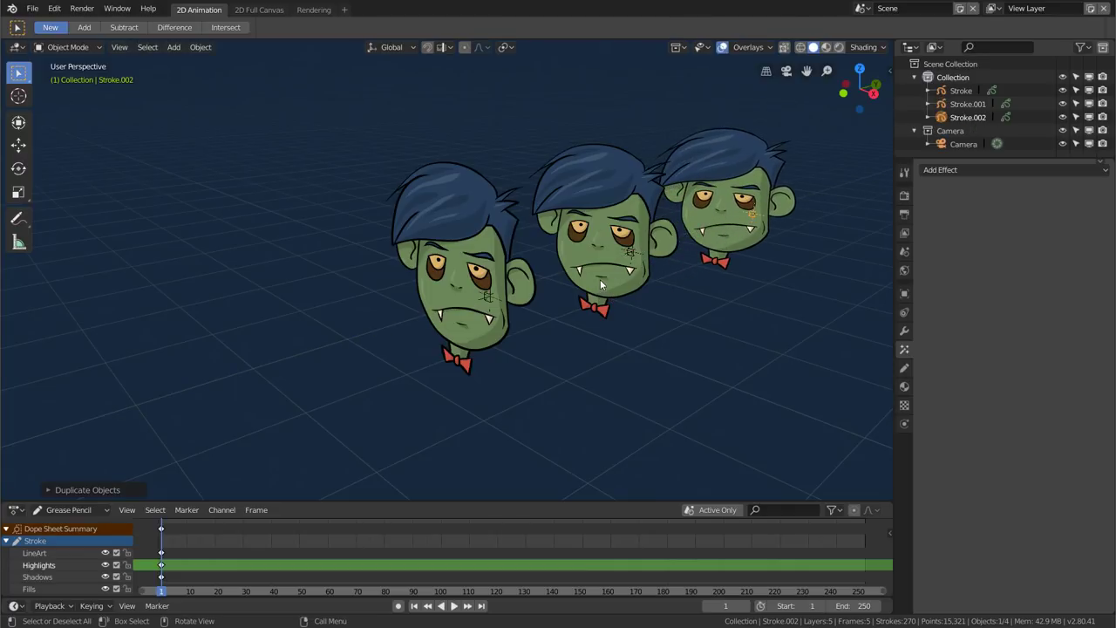
key(KP_0)
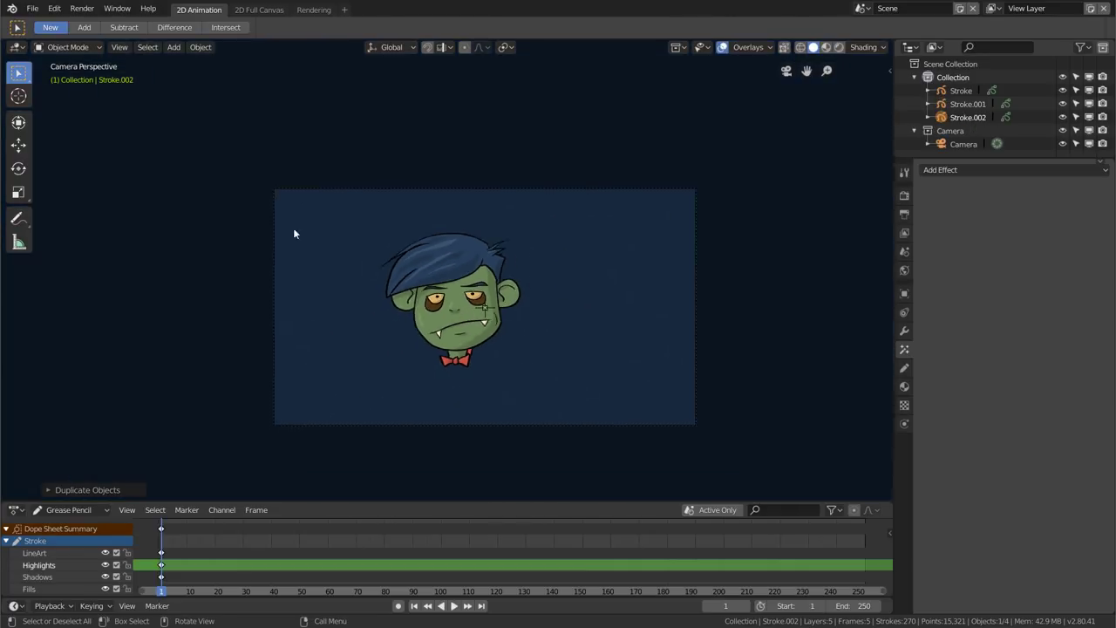
Select the camera, move it and tilt it toward the heads
click(271, 216)
key(g)
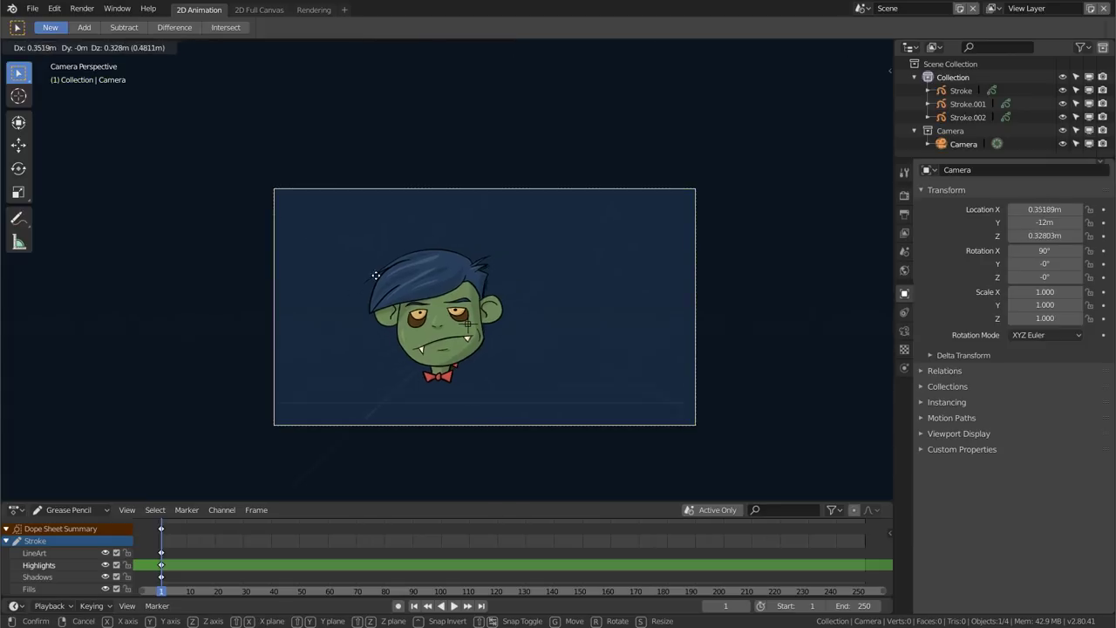
click(598, 158)
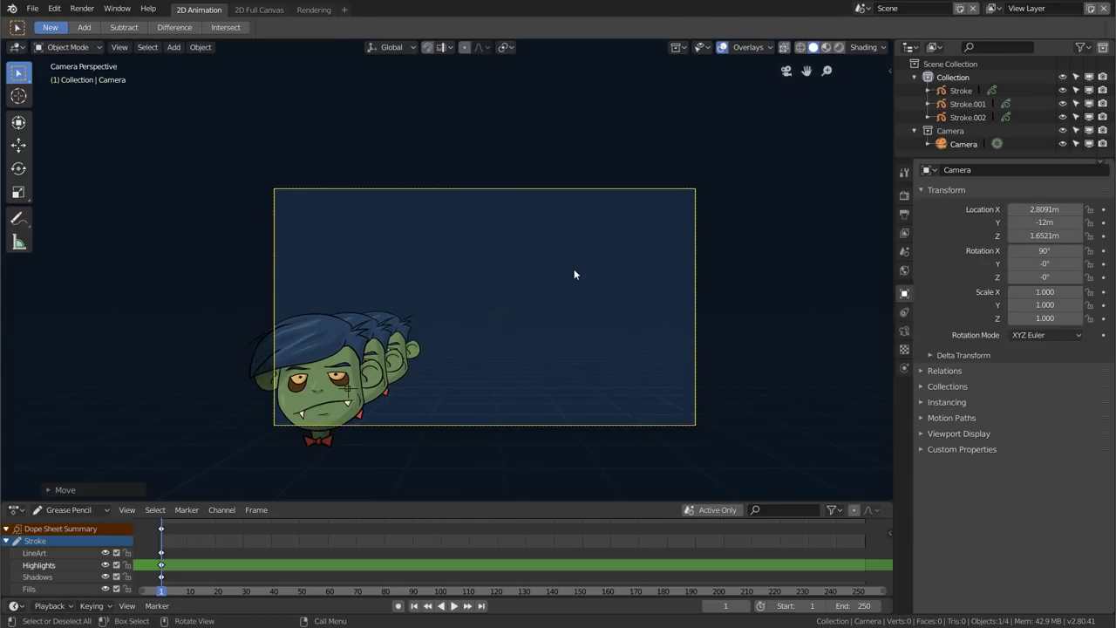
key(r)
key(r)
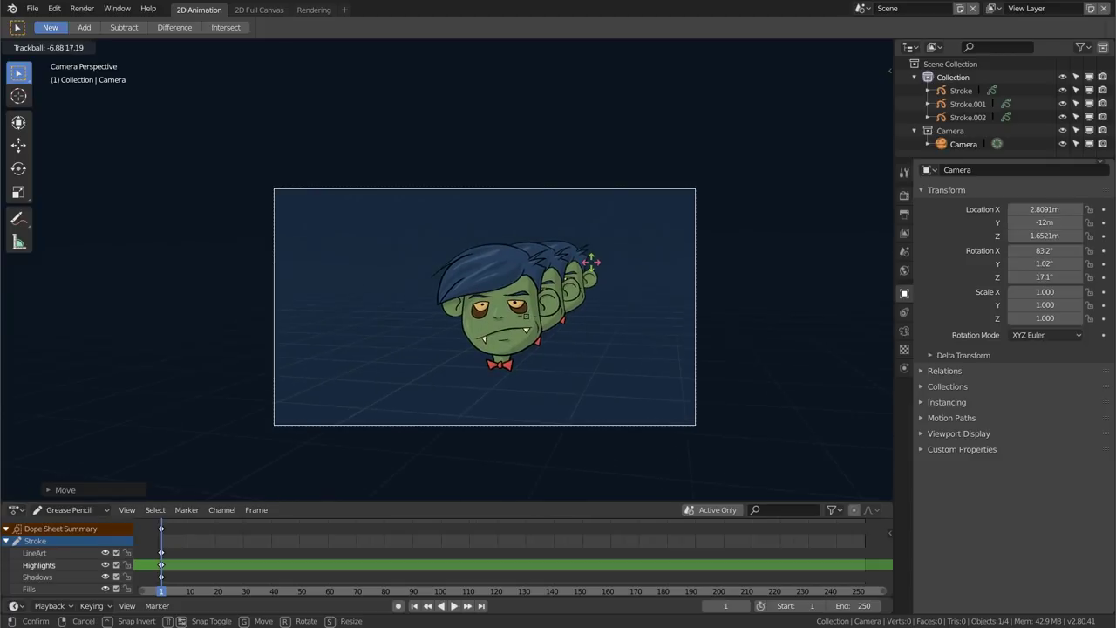
click(596, 255)
key(g)
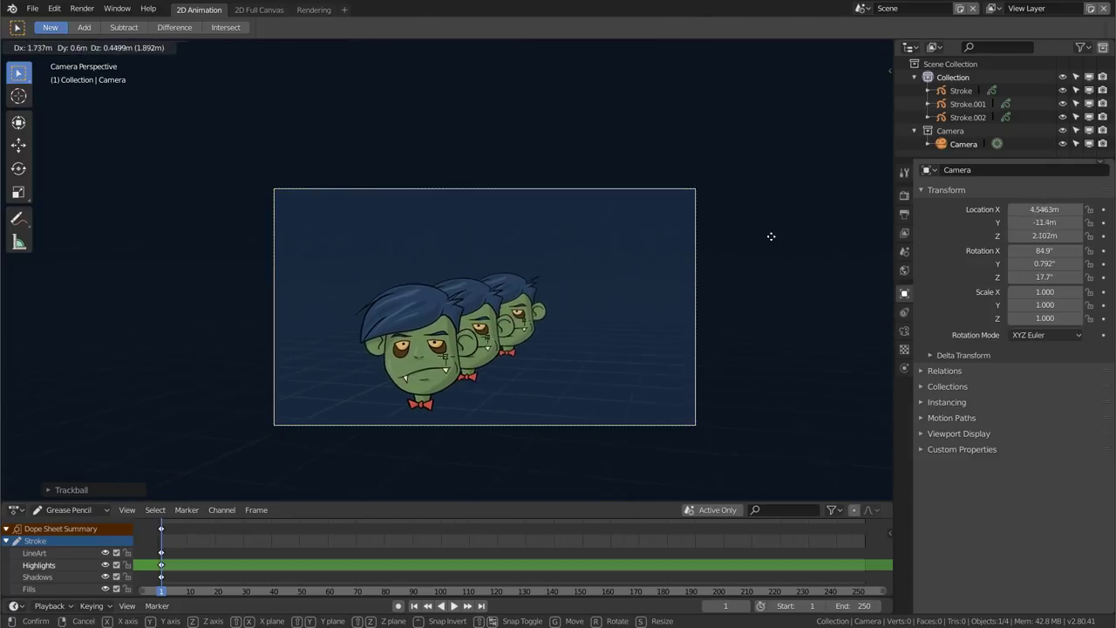
click(836, 244)
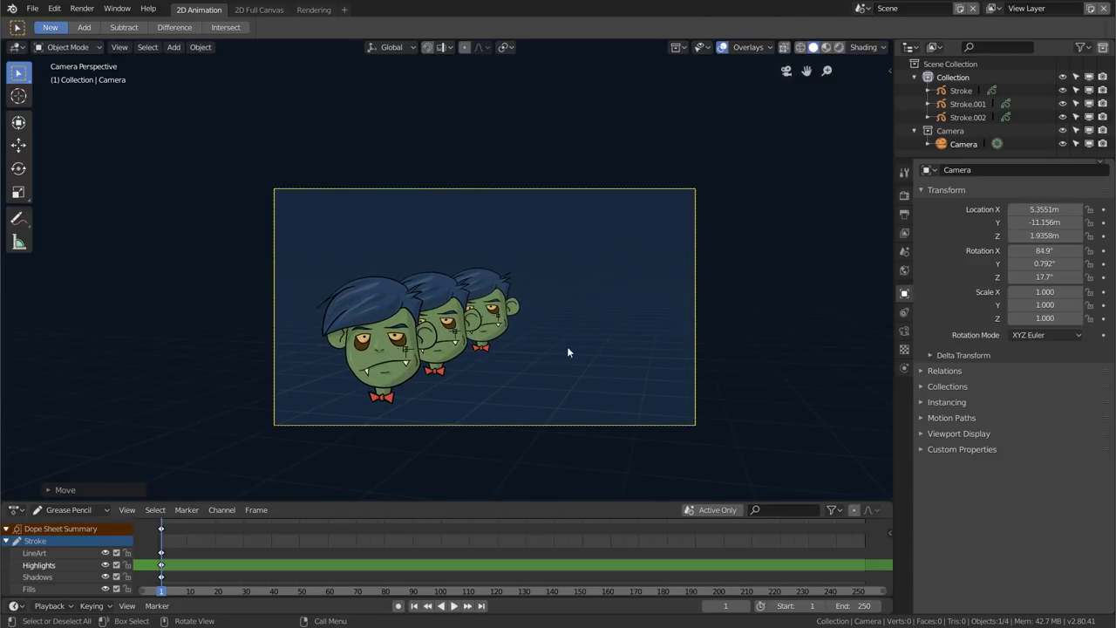
Turn the camera around Z, dolly it along its depth axis, and fit the camera frame
key(r)
key(z)
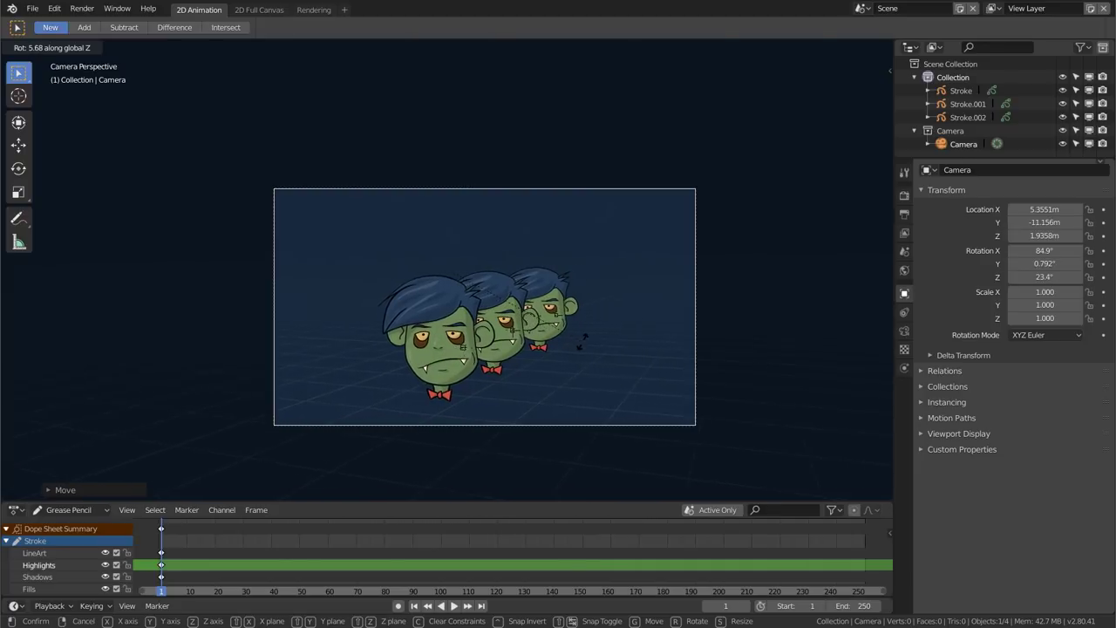
click(577, 347)
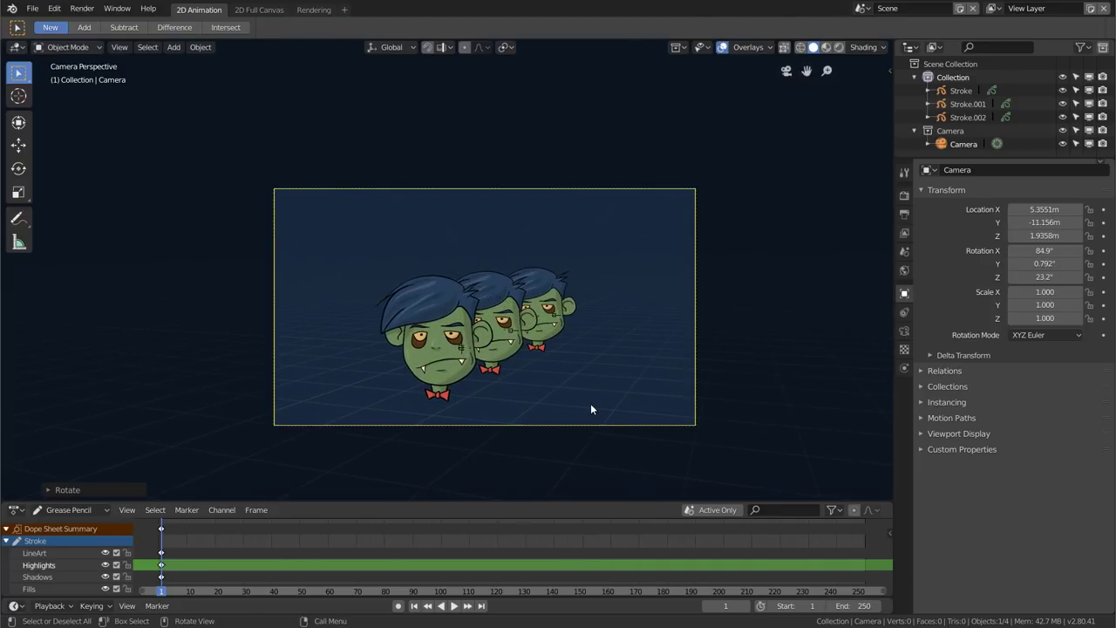
key(g)
key(z)
key(z)
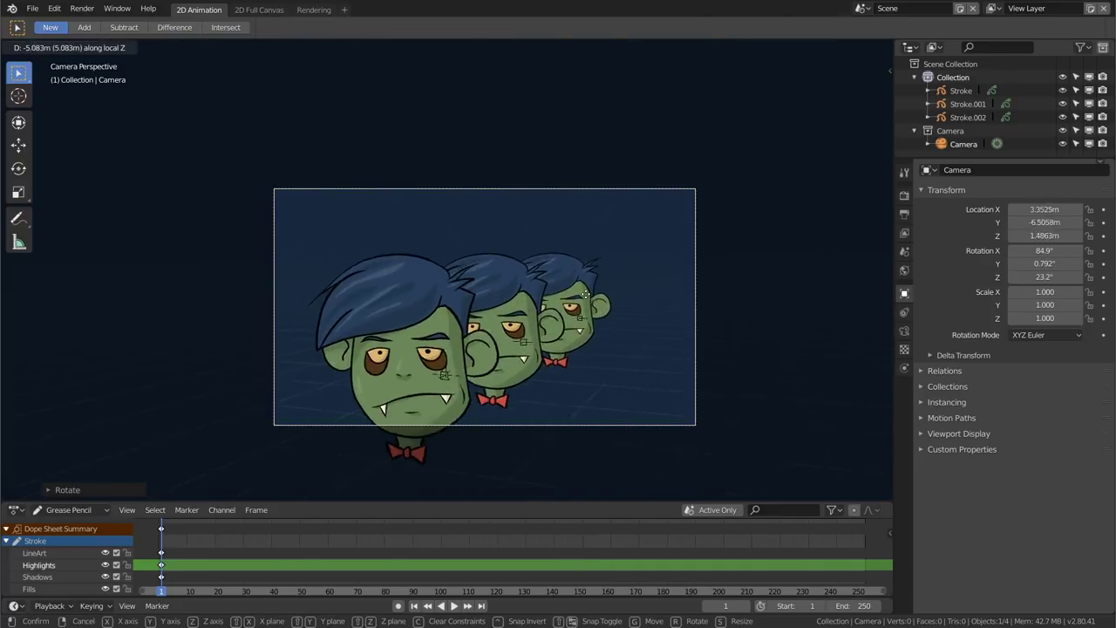
click(583, 287)
key(g)
key(z)
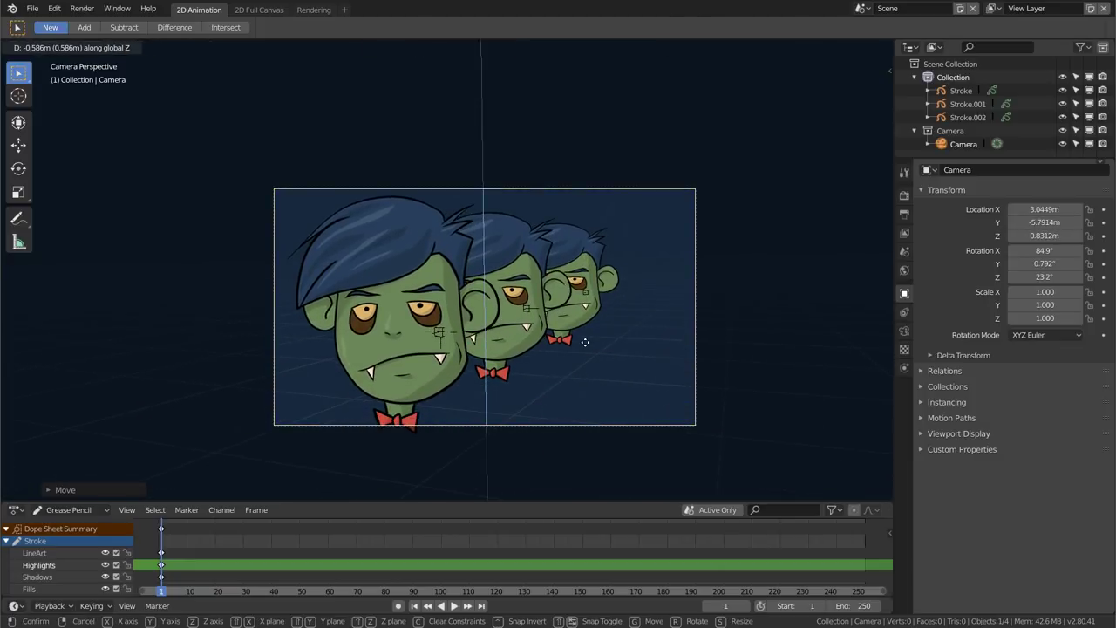
click(584, 342)
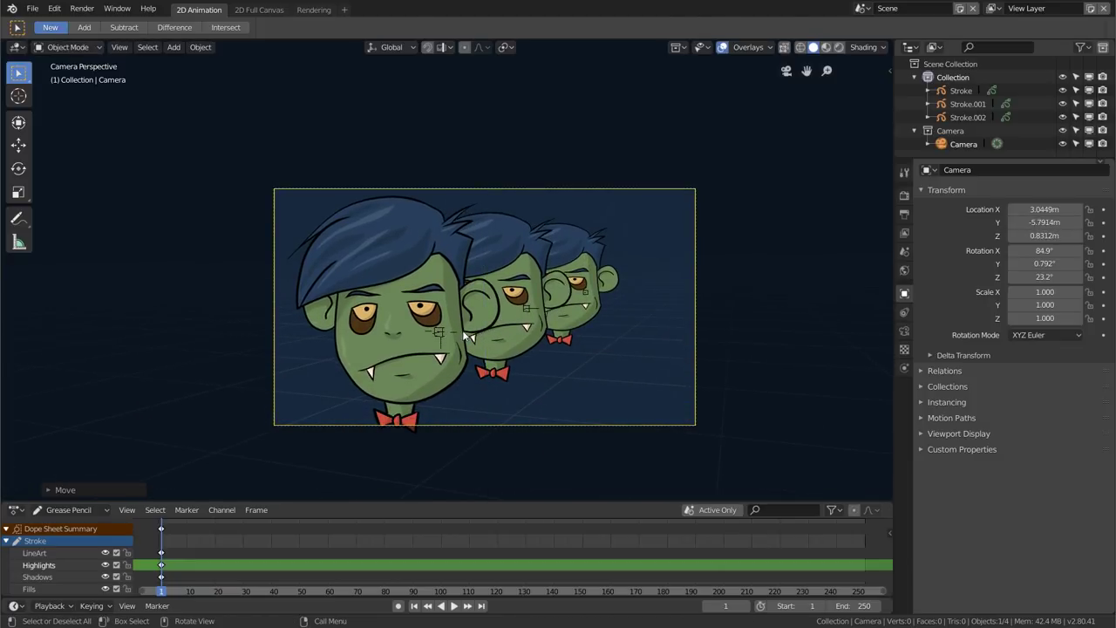
key(g)
key(z)
key(z)
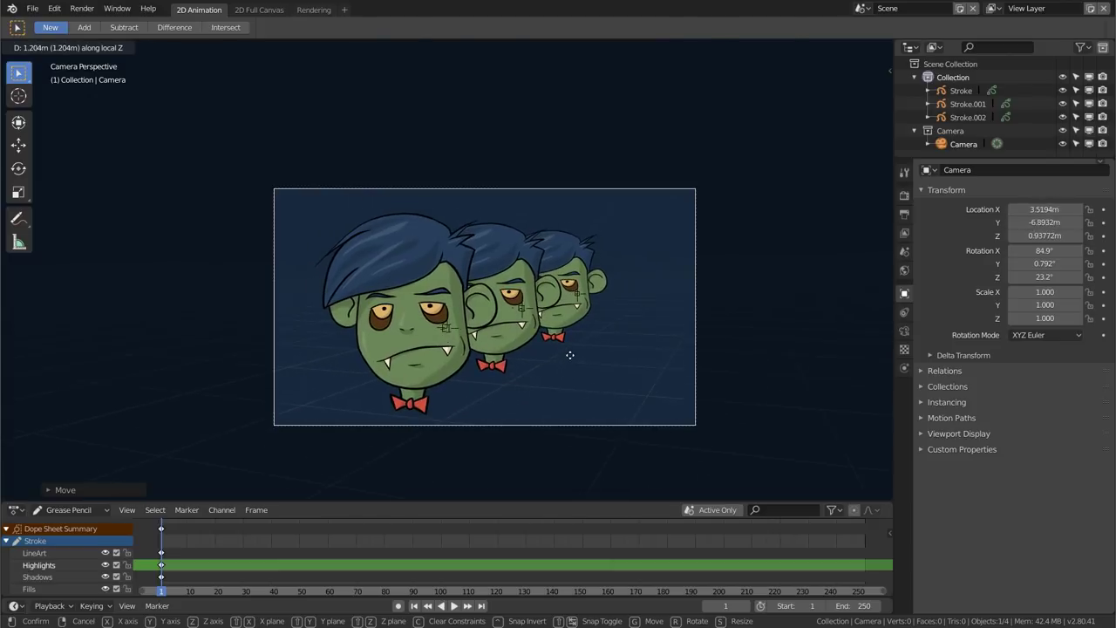
click(497, 333)
key(Home)
click(537, 312)
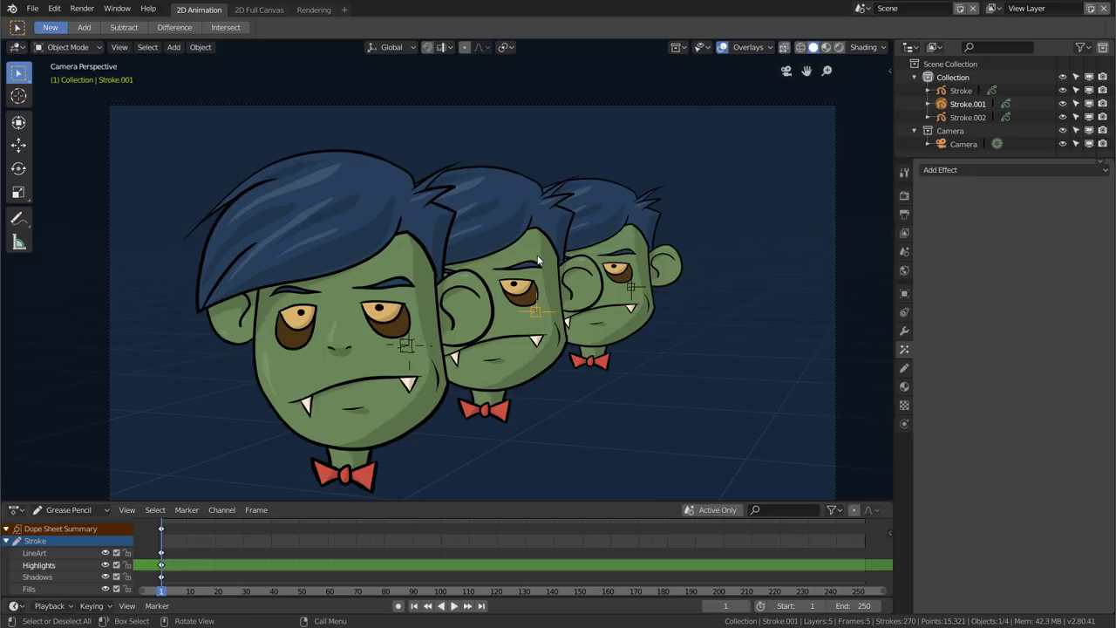
Add a strong Blur effect to the rear head Stroke.002
click(632, 283)
click(940, 169)
click(956, 184)
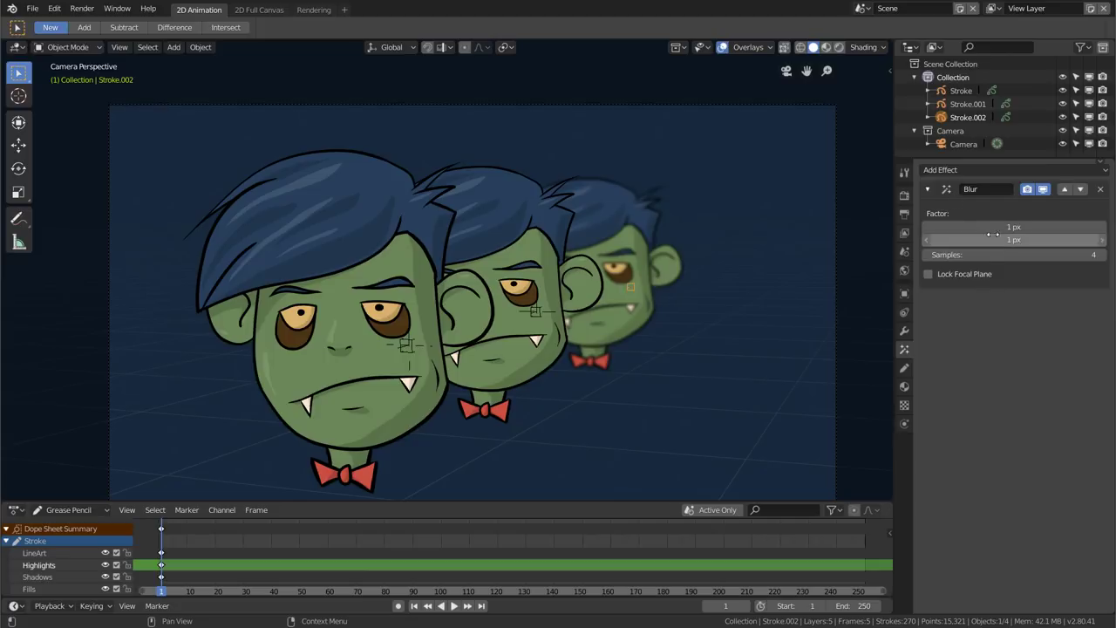
drag(992, 233, 1029, 234)
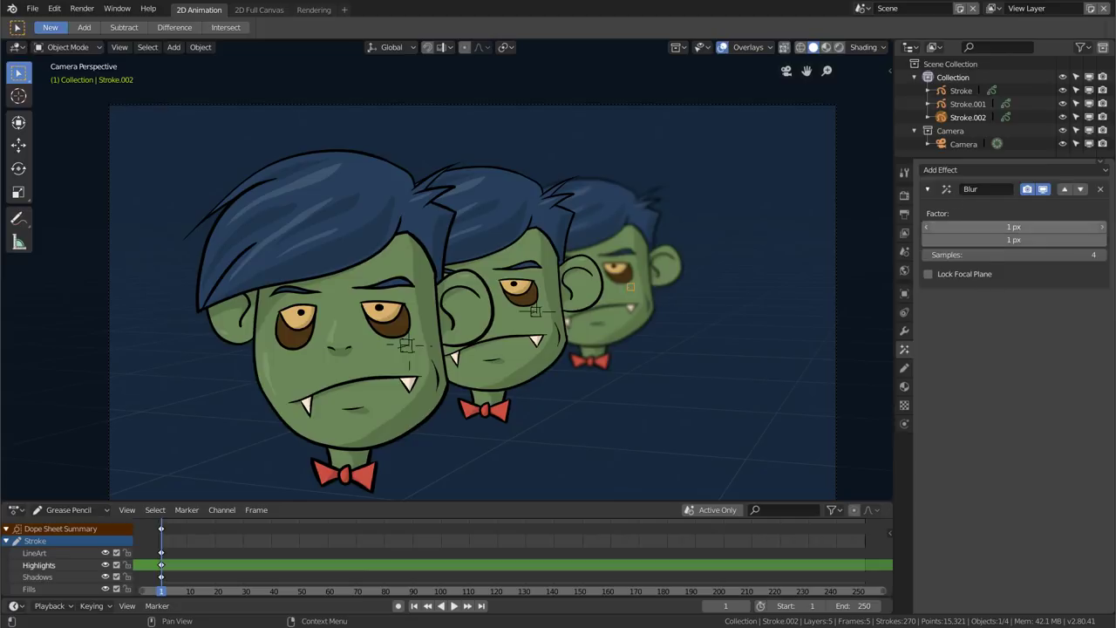
Blur the middle head Stroke.001 by 17 px and reduce the rear head's blur to 16 px
click(531, 308)
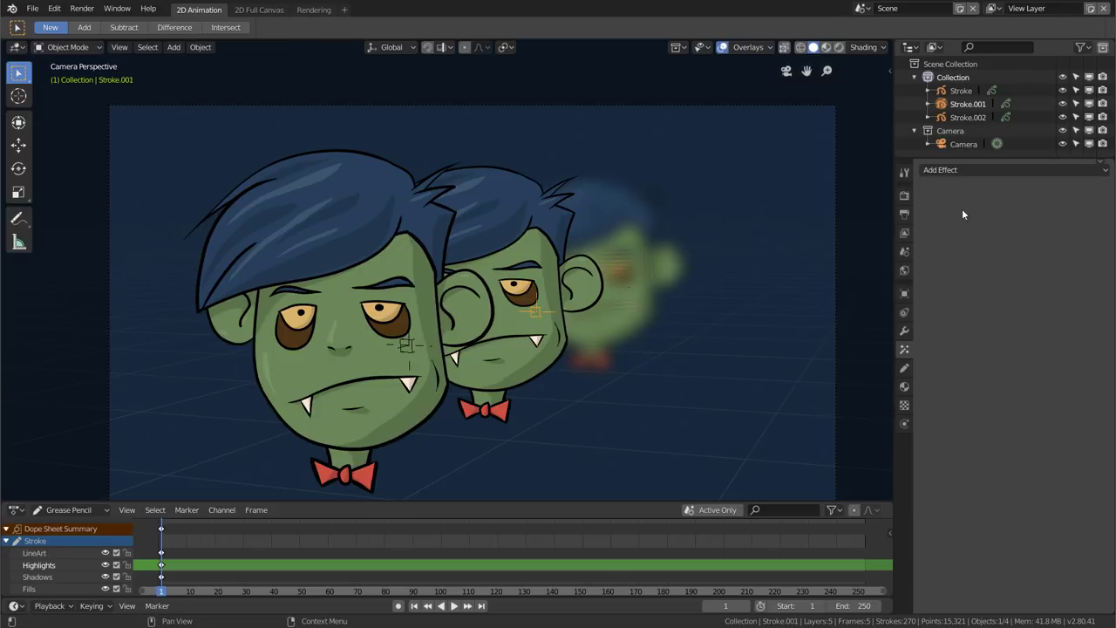
click(963, 170)
drag(994, 227, 1037, 239)
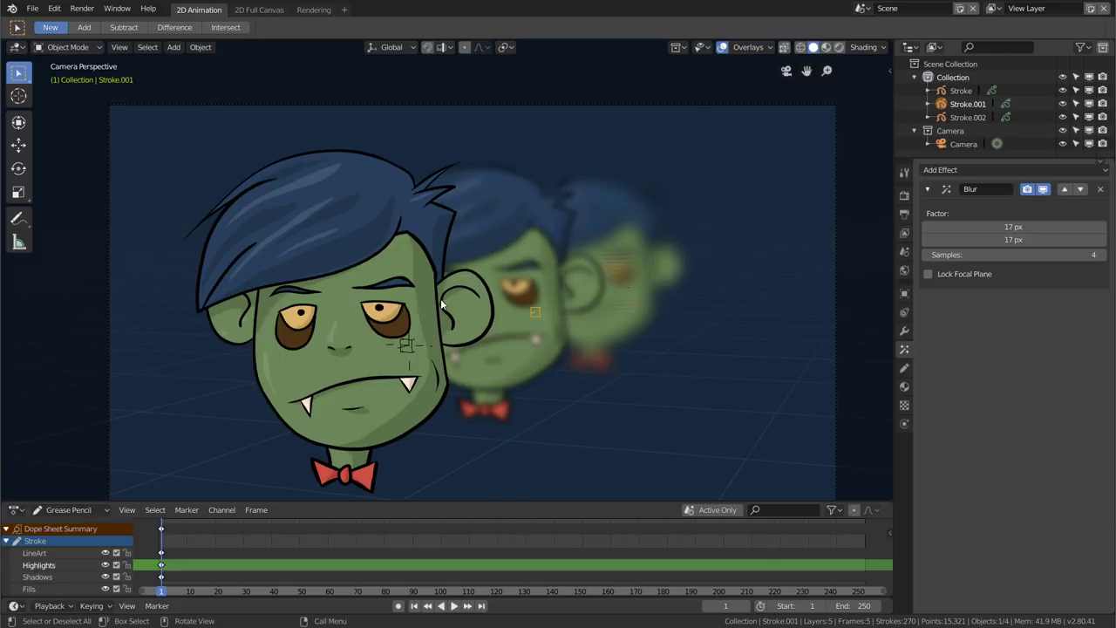
click(585, 301)
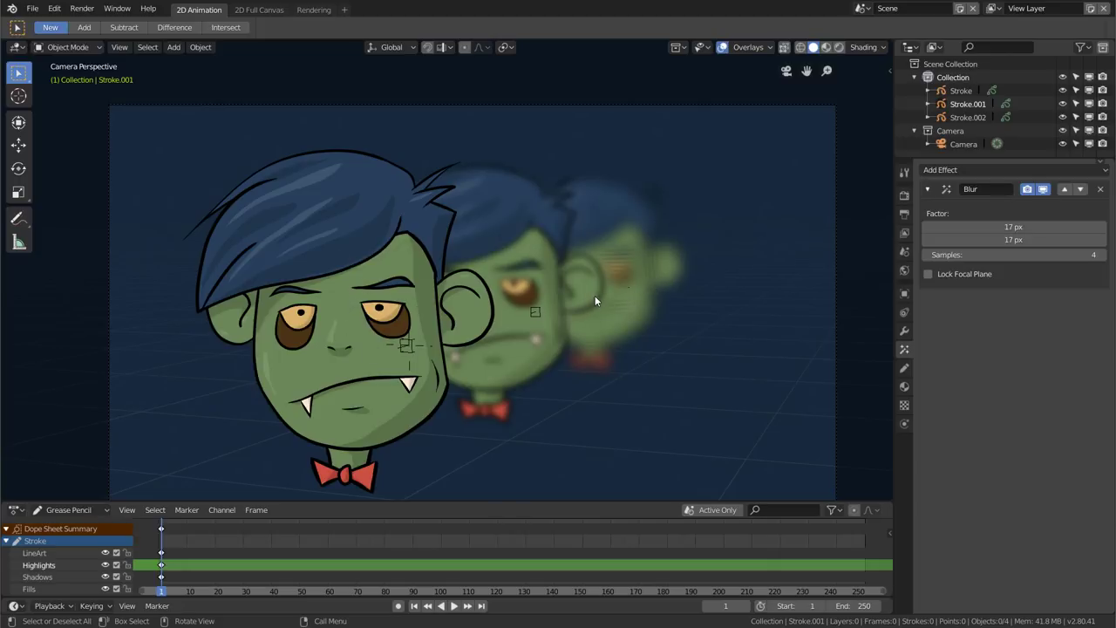
click(600, 298)
click(629, 290)
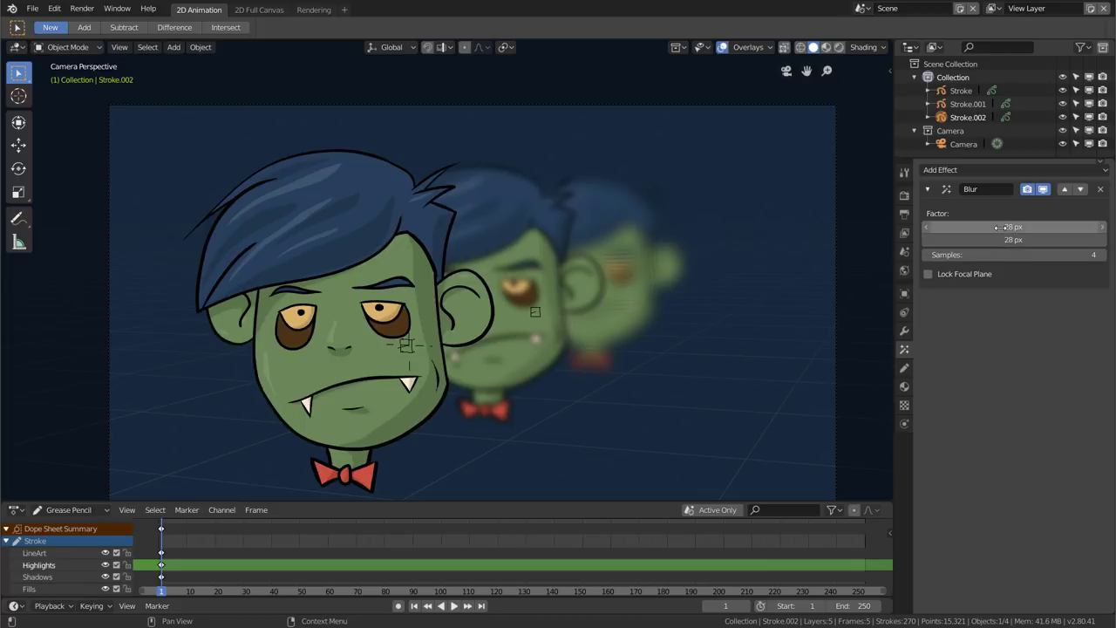
mouse_move(1000, 227)
mouse_down()
mouse_move(968, 227)
mouse_move(980, 227)
mouse_up()
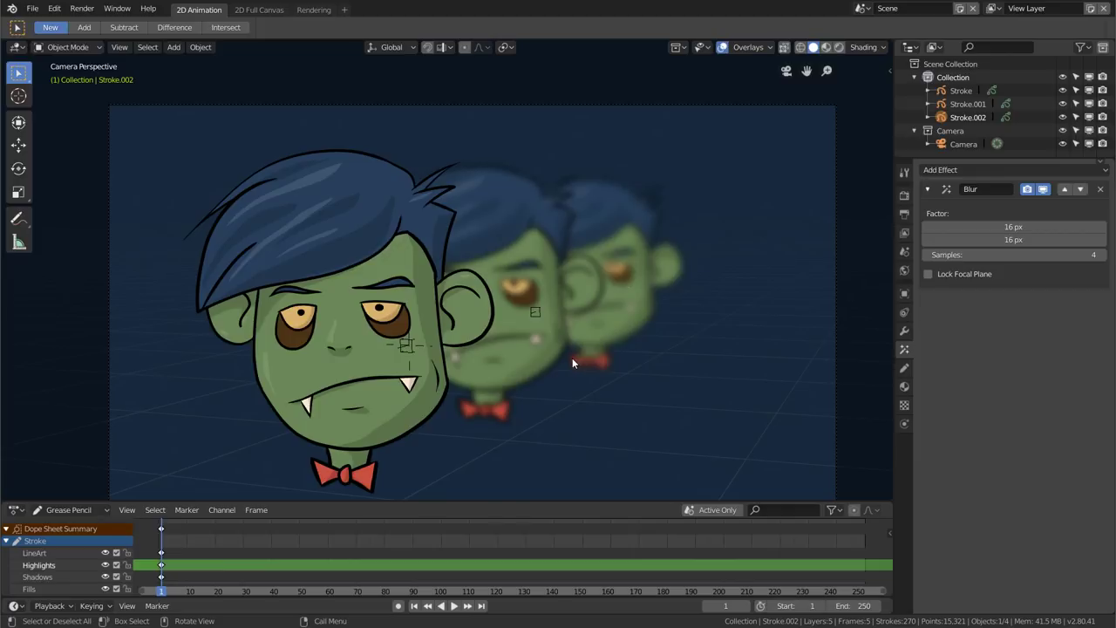
Test a Colorize effect on Stroke.002 in Custom and Transparent modes, then delete it
click(970, 172)
click(969, 201)
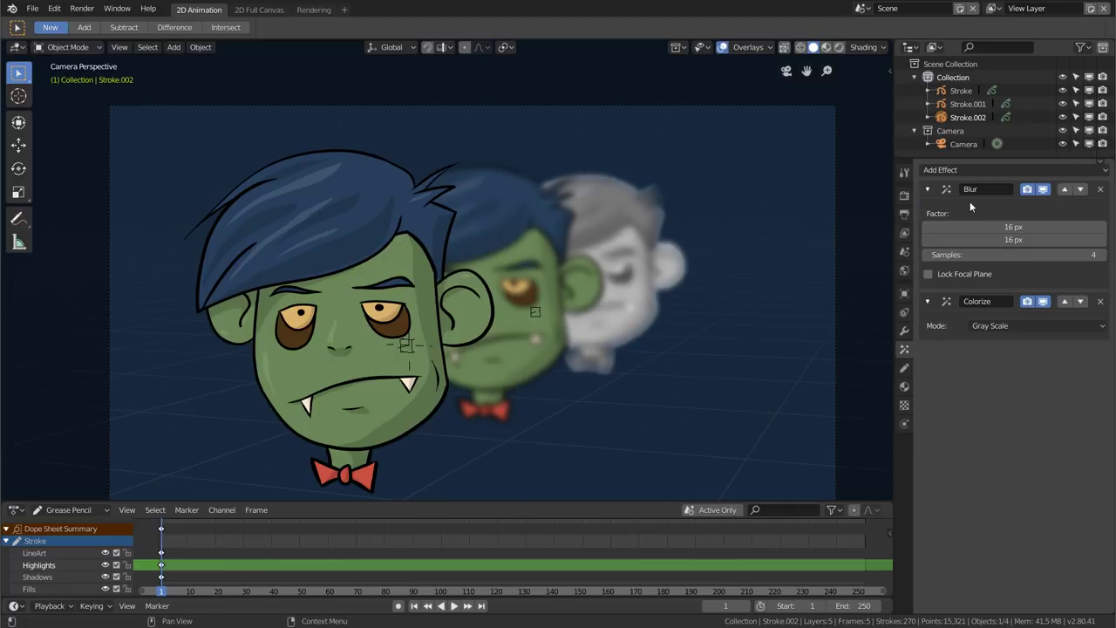
click(1003, 325)
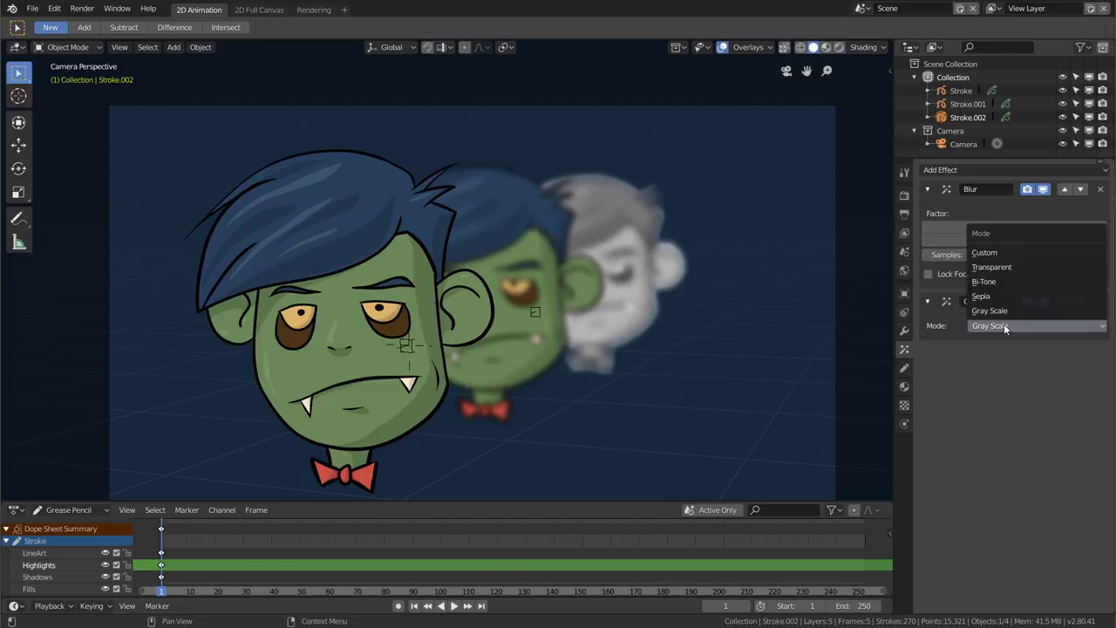
click(1003, 252)
drag(1000, 366, 954, 367)
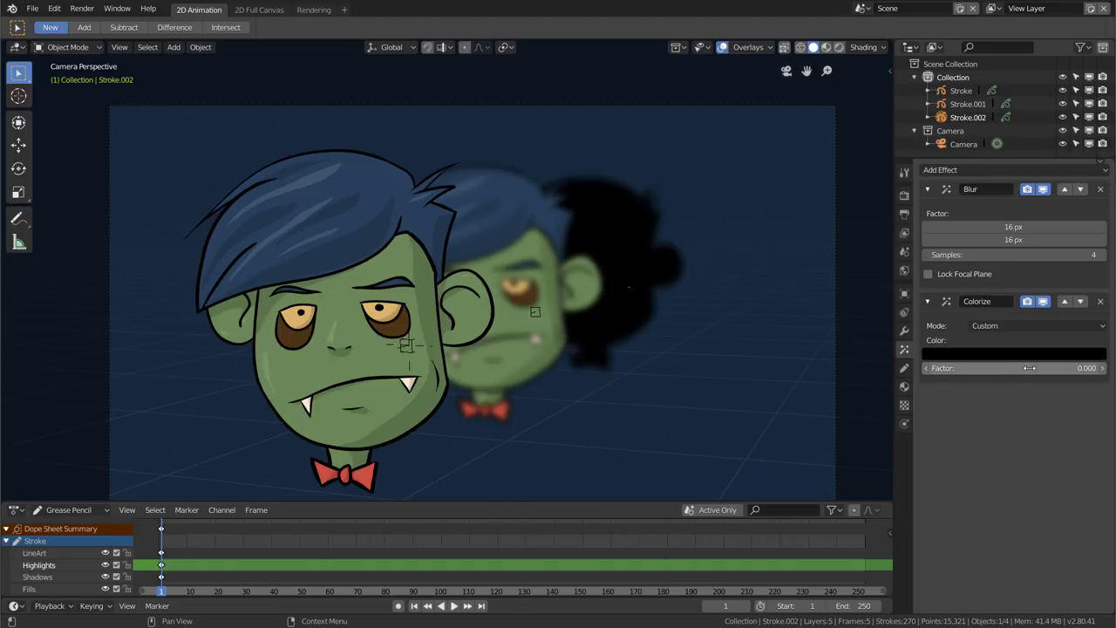
click(993, 352)
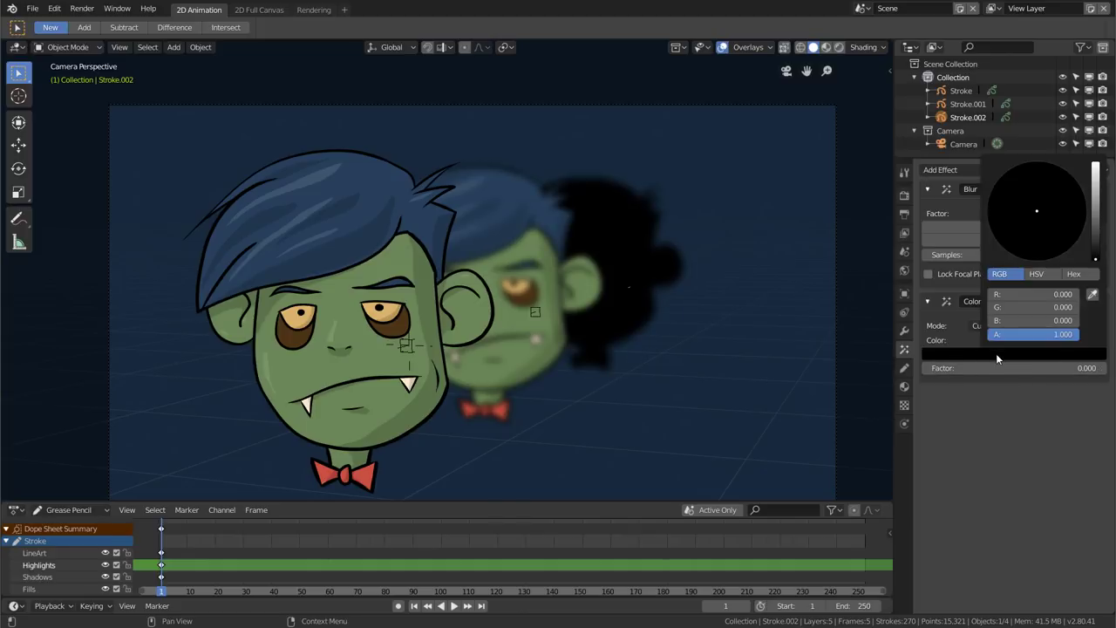
drag(1059, 336, 1033, 336)
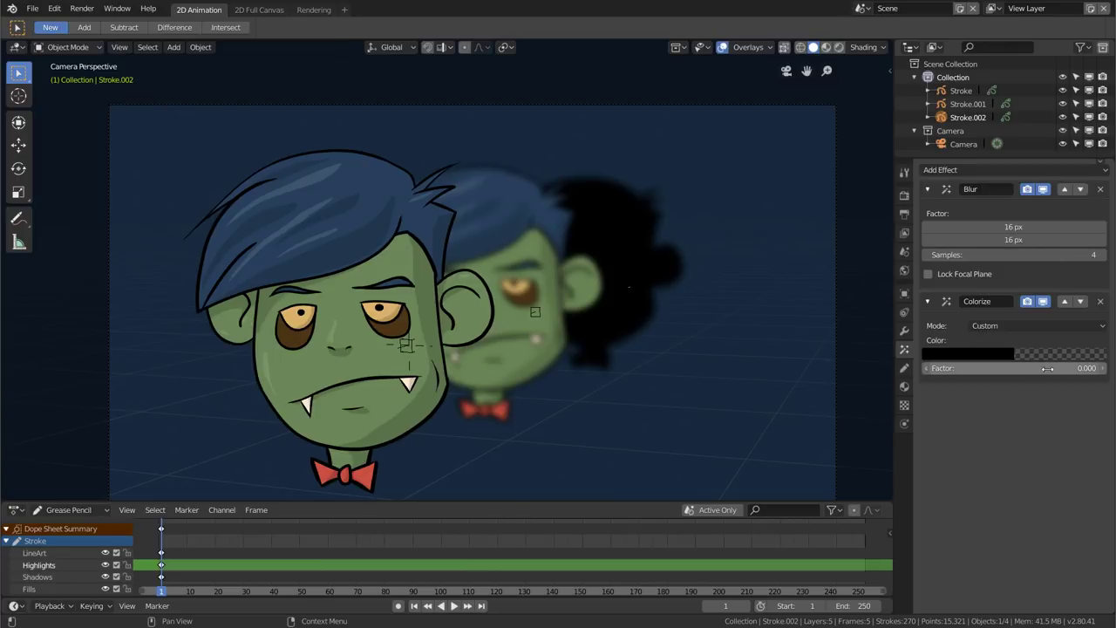
click(1100, 327)
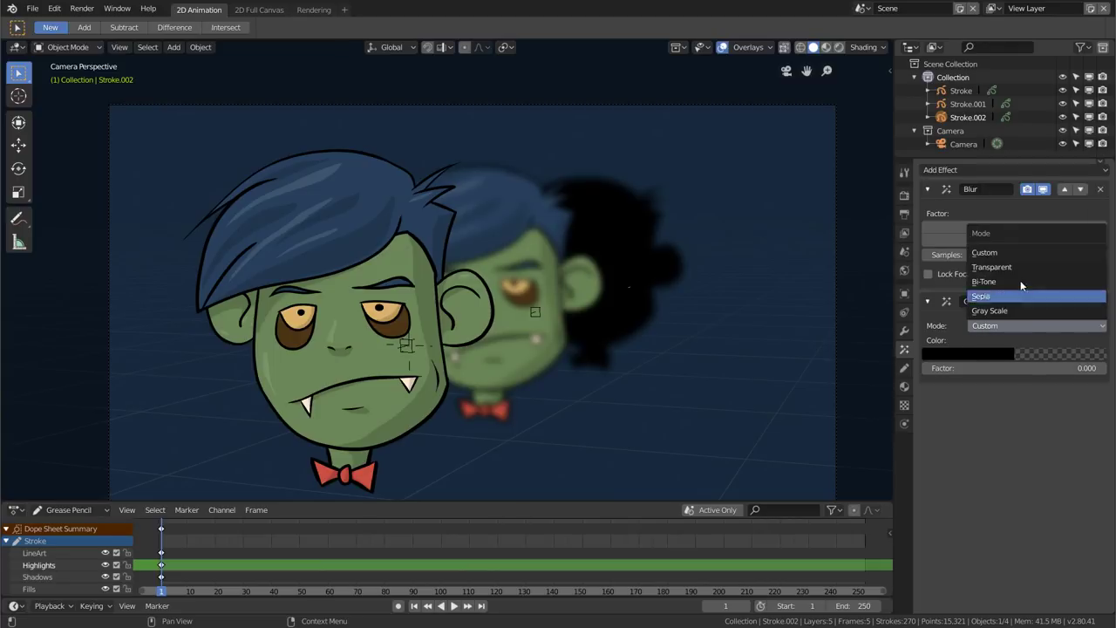
click(1020, 265)
drag(1033, 340, 1089, 340)
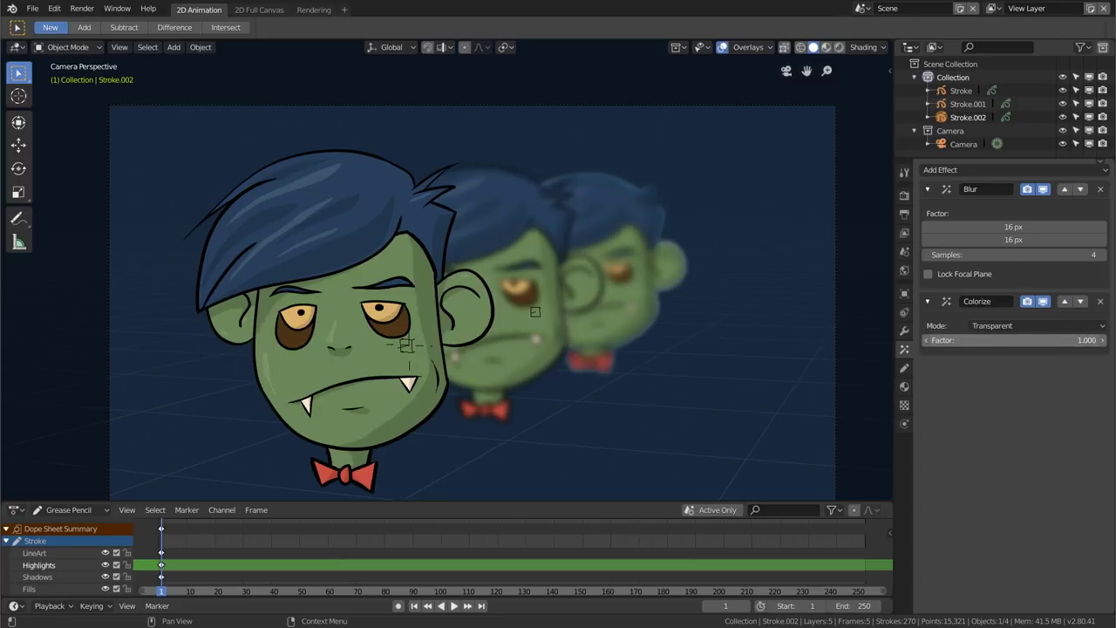
click(1099, 301)
Add a Tint modifier to Stroke.002 with black colour at factor 0.693
click(903, 331)
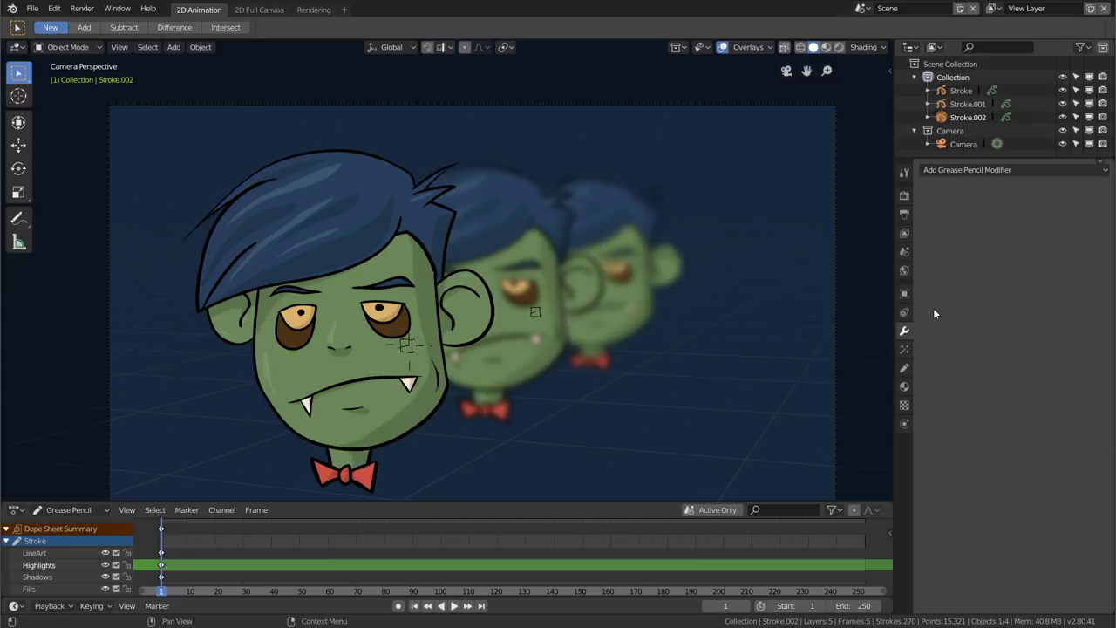
click(1023, 169)
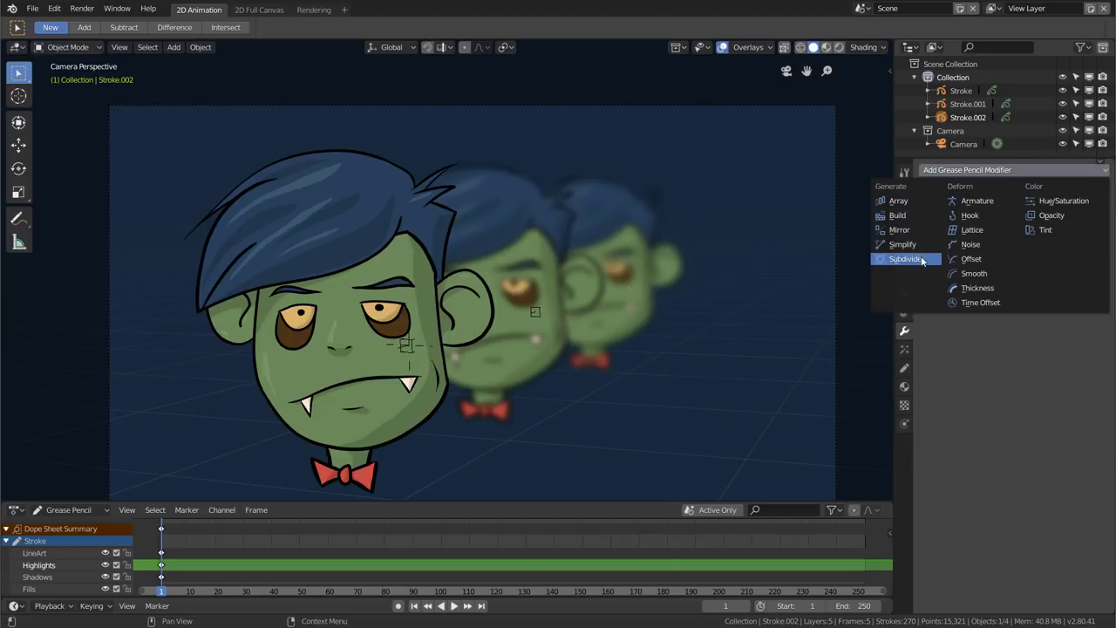
click(1066, 230)
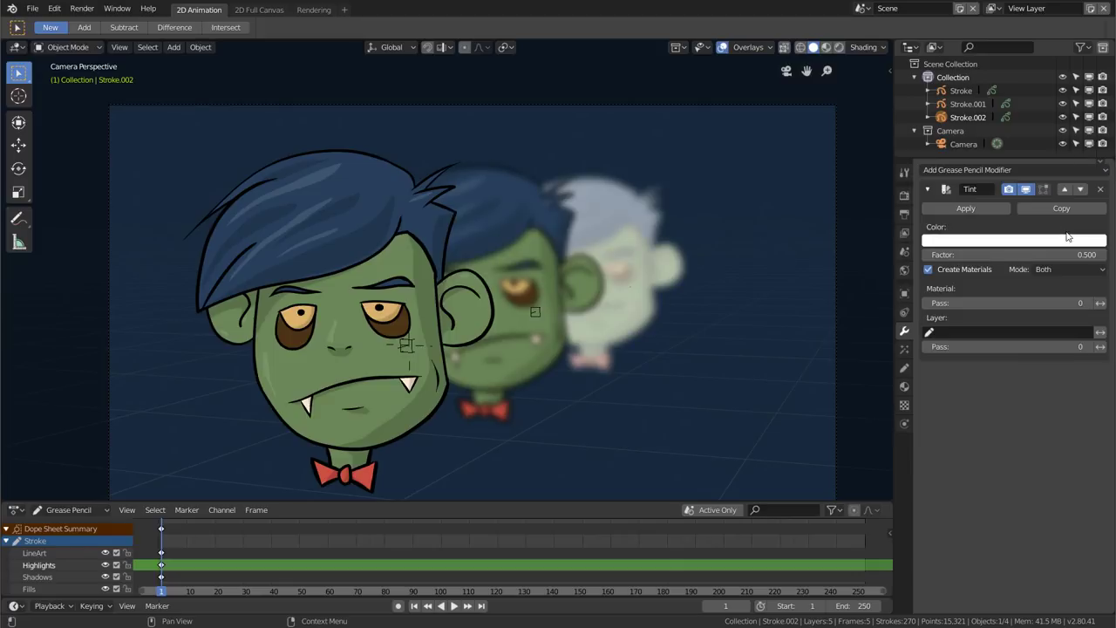
click(1008, 241)
drag(1095, 68, 1095, 159)
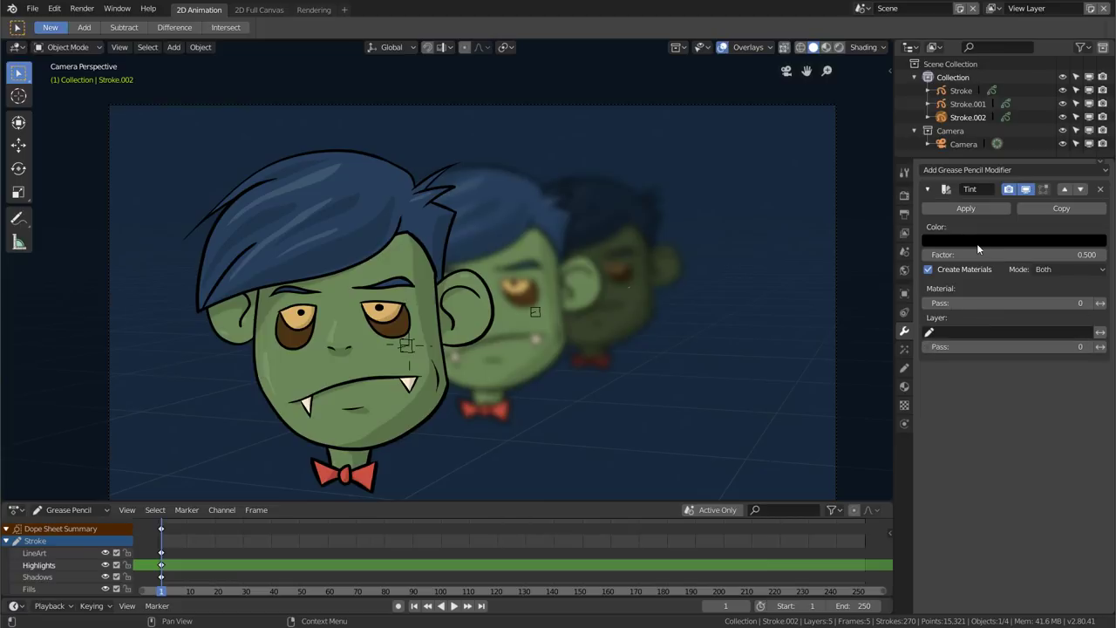
drag(976, 254, 1016, 254)
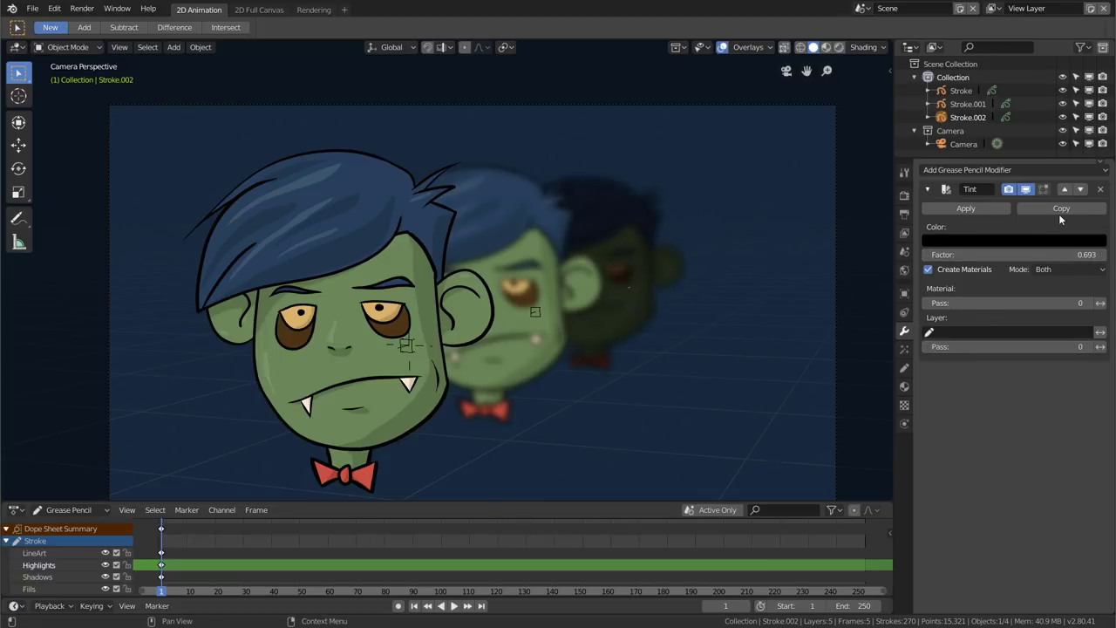
Try linking data and modifiers between the rear and middle heads with Ctrl+L, undoing the mistake
shift+click(537, 317)
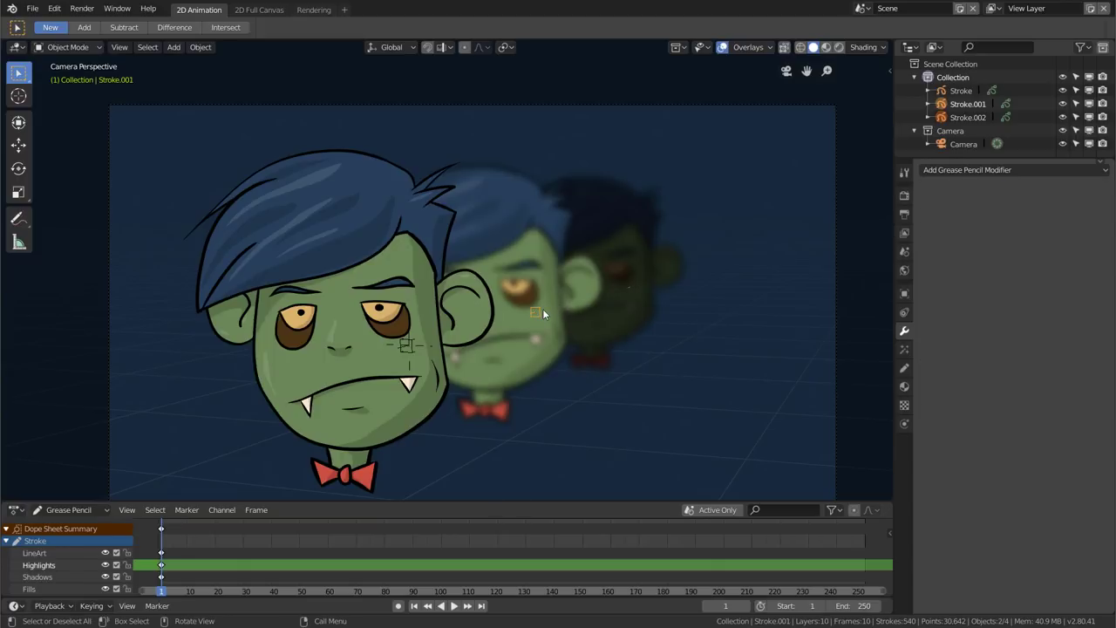
key(ctrl+l)
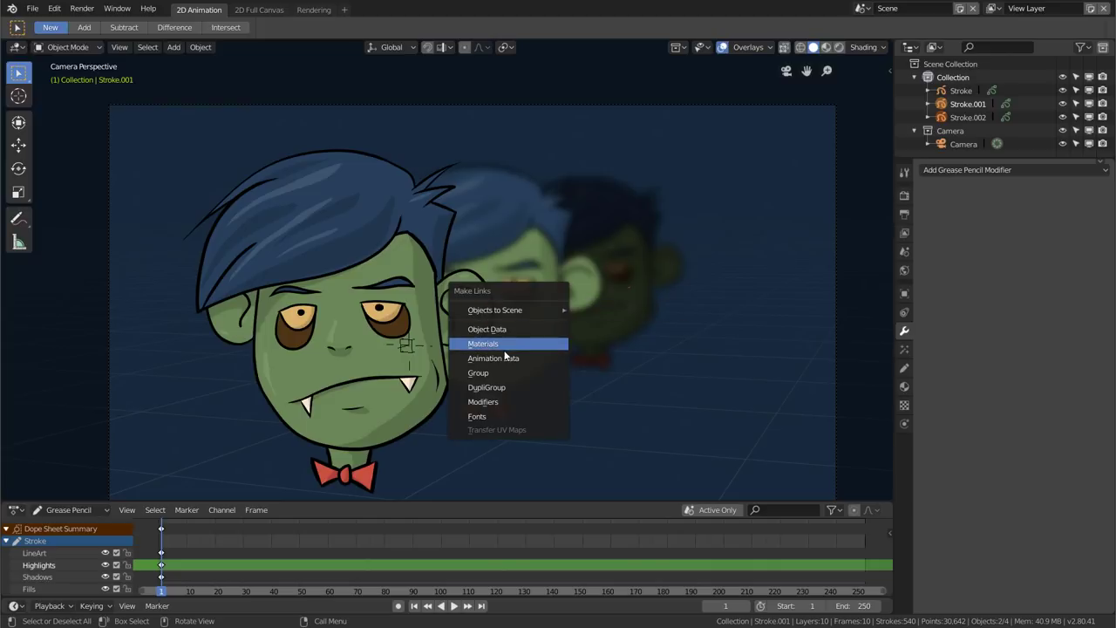
click(523, 401)
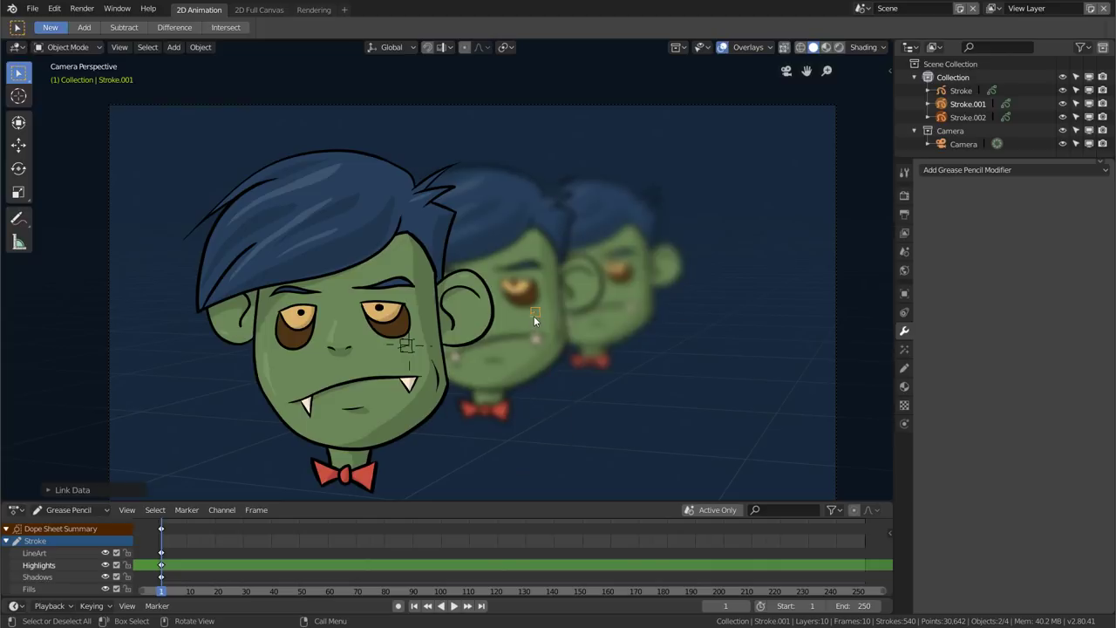
key(ctrl+z)
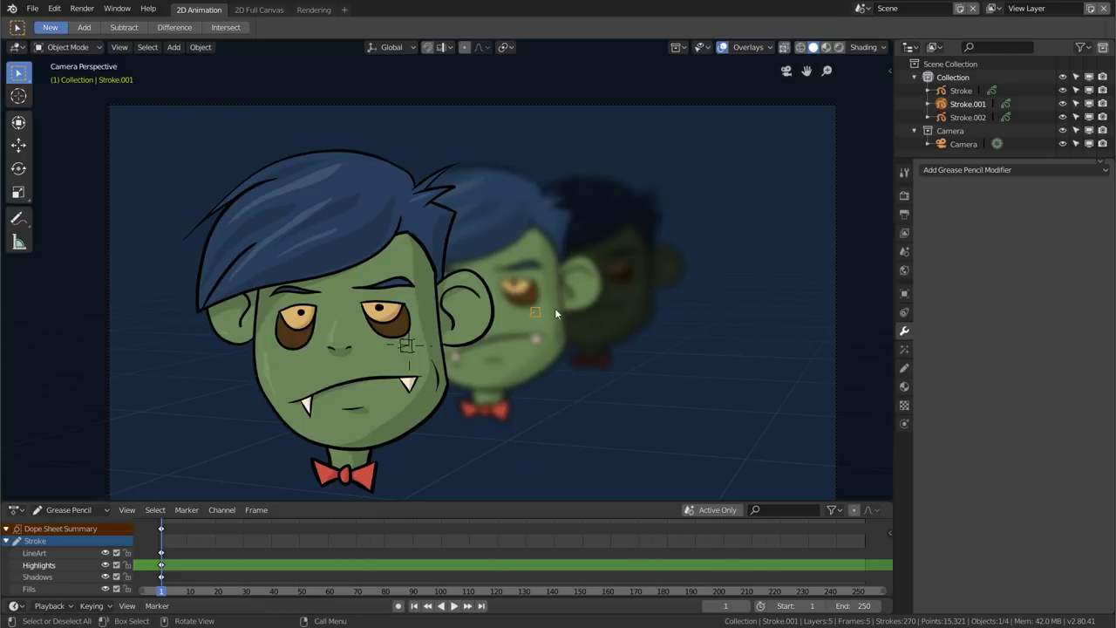
shift+click(635, 285)
key(ctrl+l)
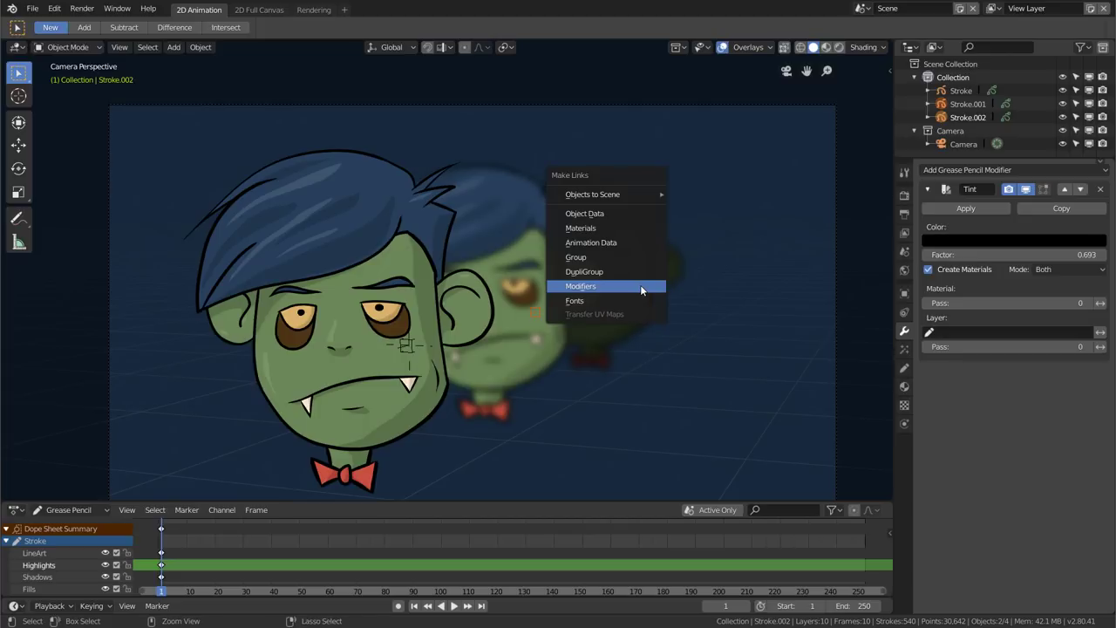
click(640, 285)
click(533, 320)
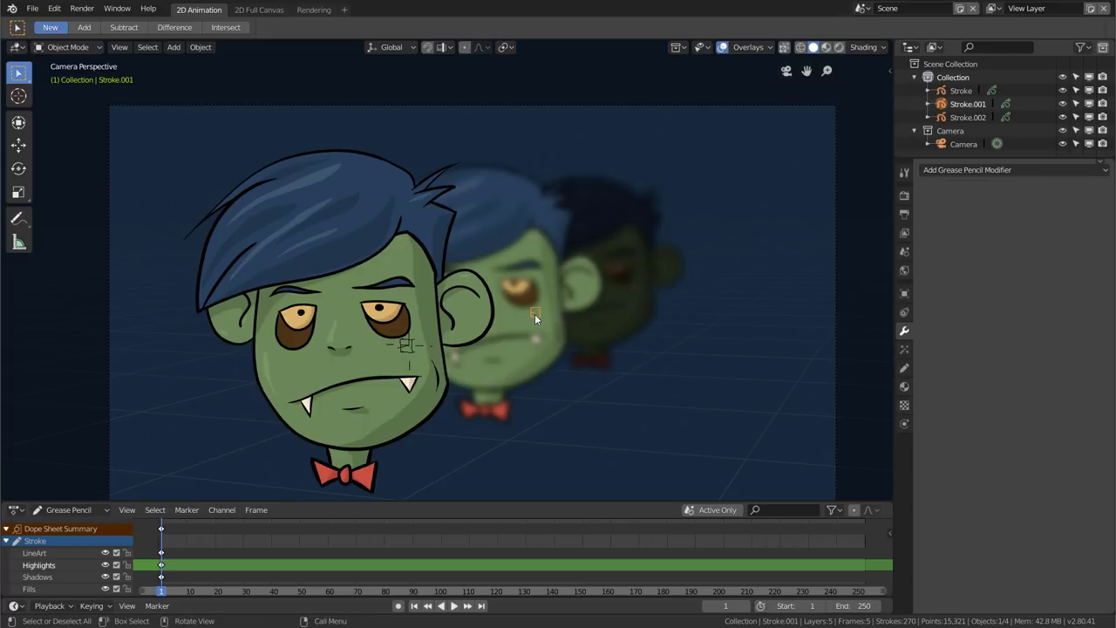
Add a black Tint modifier at factor 0.300 to the middle head Stroke.001
click(1026, 171)
click(1033, 229)
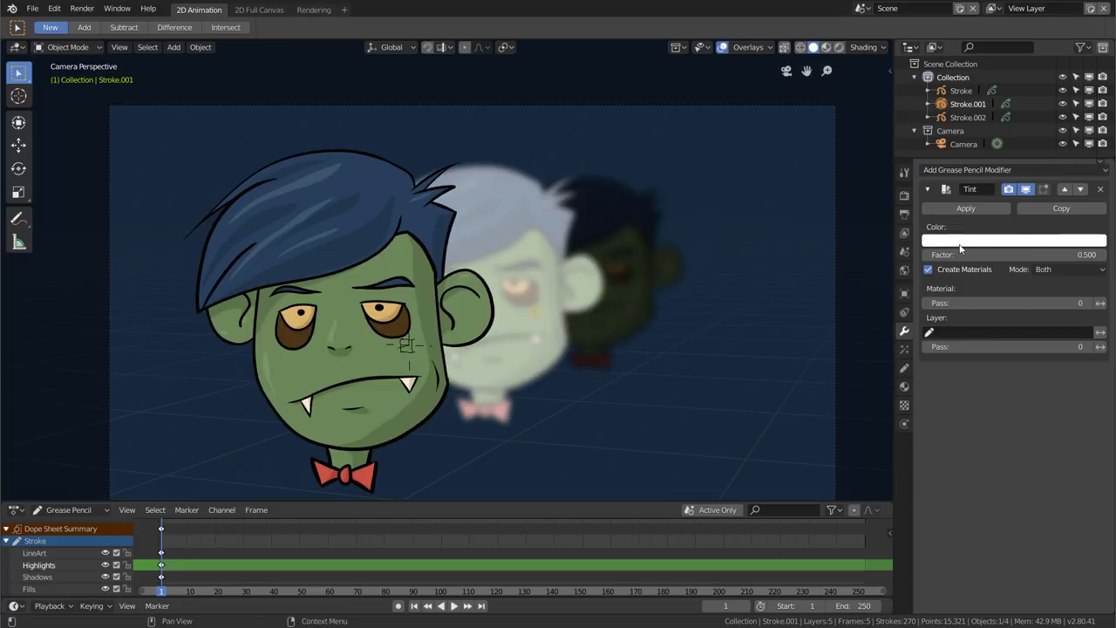
click(1011, 242)
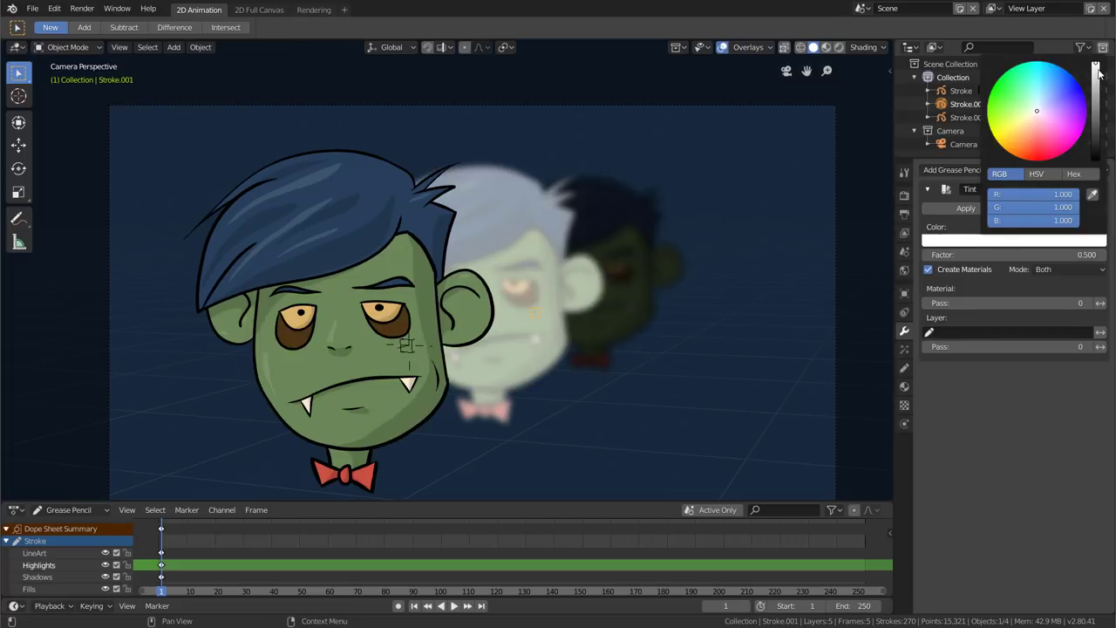
drag(1098, 74, 1097, 158)
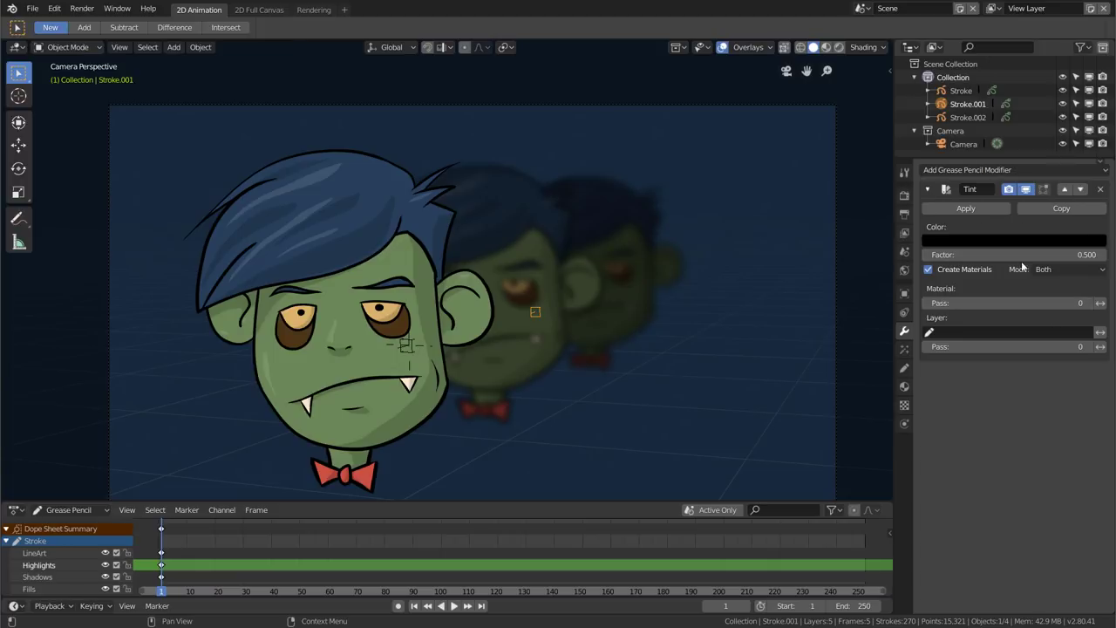
drag(1021, 260, 987, 255)
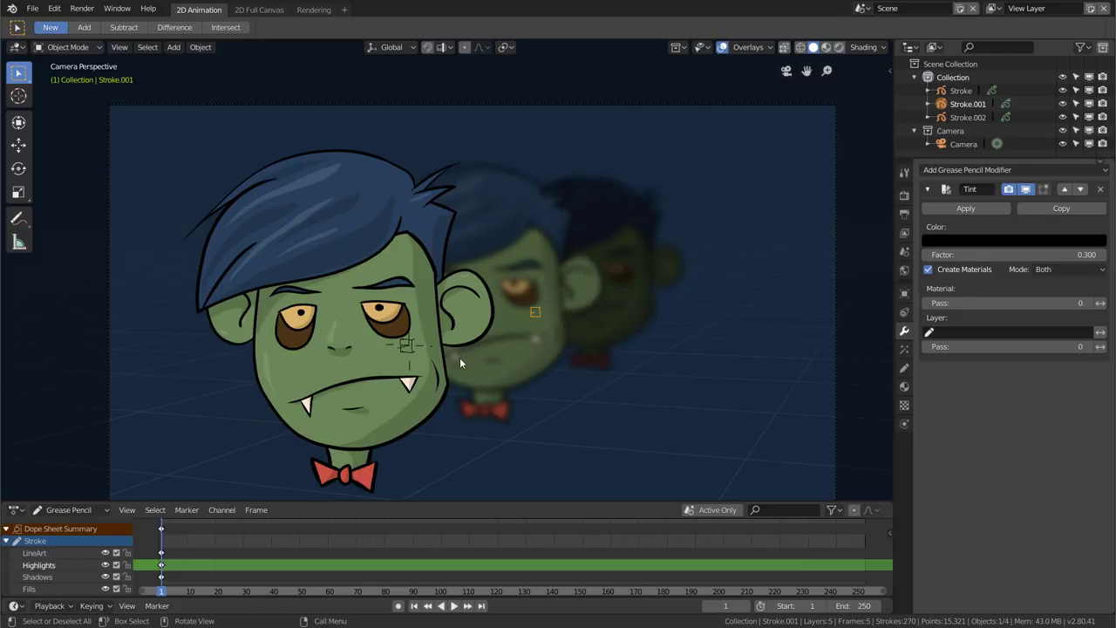
click(412, 349)
key(Tab)
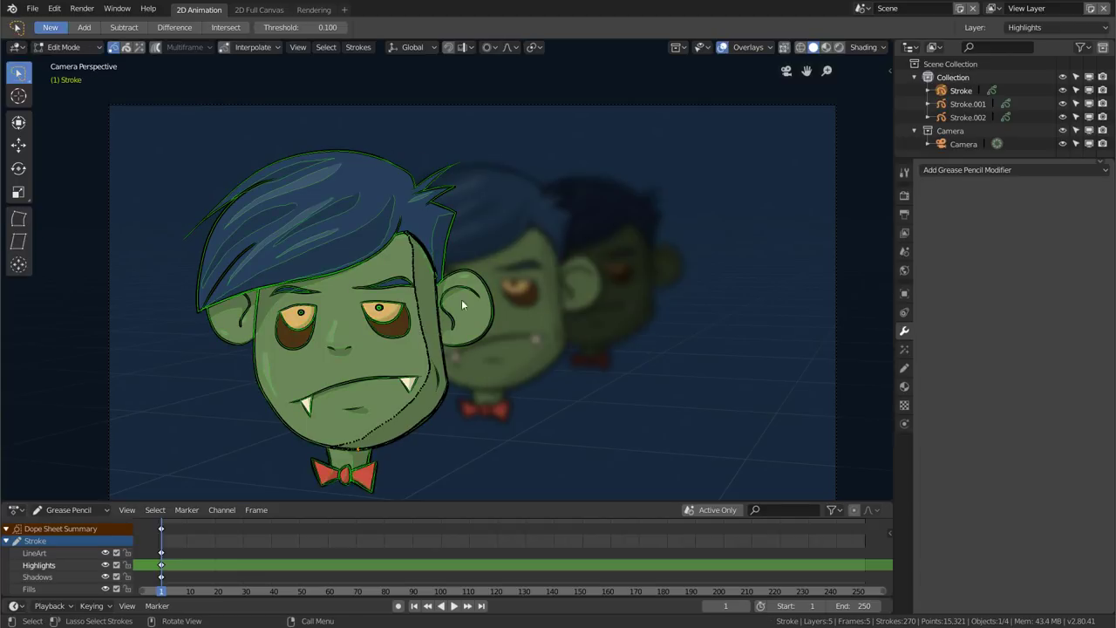
click(325, 155)
key(g)
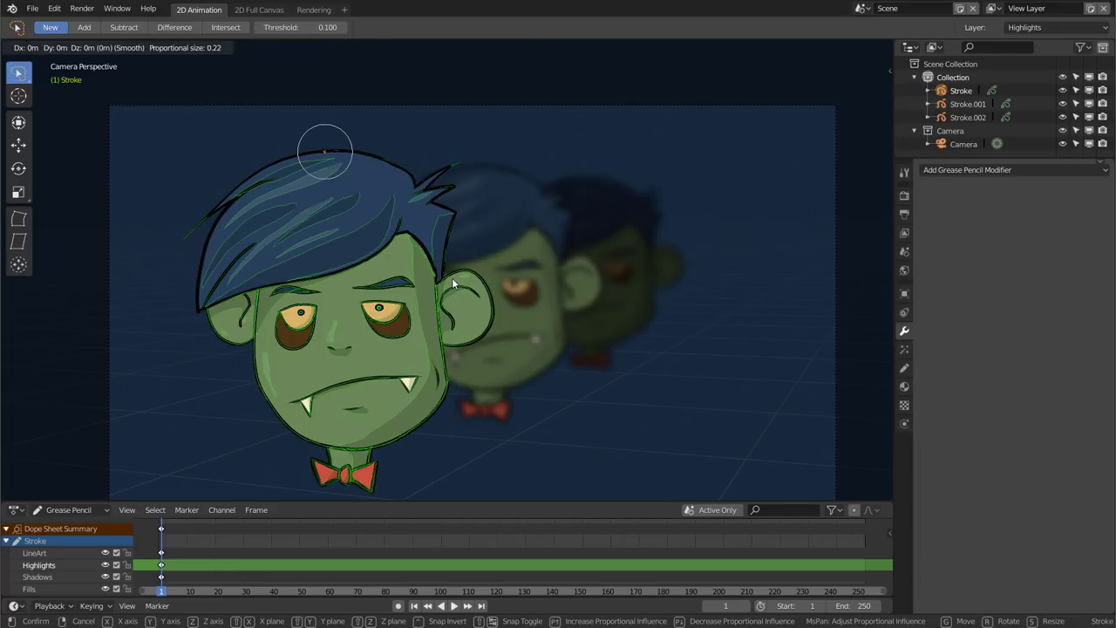
scroll(451, 273, down, 3)
scroll(450, 270, down, 4)
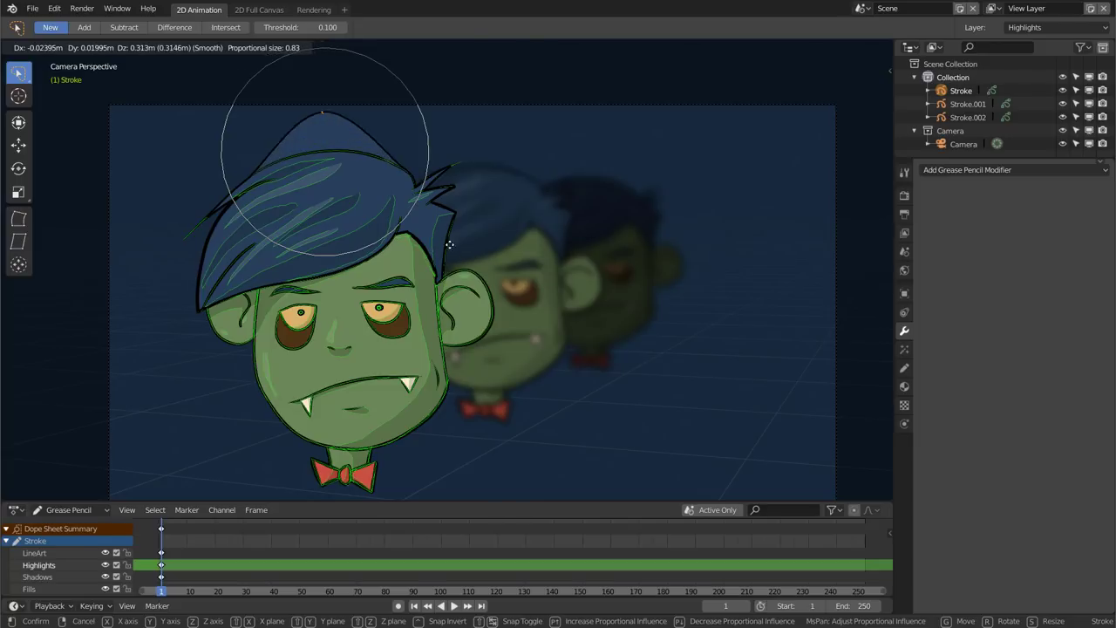
scroll(448, 258, down, 7)
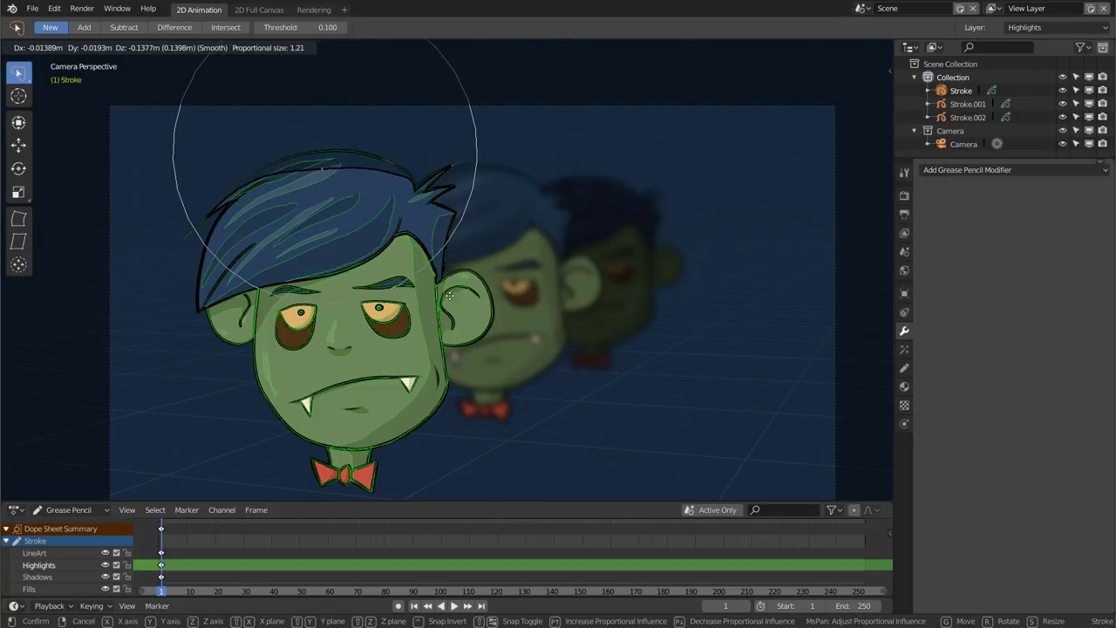
click(452, 259)
key(Tab)
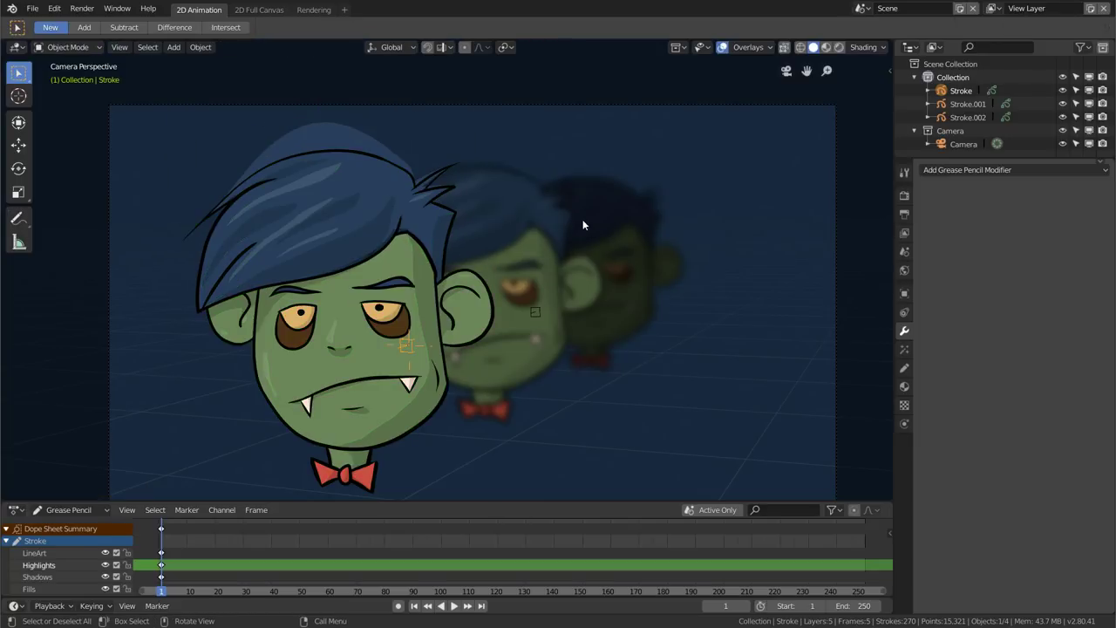
key(Tab)
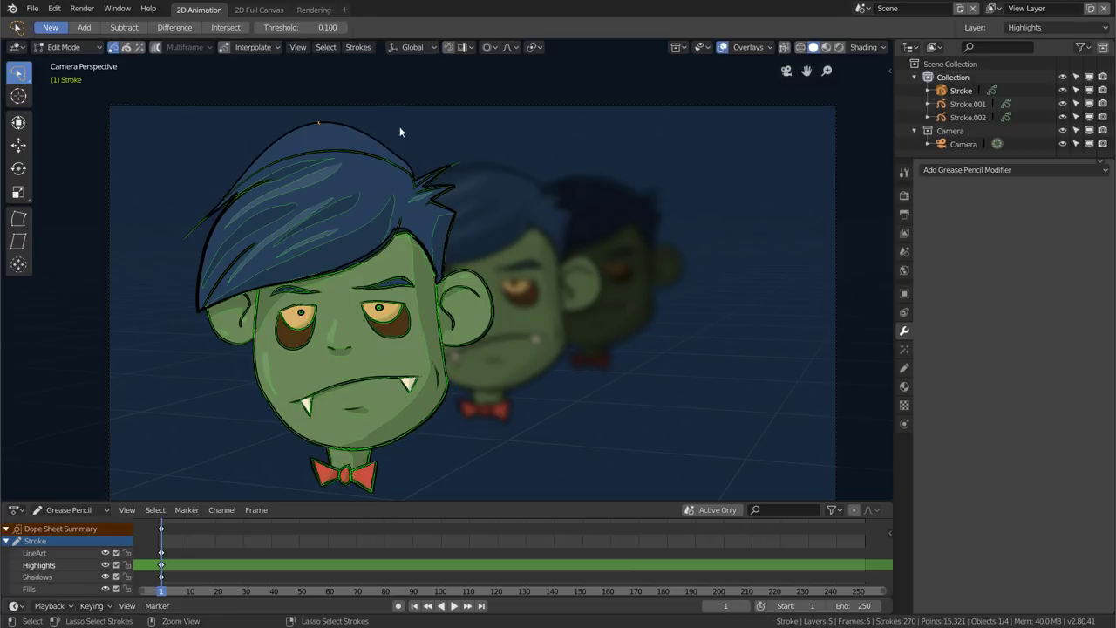
key(ctrl+z)
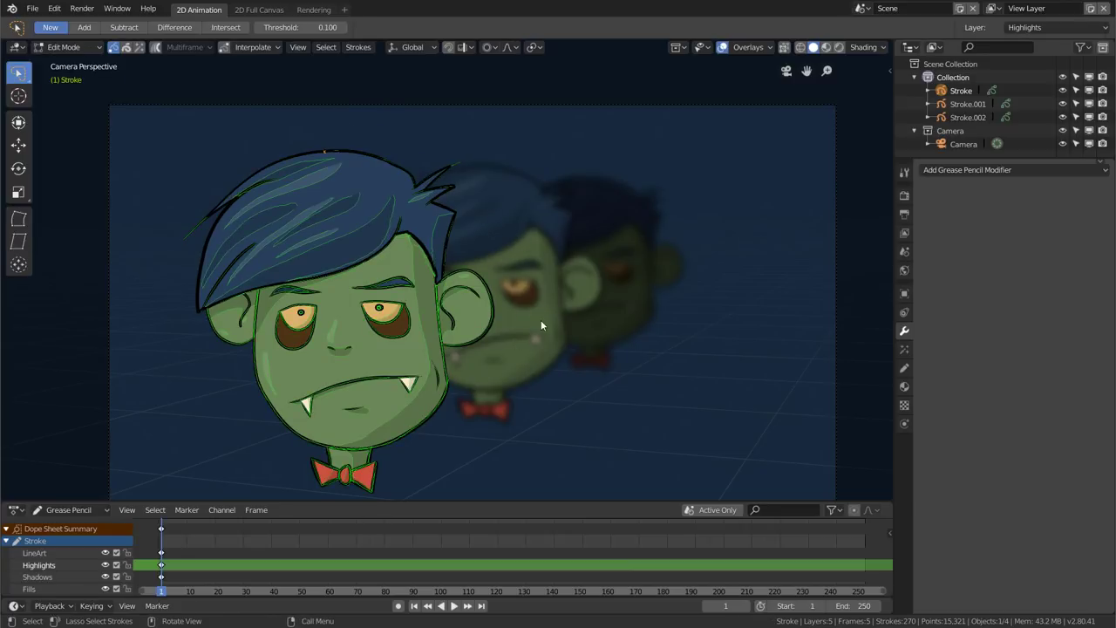
click(500, 325)
key(Tab)
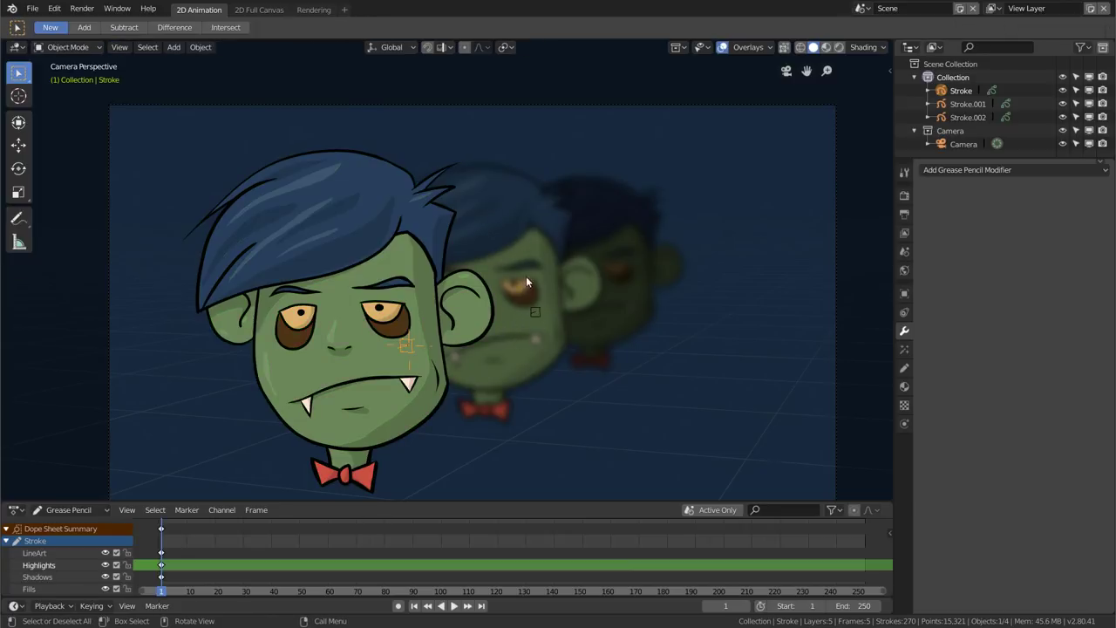
Link Stroke.001 to the Stroke drawing data and rename that data block Vampiro
click(541, 318)
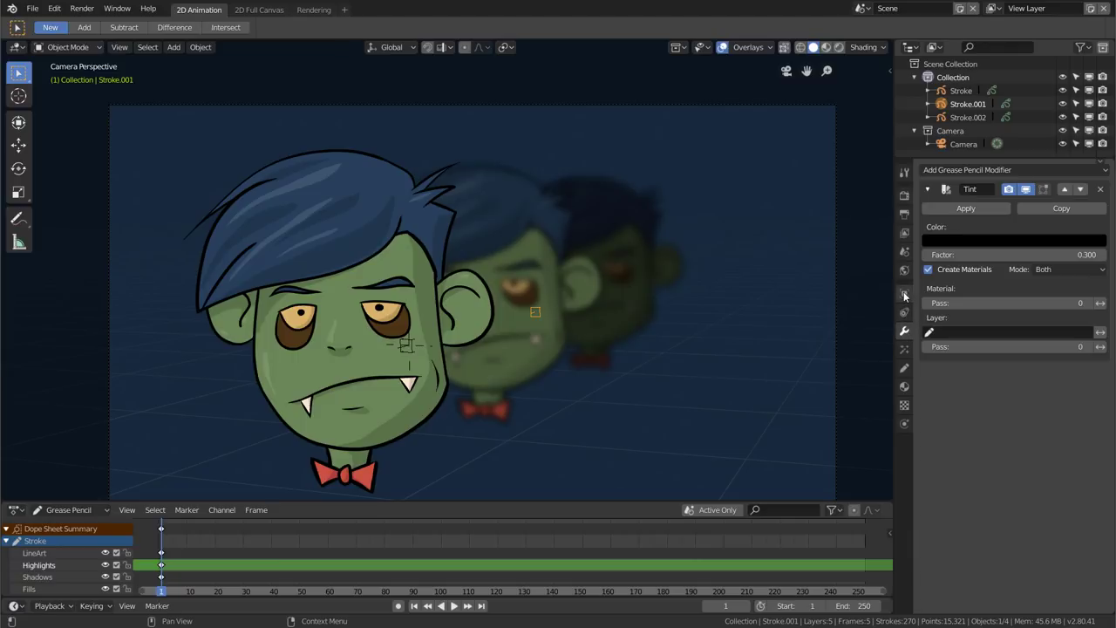
click(905, 369)
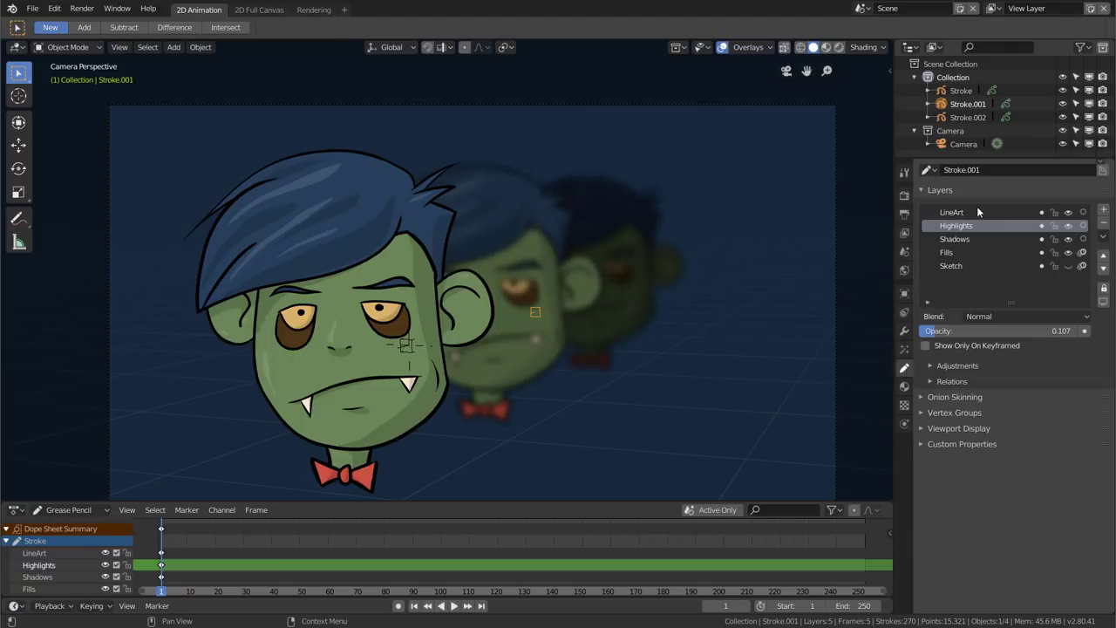
click(927, 171)
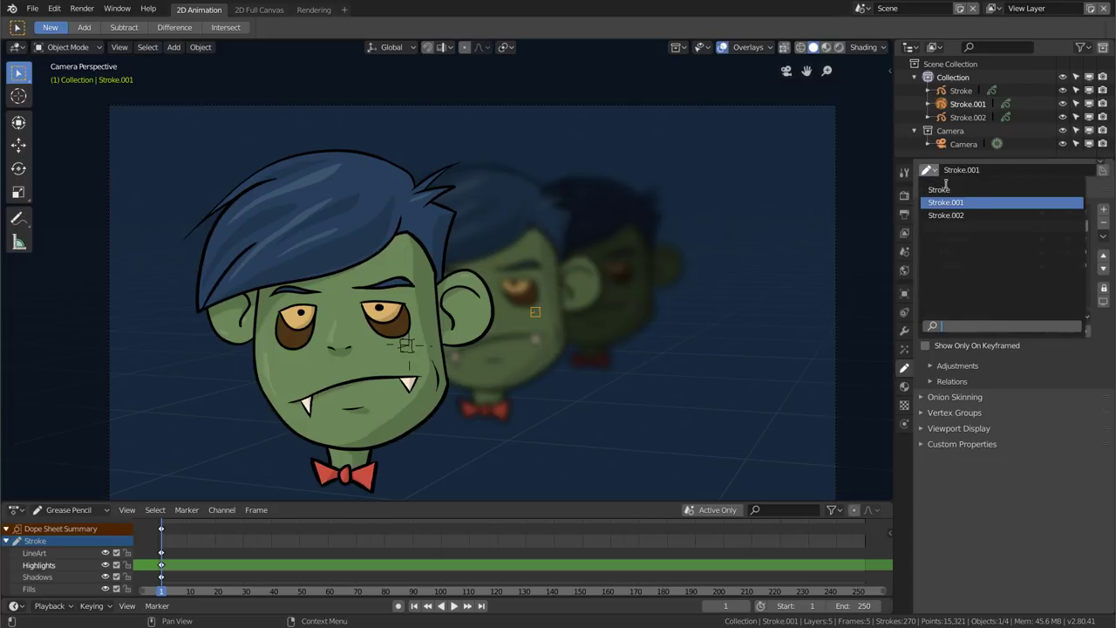
click(954, 190)
double_click(957, 169)
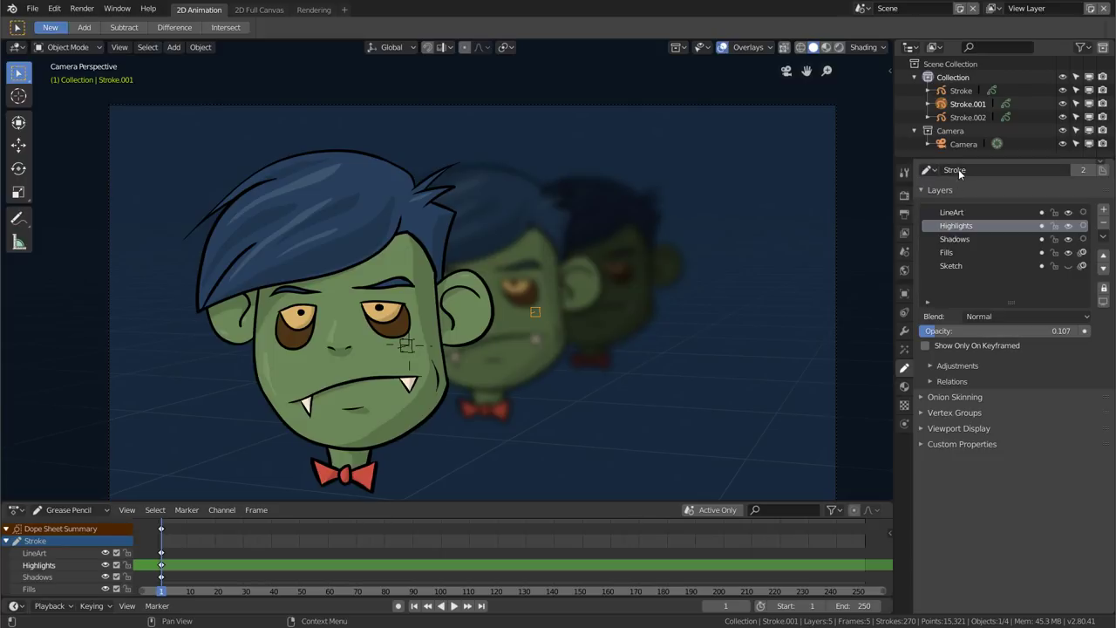
text(Vampiro)
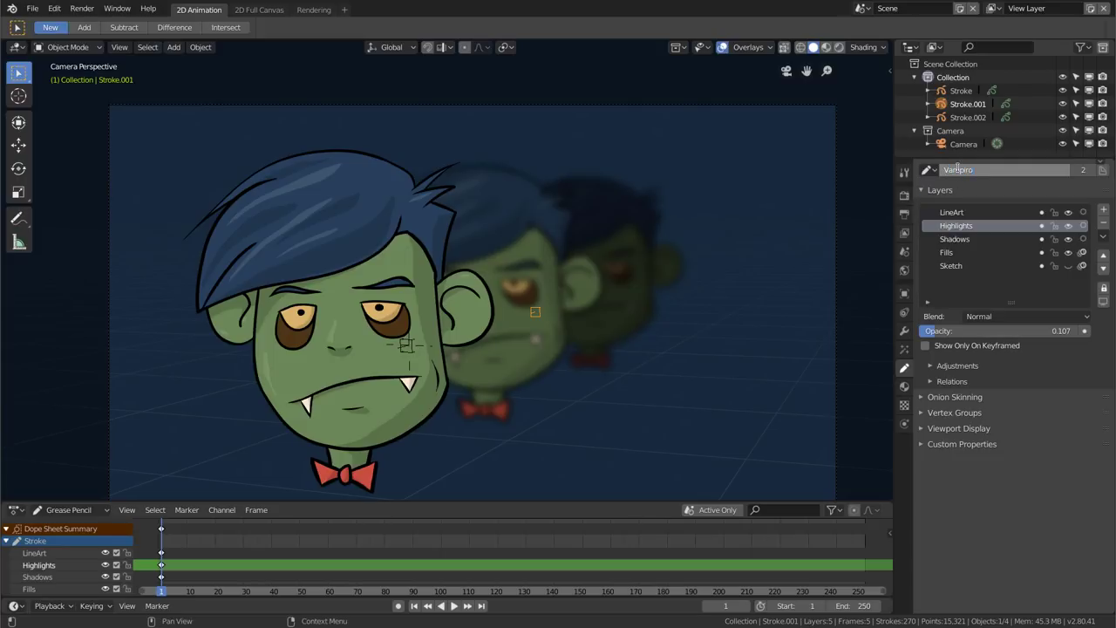
key(Return)
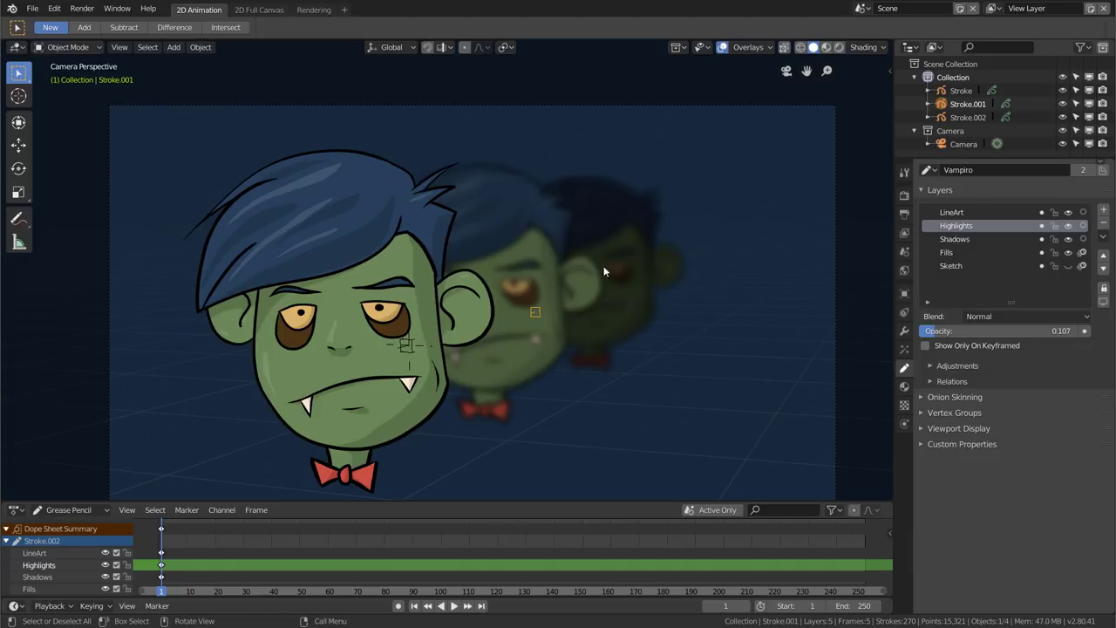
Make Stroke.002 use the Vampiro data block too, giving it 3 users
click(630, 288)
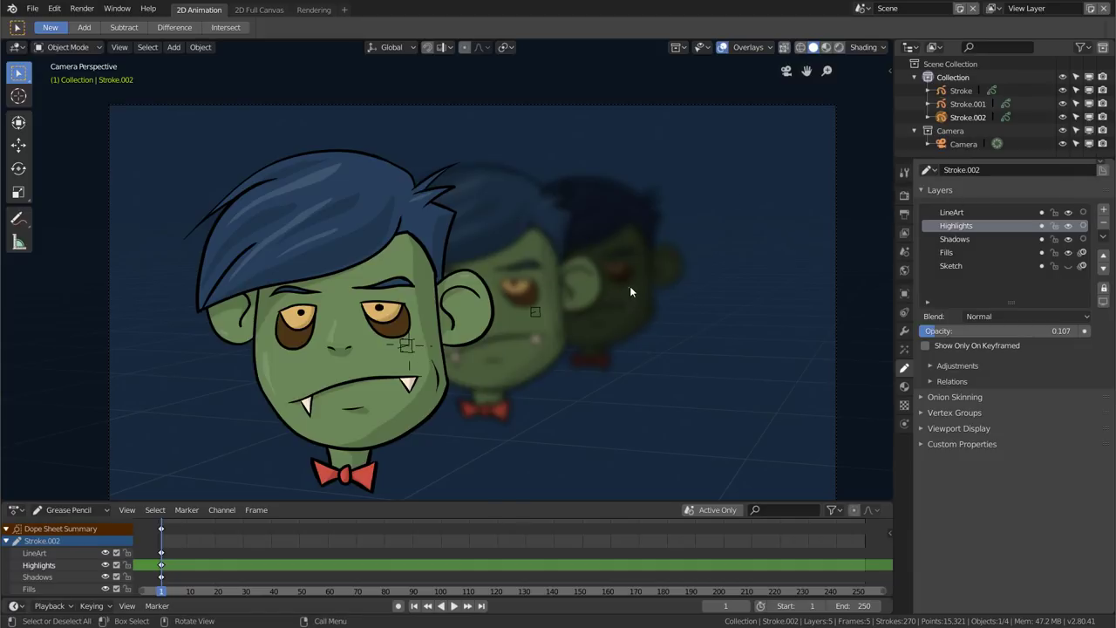
click(928, 169)
click(970, 215)
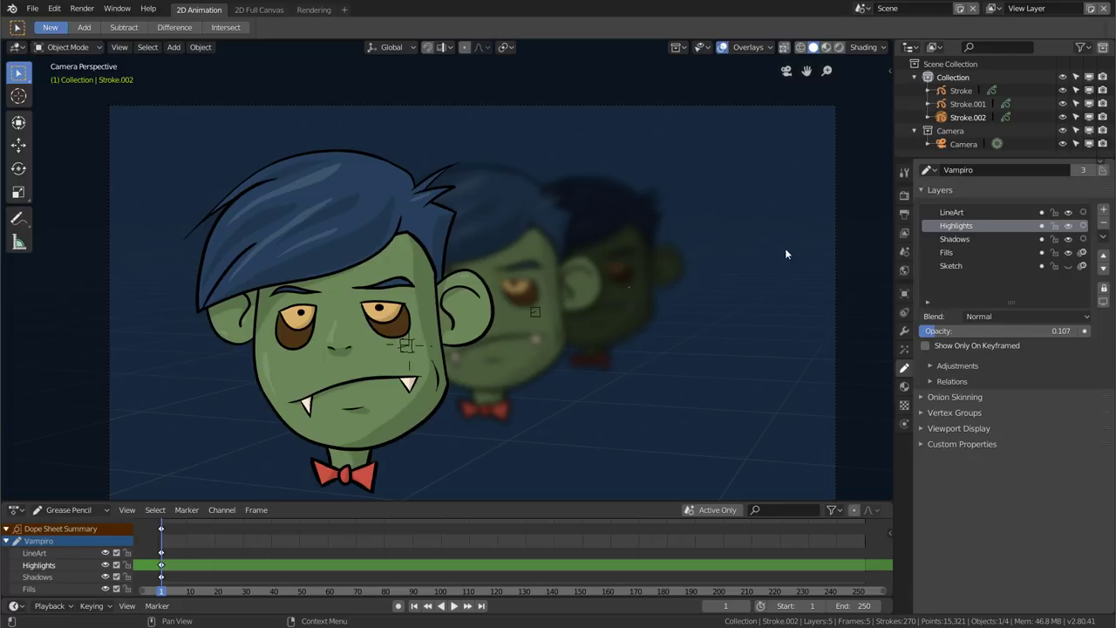
click(408, 342)
key(Tab)
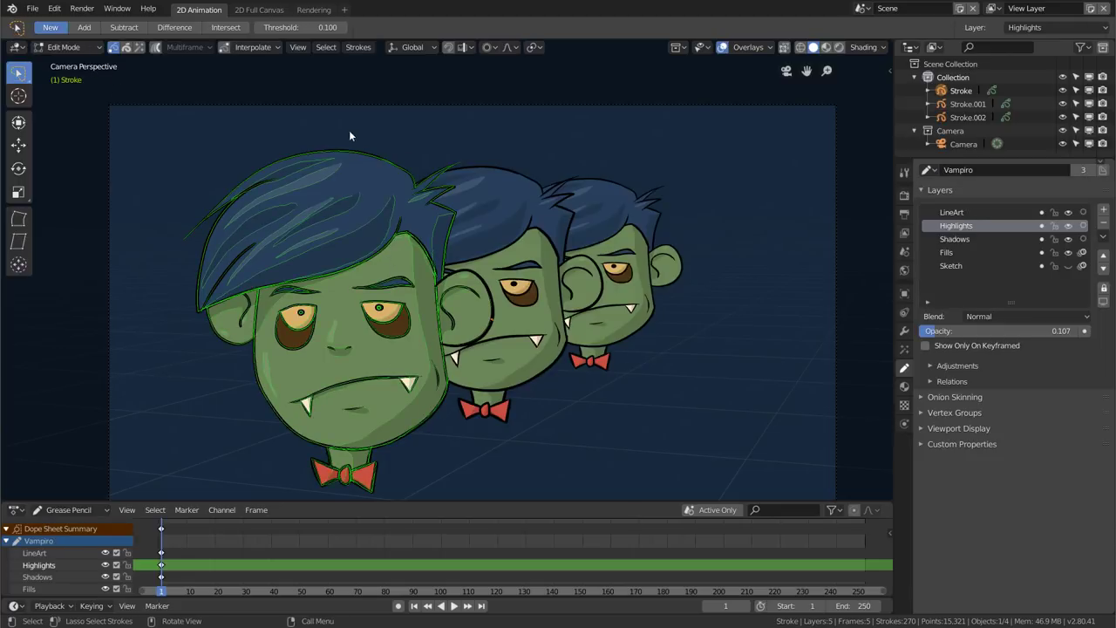
key(a)
key(g)
key(z)
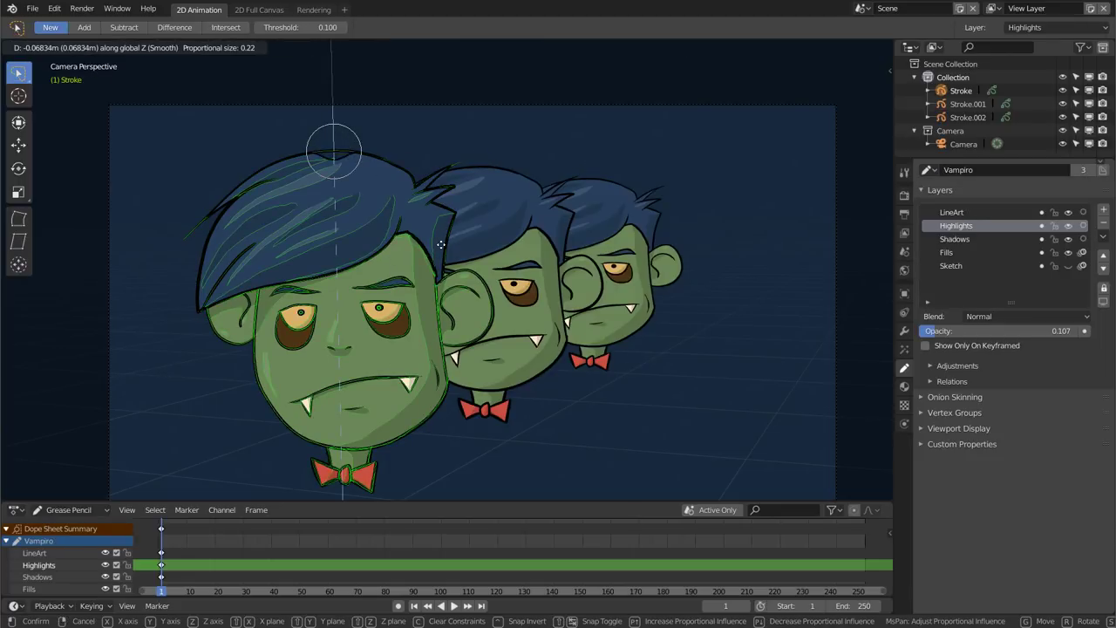
scroll(440, 228, down, 6)
scroll(439, 222, down, 2)
scroll(441, 228, down, 4)
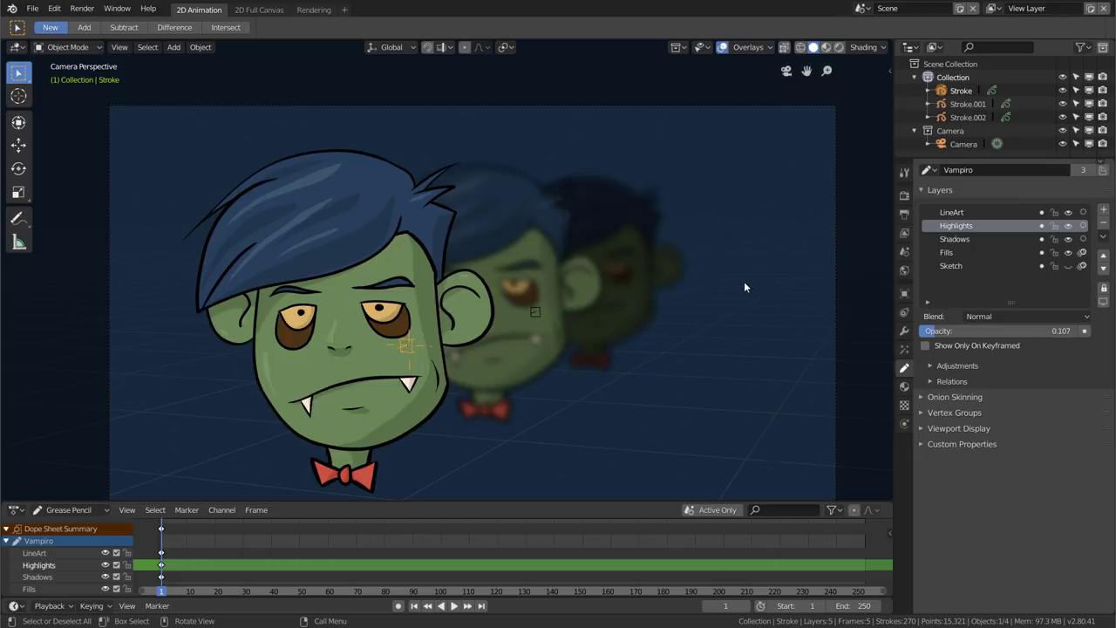
Render with F12, paste dark blue into the World Color, and re-render to check the background
key(F12)
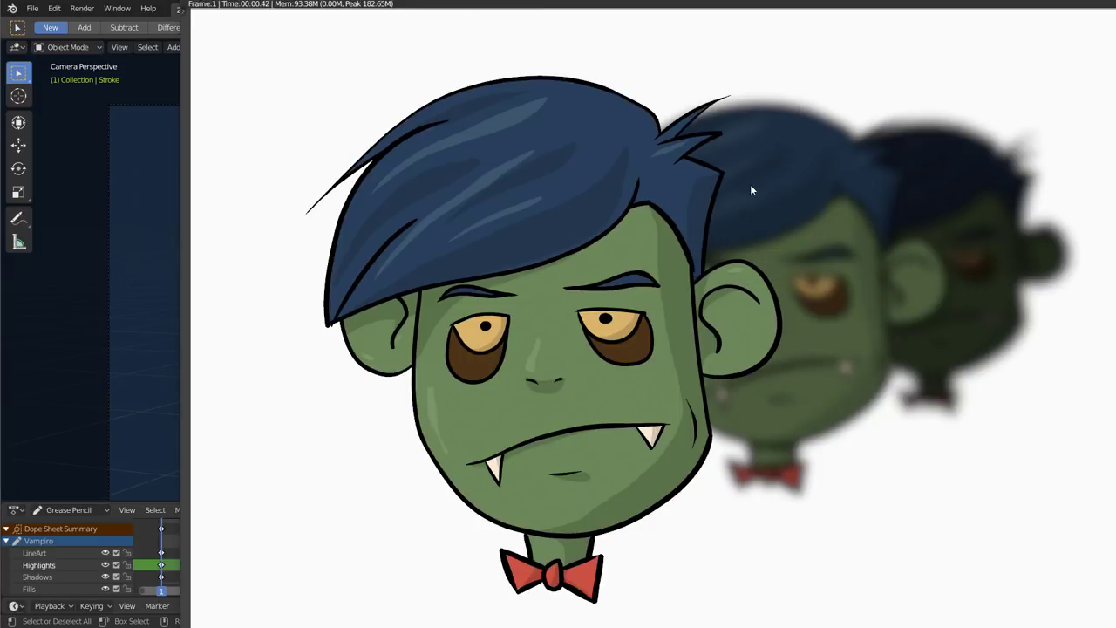
key(Escape)
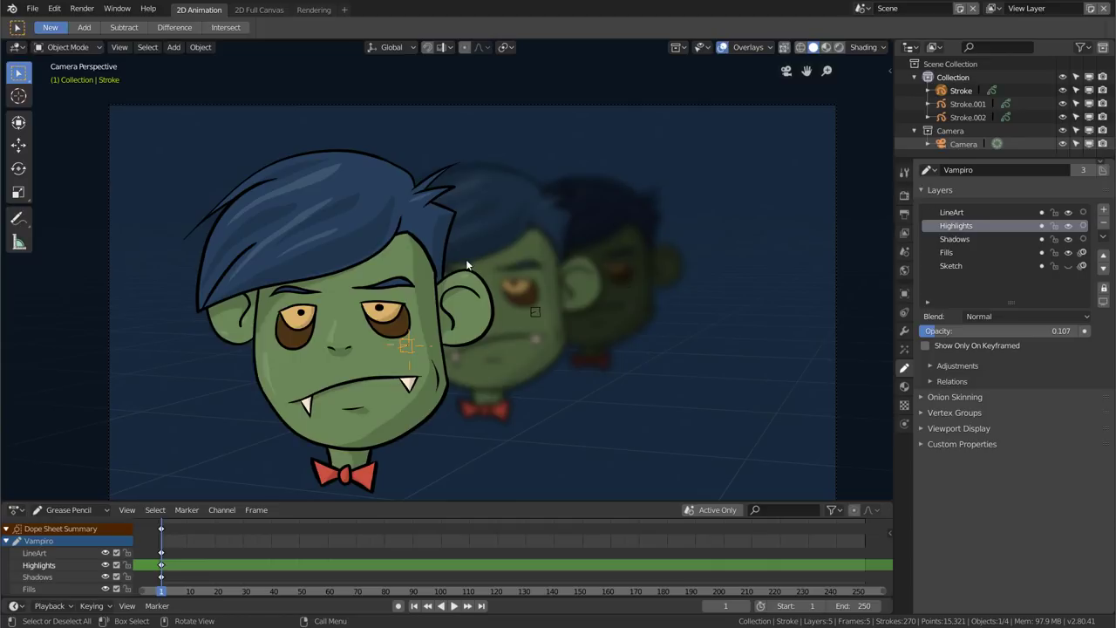
click(904, 269)
key(ctrl+v)
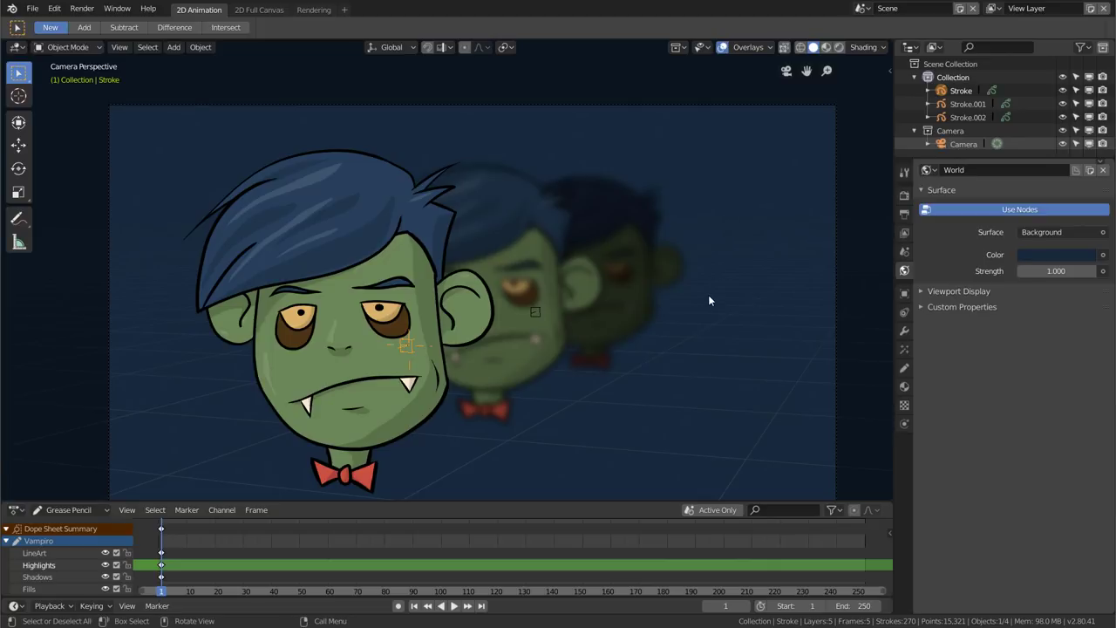
key(F12)
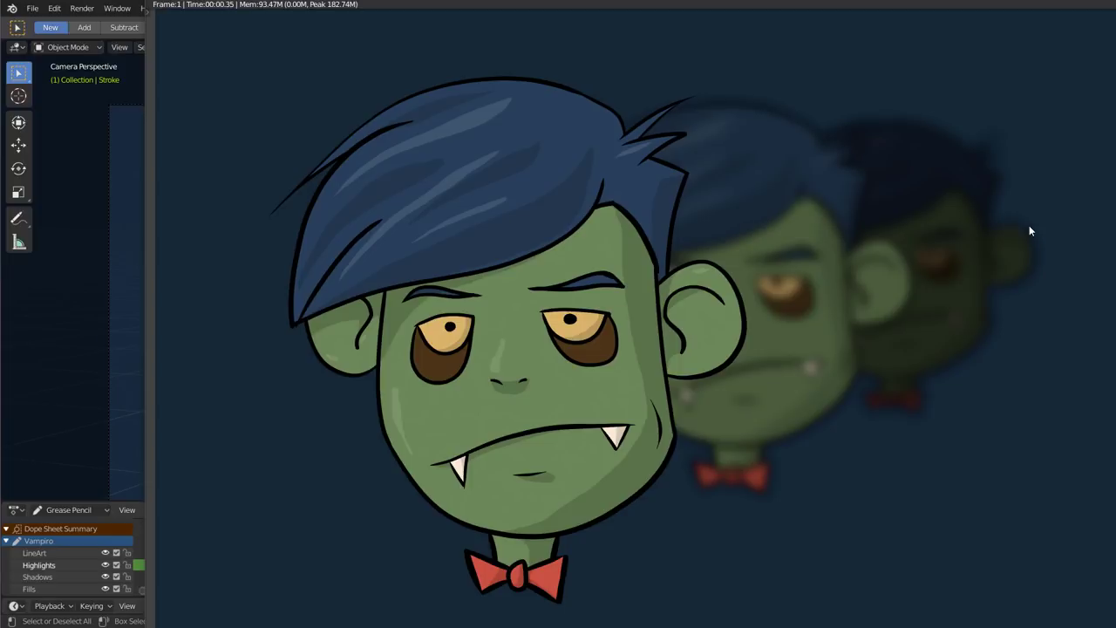
key(Escape)
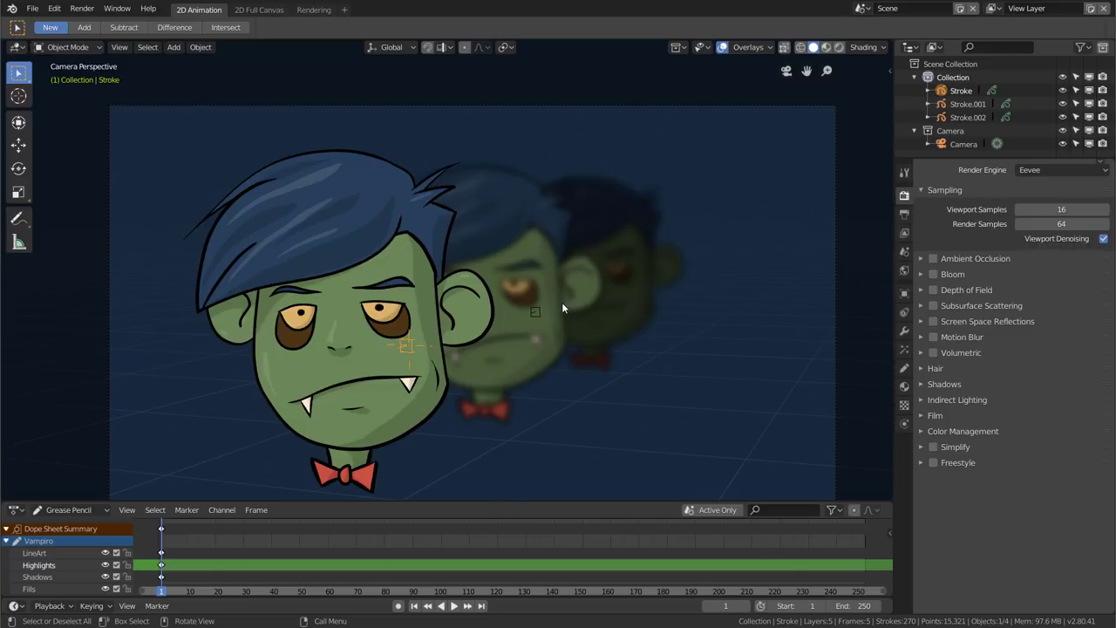
Test-render with Workbench, then switch the render engine to Cycles and render frame 1
click(1041, 169)
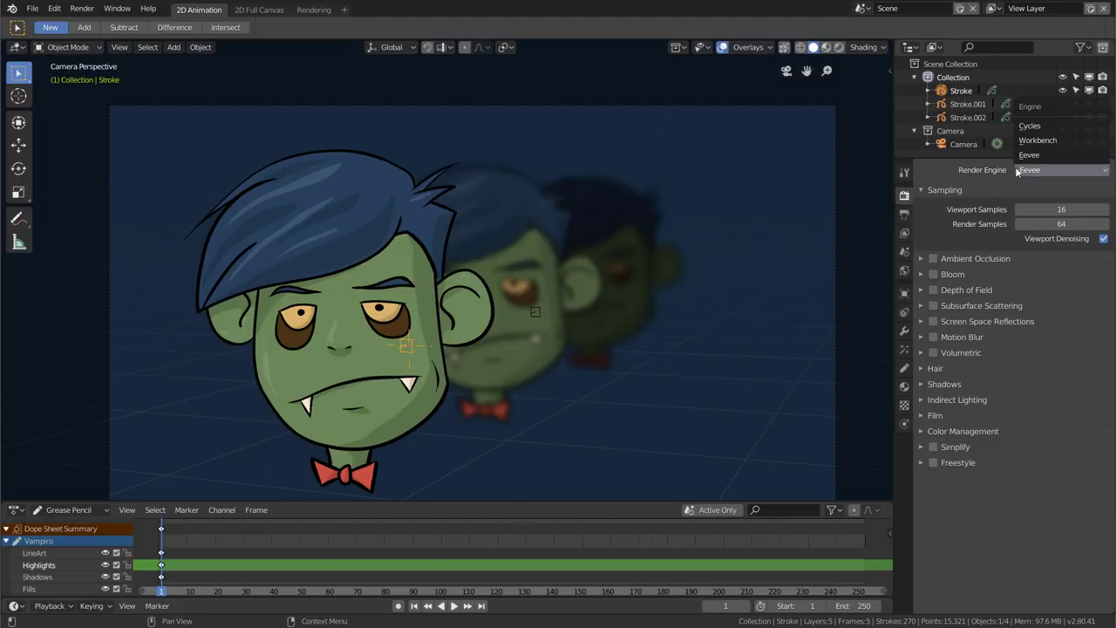
click(1048, 154)
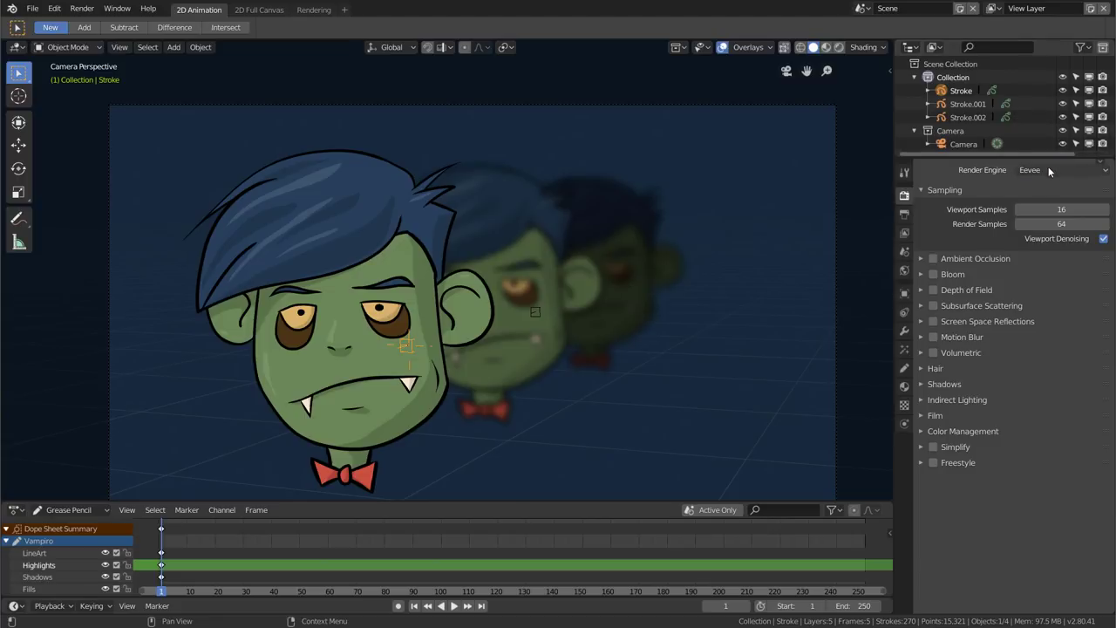
click(1047, 166)
click(1042, 141)
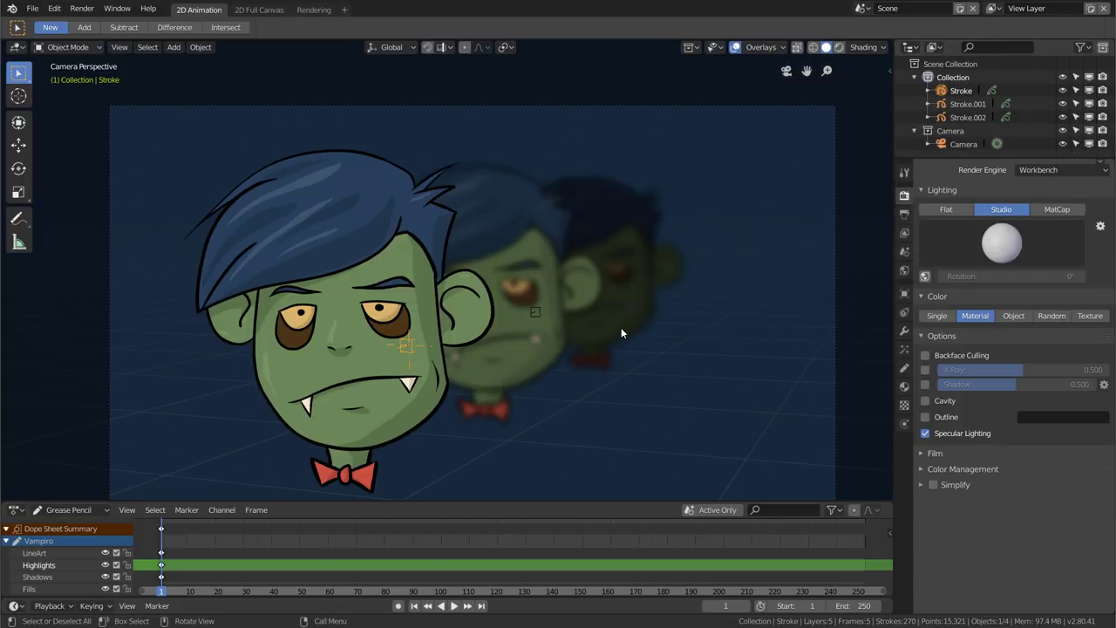
key(F12)
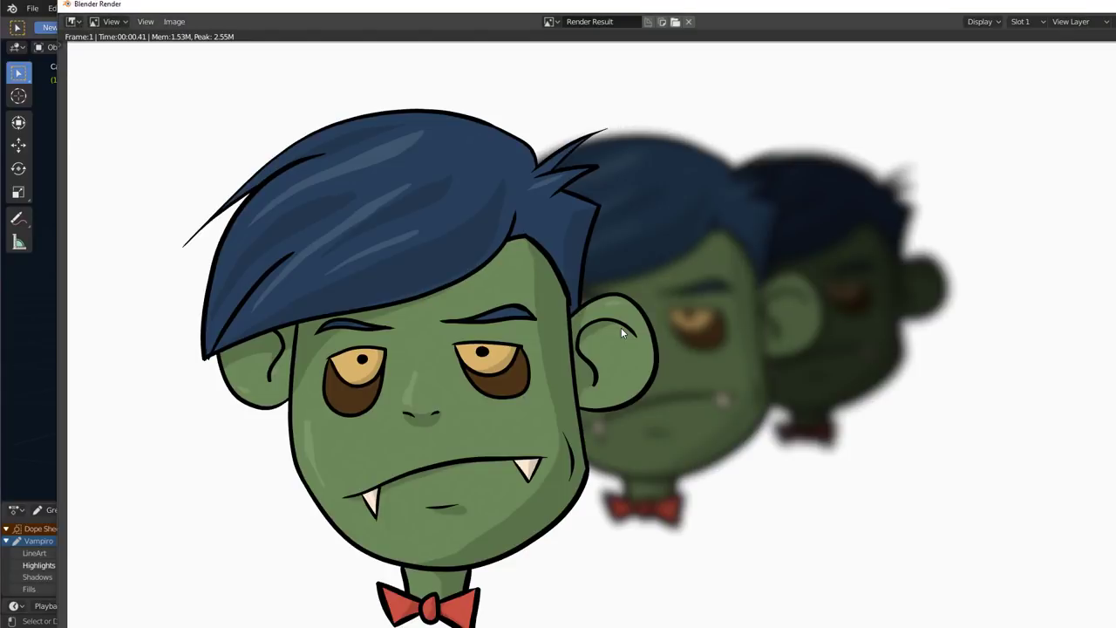
key(Escape)
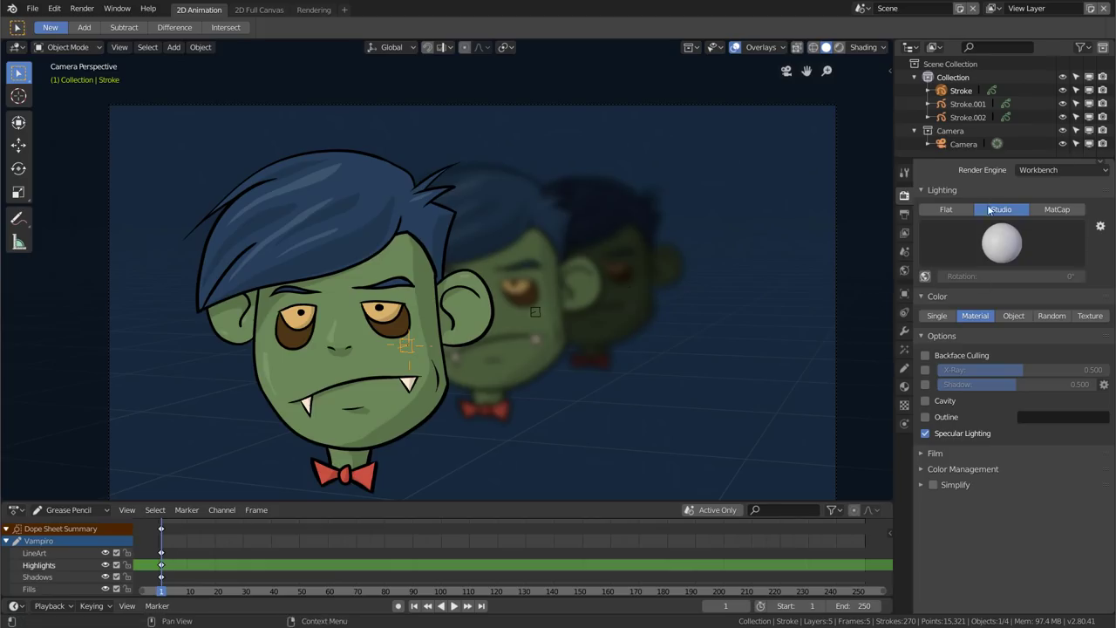
click(1039, 171)
click(1039, 126)
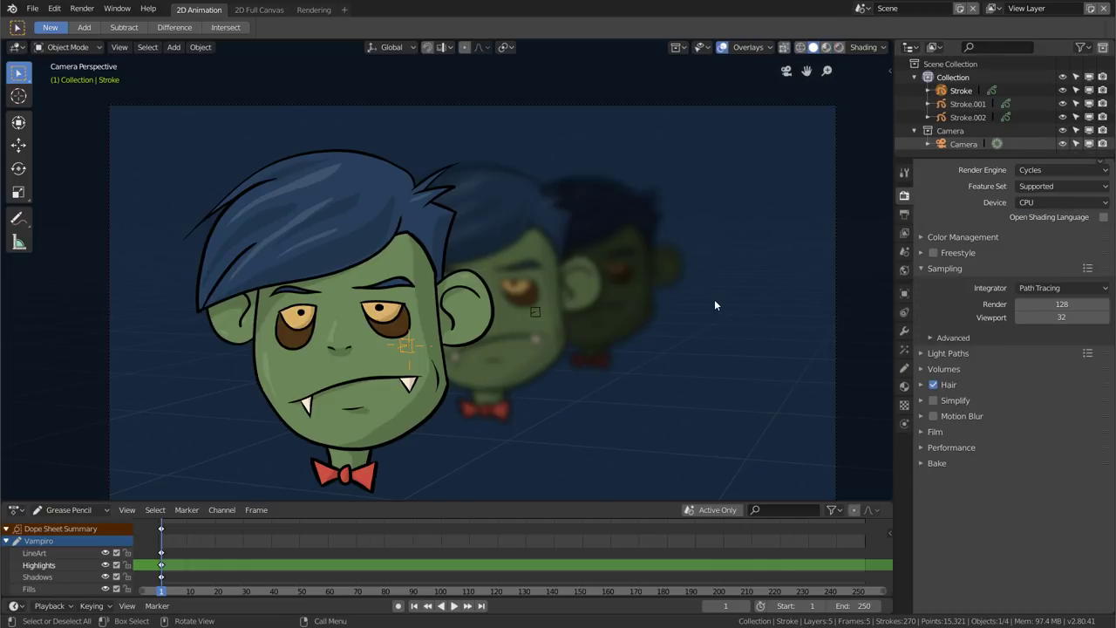
key(F12)
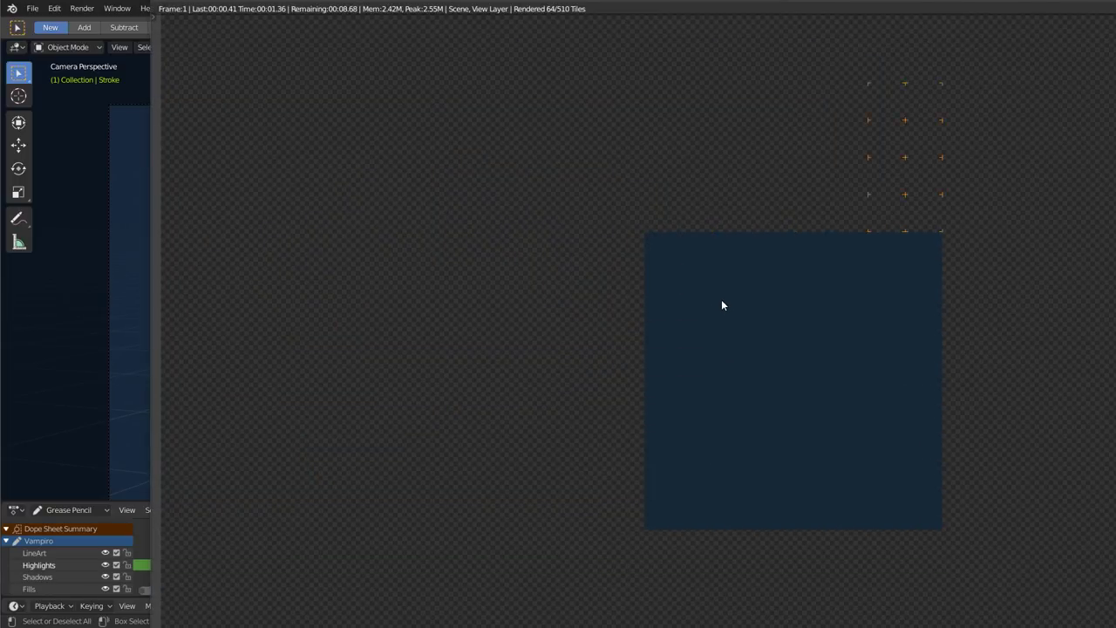
Close the render, play the face animation through frame 108, and bring up the File menu
key(Escape)
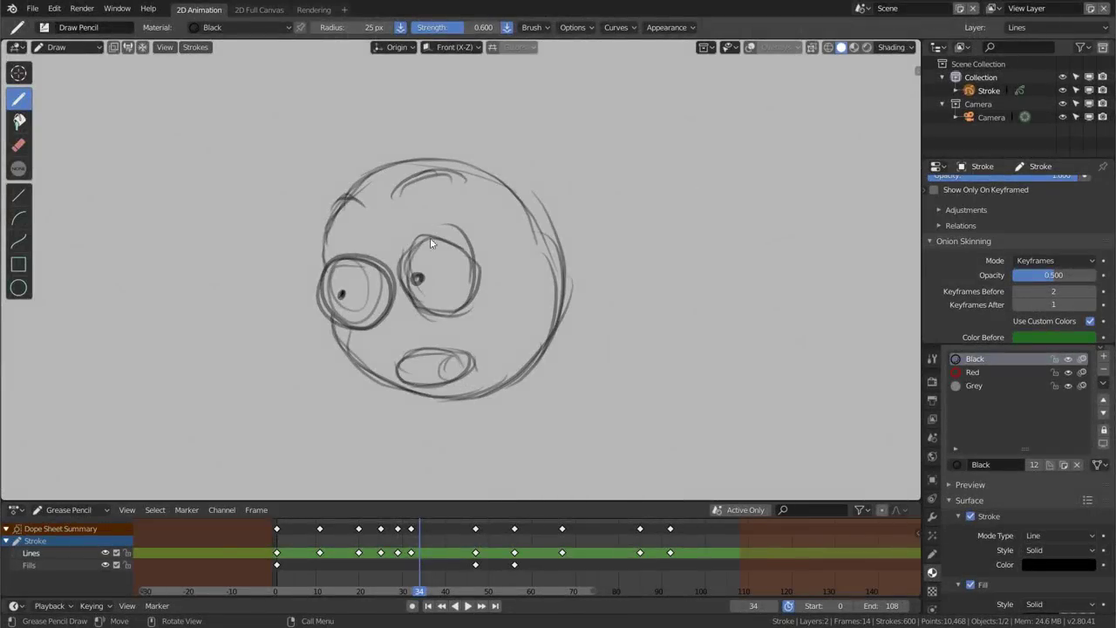
key(space)
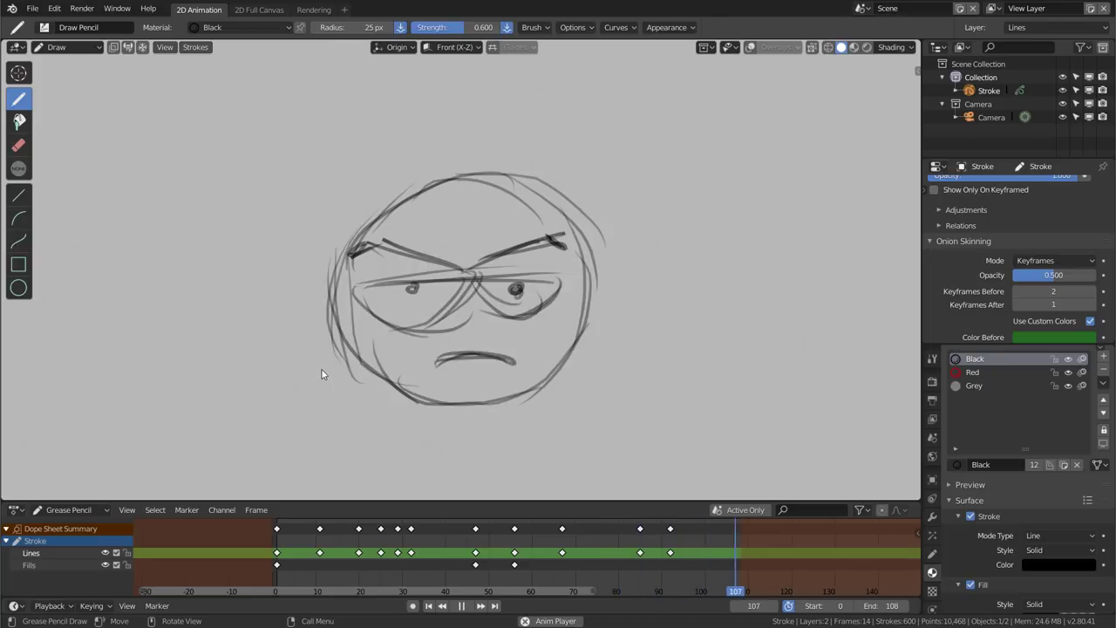
key(space)
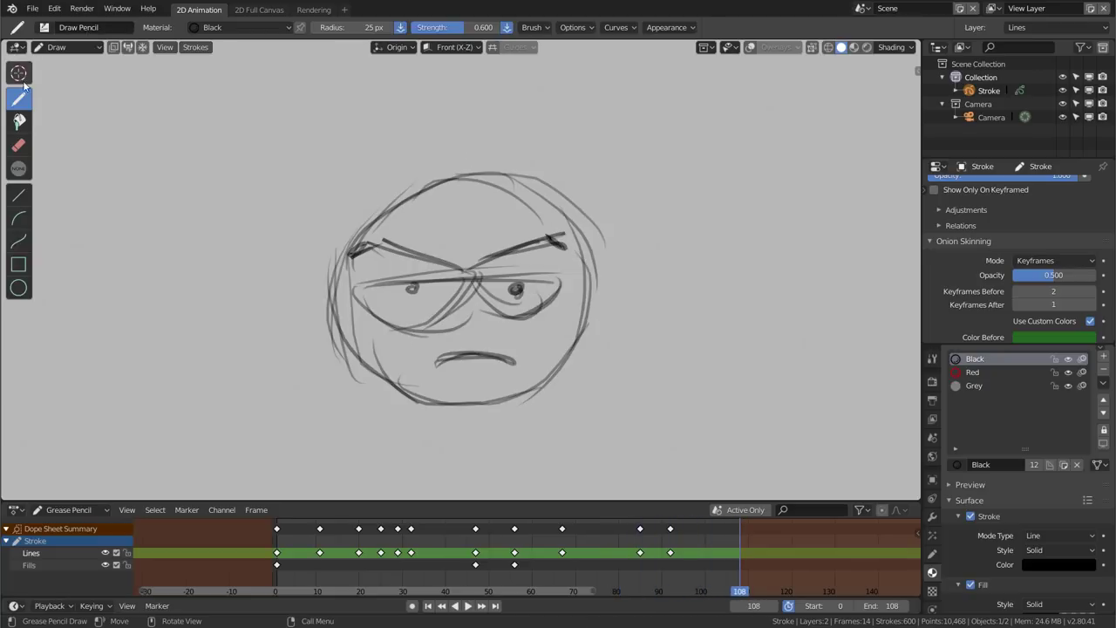
click(33, 9)
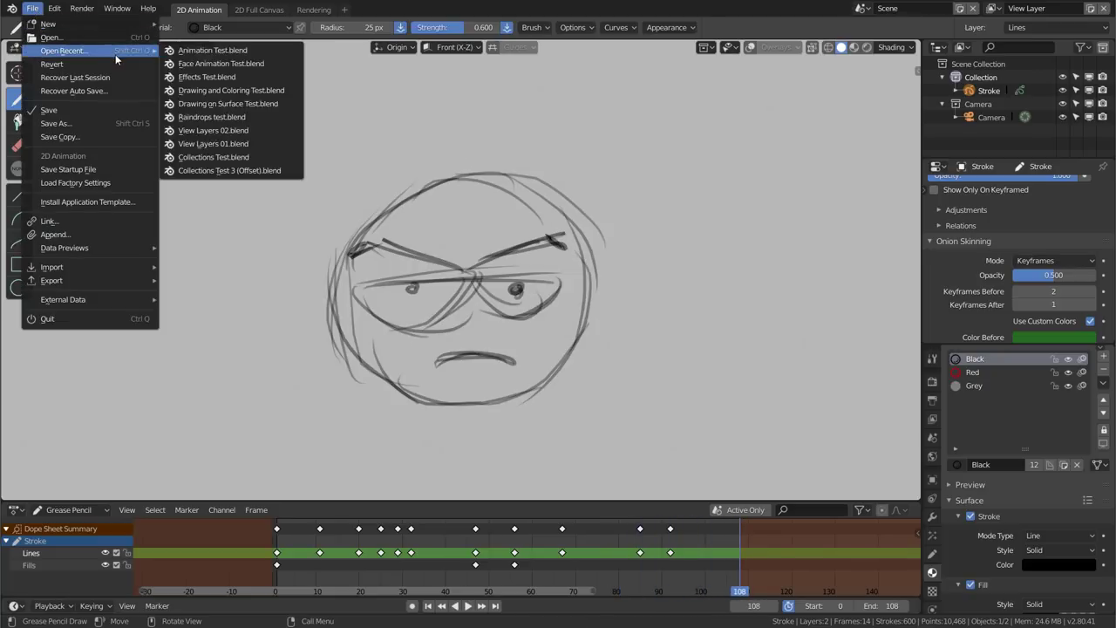
mouse_move(49, 24)
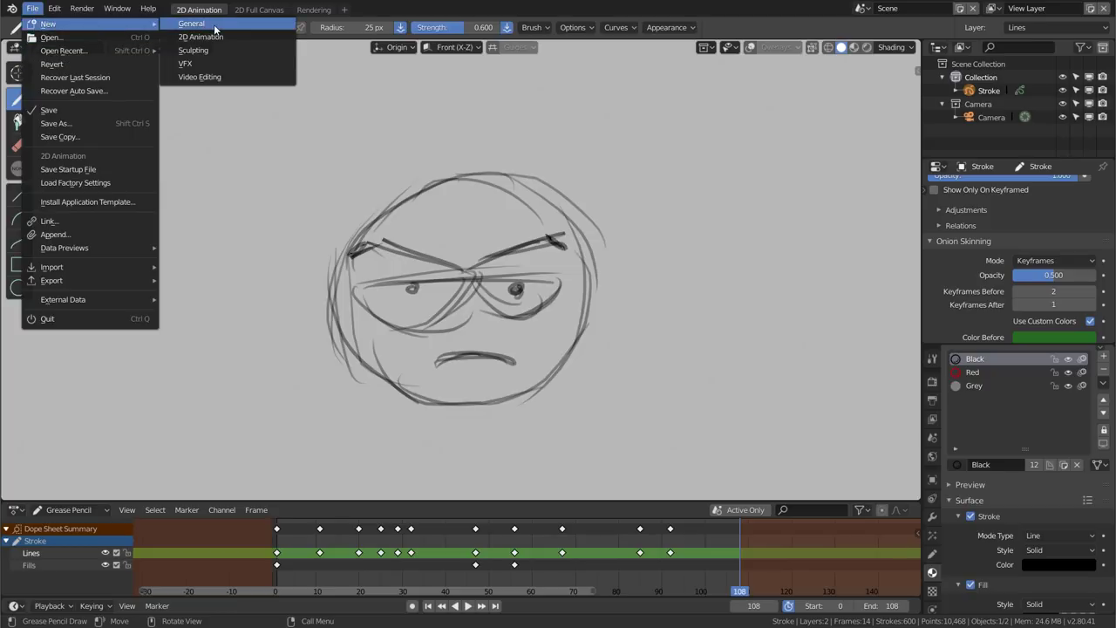
Start a 2D Animation file, draw the ball as a freehand circle near the top, and go to frame 20
click(217, 40)
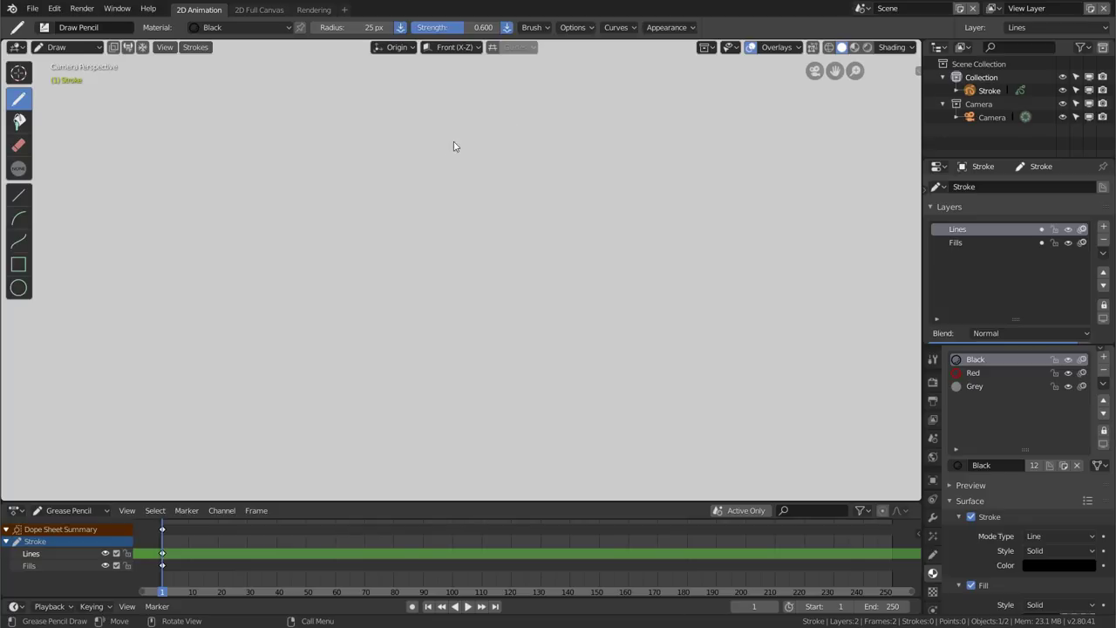
drag(462, 136, 449, 136)
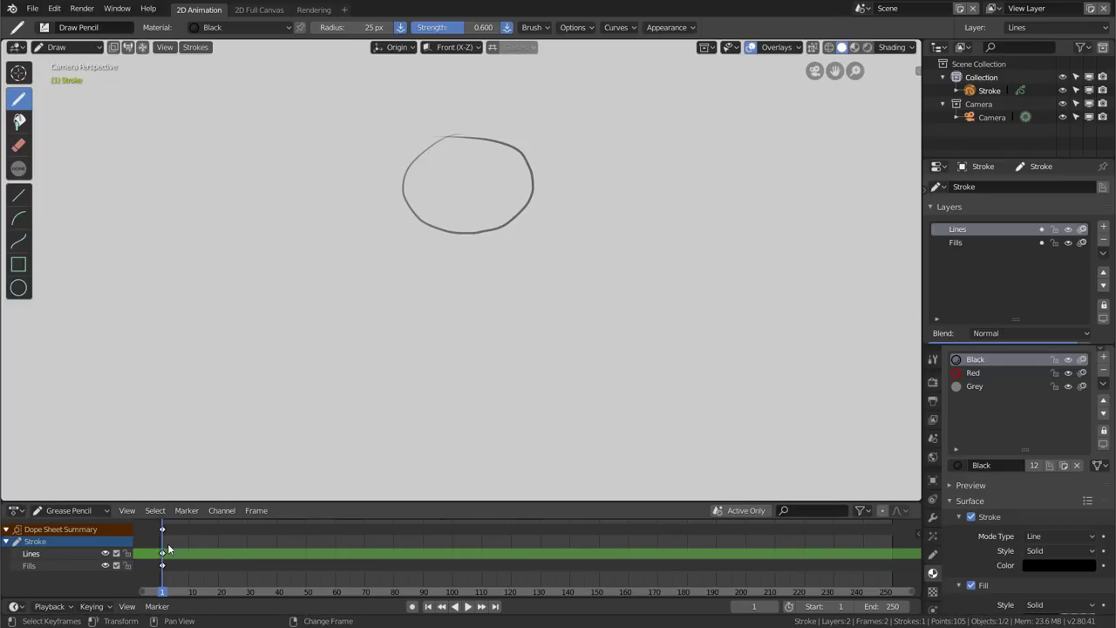
right_drag(168, 543, 220, 546)
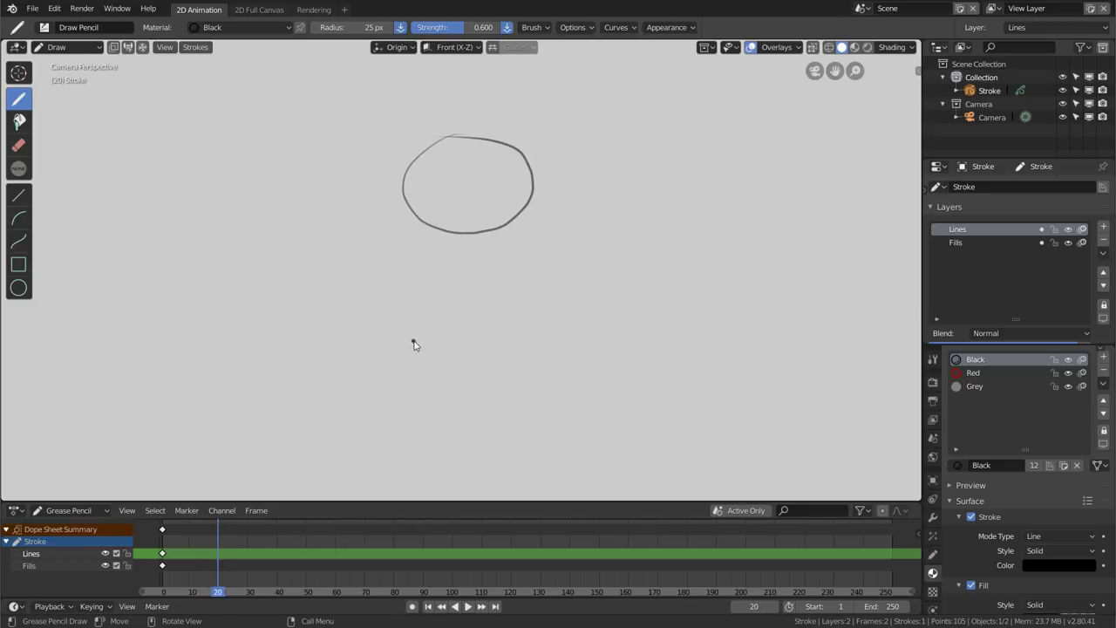
Draw the squashed ball on the ground at frame 20 with impact lines beside it
mouse_move(433, 345)
mouse_down()
mouse_move(523, 342)
mouse_move(558, 326)
mouse_move(427, 308)
mouse_up()
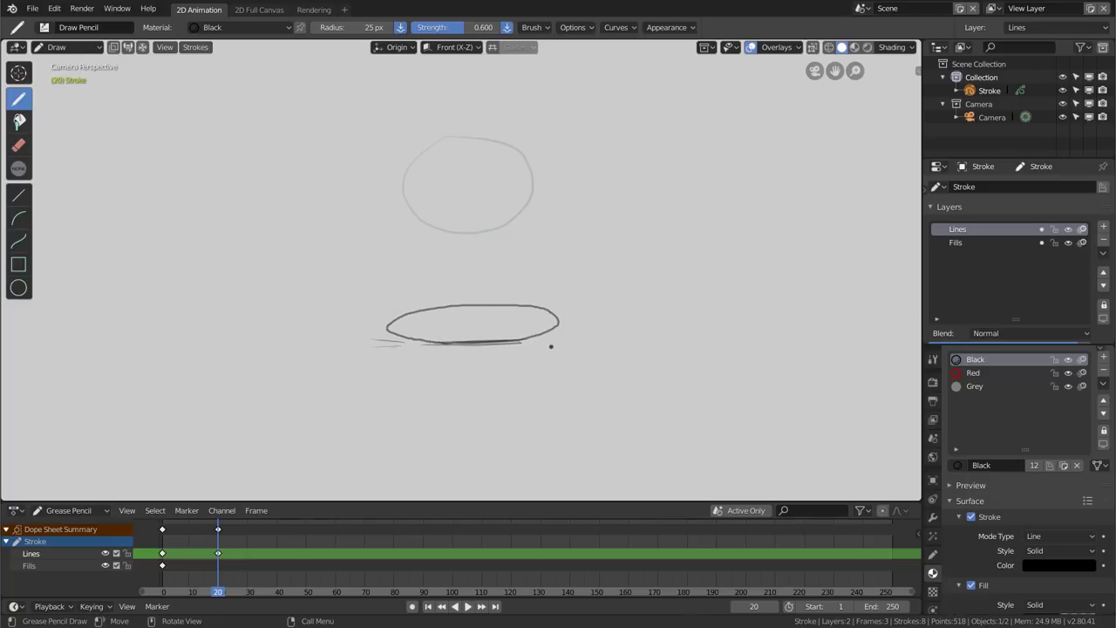
drag(544, 339, 598, 332)
drag(547, 342, 587, 338)
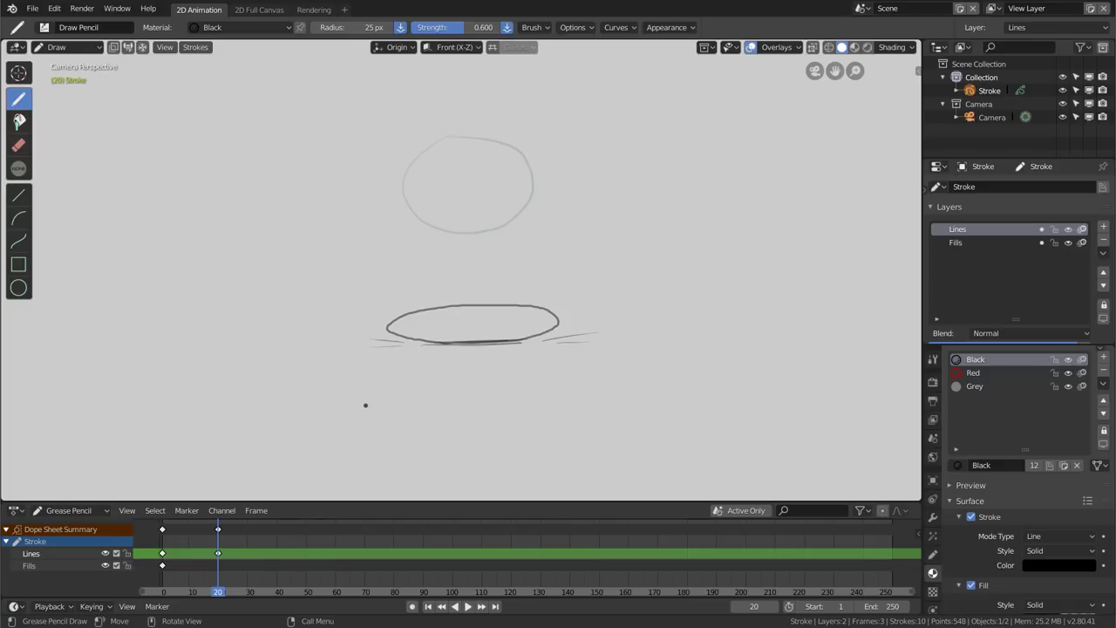
Duplicate the first-frame ball keyframe to frame 40 and play back the bounce to check timing
click(163, 529)
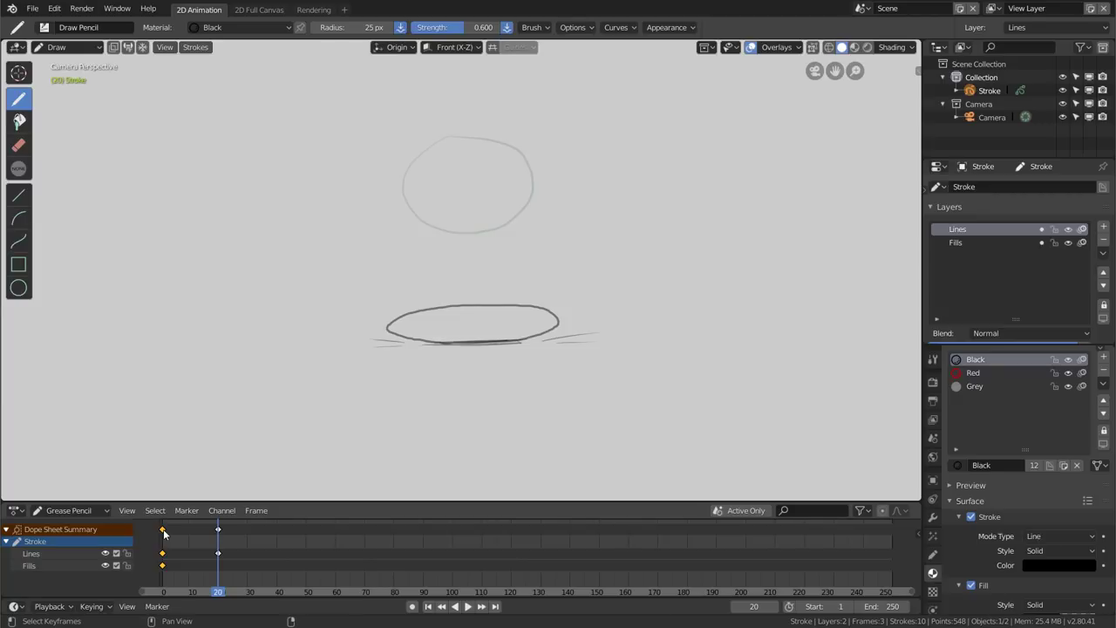
key(shift+d)
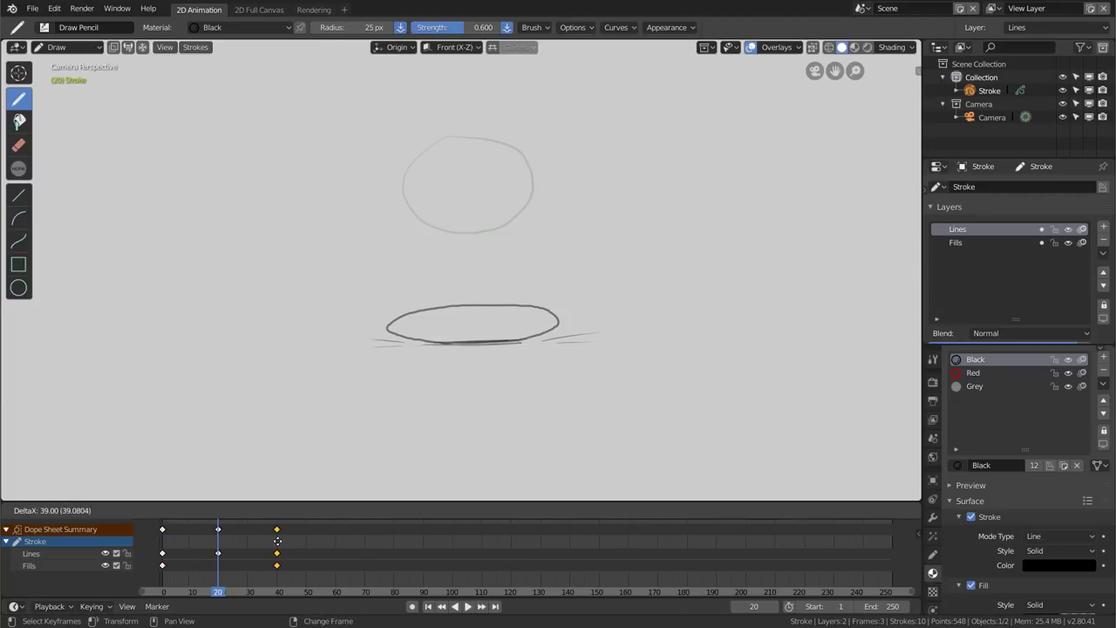
click(276, 542)
key(shift+Left)
key(space)
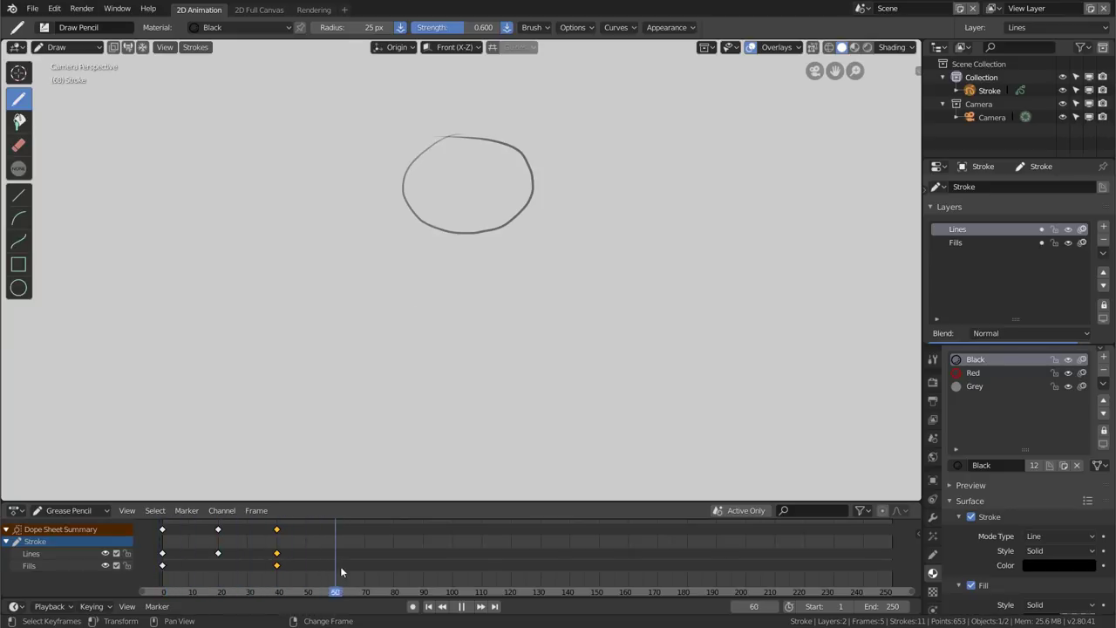
mouse_move(195, 570)
right_down()
mouse_move(249, 570)
mouse_move(213, 578)
right_up()
key(space)
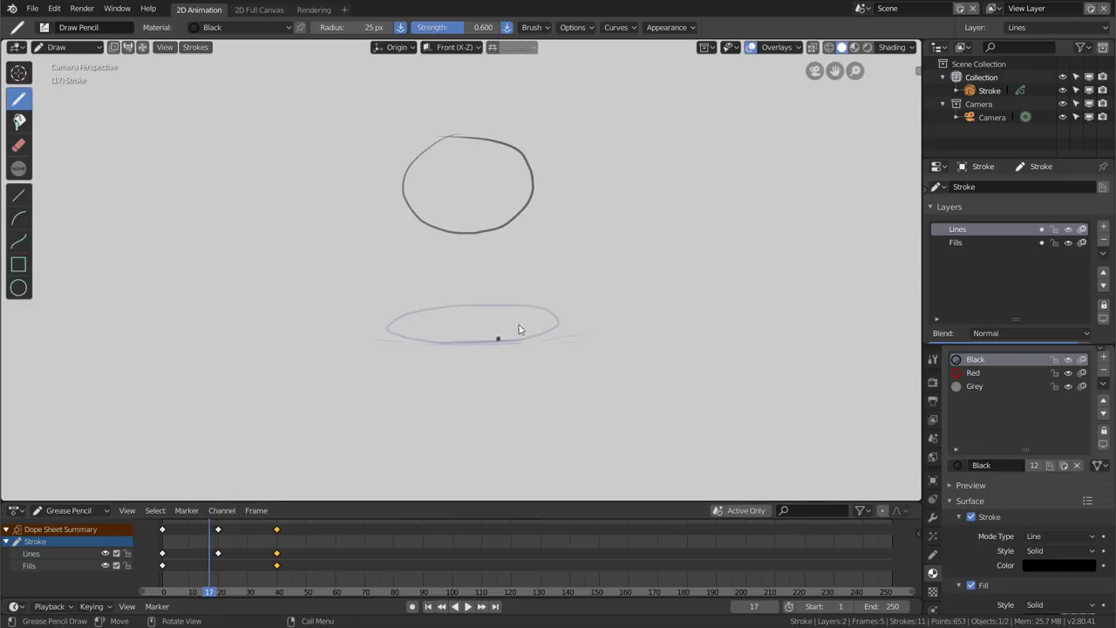
mouse_move(193, 533)
right_down()
mouse_move(267, 529)
mouse_move(198, 547)
right_up()
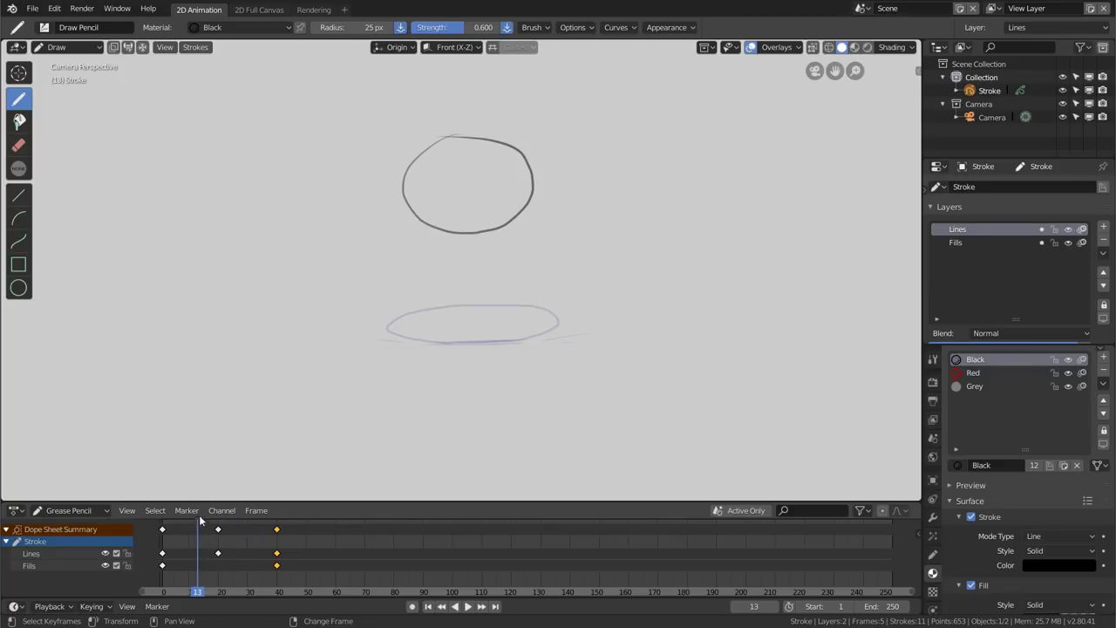
Set onion skinning to Keyframes mode with 0.745 opacity and 2 keyframes before and after
scroll(1009, 283, down, 2)
scroll(1001, 256, down, 2)
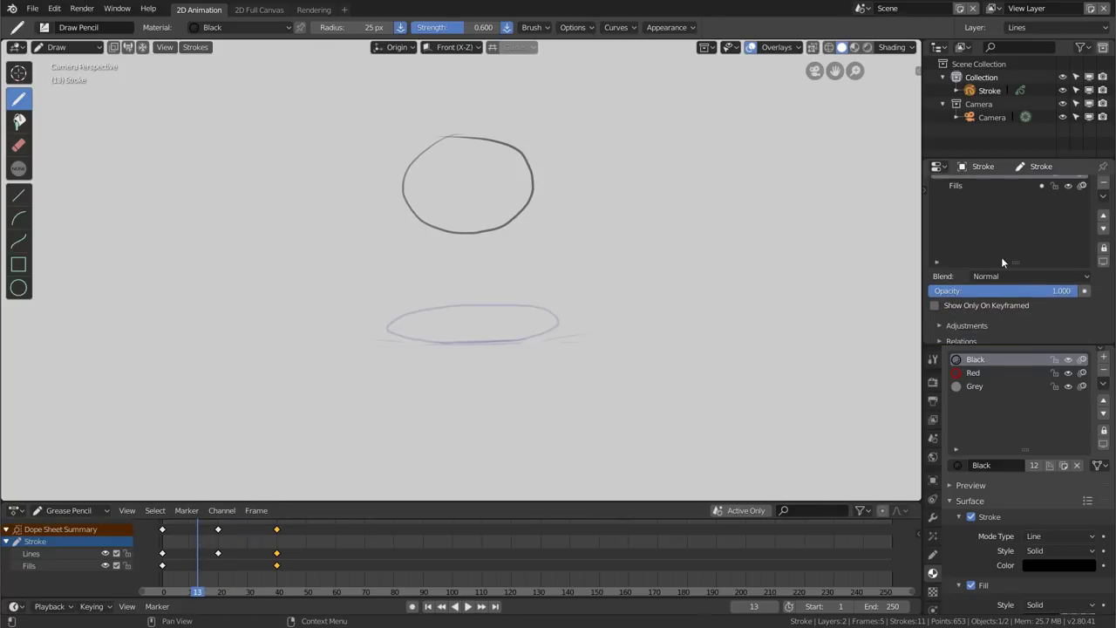
scroll(1001, 256, down, 2)
scroll(991, 240, down, 1)
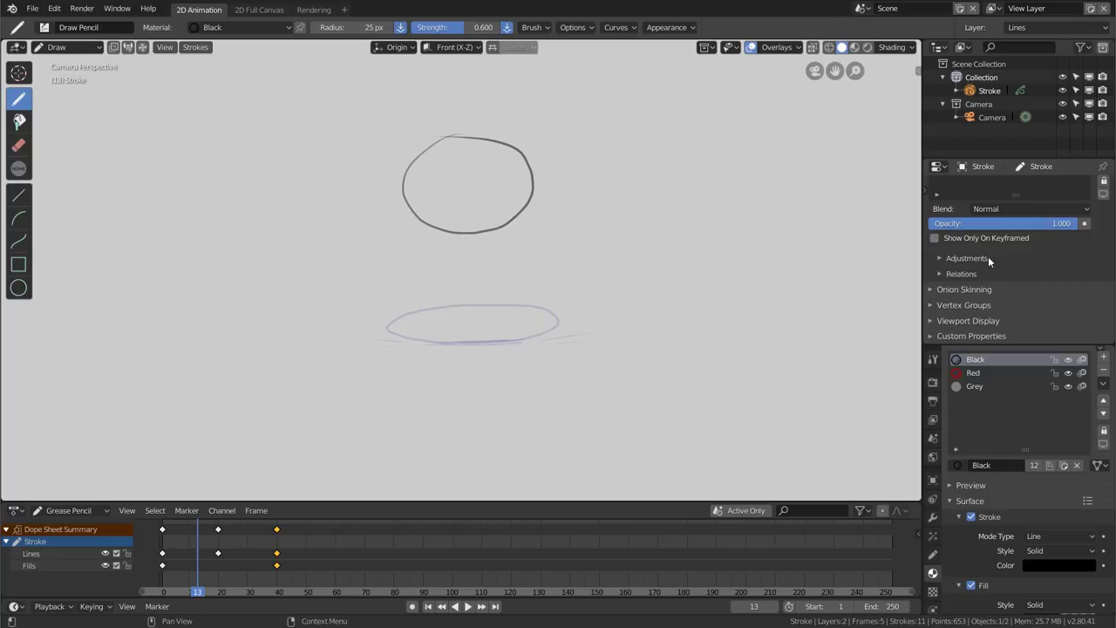
click(931, 290)
scroll(962, 306, down, 1)
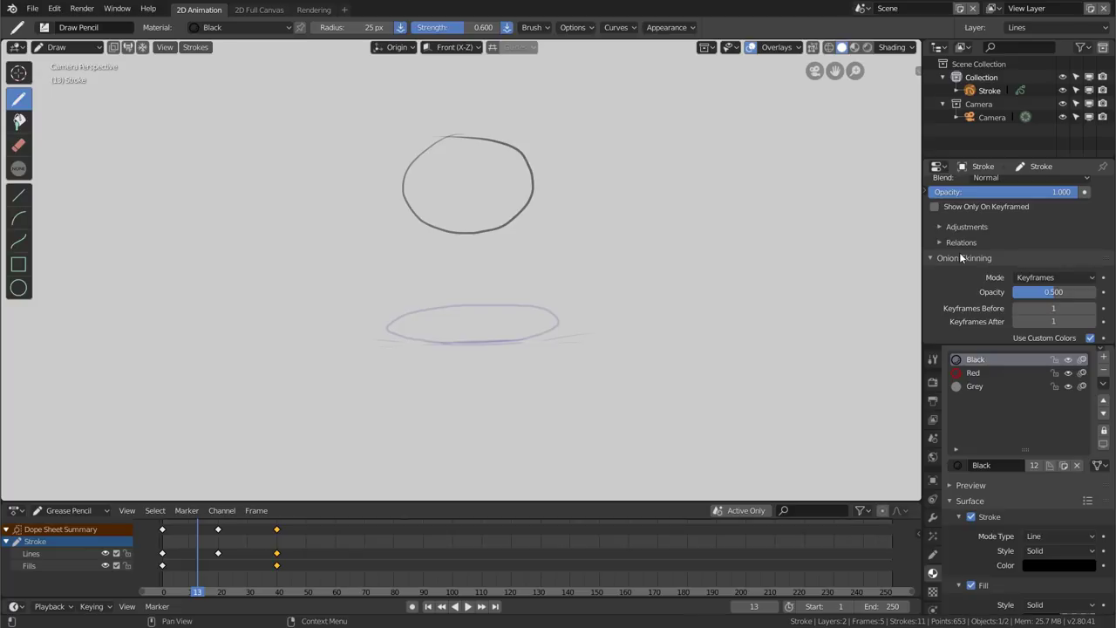
click(1054, 277)
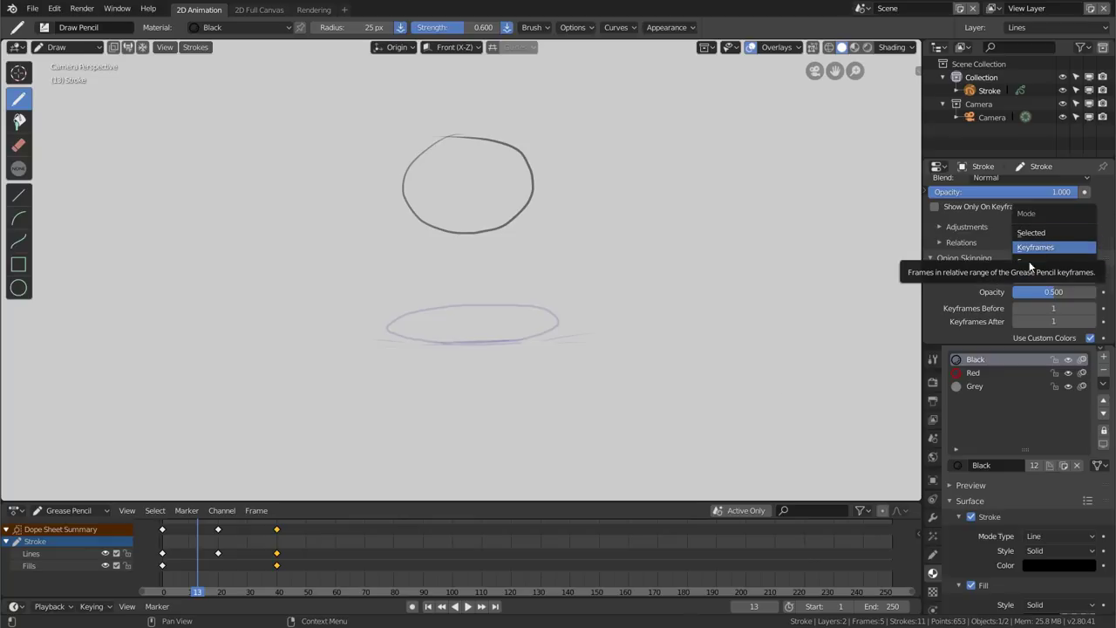
click(1029, 259)
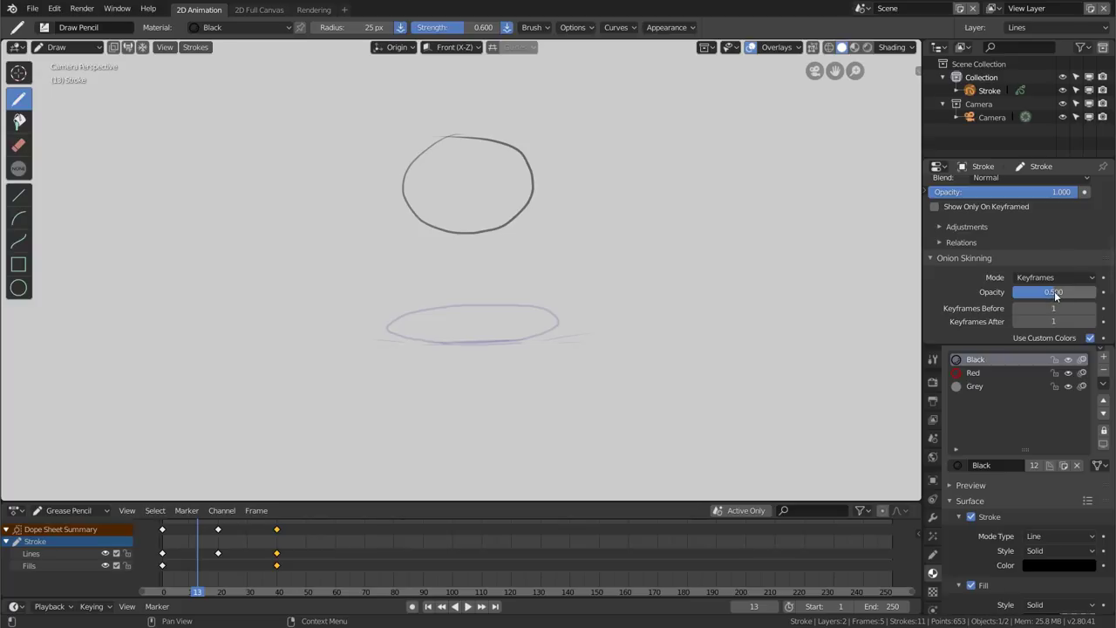
drag(1053, 293, 1076, 297)
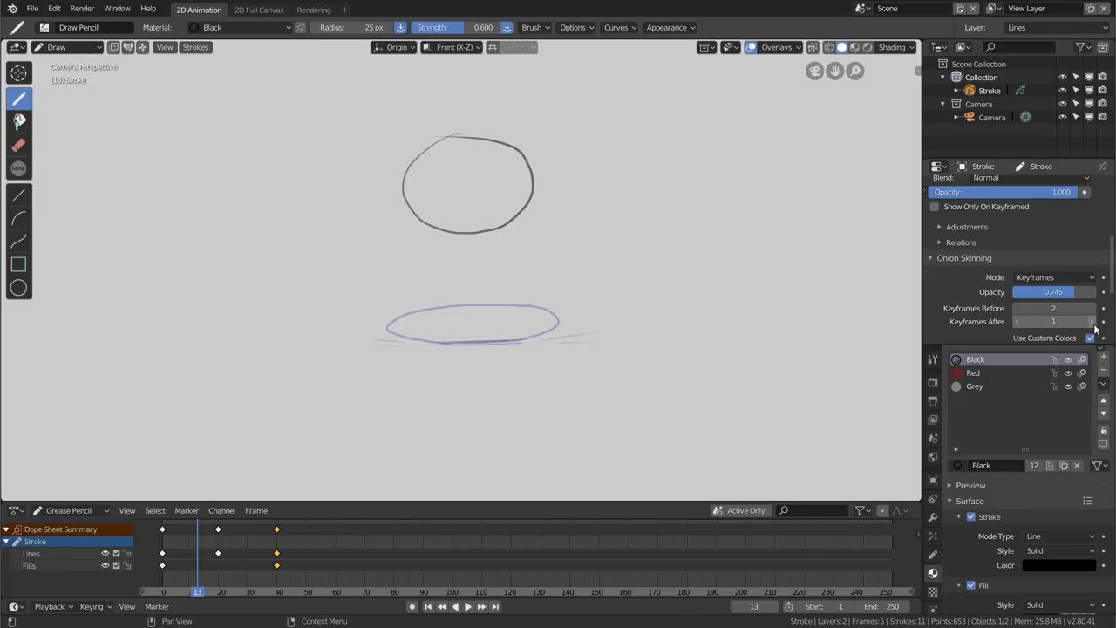
click(1095, 321)
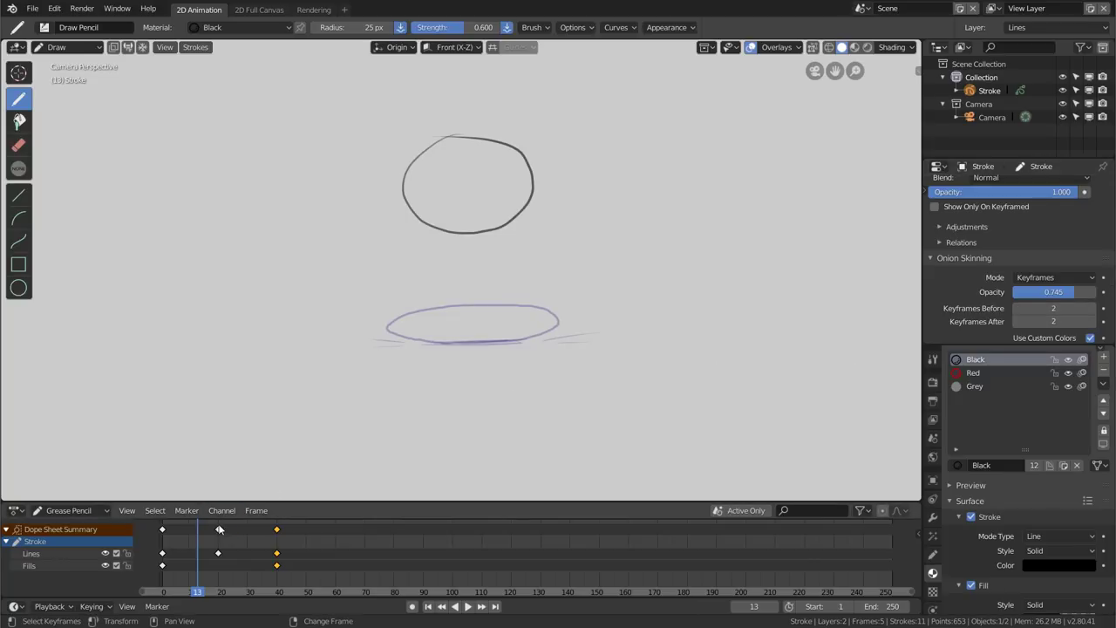
Scrub the timeline to compare the ghosts, drawing and undoing a test stroke
right_drag(194, 548, 208, 556)
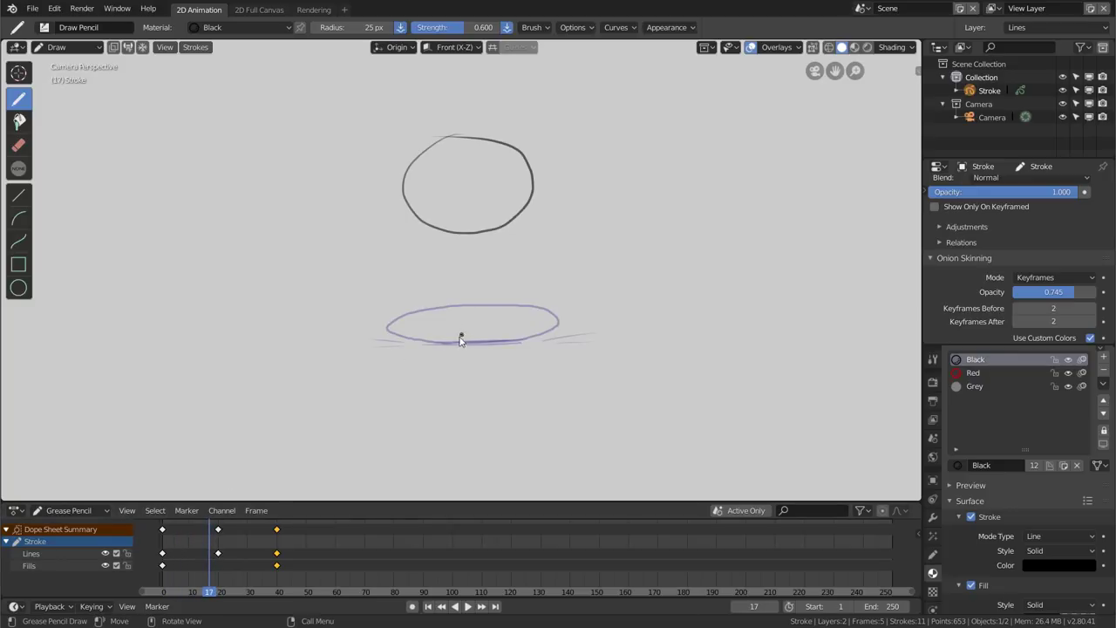
drag(464, 342, 449, 340)
key(ctrl+z)
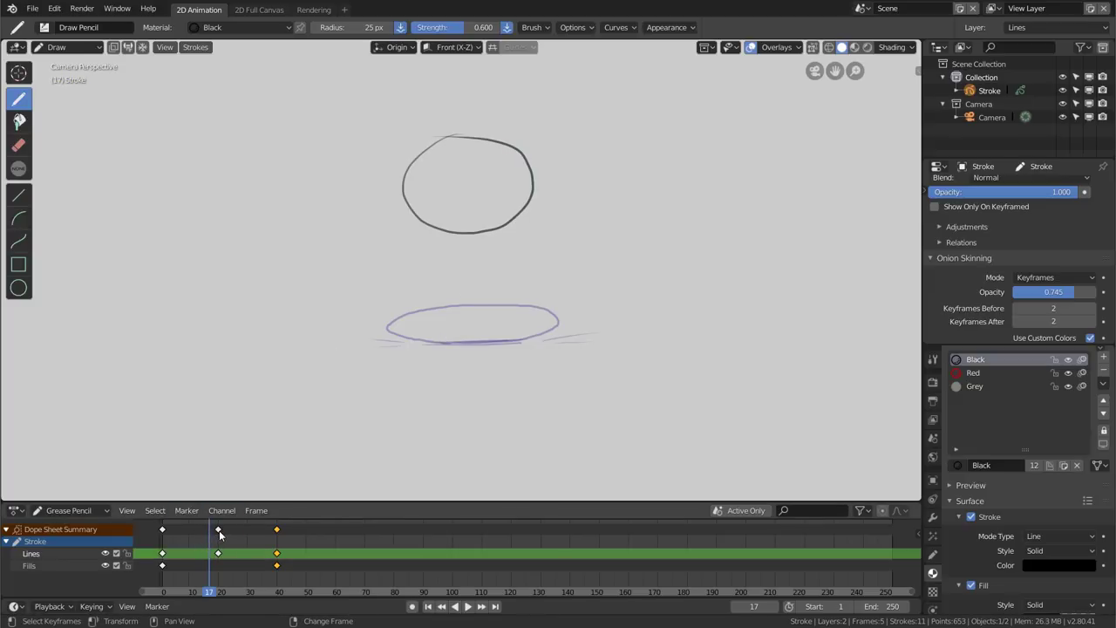
Copy the first-frame ball keyframe to frame 17 and lower that ball vertically toward the ground
click(166, 531)
key(shift+d)
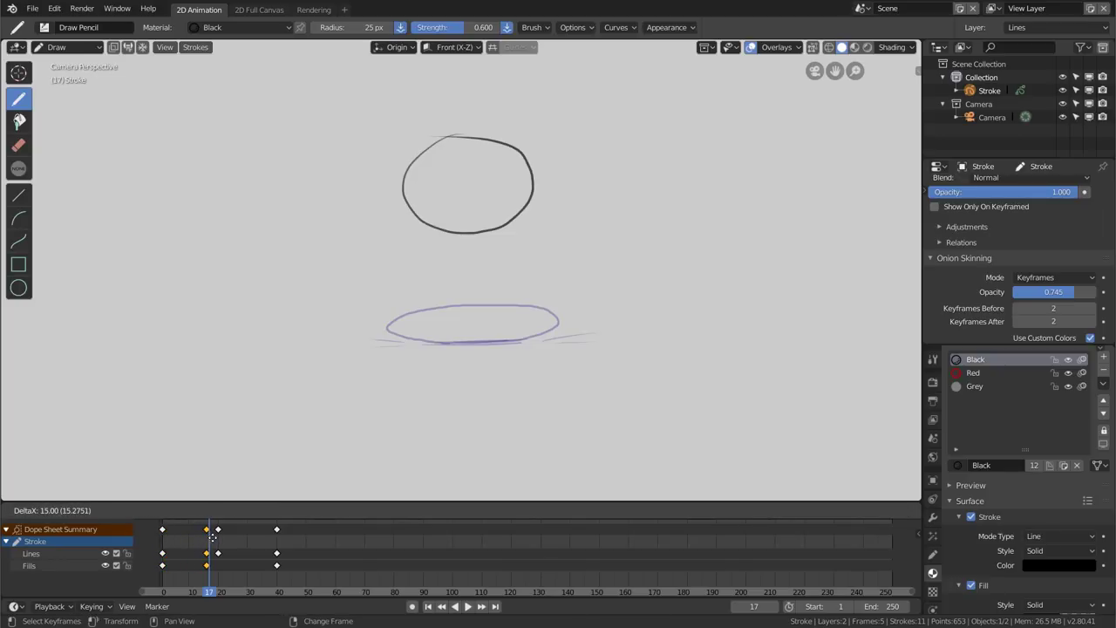
click(215, 538)
key(Tab)
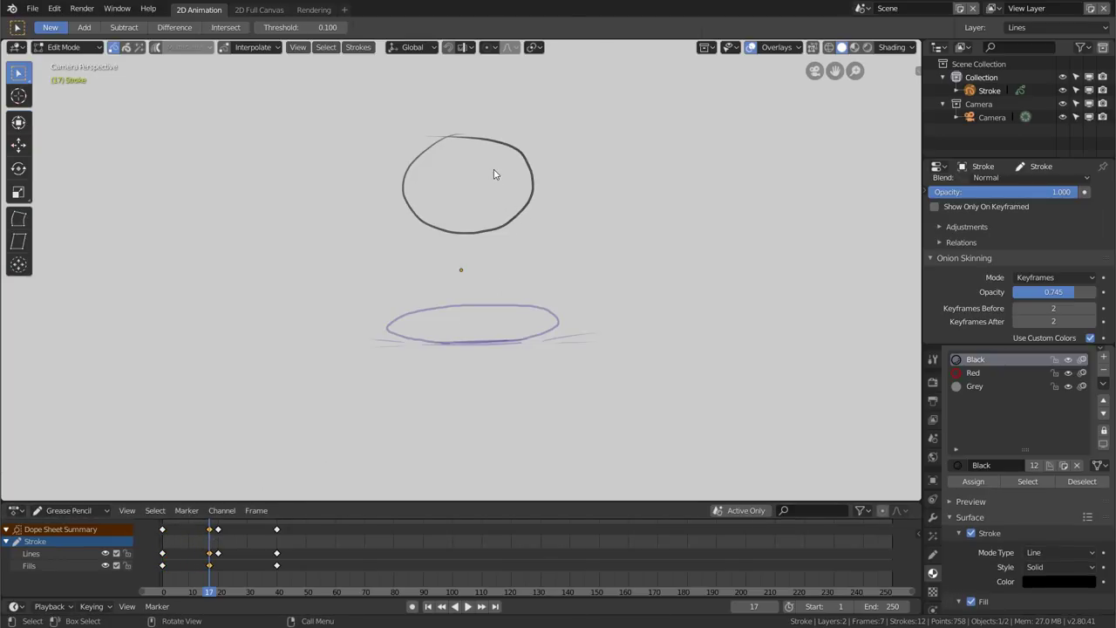
key(a)
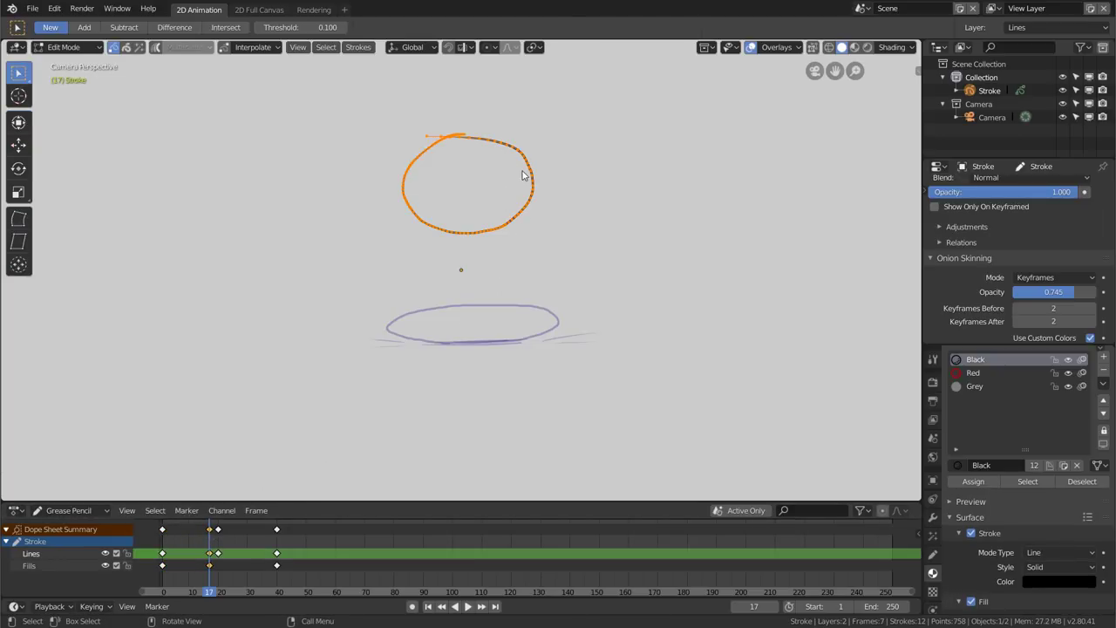
key(g)
key(z)
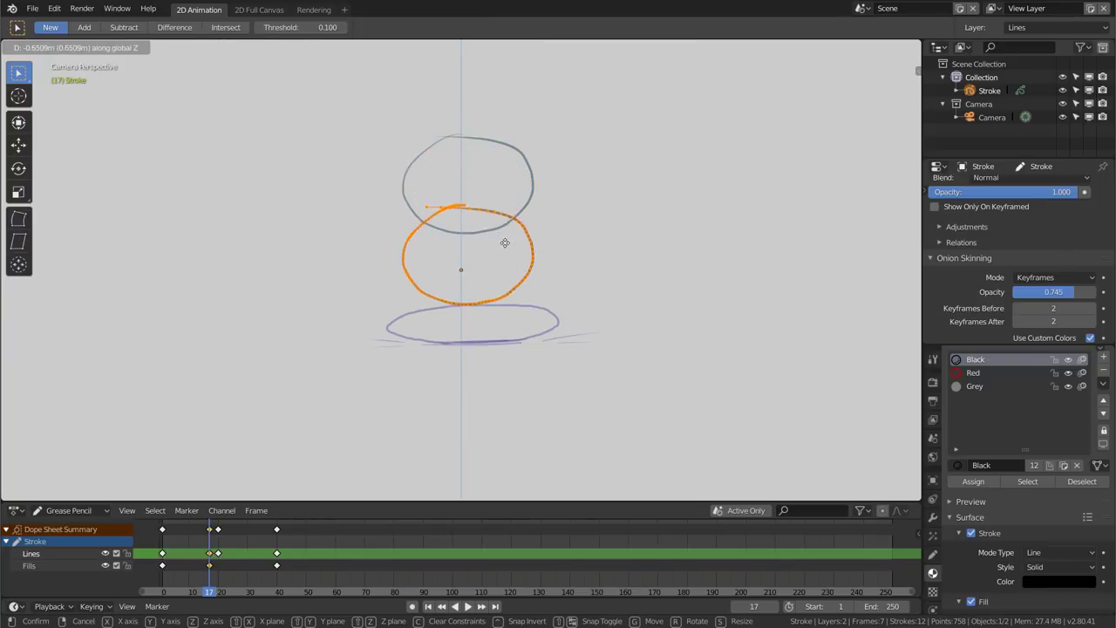
click(504, 282)
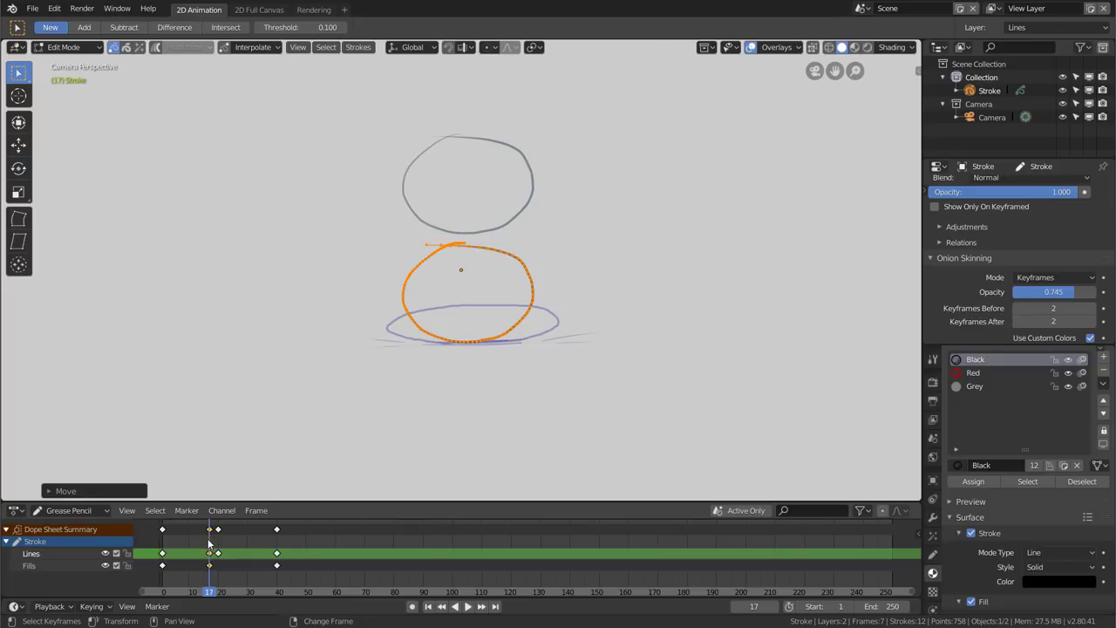
Preview the bounce, then duplicate the frame-17 ball keyframe to frame 23
key(space)
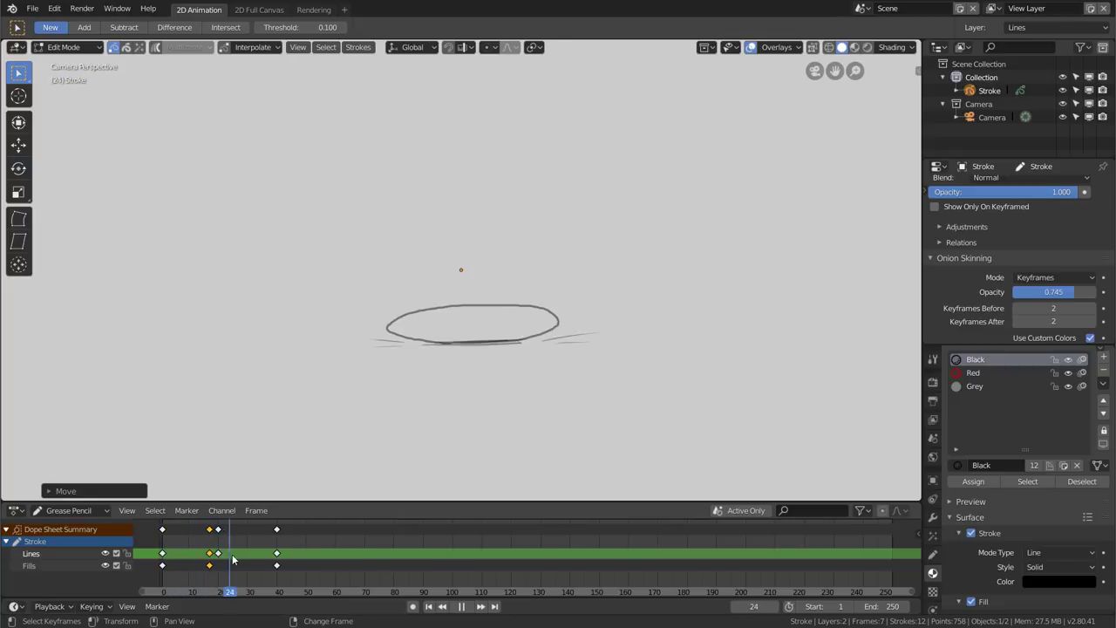
right_drag(264, 559, 224, 565)
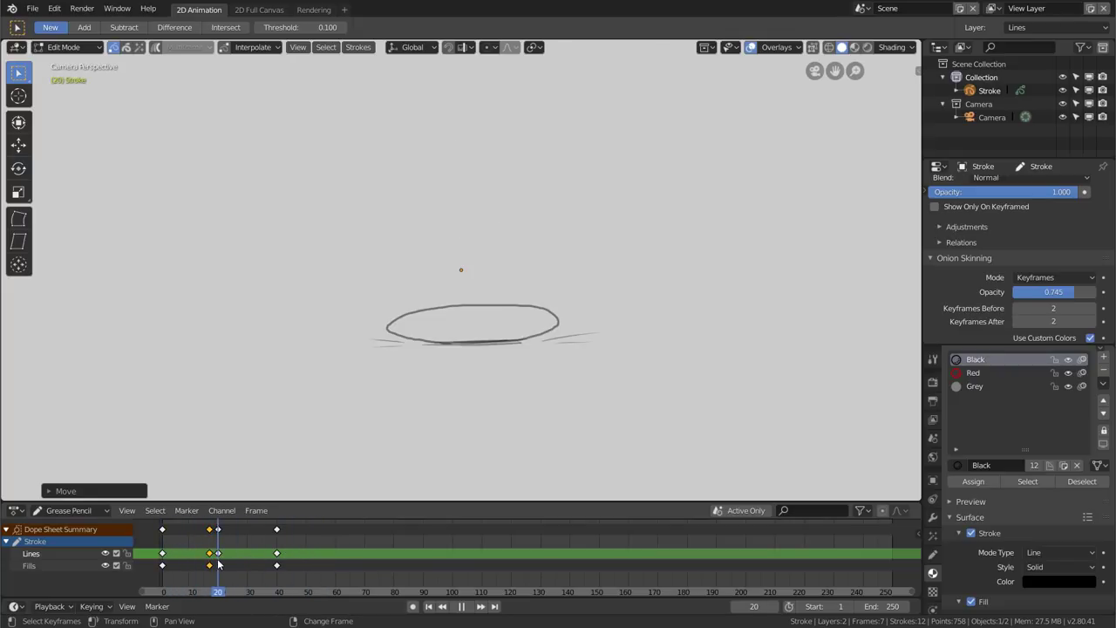
key(space)
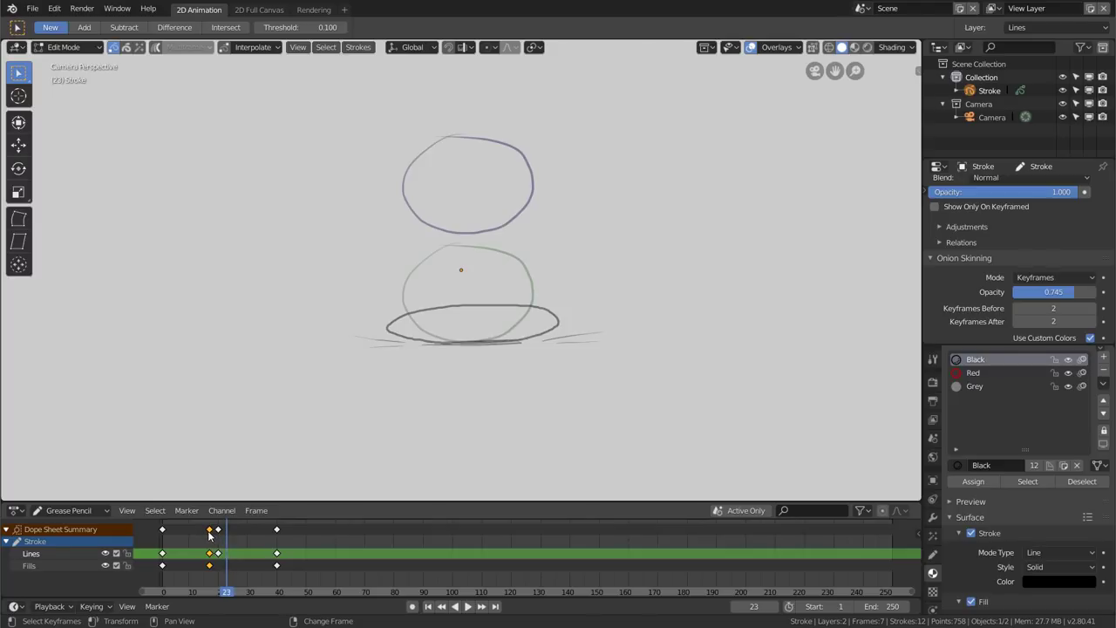
click(209, 533)
key(shift+d)
click(223, 543)
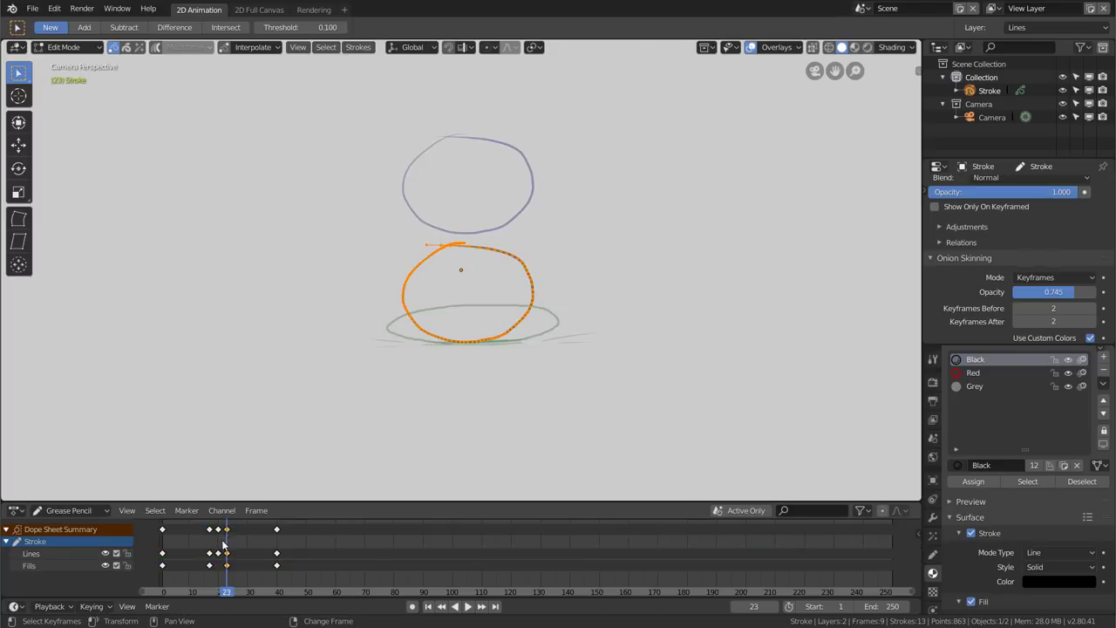
Replay the bounce, scrub back to about frame 10, and duplicate the round-ball keyframe again
key(space)
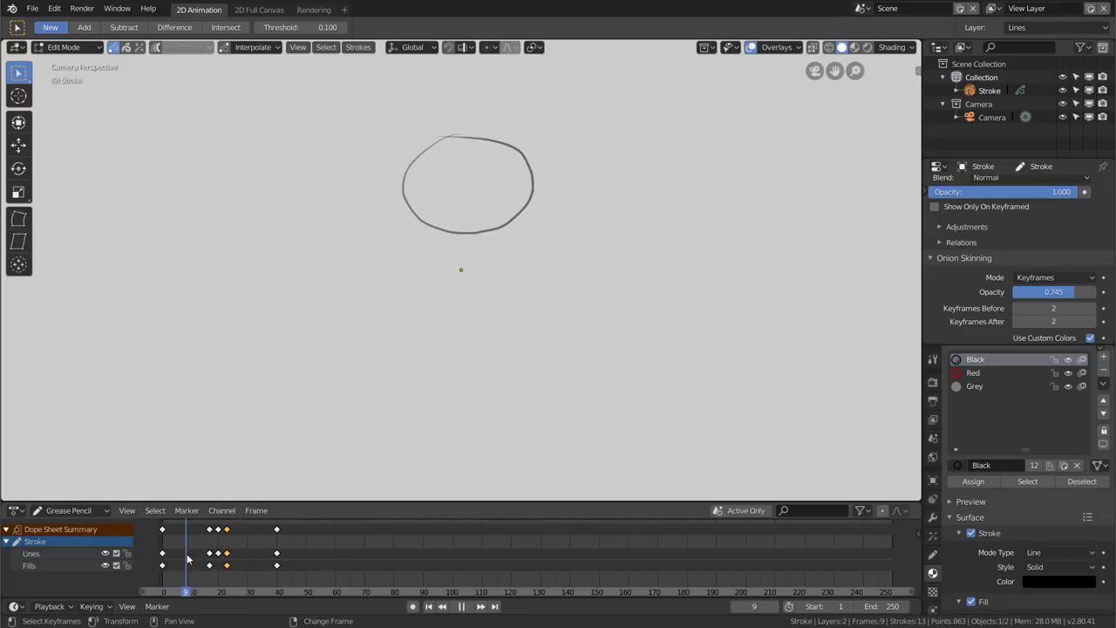
key(space)
key(space)
key(space)
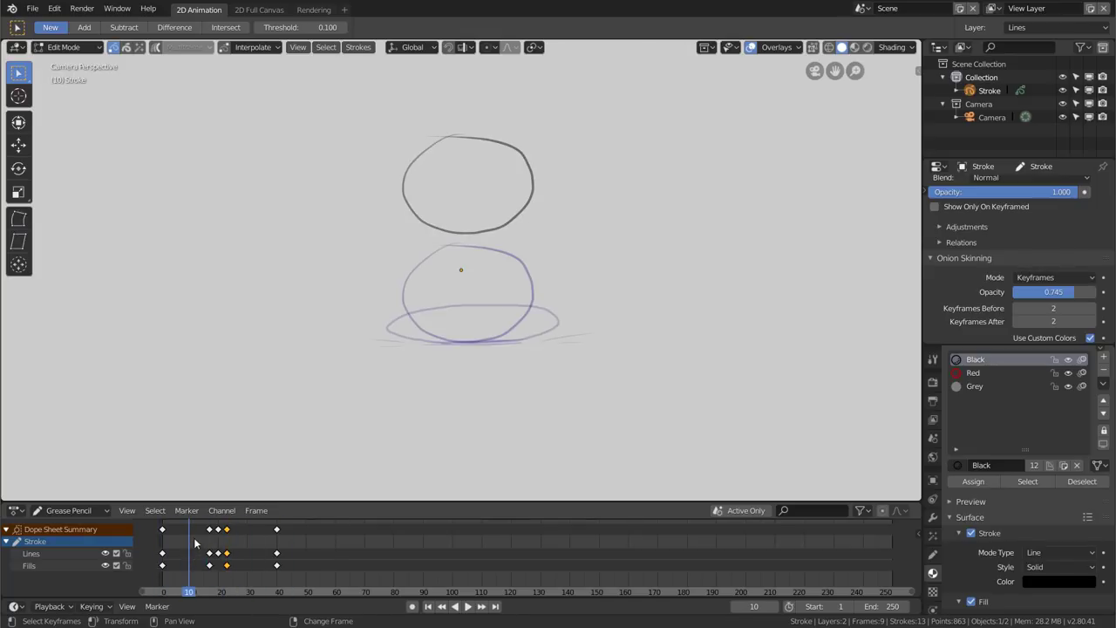
key(space)
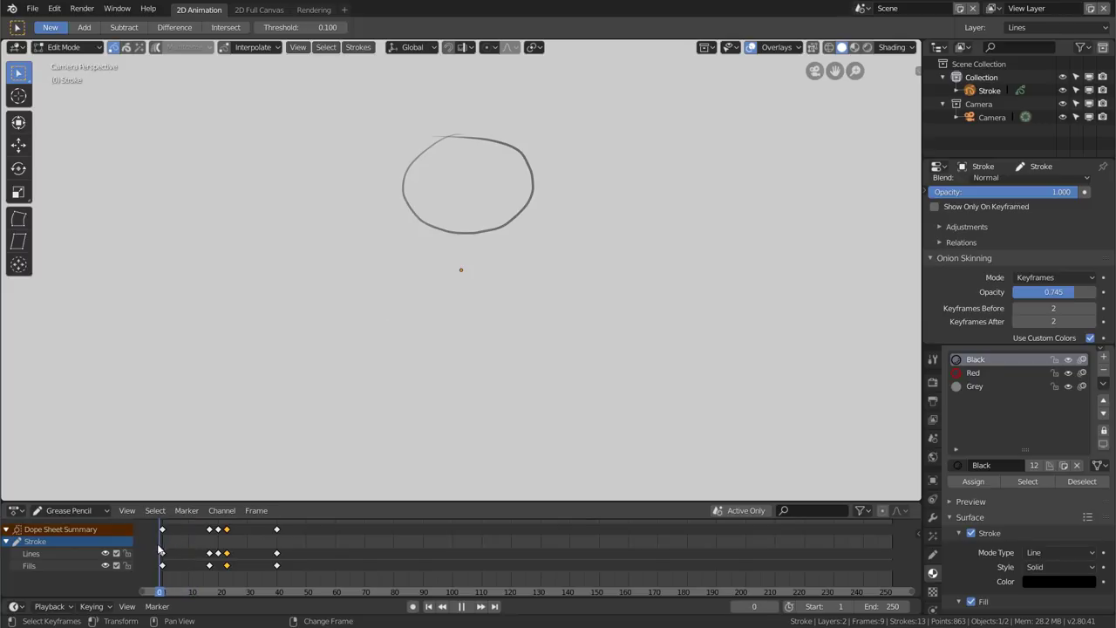
right_drag(240, 557, 190, 566)
key(space)
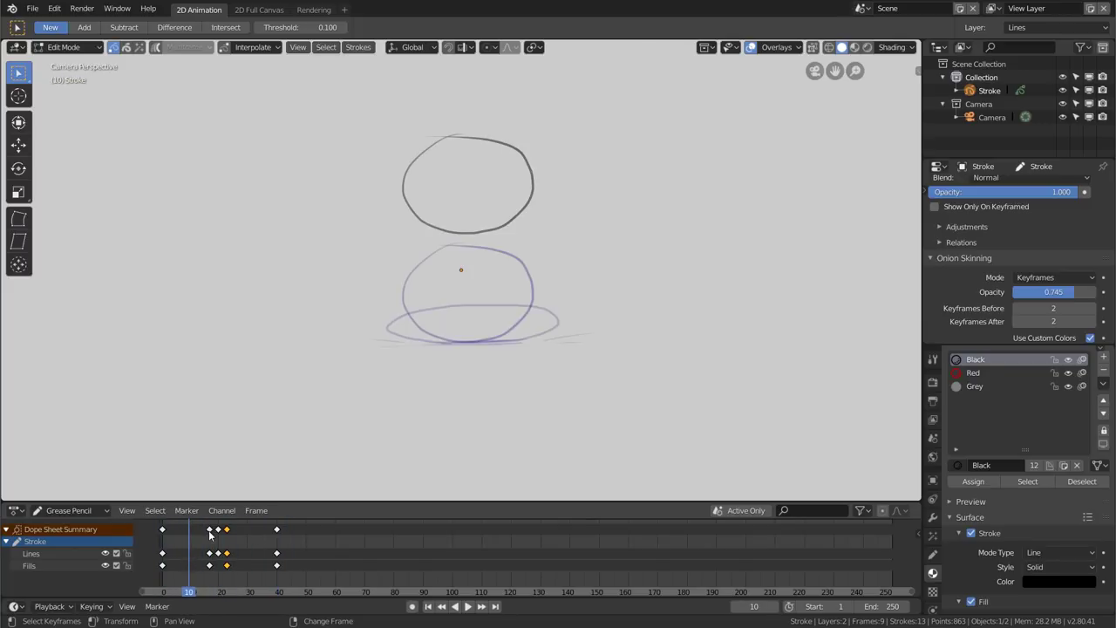
key(shift+d)
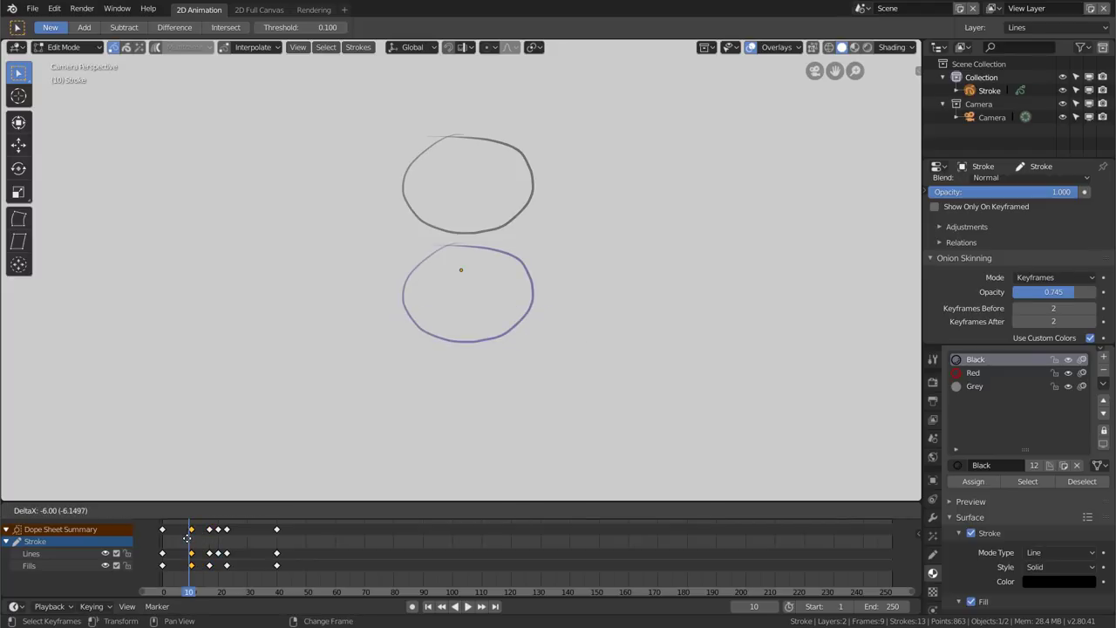
Place the copied key at frame 10, raise that ball straight up, and copy it to about frame 32
click(186, 539)
key(g)
key(z)
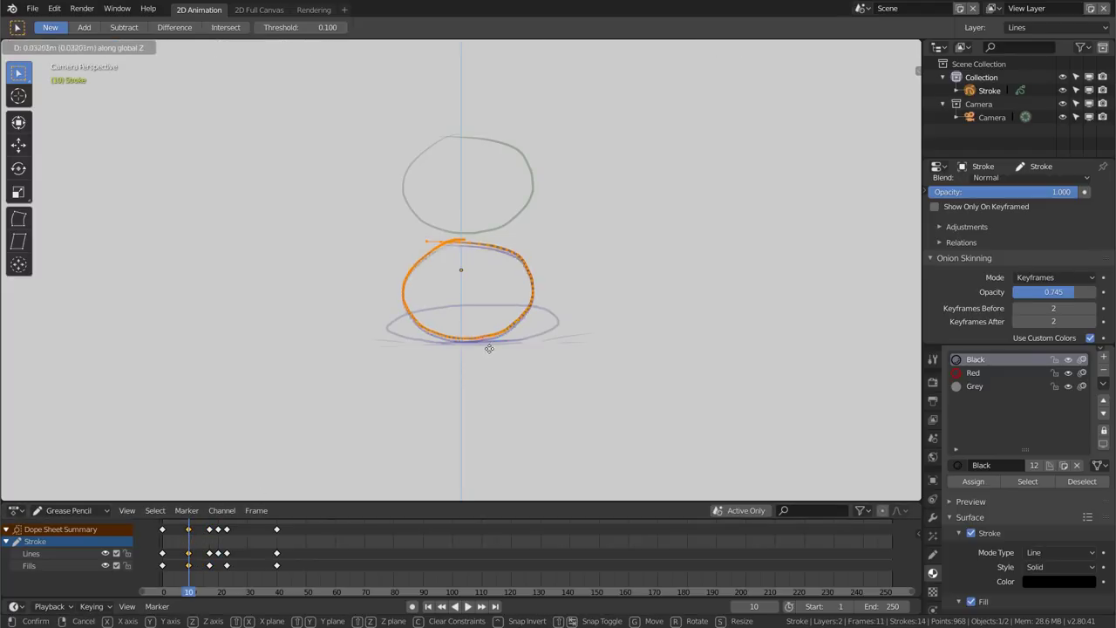
click(497, 302)
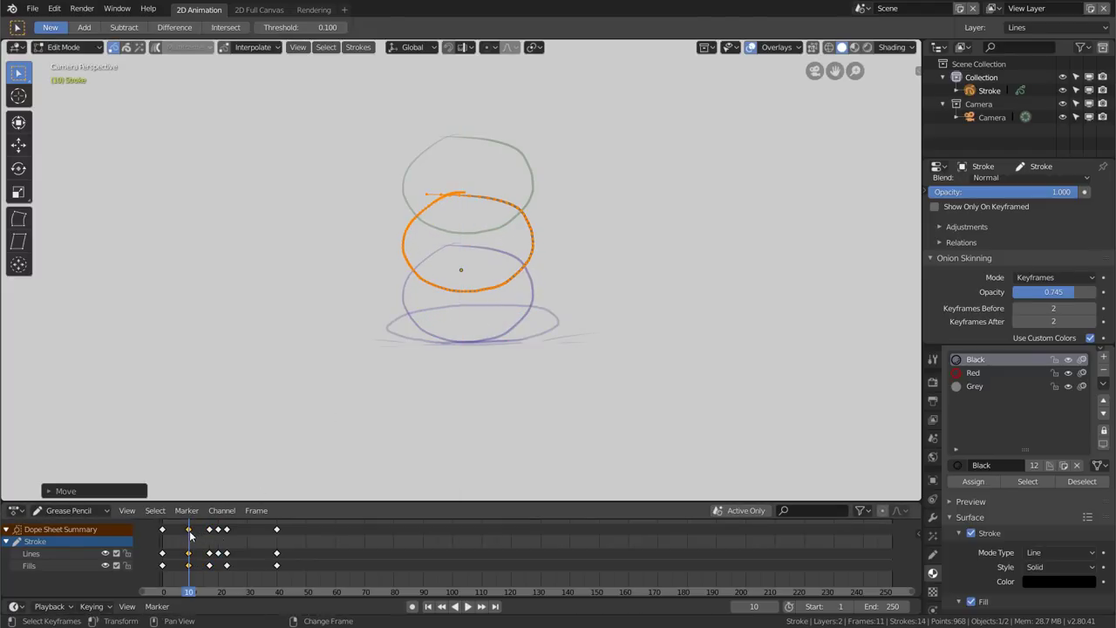
drag(188, 529, 259, 534)
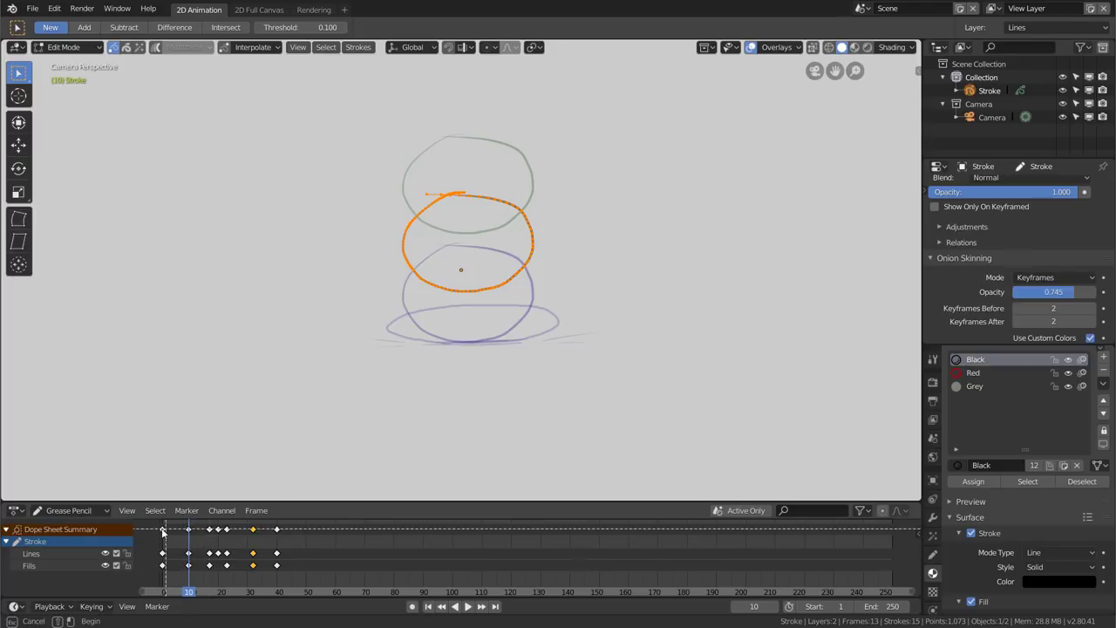
Set the preview range to frames 0–40, fit it in the timeline, and play the bounce
mouse_move(157, 523)
mouse_down()
mouse_move(168, 537)
mouse_move(276, 561)
mouse_up()
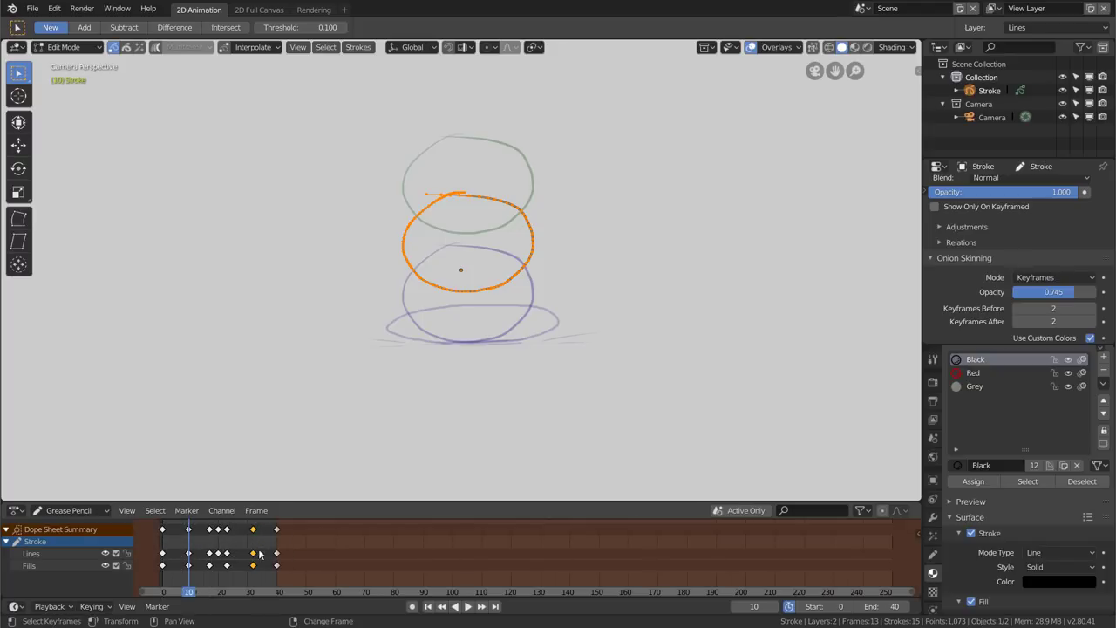
scroll(233, 565, up, 3)
scroll(331, 566, up, 2)
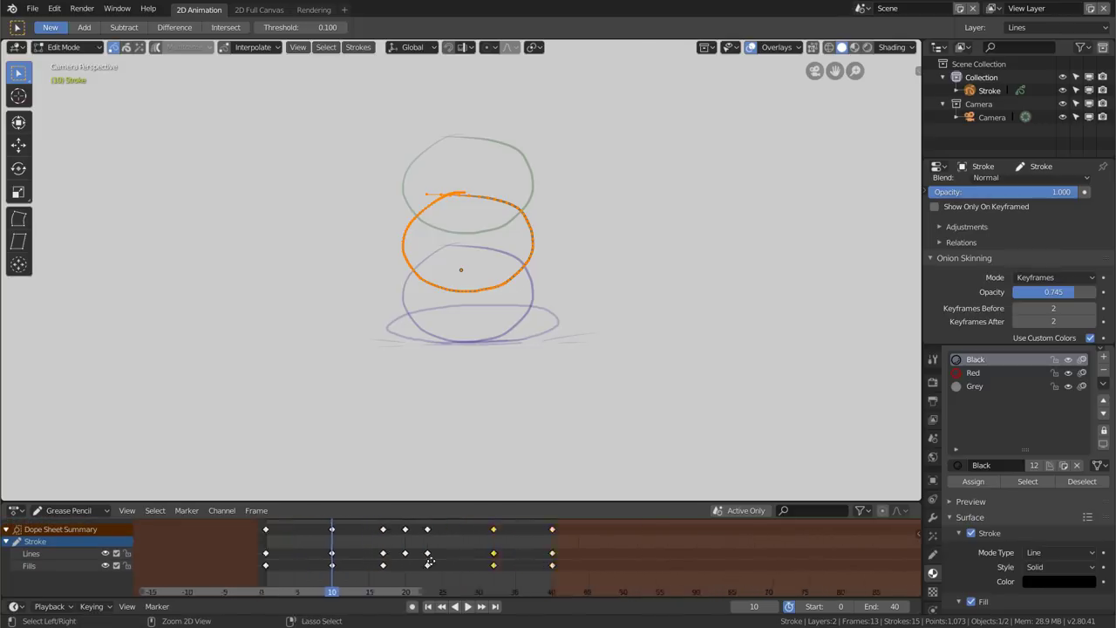
scroll(427, 566, up, 1)
ctrl+middle_drag(427, 567, 431, 567)
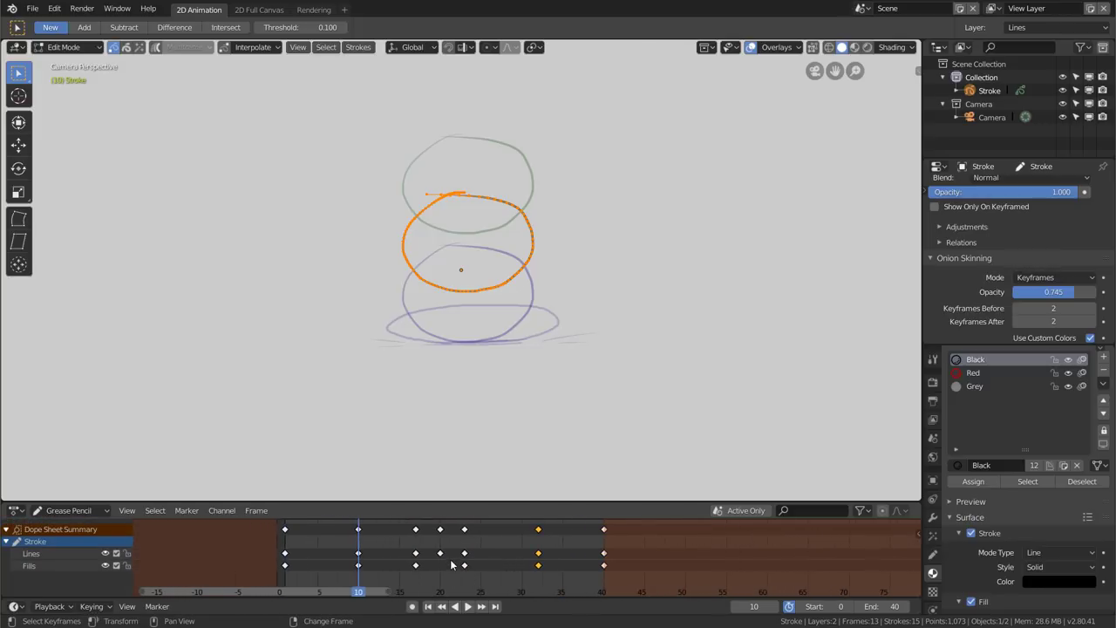
key(space)
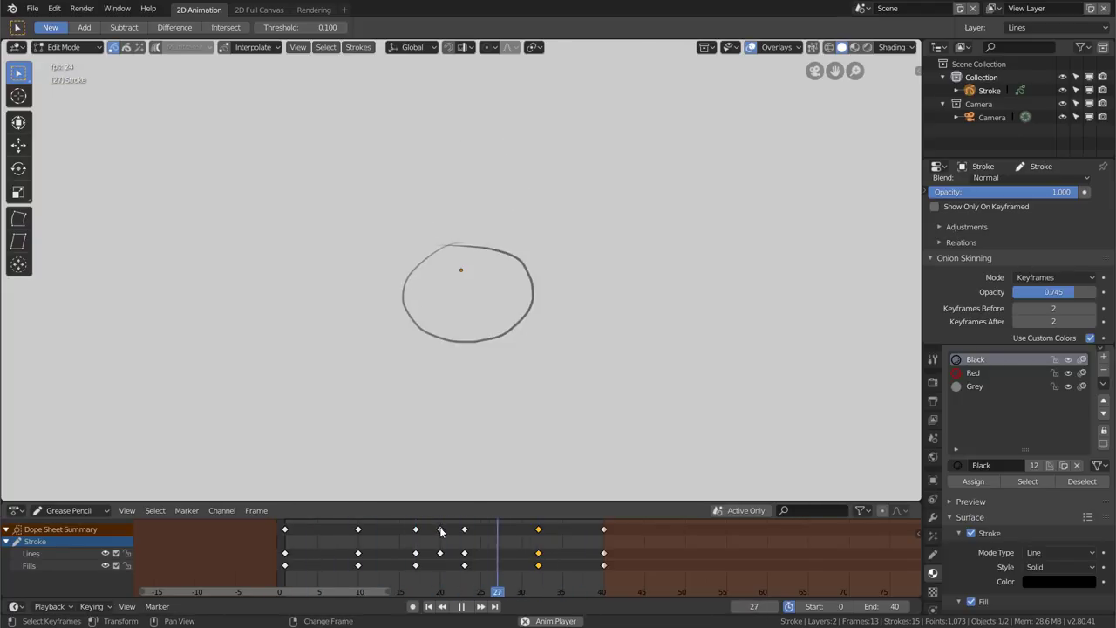
Nudge the frame-20 squash keyframe to frame 19 and copy it to about frame 21
drag(440, 529, 431, 534)
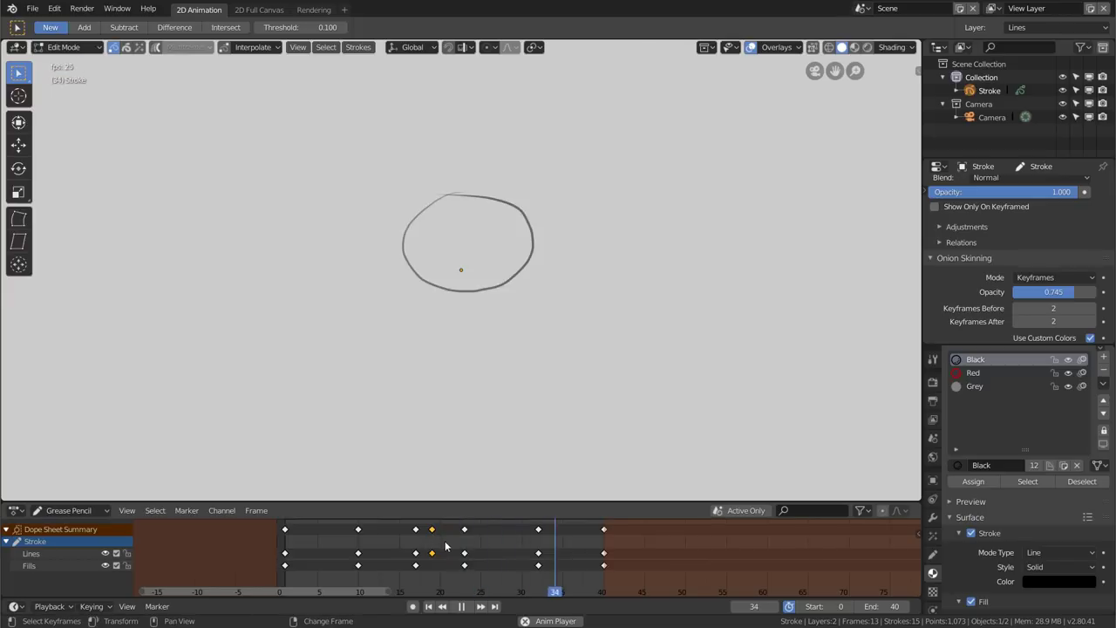
key(g)
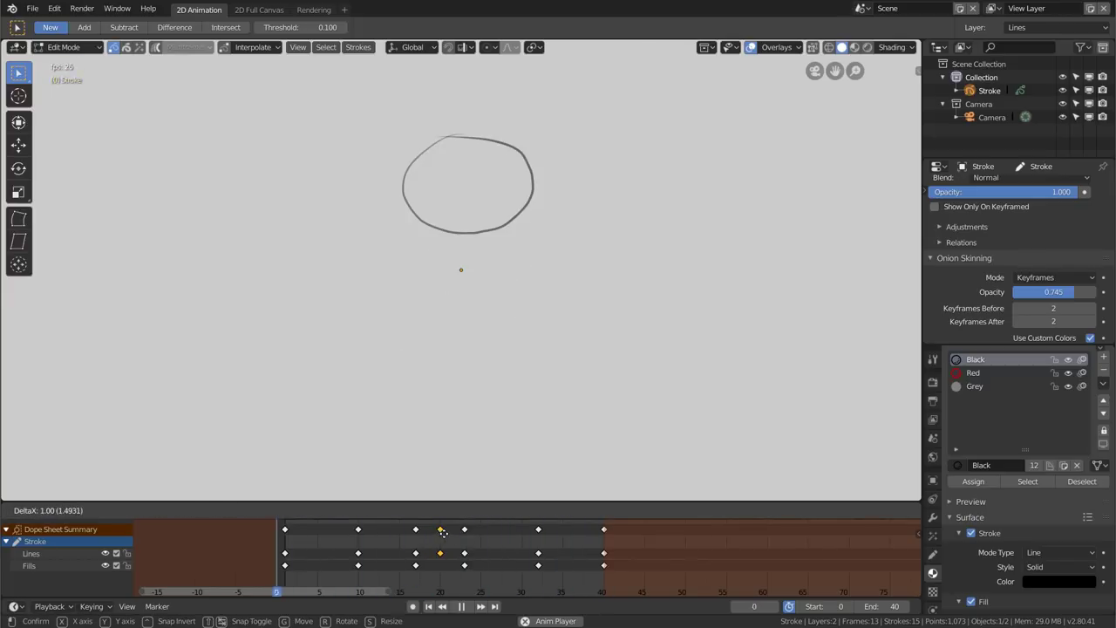
click(442, 531)
key(g)
click(432, 536)
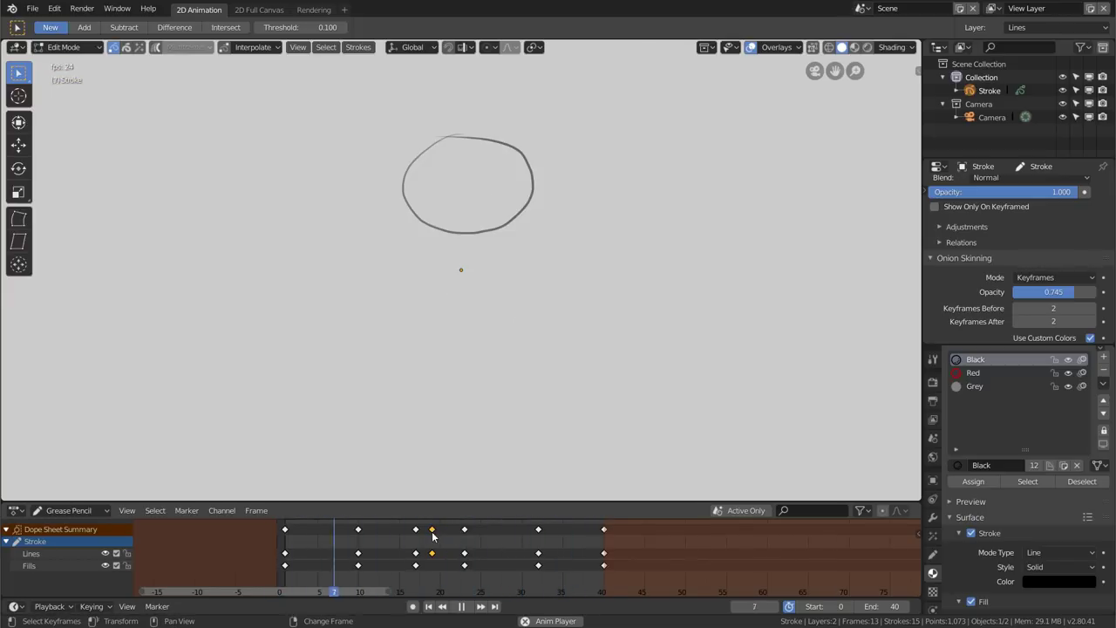
key(shift+d)
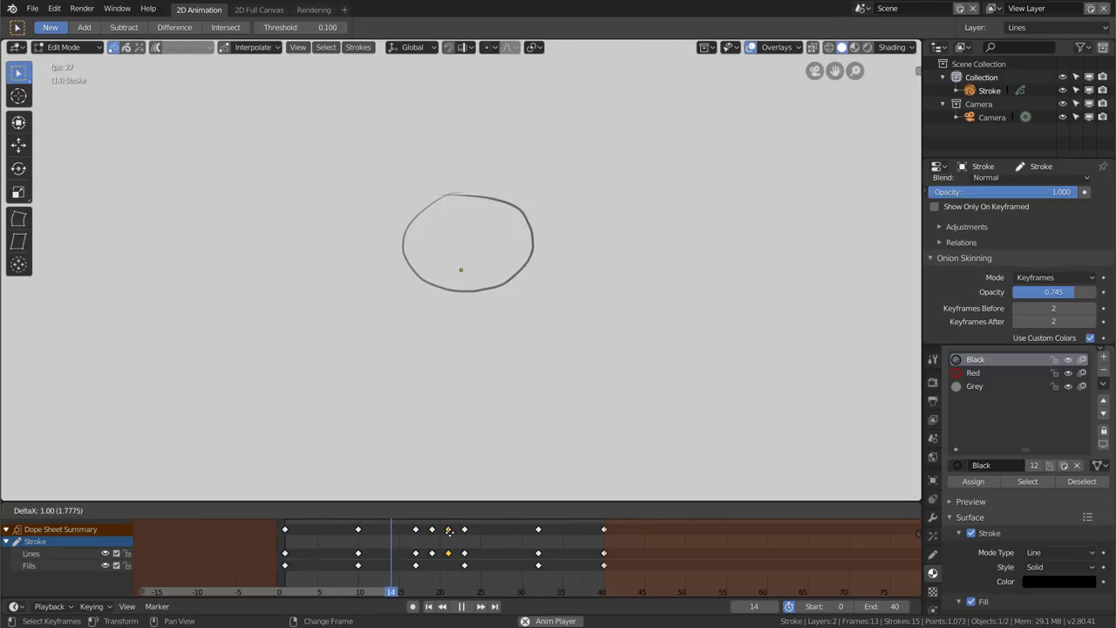
click(447, 532)
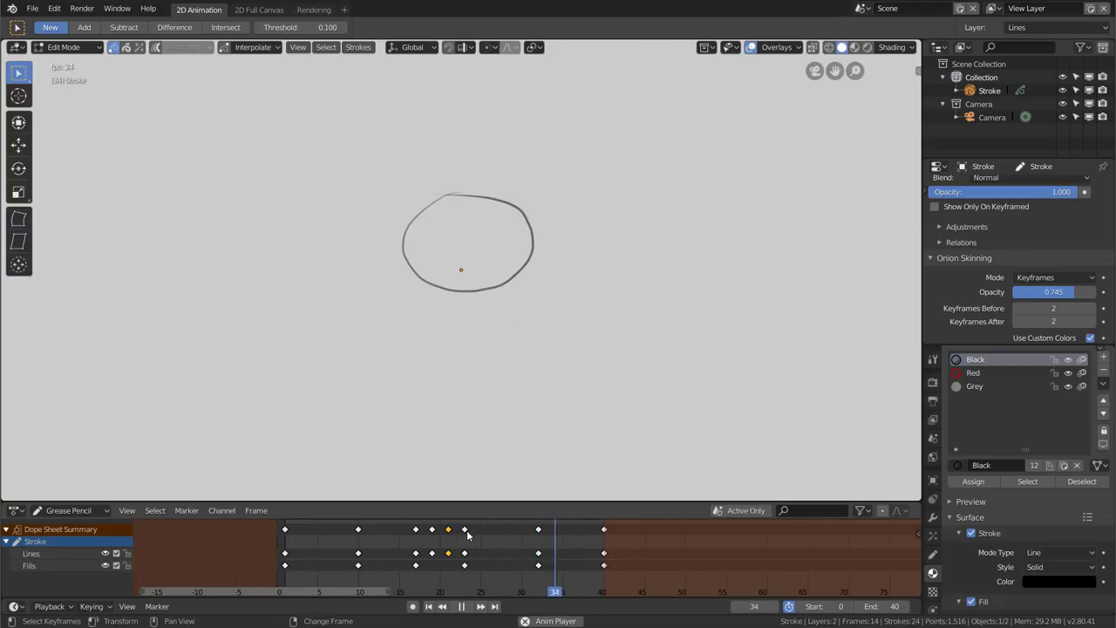
Shift keyframes near frame 20, move frame 10 to 12 and frame 33 to about 30, then stop playback
mouse_move(466, 534)
mouse_down()
mouse_move(482, 534)
mouse_move(440, 530)
mouse_up()
click(448, 534)
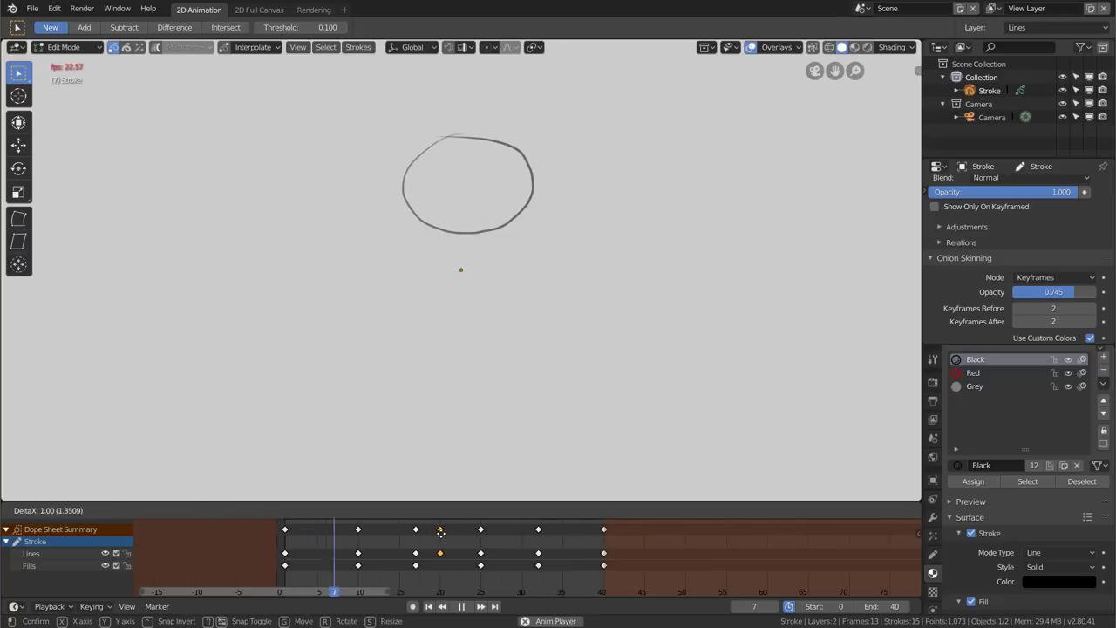
click(440, 531)
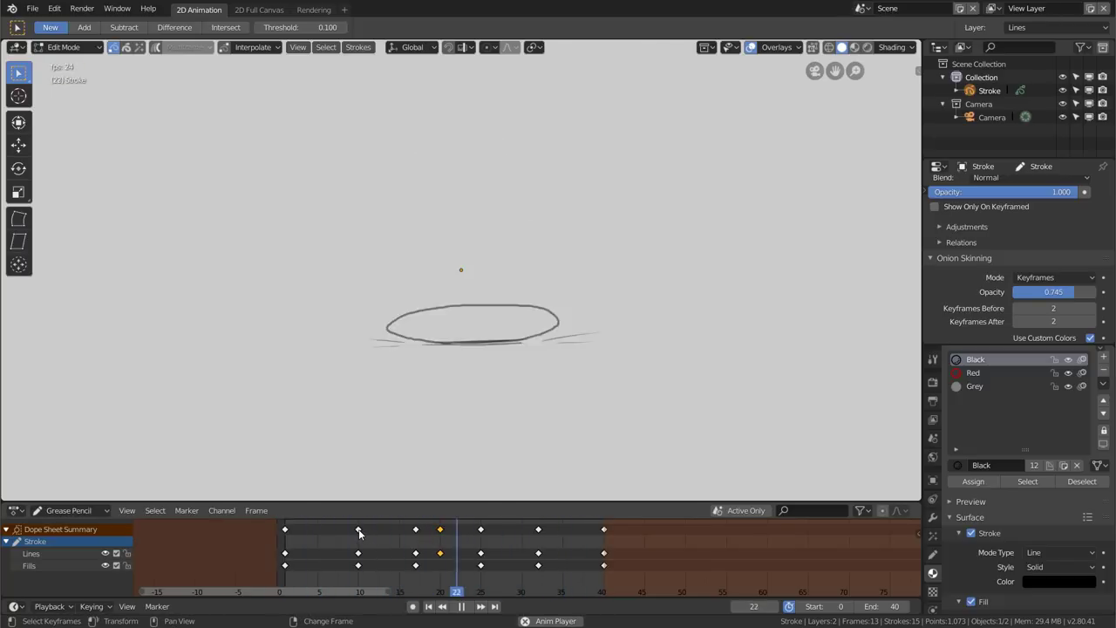
drag(358, 529, 373, 529)
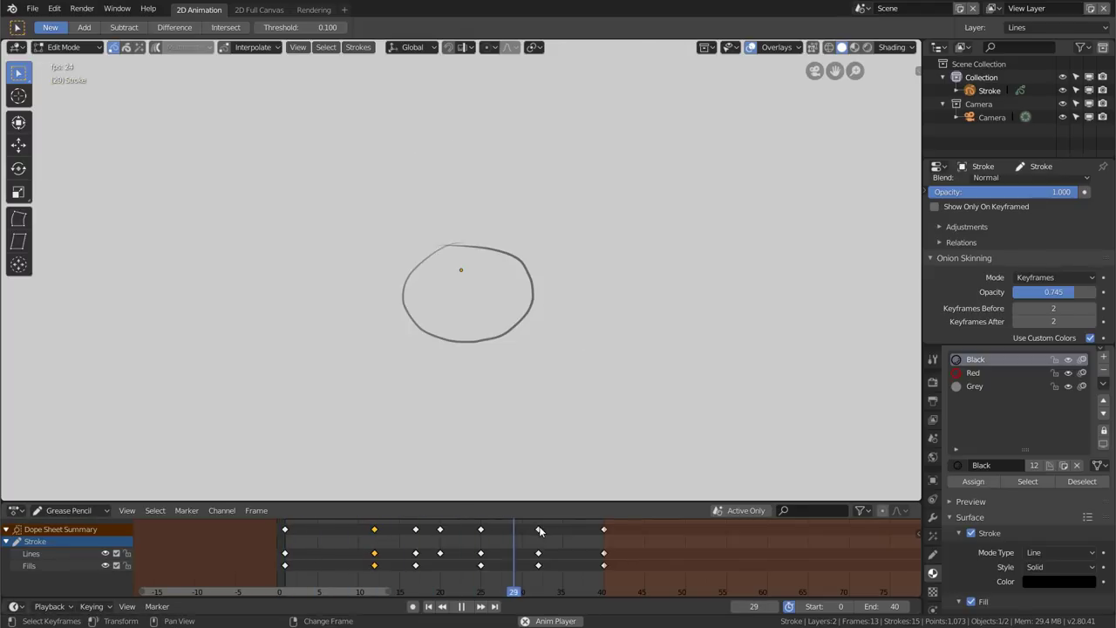
mouse_move(538, 529)
mouse_down()
mouse_move(464, 553)
mouse_move(489, 552)
mouse_up()
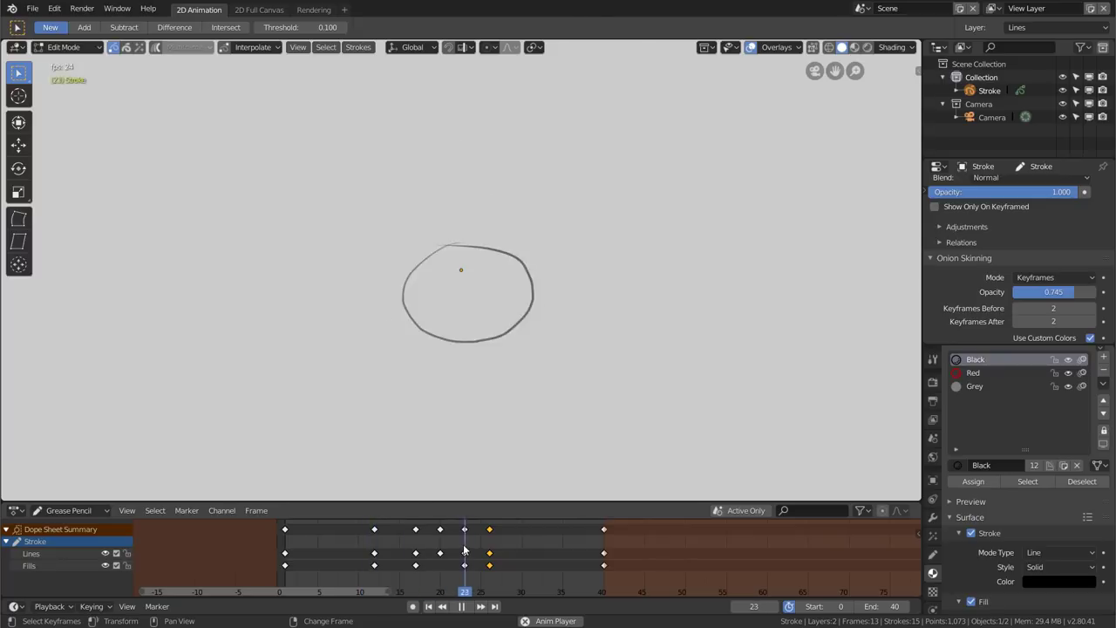
key(space)
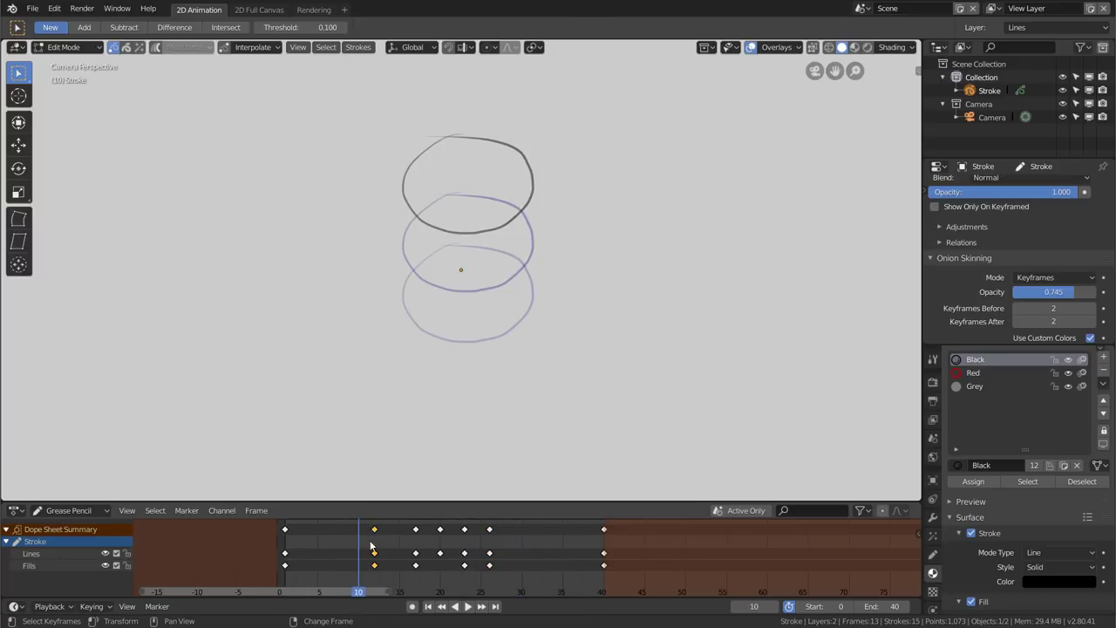
Copy the frame-12 ball keyframe to frame 7 and jump to it
key(shift+d)
click(333, 549)
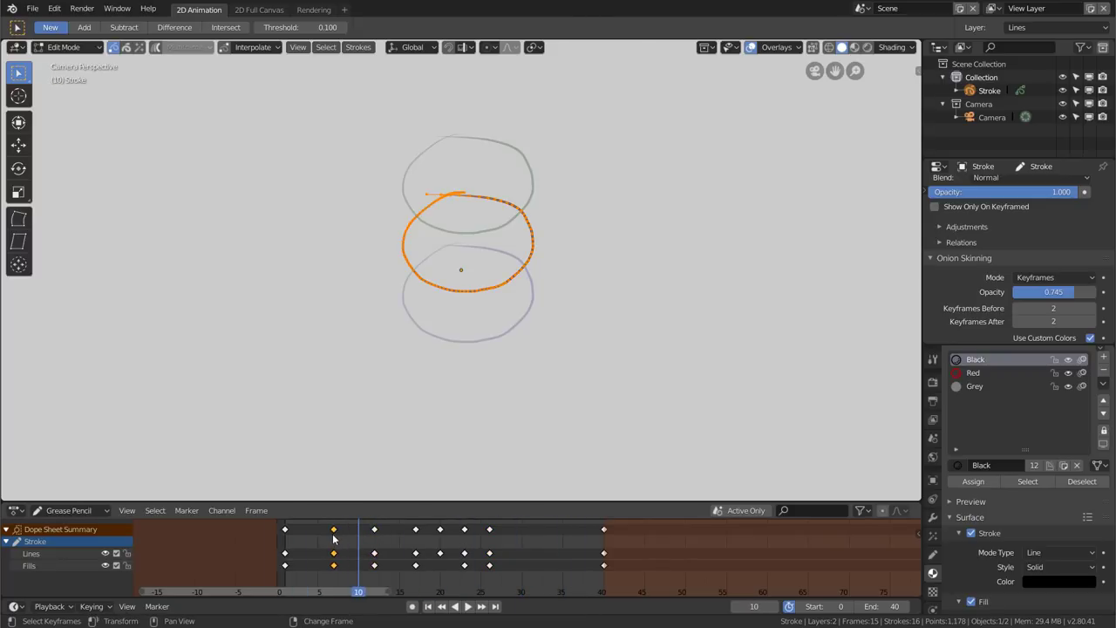
key(Down)
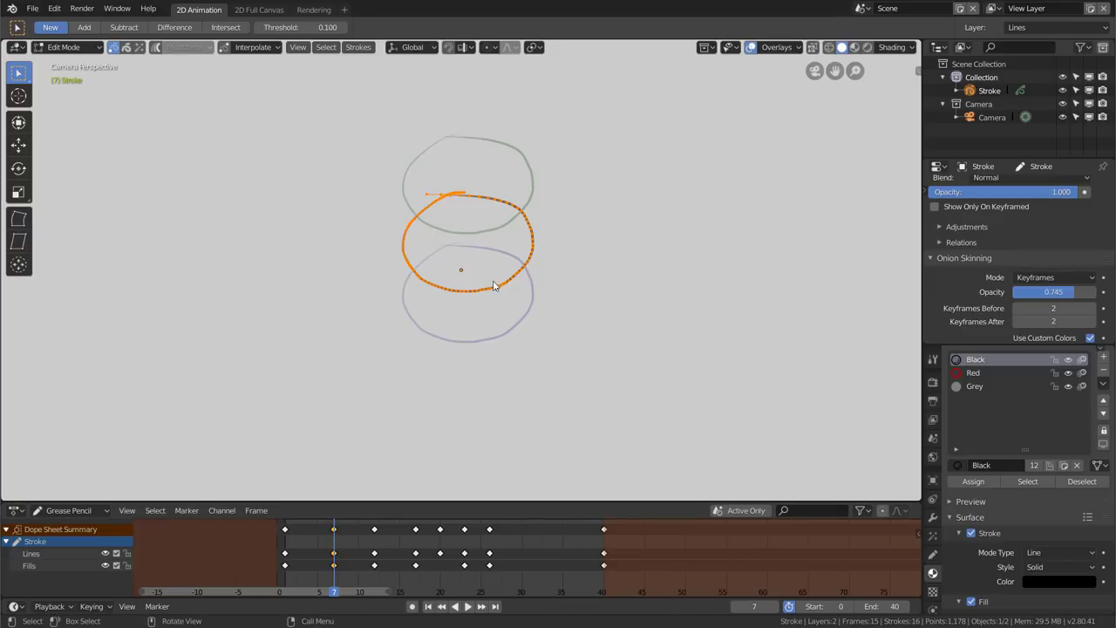
Raise the frame-7 ball vertically, move its keyframe to frame 34, and play to check timing
key(g)
key(z)
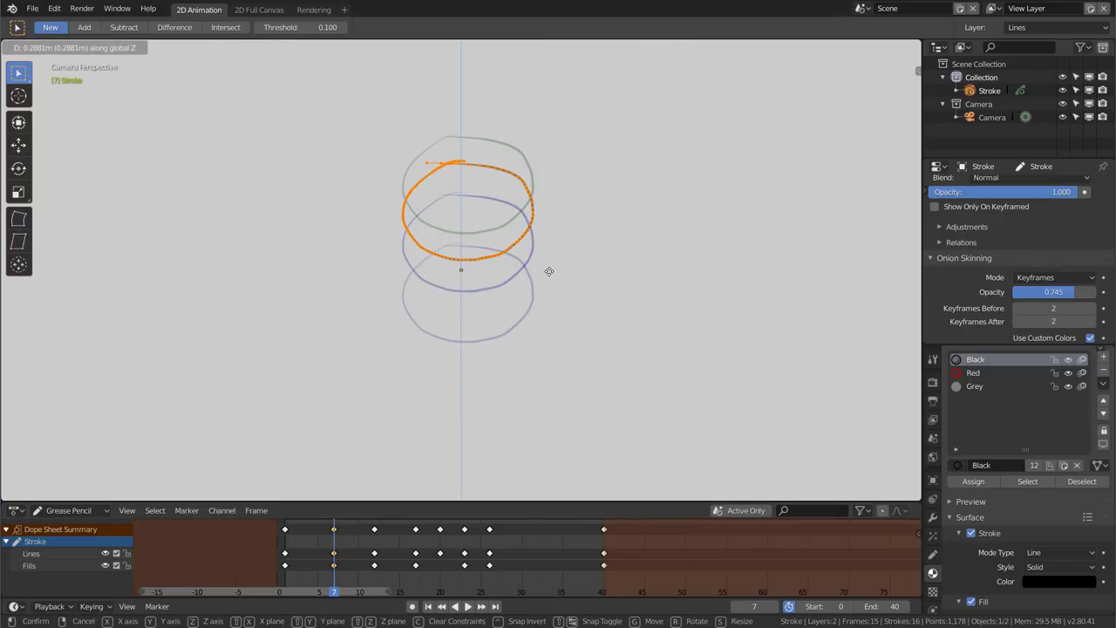
click(547, 270)
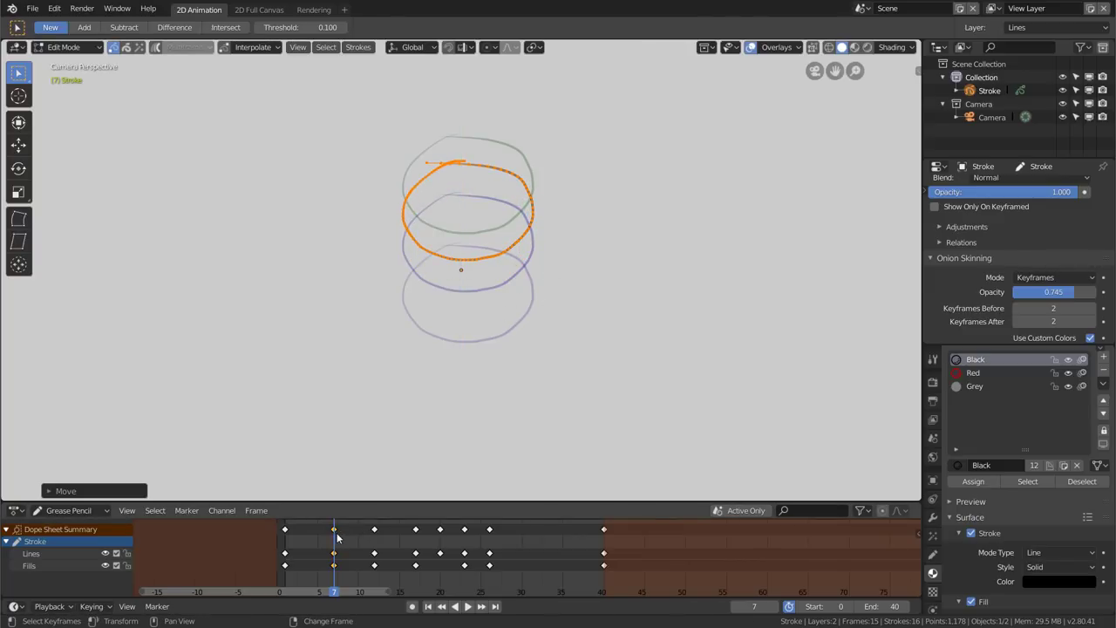
drag(337, 537, 567, 549)
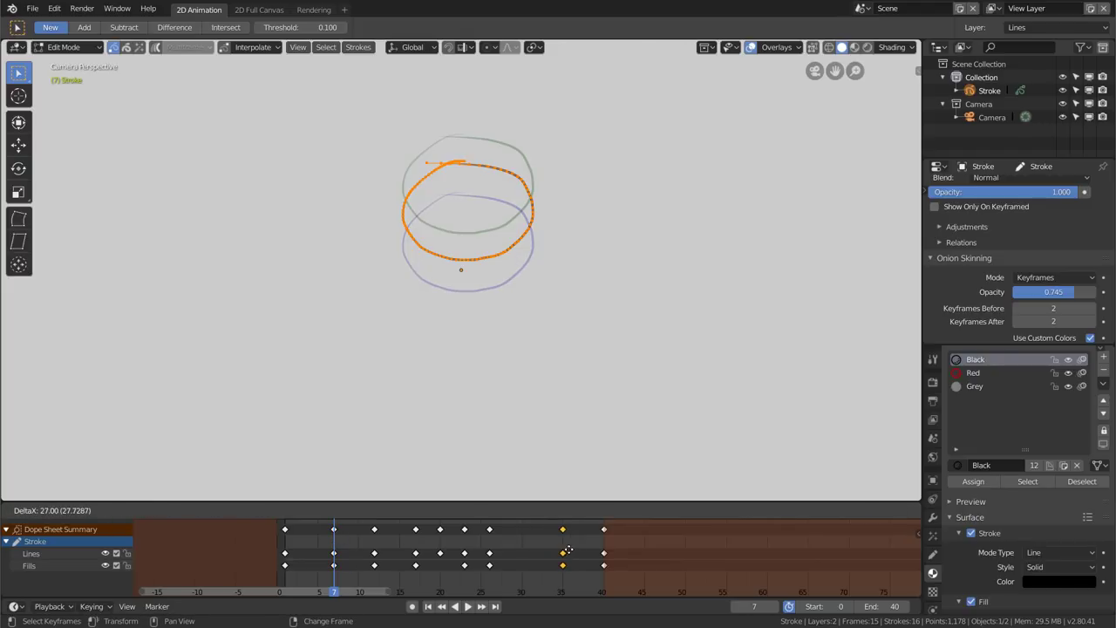
key(space)
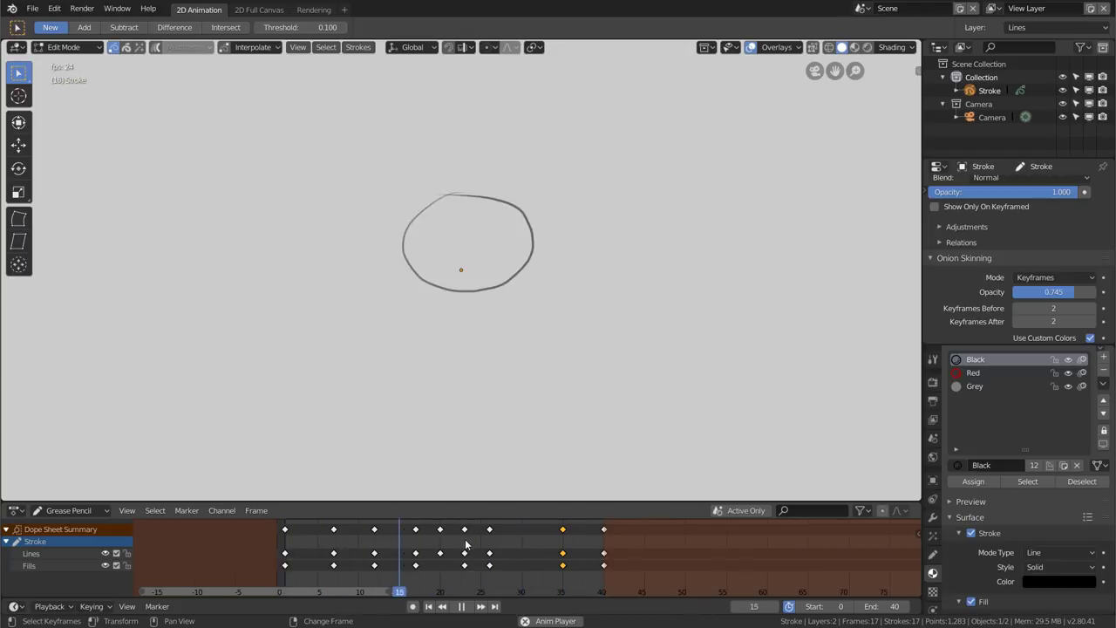
Select the frame-26 ball key and interpolate a single in-between at frame 32, then preview it
key(Escape)
click(466, 549)
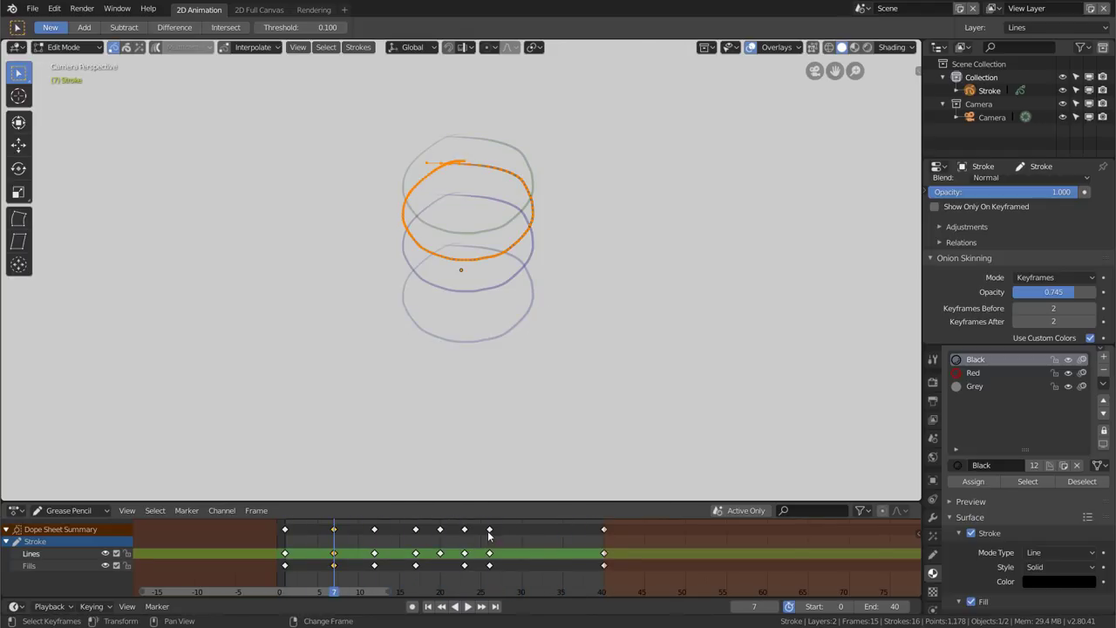
click(489, 529)
right_click(534, 531)
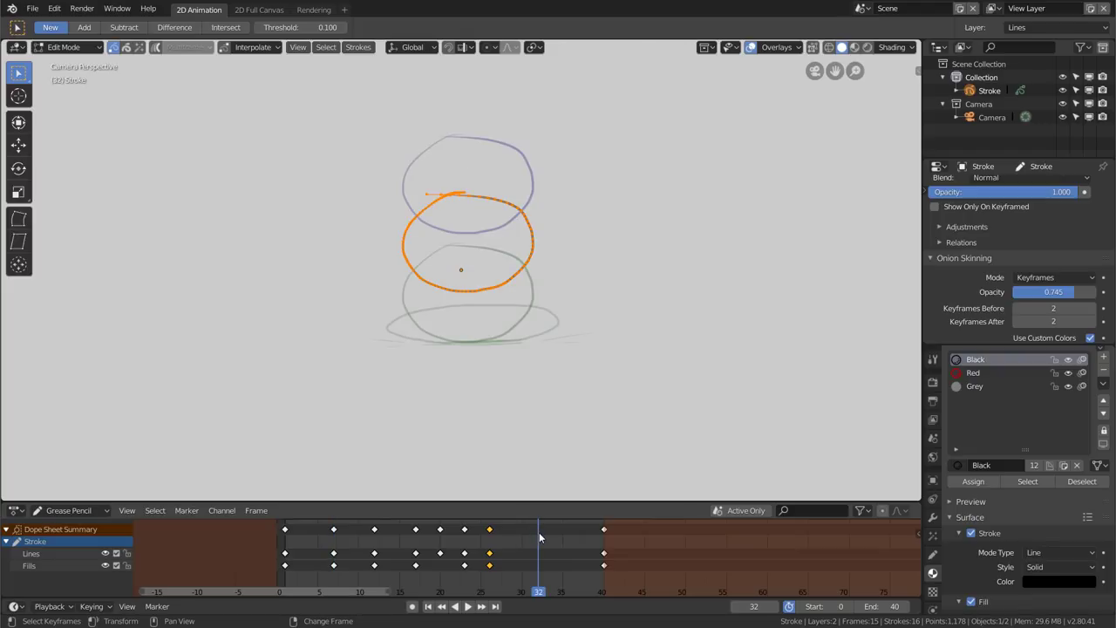
click(262, 47)
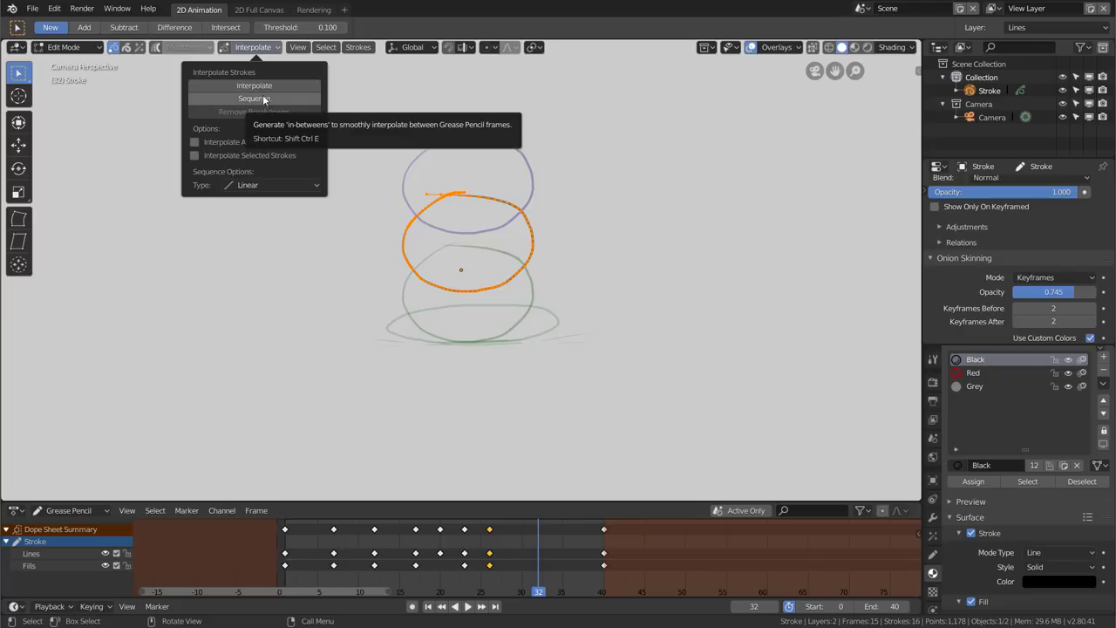
click(265, 88)
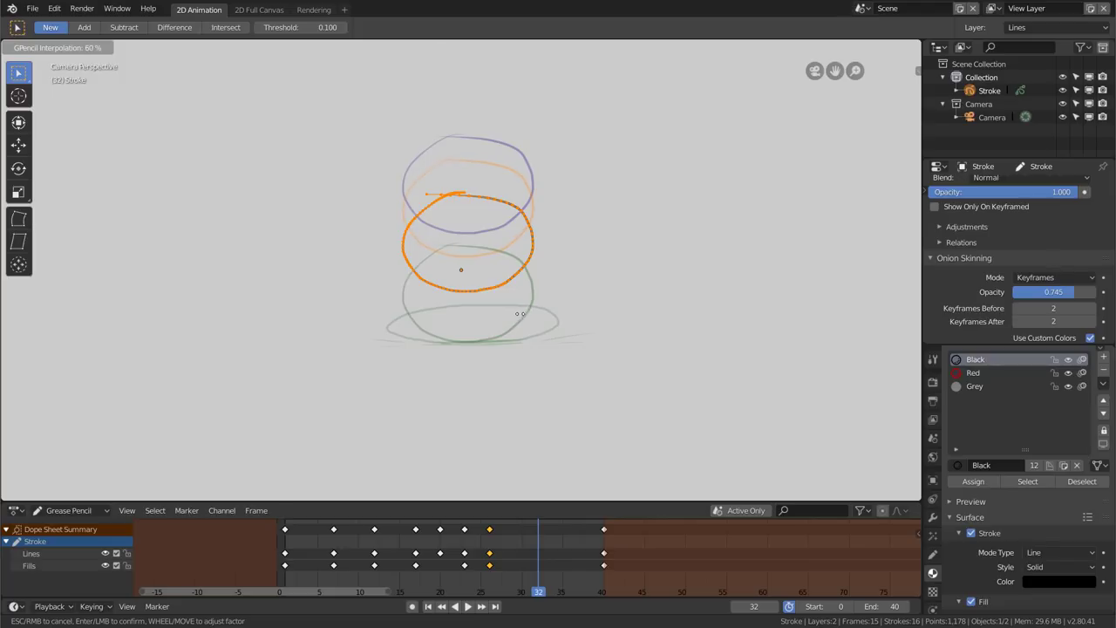
click(521, 316)
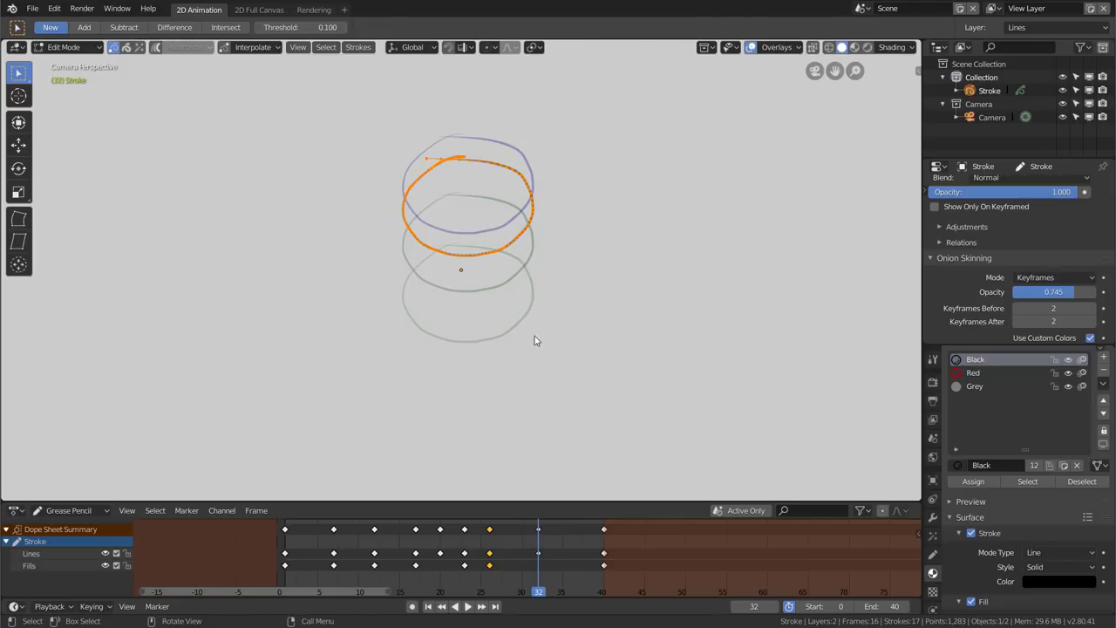
key(space)
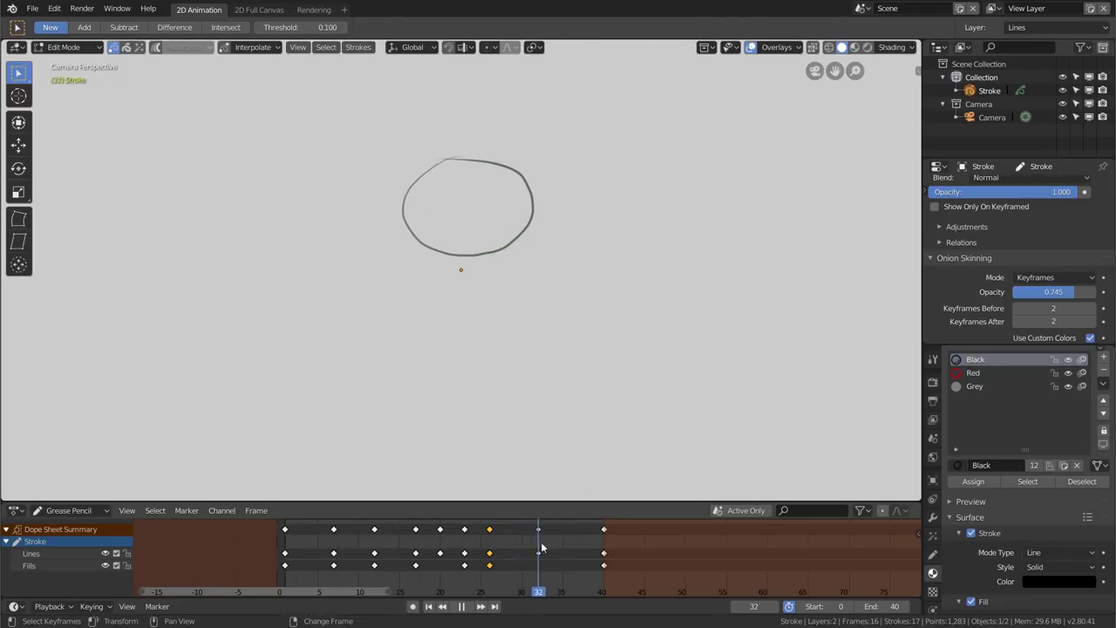
key(Escape)
Delete the frame-32 in-between and run Interpolate Sequence to fill every frame between keys
key(x)
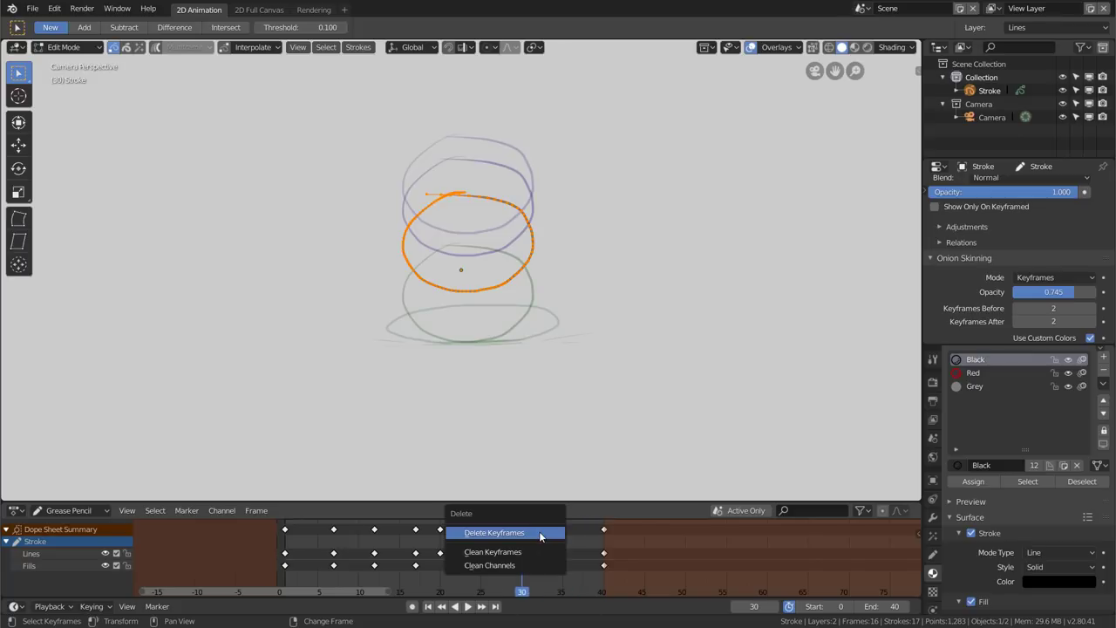
click(538, 531)
key(Right)
key(Right)
key(Right)
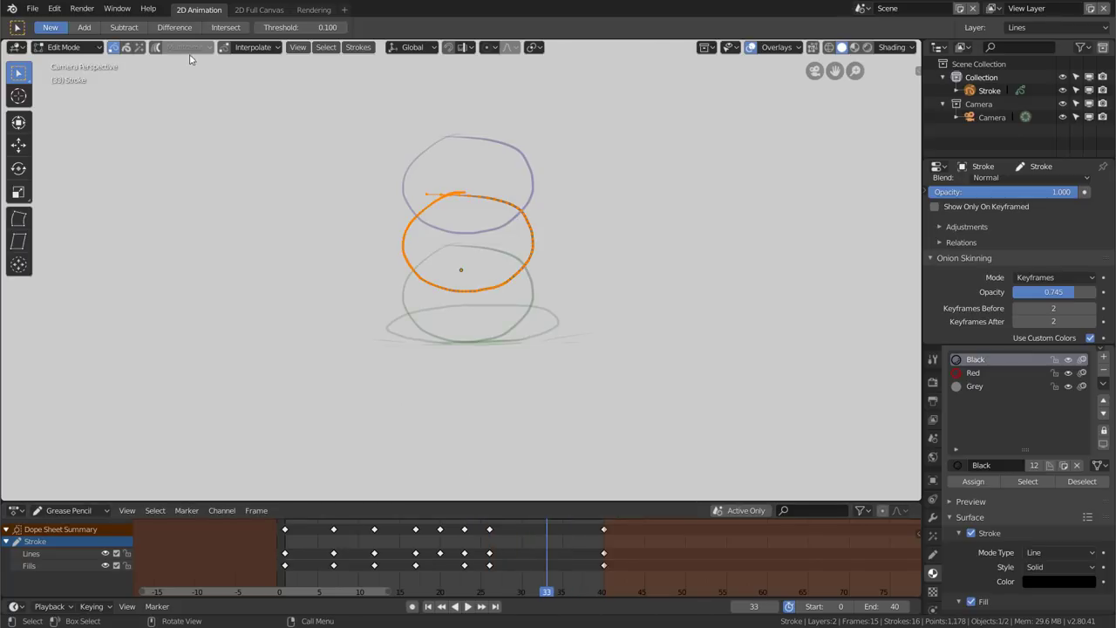
click(249, 49)
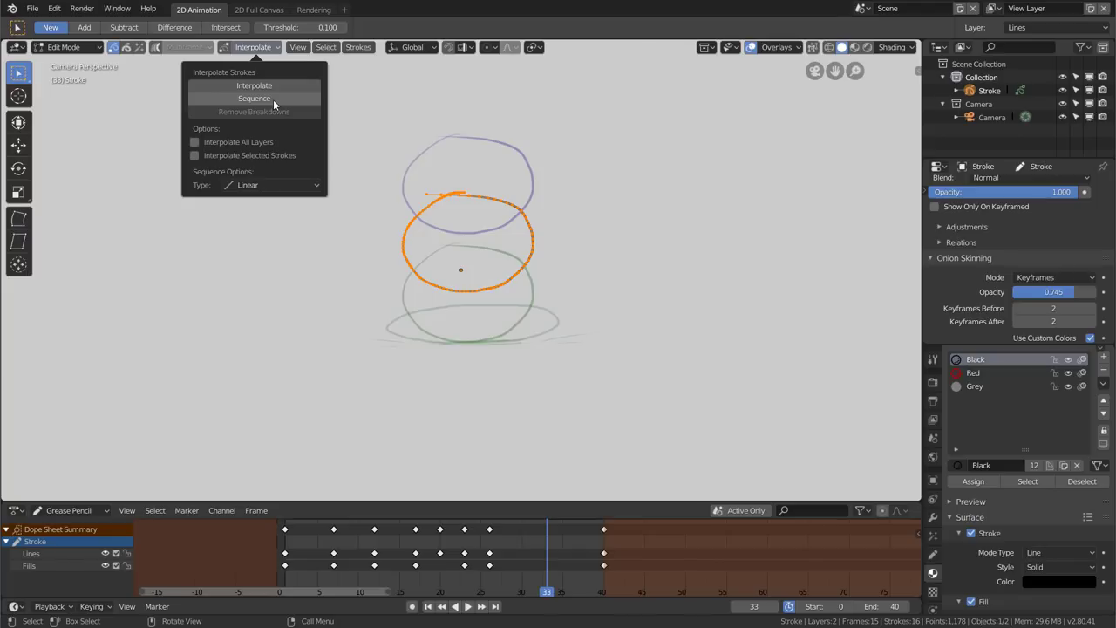
click(273, 98)
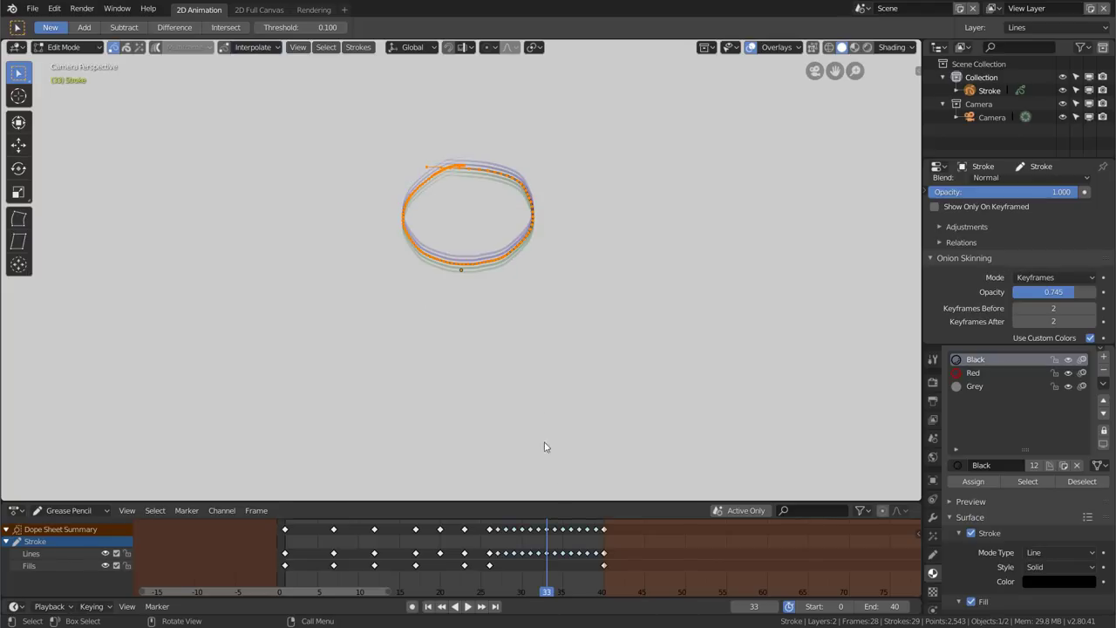
Undo the interpolated in-betweens and stop playback on frame 20, the ball's squash
key(space)
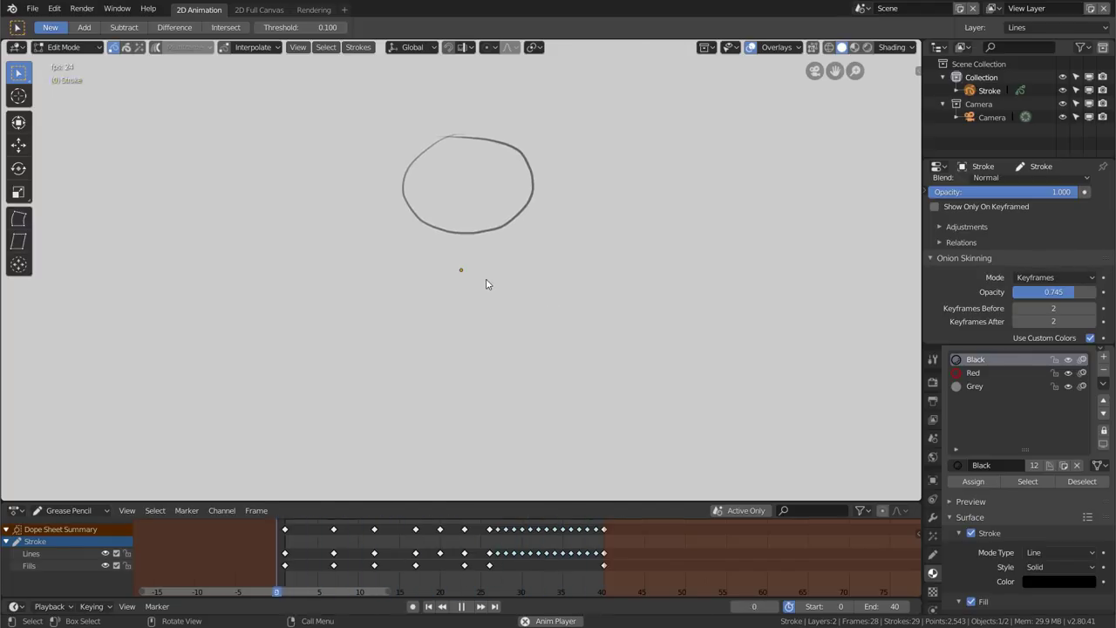
key(ctrl+z)
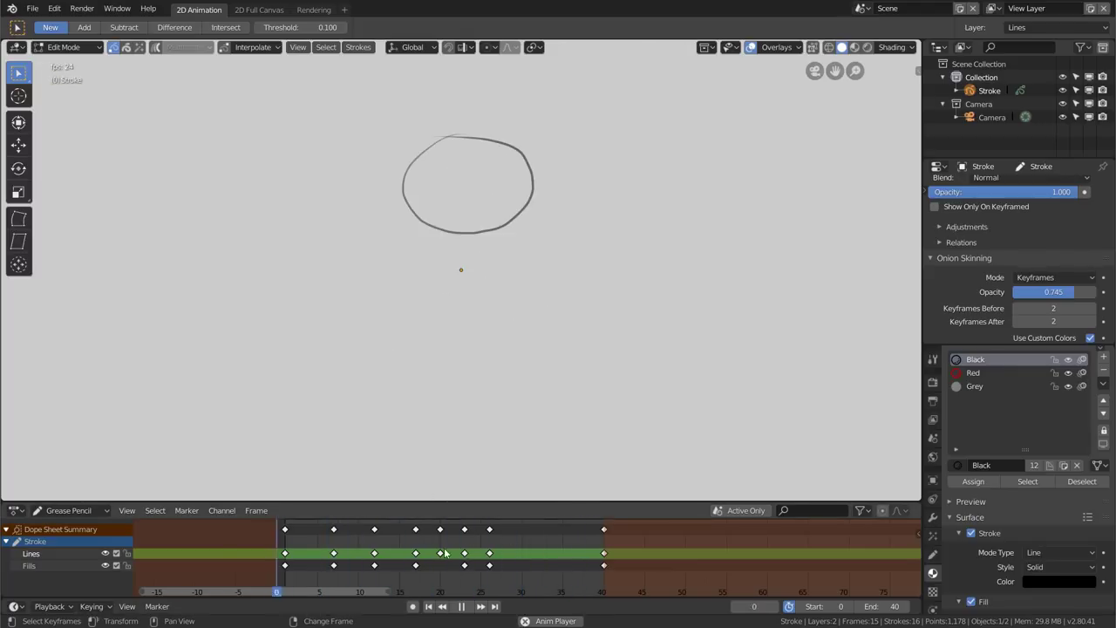
right_drag(441, 540, 441, 539)
key(space)
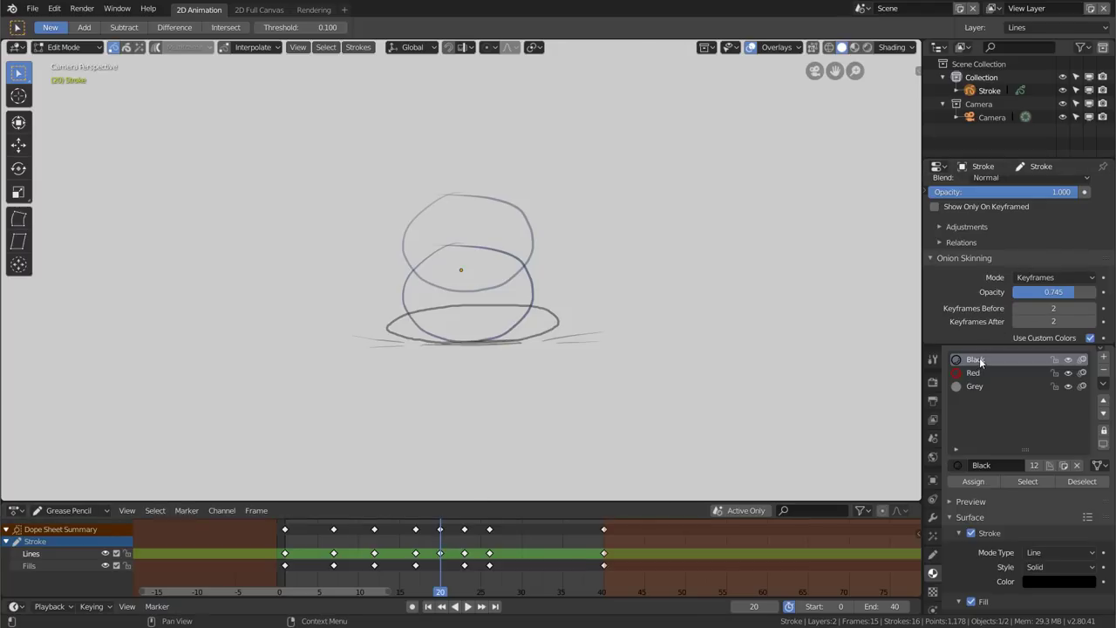
Add a new Grease Pencil layer above Lines and rename it 'Chispas'
scroll(985, 261, up, 5)
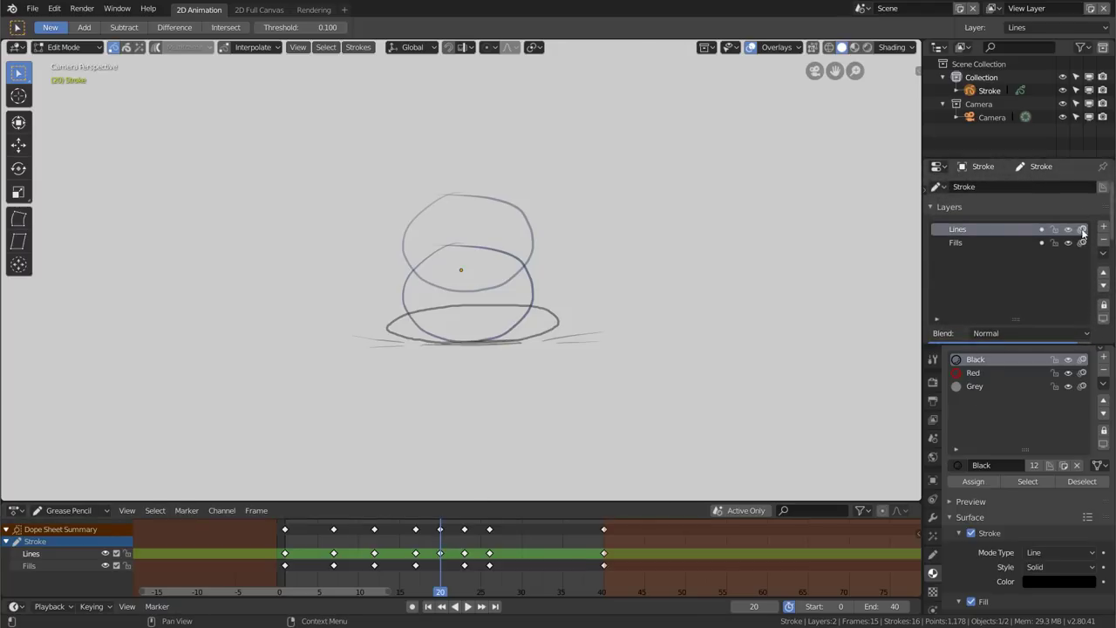
click(1103, 226)
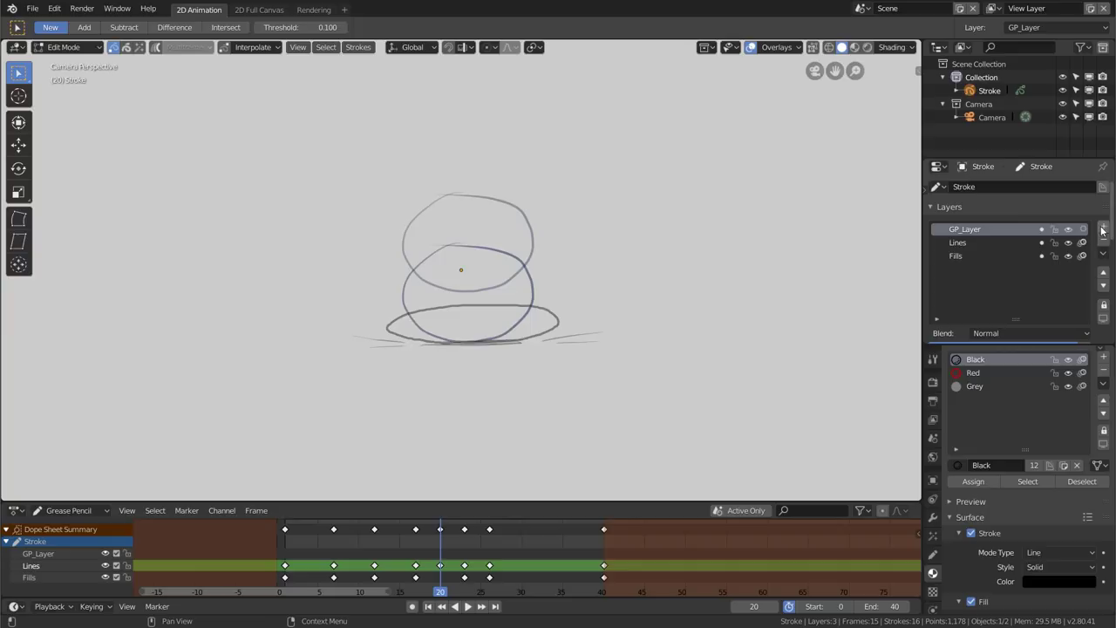
double_click(970, 229)
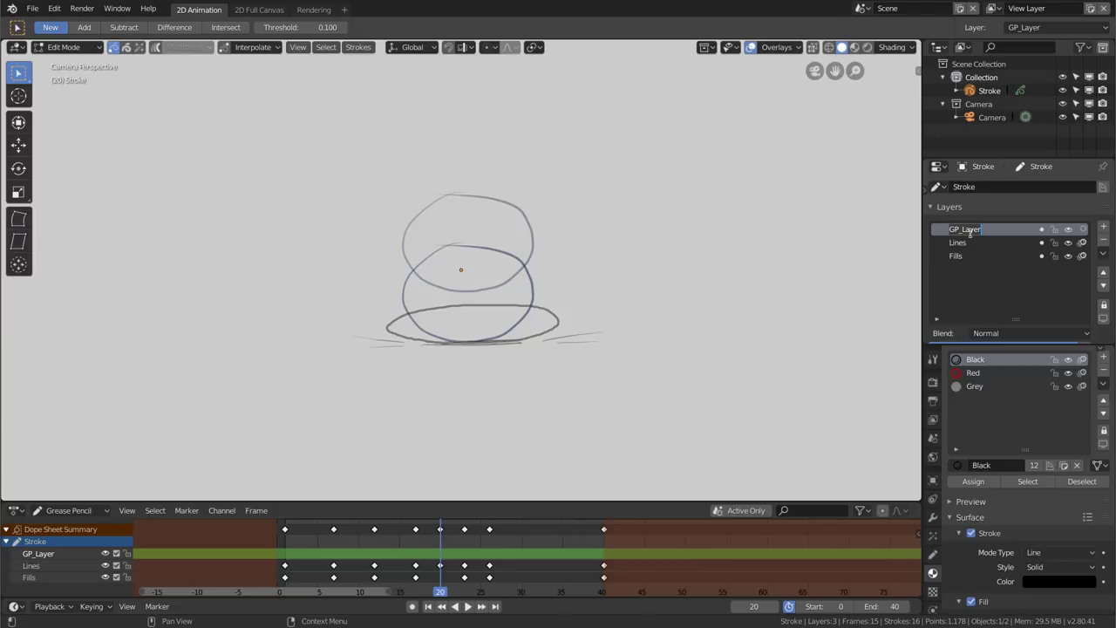
text(Chipas)
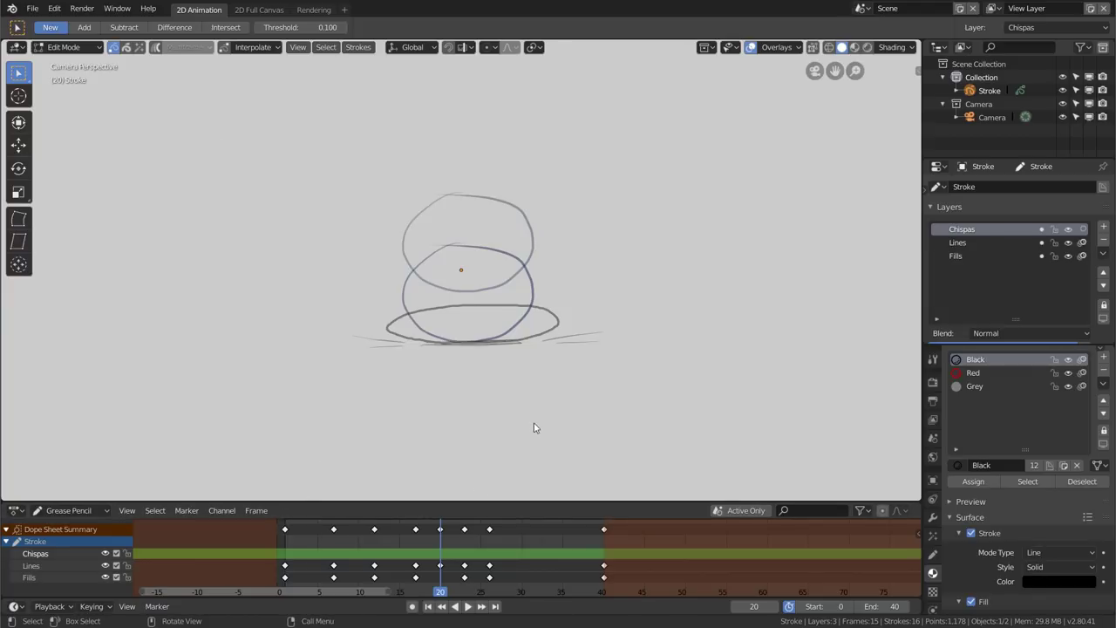
click(66, 47)
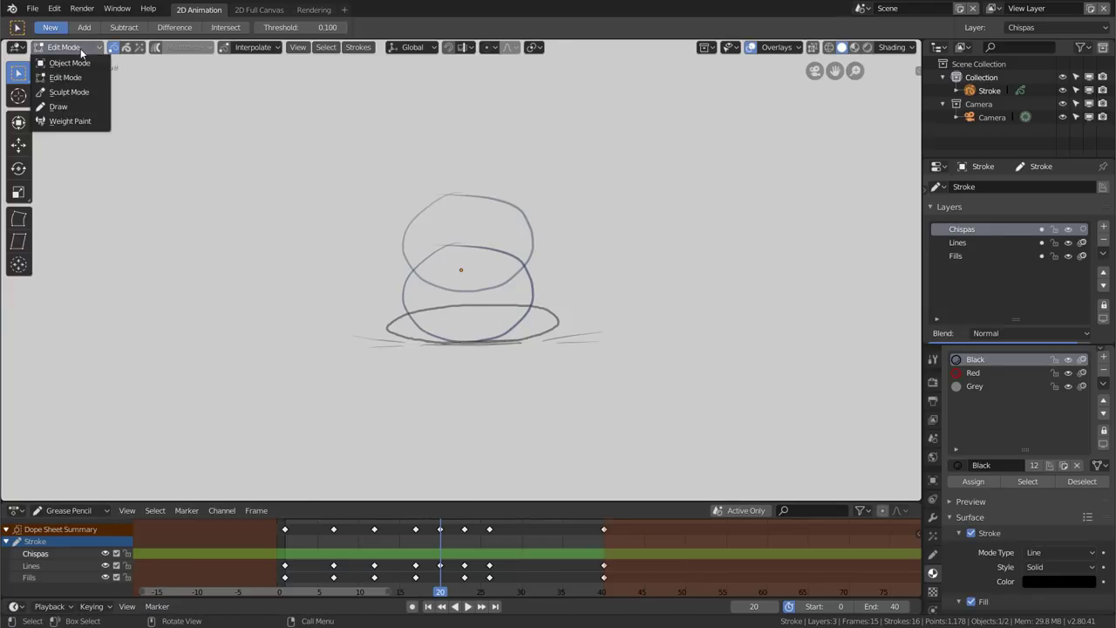
Draw trial spark strokes inside the squashed ball on frames 18 and 21, then undo them
click(61, 106)
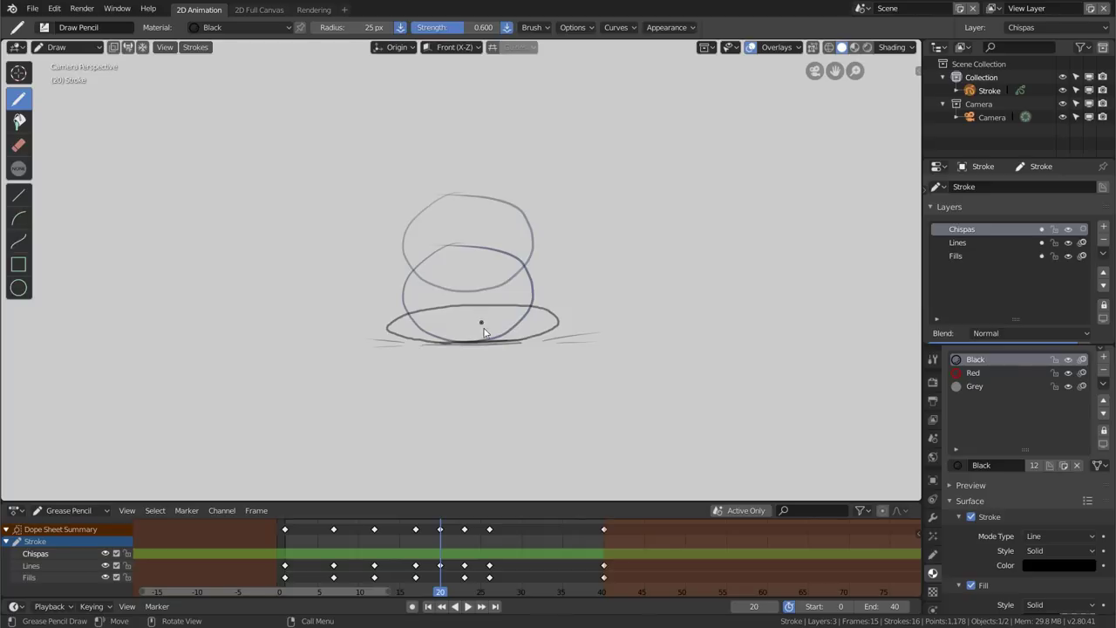
drag(555, 324, 519, 332)
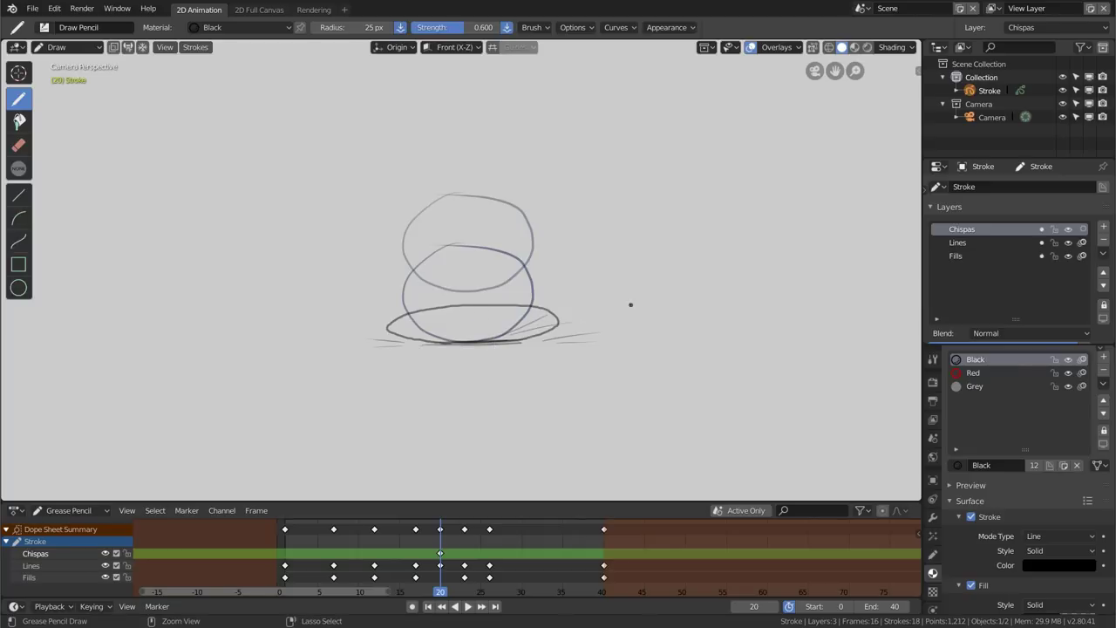
key(ctrl+z)
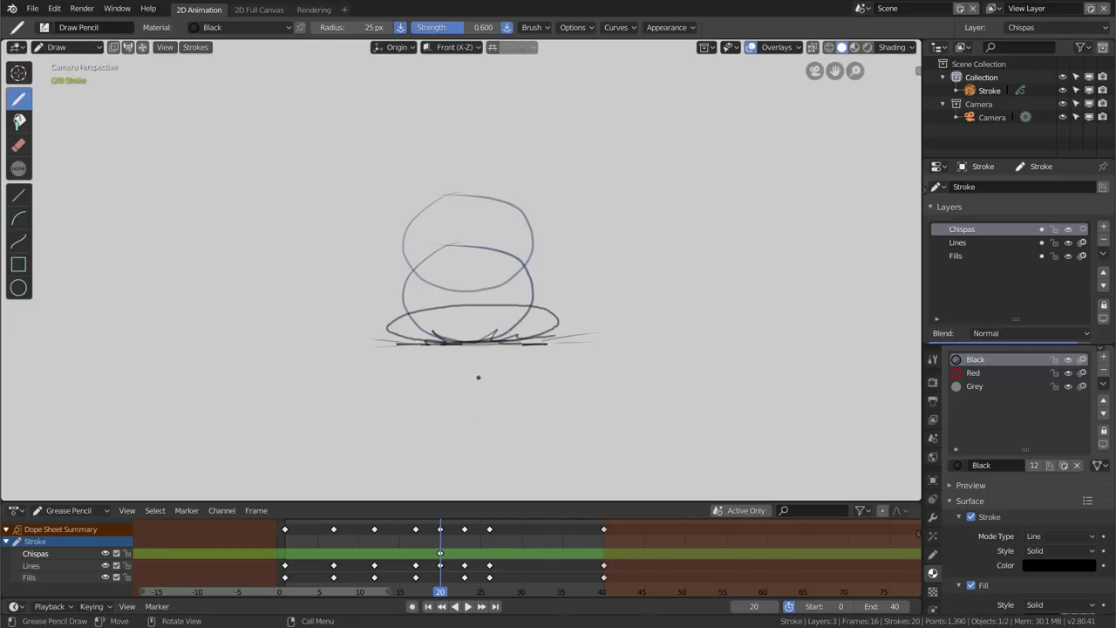
key(Right)
key(Right)
key(Left)
key(Left)
key(Right)
drag(493, 335, 515, 322)
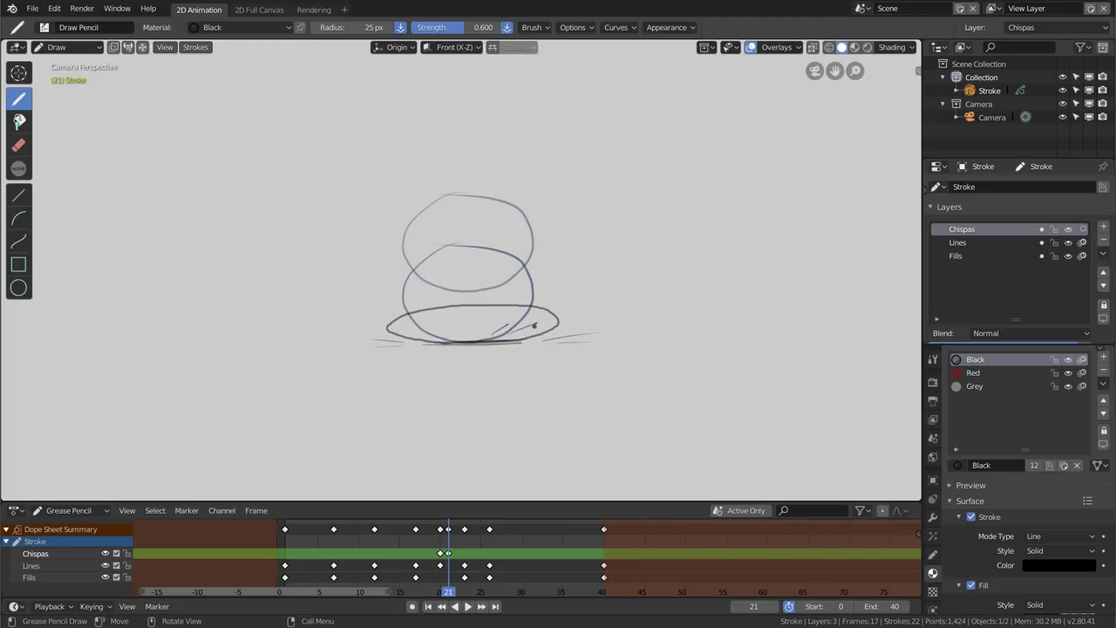
key(ctrl+z)
key(ctrl+z)
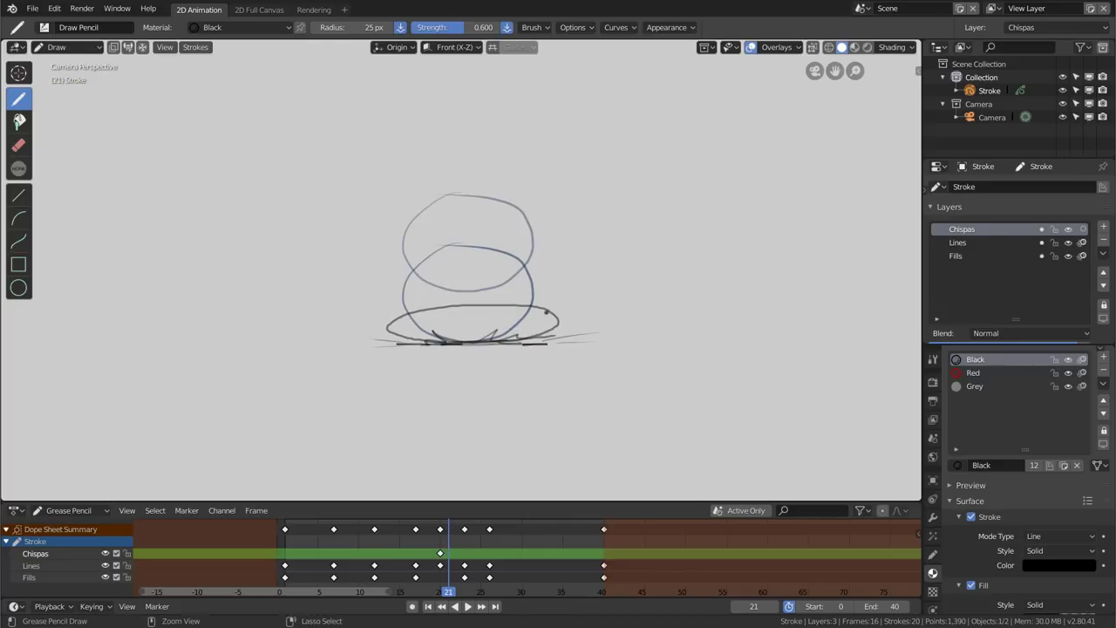
Hide the Lines layer's onion-skin ghosts and draw spark lines along the ball's base near frame 19
click(1083, 244)
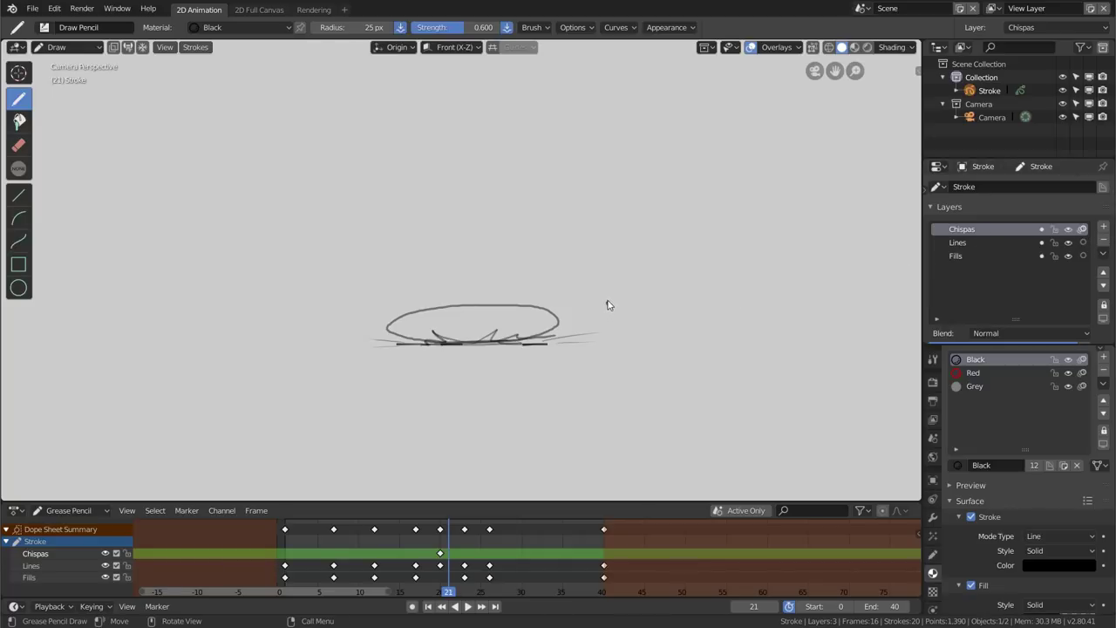
key(Left)
key(Left)
key(Right)
key(Right)
key(Left)
key(Left)
key(Left)
key(Right)
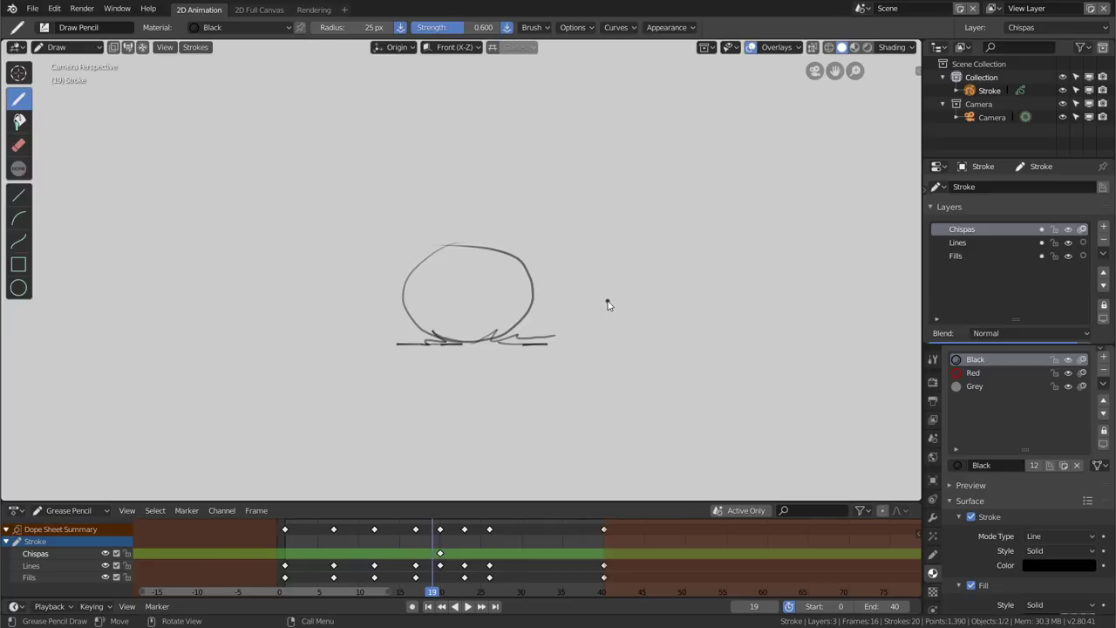
key(Right)
key(Right)
key(Left)
key(Left)
key(Right)
key(Left)
drag(554, 335, 514, 336)
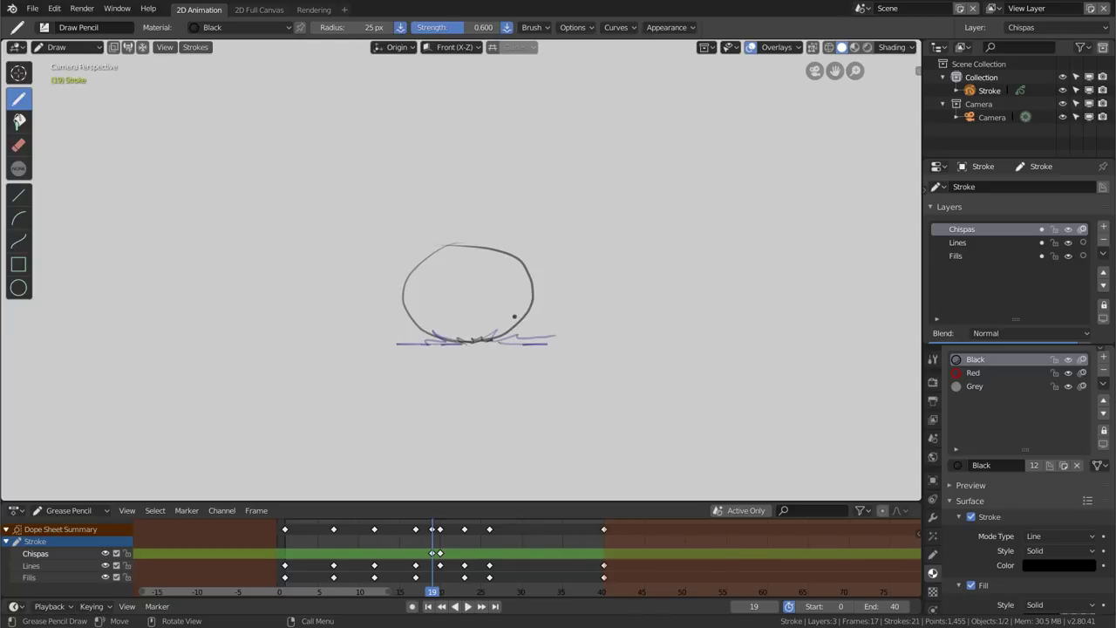
On frame 18, try erasing strokes at the ball's base, undo it, and enter Edit Mode
key(Left)
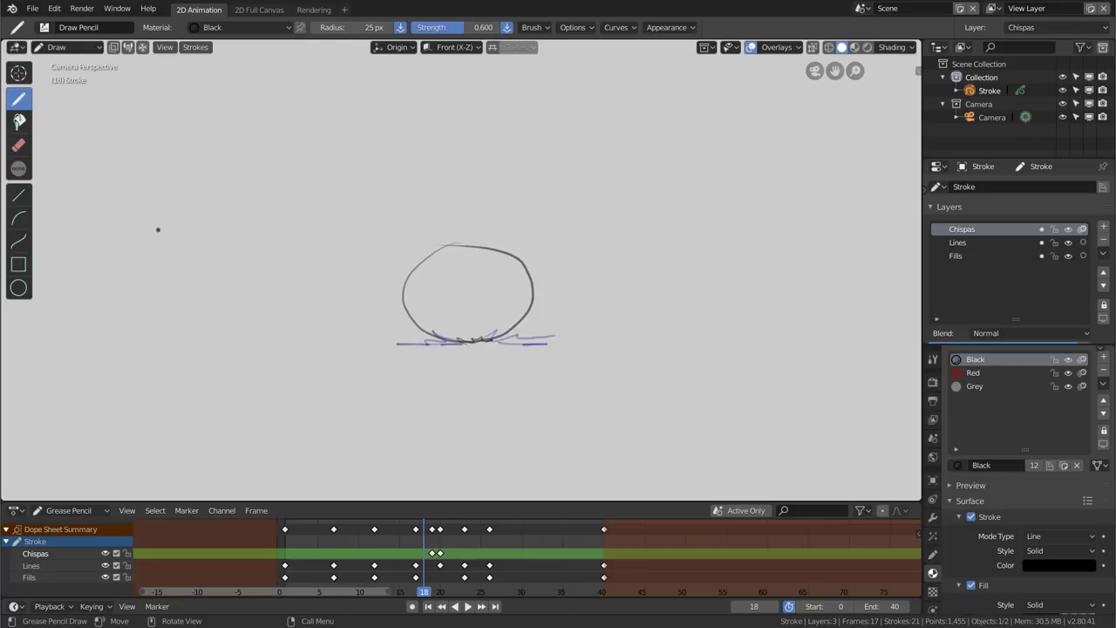
key(e)
drag(472, 347, 472, 342)
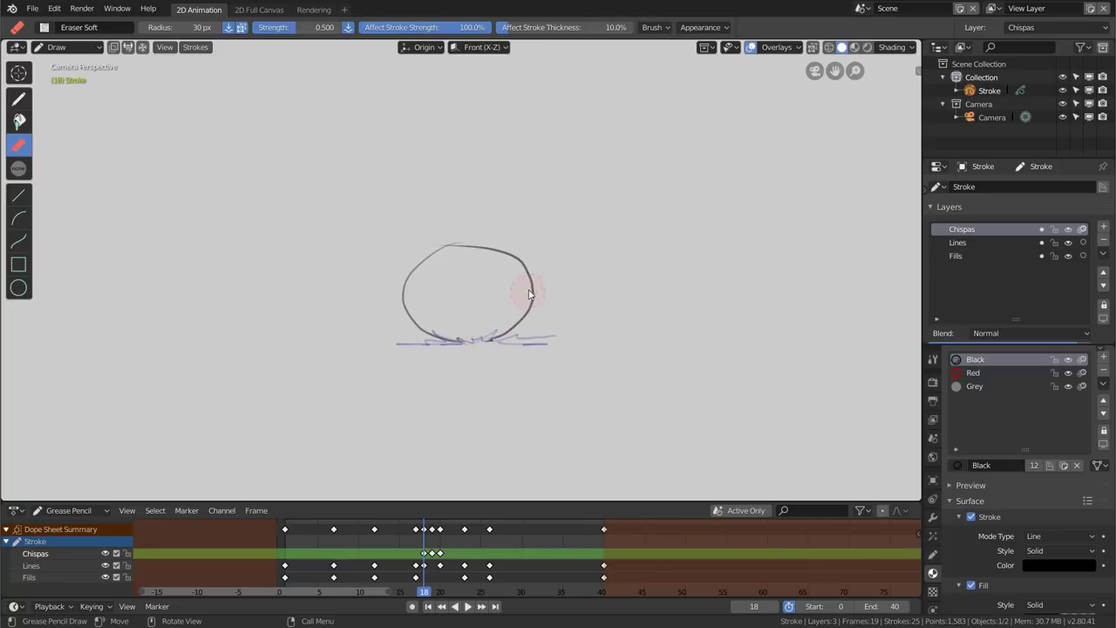
key(ctrl+z)
key(d)
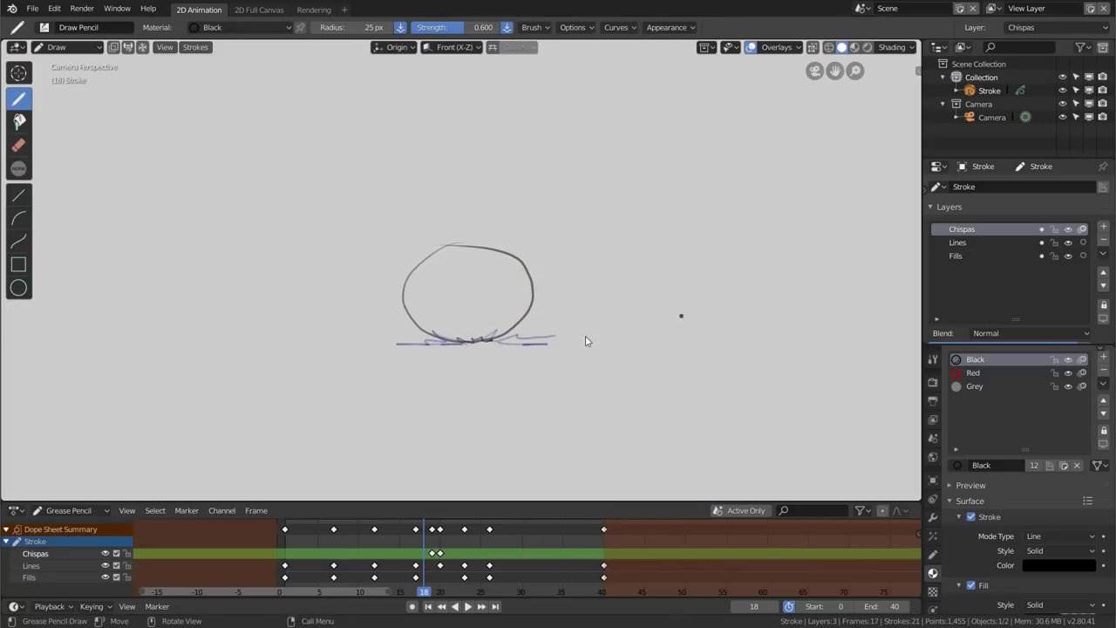
key(Tab)
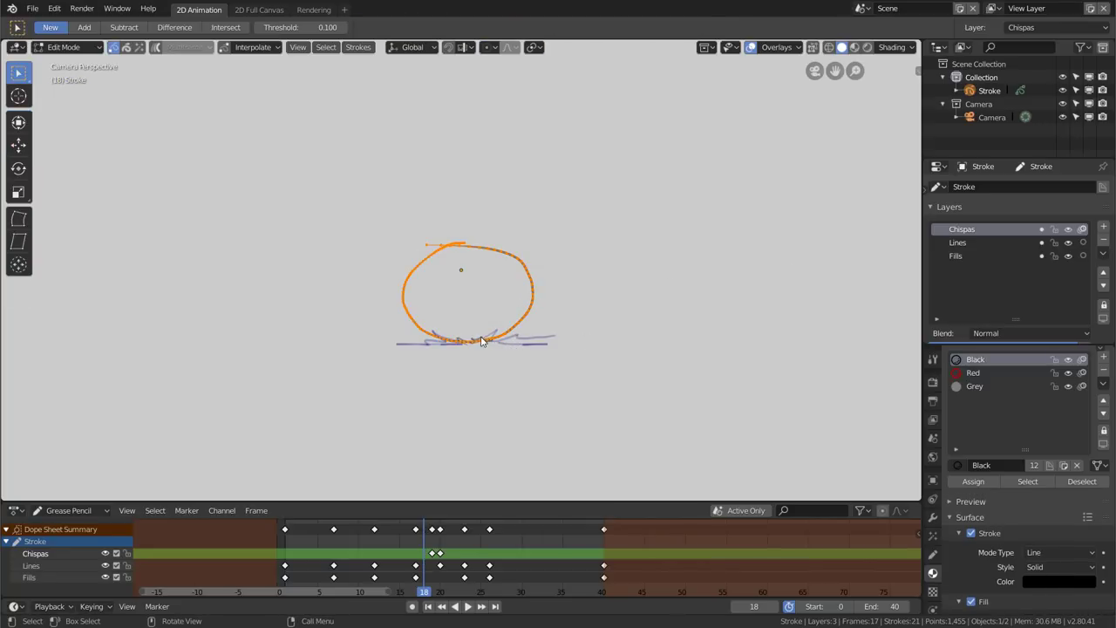
Delete the small stray stroke's points at the ball's base on frame 18, then replay the bounce
click(480, 341)
key(x)
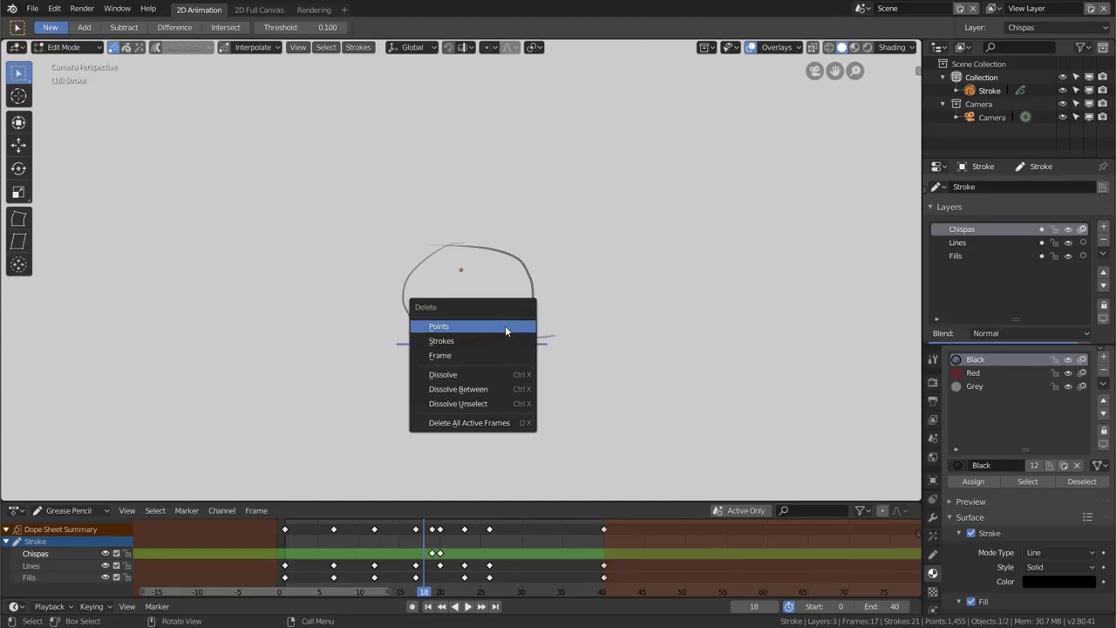
click(506, 325)
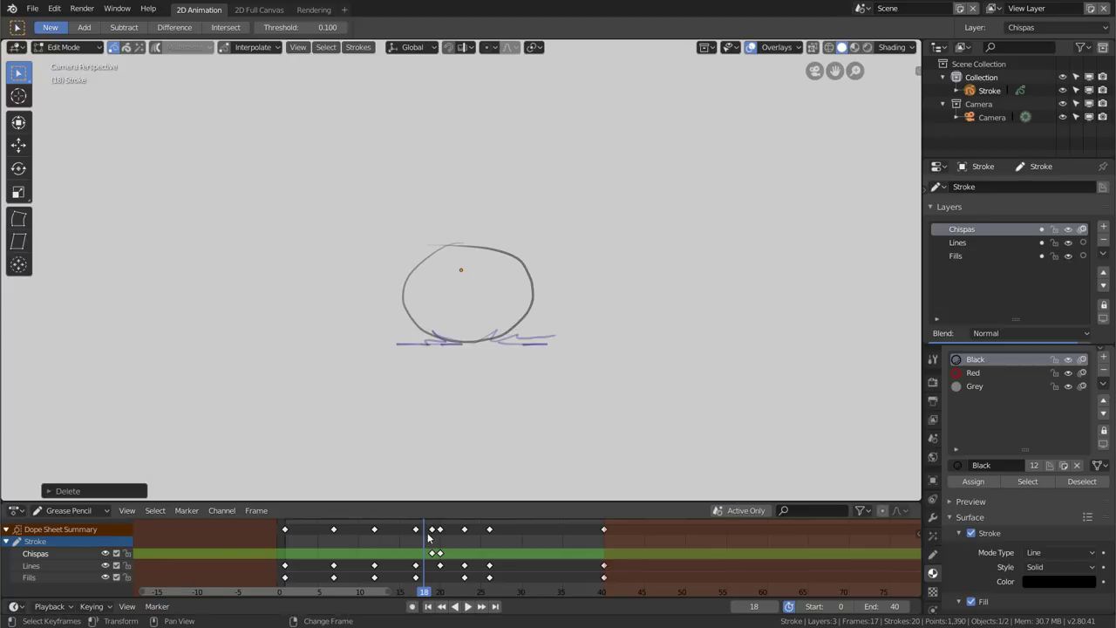
key(space)
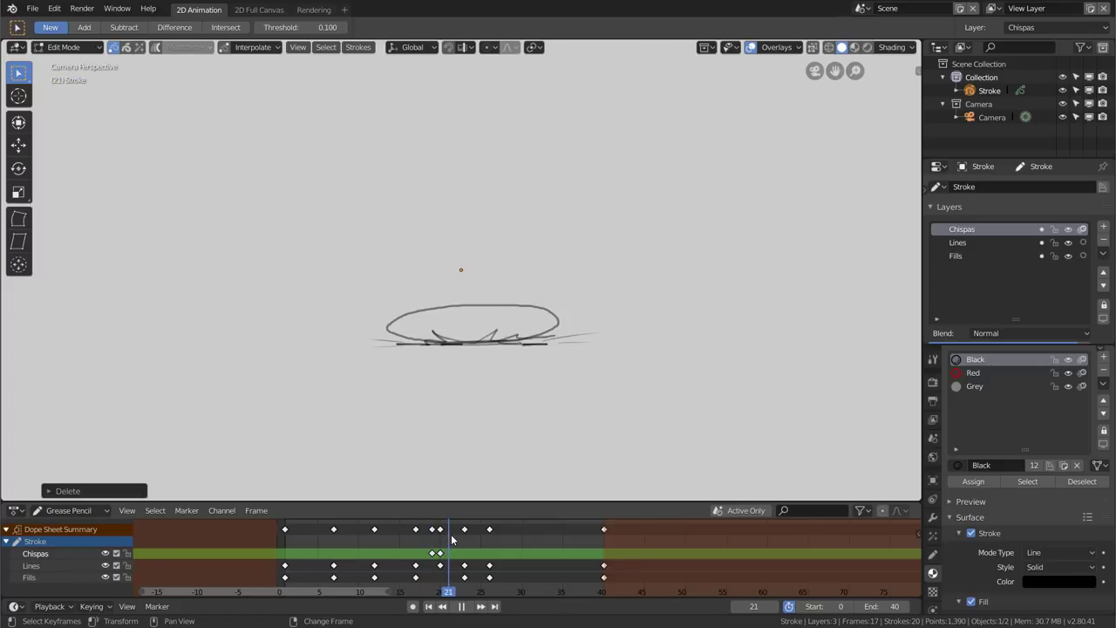
key(space)
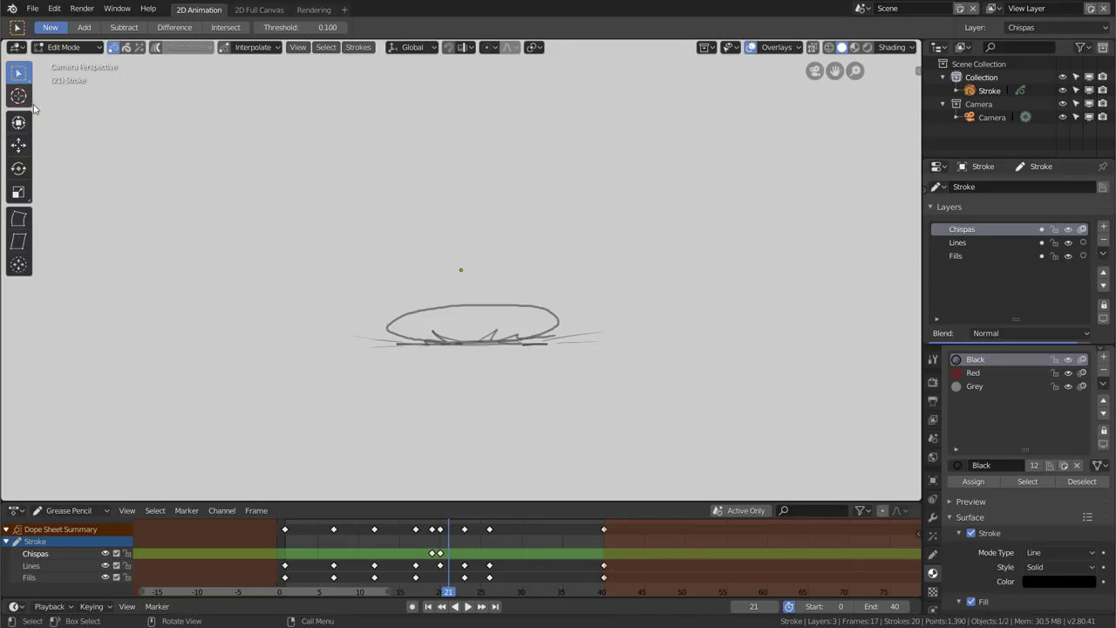
Return to Draw mode and draw short impact spark strokes on frames 21 and 22
key(ctrl+Tab)
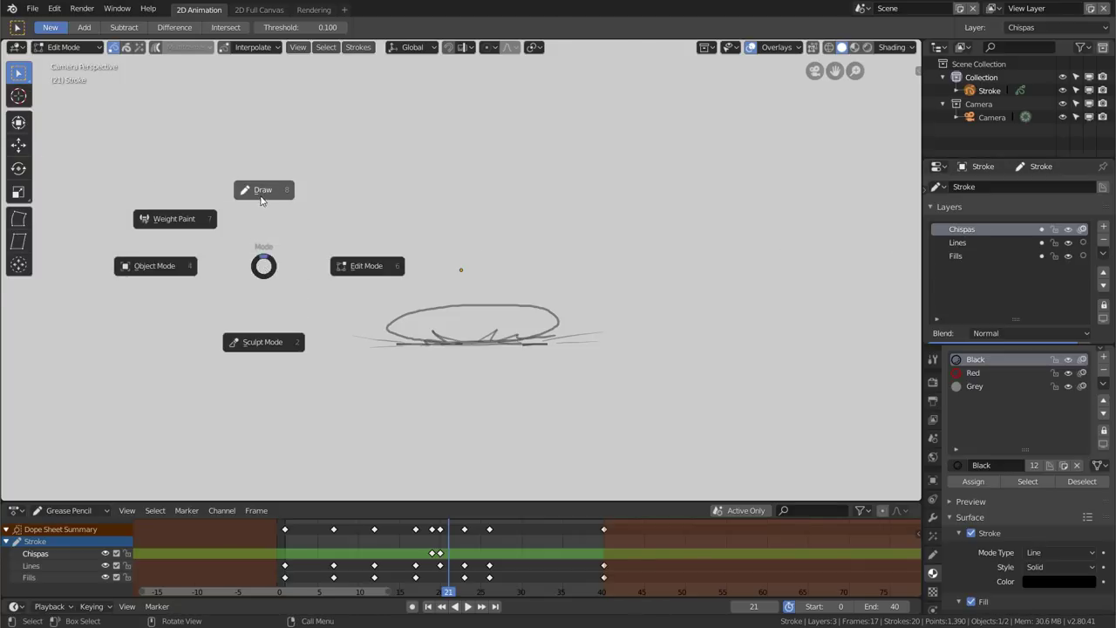
click(260, 190)
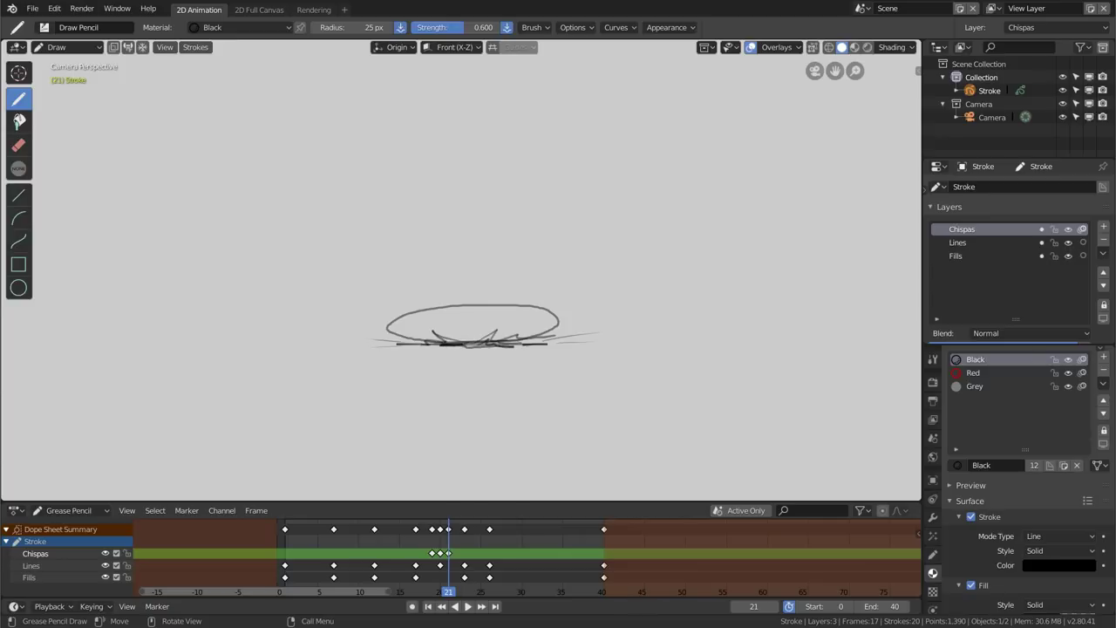
drag(488, 342, 513, 330)
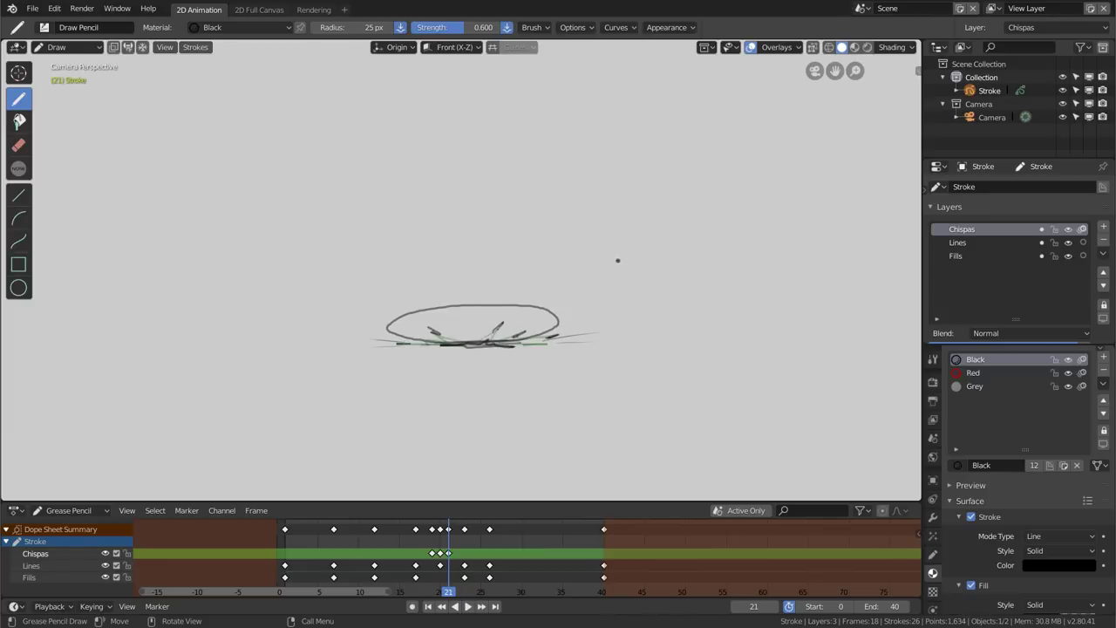
key(Right)
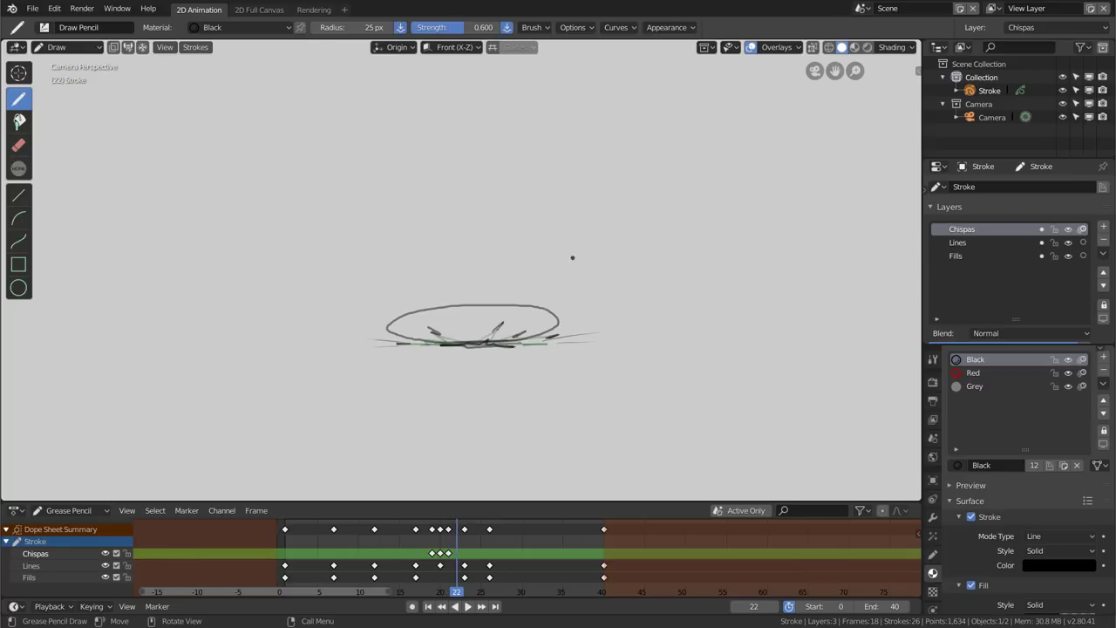
key(Left)
key(Left)
key(Right)
key(Right)
drag(501, 326, 513, 320)
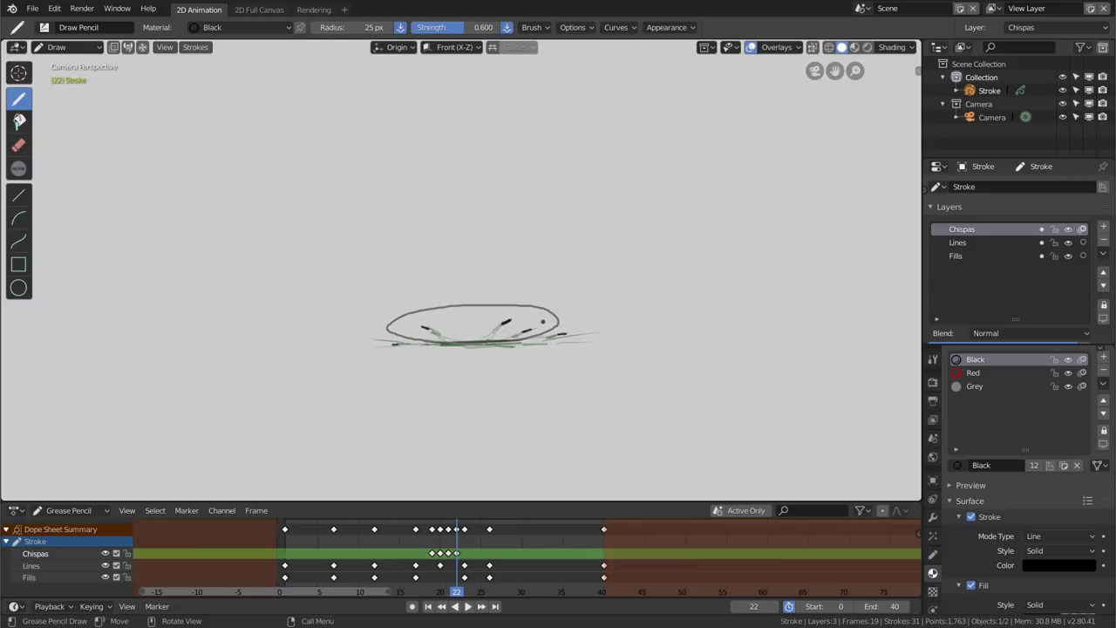
Draw sparks flying further out on frames 23 and 24, step to frame 26, and play back
key(Right)
drag(510, 322, 521, 319)
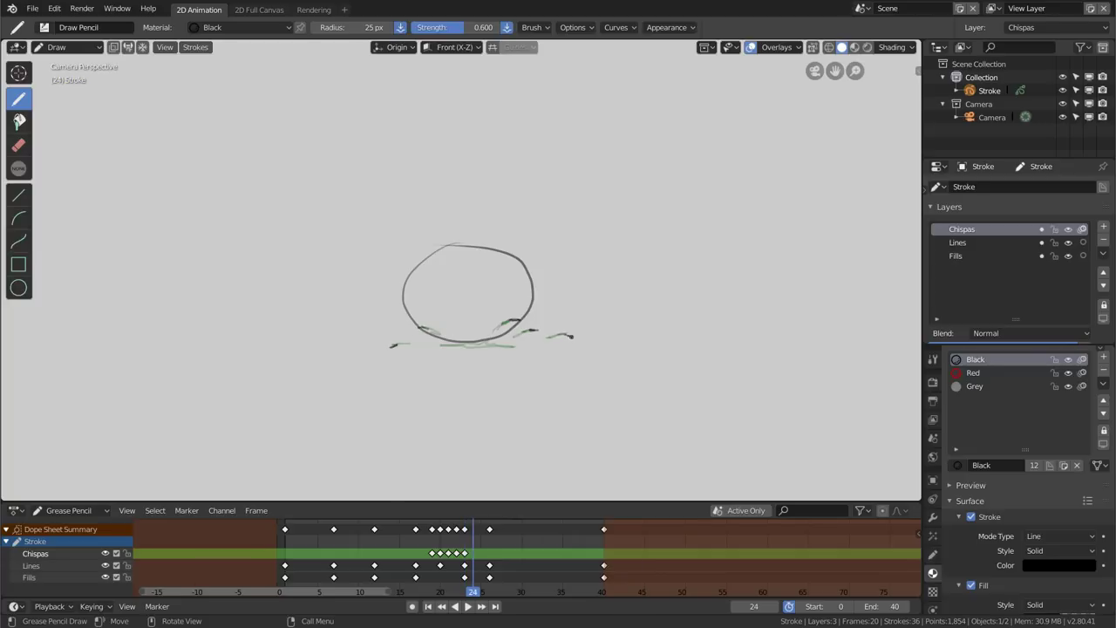
drag(526, 329, 534, 327)
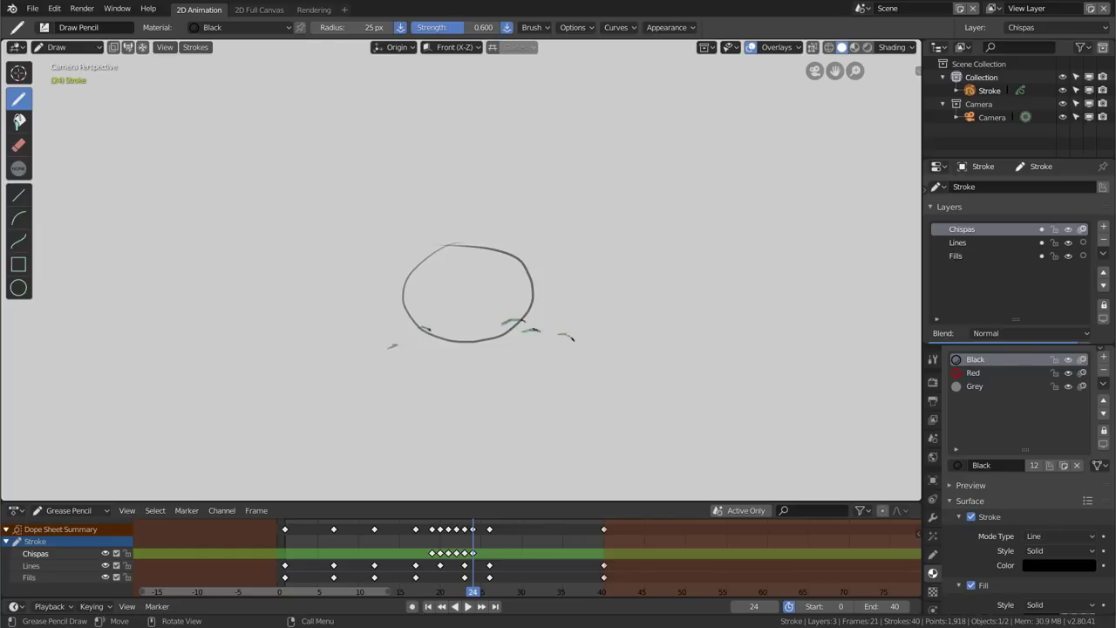
key(Right)
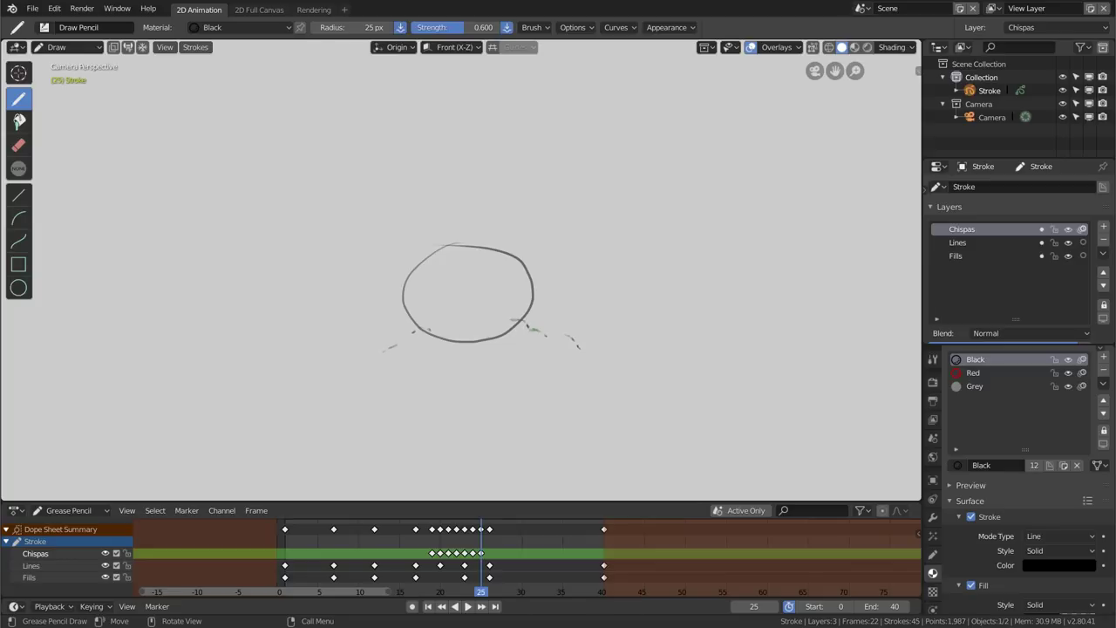
key(Right)
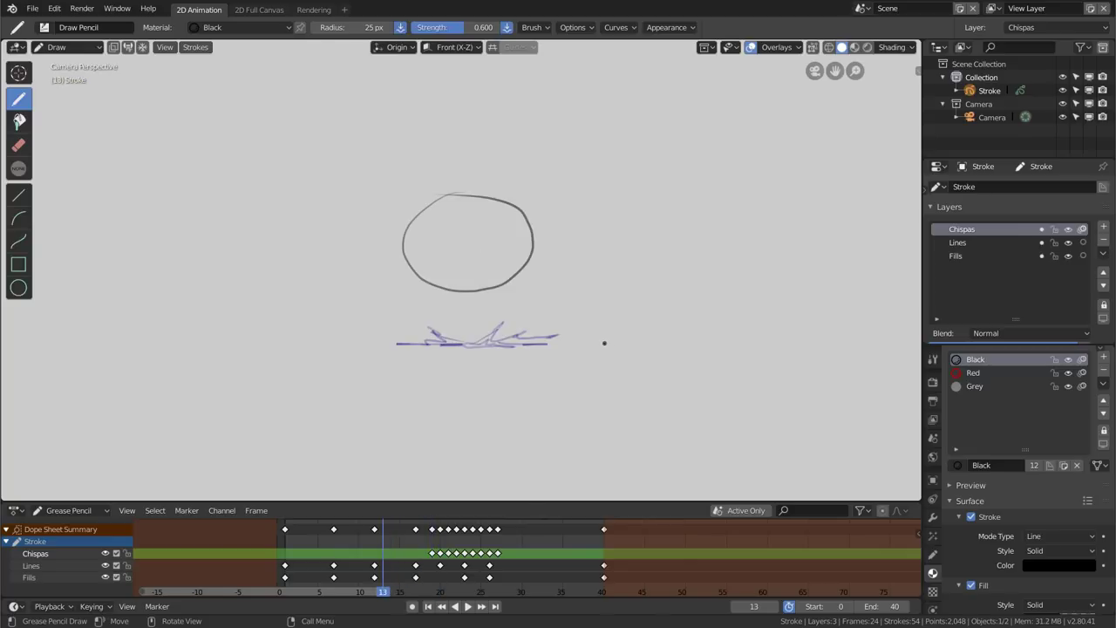
key(space)
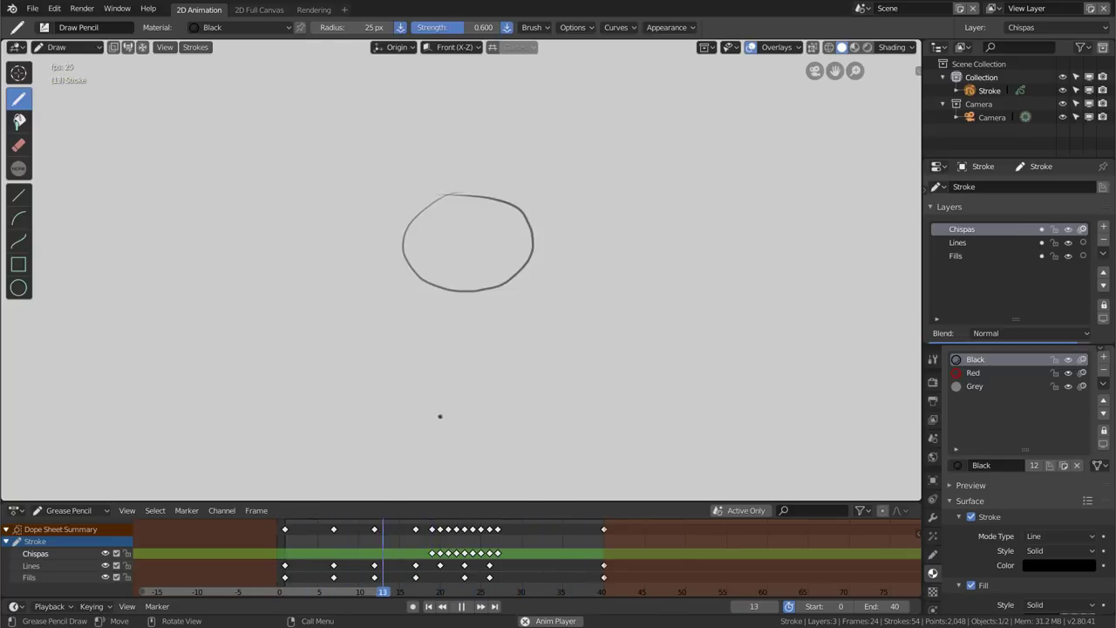
key(space)
click(502, 532)
Insert a blank keyframe at frame 28 on the Chispas layer and play the animation
click(506, 532)
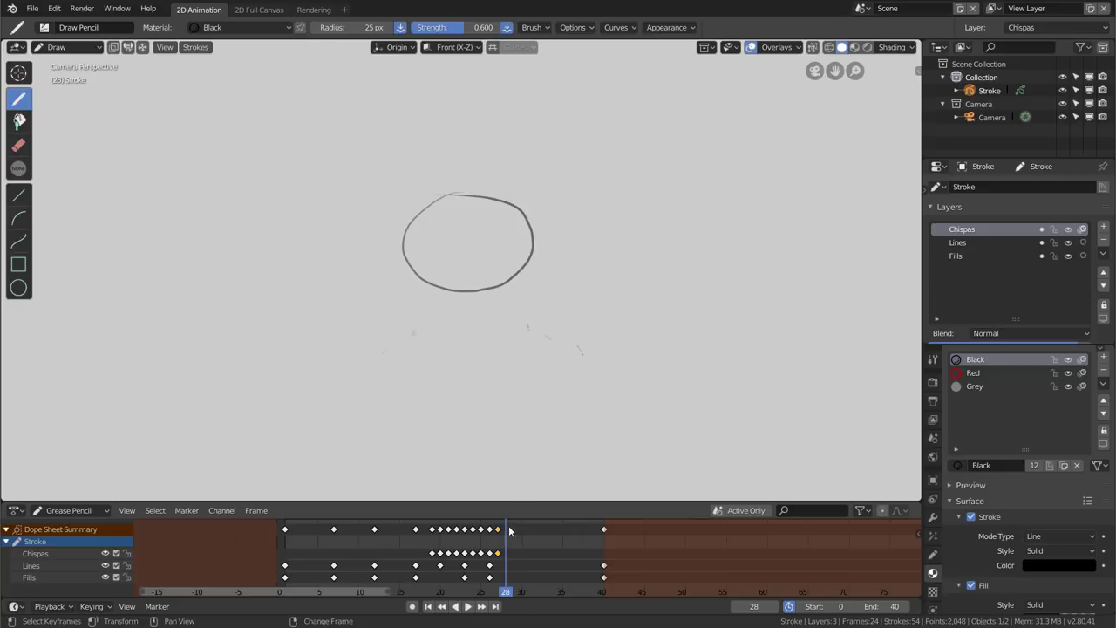
click(195, 47)
mouse_move(215, 63)
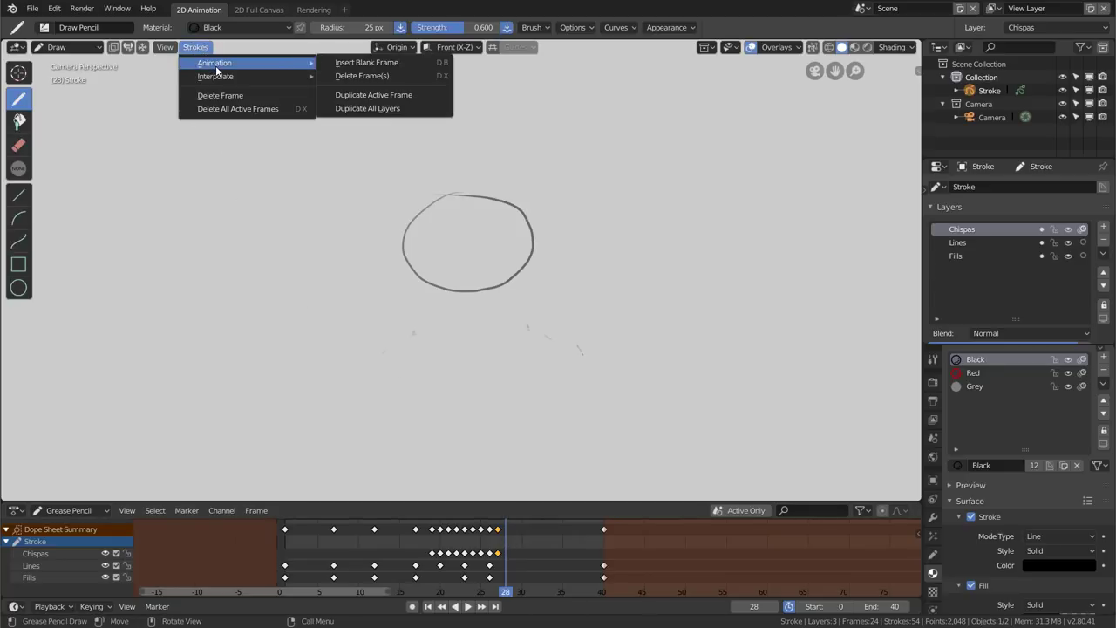
click(399, 63)
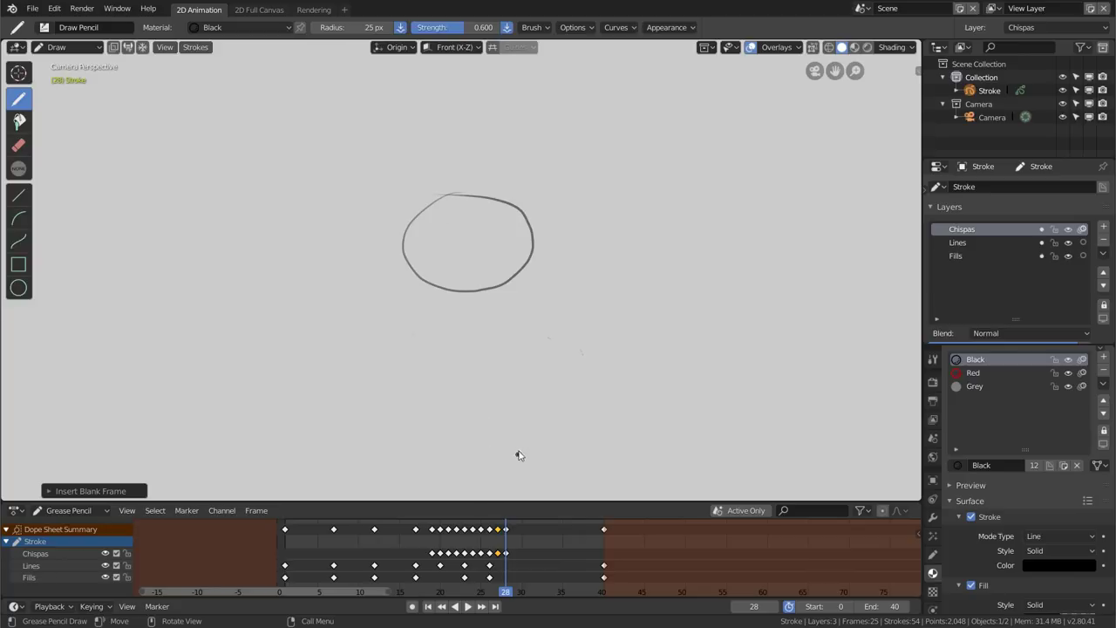
key(space)
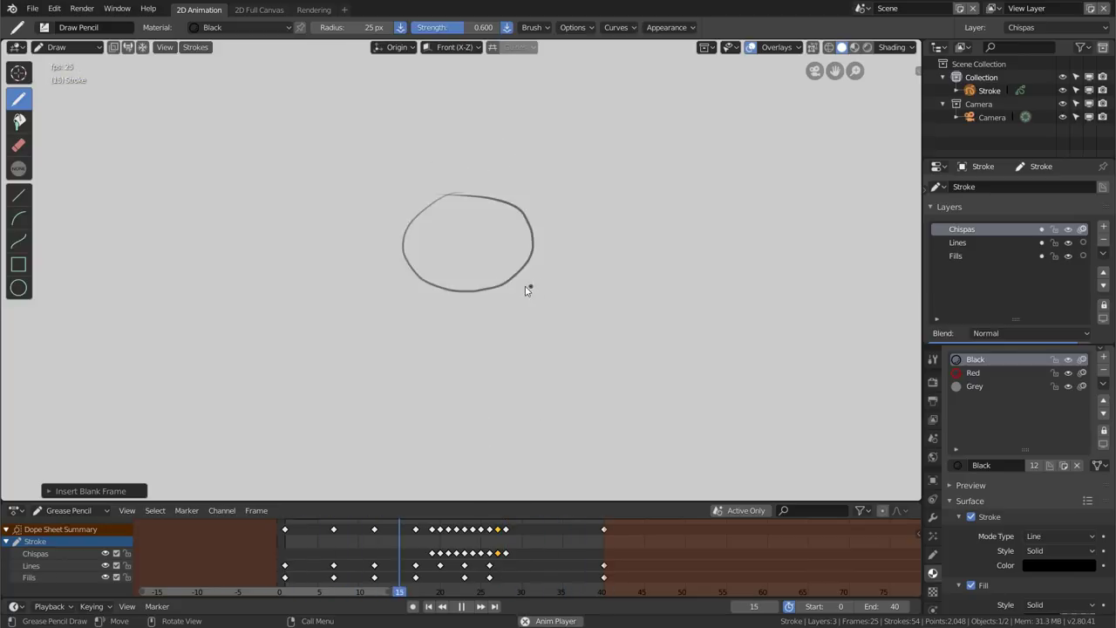